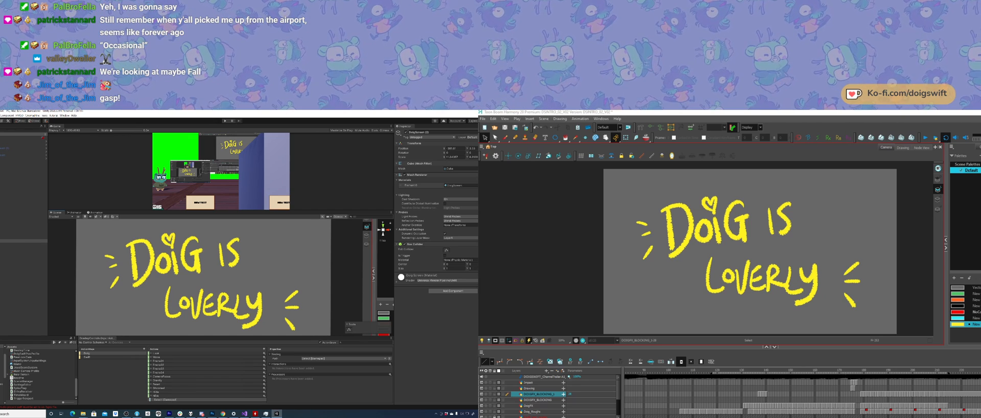
Step: Select the large screen plane in the Unity scene and view it together with the characters, camera and floor around it
{"action": "left_click", "coordinate": [214, 282]}
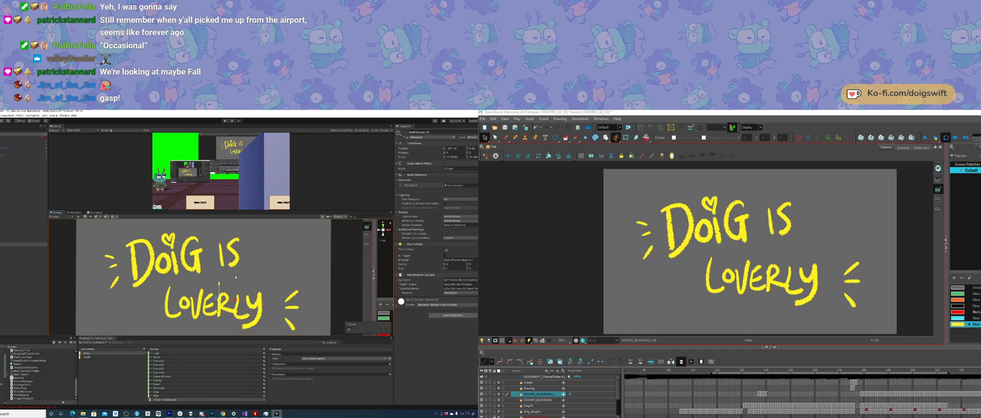
{"action": "key", "text": "f"}
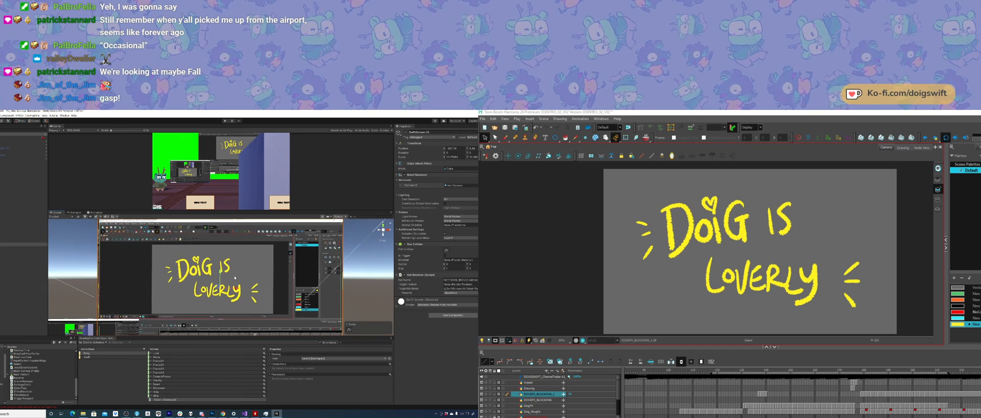
{"action": "scroll", "coordinate": [235, 278], "scroll_direction": "down", "scroll_amount": 5}
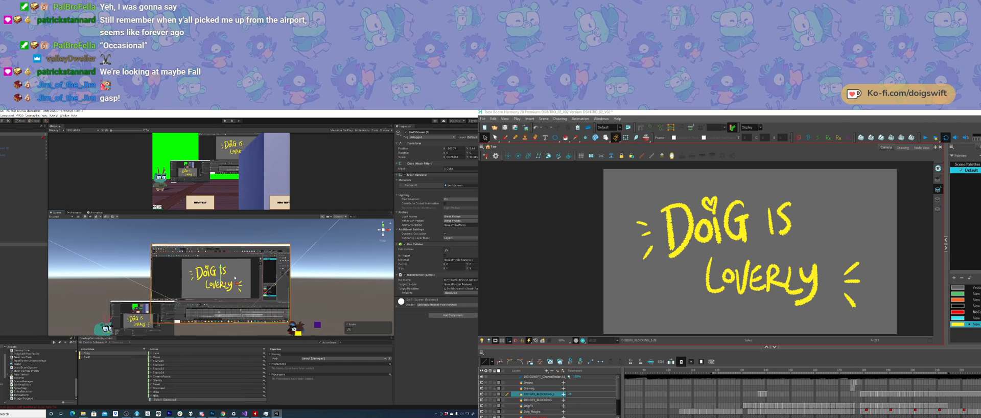
{"action": "scroll", "coordinate": [235, 277], "scroll_direction": "down", "scroll_amount": 2}
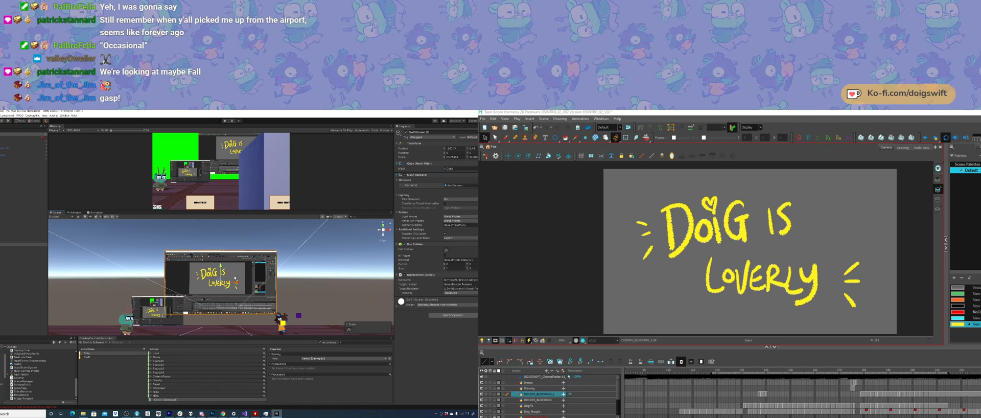
{"action": "mouse_move", "coordinate": [182, 293]}
{"action": "left_mouse_down", "text": "alt"}
{"action": "mouse_move", "coordinate": [114, 288]}
{"action": "mouse_move", "coordinate": [76, 273]}
{"action": "left_mouse_up", "text": "alt"}
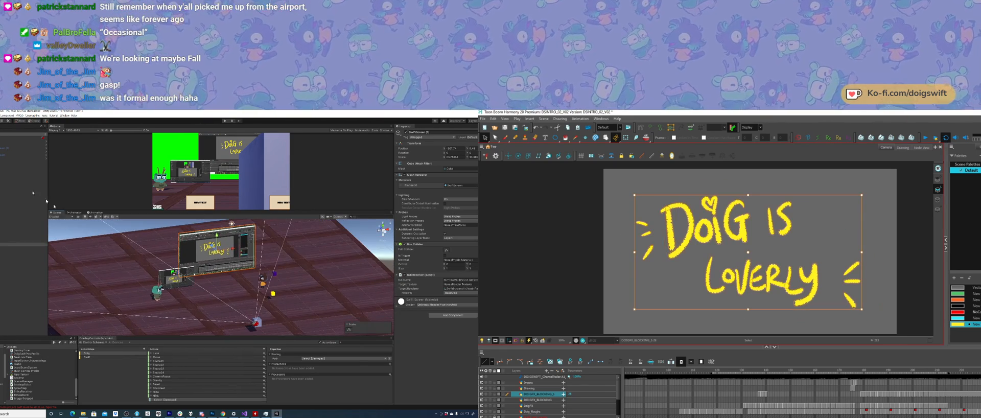
Step: In Toon Boom Harmony, delete the lettering cells from the upper blocking layer and show the clawed character's drawing on the layer below
{"action": "left_click_drag", "start_coordinate": [950, 394], "coordinate": [979, 394]}
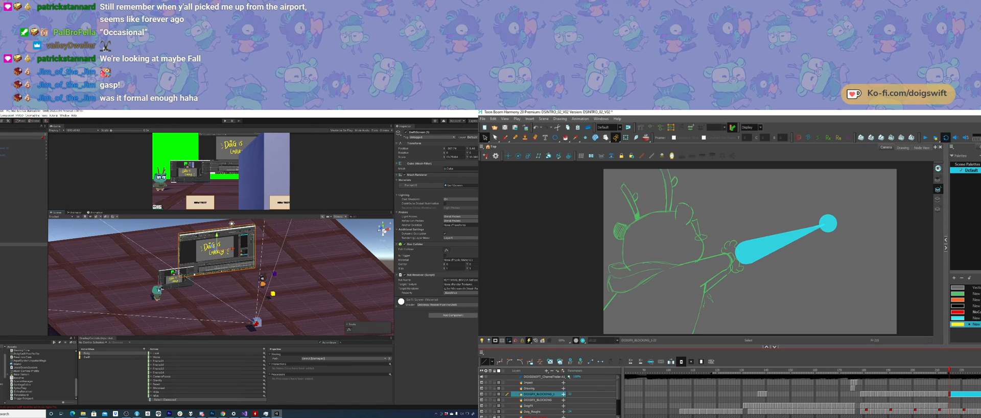
{"action": "key", "text": "Delete"}
{"action": "mouse_move", "coordinate": [246, 306]}
{"action": "left_mouse_down", "text": "alt"}
{"action": "mouse_move", "coordinate": [218, 268]}
{"action": "mouse_move", "coordinate": [234, 284]}
{"action": "mouse_move", "coordinate": [167, 296]}
{"action": "mouse_move", "coordinate": [250, 293]}
{"action": "left_mouse_up", "text": "alt"}
{"action": "left_click", "coordinate": [961, 400]}
{"action": "left_click", "coordinate": [766, 400]}
{"action": "key", "text": "period"}
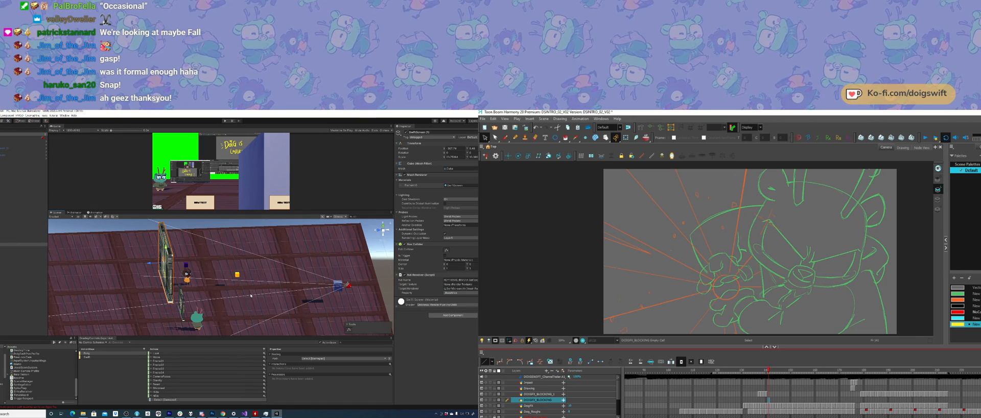
Step: Copy the large screen's Transform component in Unity, and set Harmony to the Line tool with the cyan colour
{"action": "left_click_drag", "start_coordinate": [276, 294], "coordinate": [207, 288], "text": "alt"}
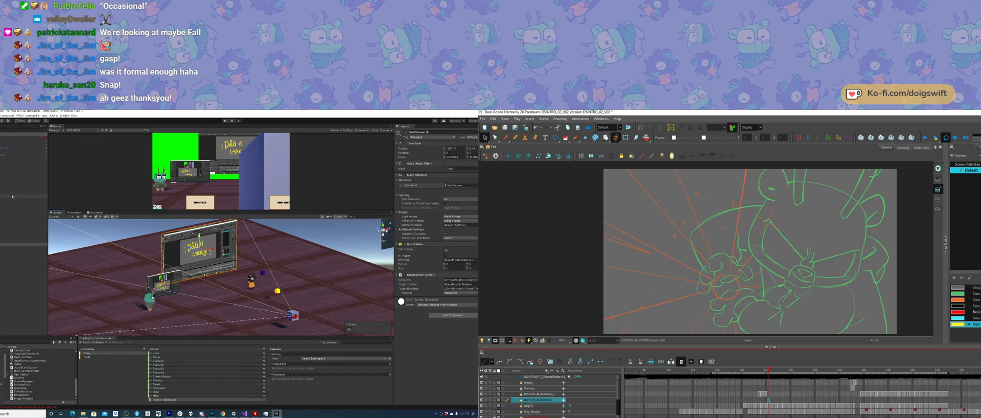
{"action": "left_click", "coordinate": [172, 287]}
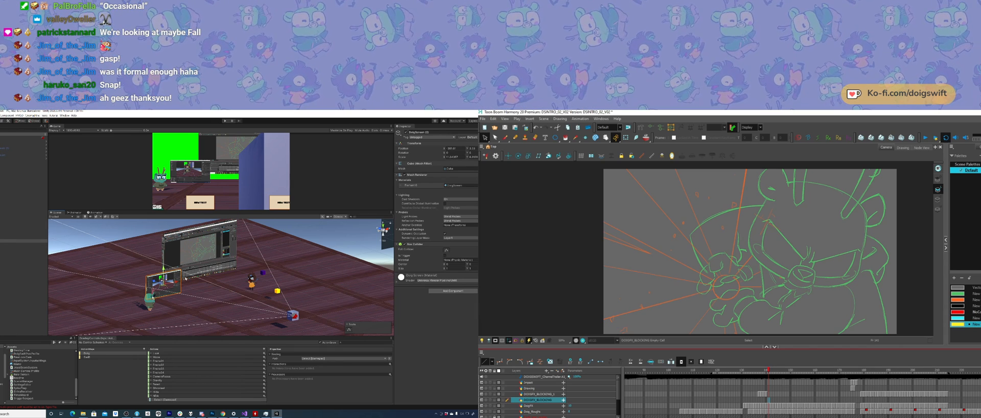
{"action": "left_click_drag", "start_coordinate": [189, 280], "coordinate": [197, 280], "text": "alt"}
{"action": "left_click", "coordinate": [555, 138]}
{"action": "left_click", "coordinate": [223, 259]}
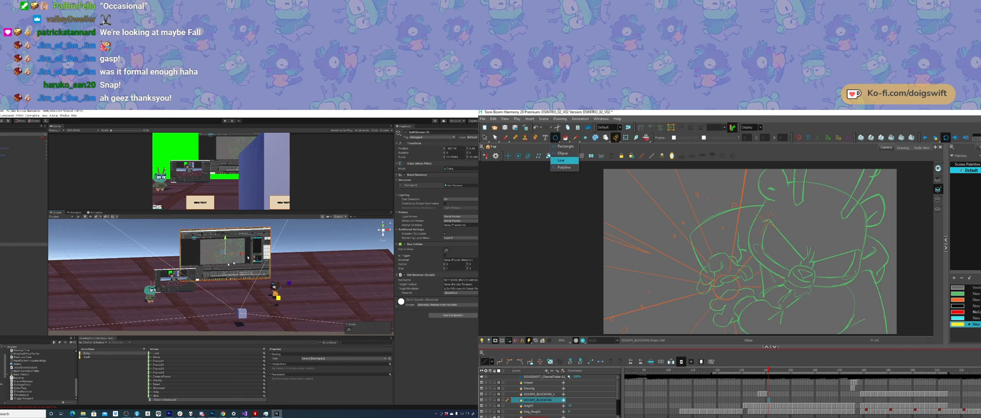
{"action": "left_click", "coordinate": [564, 160]}
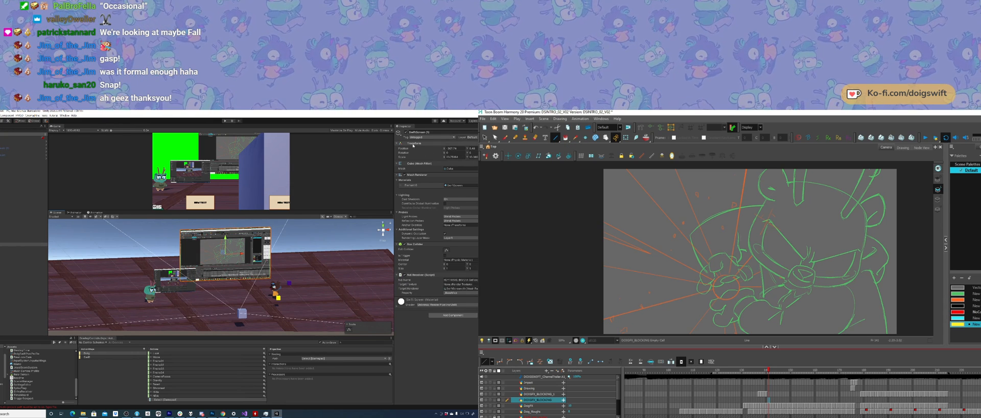
{"action": "right_click", "coordinate": [413, 146]}
{"action": "left_click", "coordinate": [958, 318]}
{"action": "left_click", "coordinate": [429, 163]}
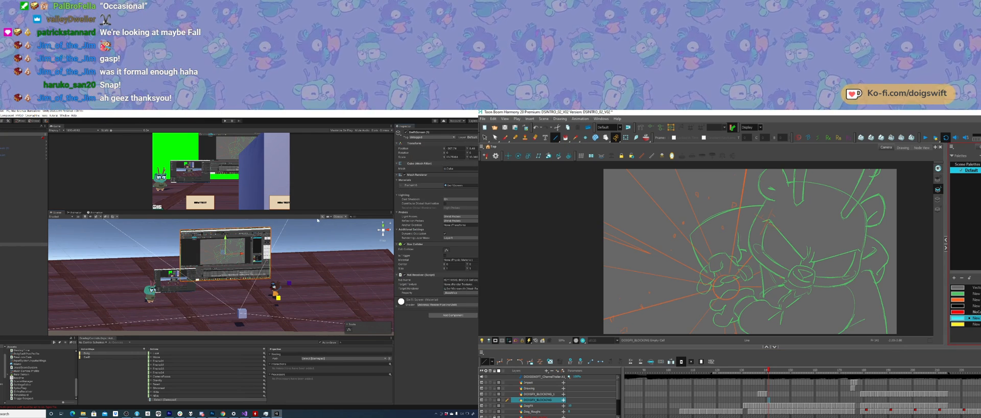
Step: Select the small screen beside the green character in Unity and open its Transform component's options
{"action": "left_click", "coordinate": [174, 278]}
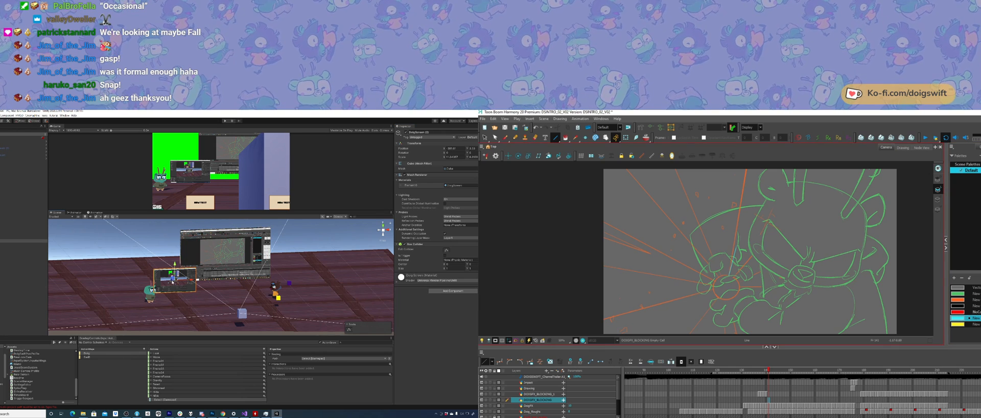
{"action": "right_click", "coordinate": [414, 145]}
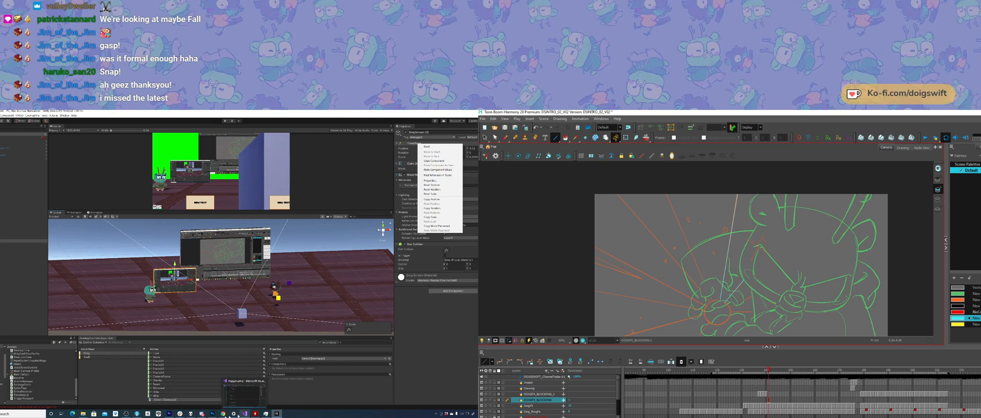
Step: Switch to the music player, remove the unwanted track from the playlist and minimise the player
{"action": "left_click", "coordinate": [190, 414]}
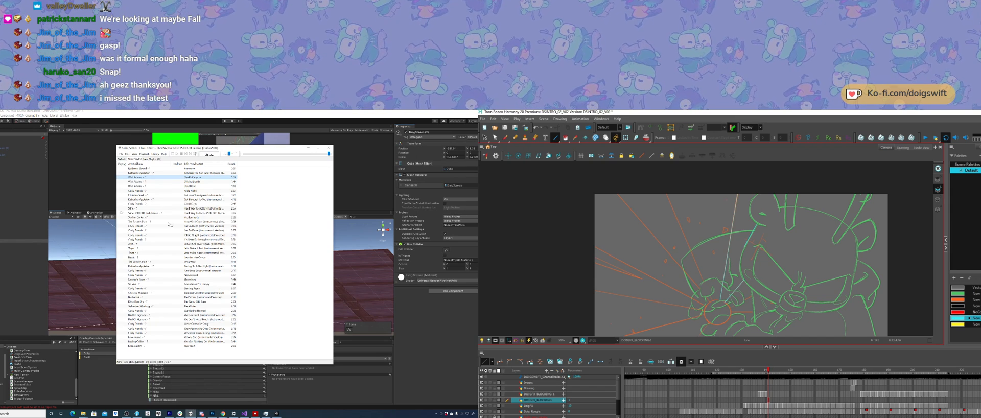
{"action": "left_click", "coordinate": [151, 215]}
{"action": "key", "text": "Delete"}
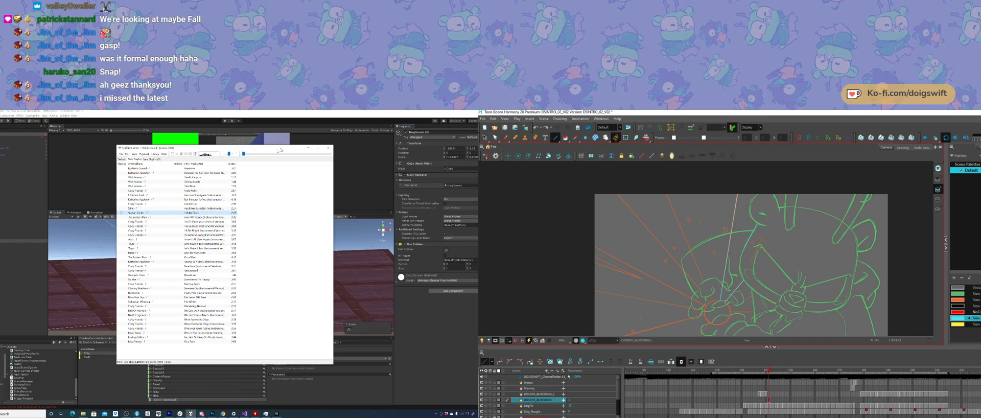
{"action": "left_click", "coordinate": [309, 148]}
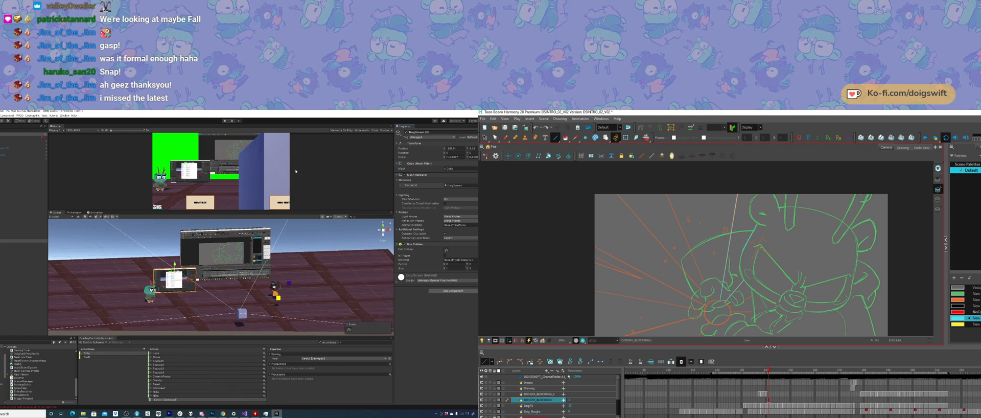
Step: Paste the copied Transform component values onto the small screen in Unity
{"action": "scroll", "coordinate": [299, 281], "scroll_direction": "up", "scroll_amount": 3}
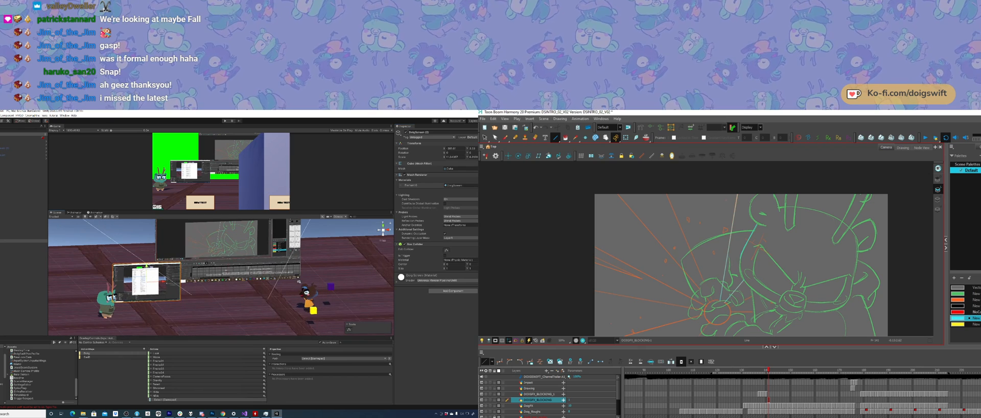
{"action": "middle_click_drag", "start_coordinate": [228, 270], "coordinate": [210, 274]}
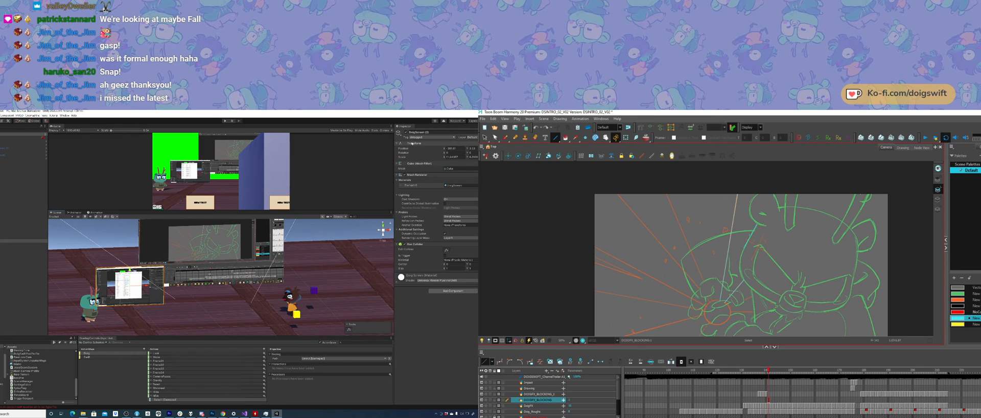
{"action": "right_click", "coordinate": [418, 145]}
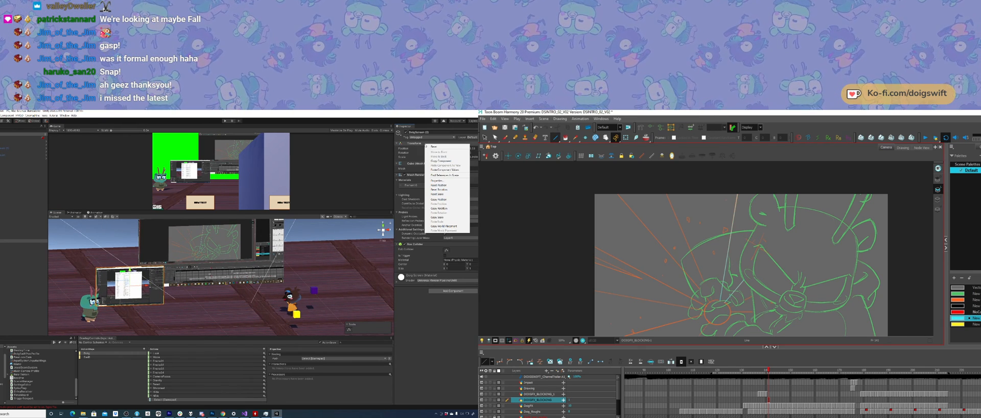
{"action": "left_click", "coordinate": [454, 170]}
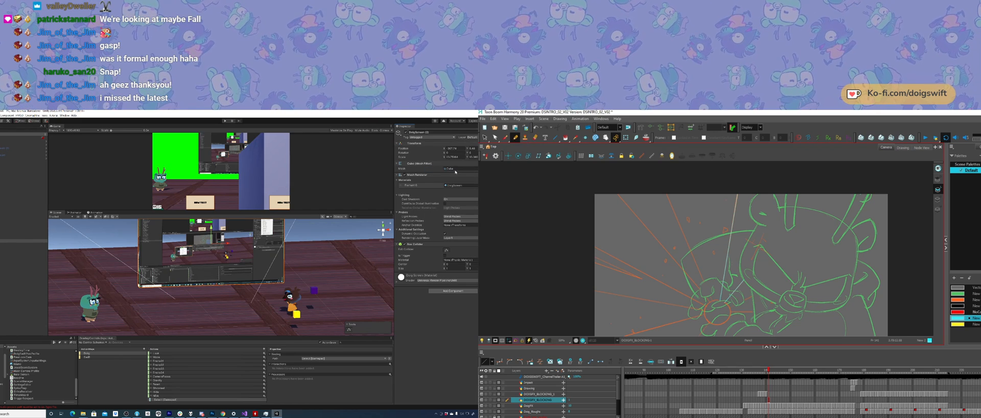
Step: Examine the small screen's placement relative to the characters and camera from above and from the side
{"action": "scroll", "coordinate": [222, 261], "scroll_direction": "down", "scroll_amount": 2}
{"action": "left_click_drag", "start_coordinate": [222, 261], "coordinate": [223, 291], "text": "alt"}
{"action": "scroll", "coordinate": [223, 257], "scroll_direction": "down", "scroll_amount": 4}
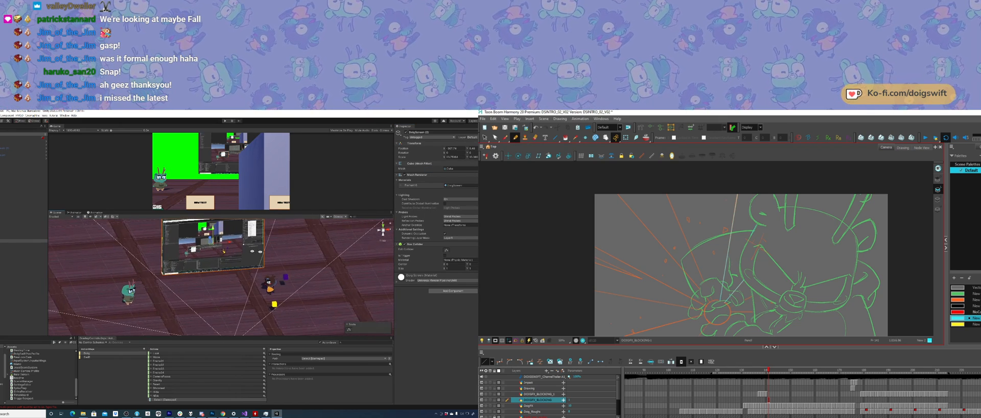
{"action": "right_click_drag", "start_coordinate": [236, 251], "coordinate": [229, 255], "text": "alt"}
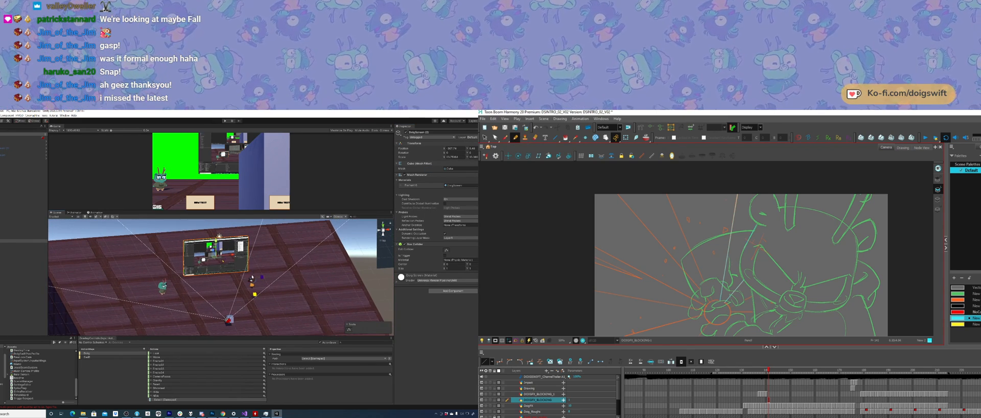
{"action": "left_click_drag", "start_coordinate": [231, 285], "coordinate": [270, 276], "text": "alt"}
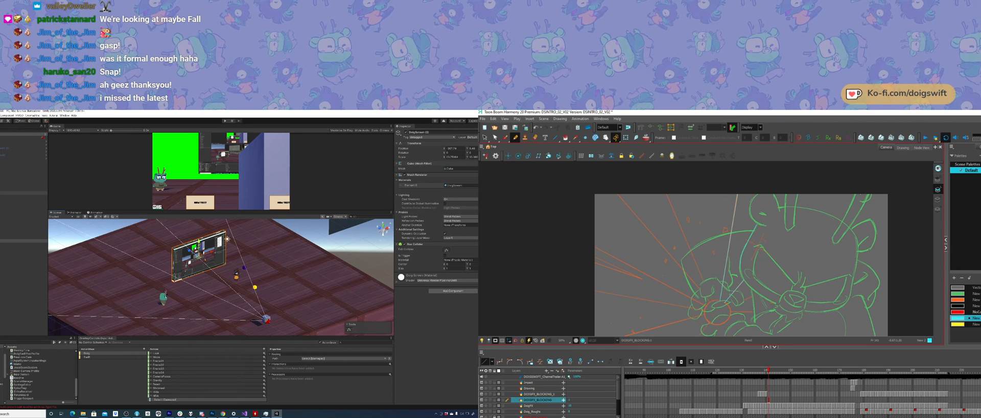
{"action": "left_click_drag", "start_coordinate": [167, 275], "coordinate": [250, 276], "text": "alt"}
Step: Delete the curved guide stroke beside the character's face in the Harmony drawing
{"action": "left_click", "coordinate": [741, 267], "text": "ctrl"}
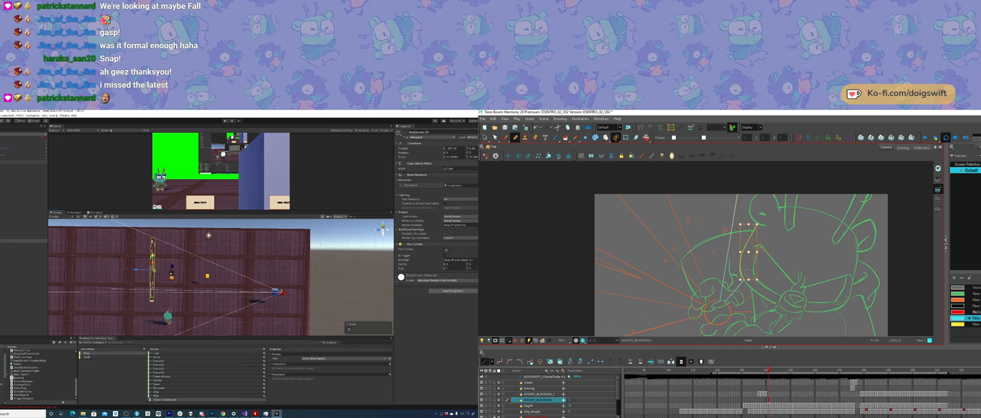
{"action": "key", "text": "Delete"}
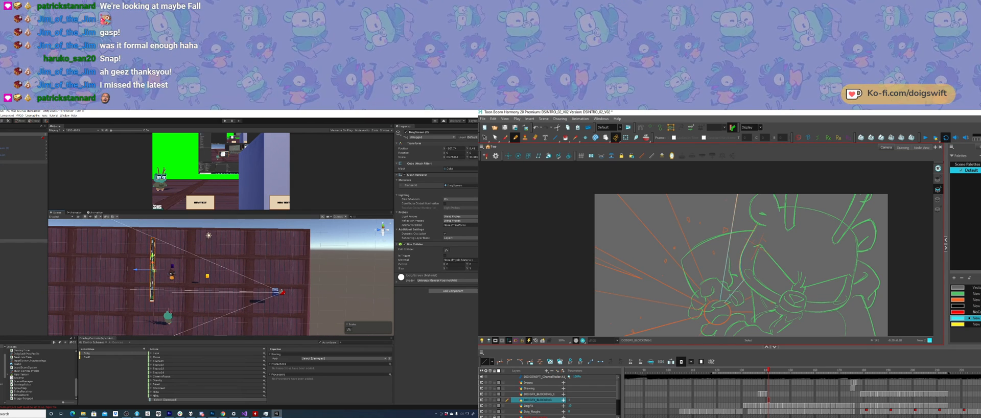
{"action": "left_click", "coordinate": [743, 251], "text": "ctrl"}
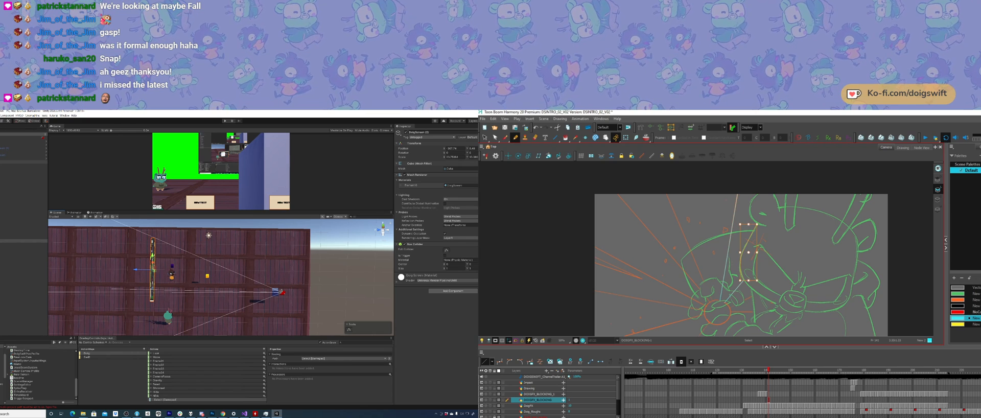
{"action": "key", "text": "Delete"}
Step: Draw a small ellipse over the character's hand at the centre of the orange burst lines
{"action": "left_click_drag", "start_coordinate": [778, 267], "coordinate": [756, 283]}
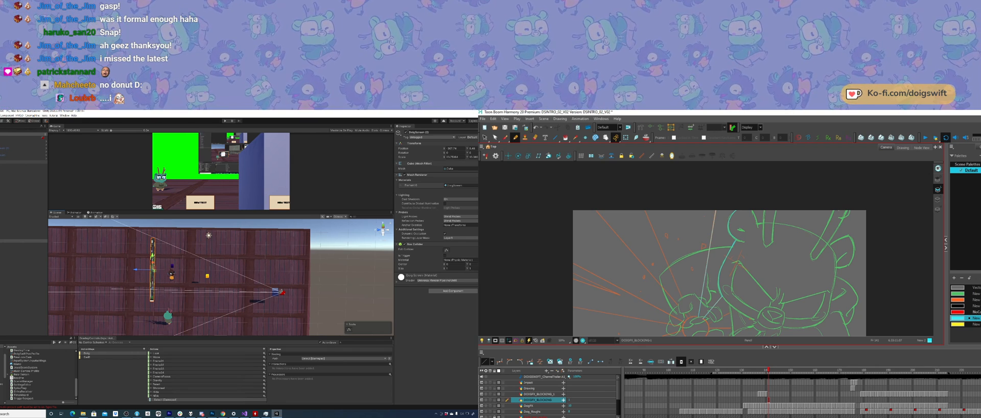
{"action": "key", "text": "space"}
{"action": "left_click_drag", "start_coordinate": [728, 281], "coordinate": [737, 243]}
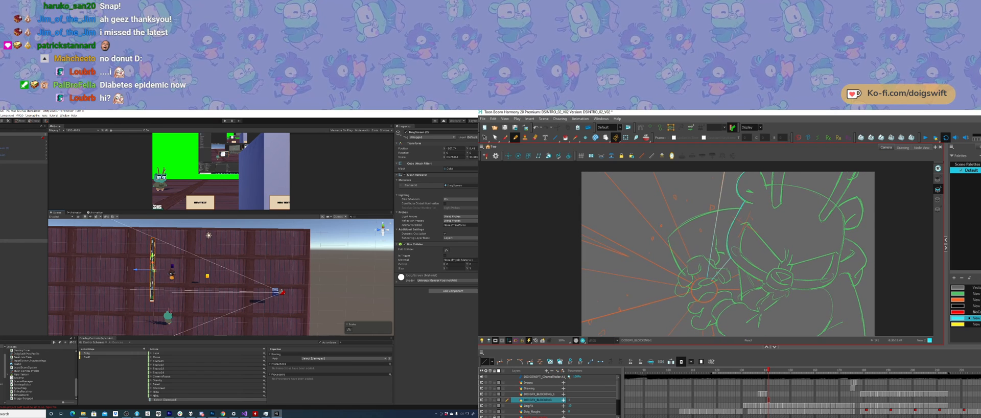
{"action": "left_click", "coordinate": [555, 137]}
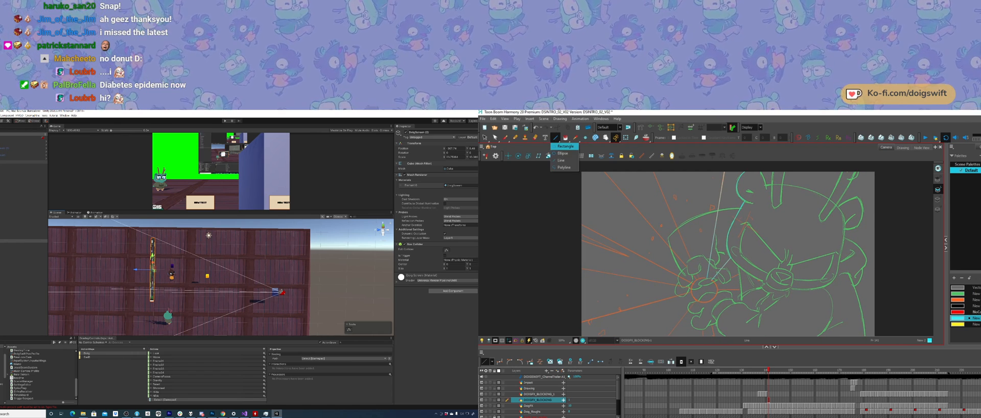
{"action": "left_click", "coordinate": [563, 153]}
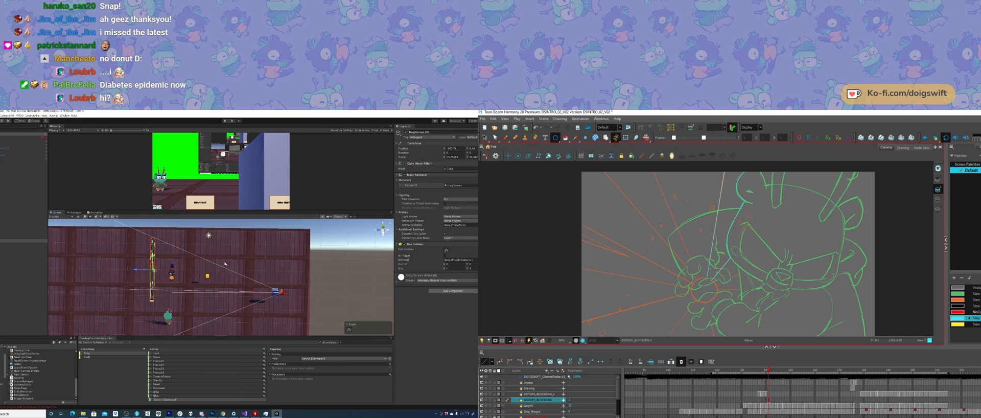
{"action": "left_click_drag", "start_coordinate": [704, 291], "coordinate": [713, 279], "text": "alt+shift"}
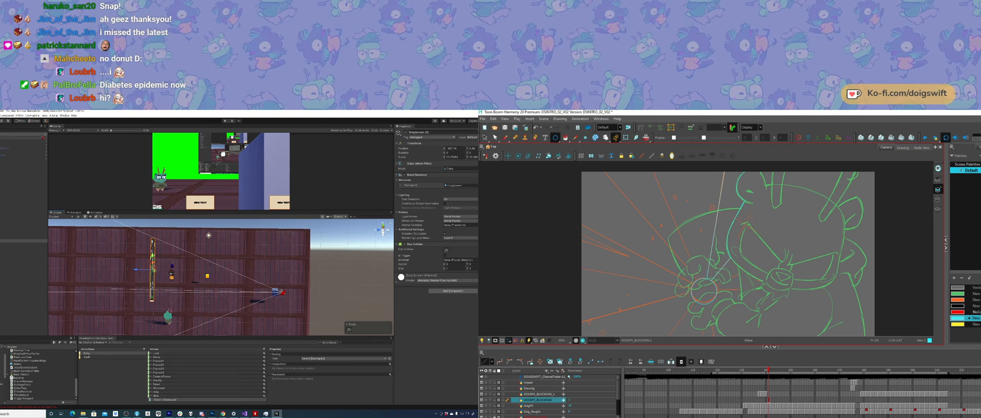
Step: Select the main virtual camera in Unity and move it closer to the screens
{"action": "key", "text": "Down"}
{"action": "key", "text": "Down"}
{"action": "key", "text": "Down"}
{"action": "key", "text": "Down"}
{"action": "key", "text": "Down"}
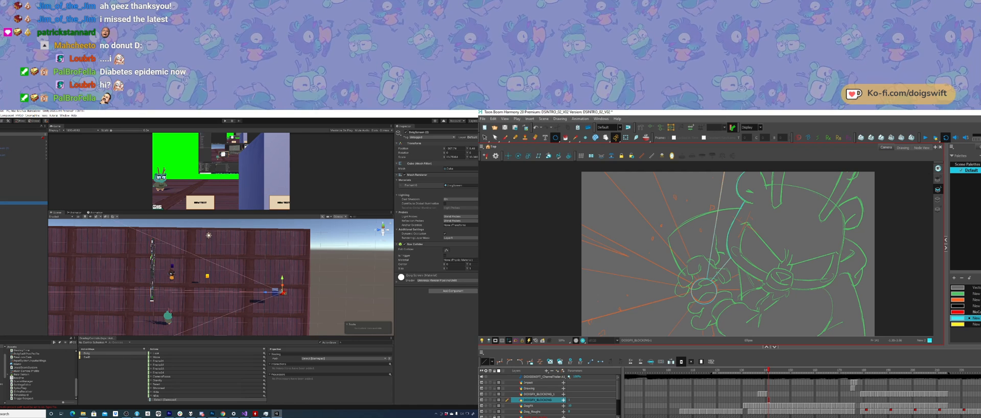
{"action": "left_click_drag", "start_coordinate": [265, 296], "coordinate": [253, 293]}
Step: Adjust the small circle over the character's hand at the centre of the burst lines
{"action": "left_click", "coordinate": [708, 298]}
{"action": "left_click", "coordinate": [713, 301]}
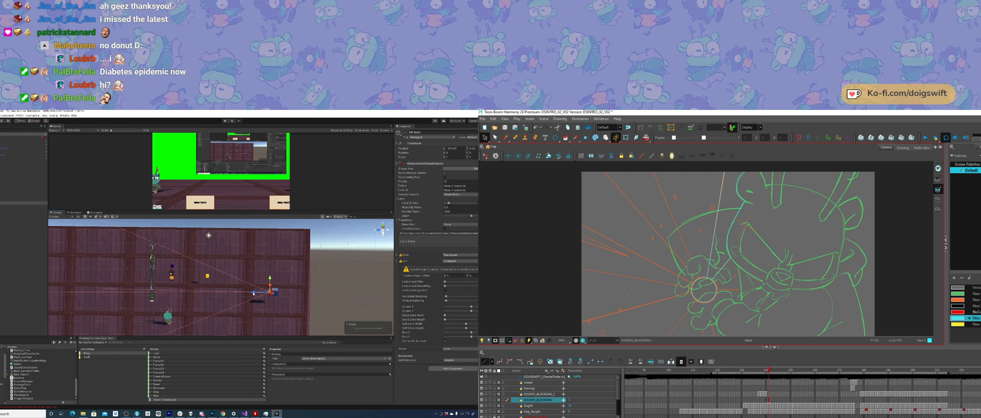
{"action": "left_click", "coordinate": [713, 299]}
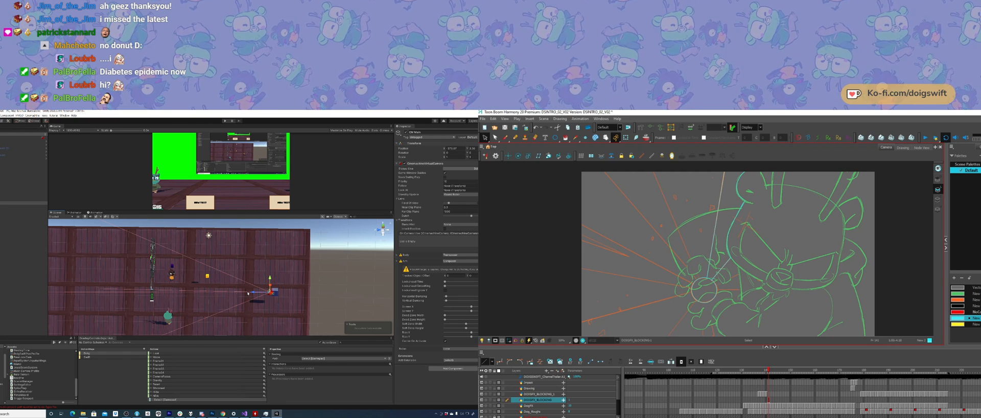
{"action": "key", "text": "alt+e"}
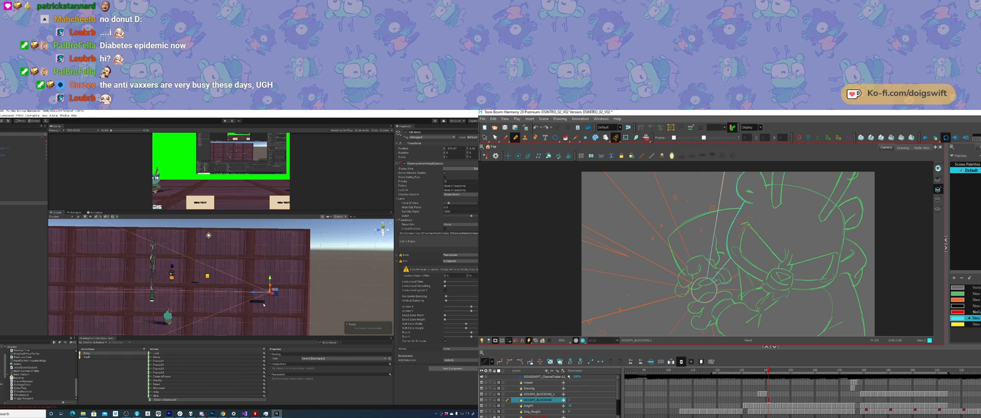
Step: Select the second video screen in the Unity scene and move it beside the first screen so their edges meet
{"action": "left_click_drag", "start_coordinate": [283, 301], "coordinate": [175, 269], "text": "alt"}
{"action": "middle_click_drag", "start_coordinate": [176, 269], "coordinate": [191, 287]}
{"action": "left_click_drag", "start_coordinate": [191, 287], "coordinate": [175, 283], "text": "alt"}
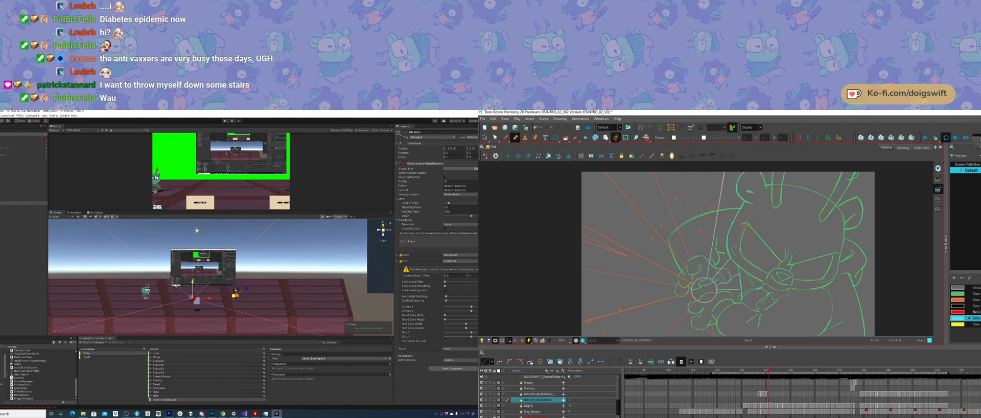
{"action": "left_click_drag", "start_coordinate": [201, 287], "coordinate": [265, 274], "text": "alt"}
{"action": "left_click", "coordinate": [173, 275]}
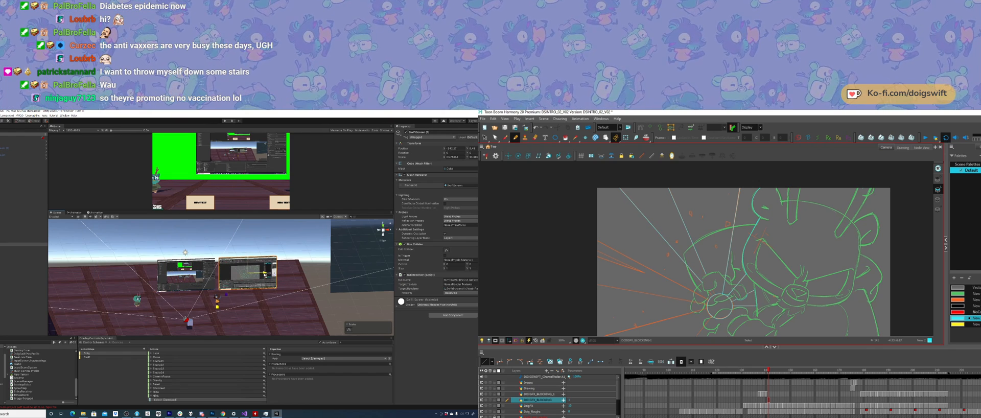
{"action": "key", "text": "w"}
{"action": "mouse_move", "coordinate": [260, 276]}
{"action": "right_mouse_down"}
{"action": "mouse_move", "coordinate": [214, 281]}
{"action": "mouse_move", "coordinate": [242, 278]}
{"action": "mouse_move", "coordinate": [252, 263]}
{"action": "mouse_move", "coordinate": [263, 275]}
{"action": "right_mouse_up"}
{"action": "left_click_drag", "start_coordinate": [271, 275], "coordinate": [260, 276]}
{"action": "right_click_drag", "start_coordinate": [236, 282], "coordinate": [180, 288], "text": "alt"}
{"action": "middle_click_drag", "start_coordinate": [180, 288], "coordinate": [208, 284]}
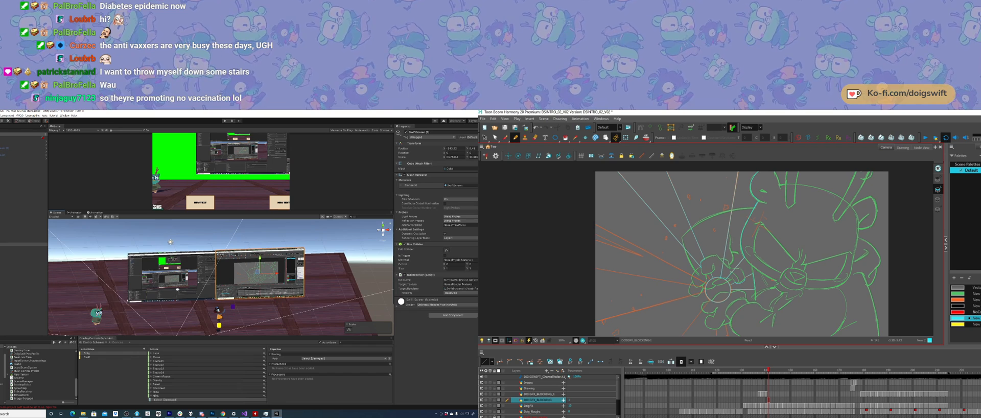
{"action": "left_click_drag", "start_coordinate": [208, 282], "coordinate": [194, 284], "text": "alt"}
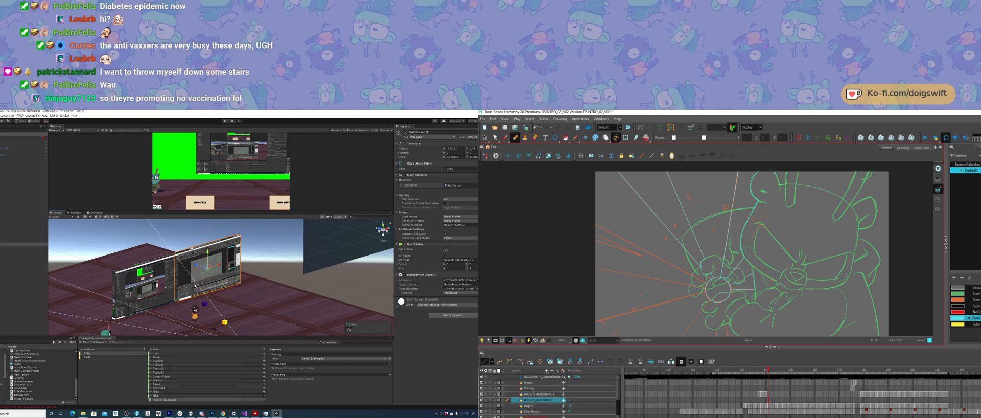
Step: Select both video screens as one group, bring them in front of the camera and lower them in its view
{"action": "left_click_drag", "start_coordinate": [742, 261], "coordinate": [749, 238]}
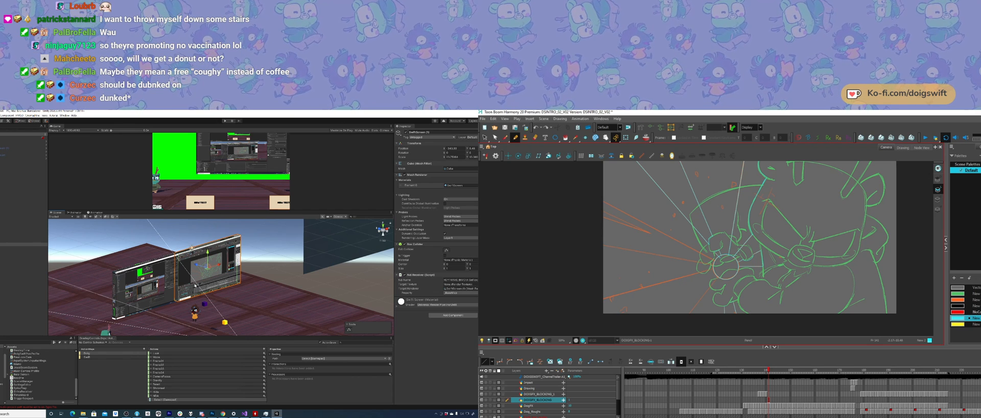
{"action": "left_click", "coordinate": [159, 277], "text": "shift"}
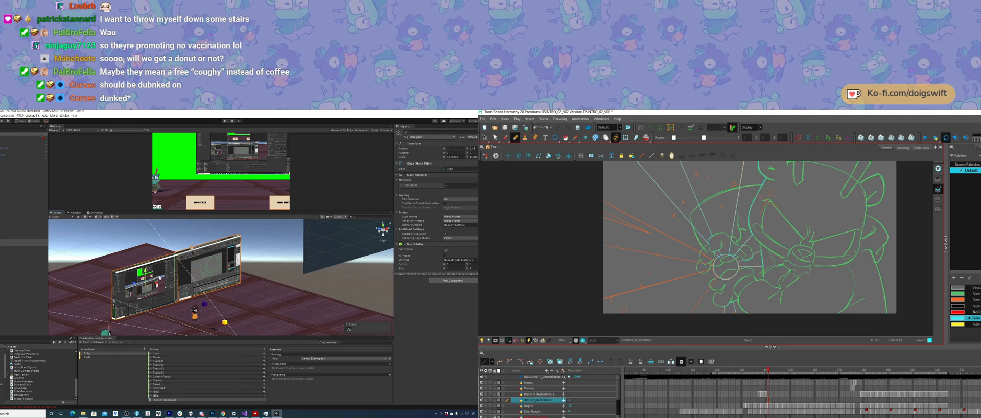
{"action": "left_click_drag", "start_coordinate": [227, 270], "coordinate": [136, 263], "text": "alt"}
{"action": "left_click_drag", "start_coordinate": [242, 313], "coordinate": [207, 261], "text": "alt"}
{"action": "middle_click_drag", "start_coordinate": [207, 261], "coordinate": [205, 279]}
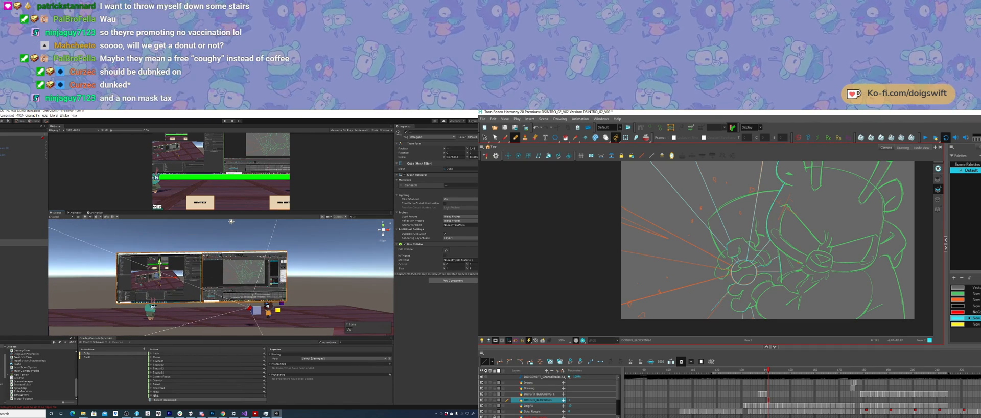
{"action": "left_click_drag", "start_coordinate": [158, 262], "coordinate": [157, 276]}
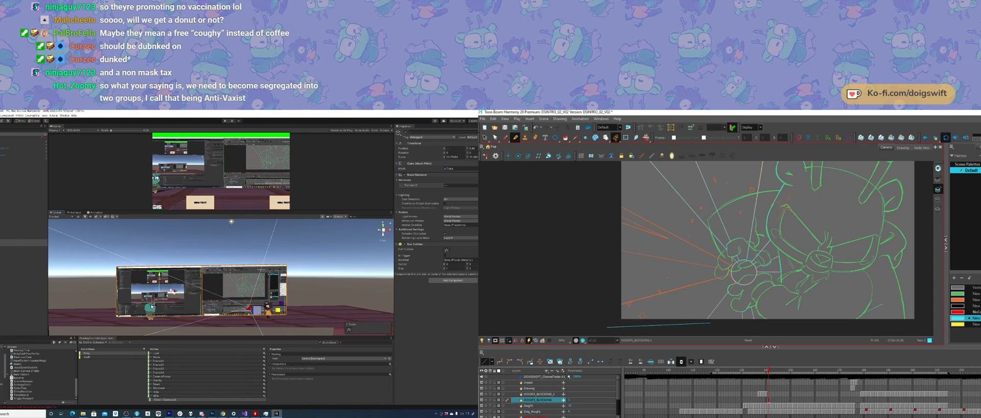
Step: Draw a straight burst line in Harmony from the character's hand toward the lower-left edge of the frame
{"action": "left_click_drag", "start_coordinate": [175, 293], "coordinate": [171, 292]}
{"action": "left_click_drag", "start_coordinate": [617, 305], "coordinate": [727, 274]}
{"action": "mouse_move", "coordinate": [153, 258]}
{"action": "left_mouse_down", "text": "alt"}
{"action": "mouse_move", "coordinate": [264, 309]}
{"action": "mouse_move", "coordinate": [210, 292]}
{"action": "mouse_move", "coordinate": [219, 305]}
{"action": "mouse_move", "coordinate": [130, 319]}
{"action": "mouse_move", "coordinate": [167, 312]}
{"action": "mouse_move", "coordinate": [118, 304]}
{"action": "mouse_move", "coordinate": [138, 266]}
{"action": "mouse_move", "coordinate": [171, 247]}
{"action": "left_mouse_up", "text": "alt"}
Step: Delete the nearly horizontal burst line from the hand past the frame's left edge, stepping back through the recent line edits
{"action": "key", "text": "Delete"}
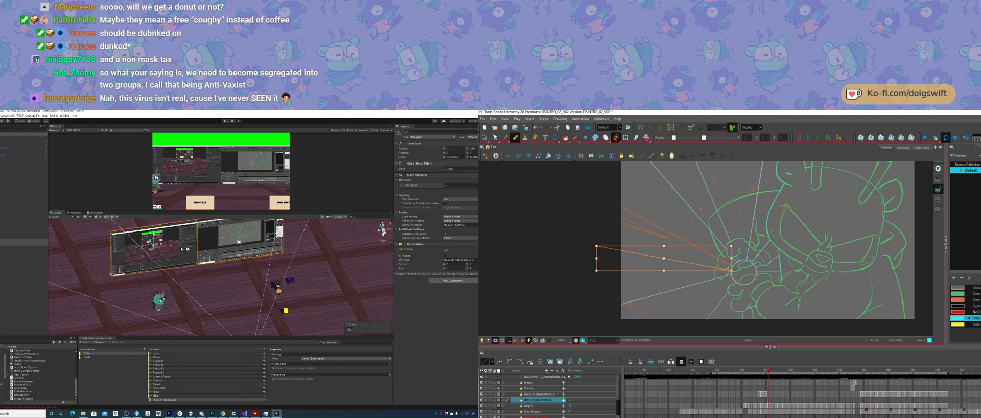
{"action": "key", "text": "Delete"}
{"action": "middle_click_drag", "start_coordinate": [686, 265], "coordinate": [683, 276]}
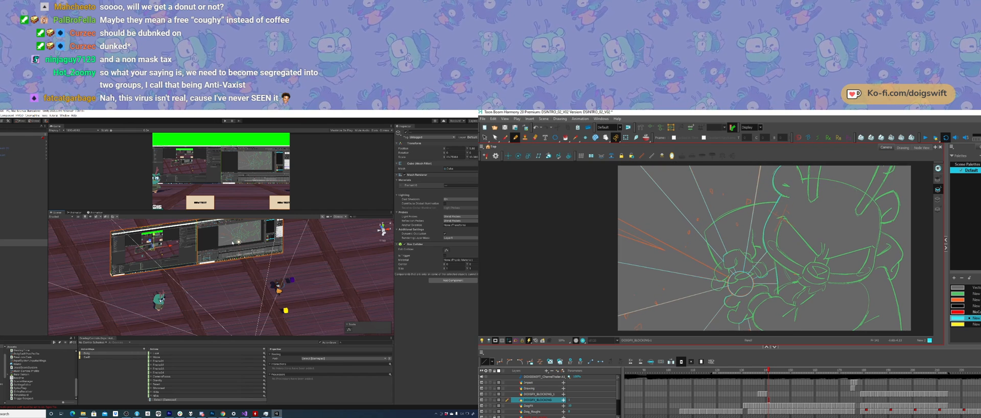
{"action": "key", "text": "ctrl+z"}
{"action": "key", "text": "ctrl+z"}
{"action": "key", "text": "ctrl+z"}
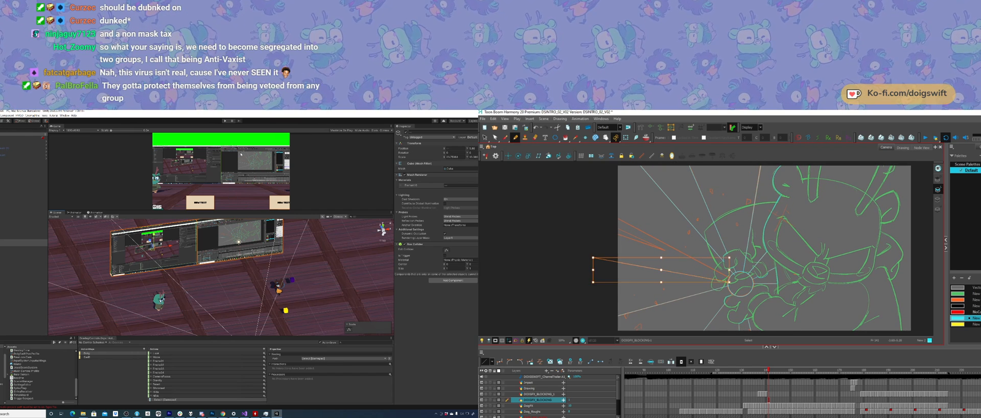
{"action": "key", "text": "ctrl+z"}
{"action": "key", "text": "ctrl+z"}
{"action": "key", "text": "ctrl+z"}
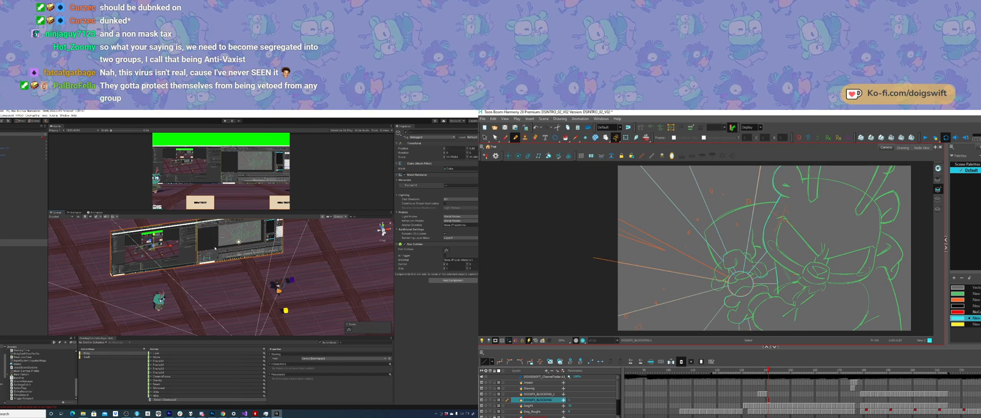
{"action": "key", "text": "ctrl+z"}
{"action": "scroll", "coordinate": [212, 279], "scroll_direction": "down", "scroll_amount": 4}
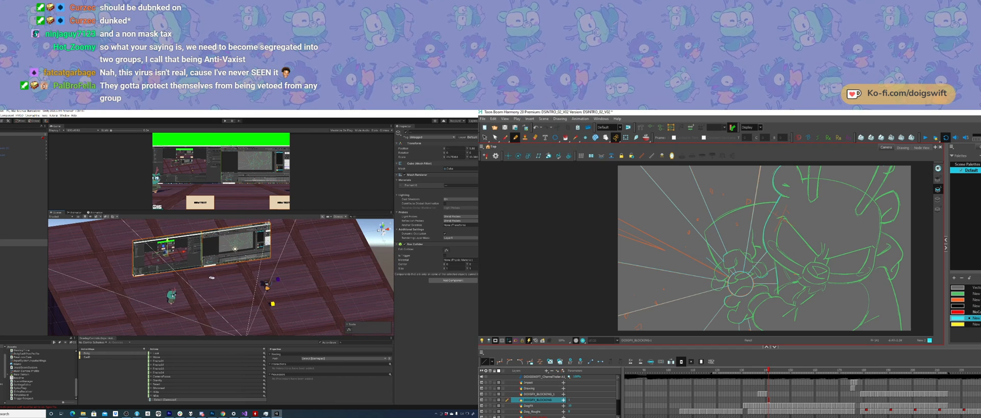
Step: Draw a straight burst line from the hand past the frame's left edge, angled toward the upper left
{"action": "left_click_drag", "start_coordinate": [727, 276], "coordinate": [608, 213], "text": "shift"}
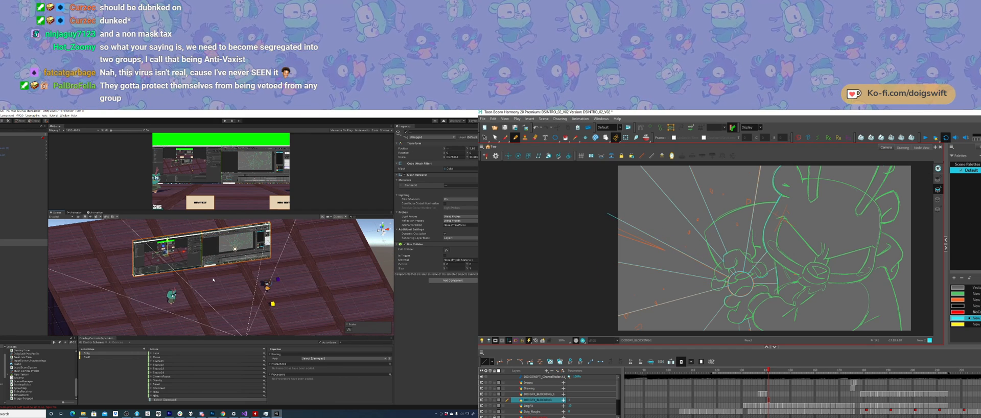
{"action": "left_click", "coordinate": [714, 268]}
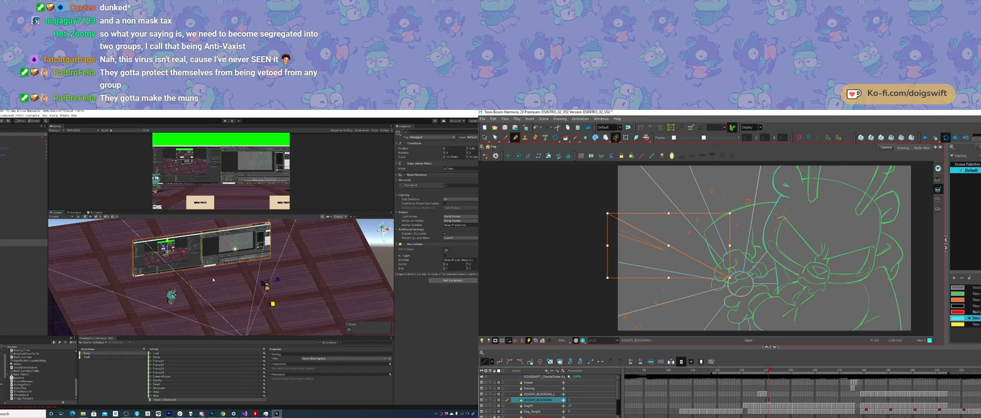
{"action": "left_click", "coordinate": [733, 289]}
{"action": "left_click_drag", "start_coordinate": [728, 282], "coordinate": [748, 302]}
Step: Draw another burst line among the left-hand rays, undoing the unwanted attempts
{"action": "left_click_drag", "start_coordinate": [222, 282], "coordinate": [183, 293], "text": "alt"}
{"action": "left_click_drag", "start_coordinate": [626, 243], "coordinate": [681, 266]}
{"action": "left_click_drag", "start_coordinate": [184, 292], "coordinate": [197, 292], "text": "alt"}
{"action": "middle_click_drag", "start_coordinate": [197, 292], "coordinate": [228, 279]}
{"action": "left_click_drag", "start_coordinate": [625, 245], "coordinate": [671, 266]}
{"action": "key", "text": "ctrl+z"}
{"action": "key", "text": "ctrl+z"}
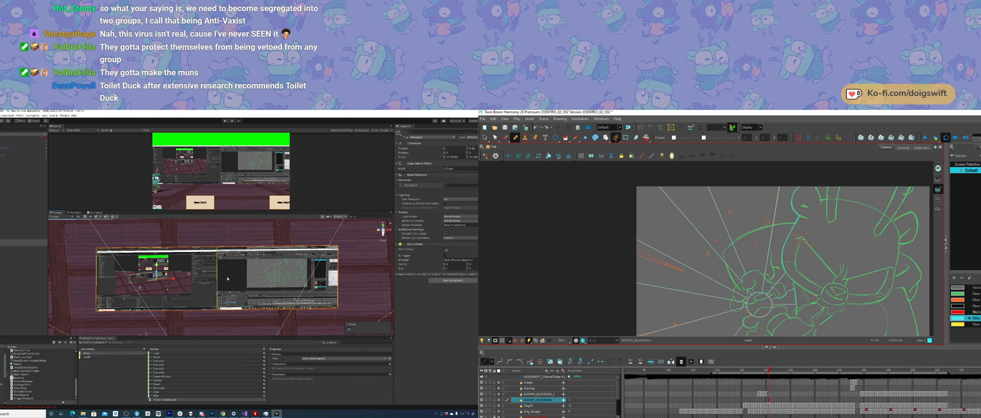
{"action": "mouse_move", "coordinate": [625, 244]}
{"action": "left_mouse_down"}
{"action": "mouse_move", "coordinate": [670, 265]}
{"action": "mouse_move", "coordinate": [623, 252]}
{"action": "left_mouse_up"}
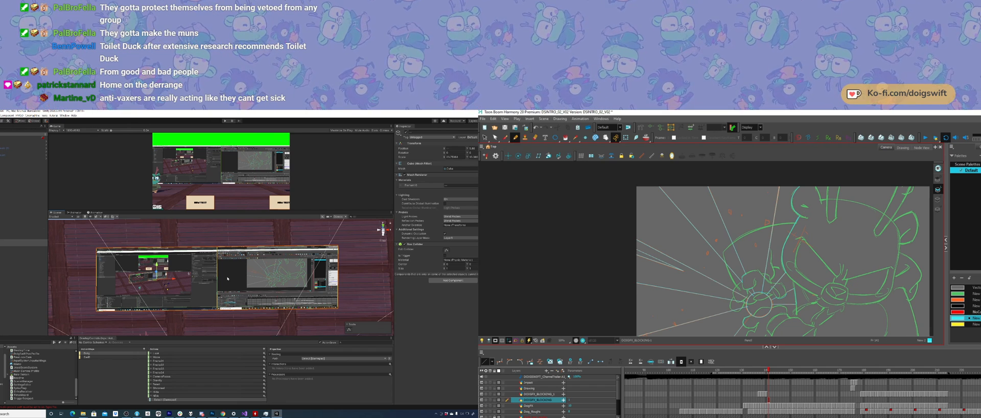
Step: Fill alternating wedges between the burst lines with cyan to the left, lower left, right and above the hand
{"action": "key", "text": "alt+i"}
{"action": "left_click", "coordinate": [647, 279]}
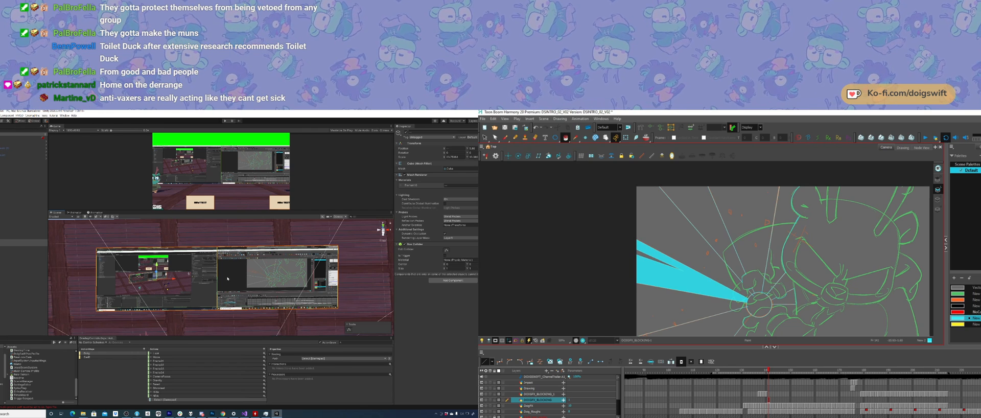
{"action": "left_click_drag", "start_coordinate": [726, 272], "coordinate": [722, 246]}
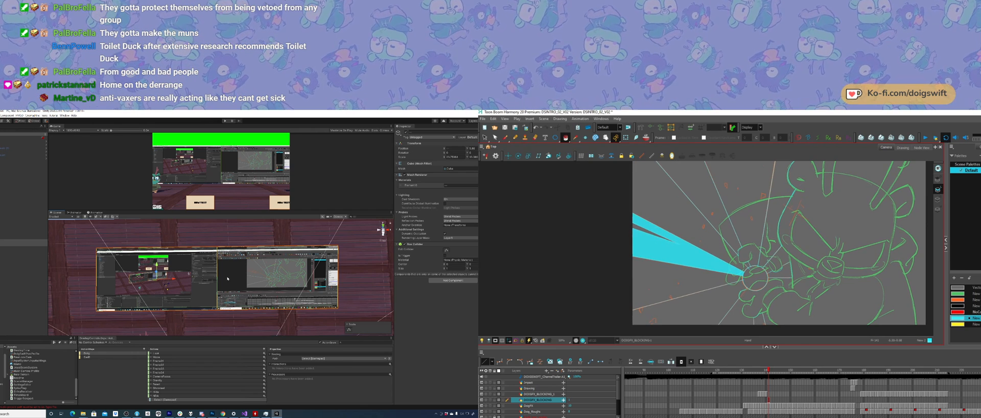
{"action": "left_click", "coordinate": [701, 301]}
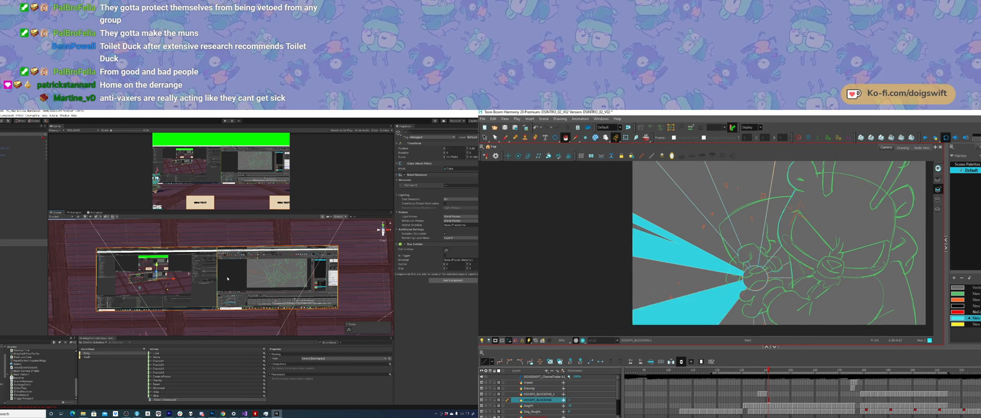
{"action": "left_click", "coordinate": [783, 271]}
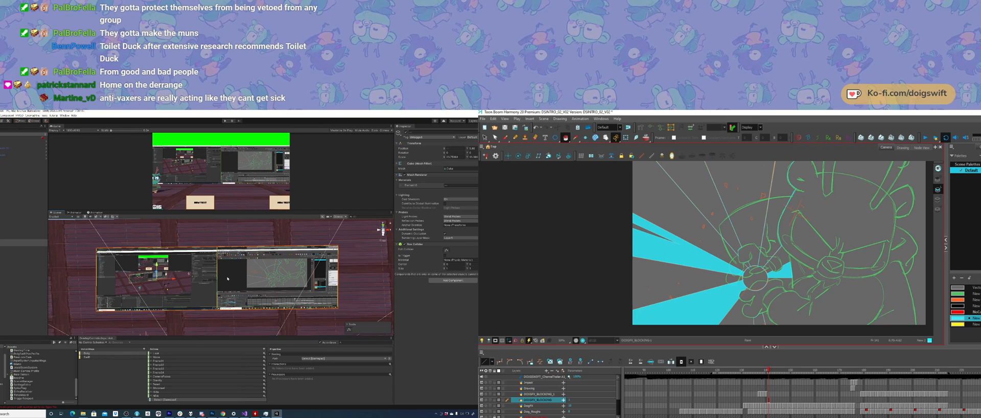
{"action": "left_click", "coordinate": [774, 214]}
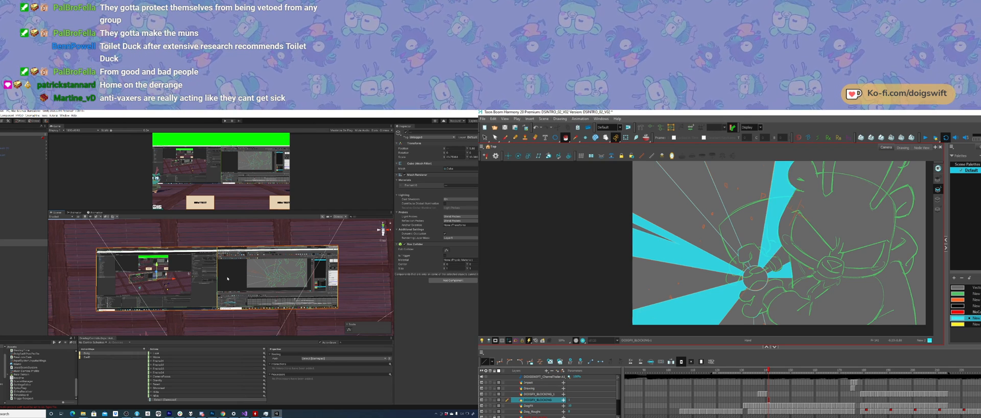
Step: Extend the upper burst line past the frame's top edge and close the upper-left wedge with a straight line outside the frame
{"action": "left_click_drag", "start_coordinate": [776, 249], "coordinate": [756, 283]}
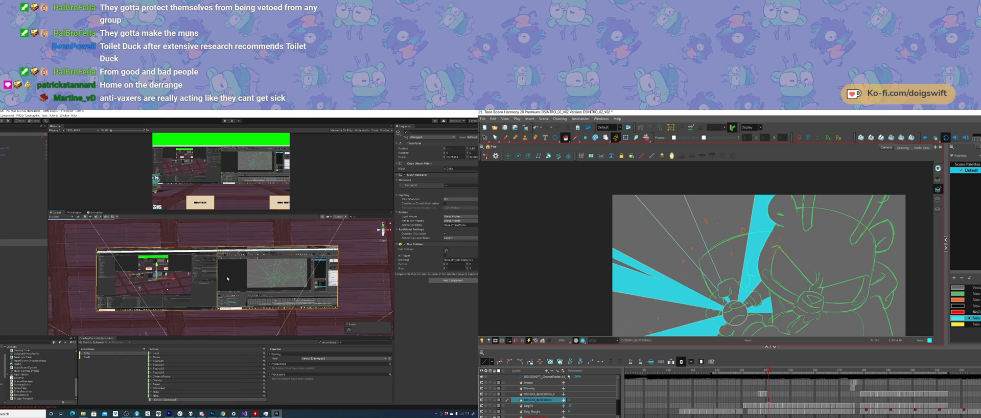
{"action": "left_click_drag", "start_coordinate": [796, 322], "coordinate": [774, 250]}
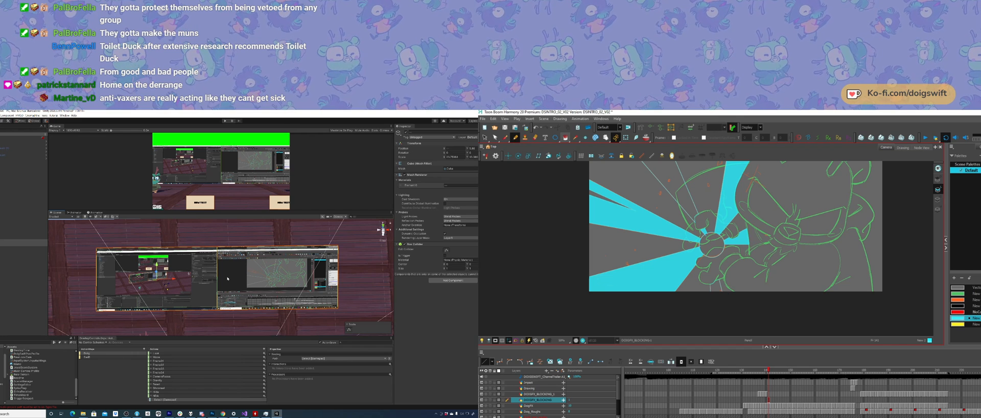
{"action": "key", "text": "alt+i"}
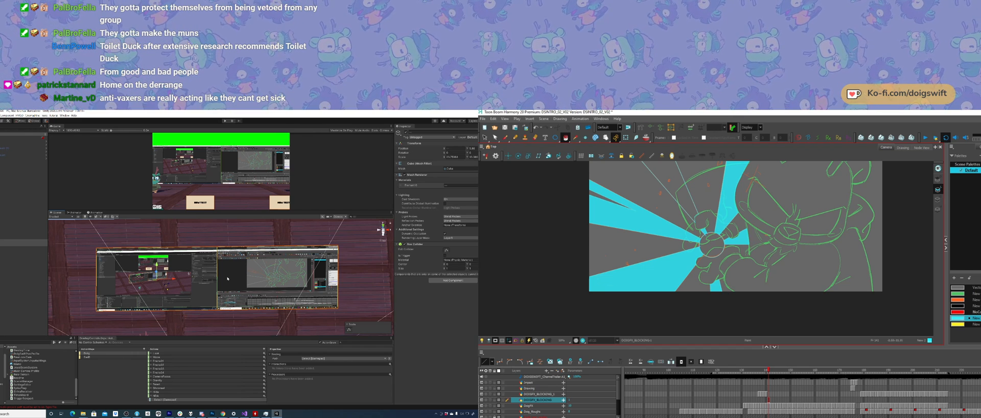
{"action": "left_click_drag", "start_coordinate": [736, 272], "coordinate": [719, 316]}
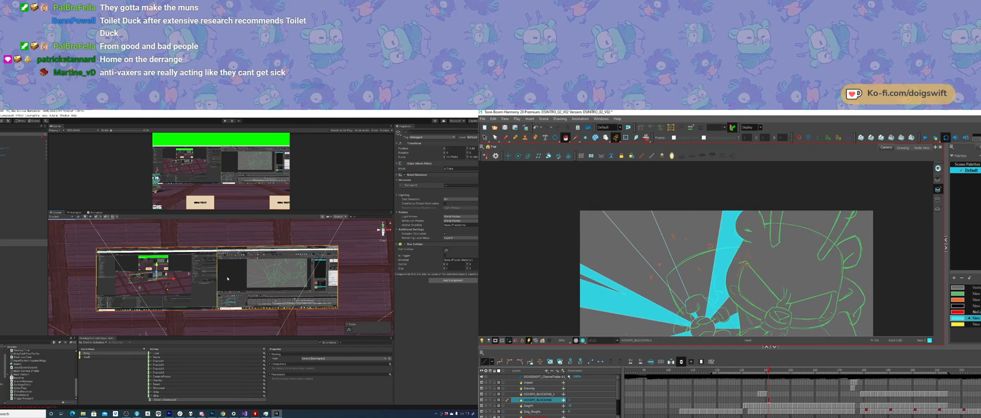
{"action": "left_click", "coordinate": [655, 218]}
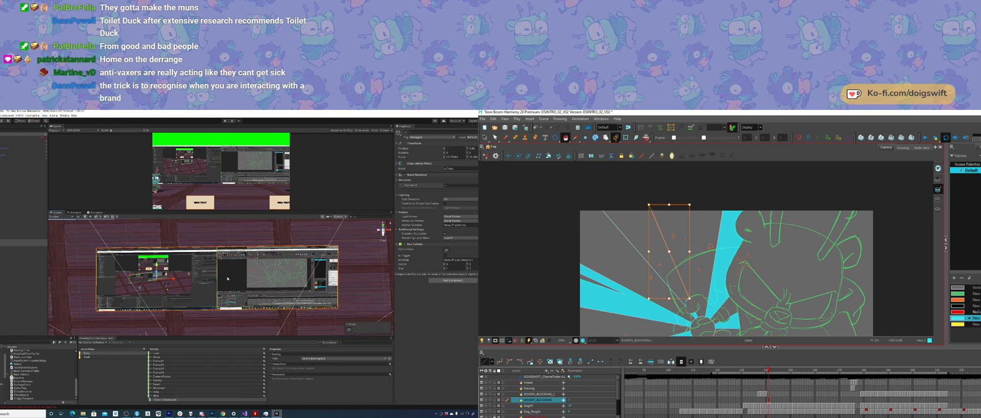
{"action": "left_click_drag", "start_coordinate": [649, 205], "coordinate": [647, 201]}
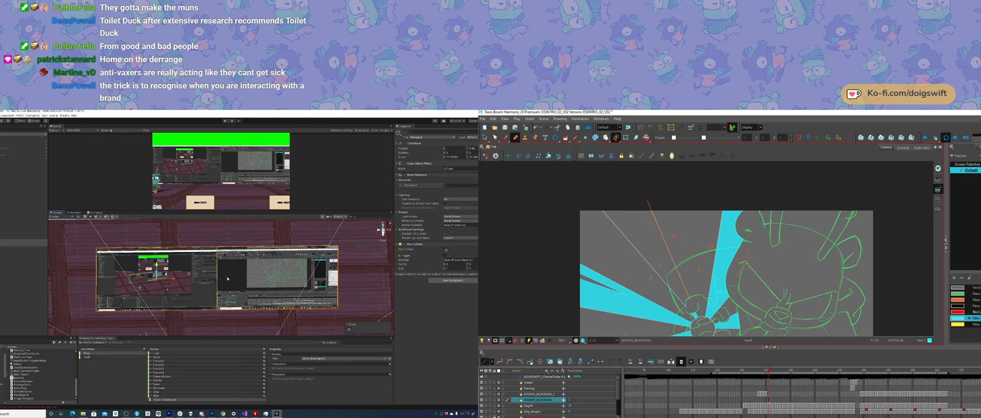
{"action": "left_click_drag", "start_coordinate": [596, 207], "coordinate": [654, 205]}
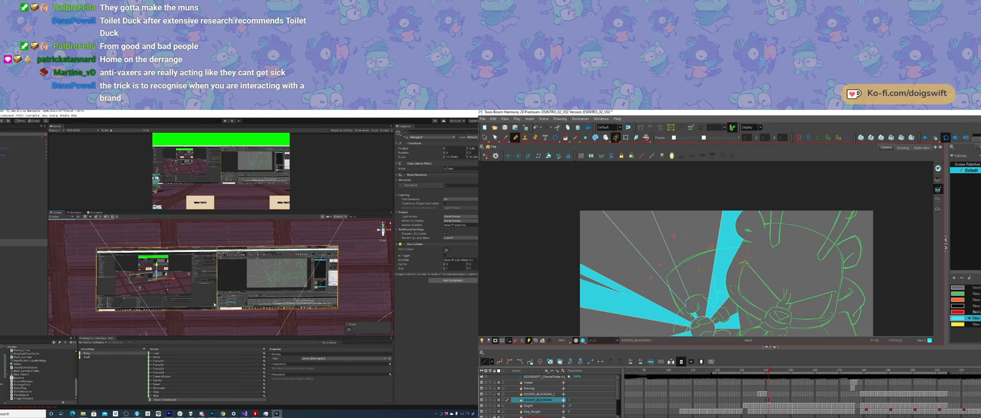
Step: Reposition the paired screens in Unity relative to the camera so they span nearly the full width of its view
{"action": "left_click_drag", "start_coordinate": [146, 281], "coordinate": [98, 287], "text": "alt"}
{"action": "left_click", "coordinate": [516, 137]}
{"action": "left_click_drag", "start_coordinate": [682, 246], "coordinate": [680, 217]}
{"action": "middle_click_drag", "start_coordinate": [98, 287], "coordinate": [163, 285]}
{"action": "left_click_drag", "start_coordinate": [165, 284], "coordinate": [214, 246], "text": "alt"}
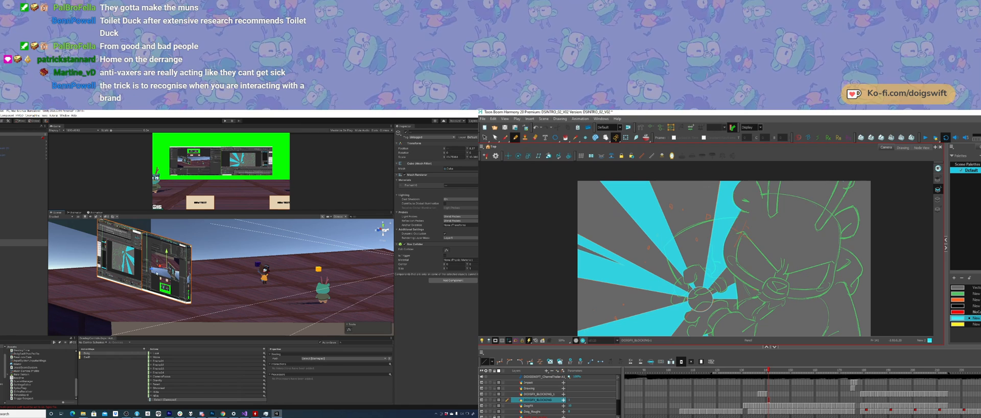
{"action": "mouse_move", "coordinate": [151, 270]}
{"action": "left_mouse_down"}
{"action": "mouse_move", "coordinate": [223, 279]}
{"action": "mouse_move", "coordinate": [123, 280]}
{"action": "left_mouse_up"}
{"action": "middle_click_drag", "start_coordinate": [225, 285], "coordinate": [177, 280]}
{"action": "mouse_move", "coordinate": [176, 280]}
{"action": "left_mouse_down", "text": "alt"}
{"action": "mouse_move", "coordinate": [230, 232]}
{"action": "mouse_move", "coordinate": [235, 241]}
{"action": "left_mouse_up", "text": "alt"}
Step: Fill the small circle at the character's hand in Harmony with cyan
{"action": "left_click", "coordinate": [686, 276]}
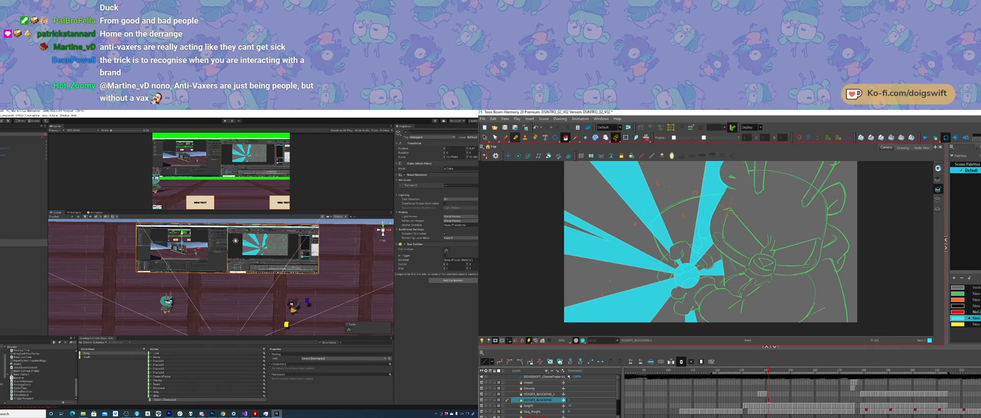
{"action": "left_click_drag", "start_coordinate": [156, 305], "coordinate": [176, 301], "text": "alt"}
{"action": "left_click_drag", "start_coordinate": [703, 259], "coordinate": [703, 260]}
{"action": "left_click_drag", "start_coordinate": [176, 300], "coordinate": [191, 297], "text": "alt"}
{"action": "left_click_drag", "start_coordinate": [703, 260], "coordinate": [699, 269]}
{"action": "left_click_drag", "start_coordinate": [191, 297], "coordinate": [196, 294], "text": "alt"}
{"action": "left_click_drag", "start_coordinate": [699, 269], "coordinate": [697, 276]}
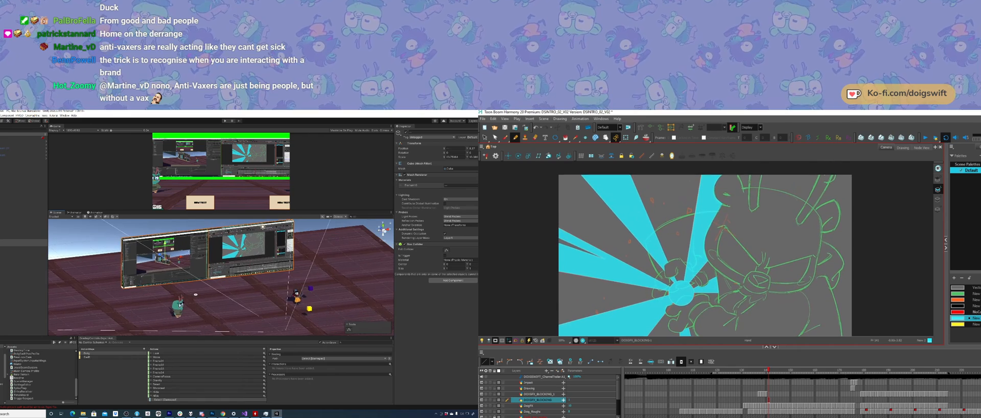
Step: Try lowering the paired screens toward the floor in Unity, and undo the moves
{"action": "mouse_move", "coordinate": [195, 294]}
{"action": "left_mouse_down", "text": "alt"}
{"action": "mouse_move", "coordinate": [240, 318]}
{"action": "mouse_move", "coordinate": [217, 291]}
{"action": "mouse_move", "coordinate": [143, 263]}
{"action": "left_mouse_up", "text": "alt"}
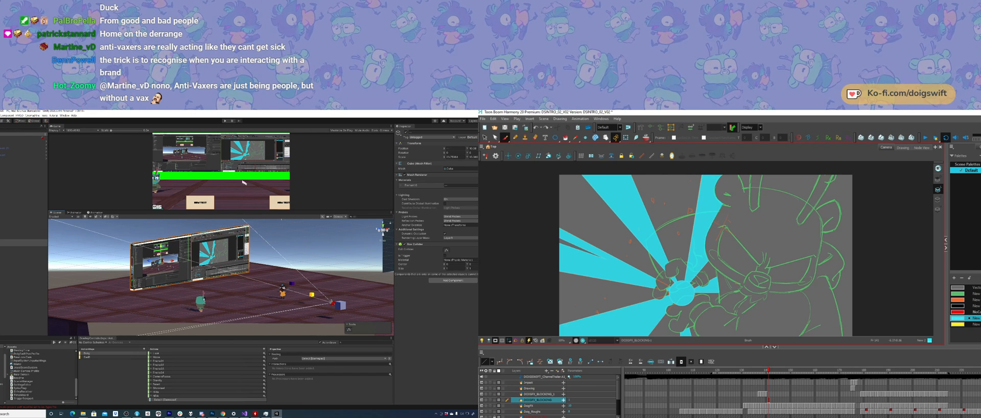
{"action": "key", "text": "alt+x"}
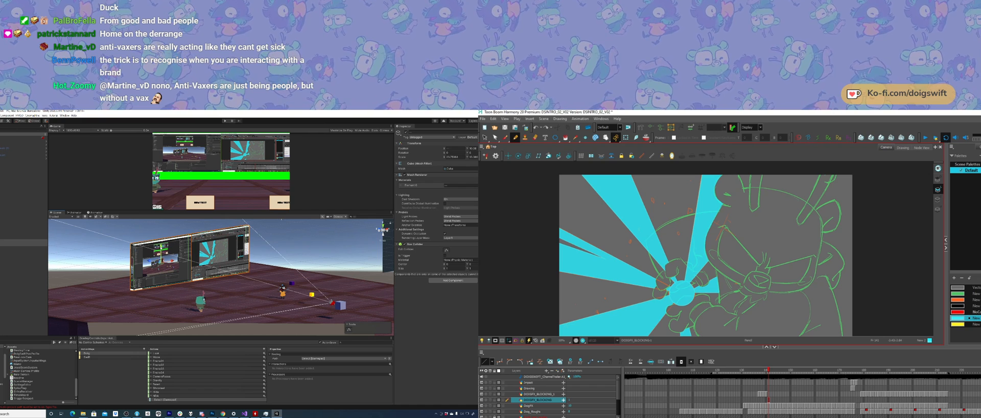
{"action": "left_click_drag", "start_coordinate": [160, 247], "coordinate": [159, 284]}
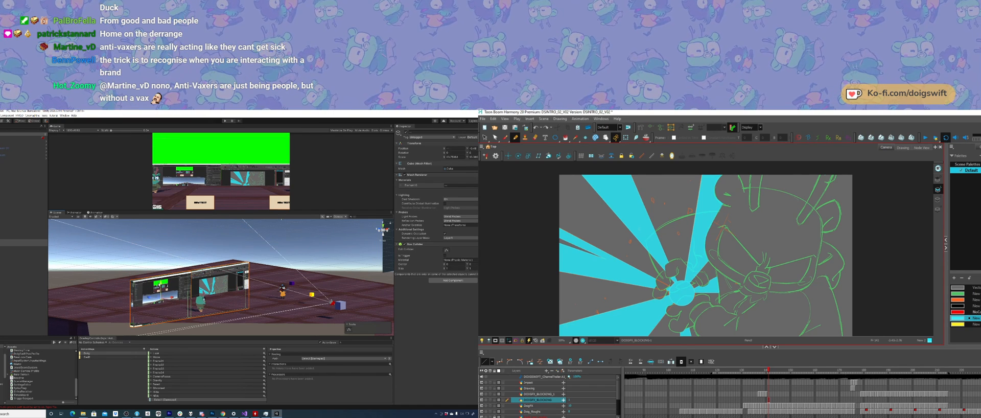
{"action": "key", "text": "ctrl+z"}
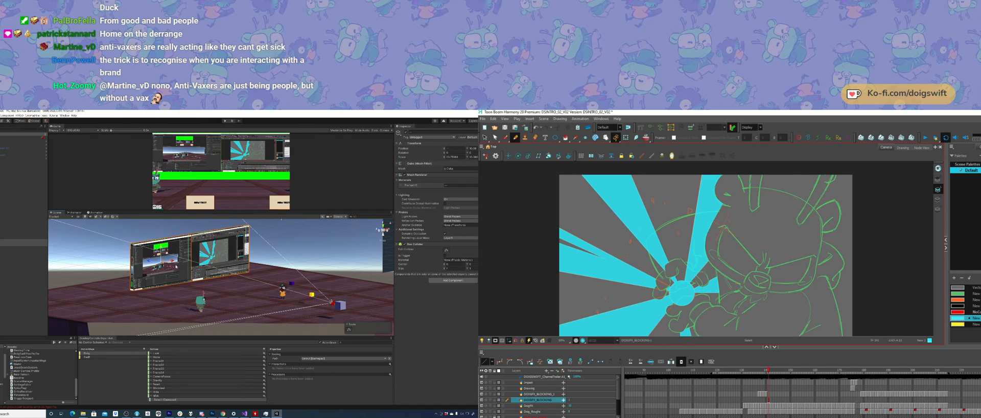
{"action": "left_click_drag", "start_coordinate": [139, 246], "coordinate": [173, 265], "text": "alt"}
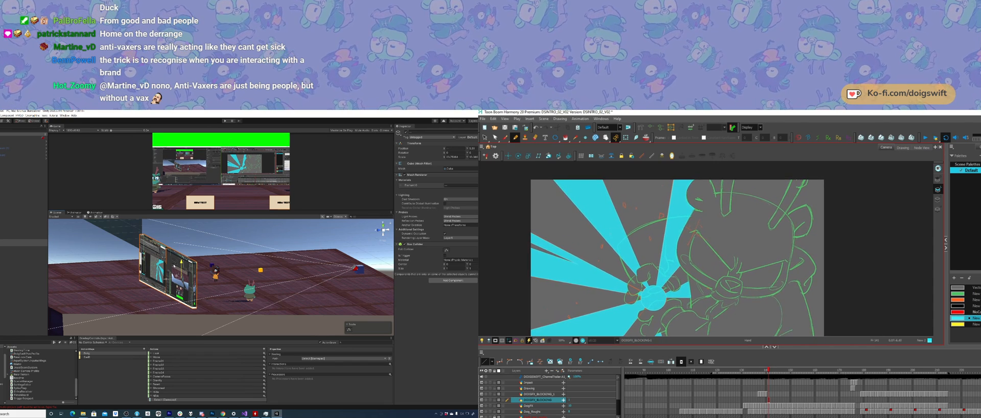
{"action": "key", "text": "ctrl+z"}
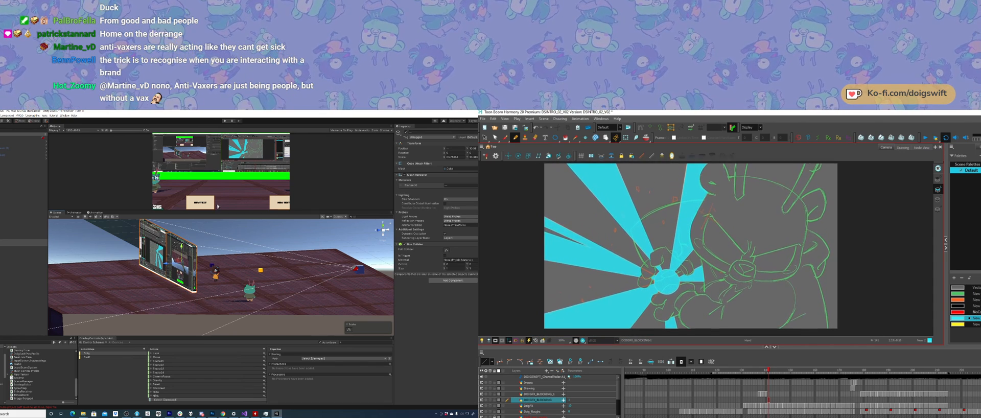
Step: Enlarge the Game view in Unity and add a short stroke at the burst's center by the character's hand in Harmony
{"action": "middle_click_drag", "start_coordinate": [193, 247], "coordinate": [198, 254]}
{"action": "scroll", "coordinate": [198, 255], "scroll_direction": "up", "scroll_amount": 5}
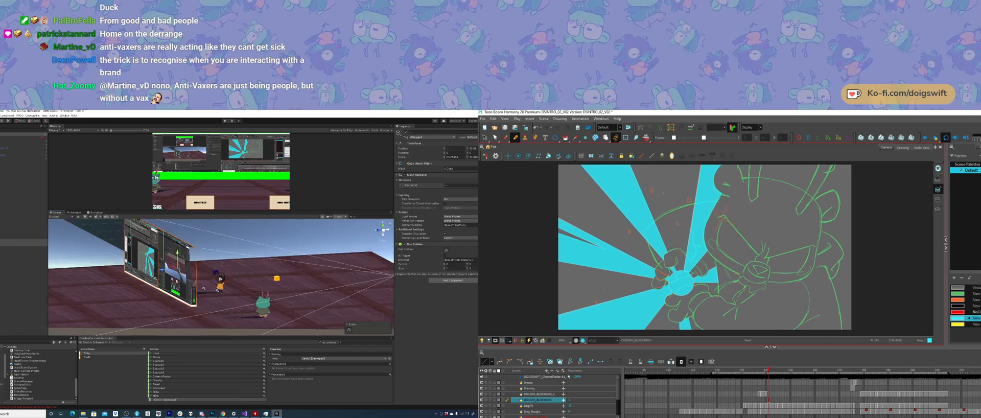
{"action": "mouse_move", "coordinate": [225, 268]}
{"action": "left_mouse_down", "text": "alt"}
{"action": "mouse_move", "coordinate": [153, 281]}
{"action": "mouse_move", "coordinate": [136, 277]}
{"action": "mouse_move", "coordinate": [131, 251]}
{"action": "left_mouse_up", "text": "alt"}
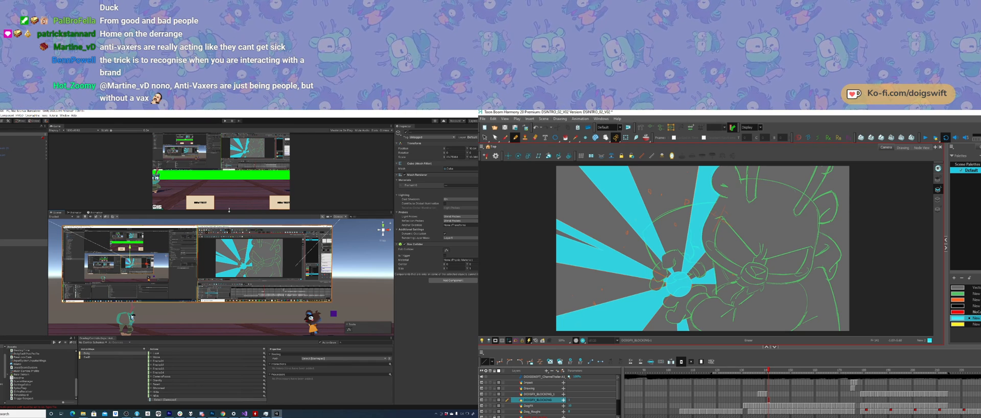
{"action": "left_click_drag", "start_coordinate": [228, 211], "coordinate": [225, 259]}
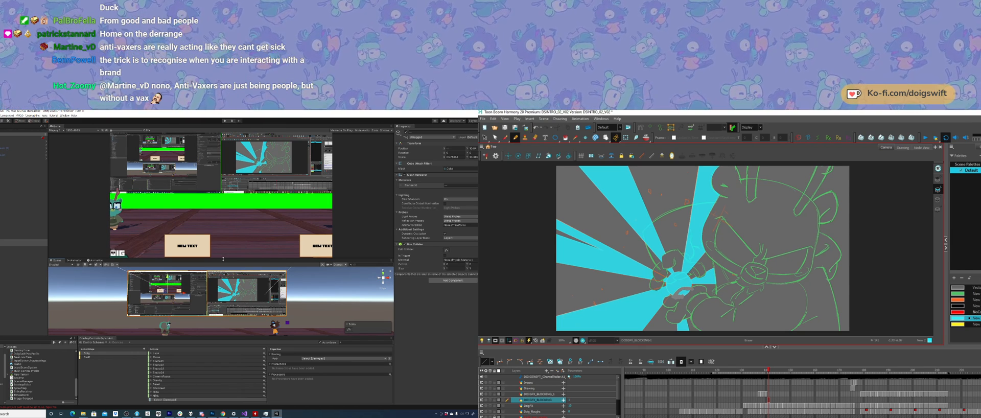
{"action": "left_click_drag", "start_coordinate": [679, 294], "coordinate": [691, 290]}
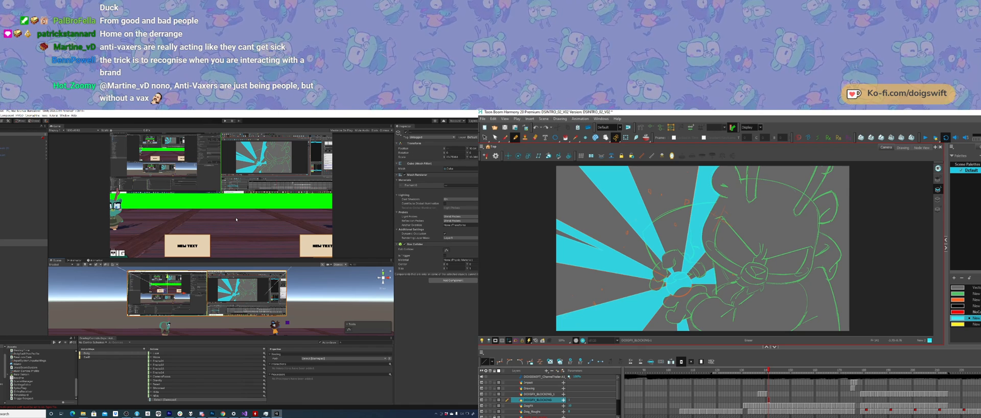
{"action": "scroll", "coordinate": [250, 300], "scroll_direction": "up", "scroll_amount": 6}
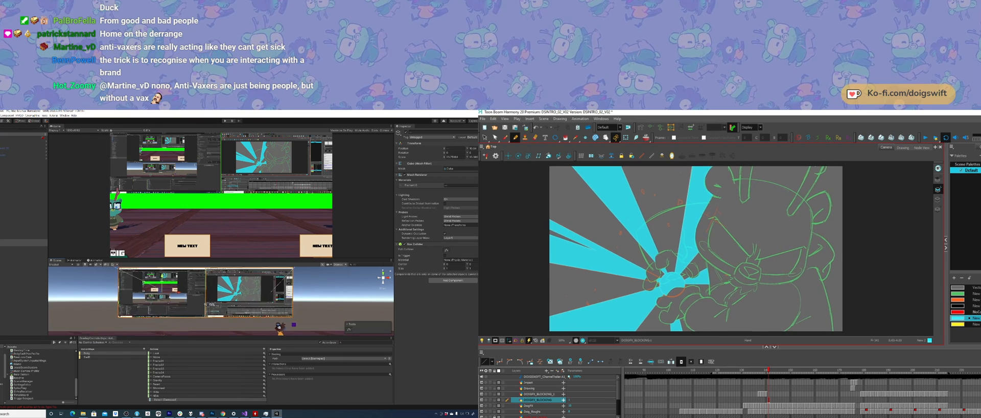
{"action": "middle_click_drag", "start_coordinate": [211, 294], "coordinate": [234, 296]}
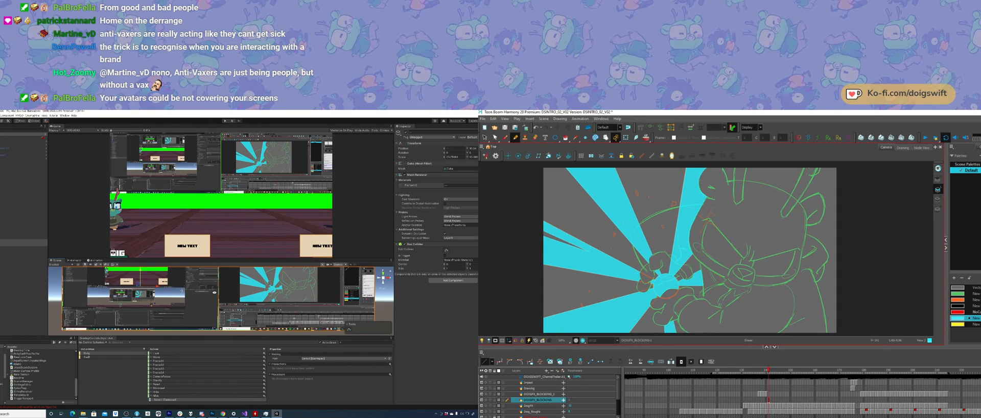
Step: Select both screens in the Unity scene and inspect their placement from the side against the camera's view lines
{"action": "left_click", "coordinate": [30, 242]}
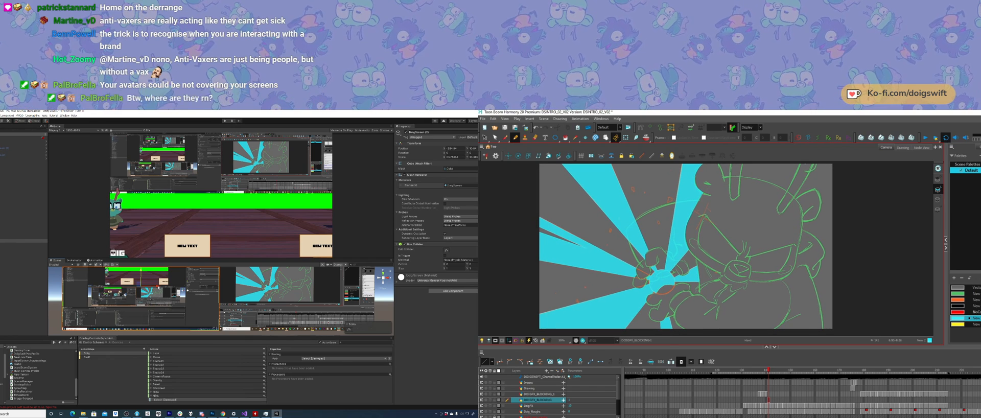
{"action": "left_click", "coordinate": [251, 314], "text": "shift"}
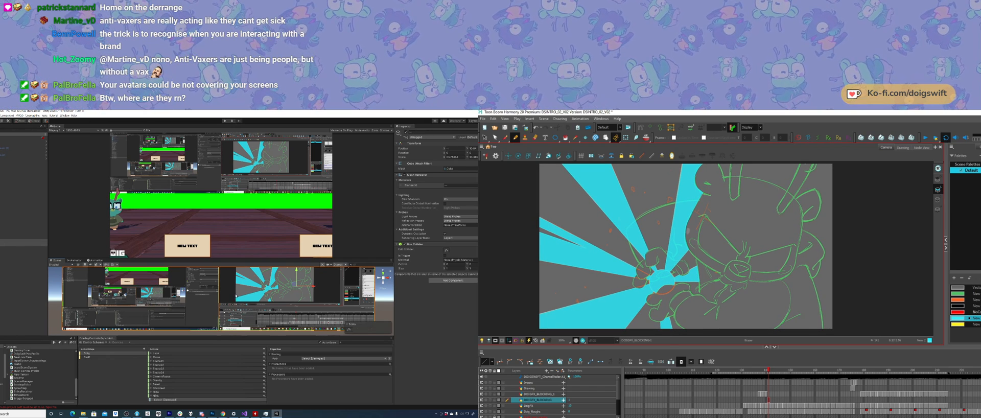
{"action": "left_click_drag", "start_coordinate": [235, 296], "coordinate": [266, 291], "text": "alt"}
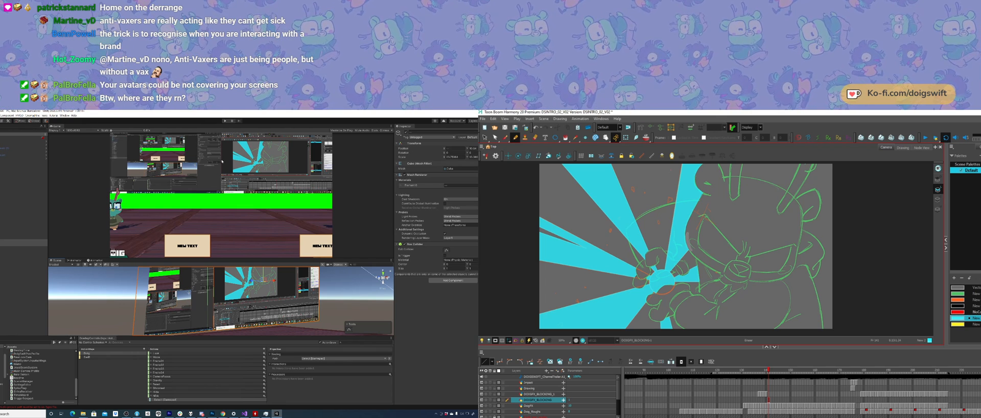
{"action": "right_click_drag", "start_coordinate": [268, 287], "coordinate": [178, 310], "text": "alt"}
{"action": "mouse_move", "coordinate": [233, 302]}
{"action": "left_mouse_down", "text": "alt"}
{"action": "mouse_move", "coordinate": [236, 311]}
{"action": "mouse_move", "coordinate": [156, 304]}
{"action": "mouse_move", "coordinate": [207, 320]}
{"action": "mouse_move", "coordinate": [233, 307]}
{"action": "left_mouse_up", "text": "alt"}
{"action": "right_click_drag", "start_coordinate": [234, 308], "coordinate": [192, 307], "text": "alt"}
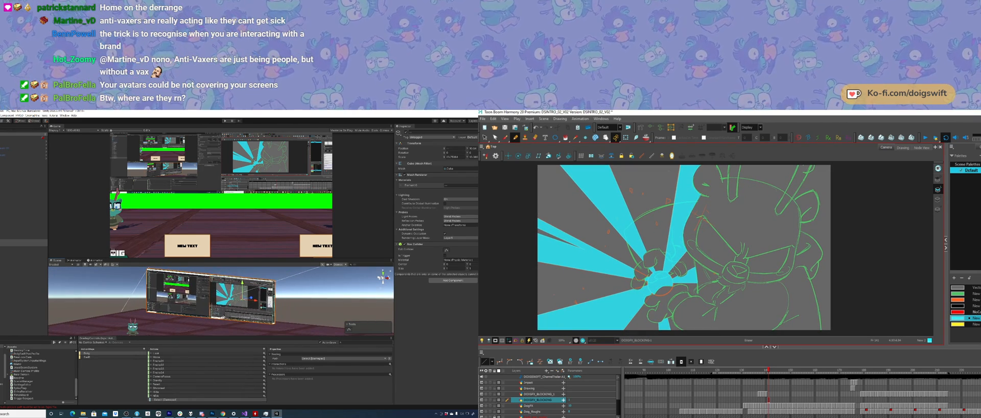
{"action": "left_click_drag", "start_coordinate": [192, 306], "coordinate": [177, 334], "text": "alt"}
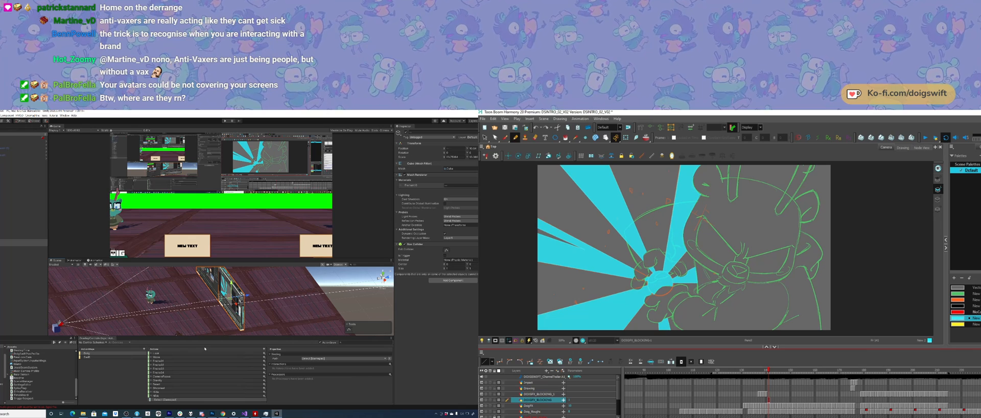
Step: Cut the cyan burst artwork in Harmony and paste it back, and clear the selected cell of the blocking layer at the playhead
{"action": "key", "text": "ctrl+a"}
{"action": "key", "text": "ctrl+x"}
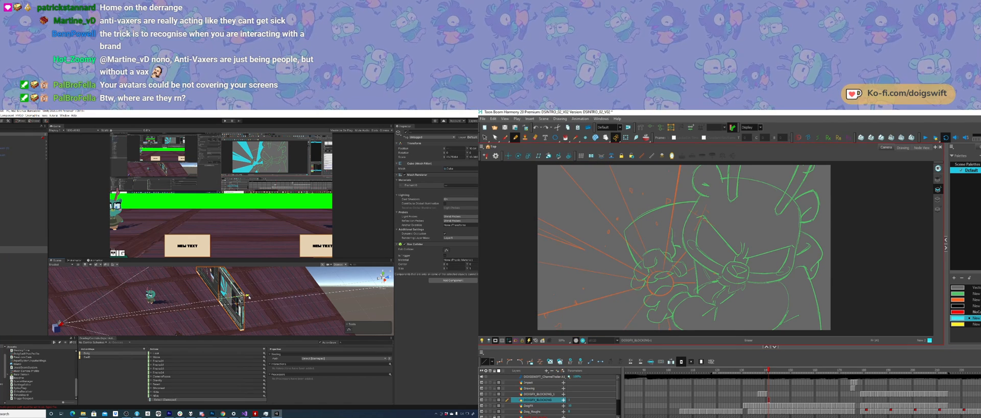
{"action": "left_click_drag", "start_coordinate": [249, 294], "coordinate": [231, 272]}
{"action": "key", "text": "e"}
{"action": "key", "text": "ctrl+v"}
{"action": "key", "text": "w"}
{"action": "key", "text": "r"}
{"action": "left_click", "coordinate": [537, 400]}
{"action": "left_click", "coordinate": [769, 399]}
{"action": "key", "text": "Delete"}
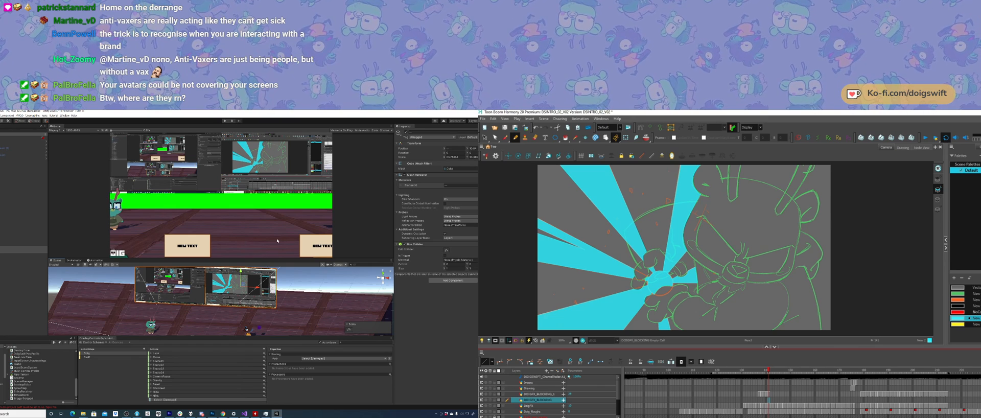
Step: Duplicate the paired screens in Unity and move the copies away from the originals toward the camera
{"action": "left_click_drag", "start_coordinate": [270, 297], "coordinate": [219, 307], "text": "alt"}
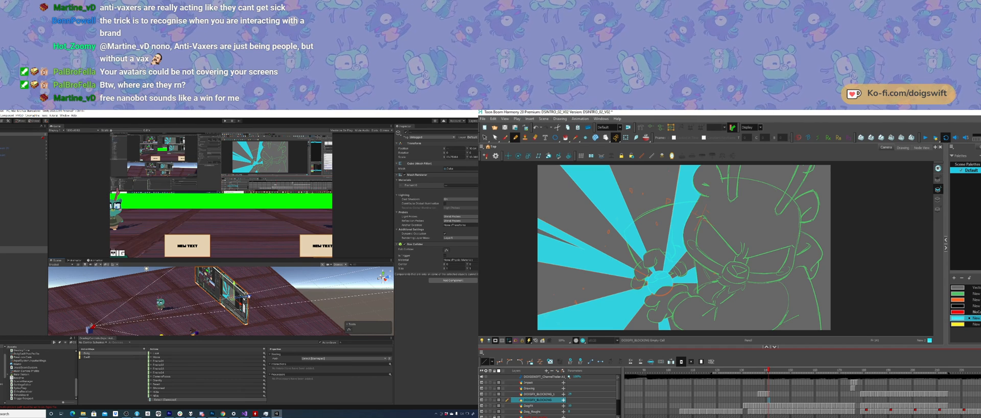
{"action": "left_click_drag", "start_coordinate": [235, 299], "coordinate": [222, 306]}
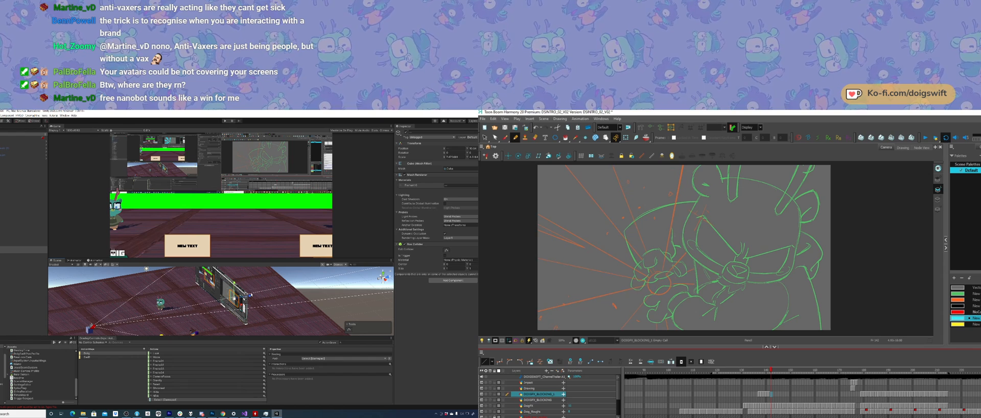
{"action": "mouse_move", "coordinate": [250, 296]}
{"action": "left_mouse_down"}
{"action": "mouse_move", "coordinate": [197, 312]}
{"action": "mouse_move", "coordinate": [284, 305]}
{"action": "left_mouse_up"}
{"action": "left_click", "coordinate": [181, 297]}
{"action": "left_click_drag", "start_coordinate": [197, 294], "coordinate": [242, 294]}
{"action": "left_click", "coordinate": [247, 293]}
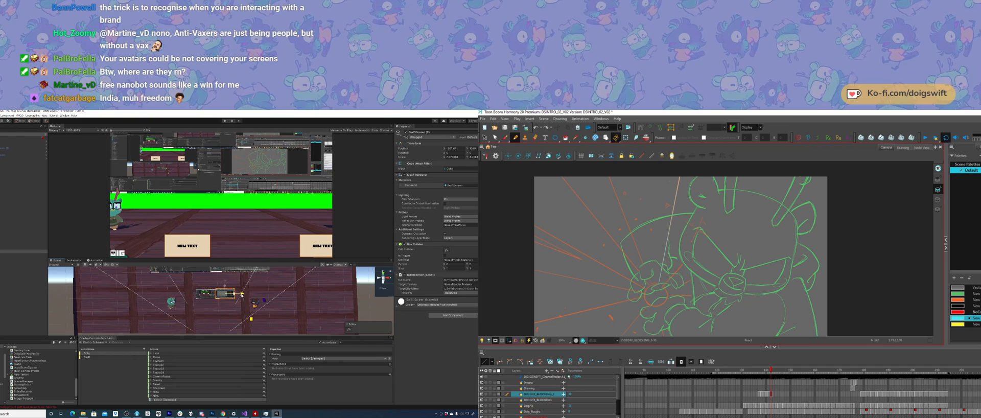
{"action": "left_click", "coordinate": [215, 299], "text": "shift"}
{"action": "left_click_drag", "start_coordinate": [215, 300], "coordinate": [187, 293], "text": "alt"}
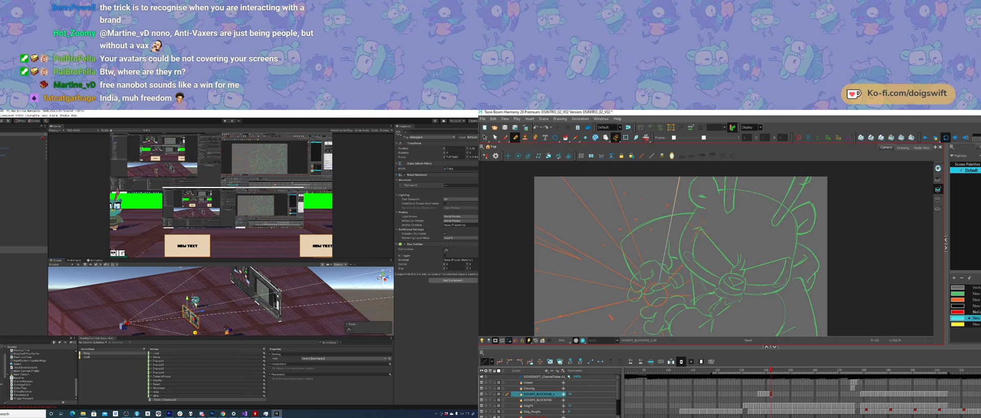
Step: Move the duplicated screens closer to the camera below the original pair, and enlarge the Scene view
{"action": "left_click_drag", "start_coordinate": [171, 309], "coordinate": [242, 326], "text": "alt"}
{"action": "middle_click_drag", "start_coordinate": [252, 319], "coordinate": [251, 304]}
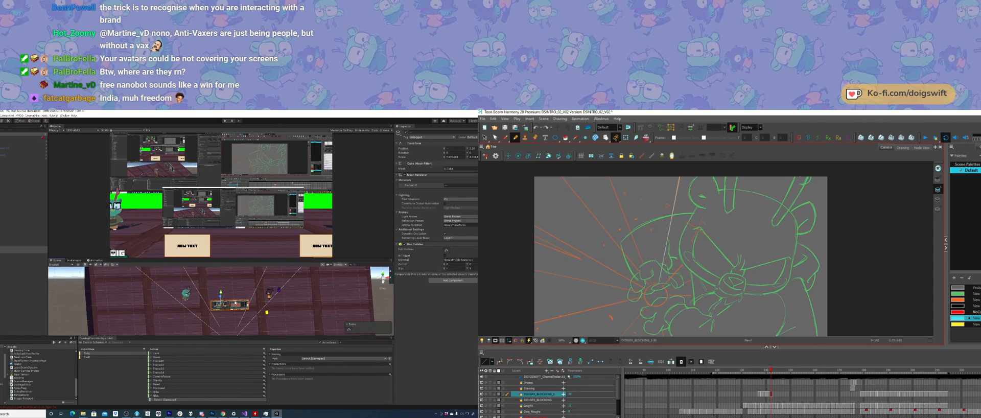
{"action": "left_click_drag", "start_coordinate": [237, 305], "coordinate": [189, 287]}
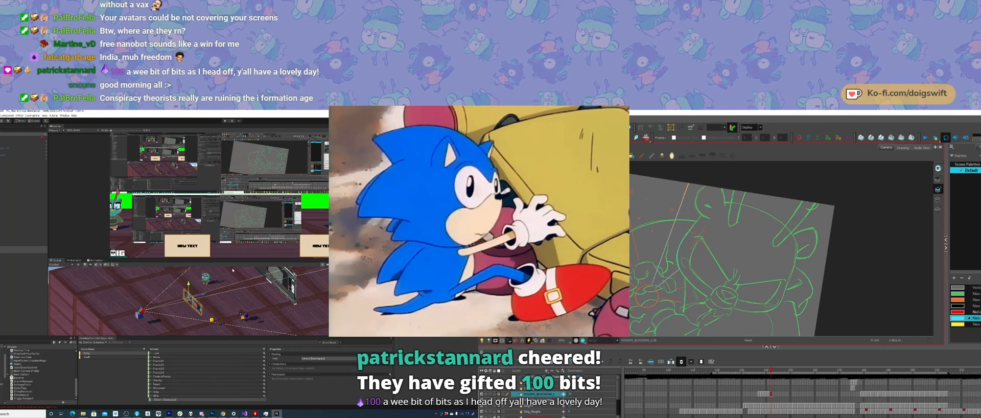
{"action": "mouse_move", "coordinate": [209, 291]}
{"action": "left_mouse_down", "text": "alt"}
{"action": "mouse_move", "coordinate": [236, 286]}
{"action": "mouse_move", "coordinate": [224, 295]}
{"action": "left_mouse_up", "text": "alt"}
{"action": "right_click_drag", "start_coordinate": [213, 301], "coordinate": [214, 300], "text": "alt"}
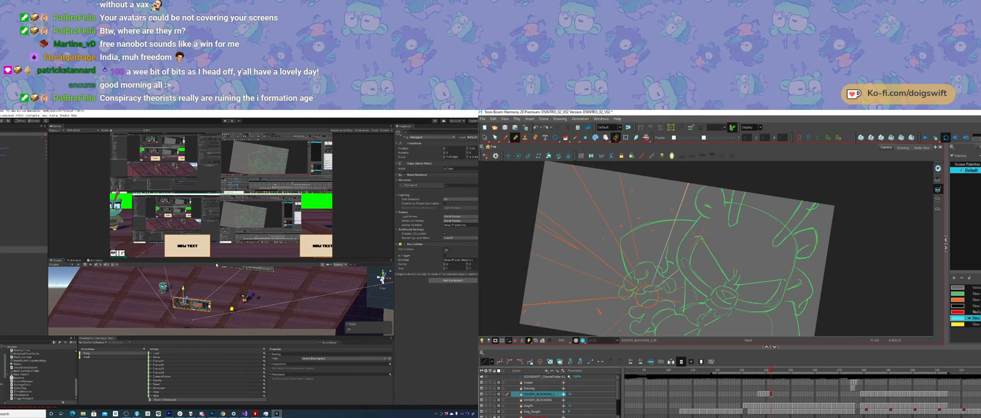
{"action": "left_click_drag", "start_coordinate": [216, 259], "coordinate": [216, 230]}
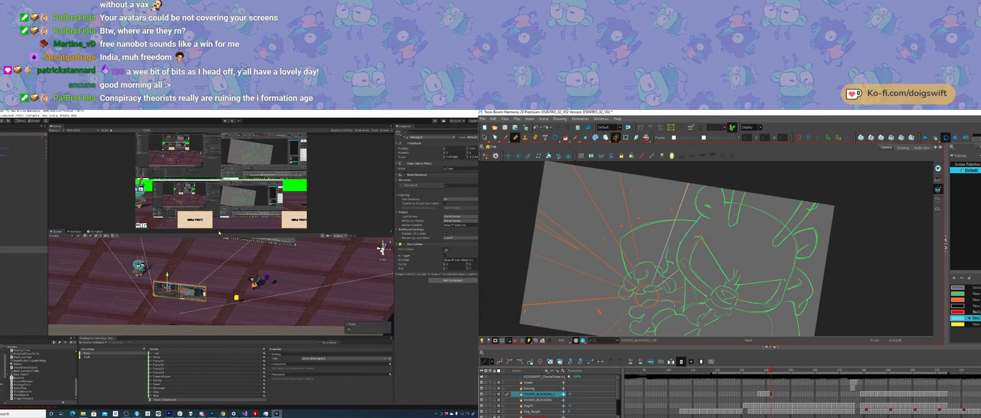
Step: Try the duplicated screens right in front of the camera and back near the original pair
{"action": "left_click_drag", "start_coordinate": [173, 280], "coordinate": [194, 283], "text": "alt"}
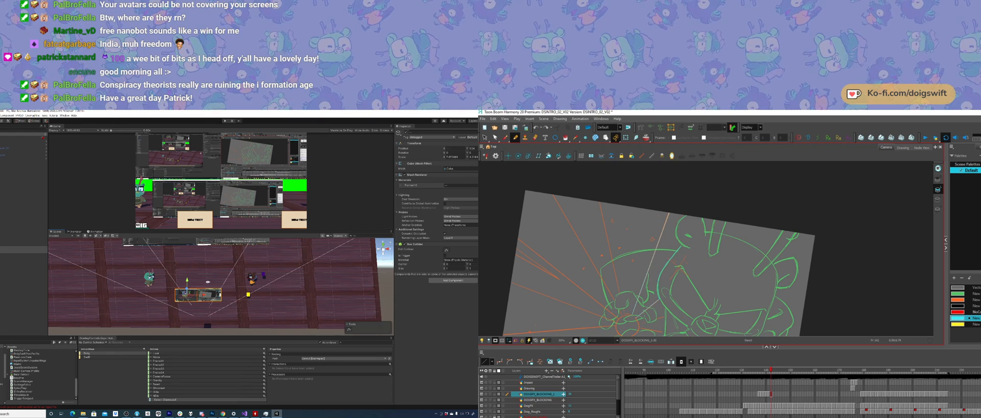
{"action": "left_click_drag", "start_coordinate": [207, 282], "coordinate": [128, 275], "text": "alt"}
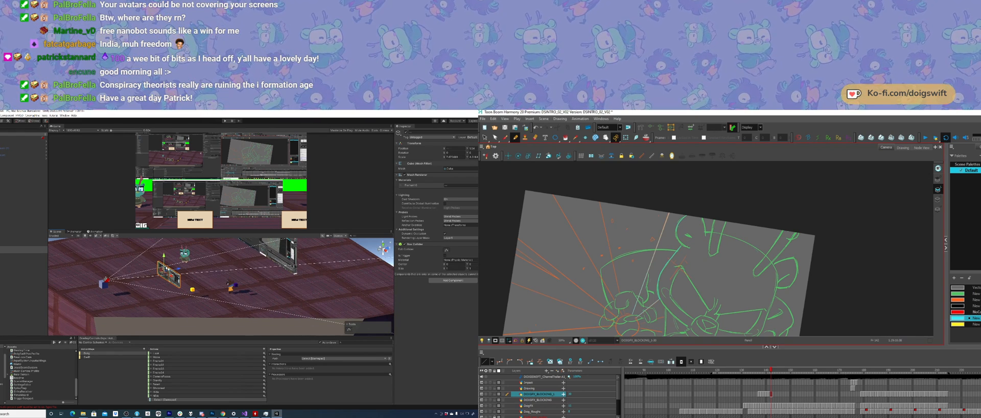
{"action": "mouse_move", "coordinate": [179, 269]}
{"action": "left_mouse_down"}
{"action": "mouse_move", "coordinate": [264, 263]}
{"action": "mouse_move", "coordinate": [193, 274]}
{"action": "left_mouse_up"}
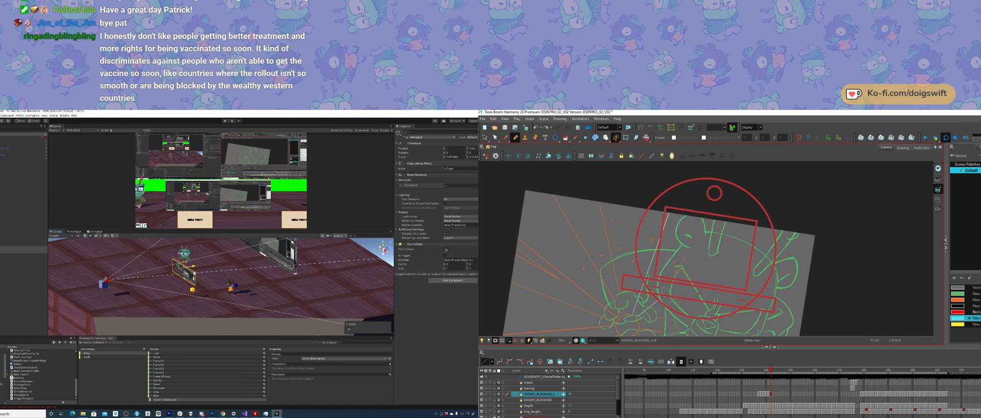
{"action": "left_click_drag", "start_coordinate": [193, 273], "coordinate": [120, 274]}
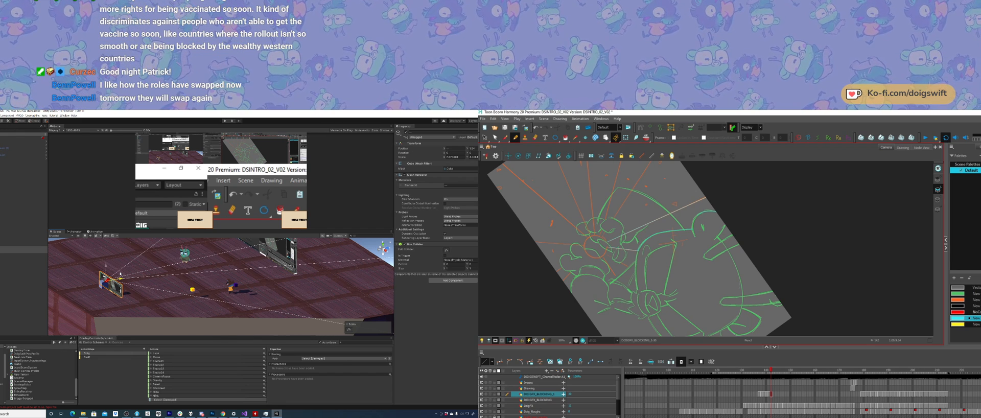
{"action": "left_click_drag", "start_coordinate": [120, 274], "coordinate": [232, 236]}
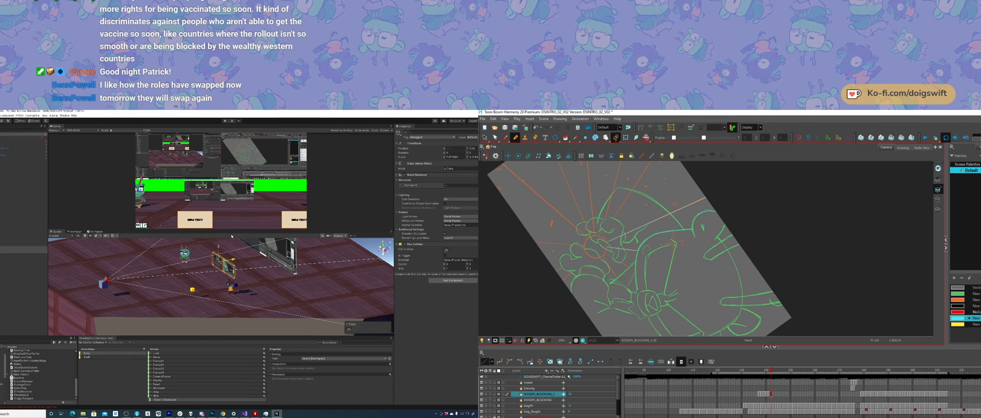
{"action": "left_click_drag", "start_coordinate": [752, 218], "coordinate": [741, 205], "text": "ctrl+alt"}
{"action": "left_click_drag", "start_coordinate": [234, 232], "coordinate": [247, 228]}
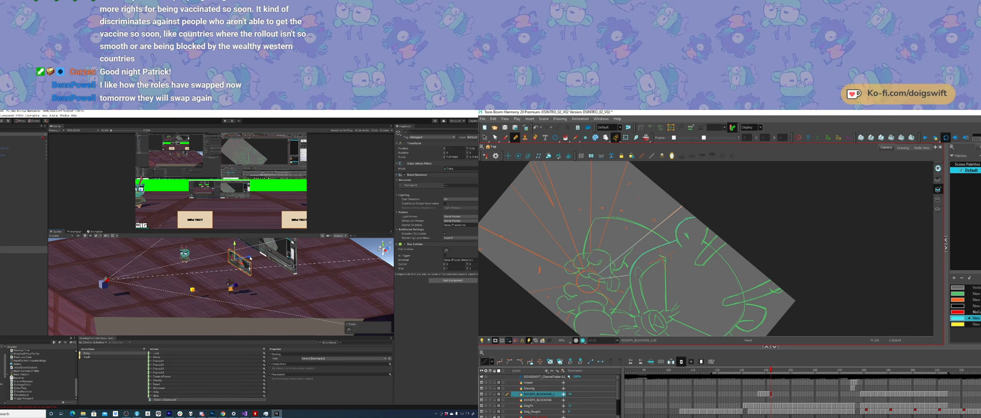
Step: Move the duplicated screens toward the camera so they fill most of the view's lower half, and rotate the Harmony canvas
{"action": "left_click_drag", "start_coordinate": [251, 258], "coordinate": [185, 265]}
{"action": "left_click_drag", "start_coordinate": [708, 258], "coordinate": [710, 258], "text": "ctrl+alt"}
{"action": "left_click_drag", "start_coordinate": [185, 264], "coordinate": [179, 266]}
{"action": "left_click_drag", "start_coordinate": [709, 258], "coordinate": [731, 256], "text": "ctrl+alt"}
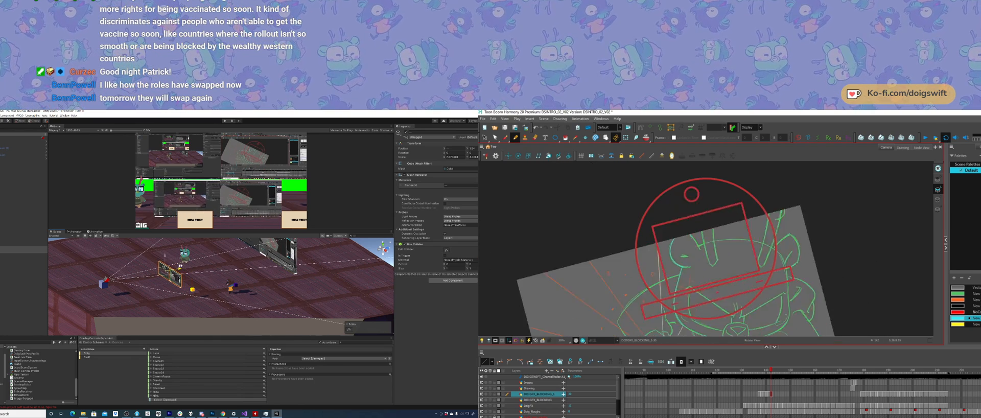
{"action": "left_click_drag", "start_coordinate": [180, 266], "coordinate": [177, 266]}
{"action": "left_click_drag", "start_coordinate": [731, 256], "coordinate": [718, 270], "text": "ctrl+alt"}
{"action": "left_click_drag", "start_coordinate": [176, 266], "coordinate": [232, 265]}
Step: Delete the small circle stroke beside the top of the character's head in Harmony, and rotate the canvas nearly upright
{"action": "left_click_drag", "start_coordinate": [690, 220], "coordinate": [704, 241]}
{"action": "scroll", "coordinate": [172, 280], "scroll_direction": "up", "scroll_amount": 2}
{"action": "key", "text": "s"}
{"action": "left_click", "coordinate": [701, 223]}
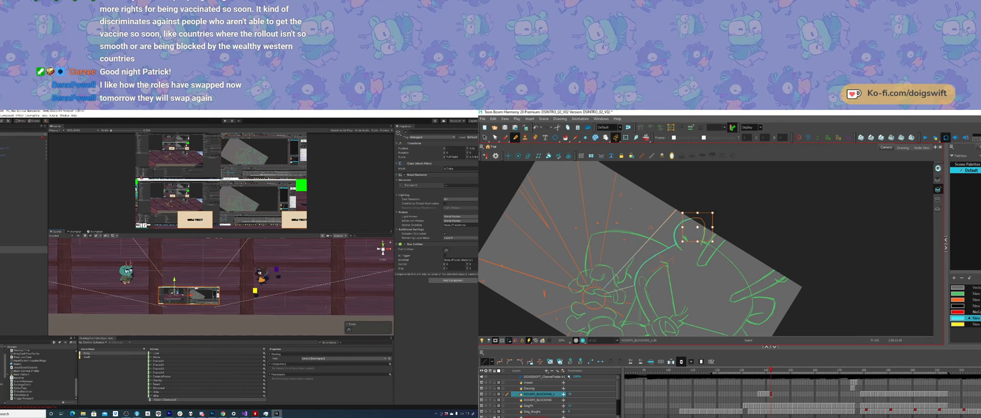
{"action": "key", "text": "Delete"}
{"action": "middle_click_drag", "start_coordinate": [191, 289], "coordinate": [206, 264]}
{"action": "left_click", "coordinate": [703, 224]}
{"action": "scroll", "coordinate": [206, 265], "scroll_direction": "up", "scroll_amount": 3}
{"action": "key", "text": "Delete"}
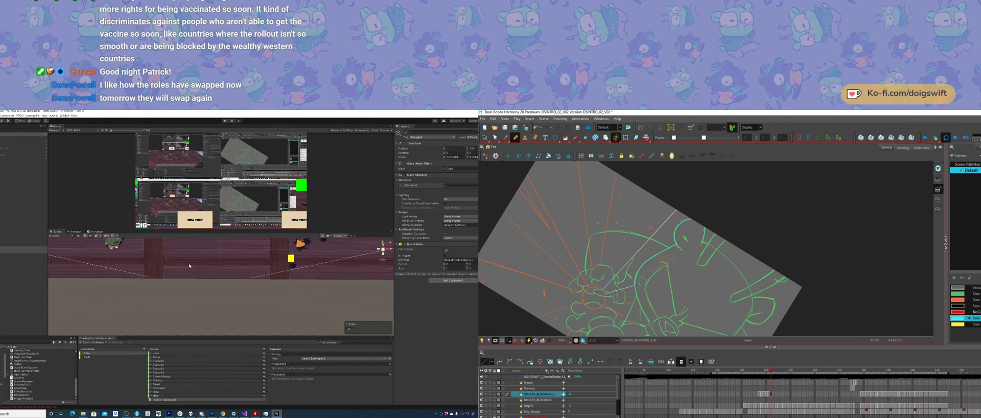
{"action": "scroll", "coordinate": [208, 277], "scroll_direction": "down", "scroll_amount": 4}
{"action": "left_click_drag", "start_coordinate": [715, 220], "coordinate": [698, 219], "text": "ctrl+alt"}
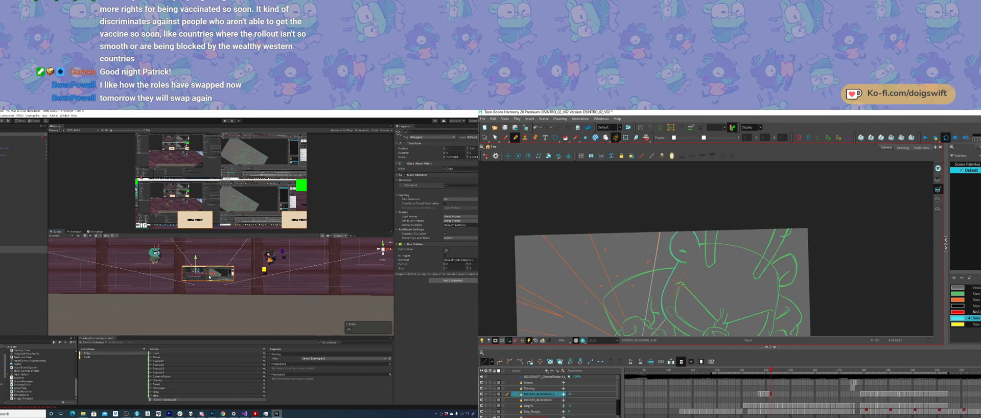
Step: Try the duplicated screens farther from the camera in Unity, and select the circle at the burst's centre in Harmony
{"action": "left_click", "coordinate": [223, 275]}
{"action": "left_click_drag", "start_coordinate": [234, 274], "coordinate": [238, 274]}
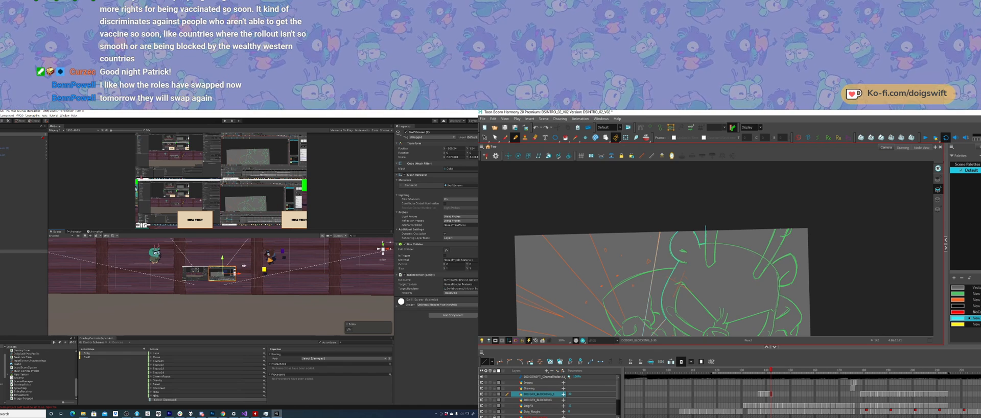
{"action": "left_click_drag", "start_coordinate": [243, 265], "coordinate": [256, 322], "text": "alt"}
{"action": "left_click", "coordinate": [180, 281], "text": "shift"}
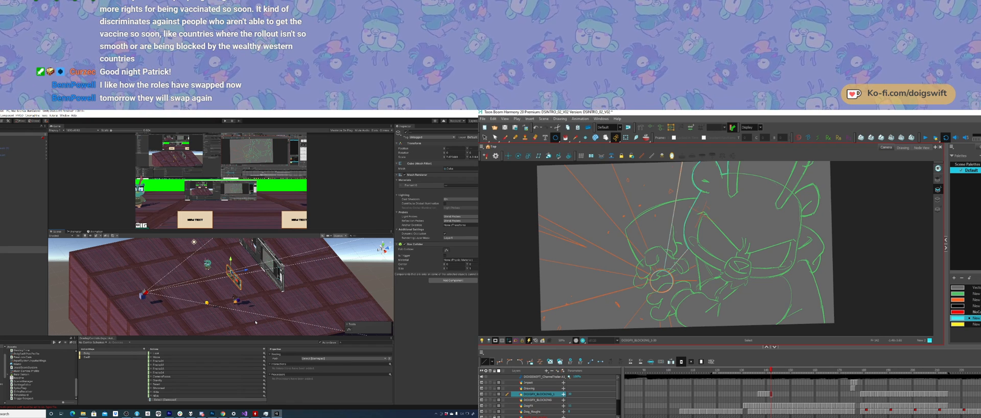
{"action": "left_click", "coordinate": [673, 279]}
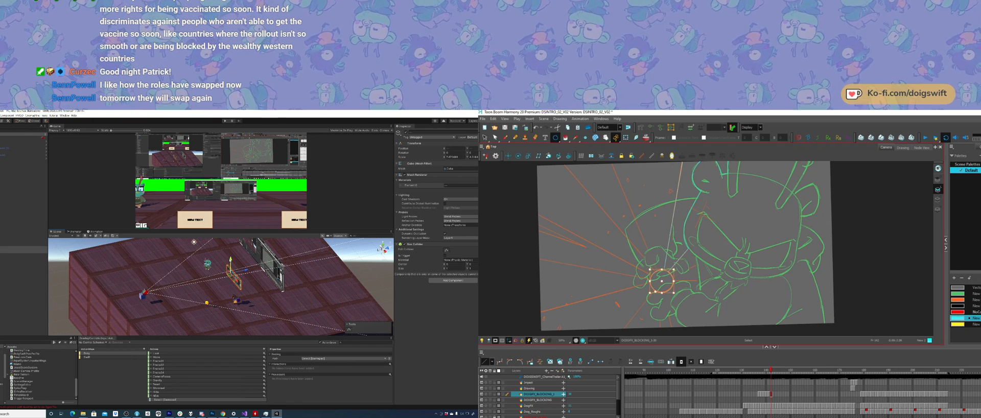
{"action": "mouse_move", "coordinate": [234, 264]}
{"action": "left_mouse_down"}
{"action": "mouse_move", "coordinate": [234, 251]}
{"action": "mouse_move", "coordinate": [231, 259]}
{"action": "left_mouse_up"}
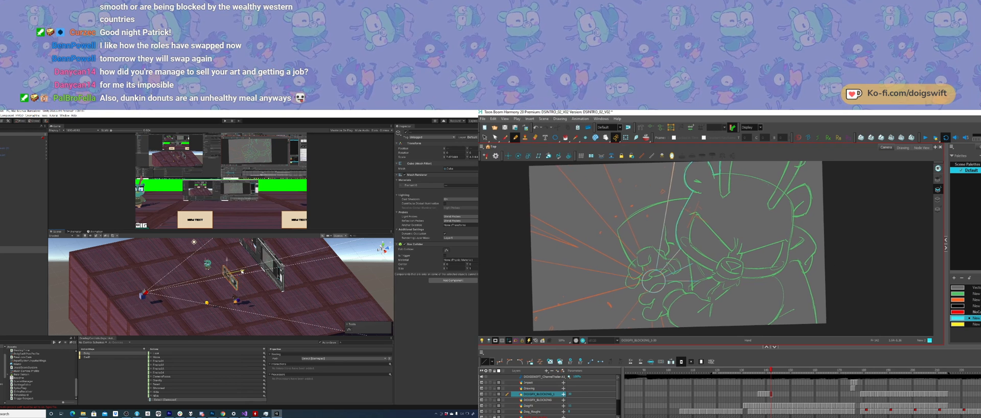
{"action": "mouse_move", "coordinate": [246, 271]}
{"action": "left_mouse_down"}
{"action": "mouse_move", "coordinate": [192, 281]}
{"action": "mouse_move", "coordinate": [321, 263]}
{"action": "mouse_move", "coordinate": [233, 277]}
{"action": "left_mouse_up"}
Step: Trace burst rays toward the canvas's upper-left edge in Harmony, and move the duplicated screens back close to the camera in Unity
{"action": "mouse_move", "coordinate": [669, 269]}
{"action": "left_mouse_down"}
{"action": "mouse_move", "coordinate": [624, 173]}
{"action": "mouse_move", "coordinate": [630, 182]}
{"action": "left_mouse_up"}
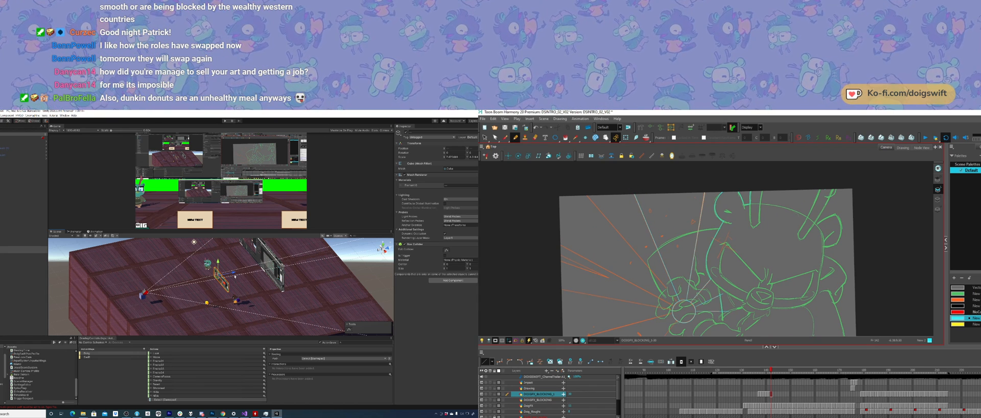
{"action": "left_click_drag", "start_coordinate": [235, 274], "coordinate": [349, 281]}
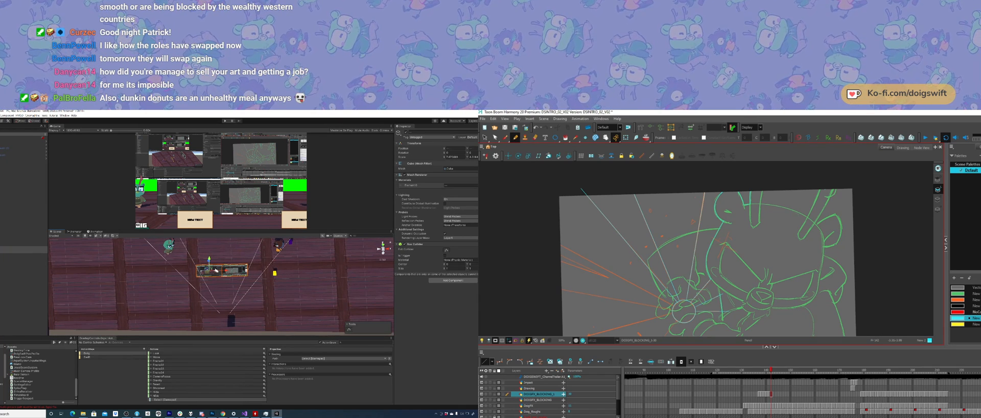
{"action": "left_click_drag", "start_coordinate": [227, 271], "coordinate": [227, 271]}
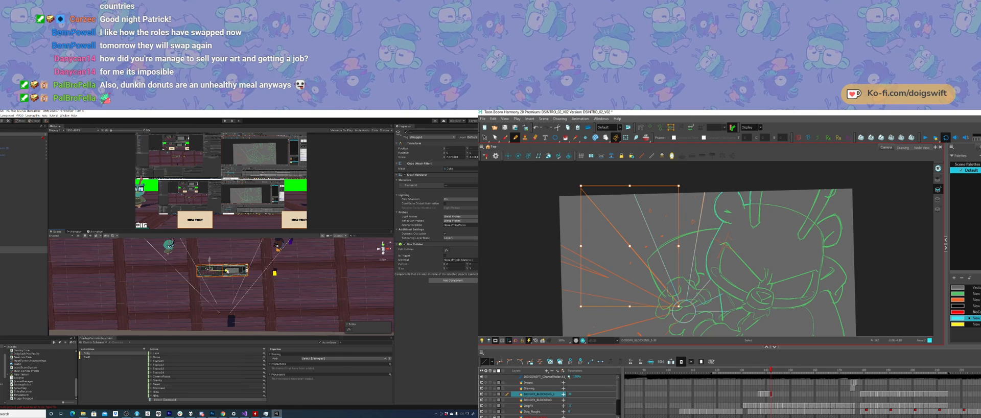
{"action": "key", "text": "Escape"}
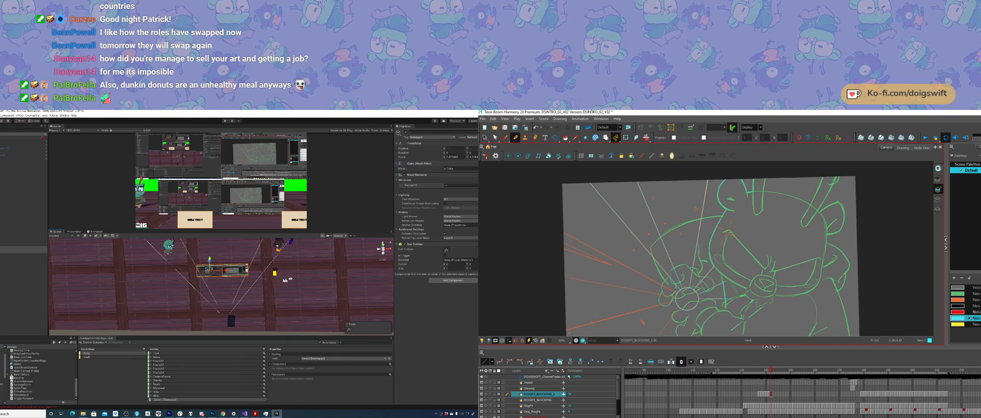
Step: Trace another ray from the burst's centre to the canvas's left edge in Harmony, and delete the duplicated screens in Unity
{"action": "left_click_drag", "start_coordinate": [352, 312], "coordinate": [253, 292], "text": "alt"}
{"action": "right_click_drag", "start_coordinate": [253, 291], "coordinate": [204, 291], "text": "alt"}
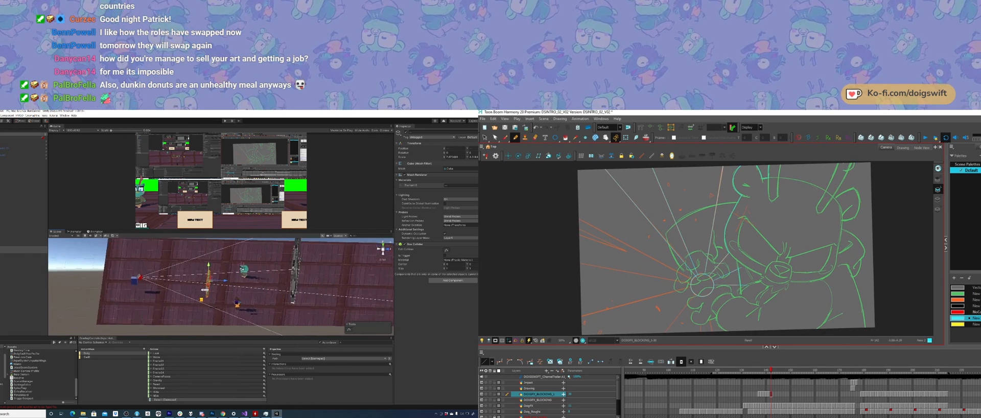
{"action": "mouse_move", "coordinate": [204, 291]}
{"action": "left_mouse_down", "text": "alt"}
{"action": "mouse_move", "coordinate": [233, 290]}
{"action": "mouse_move", "coordinate": [224, 289]}
{"action": "left_mouse_up", "text": "alt"}
{"action": "left_click_drag", "start_coordinate": [690, 277], "coordinate": [562, 210]}
{"action": "mouse_move", "coordinate": [224, 289]}
{"action": "left_mouse_down", "text": "alt"}
{"action": "mouse_move", "coordinate": [215, 289]}
{"action": "mouse_move", "coordinate": [221, 266]}
{"action": "mouse_move", "coordinate": [212, 291]}
{"action": "left_mouse_up", "text": "alt"}
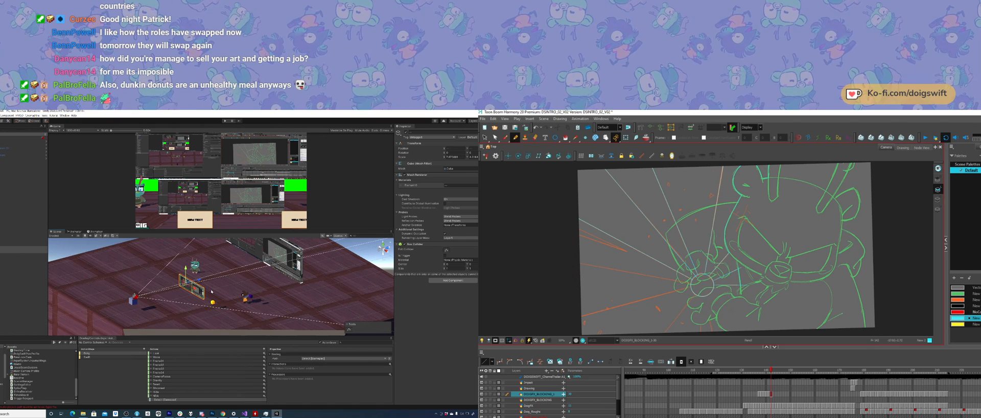
{"action": "key", "text": "Delete"}
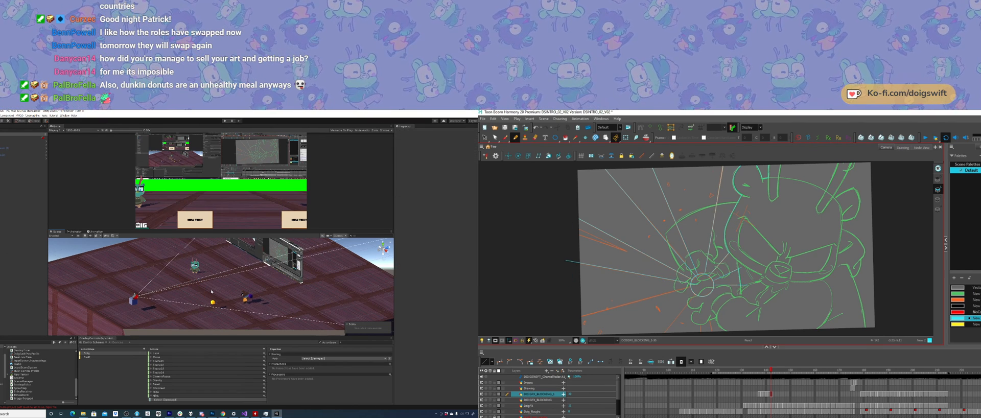
Step: Rotate the Harmony canvas and trace more burst rays outward from the centre circle over the orange guide lines
{"action": "left_click_drag", "start_coordinate": [744, 289], "coordinate": [678, 311], "text": "ctrl+alt"}
{"action": "left_click_drag", "start_coordinate": [679, 276], "coordinate": [678, 337]}
{"action": "left_click", "coordinate": [659, 287], "text": "ctrl"}
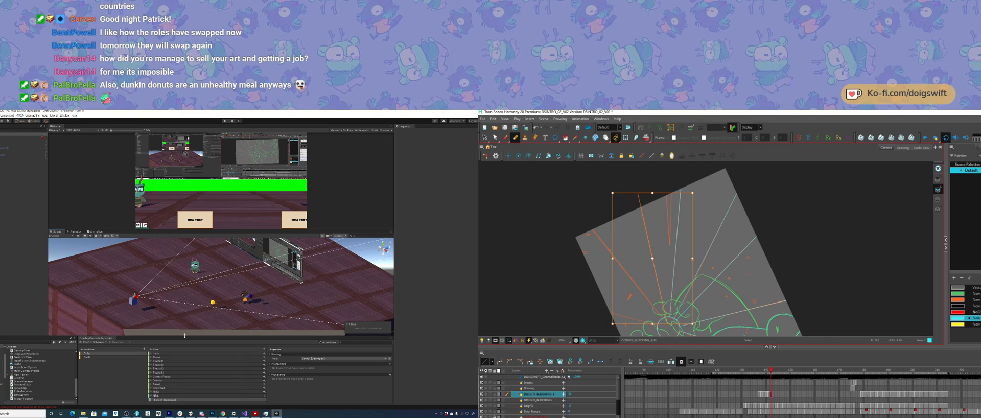
{"action": "mouse_move", "coordinate": [223, 266]}
{"action": "left_mouse_down", "text": "alt"}
{"action": "mouse_move", "coordinate": [250, 282]}
{"action": "mouse_move", "coordinate": [193, 293]}
{"action": "left_mouse_up", "text": "alt"}
{"action": "left_click_drag", "start_coordinate": [664, 178], "coordinate": [668, 241]}
{"action": "left_click_drag", "start_coordinate": [193, 293], "coordinate": [147, 253], "text": "alt"}
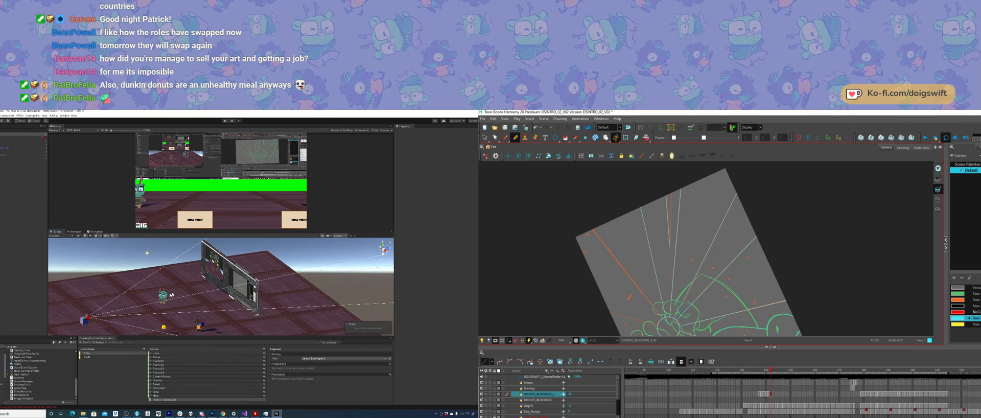
Step: Select the Unity screen showing the drawing, and trace a ray toward the upright Harmony canvas's lower-left corner
{"action": "left_click", "coordinate": [215, 271]}
{"action": "left_click", "coordinate": [248, 291]}
{"action": "mouse_move", "coordinate": [672, 178]}
{"action": "left_mouse_down"}
{"action": "mouse_move", "coordinate": [672, 169]}
{"action": "mouse_move", "coordinate": [626, 216]}
{"action": "mouse_move", "coordinate": [620, 246]}
{"action": "left_mouse_up"}
{"action": "left_click_drag", "start_coordinate": [767, 318], "coordinate": [756, 256]}
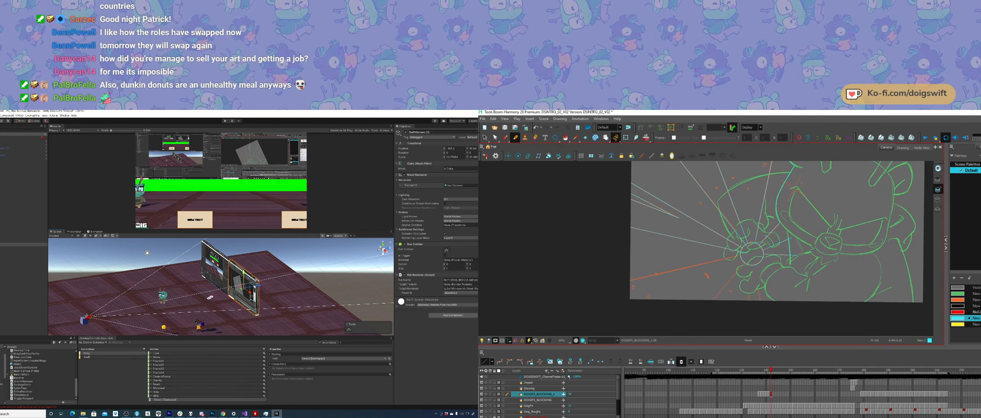
{"action": "left_click_drag", "start_coordinate": [210, 297], "coordinate": [277, 277], "text": "alt"}
{"action": "left_click_drag", "start_coordinate": [736, 260], "coordinate": [590, 289], "text": "shift"}
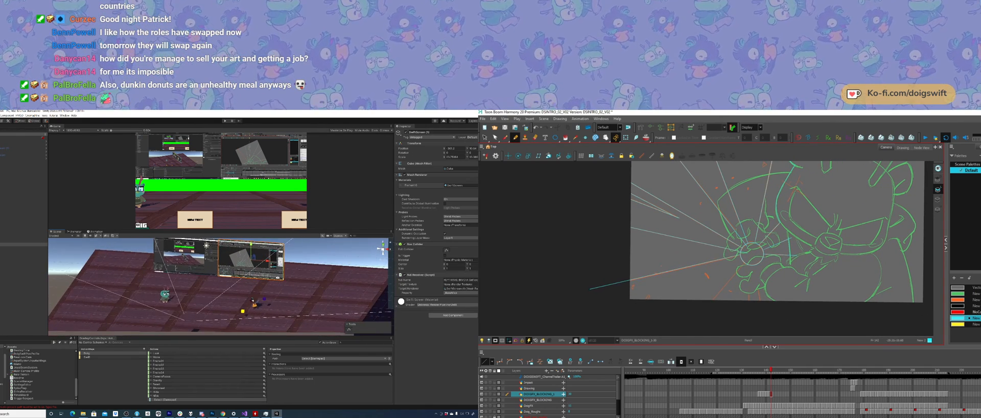
{"action": "left_click_drag", "start_coordinate": [277, 278], "coordinate": [292, 274], "text": "alt"}
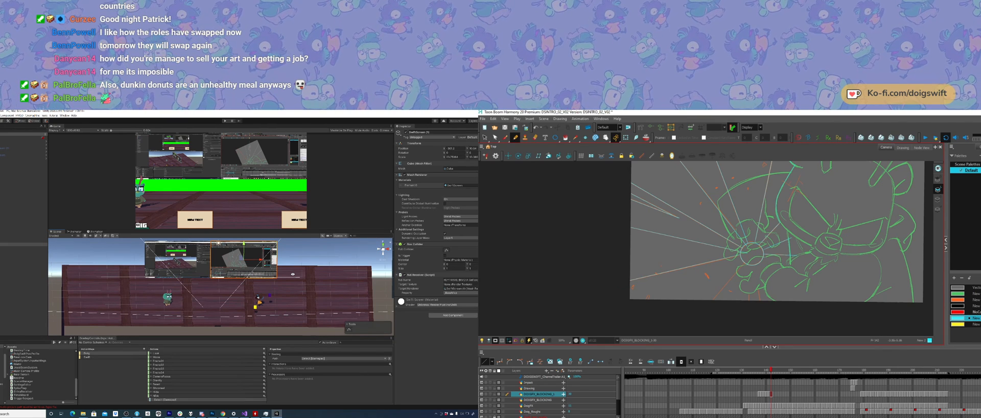
Step: Rework the lower-left burst ray in Harmony, and switch Unity's Game view to the preset that frames both characters
{"action": "key", "text": "alt+s"}
{"action": "key", "text": "Delete"}
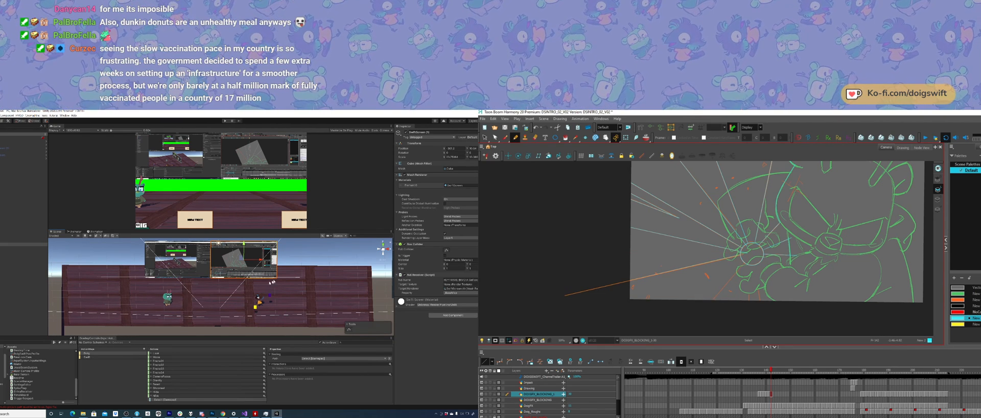
{"action": "left_click", "coordinate": [742, 253]}
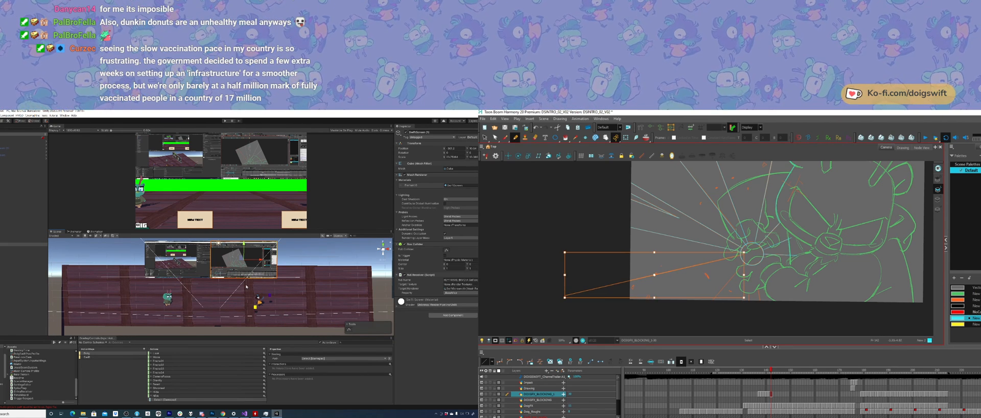
{"action": "left_click", "coordinate": [72, 130]}
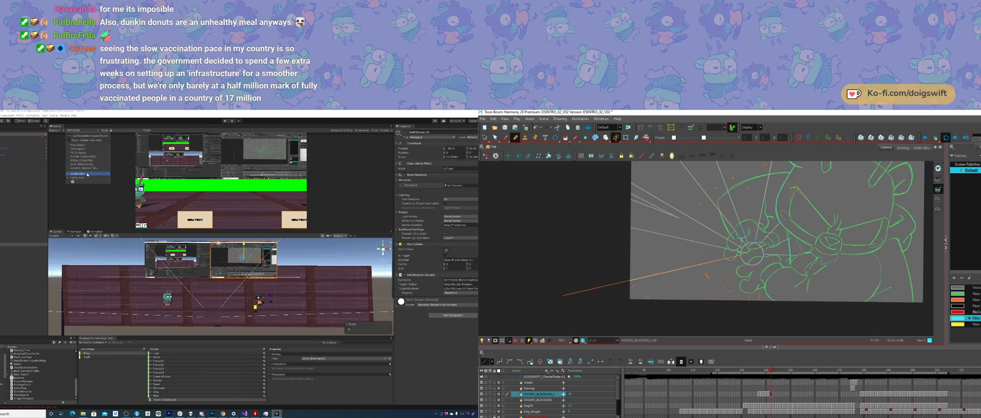
{"action": "left_click", "coordinate": [88, 174]}
{"action": "key", "text": "Delete"}
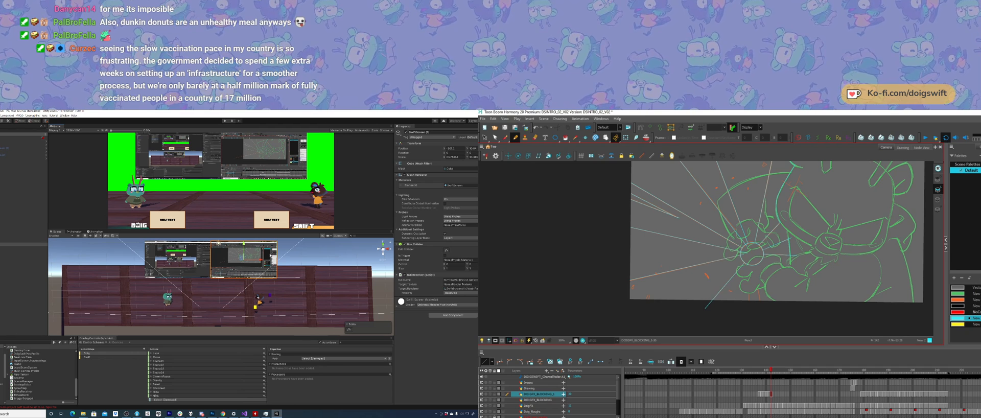
Step: Select both original screens in Unity and move them toward the camera until they span the framed view's width
{"action": "left_click", "coordinate": [200, 259], "text": "shift"}
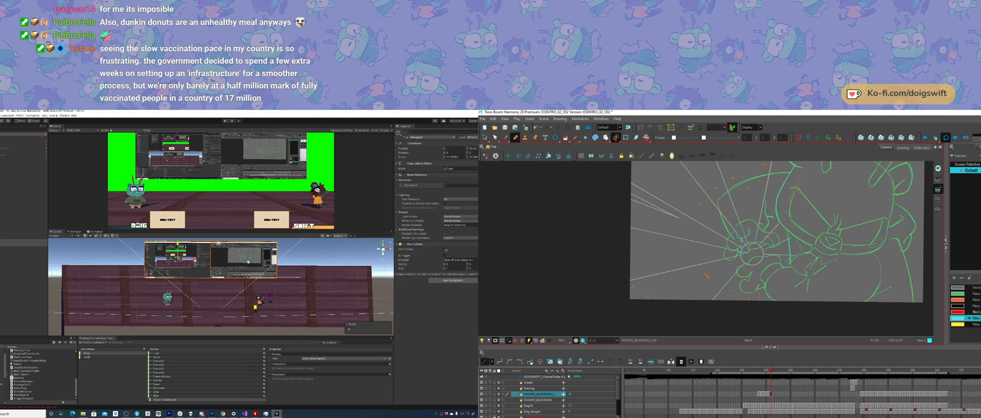
{"action": "left_click_drag", "start_coordinate": [257, 255], "coordinate": [164, 259], "text": "alt"}
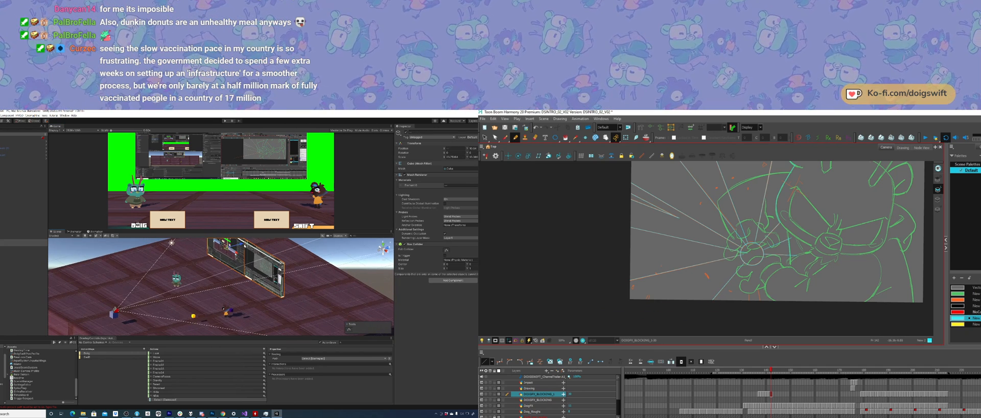
{"action": "left_click_drag", "start_coordinate": [243, 245], "coordinate": [212, 248]}
{"action": "left_click_drag", "start_coordinate": [734, 236], "coordinate": [670, 221]}
{"action": "middle_click_drag", "start_coordinate": [208, 263], "coordinate": [221, 260]}
{"action": "left_click_drag", "start_coordinate": [685, 250], "coordinate": [684, 292]}
{"action": "middle_click_drag", "start_coordinate": [229, 260], "coordinate": [226, 281]}
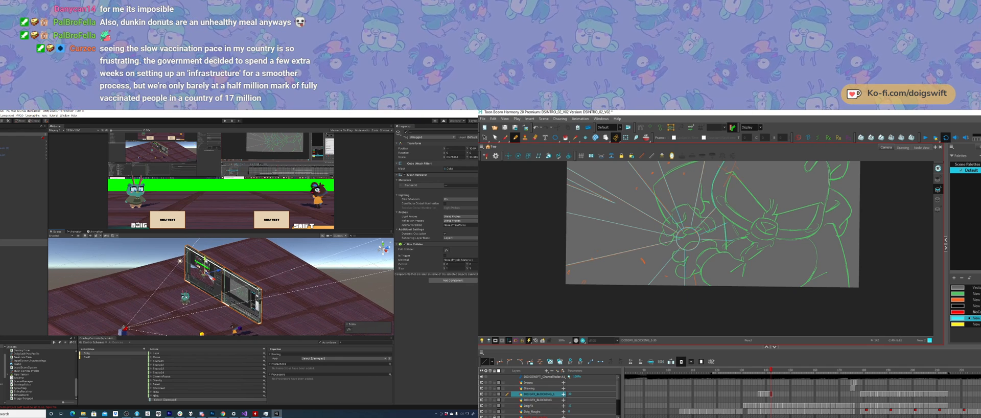
Step: Lower the paired screens behind the two characters in Unity, and retry the downward ray strokes below the burst's centre in Harmony
{"action": "key", "text": "ctrl+z"}
{"action": "left_click_drag", "start_coordinate": [205, 261], "coordinate": [206, 270]}
{"action": "left_click_drag", "start_coordinate": [685, 250], "coordinate": [683, 299]}
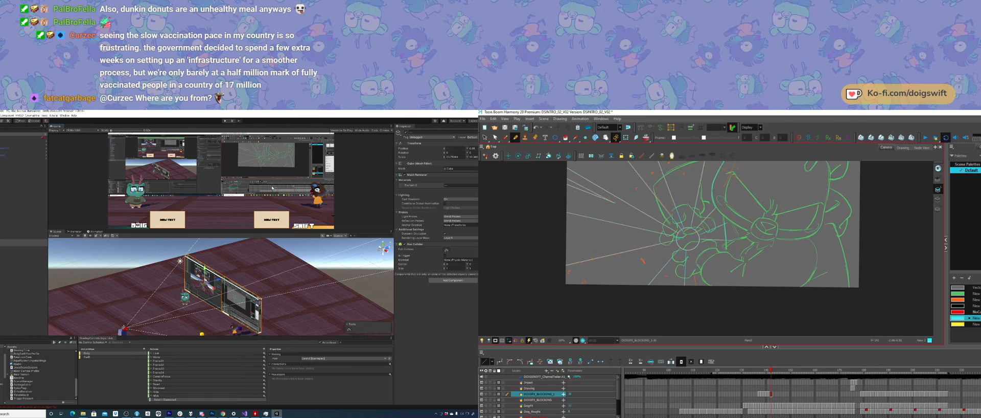
{"action": "left_click_drag", "start_coordinate": [690, 252], "coordinate": [696, 283]}
{"action": "key", "text": "ctrl+z"}
Step: Deselect the screens in Unity, and select the narrow ray's strokes near the canvas's left edge in Harmony
{"action": "middle_click_drag", "start_coordinate": [198, 293], "coordinate": [202, 271]}
{"action": "left_click_drag", "start_coordinate": [201, 271], "coordinate": [186, 280], "text": "alt"}
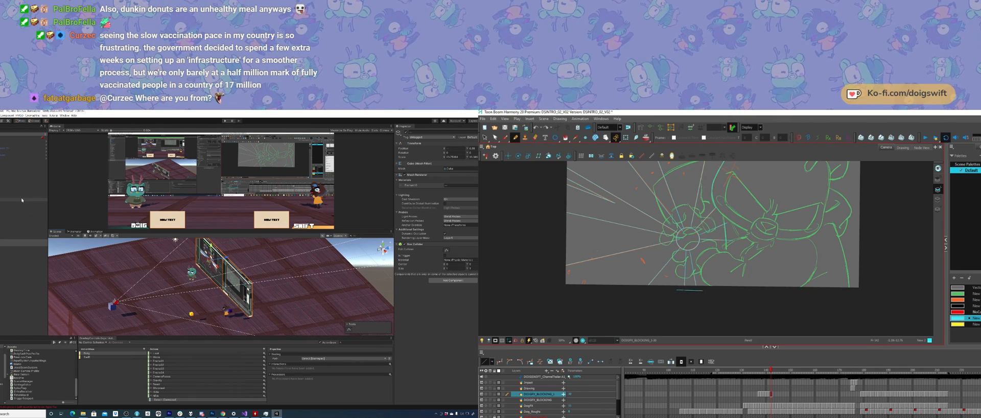
{"action": "key", "text": "space"}
{"action": "mouse_move", "coordinate": [715, 294]}
{"action": "left_mouse_down"}
{"action": "mouse_move", "coordinate": [720, 334]}
{"action": "mouse_move", "coordinate": [737, 300]}
{"action": "mouse_move", "coordinate": [724, 314]}
{"action": "left_mouse_up"}
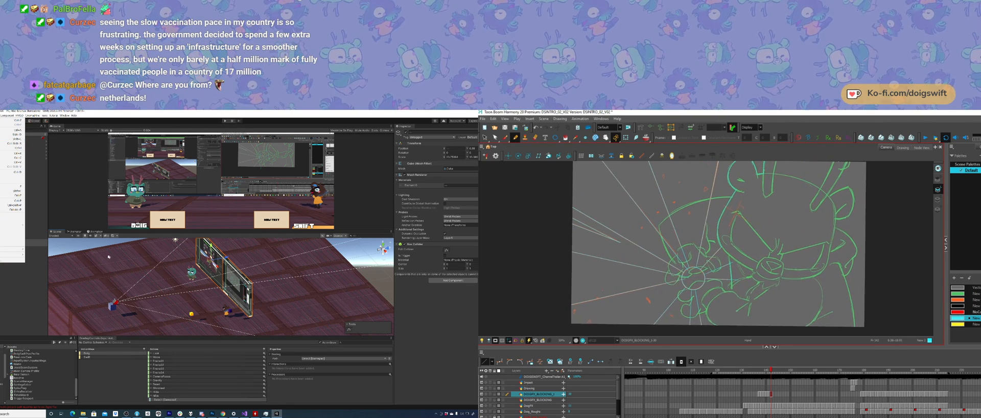
{"action": "left_click", "coordinate": [107, 257]}
{"action": "left_click", "coordinate": [60, 245]}
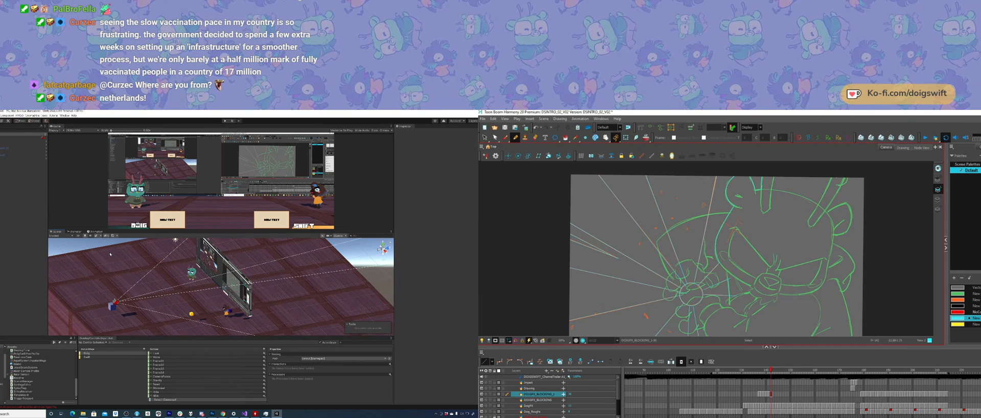
{"action": "left_click", "coordinate": [606, 255], "text": "ctrl"}
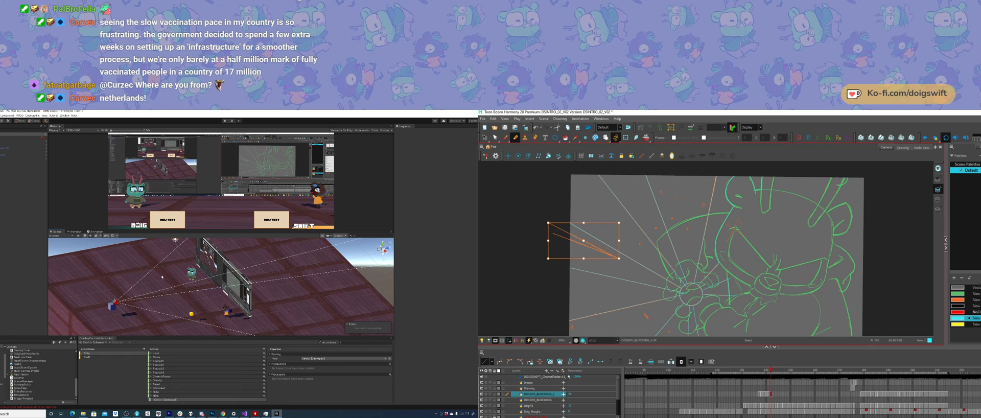
{"action": "left_click", "coordinate": [603, 227], "text": "ctrl"}
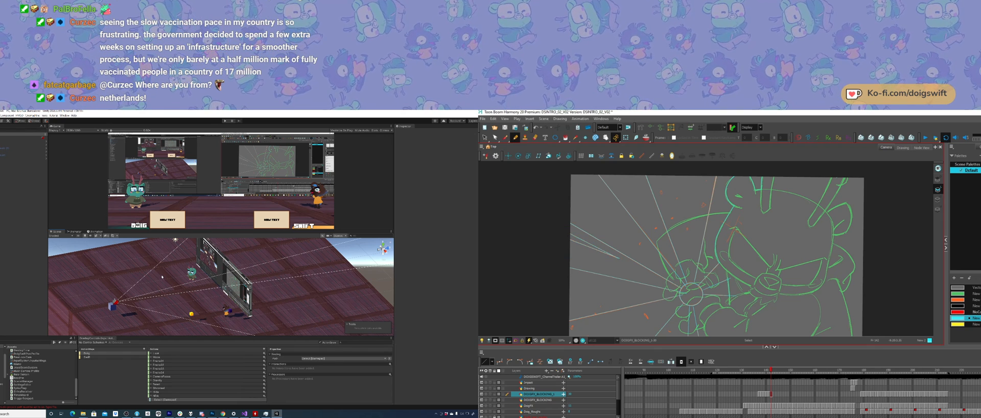
Step: Fill the burst's two upper rays, the short ray beside the character and the centre circle with cyan
{"action": "left_click", "coordinate": [565, 137]}
{"action": "left_click", "coordinate": [649, 220]}
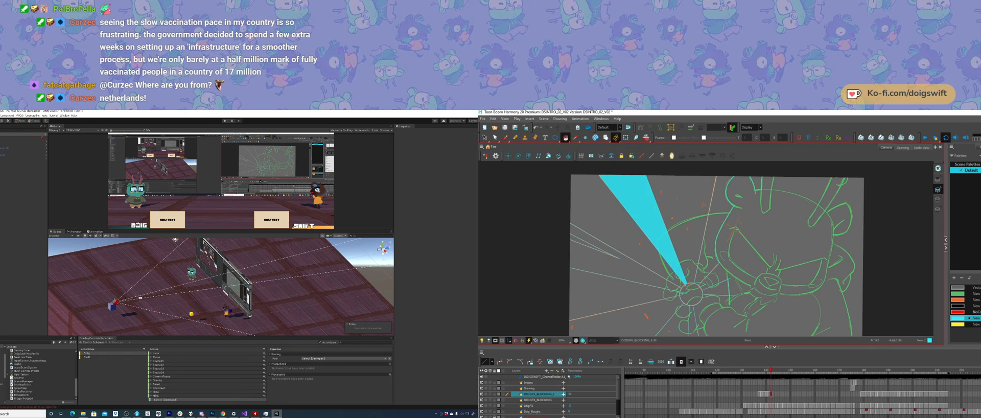
{"action": "mouse_move", "coordinate": [155, 293]}
{"action": "left_mouse_down", "text": "alt"}
{"action": "mouse_move", "coordinate": [222, 284]}
{"action": "mouse_move", "coordinate": [158, 296]}
{"action": "left_mouse_up", "text": "alt"}
{"action": "left_click", "coordinate": [713, 230]}
{"action": "left_click", "coordinate": [715, 288]}
{"action": "left_click", "coordinate": [687, 294]}
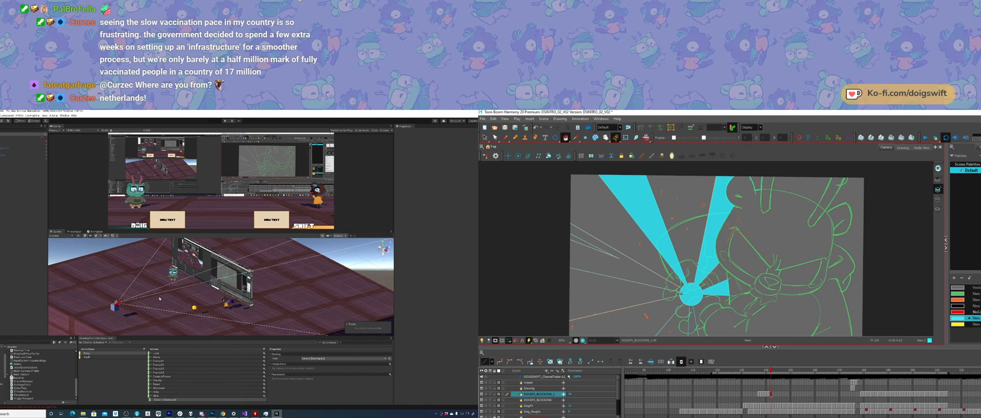
Step: Fill the burst's wide left rays, narrow left ray and downward ray with cyan
{"action": "left_click", "coordinate": [636, 276]}
{"action": "left_click", "coordinate": [659, 308]}
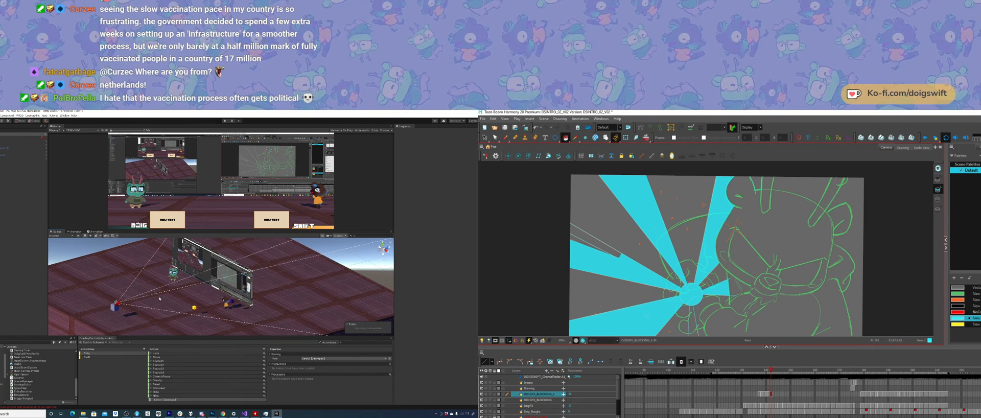
{"action": "left_click", "coordinate": [599, 242]}
{"action": "left_click", "coordinate": [692, 324]}
{"action": "mouse_move", "coordinate": [698, 328]}
{"action": "left_mouse_down"}
{"action": "mouse_move", "coordinate": [702, 294]}
{"action": "mouse_move", "coordinate": [693, 332]}
{"action": "mouse_move", "coordinate": [696, 310]}
{"action": "left_mouse_up"}
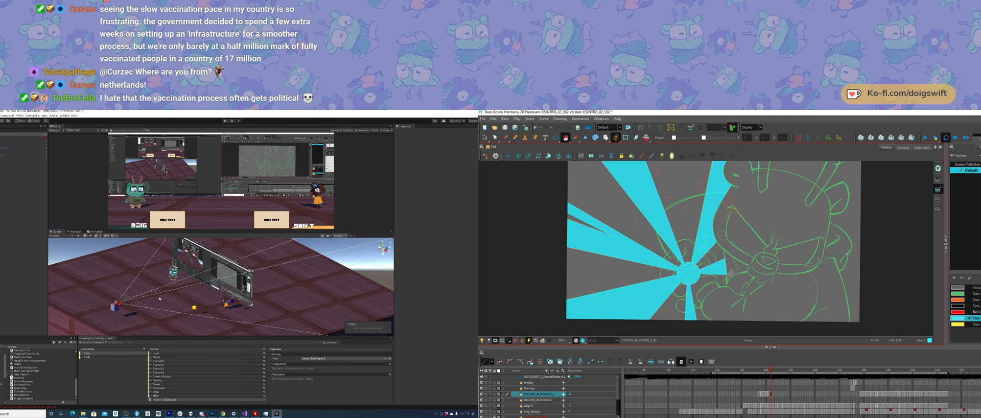
{"action": "mouse_move", "coordinate": [745, 268]}
{"action": "left_mouse_down"}
{"action": "mouse_move", "coordinate": [737, 293]}
{"action": "mouse_move", "coordinate": [767, 269]}
{"action": "left_mouse_up"}
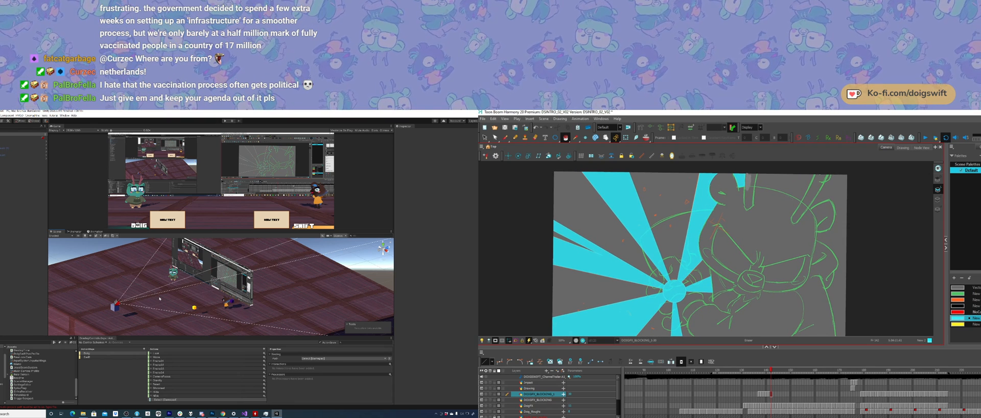
{"action": "mouse_move", "coordinate": [758, 197]}
{"action": "left_mouse_down"}
{"action": "mouse_move", "coordinate": [756, 216]}
{"action": "mouse_move", "coordinate": [746, 193]}
{"action": "mouse_move", "coordinate": [745, 202]}
{"action": "mouse_move", "coordinate": [774, 177]}
{"action": "left_mouse_up"}
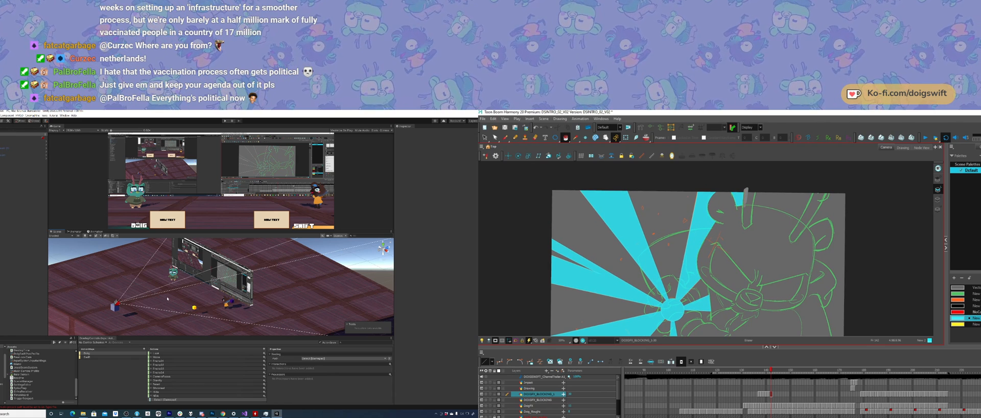
{"action": "mouse_move", "coordinate": [167, 299]}
{"action": "left_mouse_down", "text": "alt"}
{"action": "mouse_move", "coordinate": [217, 287]}
{"action": "mouse_move", "coordinate": [164, 299]}
{"action": "left_mouse_up", "text": "alt"}
{"action": "right_click_drag", "start_coordinate": [165, 299], "coordinate": [123, 304], "text": "alt"}
{"action": "left_click", "coordinate": [516, 138]}
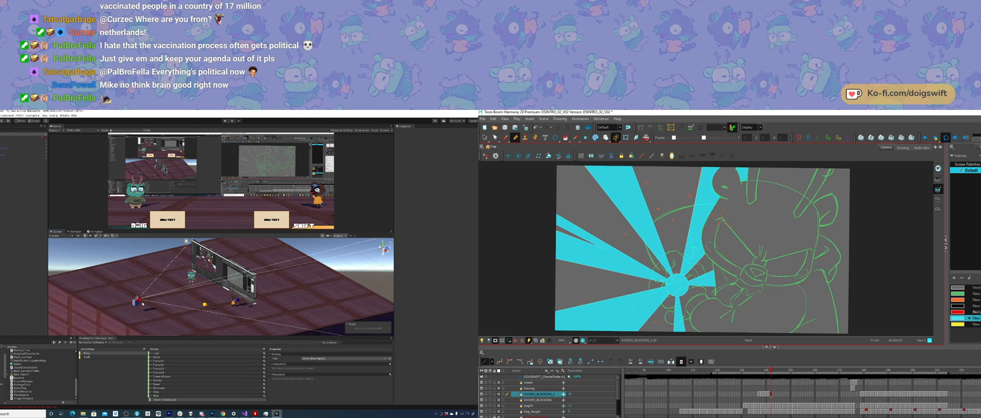
Step: Switch Unity to a different scene and reopen the stream room scene
{"action": "left_click", "coordinate": [0, 115]}
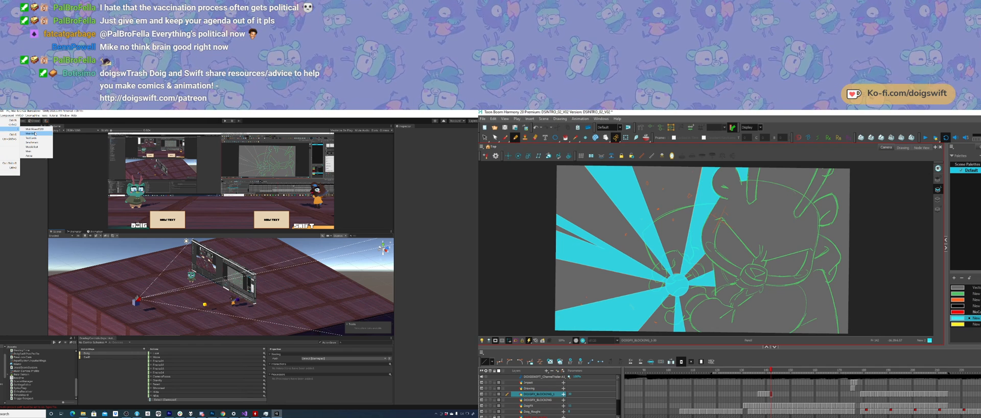
{"action": "left_click", "coordinate": [33, 133]}
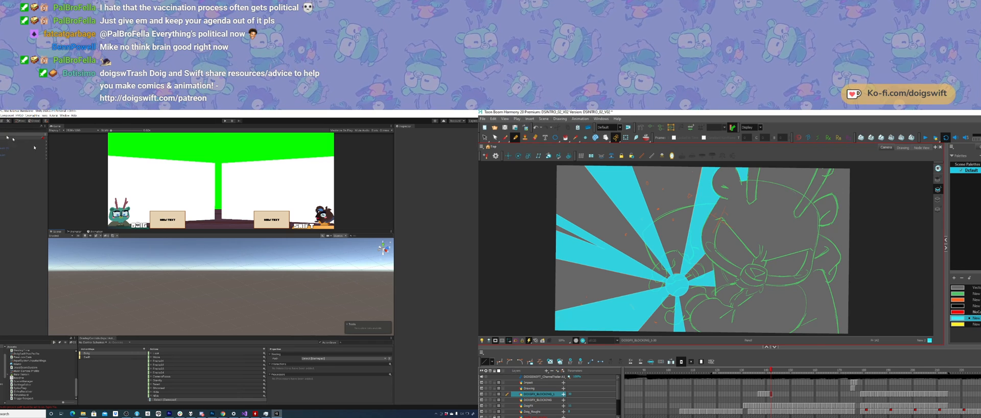
{"action": "left_click", "coordinate": [0, 115]}
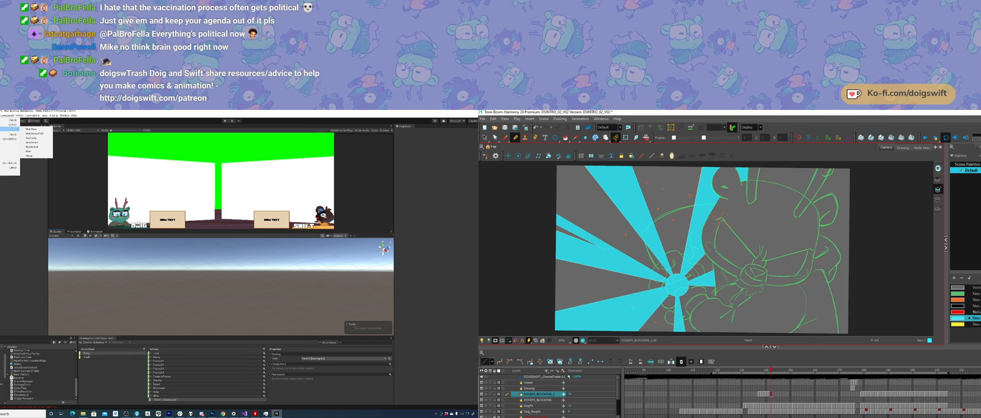
{"action": "left_click", "coordinate": [39, 133]}
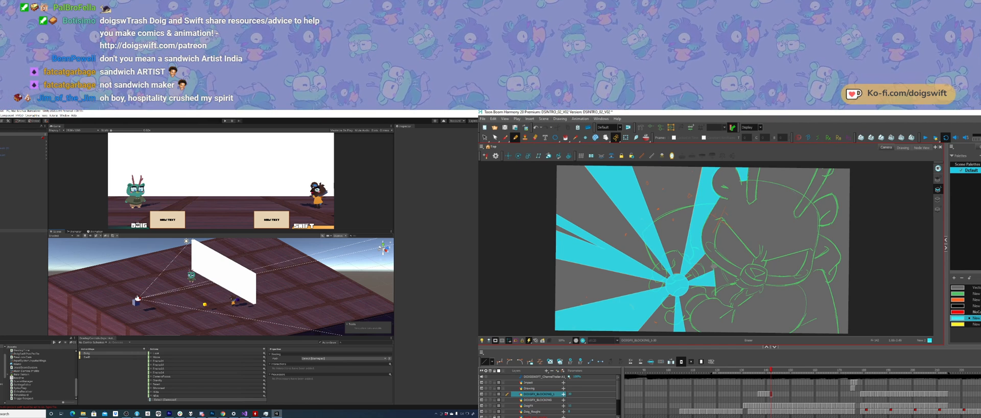
Step: Try moving the stream room's virtual camera closer to the paired screens in Unity, and undo the move
{"action": "key", "text": "e"}
{"action": "left_click_drag", "start_coordinate": [715, 263], "coordinate": [712, 268]}
{"action": "left_click", "coordinate": [23, 203]}
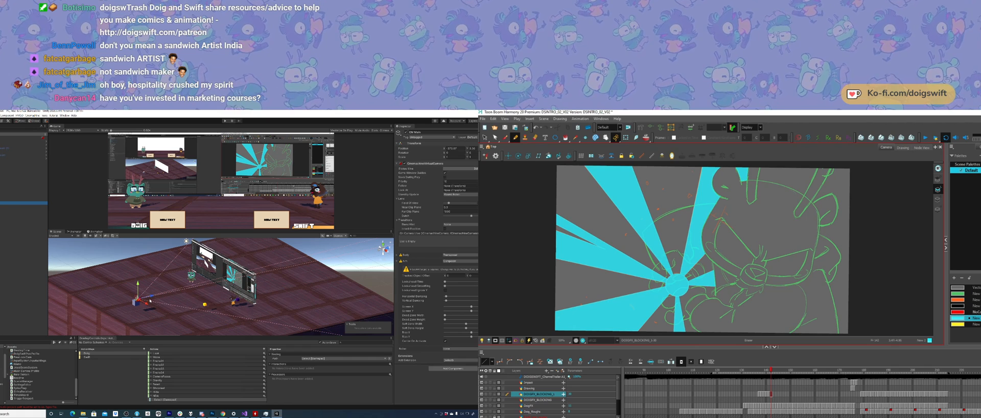
{"action": "key", "text": "comma"}
{"action": "key", "text": "period"}
{"action": "key", "text": "comma"}
{"action": "left_click_drag", "start_coordinate": [151, 297], "coordinate": [175, 291]}
{"action": "key", "text": "period"}
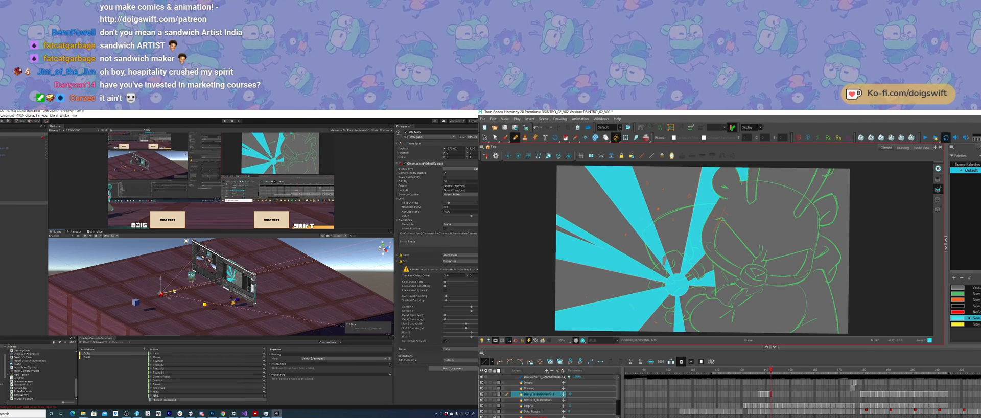
{"action": "key", "text": "ctrl+z"}
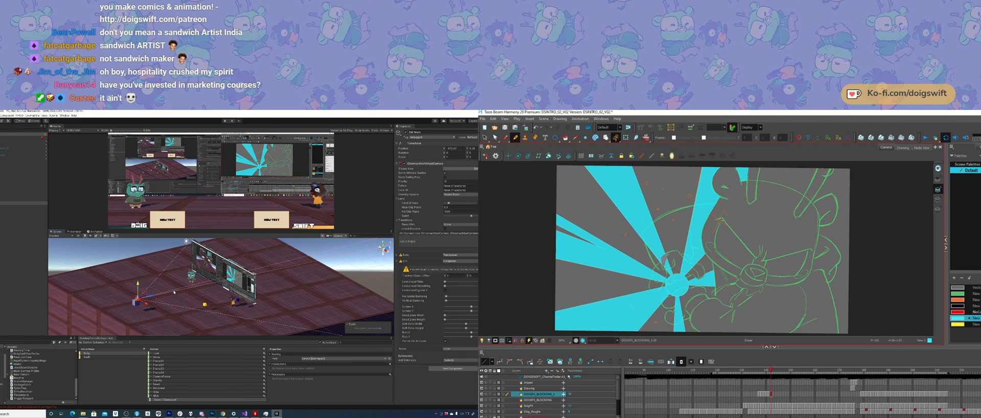
Step: Touch up the hand over the burst's centre in Harmony, and bring Doig and Swift forward toward the camera in Unity
{"action": "left_click_drag", "start_coordinate": [663, 255], "coordinate": [671, 268]}
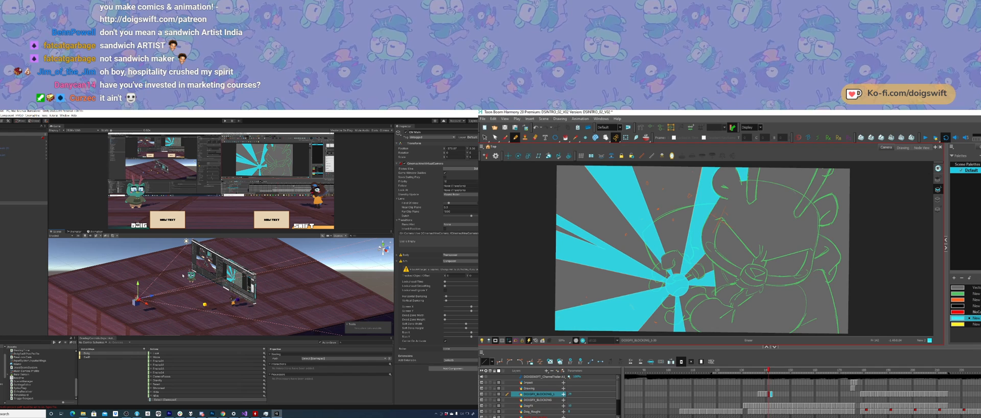
{"action": "right_click_drag", "start_coordinate": [178, 279], "coordinate": [192, 273]}
{"action": "left_click", "coordinate": [205, 270]}
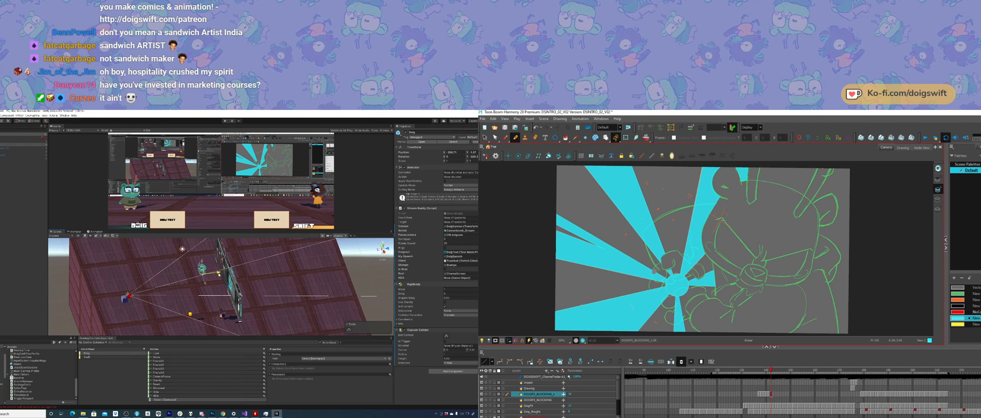
{"action": "key", "text": "w"}
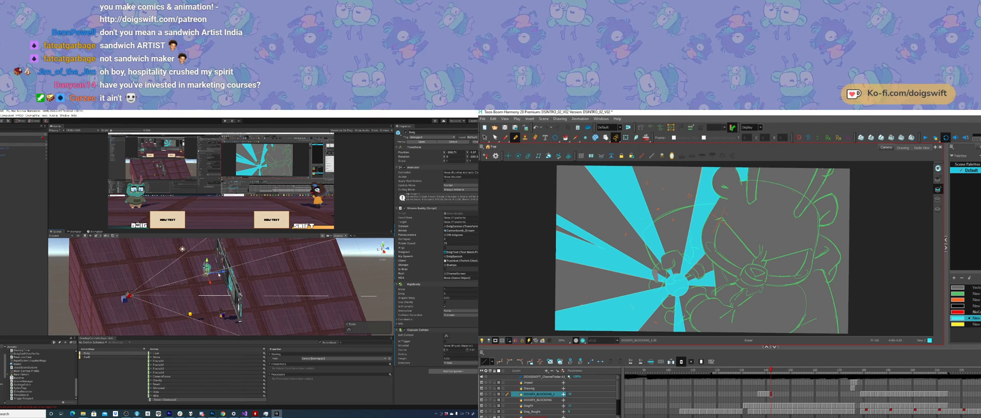
{"action": "left_click", "coordinate": [221, 316], "text": "shift"}
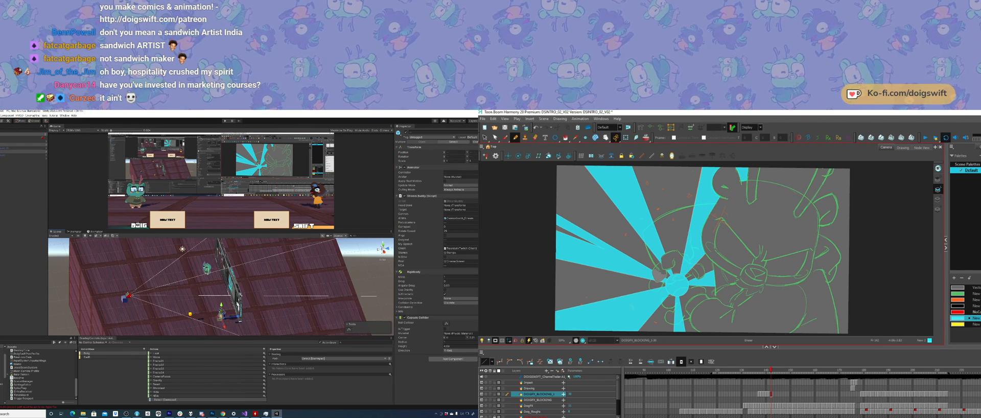
{"action": "left_click_drag", "start_coordinate": [237, 317], "coordinate": [194, 321]}
{"action": "left_click_drag", "start_coordinate": [134, 302], "coordinate": [202, 301], "text": "alt"}
{"action": "middle_click_drag", "start_coordinate": [201, 302], "coordinate": [208, 260]}
{"action": "right_click_drag", "start_coordinate": [168, 280], "coordinate": [148, 280], "text": "alt"}
{"action": "middle_click_drag", "start_coordinate": [149, 280], "coordinate": [141, 291]}
{"action": "left_click_drag", "start_coordinate": [154, 291], "coordinate": [58, 266], "text": "alt"}
{"action": "left_click", "coordinate": [75, 259]}
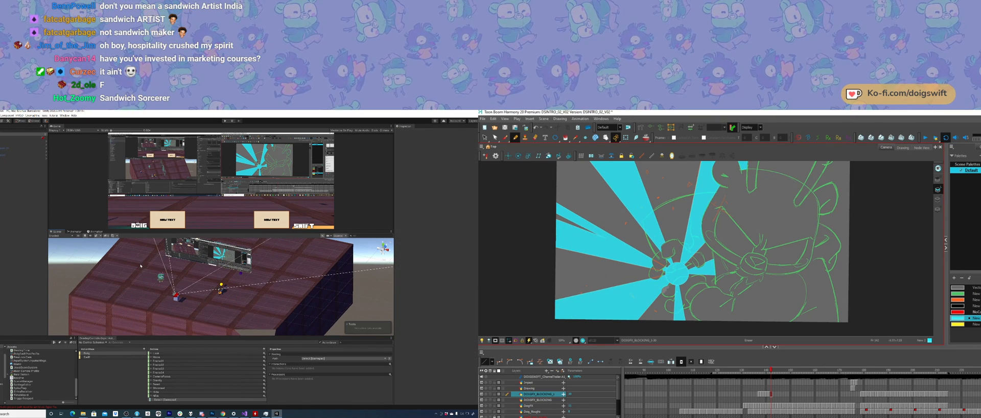
Step: Move Doig and Swift inward into the camera's view, with Doig on the left and Swift on the right
{"action": "left_click", "coordinate": [159, 277]}
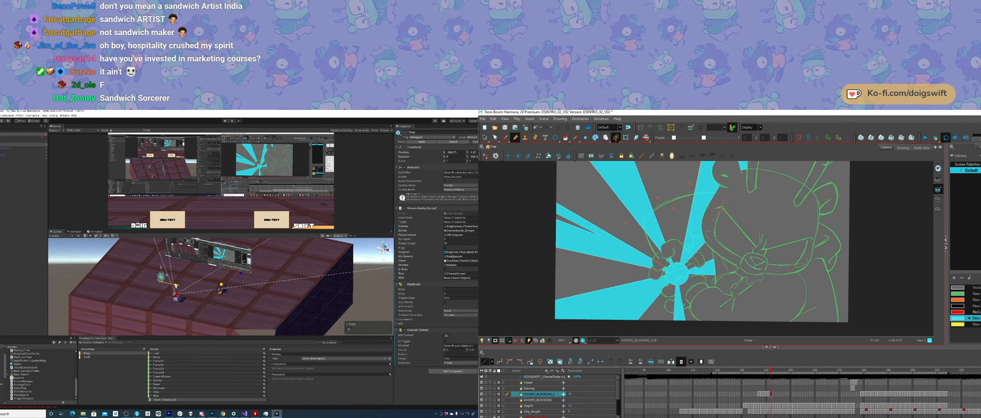
{"action": "left_click_drag", "start_coordinate": [176, 285], "coordinate": [189, 287]}
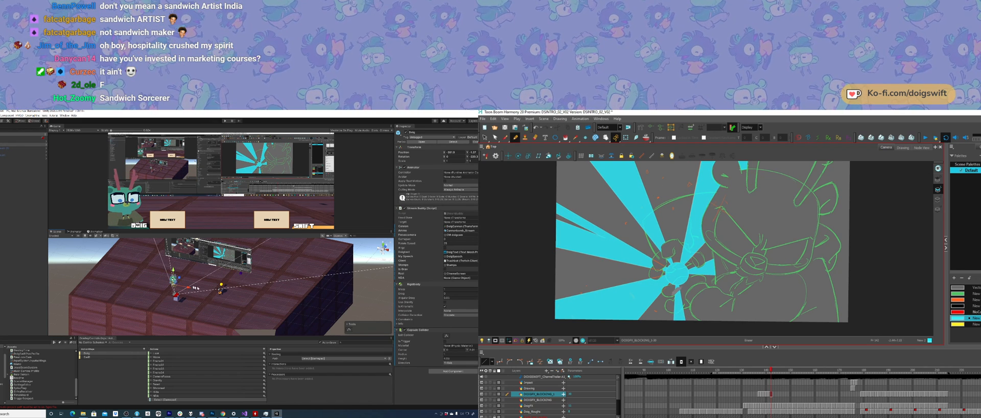
{"action": "left_click", "coordinate": [221, 294]}
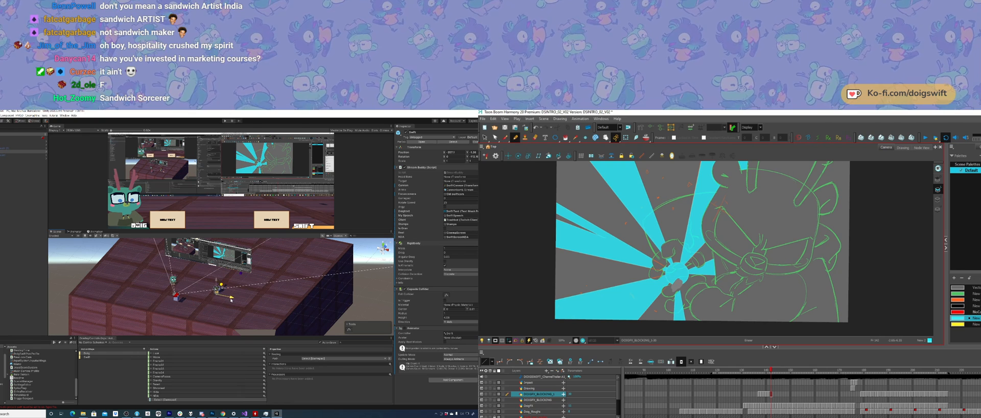
{"action": "left_click_drag", "start_coordinate": [231, 300], "coordinate": [214, 298]}
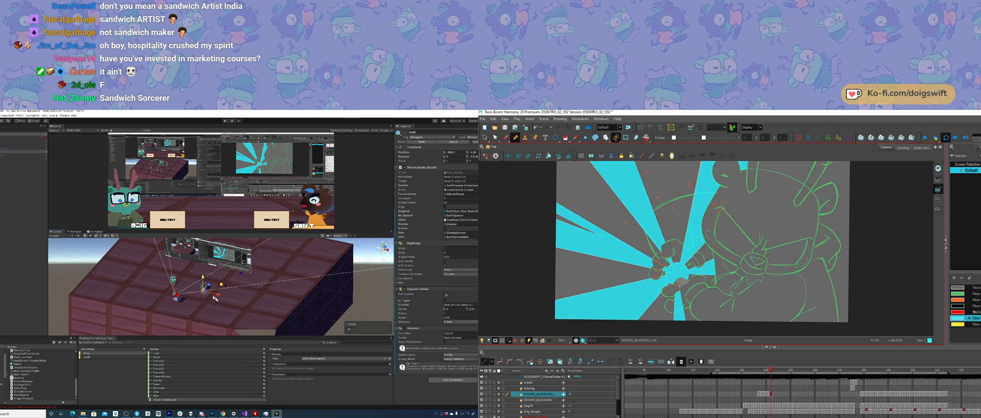
{"action": "right_click_drag", "start_coordinate": [182, 259], "coordinate": [183, 288]}
{"action": "left_click_drag", "start_coordinate": [220, 304], "coordinate": [219, 310], "text": "alt"}
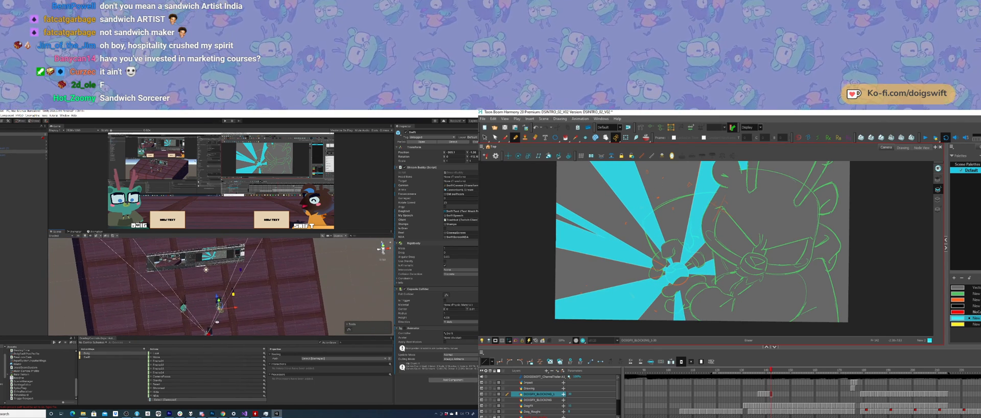
Step: Select both characters together and move them back from the camera and toward the left
{"action": "left_click", "coordinate": [183, 307], "text": "shift"}
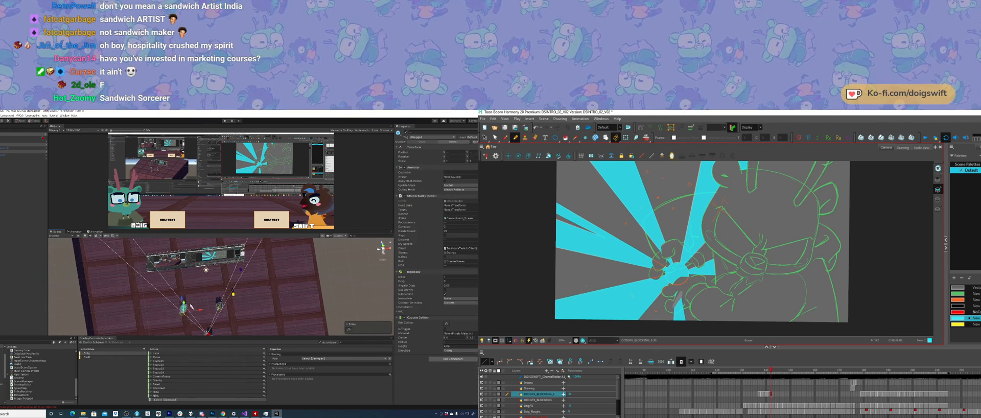
{"action": "left_click_drag", "start_coordinate": [181, 300], "coordinate": [182, 287]}
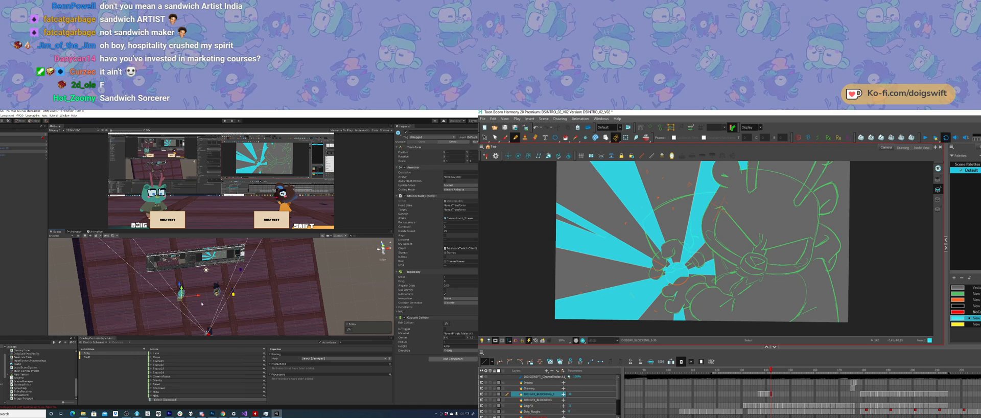
{"action": "middle_click_drag", "start_coordinate": [204, 301], "coordinate": [220, 295]}
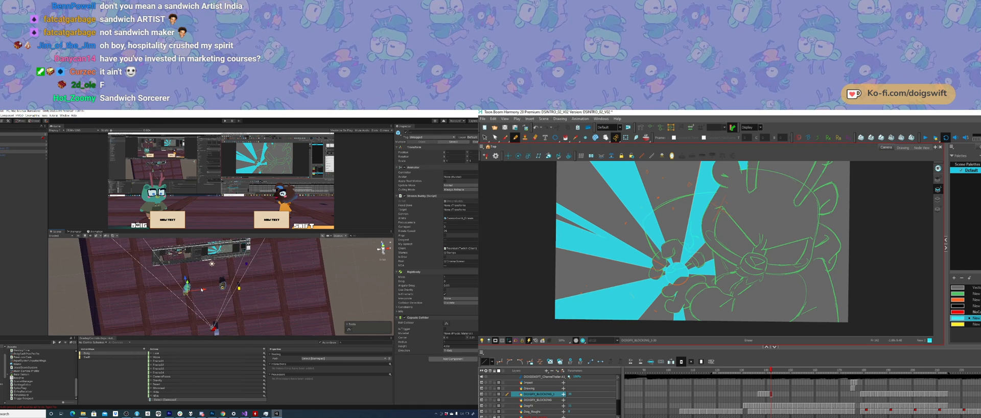
{"action": "mouse_move", "coordinate": [203, 290]}
{"action": "left_mouse_down"}
{"action": "mouse_move", "coordinate": [178, 272]}
{"action": "mouse_move", "coordinate": [187, 282]}
{"action": "left_mouse_up"}
Step: Flip back and forth between neighbouring drawings in Harmony to compare the character and burst poses
{"action": "key", "text": "comma"}
{"action": "key", "text": "period"}
{"action": "key", "text": "comma"}
{"action": "key", "text": "period"}
{"action": "key", "text": "comma"}
{"action": "key", "text": "period"}
{"action": "key", "text": "comma"}
{"action": "key", "text": "period"}
{"action": "key", "text": "comma"}
{"action": "key", "text": "comma"}
{"action": "key", "text": "period"}
{"action": "key", "text": "period"}
{"action": "key", "text": "comma"}
{"action": "key", "text": "comma"}
{"action": "key", "text": "period"}
{"action": "key", "text": "period"}
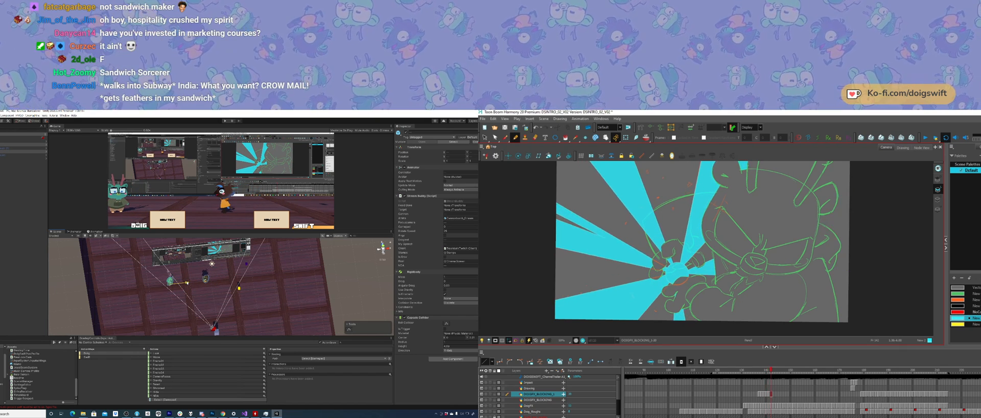
{"action": "key", "text": "comma"}
{"action": "key", "text": "period"}
{"action": "key", "text": "comma"}
{"action": "key", "text": "comma"}
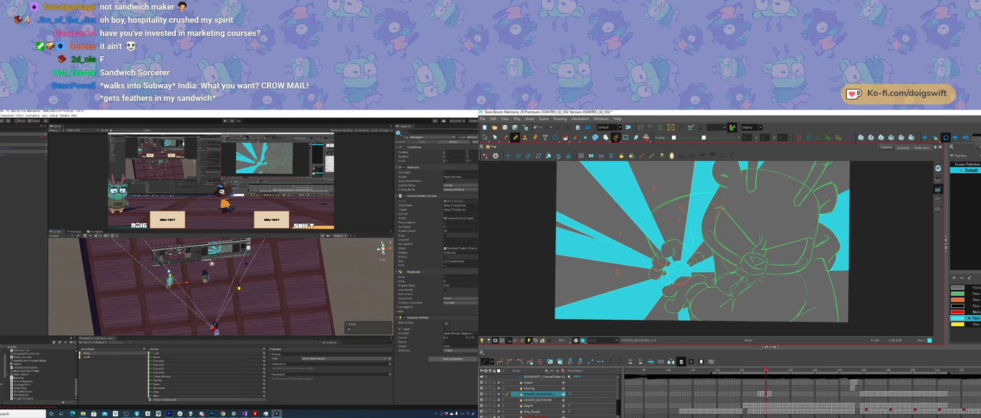
{"action": "key", "text": "period"}
{"action": "key", "text": "period"}
{"action": "key", "text": "comma"}
{"action": "key", "text": "period"}
{"action": "key", "text": "comma"}
{"action": "key", "text": "period"}
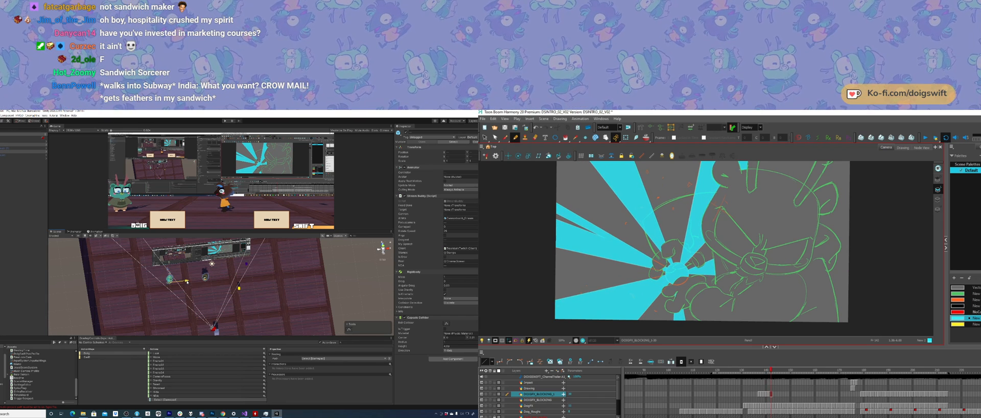
{"action": "key", "text": "comma"}
{"action": "key", "text": "period"}
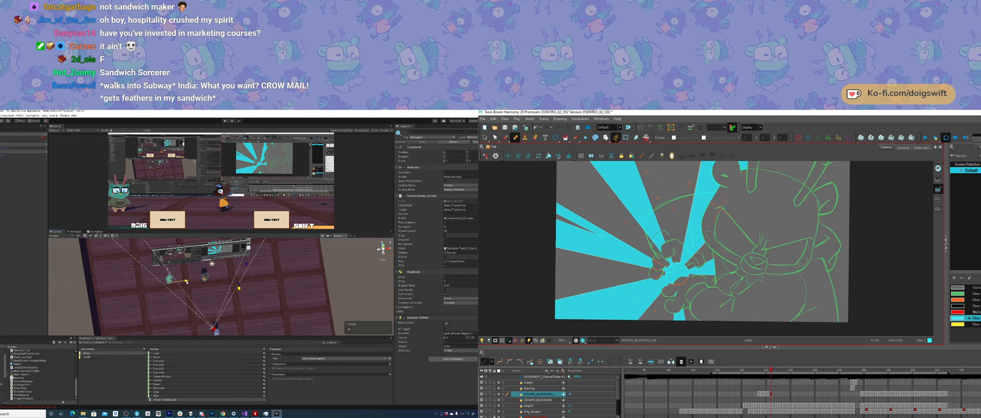
Step: Select artwork near the burst's centre in Harmony, and in Unity move Swift to the right and nudge both characters
{"action": "left_click", "coordinate": [666, 254]}
{"action": "left_click", "coordinate": [206, 279]}
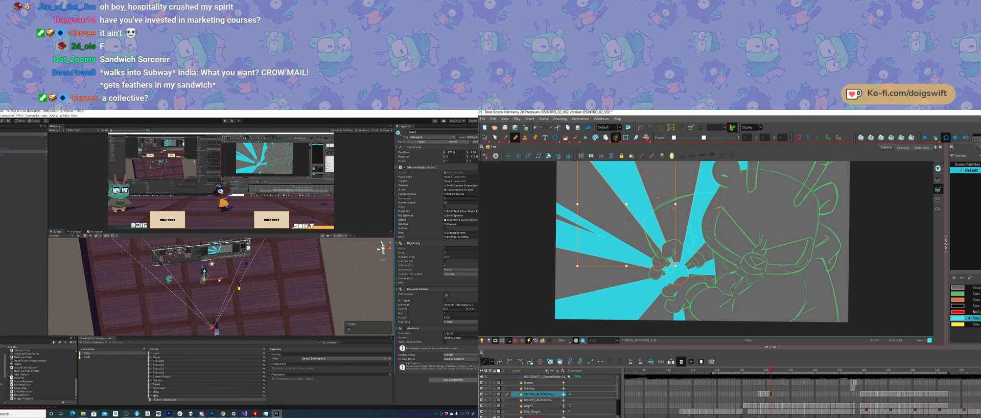
{"action": "left_click_drag", "start_coordinate": [218, 280], "coordinate": [254, 280]}
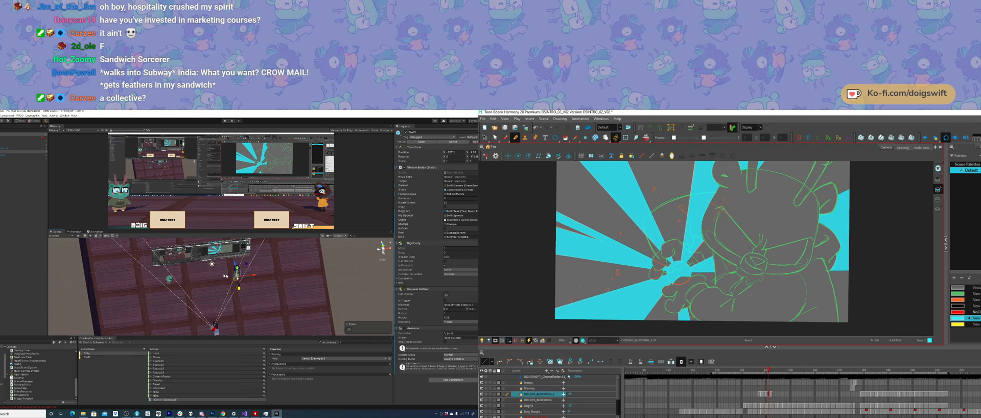
{"action": "left_click_drag", "start_coordinate": [254, 275], "coordinate": [254, 276]}
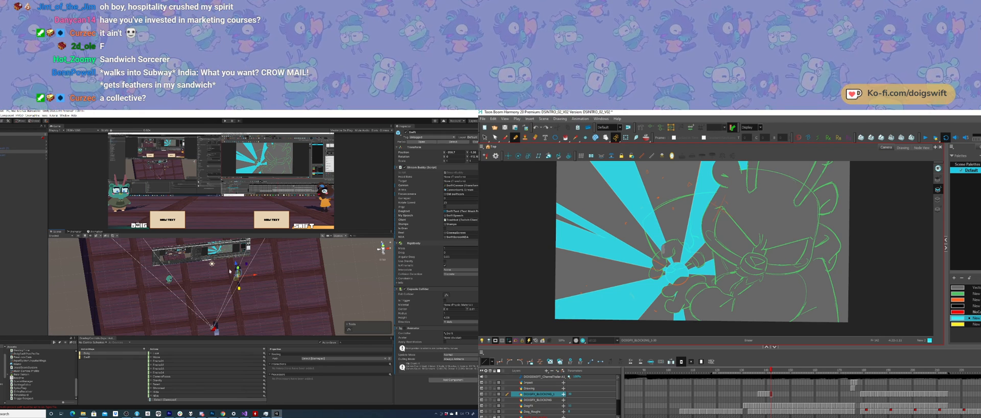
{"action": "left_click", "coordinate": [169, 280], "text": "shift"}
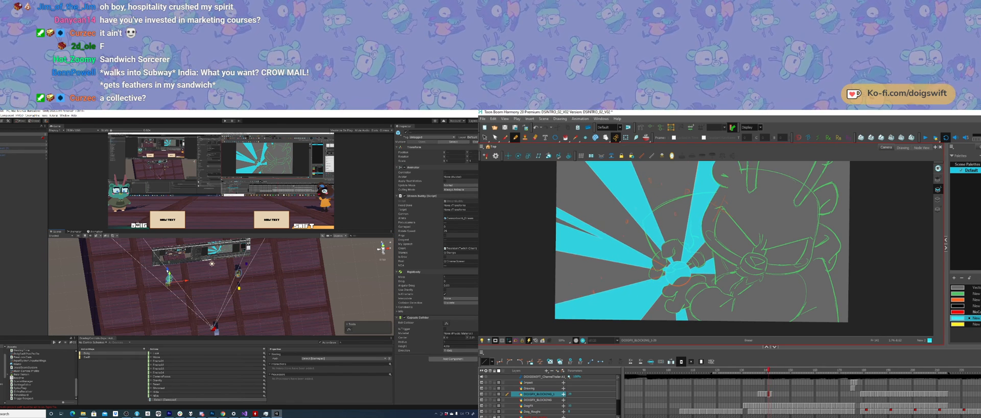
{"action": "left_click_drag", "start_coordinate": [167, 271], "coordinate": [167, 270]}
Step: Compare the burst pose with its adjacent drawings in Harmony, and examine the Unity room from the opposite side
{"action": "key", "text": "space"}
{"action": "left_click_drag", "start_coordinate": [747, 282], "coordinate": [728, 315]}
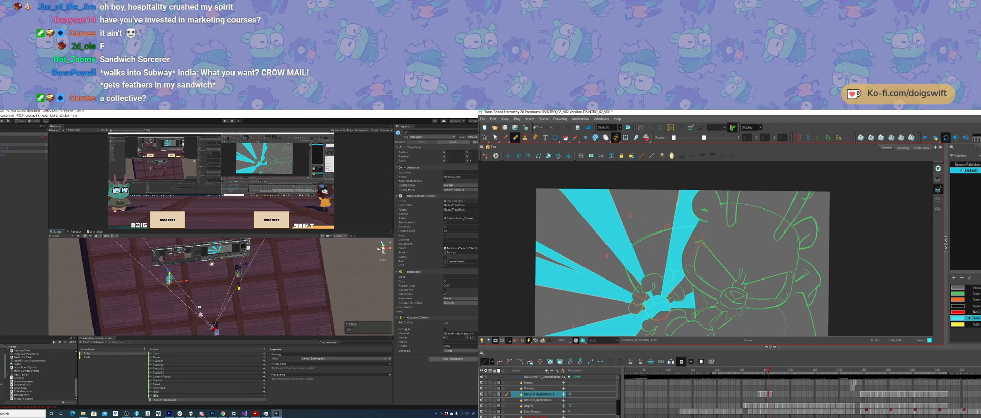
{"action": "key", "text": "comma"}
{"action": "mouse_move", "coordinate": [163, 316]}
{"action": "left_mouse_down", "text": "alt"}
{"action": "mouse_move", "coordinate": [265, 263]}
{"action": "mouse_move", "coordinate": [254, 270]}
{"action": "left_mouse_up", "text": "alt"}
{"action": "key", "text": "period"}
{"action": "key", "text": "comma"}
{"action": "key", "text": "period"}
{"action": "key", "text": "period"}
{"action": "key", "text": "comma"}
{"action": "key", "text": "comma"}
{"action": "key", "text": "comma"}
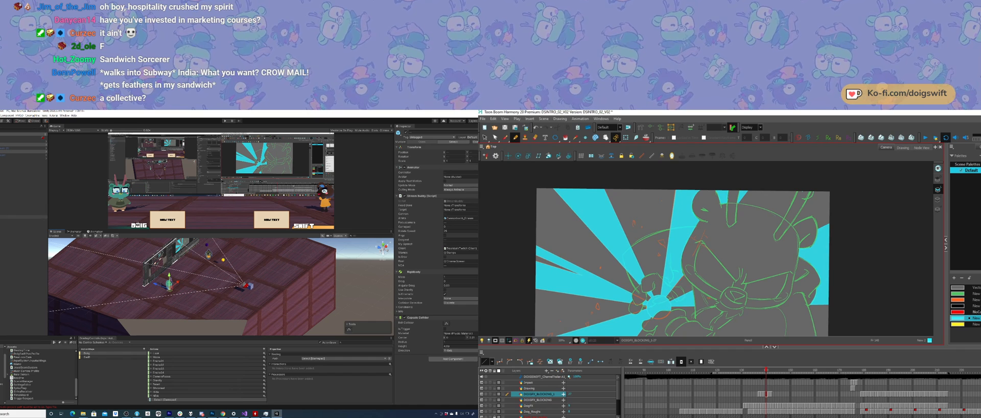
Step: Select the virtual camera in Unity and raise it, while comparing adjacent drawings in Harmony
{"action": "left_click", "coordinate": [4, 204]}
{"action": "key", "text": "period"}
{"action": "key", "text": "comma"}
{"action": "key", "text": "period"}
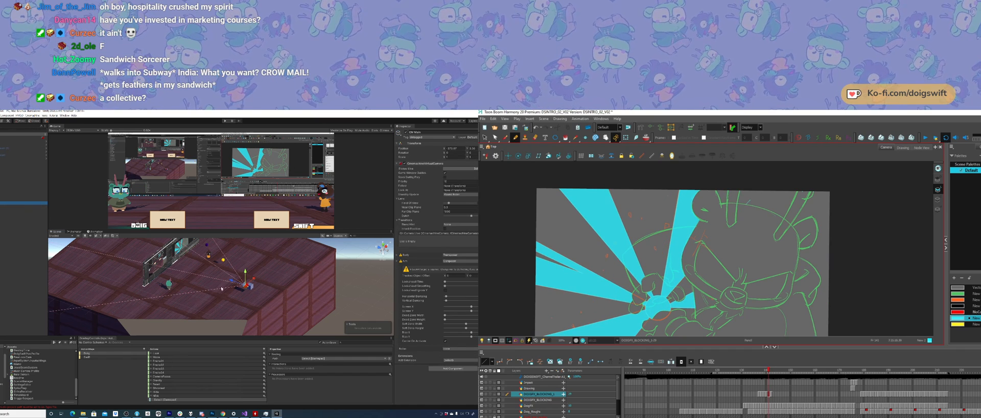
{"action": "left_click_drag", "start_coordinate": [231, 283], "coordinate": [243, 266]}
{"action": "key", "text": "comma"}
{"action": "key", "text": "period"}
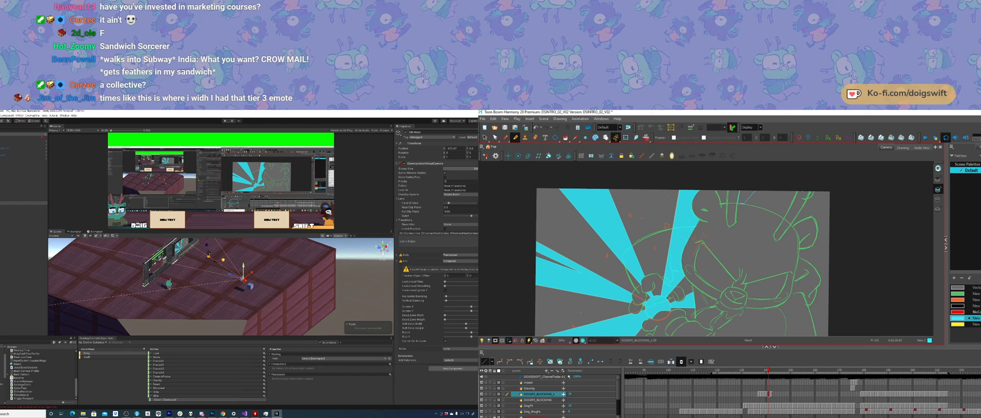
Step: Select Doig in Unity and nudge him sideways, and try to fill the gap between the character's horns in Harmony
{"action": "left_click", "coordinate": [170, 286]}
{"action": "left_click_drag", "start_coordinate": [170, 287], "coordinate": [219, 265], "text": "alt"}
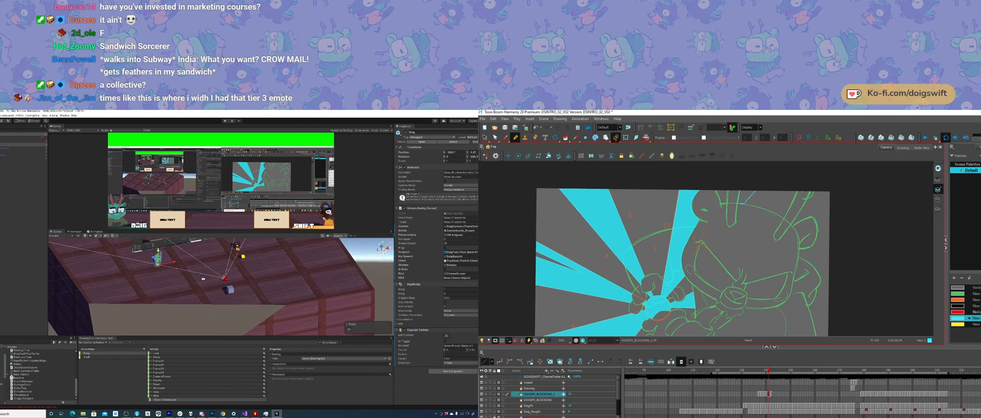
{"action": "middle_click_drag", "start_coordinate": [220, 265], "coordinate": [193, 289]}
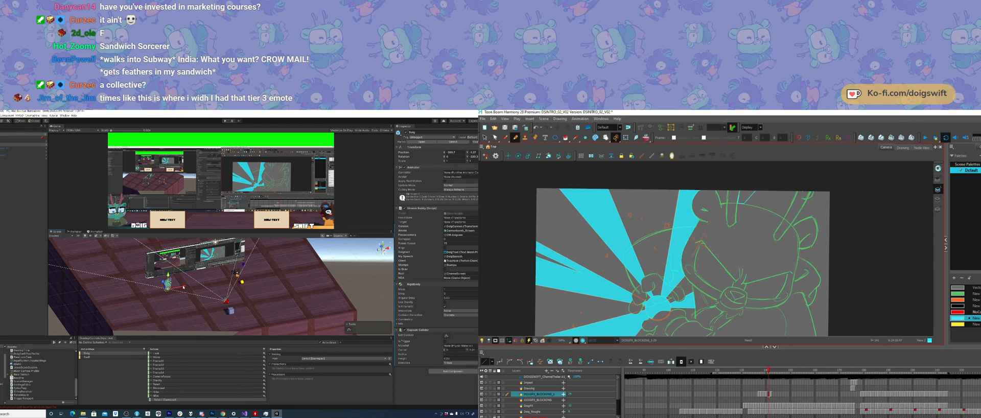
{"action": "left_click_drag", "start_coordinate": [183, 287], "coordinate": [185, 287]}
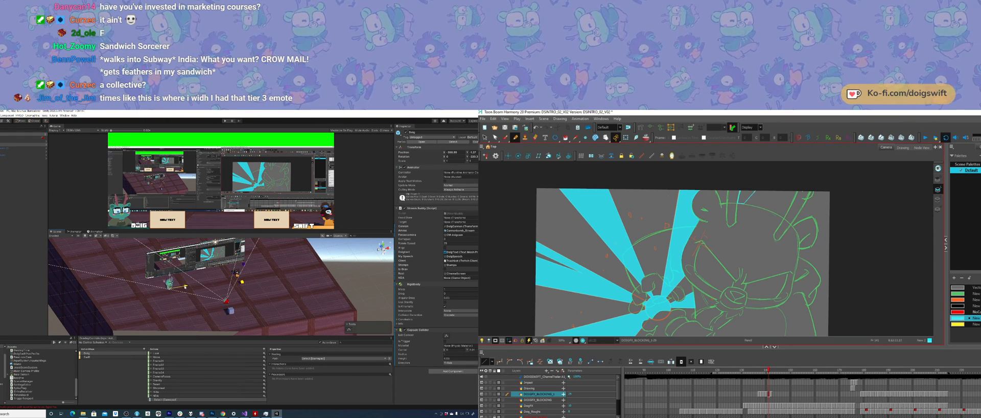
{"action": "key", "text": "alt+i"}
{"action": "left_click", "coordinate": [745, 197]}
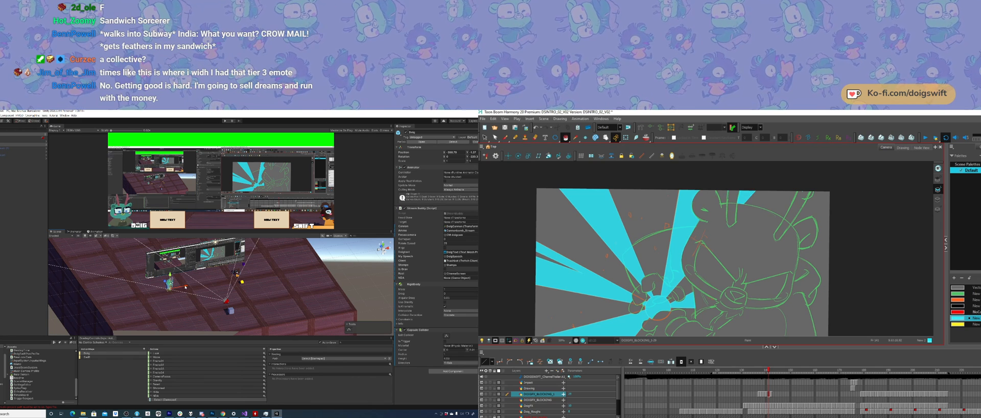
Step: Select Swift in Unity and move him to the right, while comparing neighbouring burst drawings in Harmony
{"action": "left_click", "coordinate": [238, 275]}
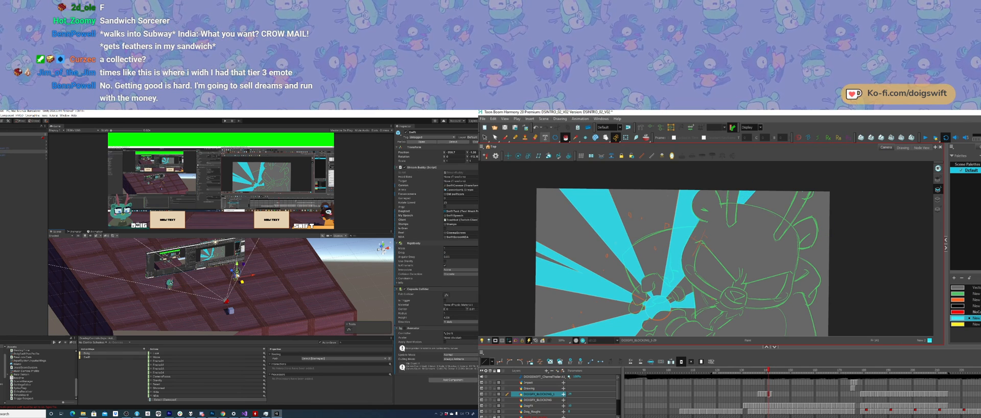
{"action": "key", "text": "comma"}
{"action": "key", "text": "comma"}
{"action": "key", "text": "period"}
{"action": "key", "text": "period"}
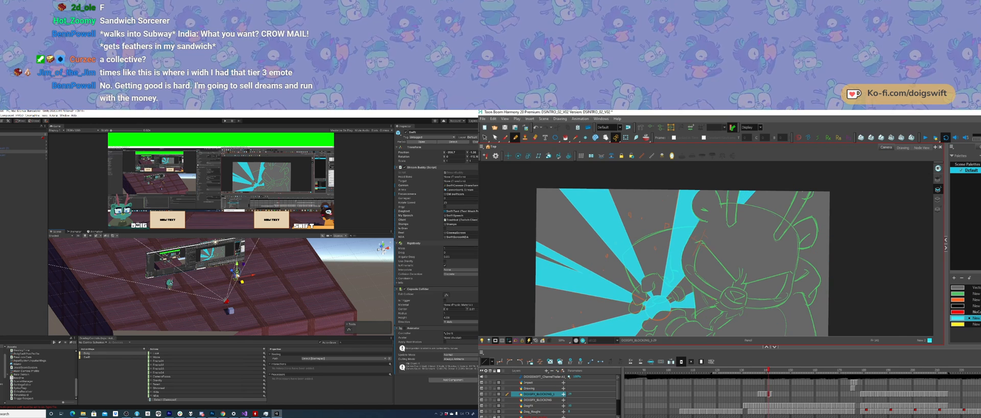
{"action": "key", "text": "alt+slash"}
{"action": "mouse_move", "coordinate": [237, 276]}
{"action": "left_mouse_down", "text": "alt"}
{"action": "mouse_move", "coordinate": [230, 290]}
{"action": "mouse_move", "coordinate": [250, 279]}
{"action": "left_mouse_up", "text": "alt"}
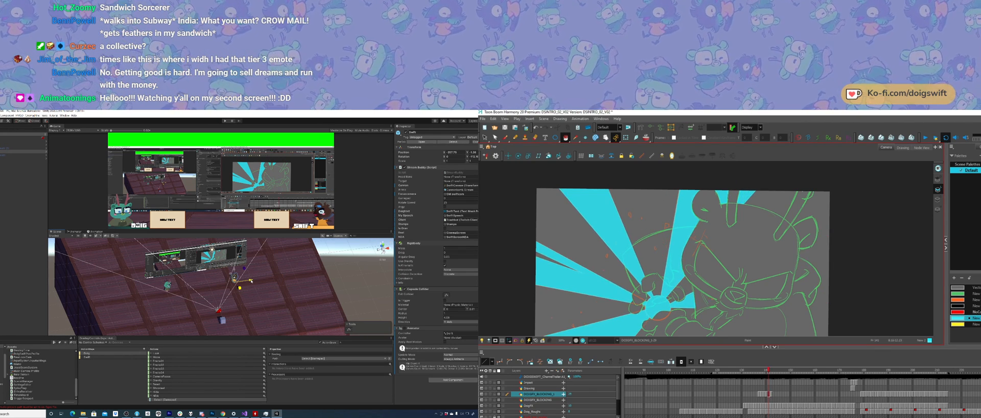
Step: Draw a short cyan closing line above the horns in Harmony and paint the gap there, and select Doig in Unity
{"action": "right_click_drag", "start_coordinate": [200, 272], "coordinate": [202, 276]}
{"action": "key", "text": "alt+slash"}
{"action": "key", "text": "period"}
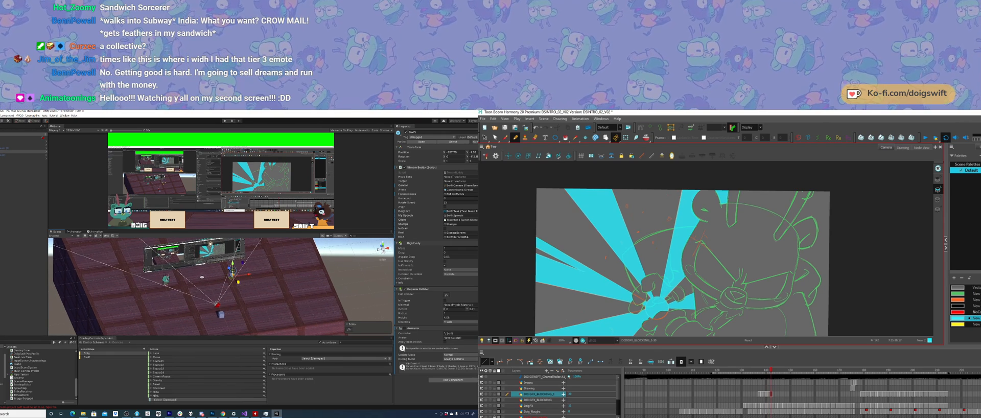
{"action": "mouse_move", "coordinate": [202, 276]}
{"action": "left_mouse_down", "text": "alt"}
{"action": "mouse_move", "coordinate": [192, 284]}
{"action": "mouse_move", "coordinate": [207, 279]}
{"action": "mouse_move", "coordinate": [203, 241]}
{"action": "left_mouse_up", "text": "alt"}
{"action": "key", "text": "comma"}
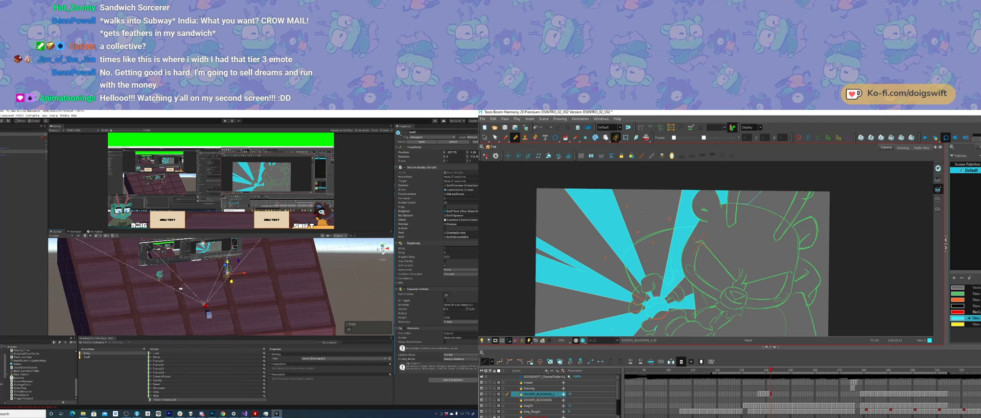
{"action": "left_click_drag", "start_coordinate": [180, 288], "coordinate": [178, 290], "text": "alt"}
{"action": "left_click_drag", "start_coordinate": [739, 201], "coordinate": [760, 183]}
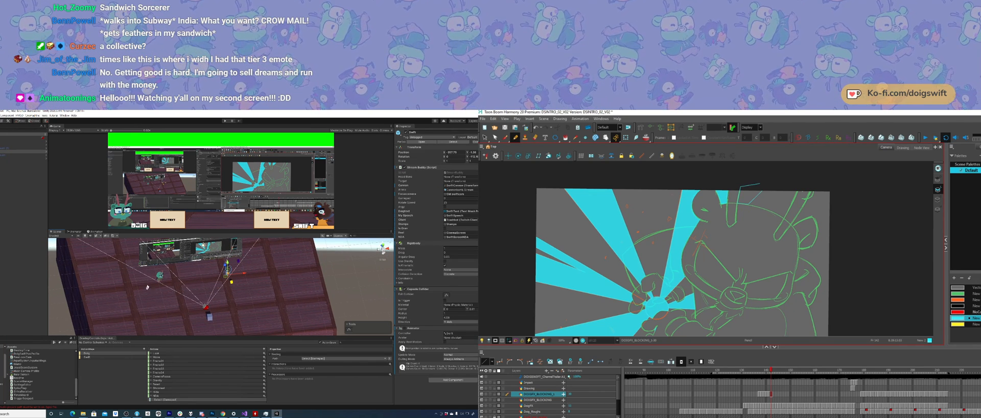
{"action": "left_click", "coordinate": [164, 276]}
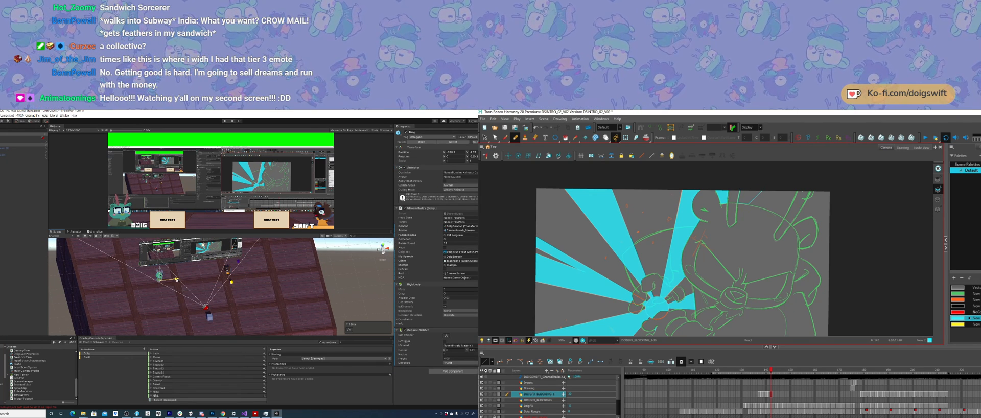
{"action": "key", "text": "alt+i"}
{"action": "left_click_drag", "start_coordinate": [748, 178], "coordinate": [749, 200]}
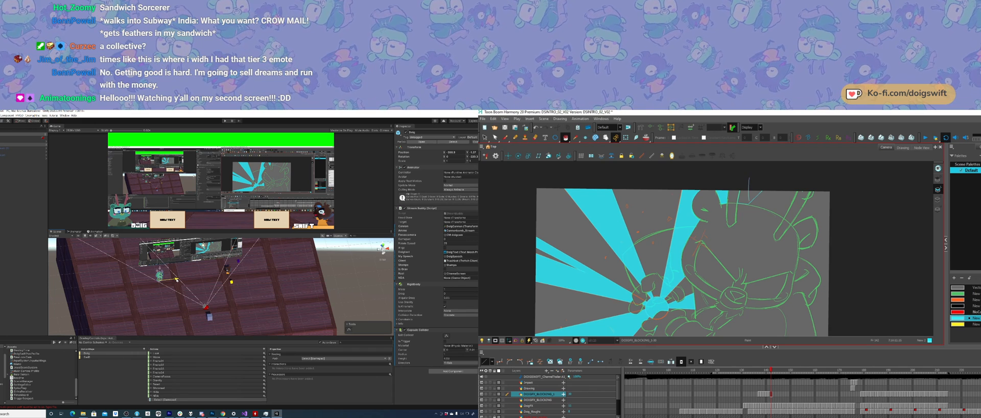
Step: Flip repeatedly between the filled burst drawings in Harmony to compare them, and examine the Unity room from a higher angle
{"action": "key", "text": "comma"}
{"action": "key", "text": "period"}
{"action": "key", "text": "comma"}
{"action": "key", "text": "period"}
{"action": "key", "text": "comma"}
{"action": "key", "text": "period"}
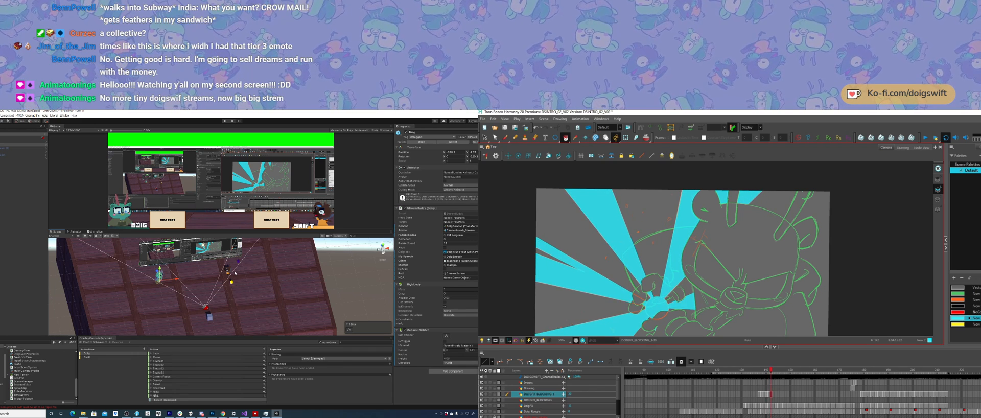
{"action": "key", "text": "comma"}
{"action": "key", "text": "period"}
{"action": "key", "text": "comma"}
{"action": "key", "text": "period"}
{"action": "key", "text": "comma"}
{"action": "key", "text": "period"}
{"action": "key", "text": "comma"}
{"action": "key", "text": "period"}
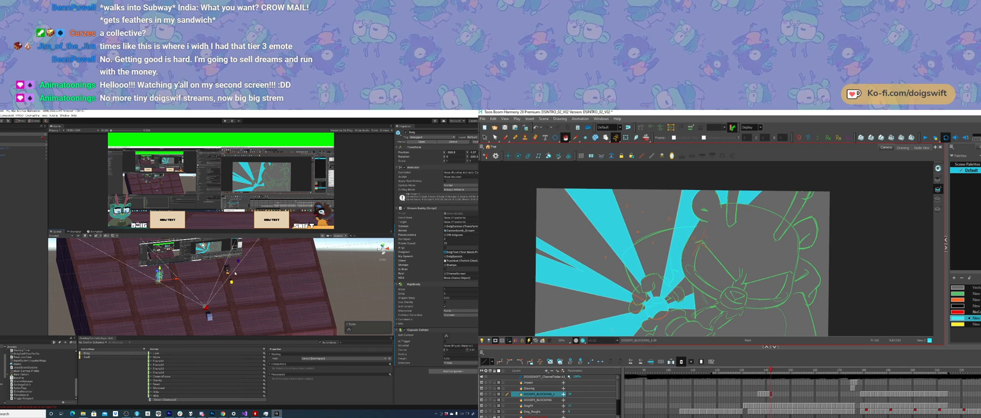
{"action": "key", "text": "comma"}
{"action": "key", "text": "comma"}
{"action": "key", "text": "period"}
{"action": "key", "text": "period"}
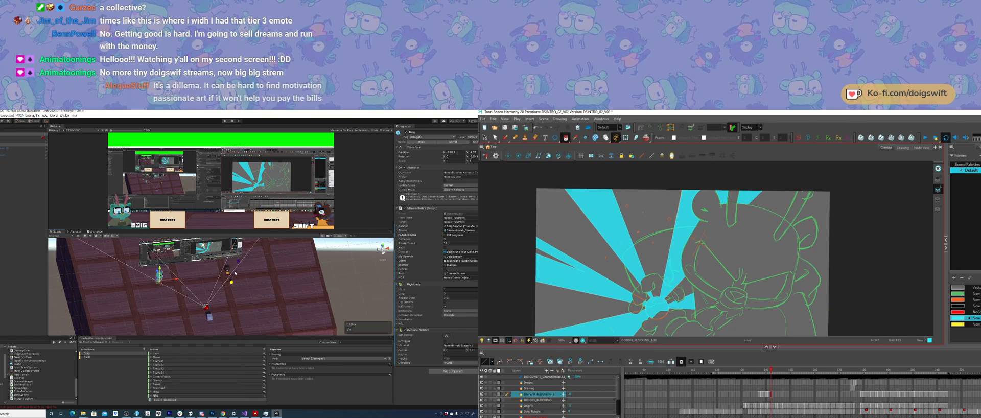
{"action": "key", "text": "comma"}
{"action": "key", "text": "comma"}
{"action": "key", "text": "comma"}
{"action": "key", "text": "comma"}
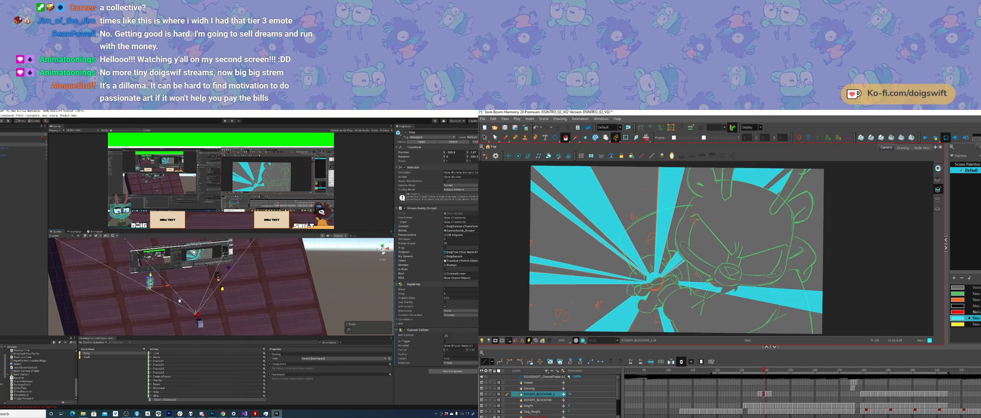
{"action": "key", "text": "period"}
{"action": "mouse_move", "coordinate": [179, 301]}
{"action": "left_mouse_down", "text": "alt"}
{"action": "mouse_move", "coordinate": [176, 275]}
{"action": "mouse_move", "coordinate": [164, 286]}
{"action": "mouse_move", "coordinate": [173, 303]}
{"action": "left_mouse_up", "text": "alt"}
{"action": "key", "text": "comma"}
{"action": "key", "text": "period"}
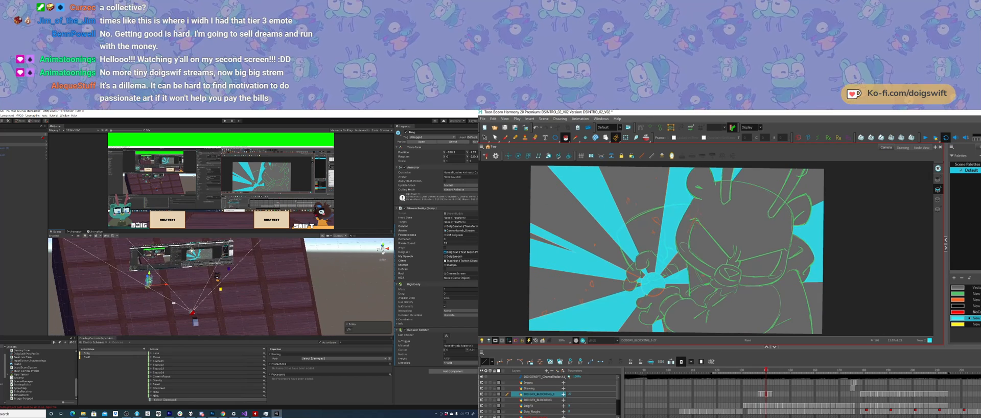
Step: Try deleting the cyan burst patch behind the character's back in Harmony, and check the result against the adjacent drawings
{"action": "mouse_move", "coordinate": [824, 287]}
{"action": "left_mouse_down", "text": "ctrl"}
{"action": "mouse_move", "coordinate": [778, 250]}
{"action": "mouse_move", "coordinate": [813, 297]}
{"action": "left_mouse_up", "text": "ctrl"}
{"action": "key", "text": "Delete"}
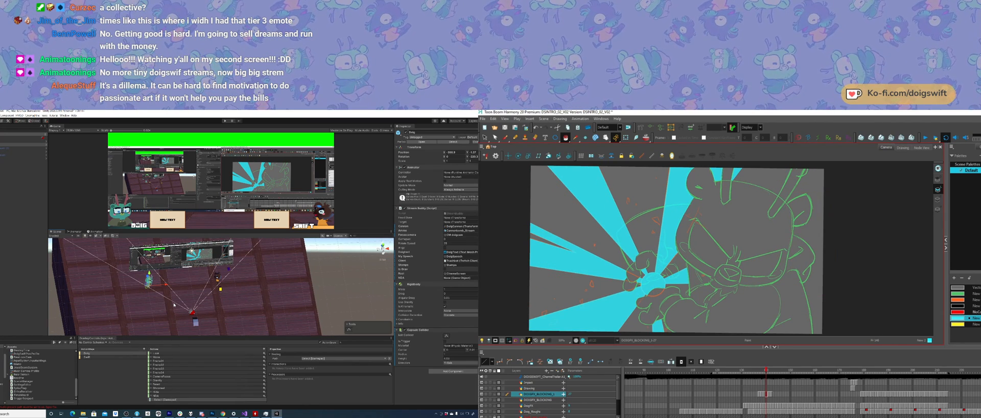
{"action": "key", "text": "comma"}
{"action": "key", "text": "comma"}
{"action": "key", "text": "period"}
{"action": "key", "text": "period"}
{"action": "key", "text": "period"}
{"action": "key", "text": "period"}
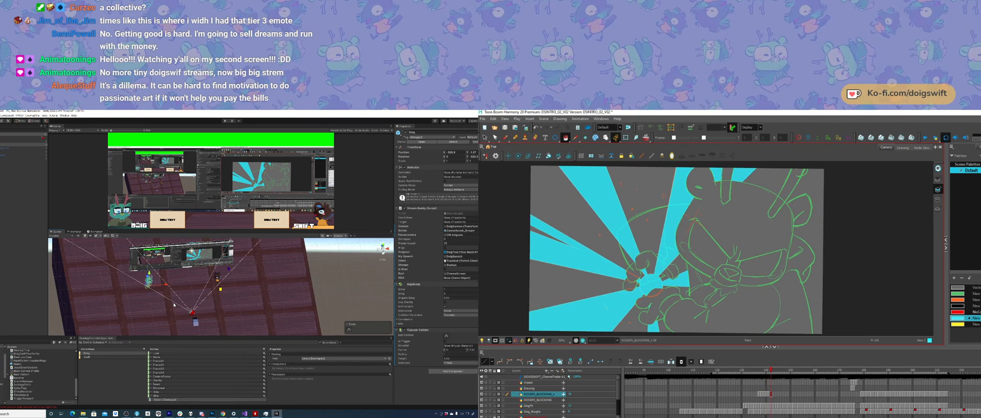
{"action": "key", "text": "period"}
{"action": "key", "text": "comma"}
{"action": "key", "text": "comma"}
{"action": "key", "text": "period"}
{"action": "key", "text": "period"}
{"action": "key", "text": "period"}
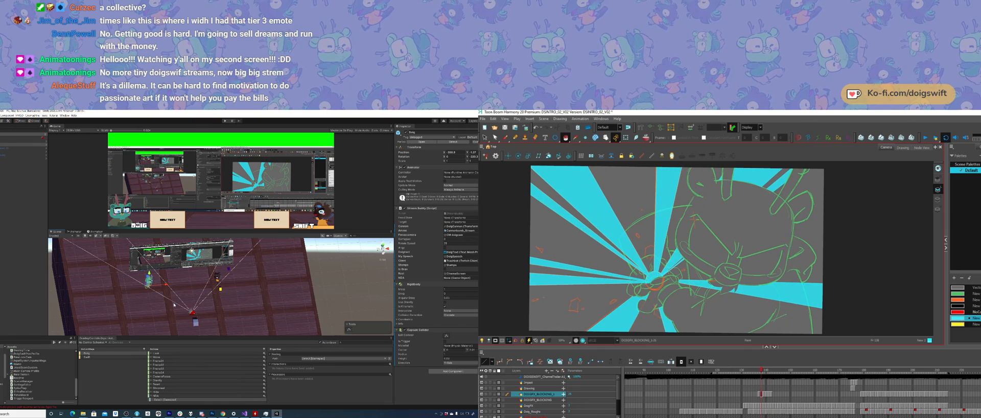
{"action": "key", "text": "comma"}
{"action": "key", "text": "comma"}
{"action": "key", "text": "comma"}
{"action": "key", "text": "comma"}
{"action": "key", "text": "comma"}
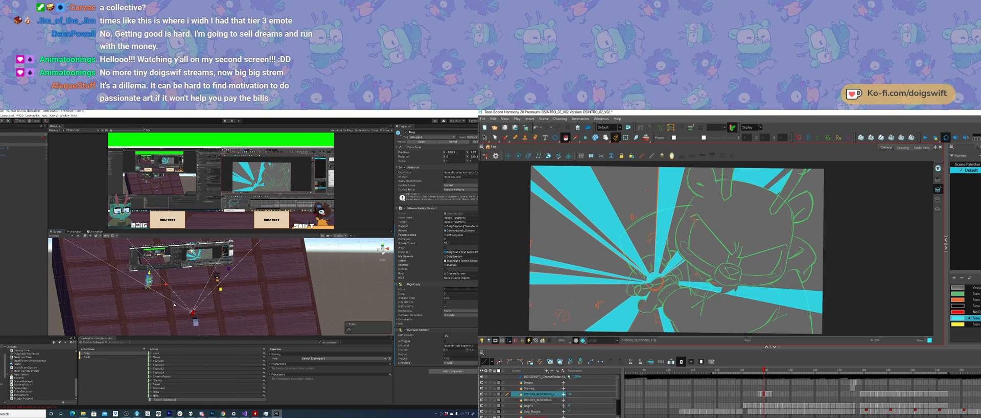
{"action": "key", "text": "period"}
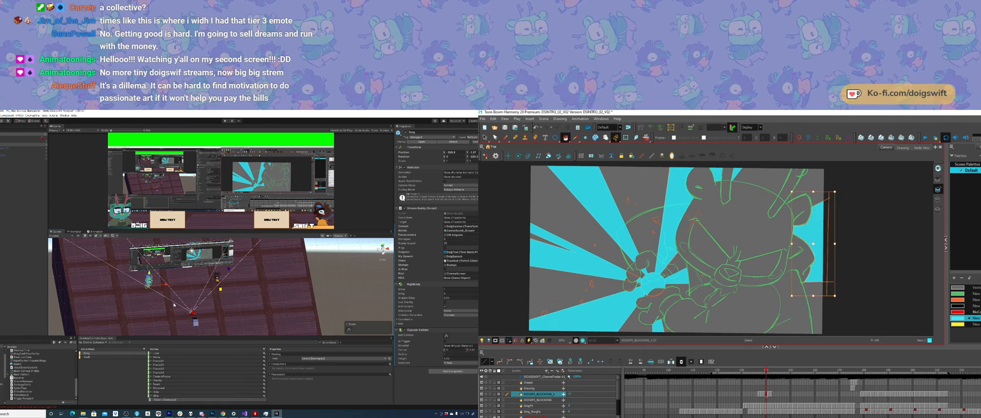
Step: Compare the drawing that has the cyan patch behind the character's back with the narrower-rayed drawings before it
{"action": "key", "text": "comma"}
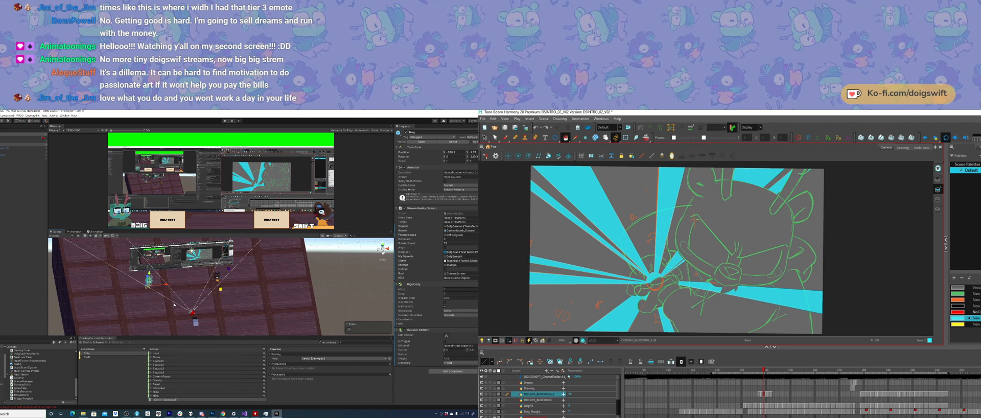
{"action": "key", "text": "period"}
{"action": "key", "text": "comma"}
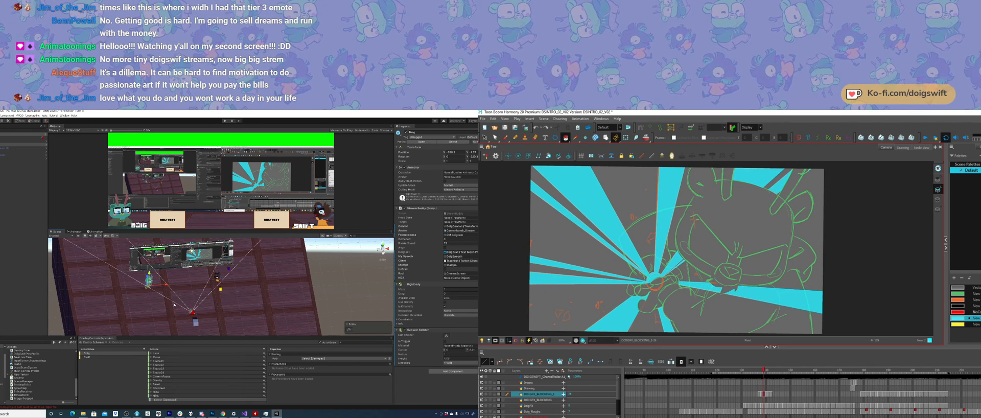
{"action": "key", "text": "period"}
{"action": "key", "text": "comma"}
{"action": "key", "text": "period"}
{"action": "key", "text": "comma"}
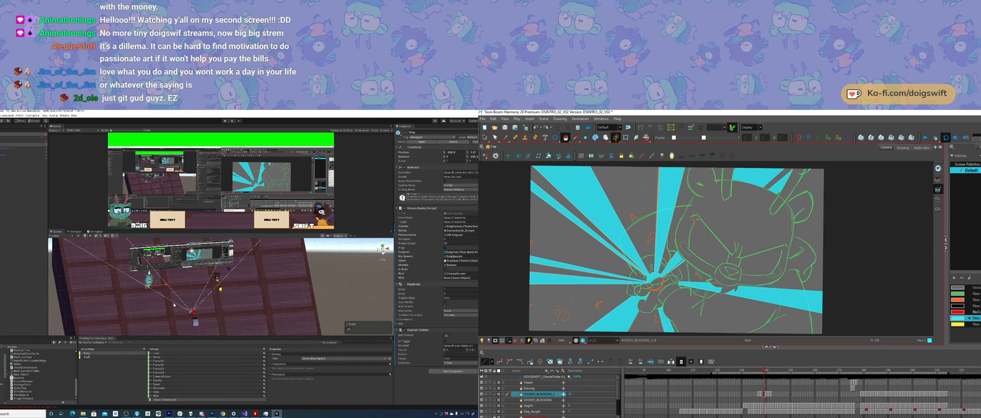
{"action": "key", "text": "comma"}
{"action": "key", "text": "comma"}
{"action": "key", "text": "period"}
{"action": "key", "text": "period"}
{"action": "key", "text": "period"}
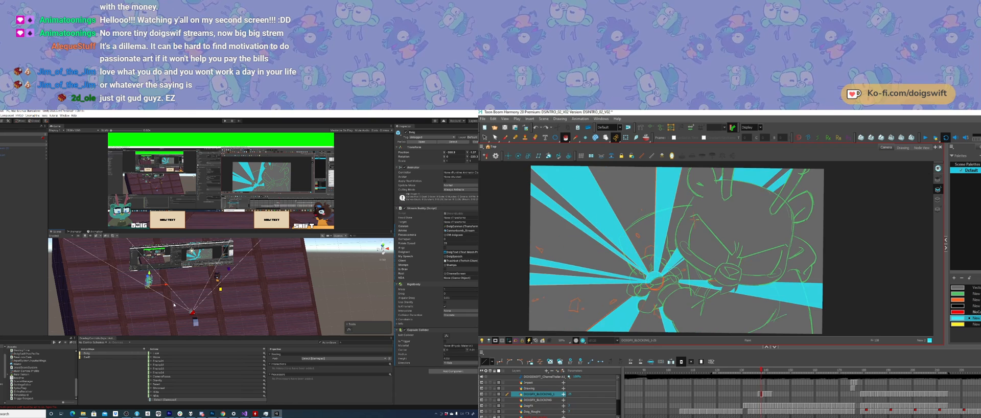
{"action": "key", "text": "period"}
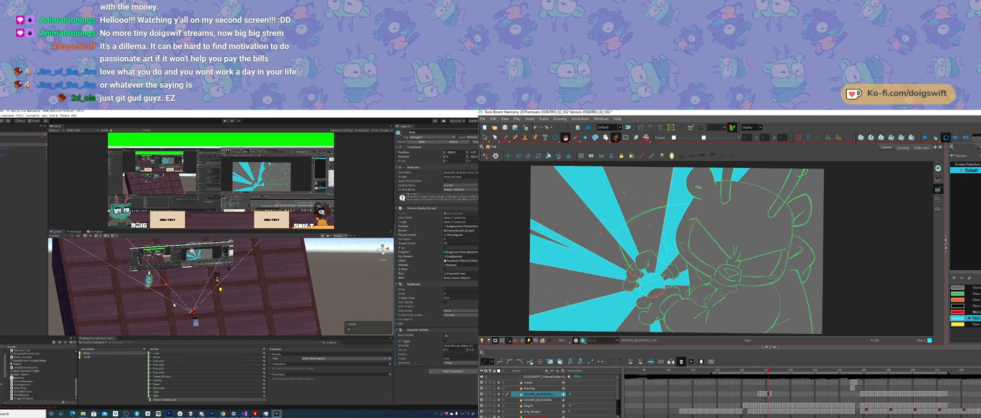
{"action": "key", "text": "period"}
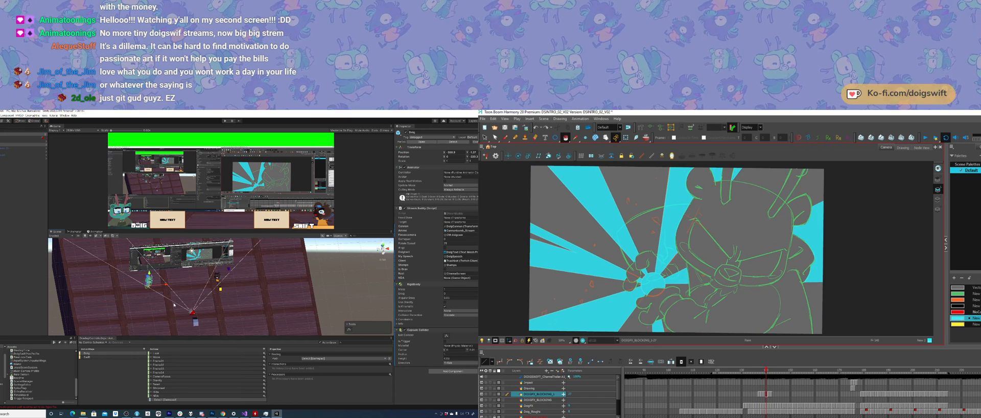
{"action": "key", "text": "comma"}
Step: Examine the transition from the filled burst drawings to the unfilled orange-rayed drawing that follows them
{"action": "key", "text": "comma"}
{"action": "key", "text": "comma"}
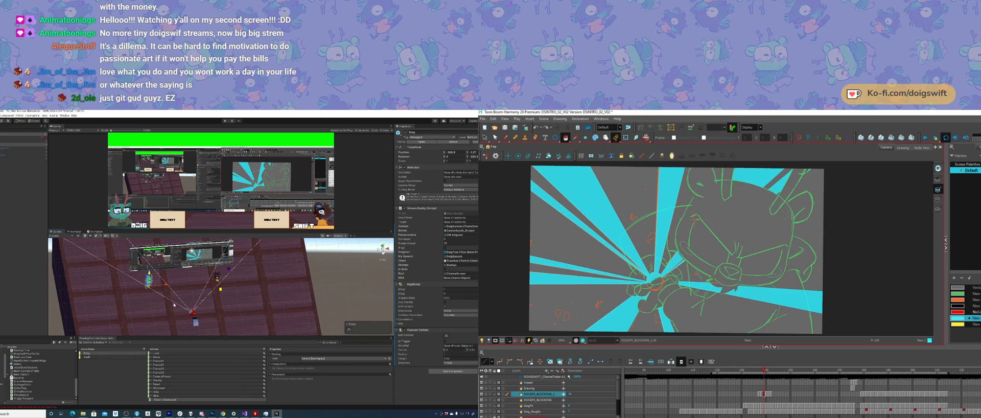
{"action": "key", "text": "period"}
{"action": "key", "text": "period"}
{"action": "key", "text": "comma"}
{"action": "key", "text": "period"}
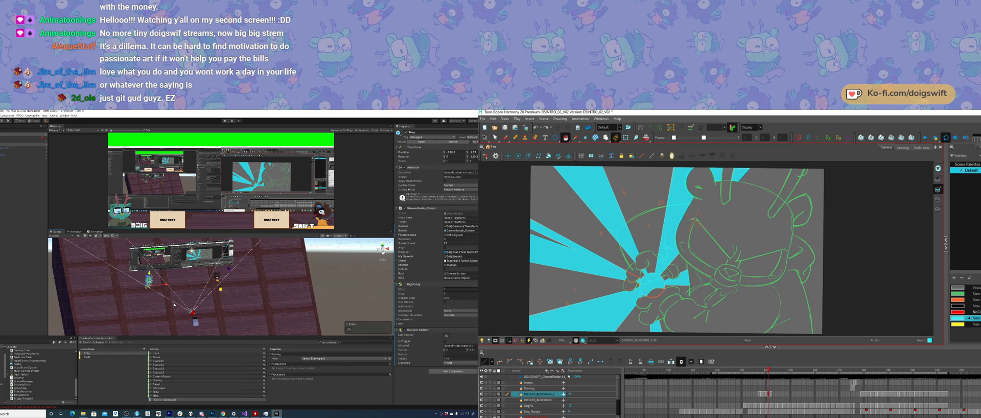
{"action": "key", "text": "period"}
{"action": "key", "text": "comma"}
{"action": "key", "text": "period"}
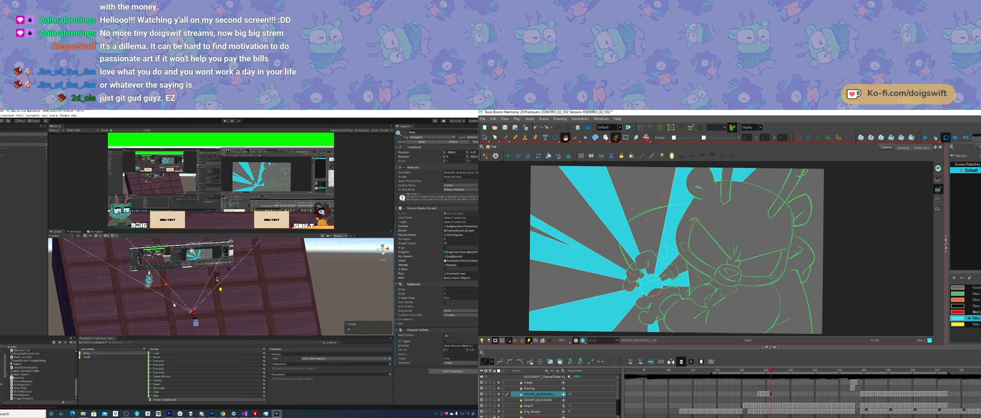
{"action": "key", "text": "comma"}
{"action": "key", "text": "period"}
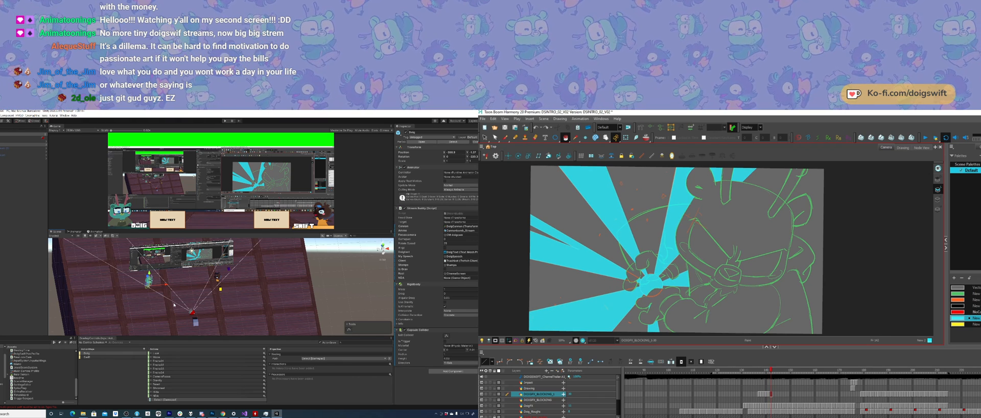
{"action": "key", "text": "period"}
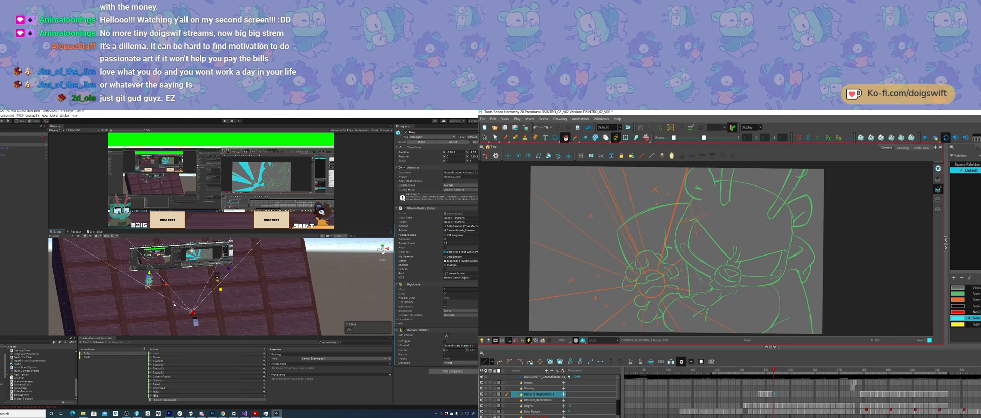
{"action": "key", "text": "comma"}
{"action": "key", "text": "period"}
{"action": "key", "text": "comma"}
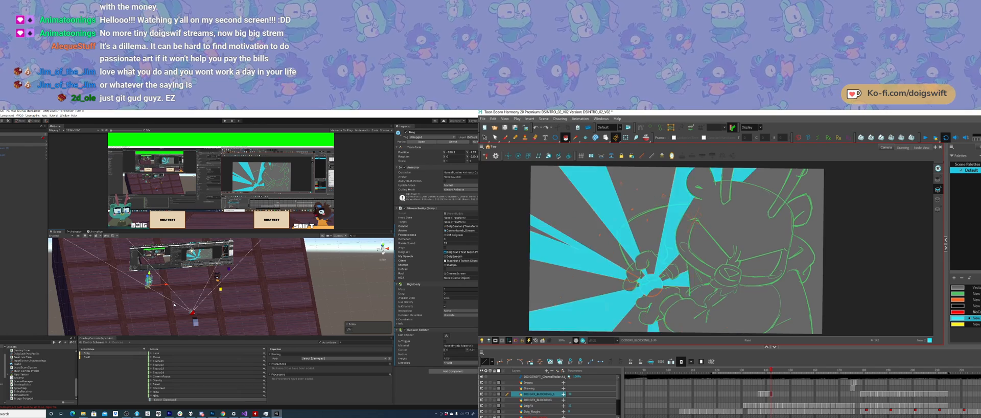
{"action": "key", "text": "period"}
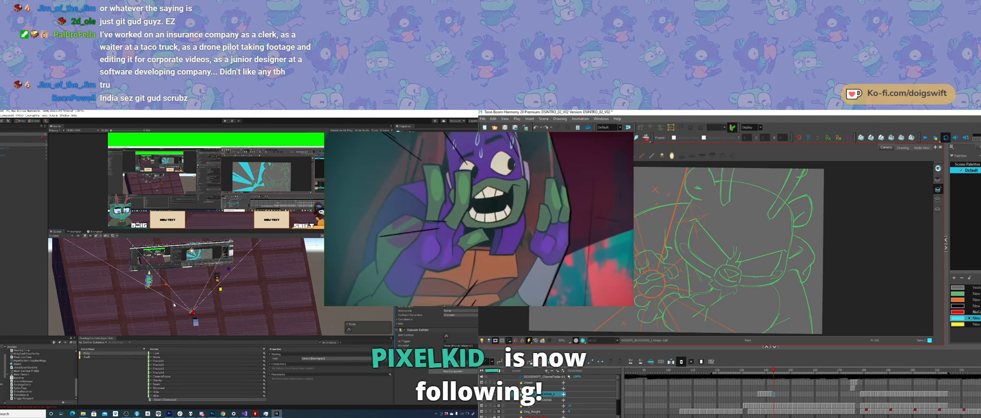
Step: Draw and adjust the straight outlines of two narrow burst rays from the hands up past the drawing's upper edge in Harmony
{"action": "key", "text": "alt+slash"}
{"action": "left_click_drag", "start_coordinate": [658, 271], "coordinate": [704, 276]}
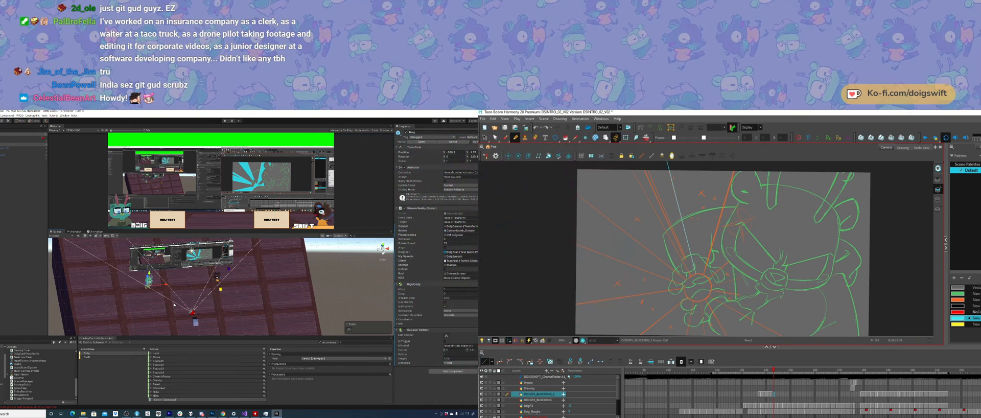
{"action": "key", "text": "alt+s"}
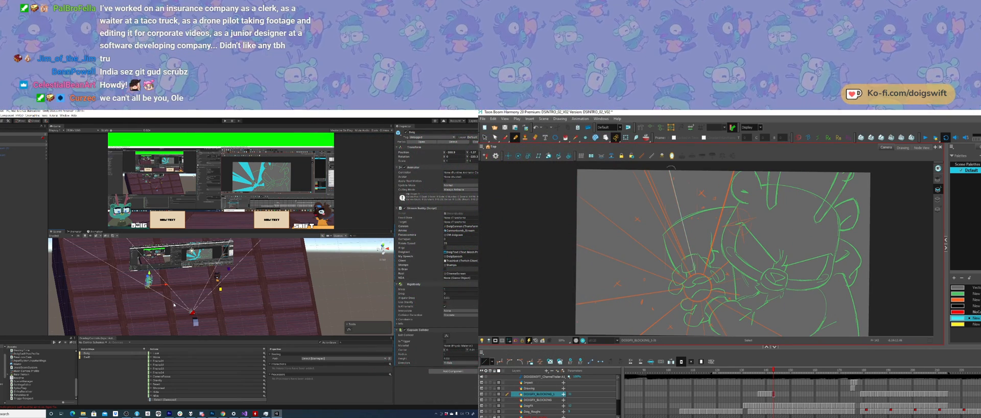
{"action": "left_click_drag", "start_coordinate": [669, 162], "coordinate": [625, 171]}
{"action": "key", "text": "alt+slash"}
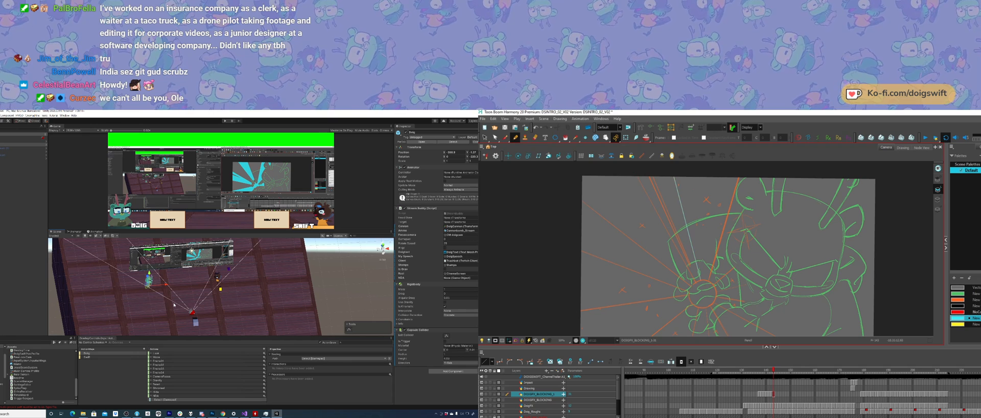
{"action": "left_click_drag", "start_coordinate": [631, 167], "coordinate": [694, 287]}
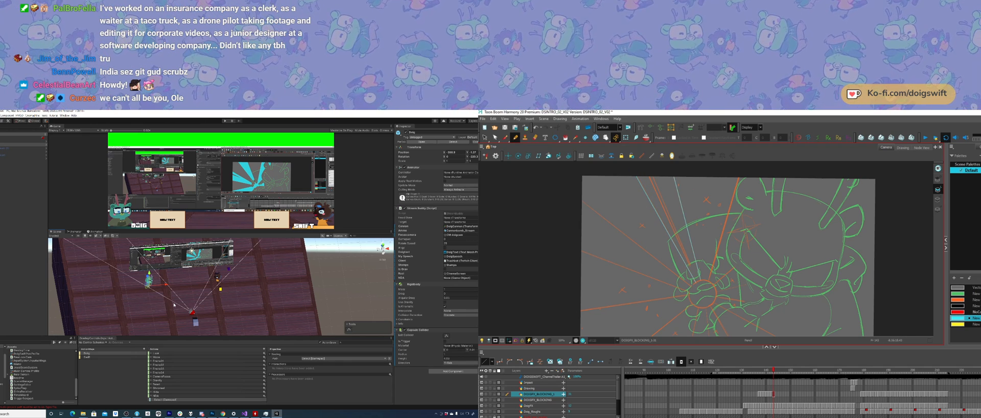
{"action": "left_click", "coordinate": [638, 180]}
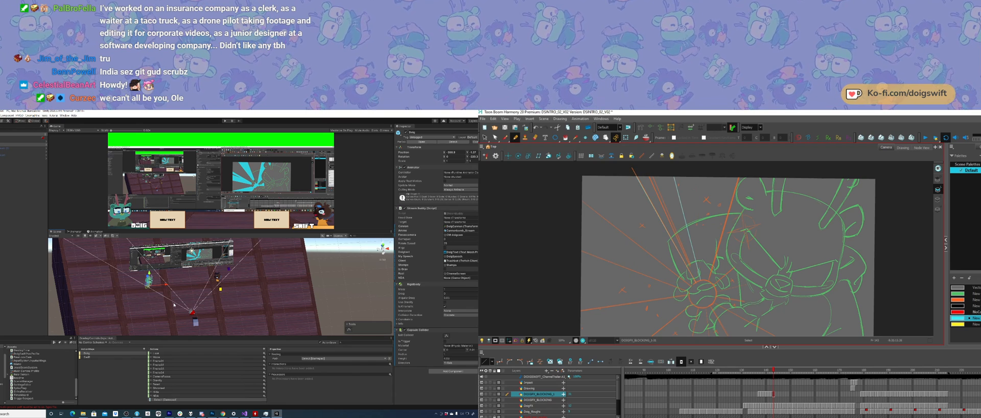
{"action": "mouse_move", "coordinate": [644, 166]}
{"action": "left_mouse_down"}
{"action": "mouse_move", "coordinate": [691, 270]}
{"action": "mouse_move", "coordinate": [648, 166]}
{"action": "left_mouse_up"}
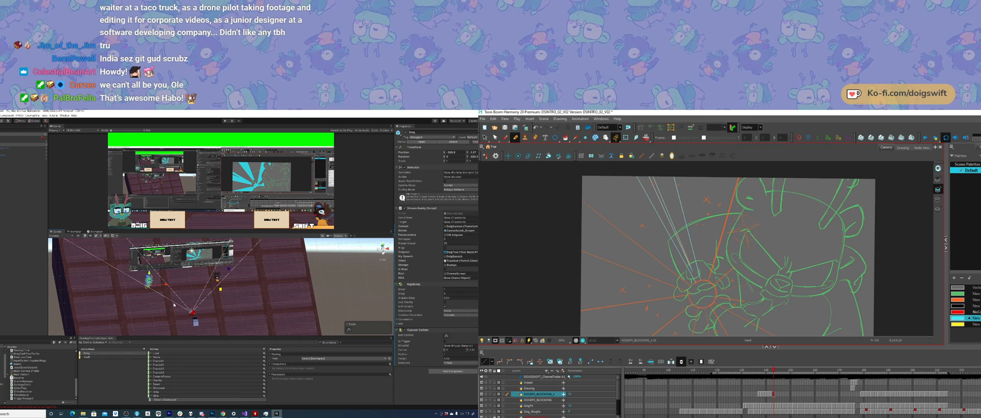
Step: Draw a circle at the burst's centre over the hands, and fill it and the two narrow rays with cyan
{"action": "left_click_drag", "start_coordinate": [727, 216], "coordinate": [708, 199]}
{"action": "key", "text": "alt+equal"}
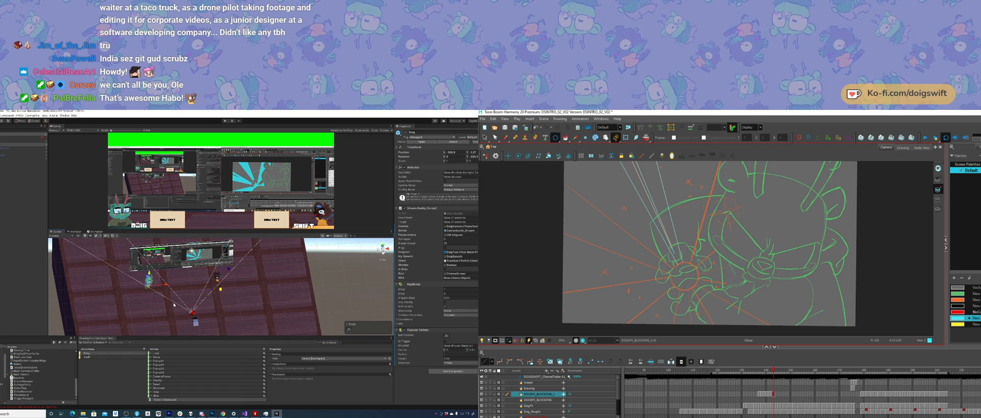
{"action": "left_click_drag", "start_coordinate": [683, 276], "coordinate": [696, 290]}
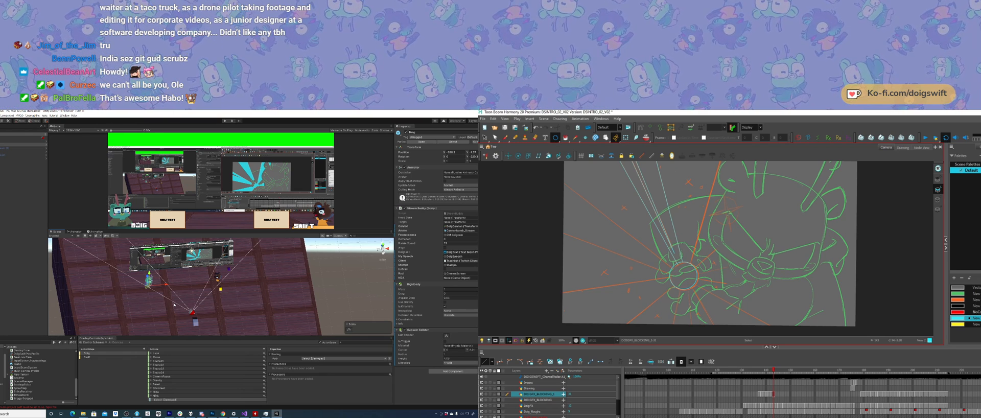
{"action": "left_click", "coordinate": [691, 269], "text": "ctrl"}
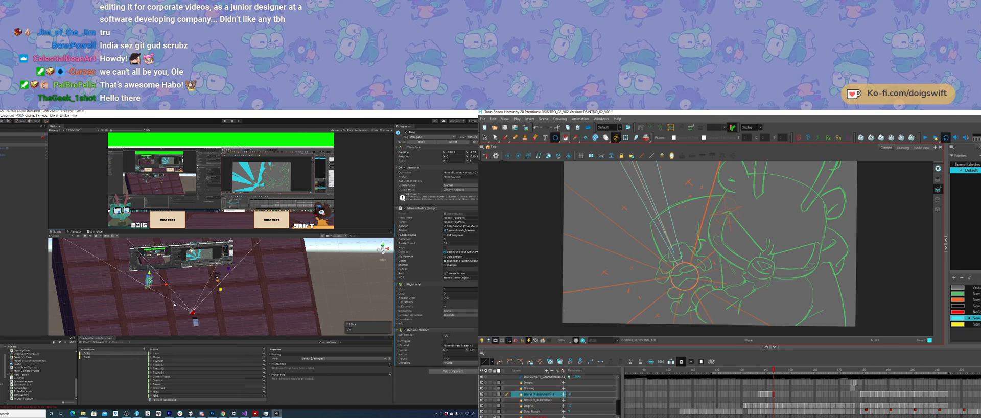
{"action": "key", "text": "alt+e"}
{"action": "left_click", "coordinate": [683, 276]}
{"action": "left_click_drag", "start_coordinate": [646, 204], "coordinate": [661, 204]}
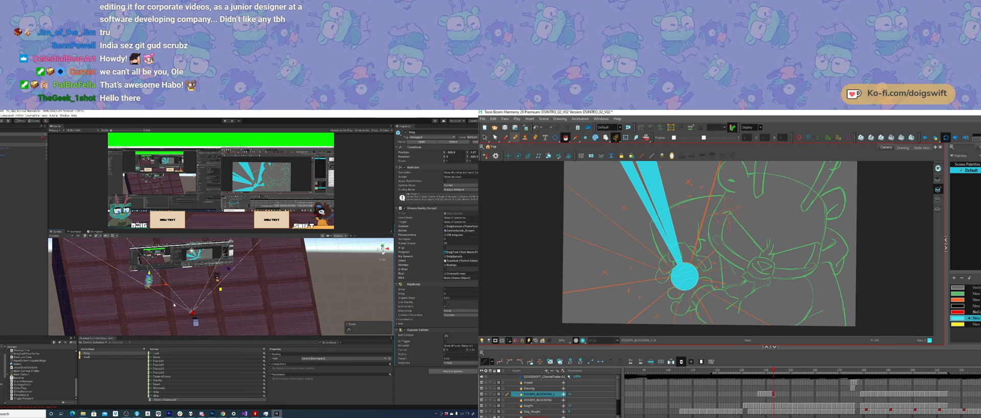
Step: Try drawing straight outlines for another burst ray from the centre circle up toward the character's head
{"action": "key", "text": "alt+slash"}
{"action": "middle_click_drag", "start_coordinate": [684, 269], "coordinate": [675, 292]}
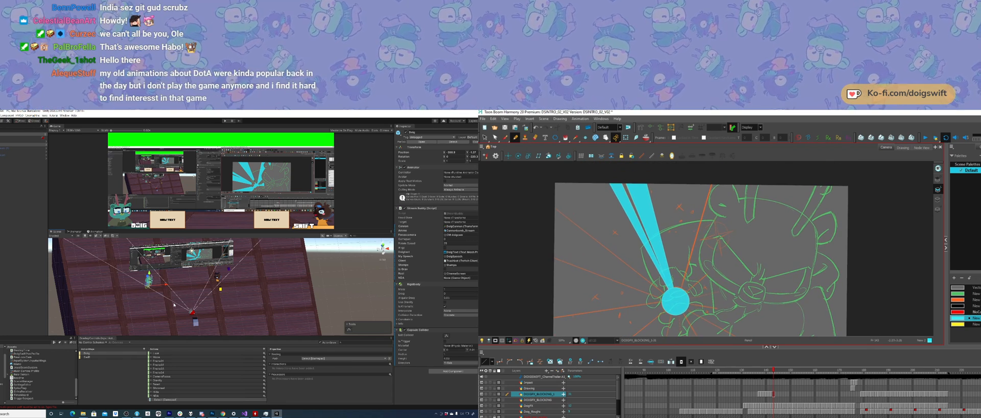
{"action": "left_click_drag", "start_coordinate": [700, 220], "coordinate": [716, 162]}
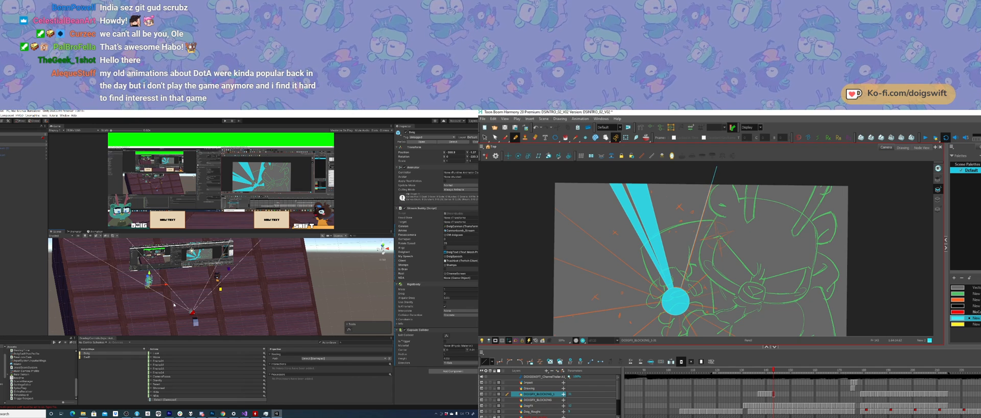
{"action": "key", "text": "ctrl+z"}
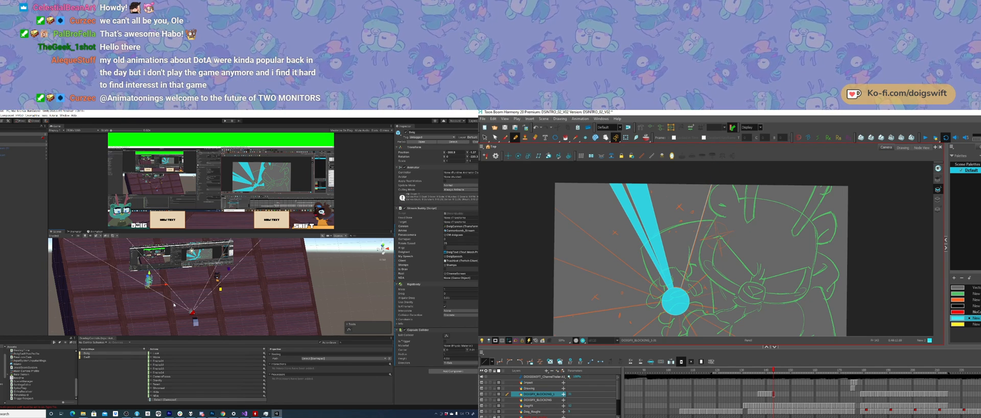
{"action": "left_click_drag", "start_coordinate": [720, 176], "coordinate": [764, 178]}
{"action": "key", "text": "ctrl+z"}
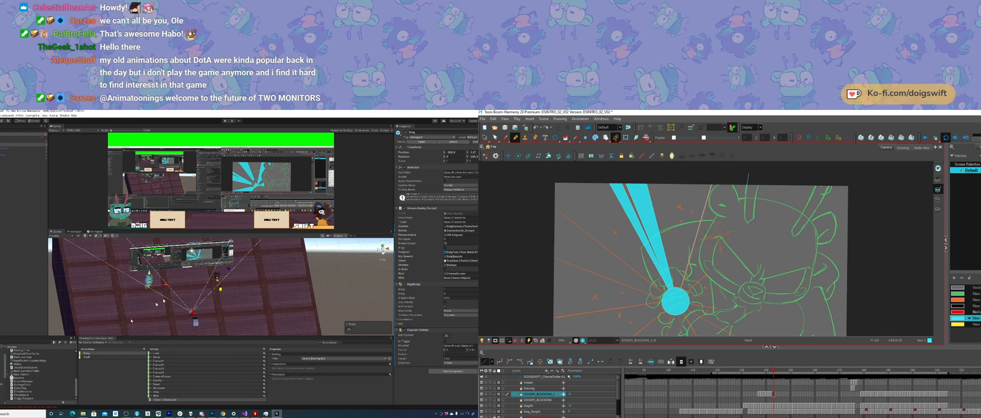
Step: Try lowering the room in the Unity scene, and undo the move
{"action": "left_click_drag", "start_coordinate": [207, 287], "coordinate": [225, 278], "text": "alt"}
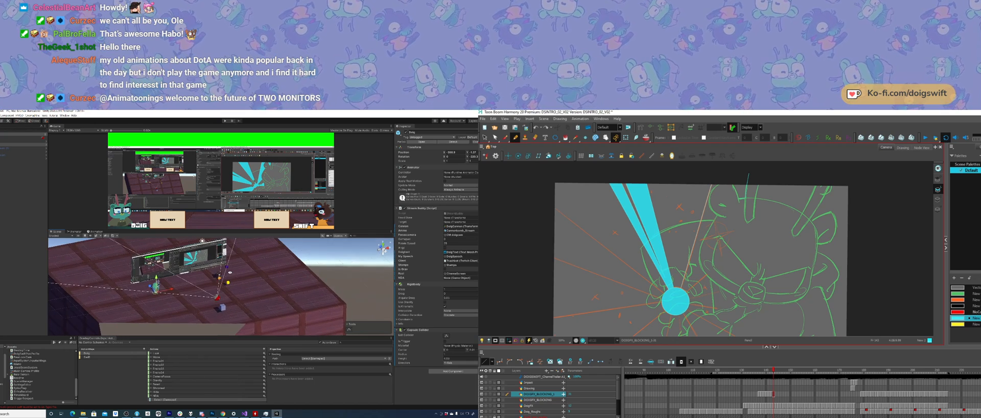
{"action": "right_click_drag", "start_coordinate": [225, 279], "coordinate": [197, 271], "text": "alt"}
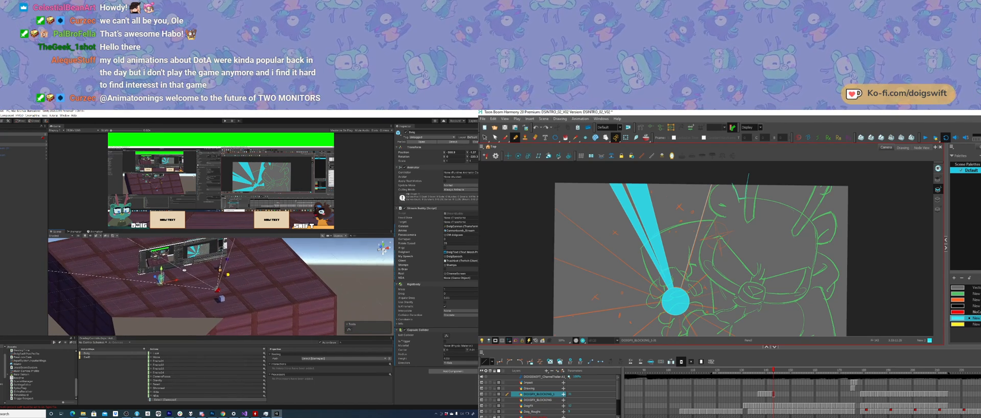
{"action": "left_click_drag", "start_coordinate": [196, 271], "coordinate": [166, 277], "text": "alt"}
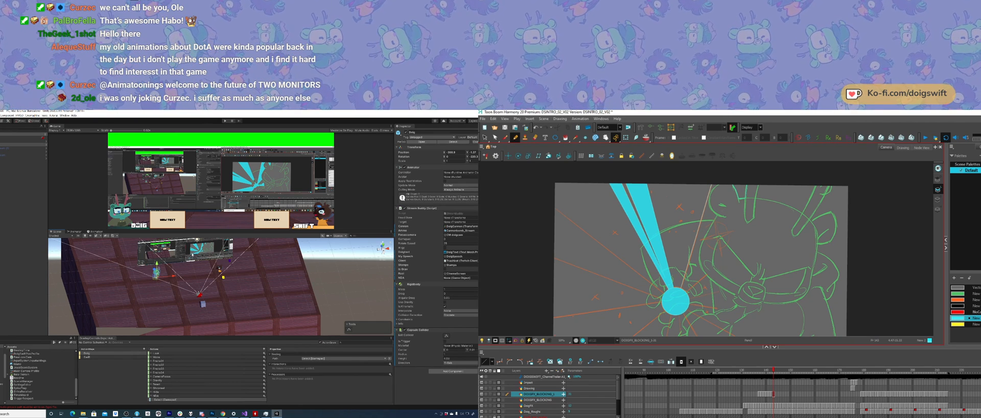
{"action": "left_click", "coordinate": [180, 311]}
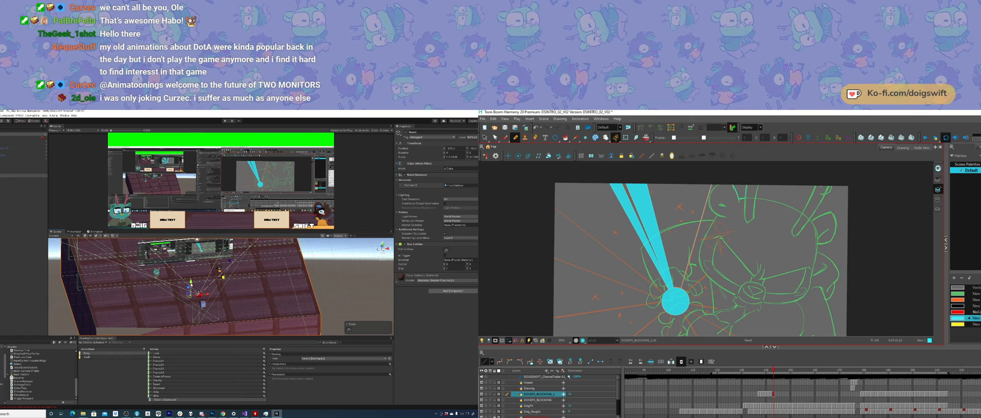
{"action": "left_click_drag", "start_coordinate": [191, 284], "coordinate": [188, 300]}
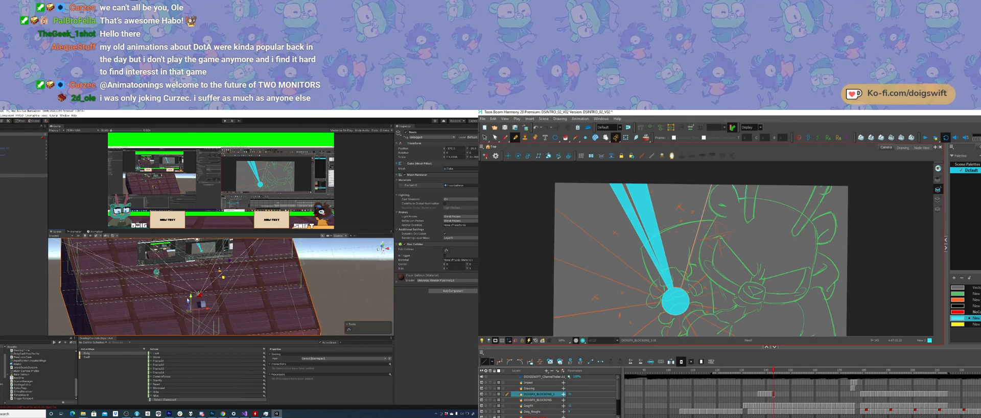
{"action": "key", "text": "ctrl+z"}
{"action": "middle_click_drag", "start_coordinate": [206, 292], "coordinate": [203, 297]}
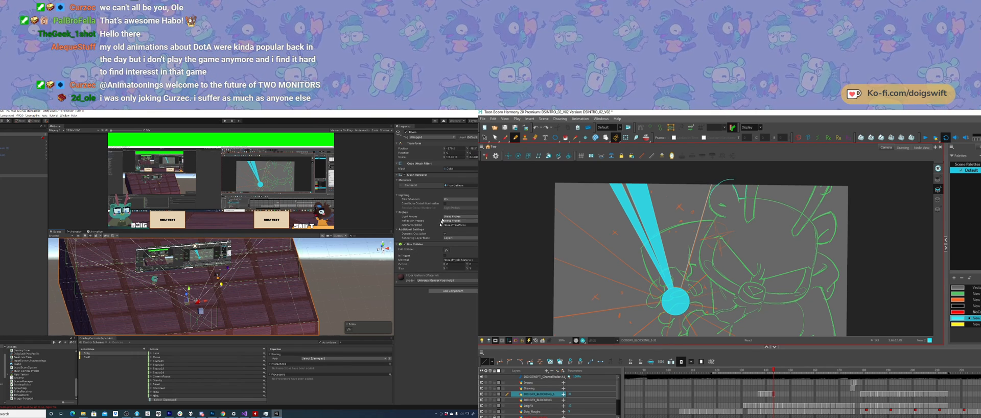
Step: Select the room object and deactivate it, leaving the characters, video screens and camera active
{"action": "left_click_drag", "start_coordinate": [258, 319], "coordinate": [260, 296], "text": "alt"}
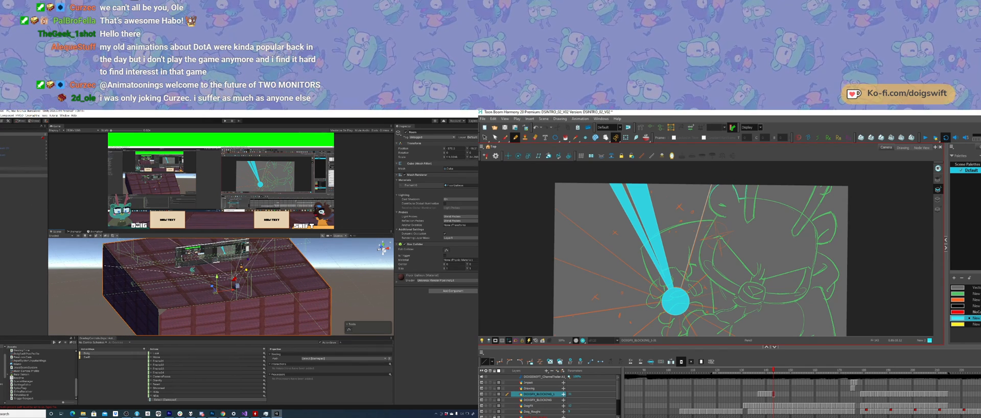
{"action": "left_click", "coordinate": [15, 179]}
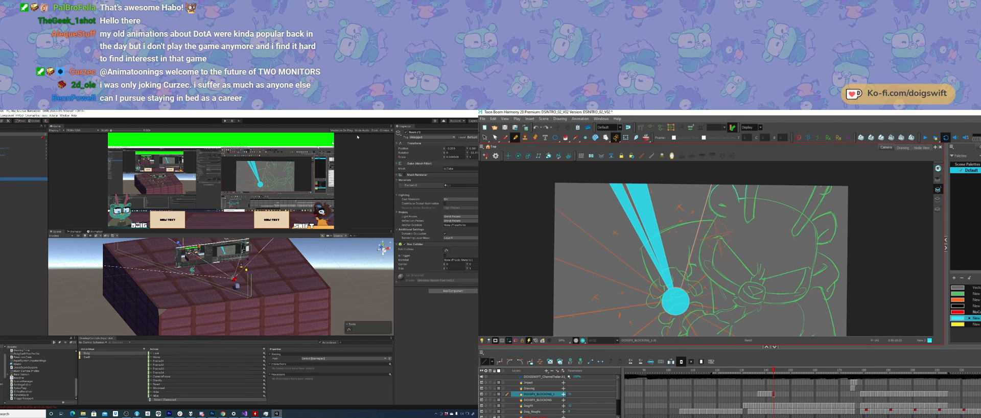
{"action": "key", "text": "Up"}
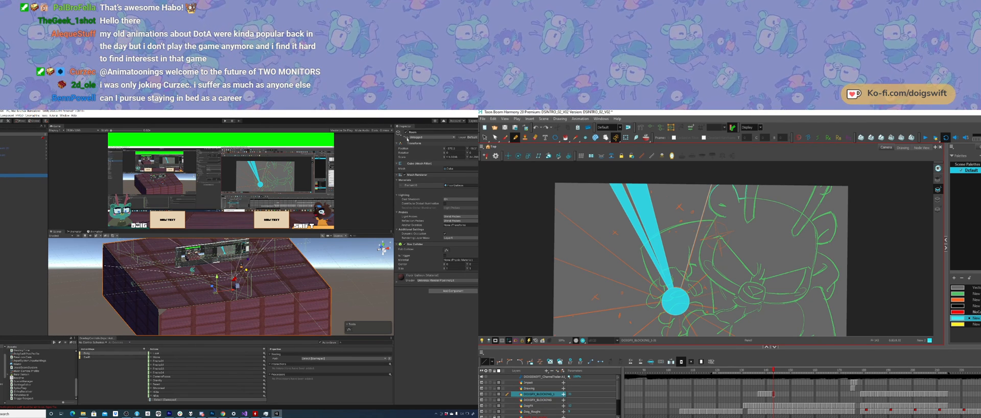
{"action": "left_click", "coordinate": [406, 132]}
{"action": "scroll", "coordinate": [156, 282], "scroll_direction": "up", "scroll_amount": 5}
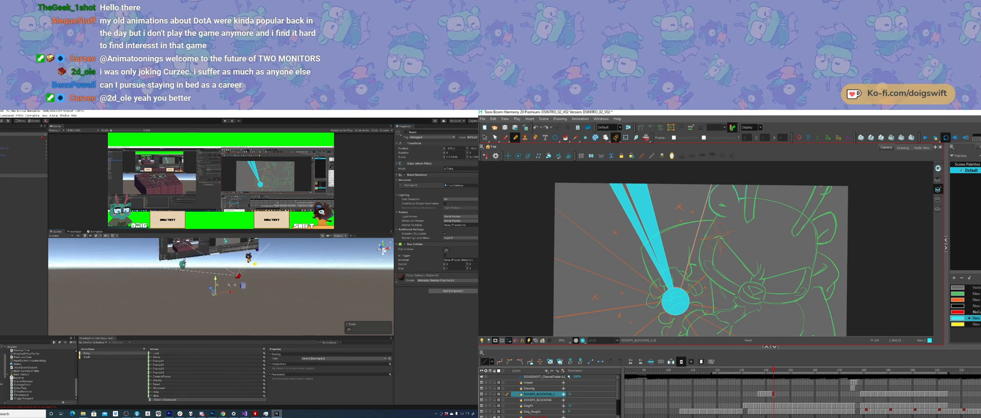
Step: Select the video screen behind the characters and move it slightly lower in the scene
{"action": "left_click_drag", "start_coordinate": [156, 283], "coordinate": [199, 287], "text": "alt"}
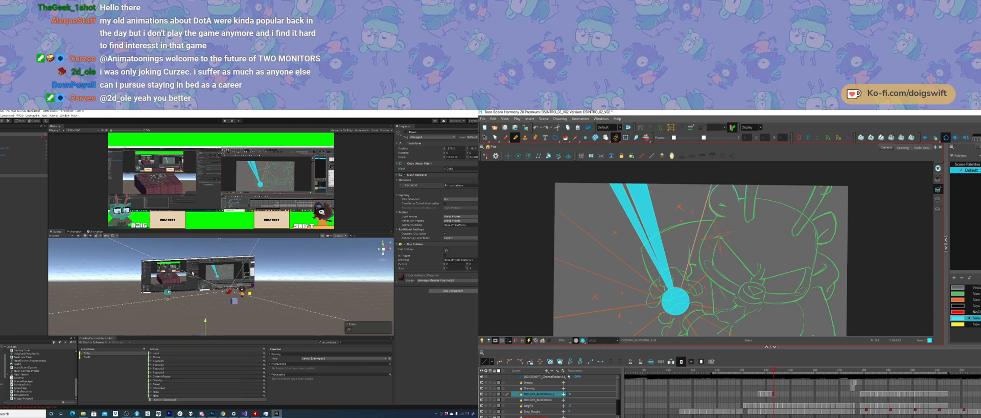
{"action": "left_click", "coordinate": [192, 274]}
{"action": "left_click", "coordinate": [218, 271], "text": "shift"}
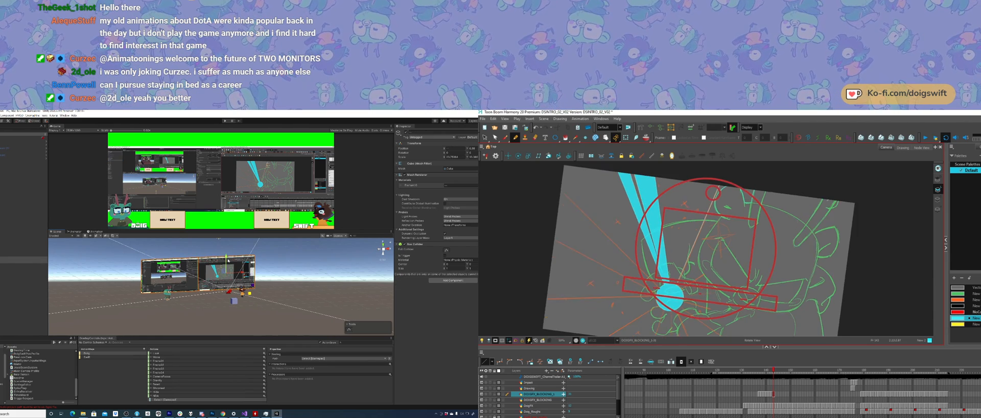
{"action": "left_click_drag", "start_coordinate": [226, 259], "coordinate": [226, 265]}
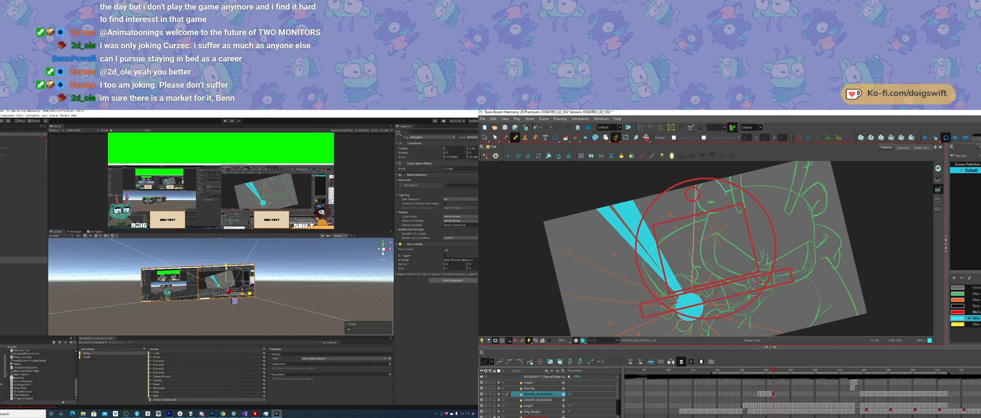
{"action": "left_click_drag", "start_coordinate": [679, 204], "coordinate": [722, 199], "text": "ctrl+alt"}
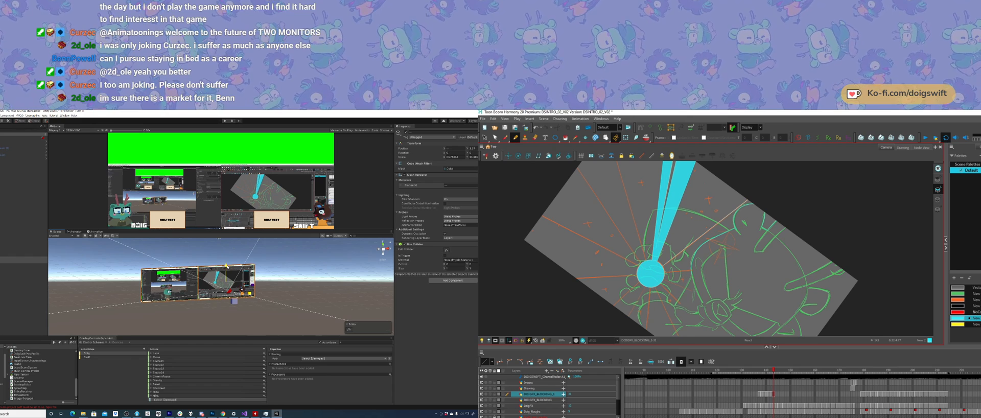
{"action": "left_click_drag", "start_coordinate": [712, 236], "coordinate": [716, 228]}
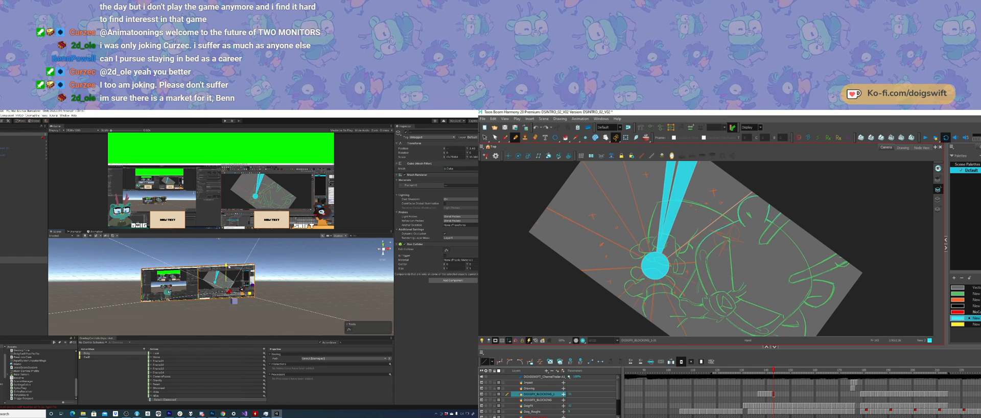
{"action": "left_click_drag", "start_coordinate": [719, 287], "coordinate": [744, 263], "text": "ctrl+alt"}
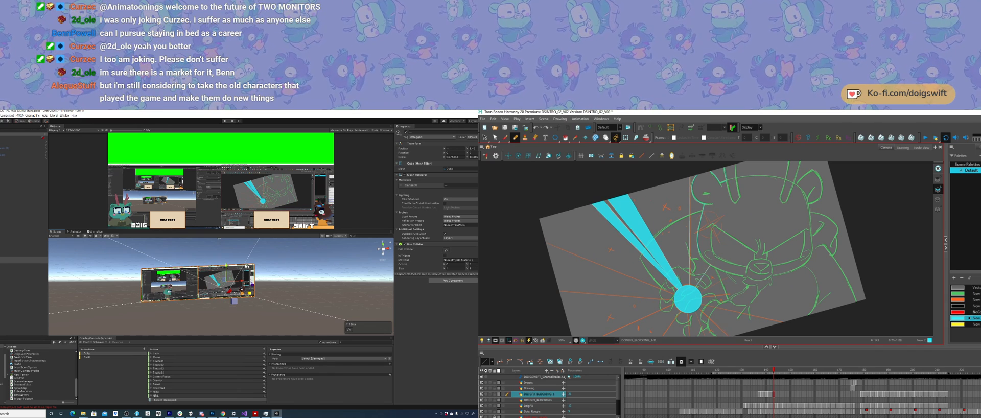
{"action": "left_click_drag", "start_coordinate": [735, 300], "coordinate": [678, 299], "text": "ctrl+alt"}
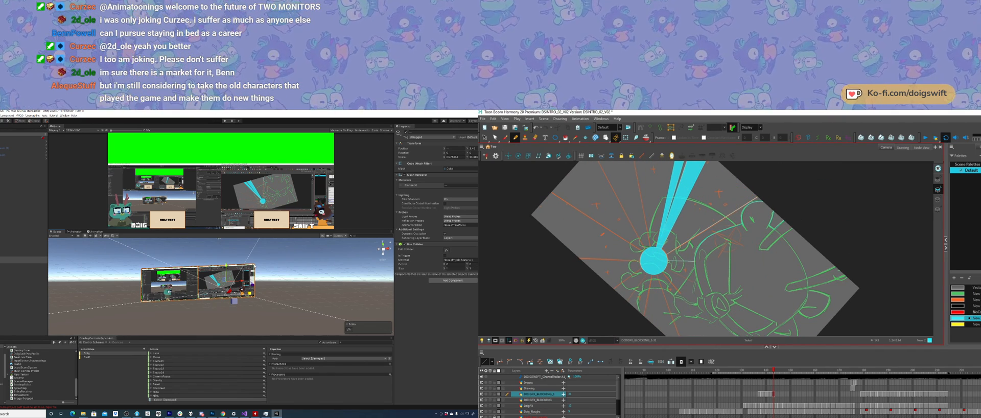
{"action": "left_click_drag", "start_coordinate": [702, 276], "coordinate": [709, 275], "text": "ctrl+alt"}
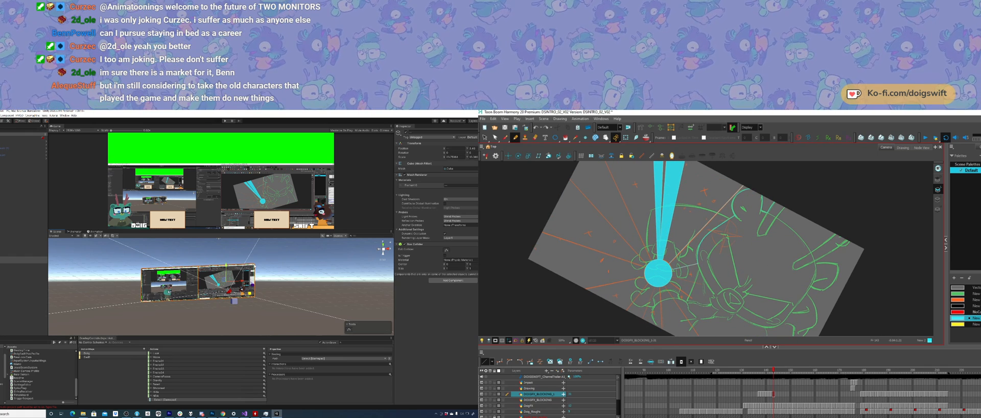
Step: Select the virtual camera in the Unity scene and move it back, farther away from the video screens
{"action": "left_click_drag", "start_coordinate": [190, 299], "coordinate": [292, 306], "text": "alt"}
{"action": "middle_click_drag", "start_coordinate": [292, 306], "coordinate": [251, 297]}
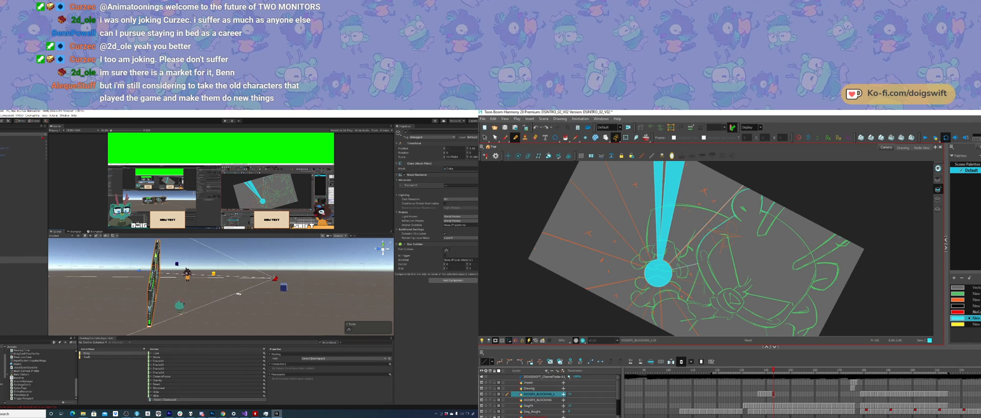
{"action": "left_click_drag", "start_coordinate": [251, 297], "coordinate": [268, 300], "text": "alt"}
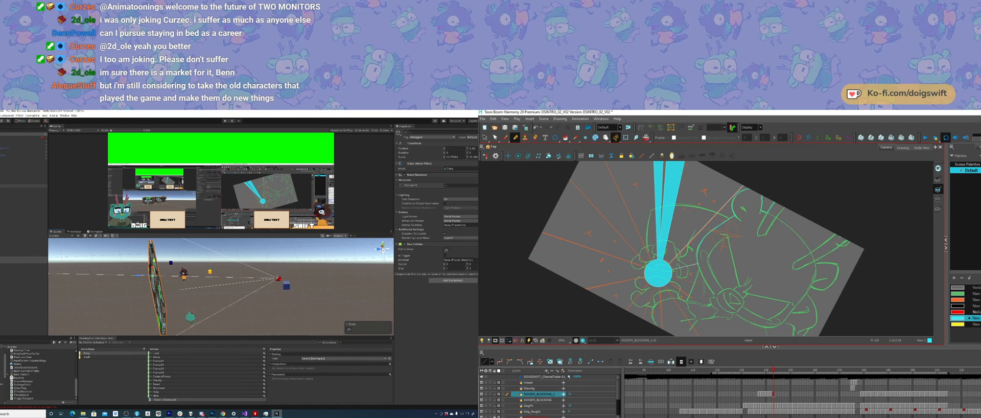
{"action": "left_click", "coordinate": [24, 221]}
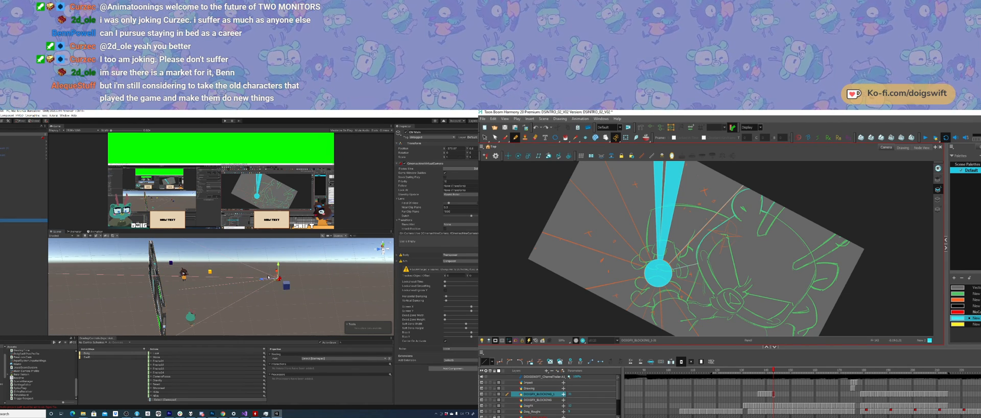
{"action": "left_click_drag", "start_coordinate": [264, 281], "coordinate": [280, 281]}
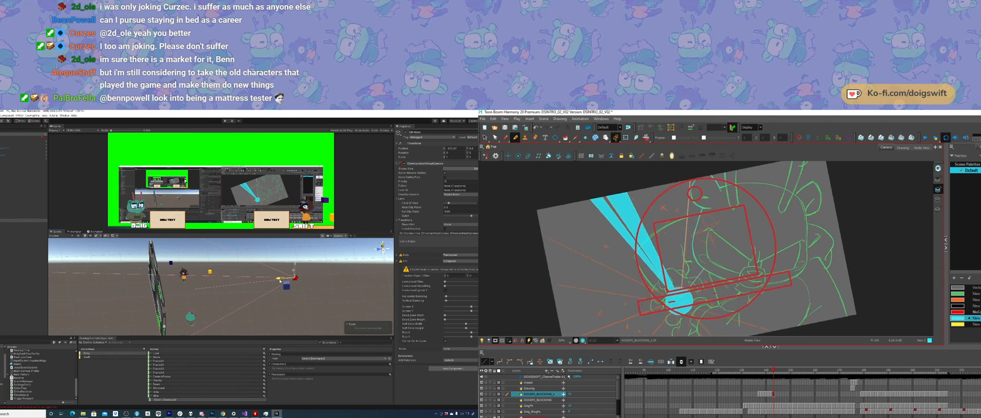
Step: Fill the burst ray from the centre circle up to the character's head with cyan, including its section above the head
{"action": "left_click", "coordinate": [566, 137]}
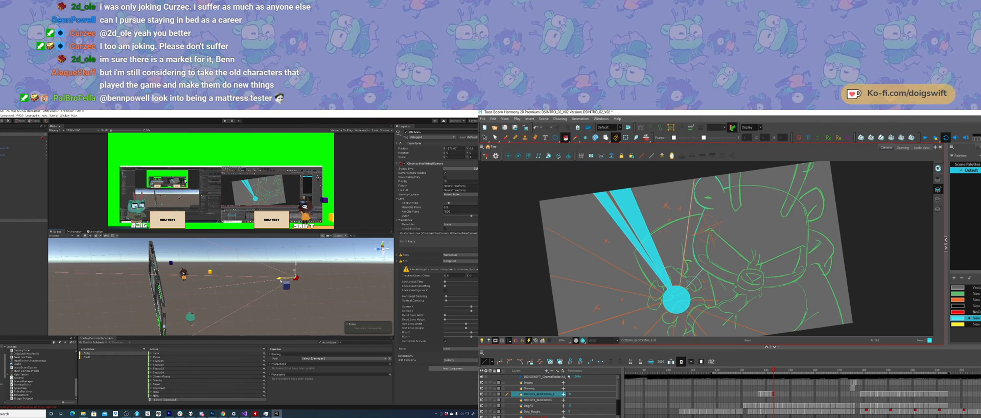
{"action": "left_click", "coordinate": [691, 249]}
{"action": "left_click", "coordinate": [722, 180]}
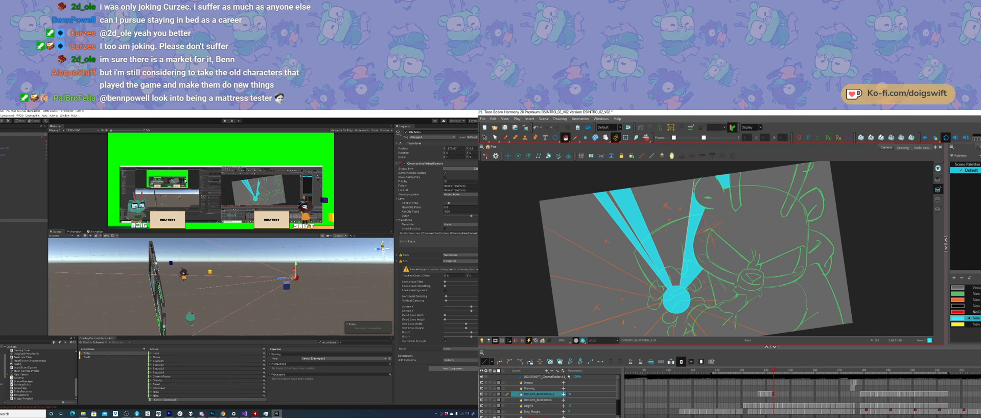
Step: Select both video screens in the Unity scene and move them closer to the camera so they span the view's width
{"action": "left_click", "coordinate": [156, 263]}
{"action": "left_click", "coordinate": [696, 186]}
{"action": "left_click_drag", "start_coordinate": [776, 293], "coordinate": [772, 303], "text": "ctrl+alt"}
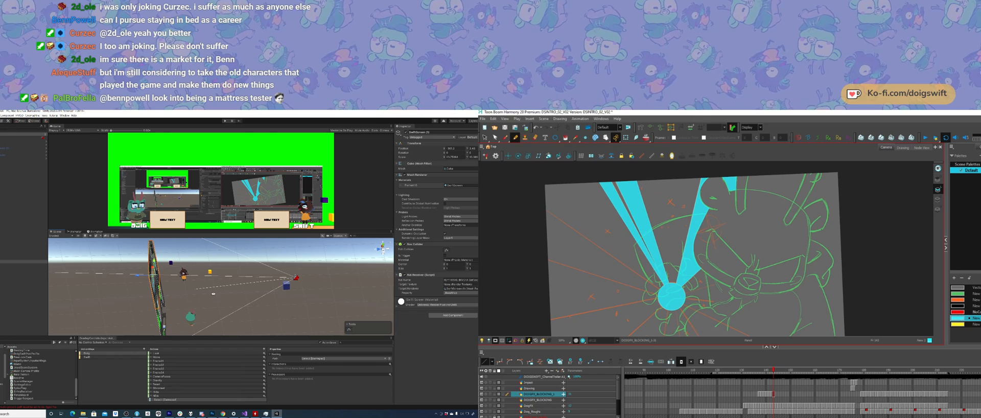
{"action": "left_click_drag", "start_coordinate": [214, 293], "coordinate": [158, 286], "text": "alt"}
{"action": "left_click_drag", "start_coordinate": [781, 286], "coordinate": [778, 262]}
{"action": "middle_click_drag", "start_coordinate": [158, 280], "coordinate": [175, 286]}
{"action": "left_click", "coordinate": [158, 284]}
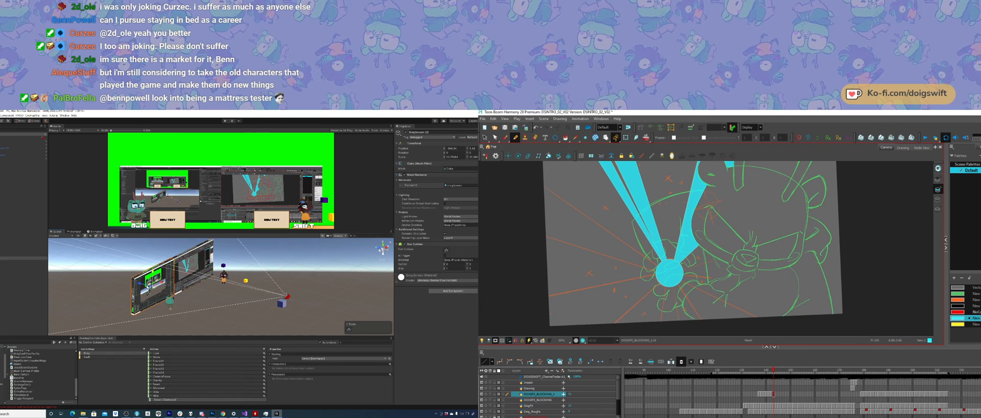
{"action": "left_click_drag", "start_coordinate": [778, 268], "coordinate": [778, 276], "text": "ctrl+alt"}
{"action": "left_click", "coordinate": [202, 266], "text": "shift"}
{"action": "left_click_drag", "start_coordinate": [187, 263], "coordinate": [233, 263], "text": "alt"}
{"action": "left_click_drag", "start_coordinate": [777, 275], "coordinate": [764, 316]}
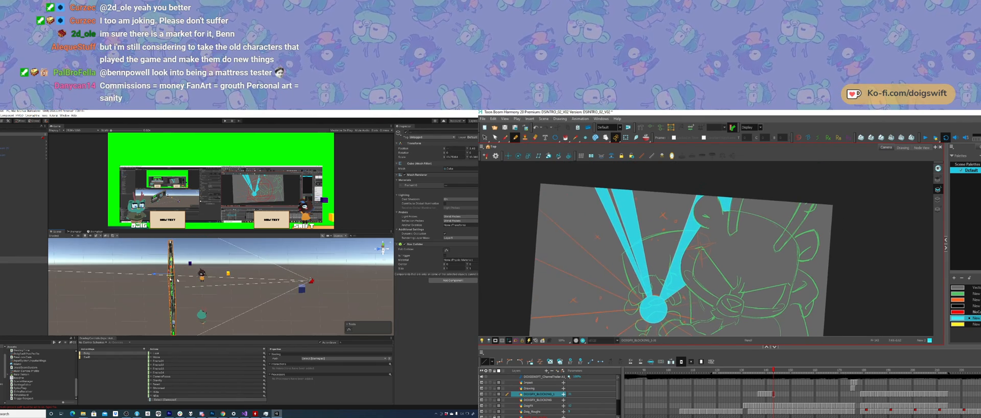
{"action": "left_click_drag", "start_coordinate": [155, 274], "coordinate": [169, 275]}
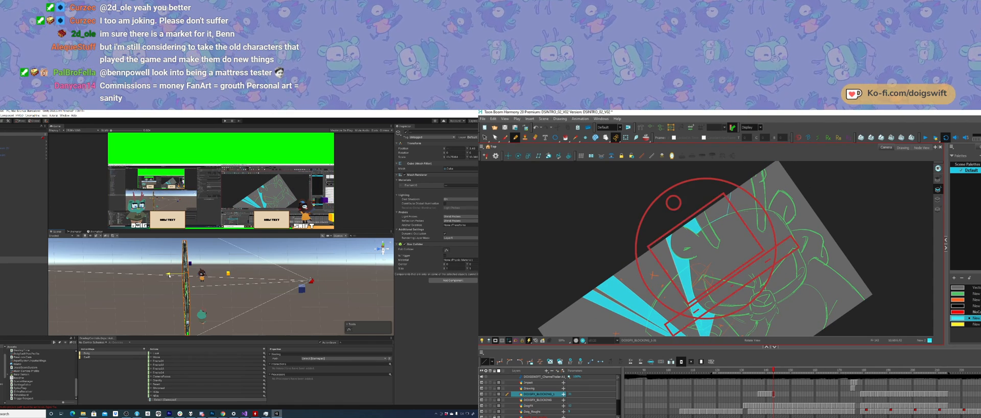
{"action": "key", "text": "f"}
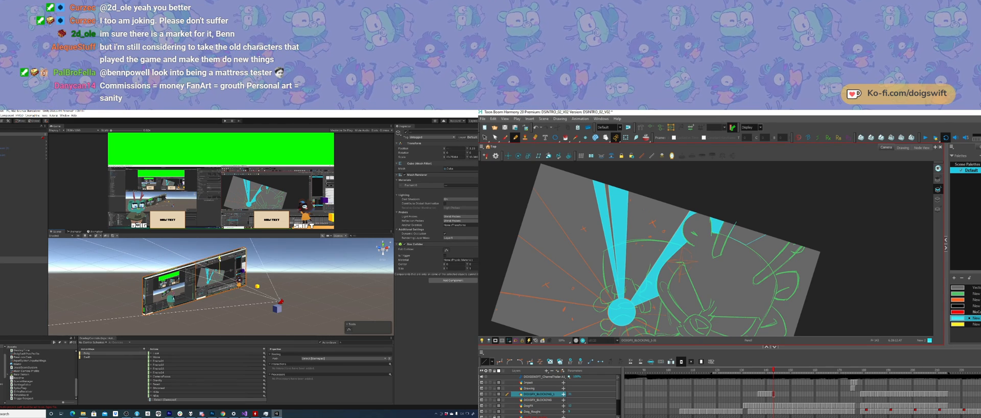
Step: Close off and fill the ray area above the character's head with cyan, and compare the drawing with the previous frame
{"action": "left_click_drag", "start_coordinate": [781, 266], "coordinate": [782, 241], "text": "ctrl+alt"}
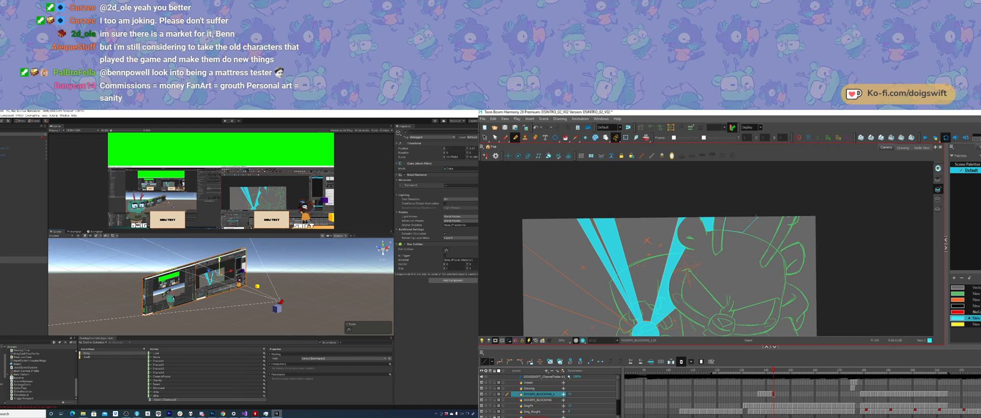
{"action": "left_click_drag", "start_coordinate": [757, 217], "coordinate": [770, 205]}
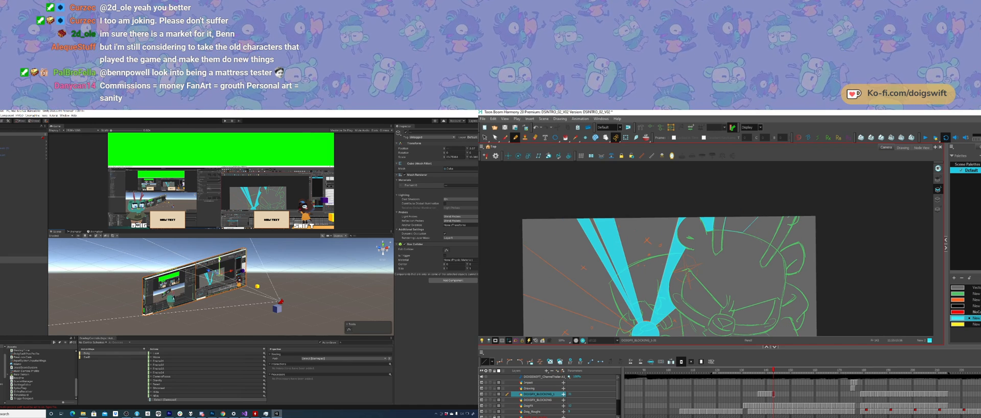
{"action": "left_click", "coordinate": [738, 223]}
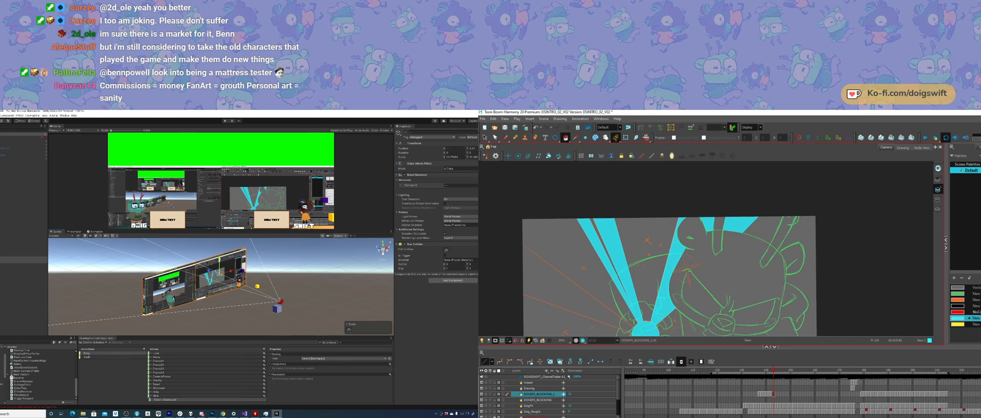
{"action": "middle_click_drag", "start_coordinate": [764, 253], "coordinate": [779, 217]}
{"action": "key", "text": "comma"}
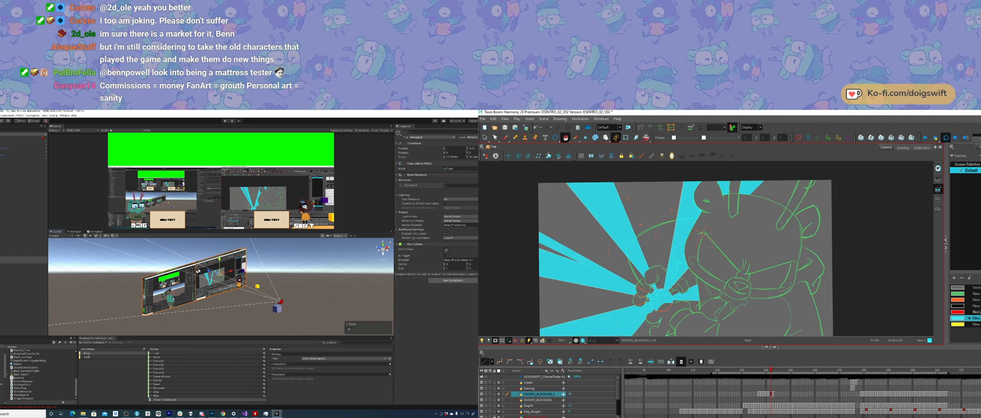
{"action": "key", "text": "period"}
Step: Select the two characters in the Unity scene and move them outward toward opposite edges of the camera view
{"action": "left_click_drag", "start_coordinate": [219, 260], "coordinate": [205, 273], "text": "alt"}
{"action": "left_click_drag", "start_coordinate": [244, 270], "coordinate": [221, 282], "text": "alt"}
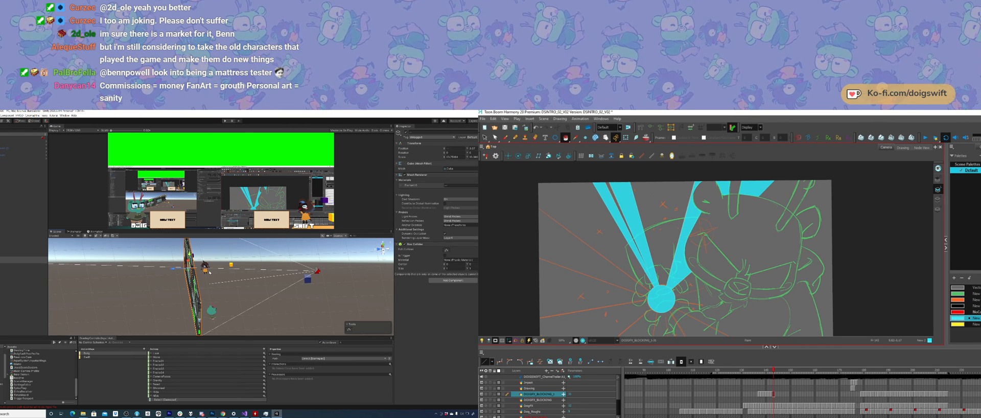
{"action": "left_click_drag", "start_coordinate": [226, 273], "coordinate": [135, 276], "text": "alt"}
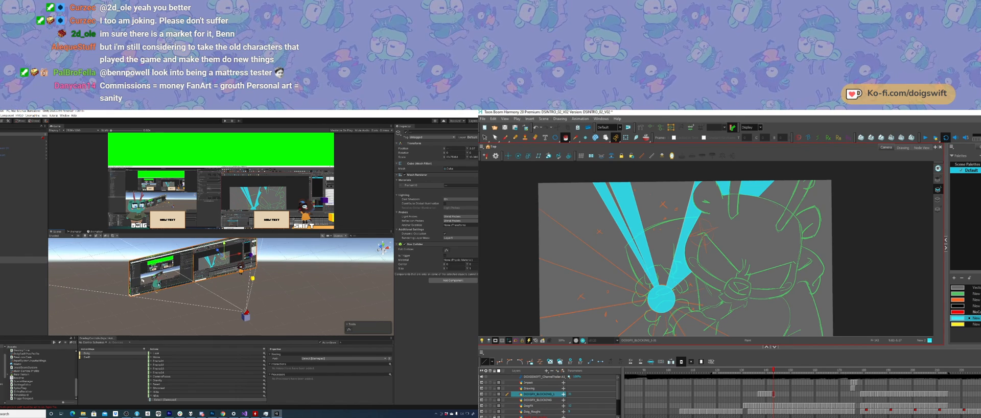
{"action": "left_click", "coordinate": [155, 288]}
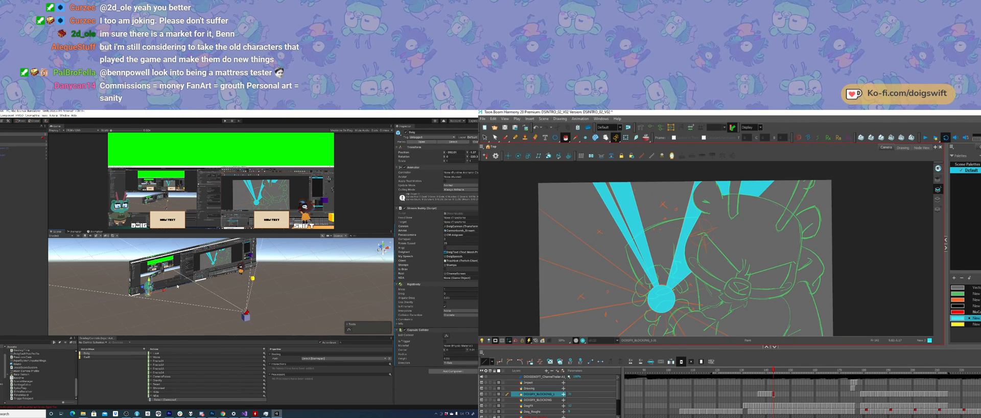
{"action": "left_click", "coordinate": [239, 269]}
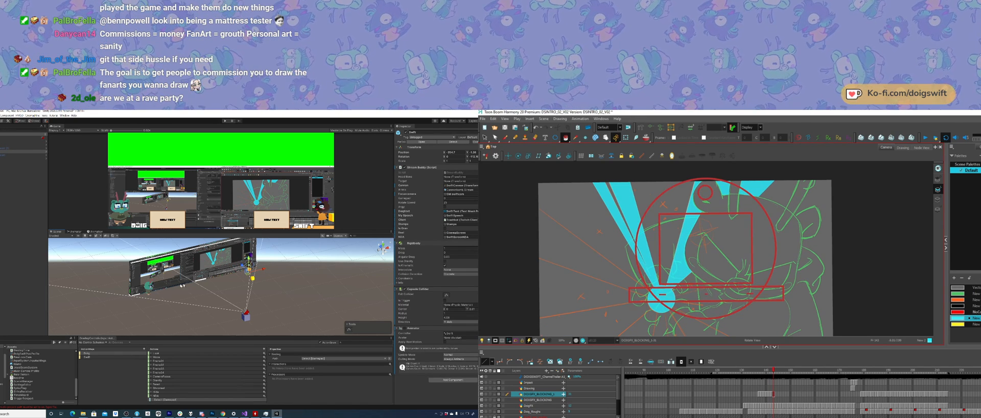
{"action": "left_click_drag", "start_coordinate": [589, 251], "coordinate": [588, 239], "text": "ctrl+alt"}
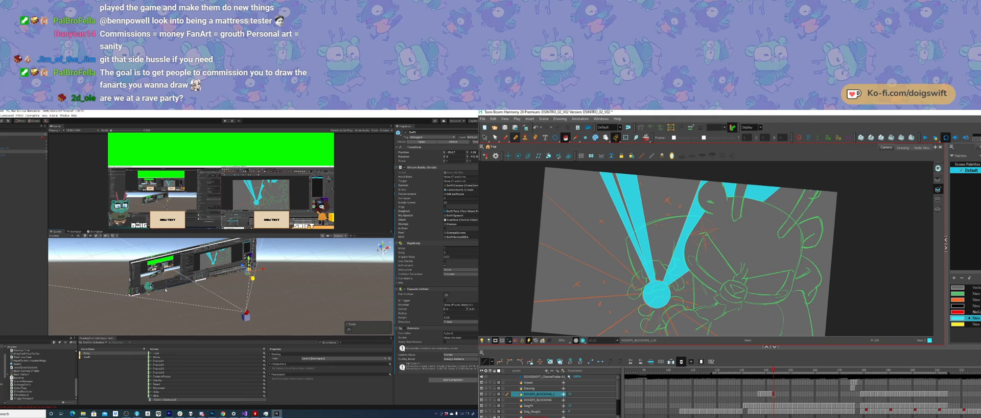
{"action": "left_click_drag", "start_coordinate": [643, 290], "coordinate": [641, 304]}
Step: Switch to the music player, remove a track from the middle of the playlist, and minimise the player
{"action": "left_click", "coordinate": [190, 413]}
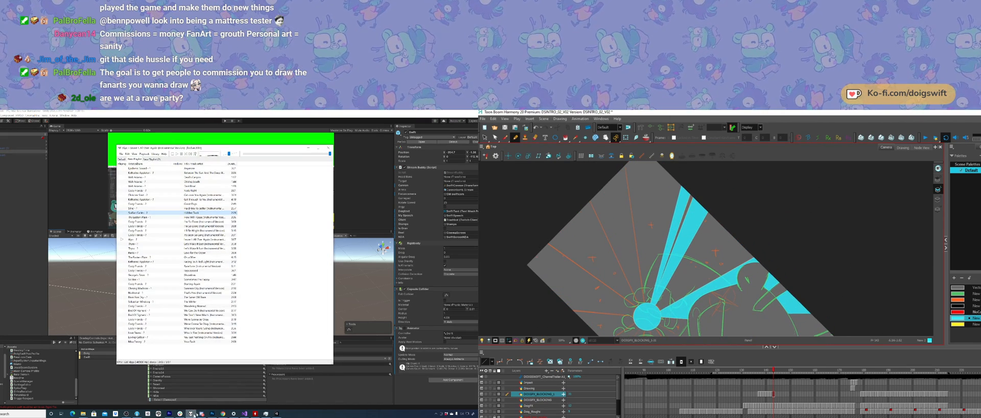
{"action": "left_click", "coordinate": [130, 239]}
{"action": "key", "text": "Delete"}
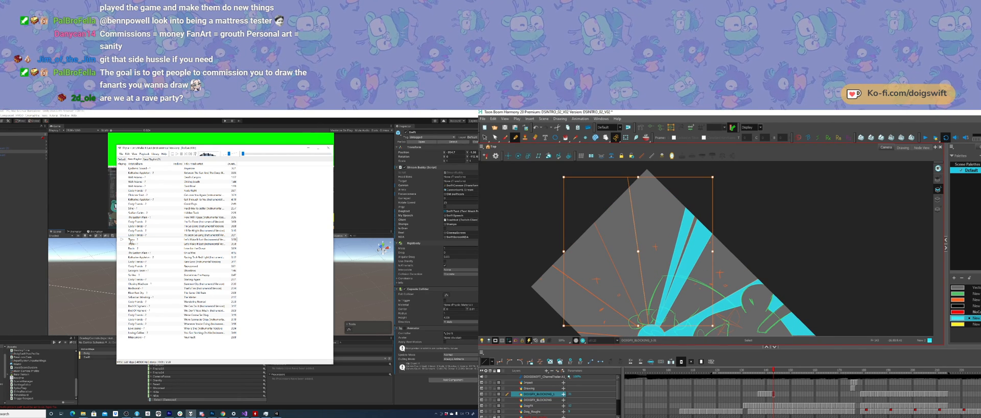
{"action": "left_click", "coordinate": [308, 148]}
Step: Outline a wide burst ray from the centre circle toward the drawing's upper-left corner and fill it with cyan
{"action": "mouse_move", "coordinate": [618, 188]}
{"action": "left_mouse_down", "text": "shift"}
{"action": "mouse_move", "coordinate": [580, 237]}
{"action": "mouse_move", "coordinate": [635, 311]}
{"action": "mouse_move", "coordinate": [666, 334]}
{"action": "mouse_move", "coordinate": [680, 292]}
{"action": "mouse_move", "coordinate": [680, 303]}
{"action": "mouse_move", "coordinate": [702, 309]}
{"action": "left_mouse_up", "text": "shift"}
{"action": "left_click", "coordinate": [565, 137]}
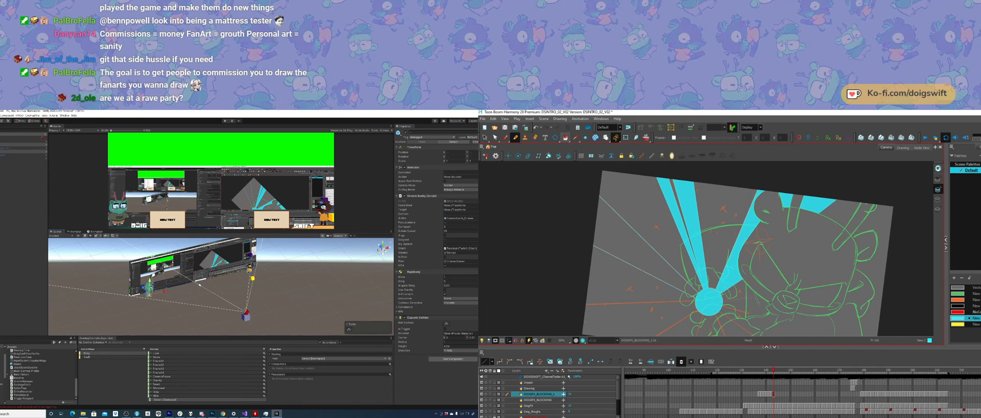
{"action": "left_click_drag", "start_coordinate": [620, 193], "coordinate": [615, 226]}
{"action": "left_click_drag", "start_coordinate": [630, 297], "coordinate": [609, 263]}
{"action": "left_click_drag", "start_coordinate": [609, 263], "coordinate": [613, 296], "text": "ctrl+alt"}
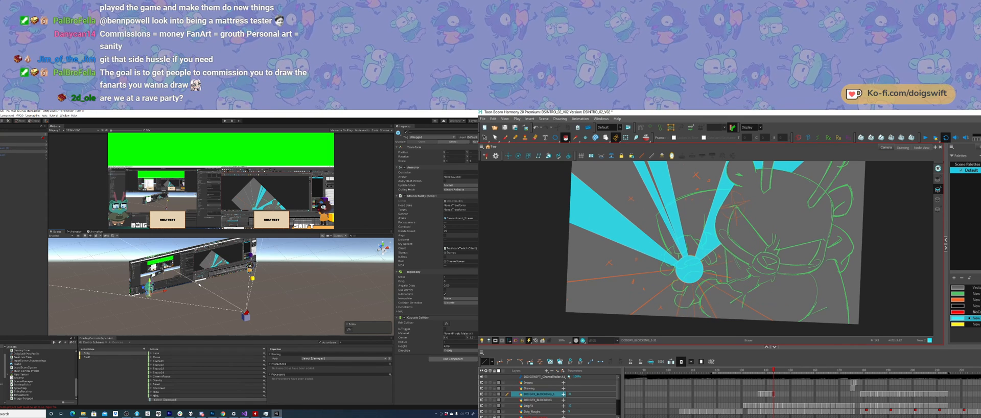
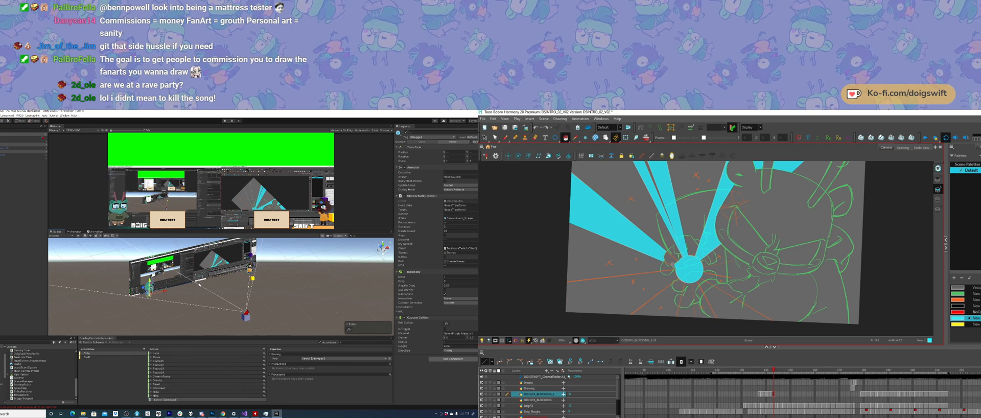
Step: Select the virtual camera in the Unity scene and nudge it slightly closer into place in front of the video screens
{"action": "left_click_drag", "start_coordinate": [703, 279], "coordinate": [711, 266]}
{"action": "left_click_drag", "start_coordinate": [246, 310], "coordinate": [242, 293], "text": "alt"}
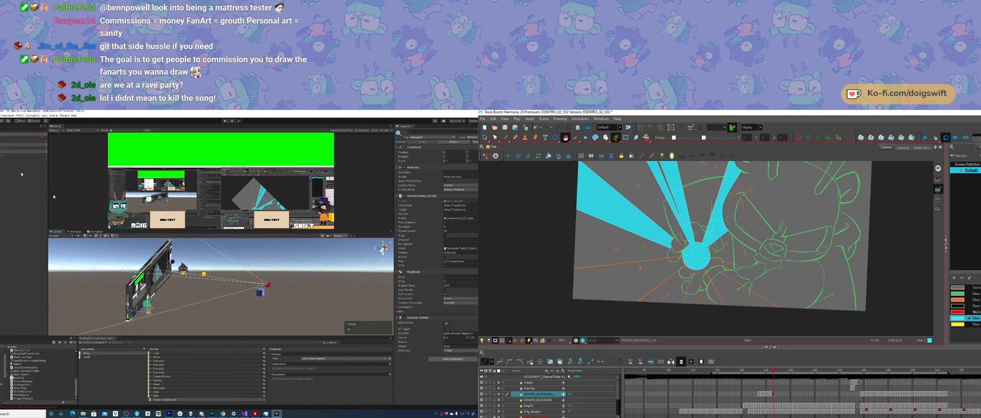
{"action": "left_click", "coordinate": [2, 220]}
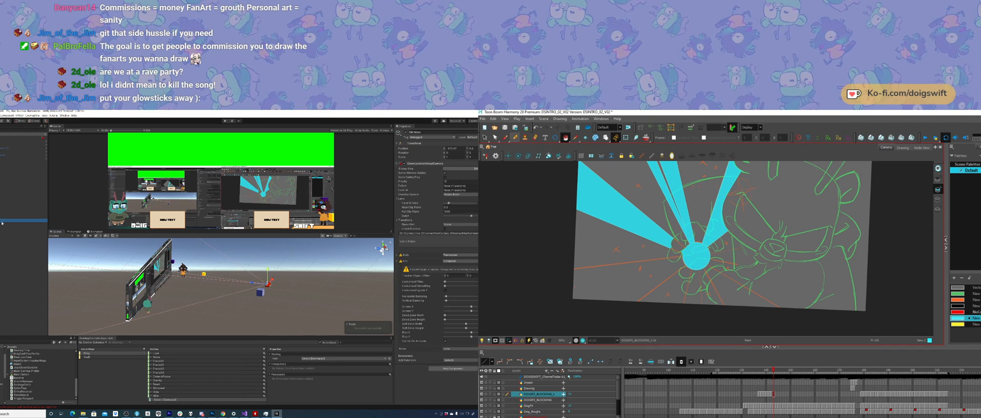
{"action": "left_click_drag", "start_coordinate": [679, 276], "coordinate": [699, 285], "text": "ctrl+alt"}
{"action": "left_click_drag", "start_coordinate": [267, 271], "coordinate": [268, 270]}
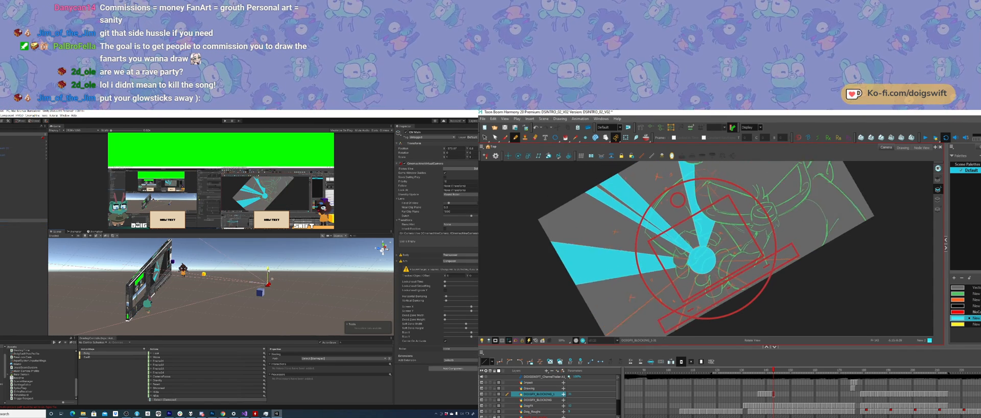
{"action": "left_click_drag", "start_coordinate": [699, 284], "coordinate": [709, 286], "text": "ctrl+alt"}
{"action": "left_click_drag", "start_coordinate": [268, 270], "coordinate": [268, 269]}
{"action": "left_click_drag", "start_coordinate": [709, 286], "coordinate": [727, 249]}
{"action": "left_click_drag", "start_coordinate": [269, 269], "coordinate": [268, 270]}
{"action": "left_click_drag", "start_coordinate": [727, 249], "coordinate": [737, 230]}
{"action": "left_click_drag", "start_coordinate": [268, 270], "coordinate": [267, 268]}
Step: Draw the first edge line of a new ray from the centre circle past the drawing's lower-left edge in Harmony
{"action": "left_click_drag", "start_coordinate": [723, 222], "coordinate": [682, 296]}
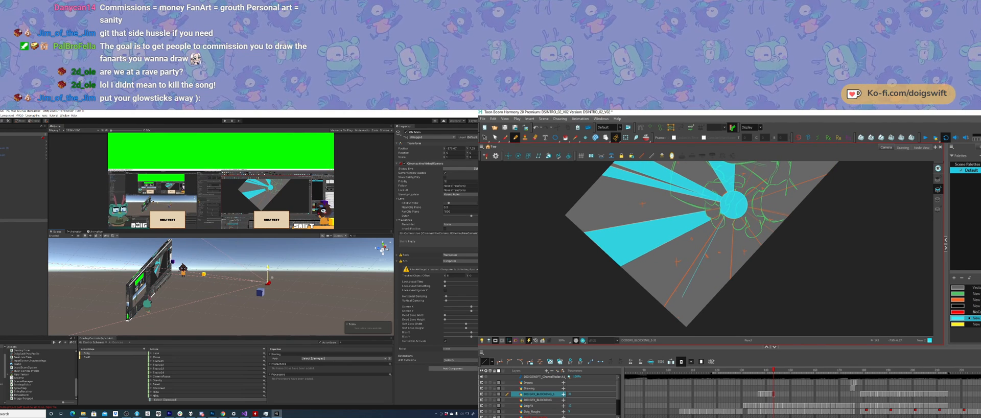
{"action": "key", "text": "ctrl+z"}
{"action": "left_click_drag", "start_coordinate": [723, 220], "coordinate": [646, 333], "text": "shift"}
{"action": "left_click_drag", "start_coordinate": [190, 289], "coordinate": [177, 330], "text": "alt"}
{"action": "mouse_move", "coordinate": [646, 333]}
{"action": "left_mouse_down", "text": "shift"}
{"action": "mouse_move", "coordinate": [681, 335]}
{"action": "mouse_move", "coordinate": [676, 317]}
{"action": "mouse_move", "coordinate": [731, 275]}
{"action": "left_mouse_up", "text": "shift"}
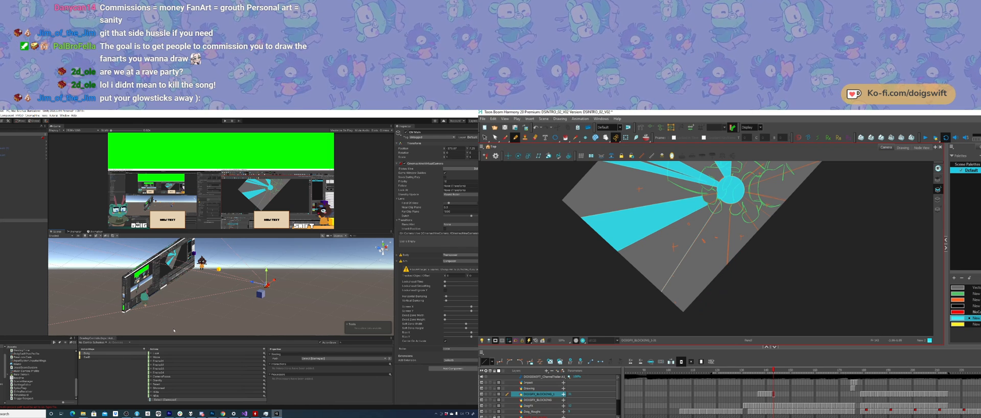
Step: Draw the second edge line of the lower-left ray from the centre circle past the drawing's bottom edge and select the stroke
{"action": "left_click_drag", "start_coordinate": [730, 205], "coordinate": [726, 316], "text": "shift"}
{"action": "left_click_drag", "start_coordinate": [189, 298], "coordinate": [177, 305], "text": "alt"}
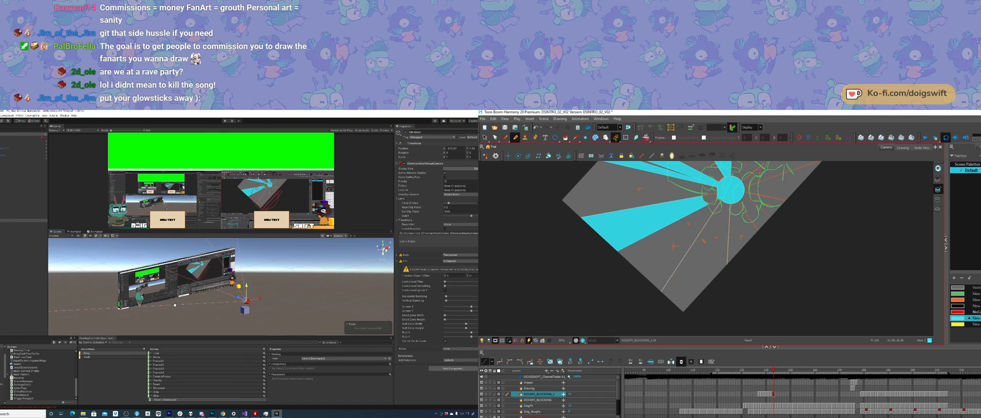
{"action": "left_click_drag", "start_coordinate": [742, 254], "coordinate": [733, 272], "text": "ctrl+alt"}
{"action": "left_click_drag", "start_coordinate": [177, 304], "coordinate": [179, 307], "text": "alt"}
{"action": "left_click", "coordinate": [715, 274], "text": "ctrl"}
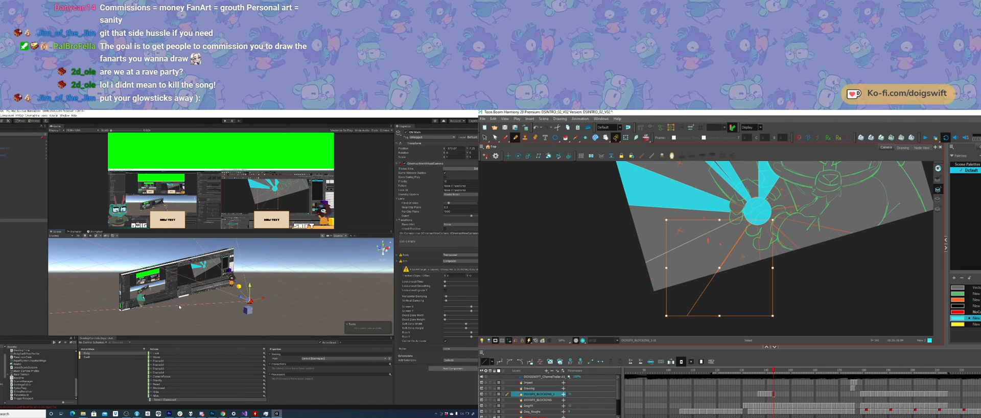
{"action": "key", "text": "ctrl"}
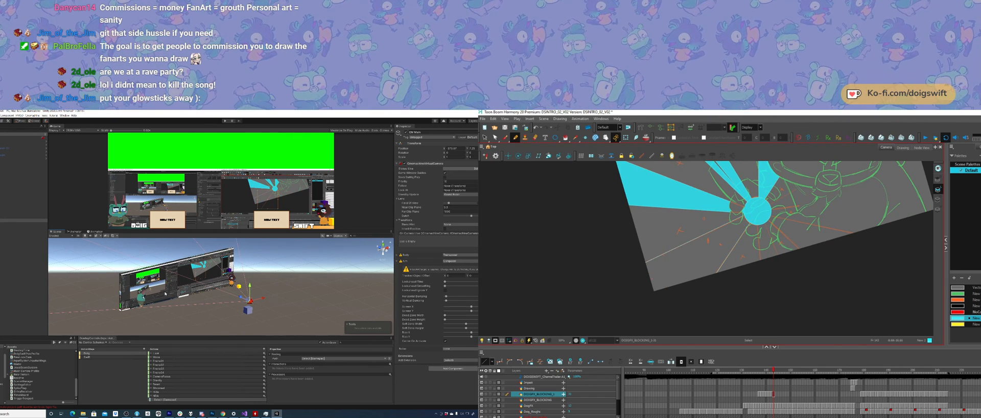
{"action": "key", "text": "ctrl+alt"}
{"action": "left_click_drag", "start_coordinate": [694, 318], "coordinate": [698, 316], "text": "ctrl+alt"}
Step: Select both video screens together in the Unity scene and nudge them slightly
{"action": "left_click", "coordinate": [158, 288]}
{"action": "key", "text": "ctrl"}
{"action": "left_click", "coordinate": [202, 264], "text": "shift"}
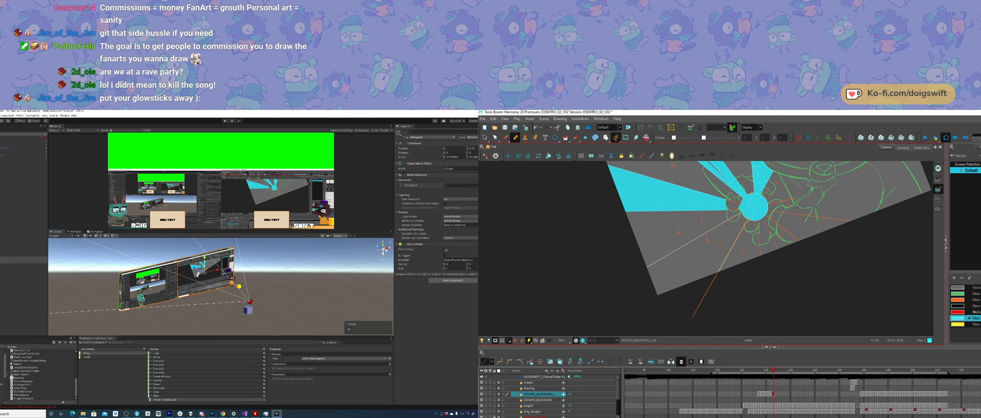
{"action": "key", "text": "ctrl"}
{"action": "left_click_drag", "start_coordinate": [204, 259], "coordinate": [204, 256]}
{"action": "left_click_drag", "start_coordinate": [666, 253], "coordinate": [674, 272], "text": "ctrl+alt"}
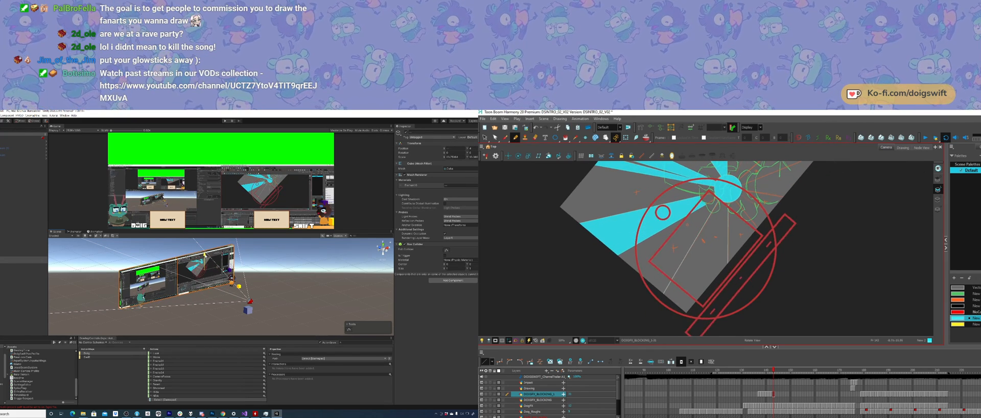
{"action": "left_click_drag", "start_coordinate": [205, 256], "coordinate": [204, 257]}
{"action": "key", "text": "ctrl"}
{"action": "key", "text": "ctrl"}
Step: Select and adjust the edge lines of the lower-left ray where they run past the drawing's edge in Harmony
{"action": "left_click_drag", "start_coordinate": [767, 248], "coordinate": [750, 291], "text": "ctrl+alt"}
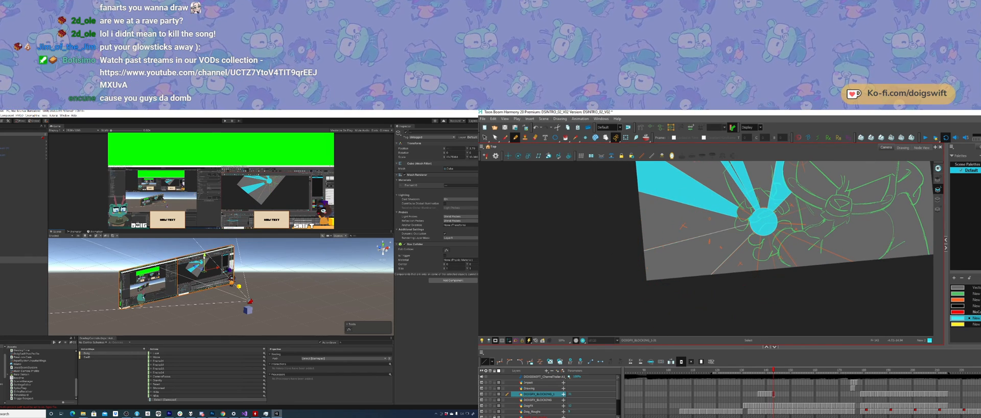
{"action": "left_click", "coordinate": [639, 252]}
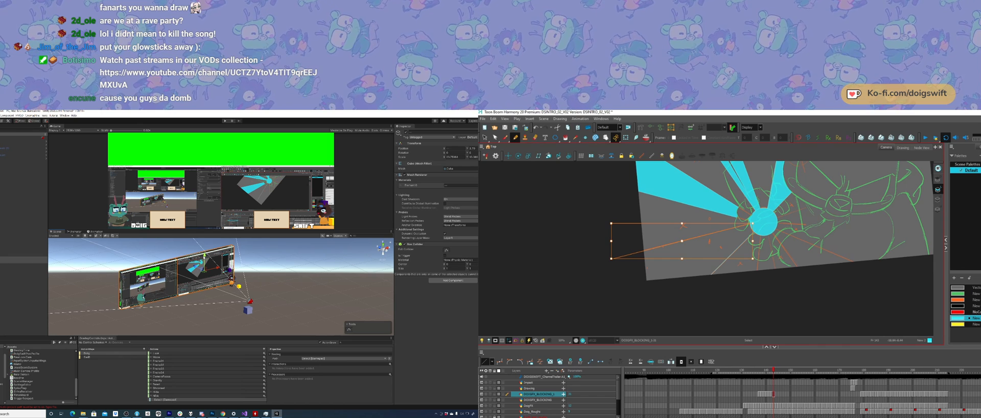
{"action": "left_click", "coordinate": [618, 247]}
{"action": "left_click", "coordinate": [638, 252]}
{"action": "left_click", "coordinate": [625, 282]}
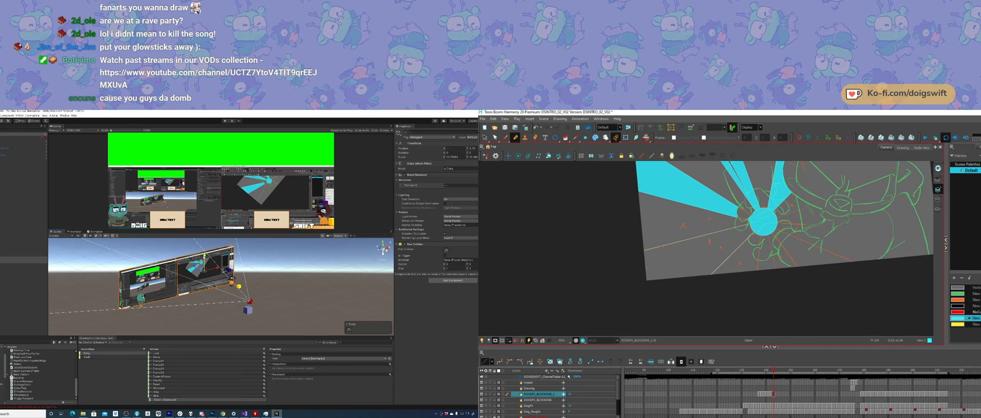
{"action": "left_click_drag", "start_coordinate": [714, 270], "coordinate": [710, 271], "text": "ctrl+alt"}
{"action": "left_click_drag", "start_coordinate": [641, 241], "coordinate": [622, 255]}
{"action": "left_click", "coordinate": [622, 254]}
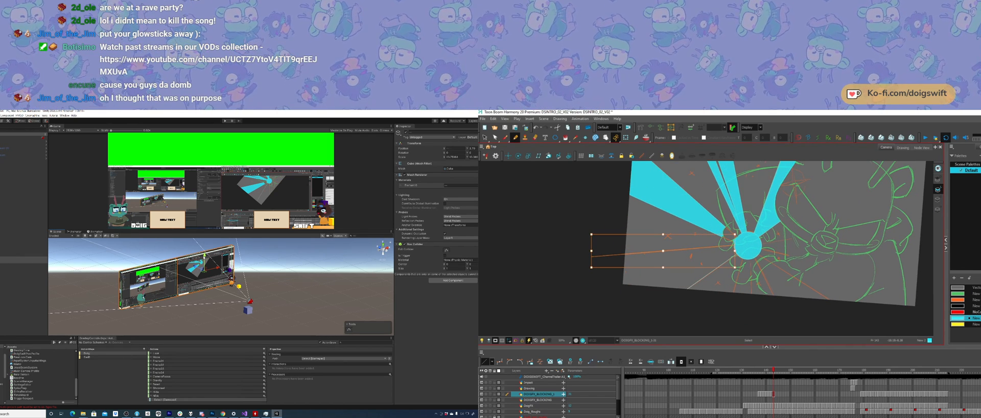
{"action": "left_click", "coordinate": [592, 256]}
{"action": "left_click", "coordinate": [588, 278]}
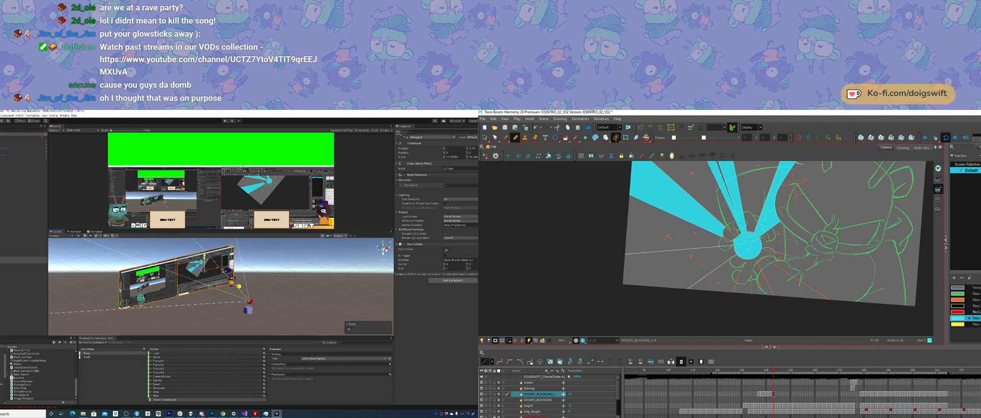
Step: Close off the ray at the drawing's lower-left corner and fill it with cyan
{"action": "left_click_drag", "start_coordinate": [710, 277], "coordinate": [689, 285]}
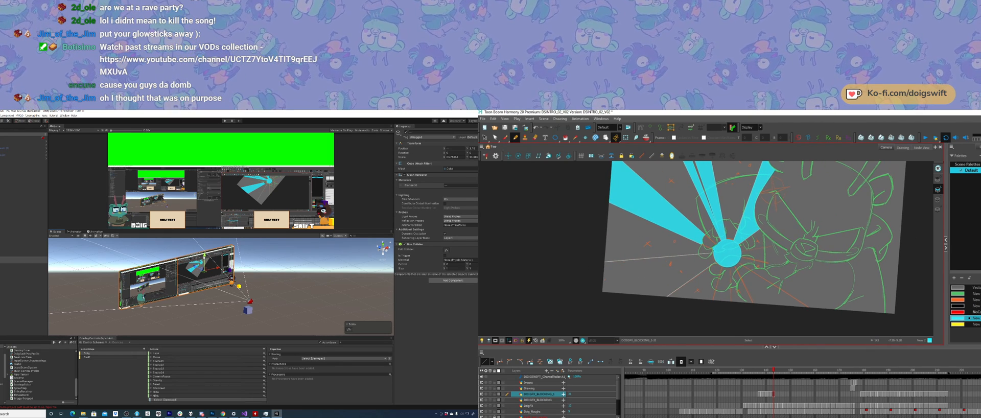
{"action": "left_click", "coordinate": [668, 295]}
{"action": "left_click_drag", "start_coordinate": [675, 310], "coordinate": [652, 261], "text": "ctrl+alt"}
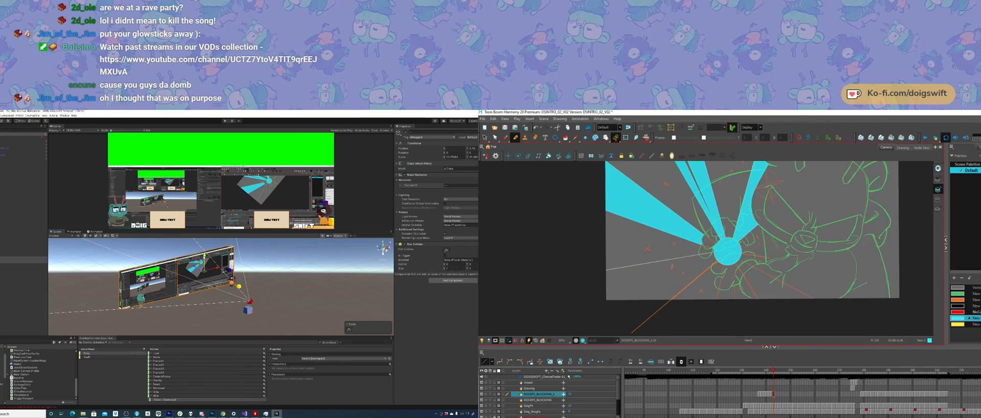
{"action": "key", "text": "alt+i"}
{"action": "left_click", "coordinate": [663, 280]}
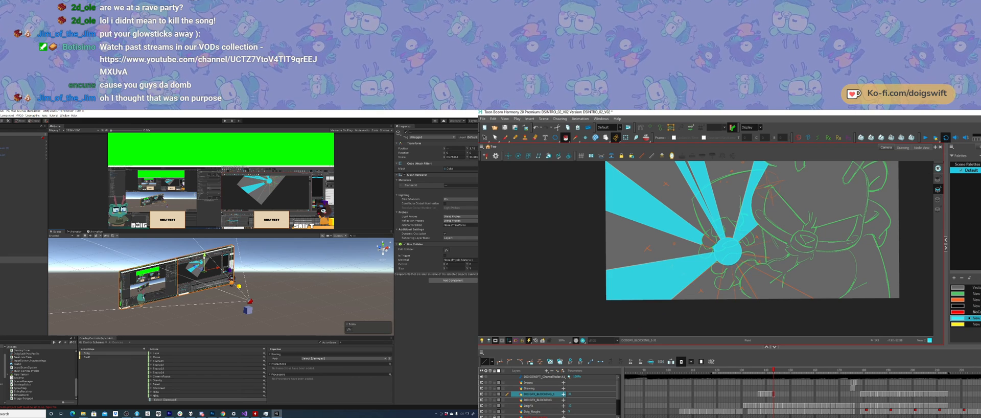
Step: Draw the two edge lines of a narrow ray running down from the centre circle past the drawing's bottom edge
{"action": "left_click_drag", "start_coordinate": [712, 296], "coordinate": [711, 296]}
{"action": "left_click_drag", "start_coordinate": [794, 266], "coordinate": [759, 267]}
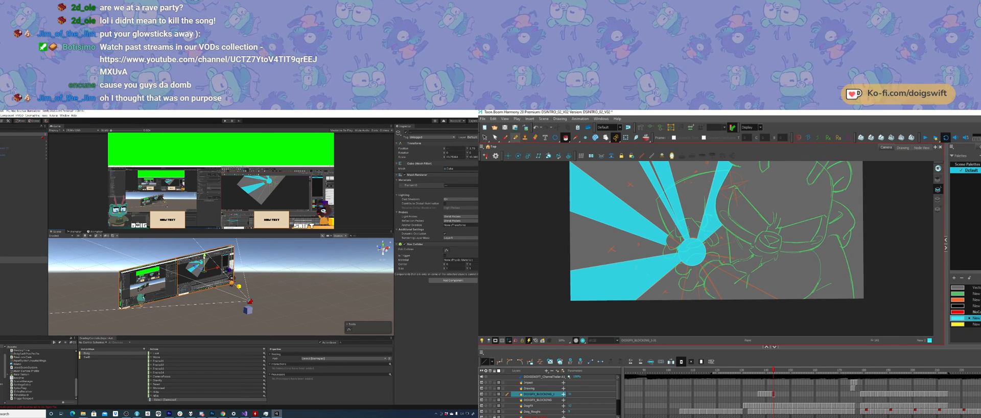
{"action": "mouse_move", "coordinate": [698, 265]}
{"action": "left_mouse_down"}
{"action": "mouse_move", "coordinate": [695, 222]}
{"action": "mouse_move", "coordinate": [666, 321]}
{"action": "left_mouse_up"}
{"action": "key", "text": "alt+slash"}
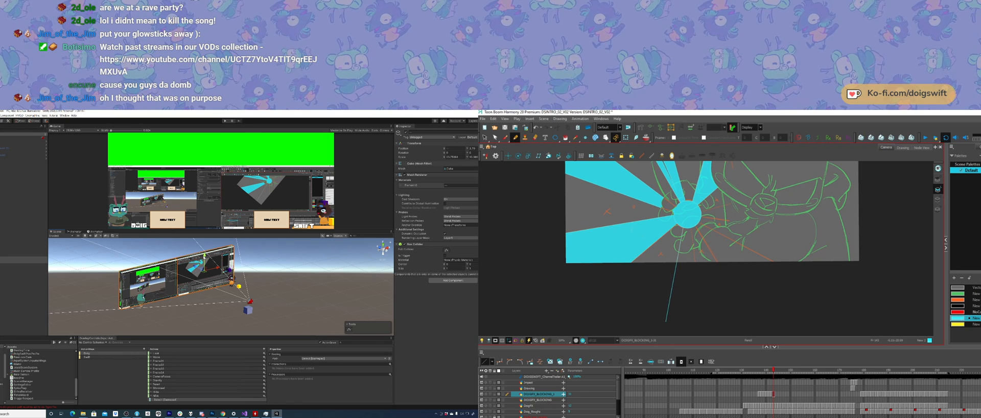
{"action": "key", "text": "ctrl+z"}
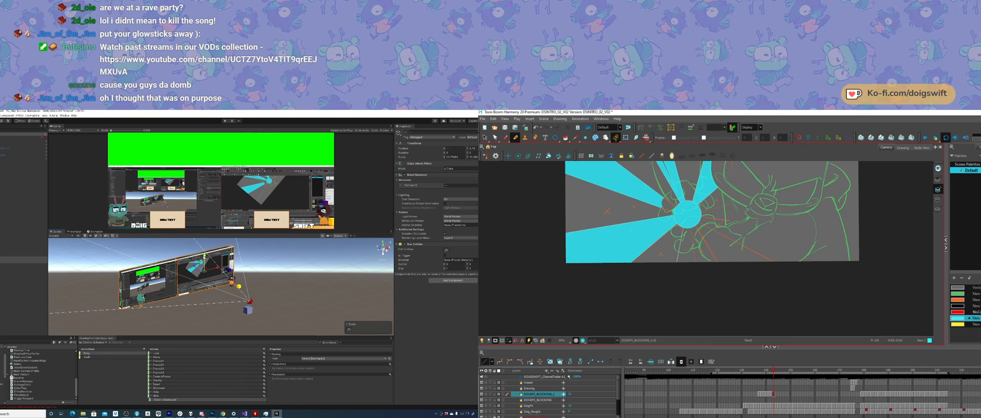
{"action": "left_click_drag", "start_coordinate": [689, 229], "coordinate": [700, 317]}
{"action": "key", "text": "ctrl+z"}
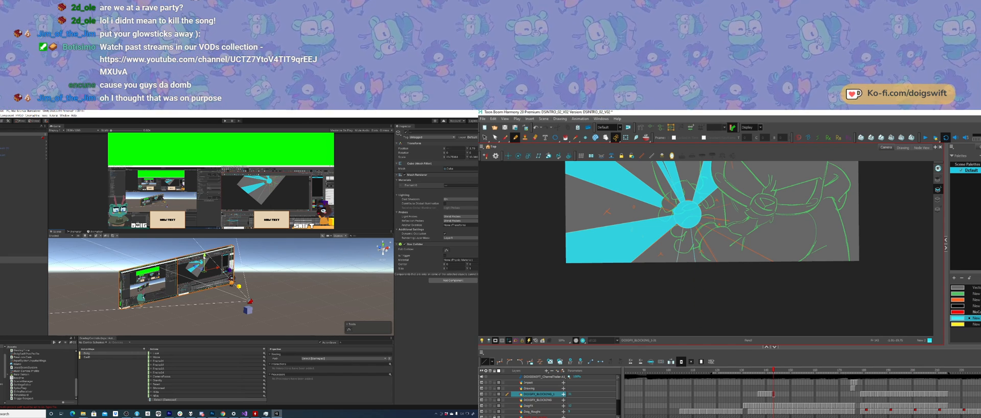
{"action": "left_click_drag", "start_coordinate": [700, 254], "coordinate": [711, 288]}
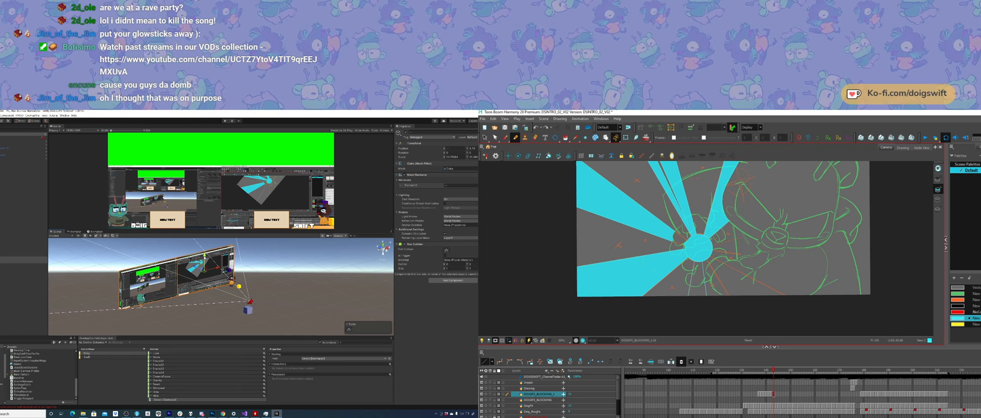
Step: Deselect the video screens in the Unity scene, and fill the narrow downward ray in Harmony with cyan
{"action": "left_click_drag", "start_coordinate": [206, 249], "coordinate": [208, 293], "text": "alt"}
{"action": "left_click", "coordinate": [155, 324]}
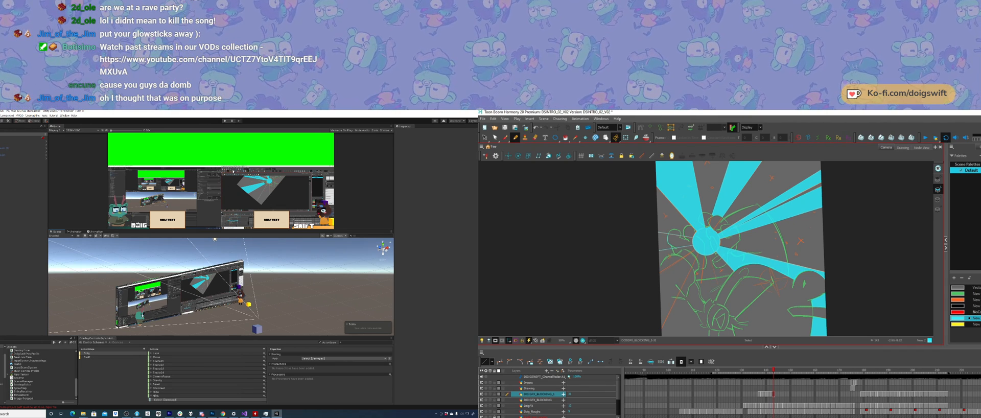
{"action": "left_click_drag", "start_coordinate": [686, 309], "coordinate": [796, 288], "text": "ctrl+alt"}
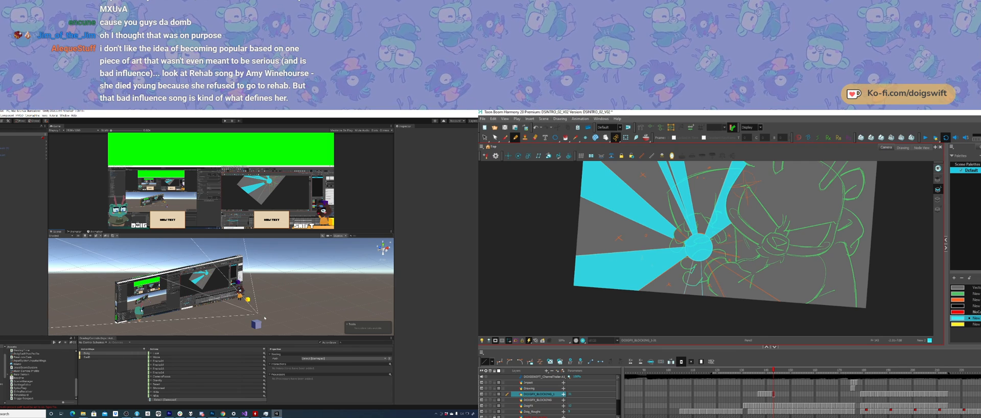
{"action": "left_click_drag", "start_coordinate": [701, 285], "coordinate": [707, 286], "text": "ctrl+alt"}
{"action": "key", "text": "alt+i"}
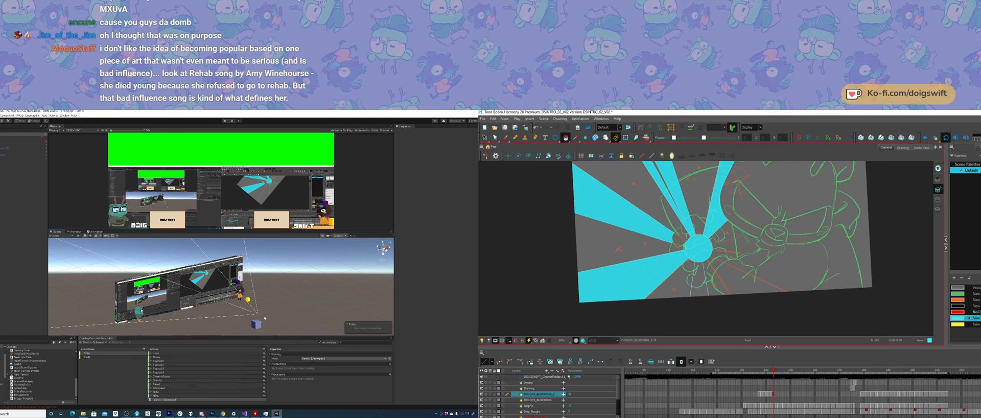
{"action": "left_click", "coordinate": [699, 279]}
{"action": "key", "text": "ctrl+z"}
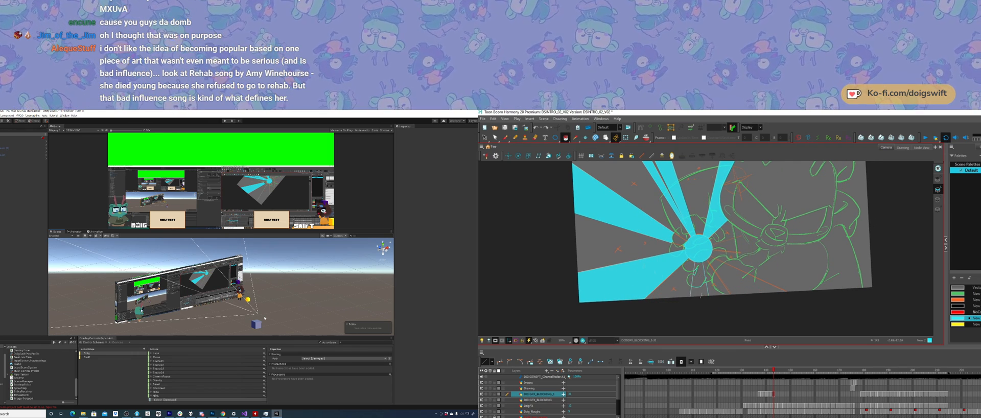
{"action": "left_click", "coordinate": [699, 291]}
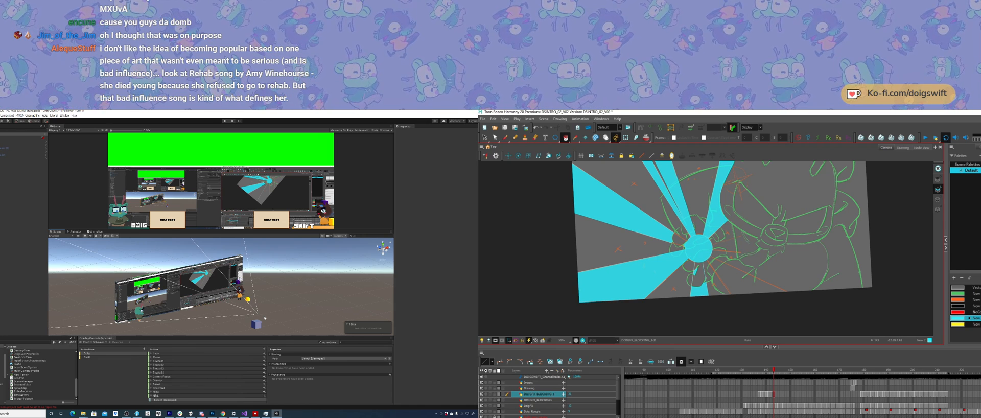
Step: Erase the part of the cyan centre circle that overlaps the character's hand
{"action": "left_click_drag", "start_coordinate": [264, 318], "coordinate": [273, 315], "text": "alt"}
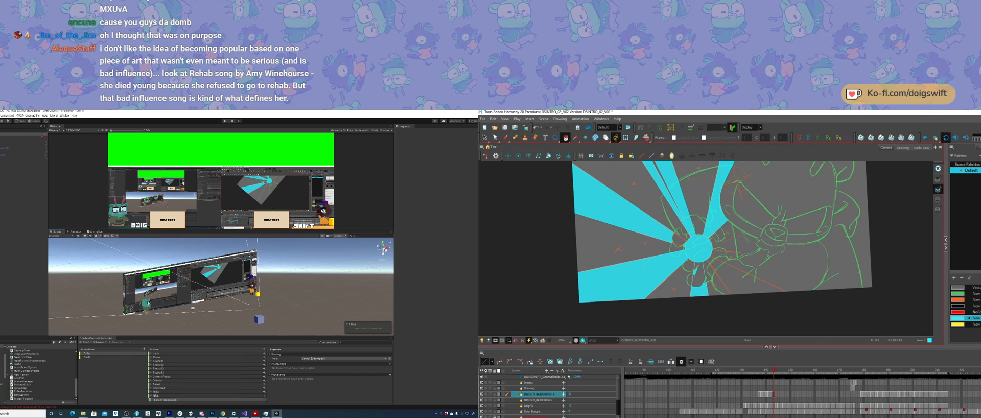
{"action": "mouse_move", "coordinate": [192, 307]}
{"action": "left_mouse_down", "text": "alt"}
{"action": "mouse_move", "coordinate": [159, 301]}
{"action": "mouse_move", "coordinate": [192, 313]}
{"action": "left_mouse_up", "text": "alt"}
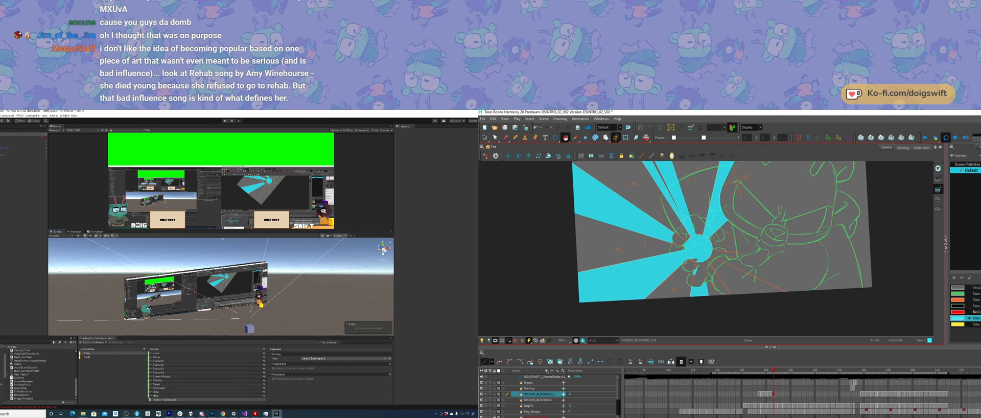
{"action": "left_click", "coordinate": [0, 116]}
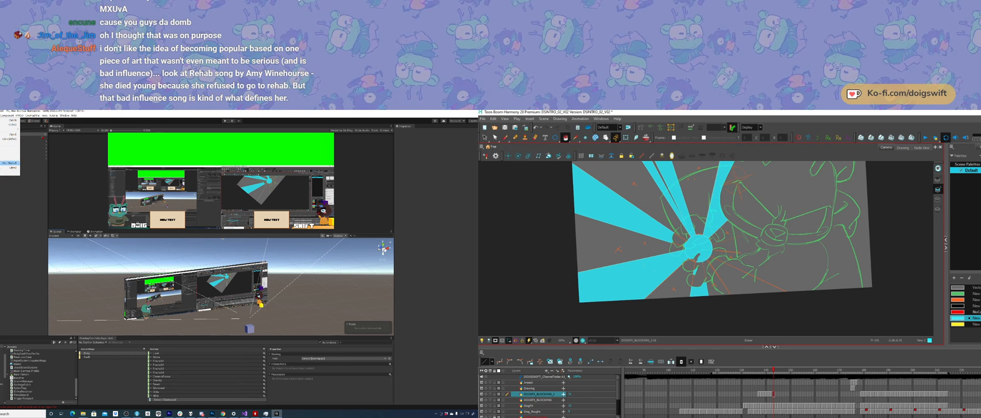
{"action": "left_click_drag", "start_coordinate": [698, 256], "coordinate": [709, 255]}
{"action": "left_click", "coordinate": [99, 290]}
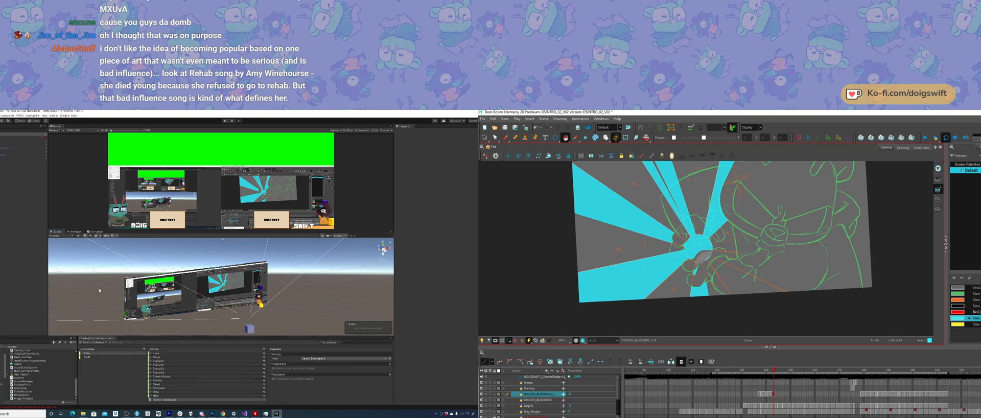
Step: Build and run the Unity project, and reposition the Harmony drawing around the centre circle
{"action": "left_click", "coordinate": [2, 115]}
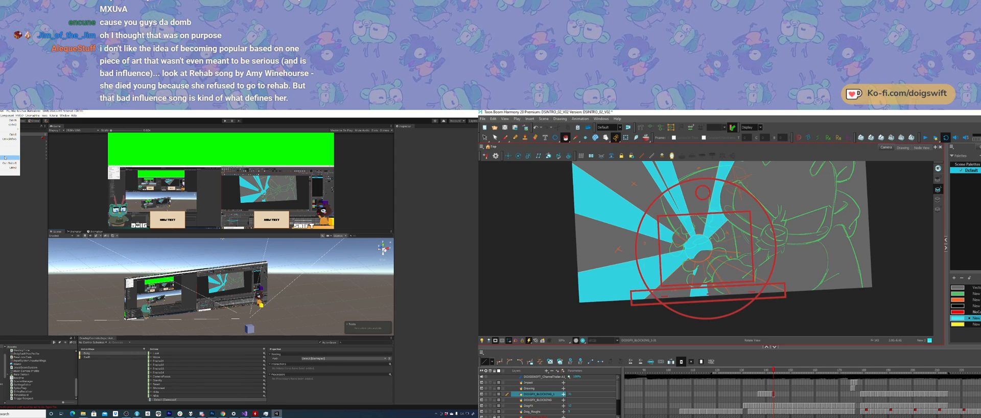
{"action": "left_click_drag", "start_coordinate": [766, 225], "coordinate": [767, 227], "text": "ctrl+alt"}
{"action": "left_click_drag", "start_coordinate": [756, 224], "coordinate": [750, 260]}
{"action": "left_click", "coordinate": [5, 163]}
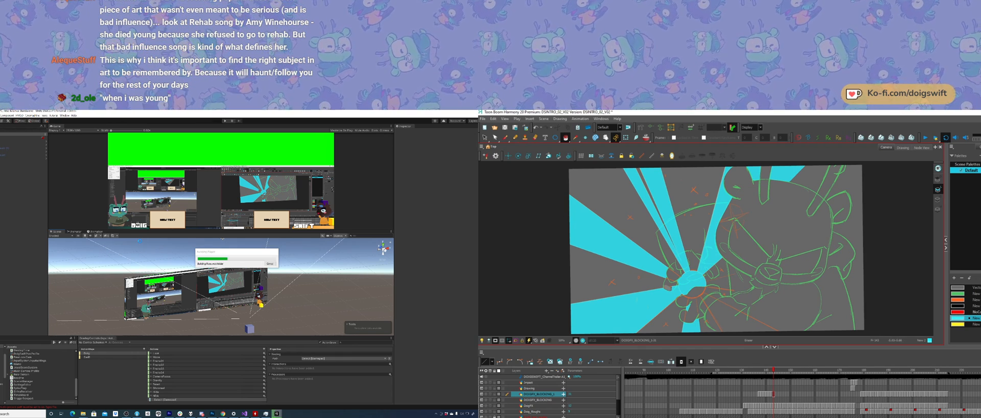
{"action": "left_click_drag", "start_coordinate": [636, 270], "coordinate": [641, 212], "text": "ctrl+alt"}
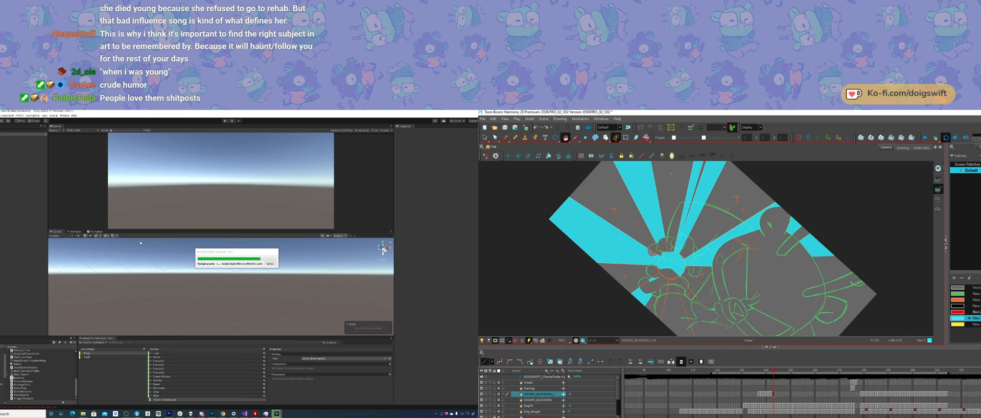
Step: Erase more of the cyan centre circle where it covers the character's hands, and close the running Unity build
{"action": "left_click_drag", "start_coordinate": [654, 252], "coordinate": [657, 250]}
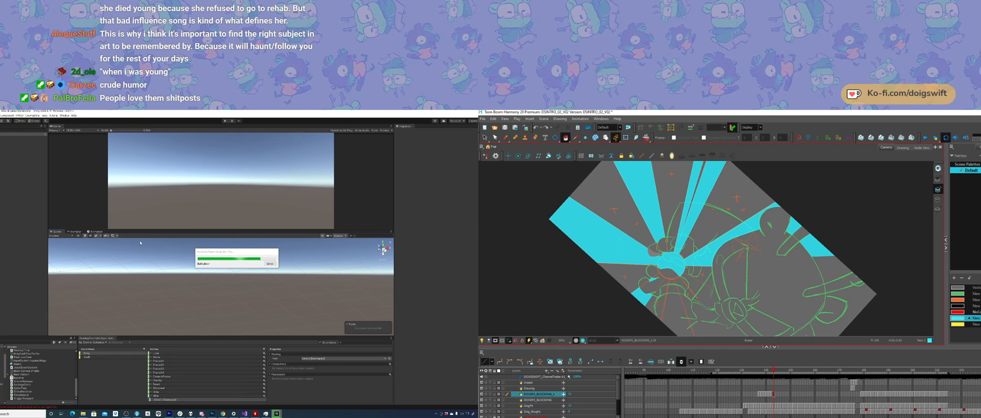
{"action": "left_click_drag", "start_coordinate": [641, 217], "coordinate": [634, 259], "text": "ctrl+alt"}
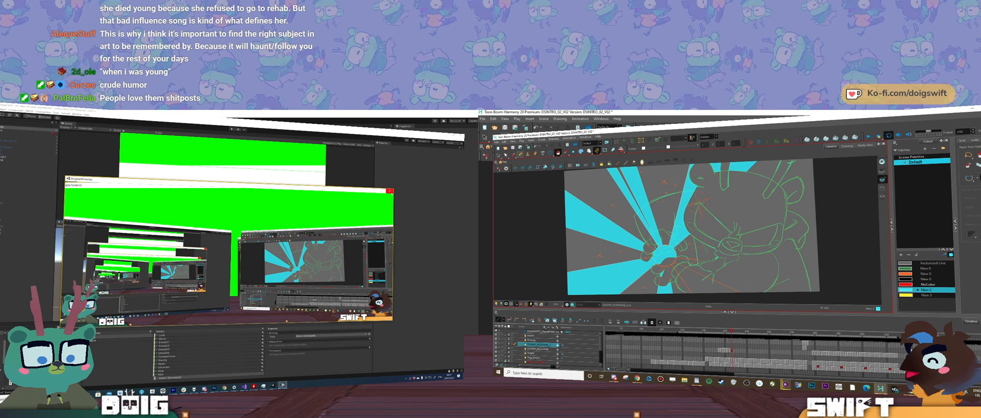
{"action": "key", "text": "alt+slash"}
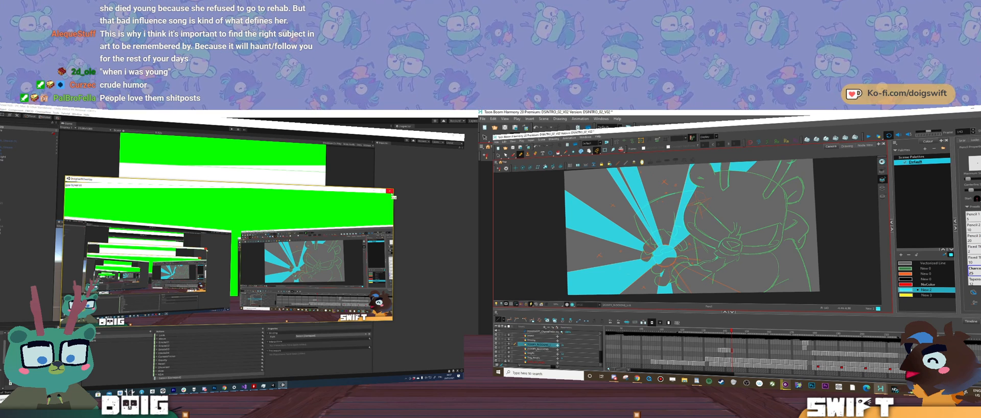
{"action": "left_click", "coordinate": [390, 191]}
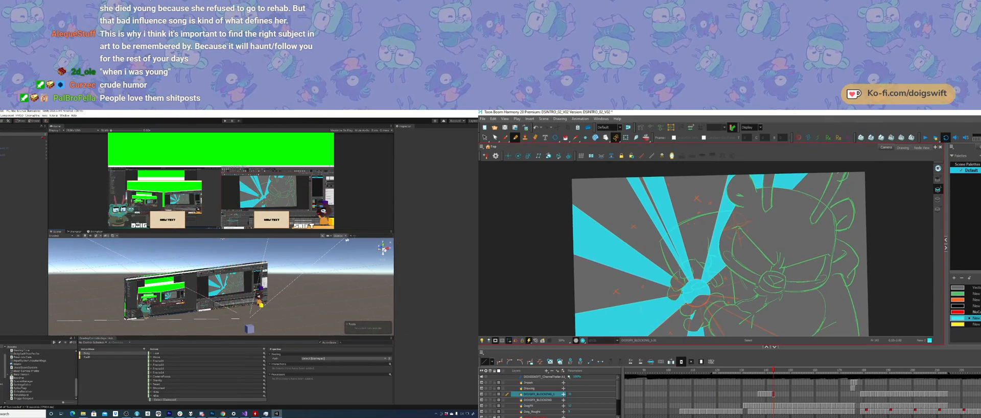
Step: Compare the current burst ray drawing with its neighbouring frames in Harmony
{"action": "key", "text": "comma"}
{"action": "key", "text": "period"}
{"action": "key", "text": "comma"}
{"action": "key", "text": "period"}
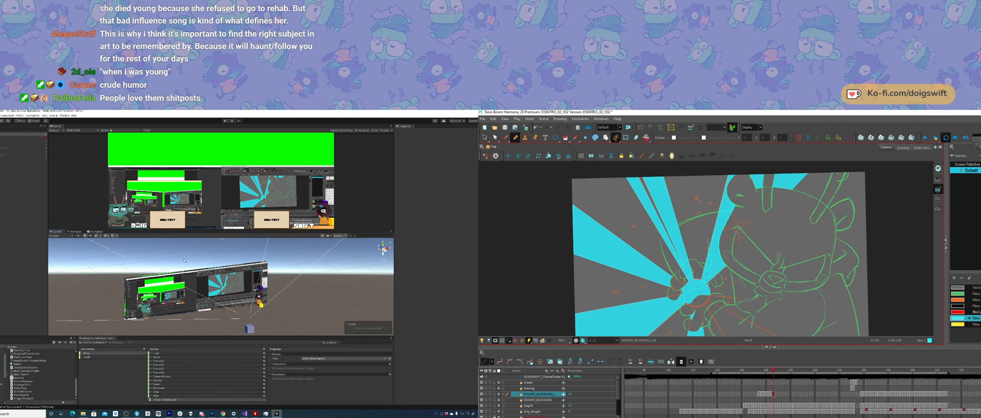
{"action": "key", "text": "comma"}
{"action": "key", "text": "period"}
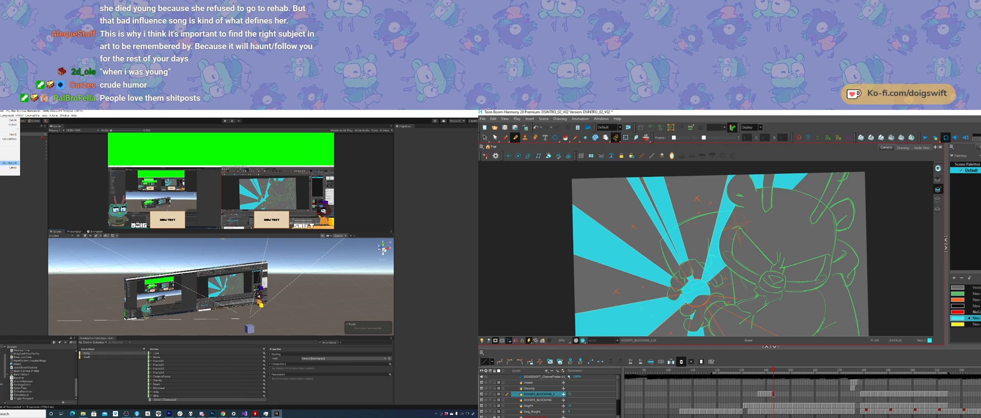
{"action": "key", "text": "comma"}
Step: Add the open Unity scene to the build list and exclude the previously listed scene
{"action": "left_click", "coordinate": [10, 162]}
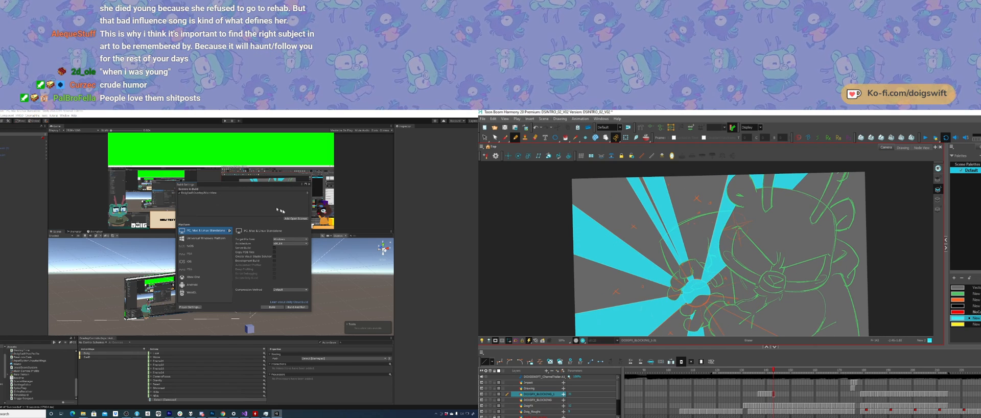
{"action": "left_click", "coordinate": [295, 218]}
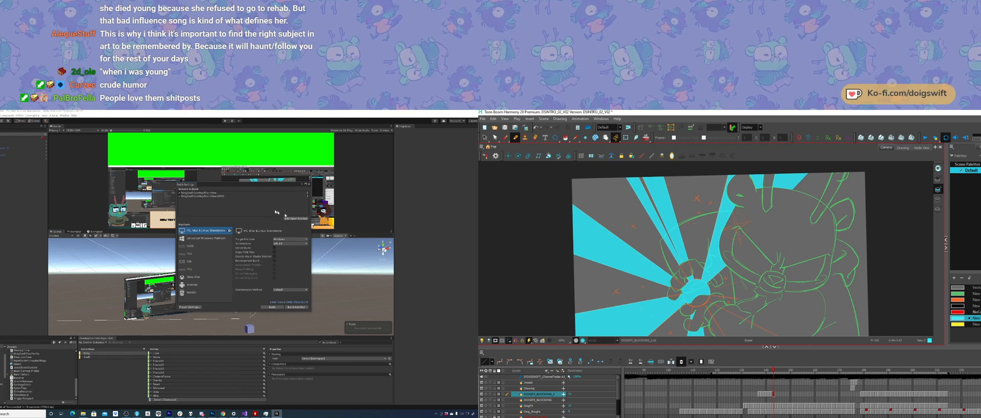
{"action": "left_click", "coordinate": [199, 193]}
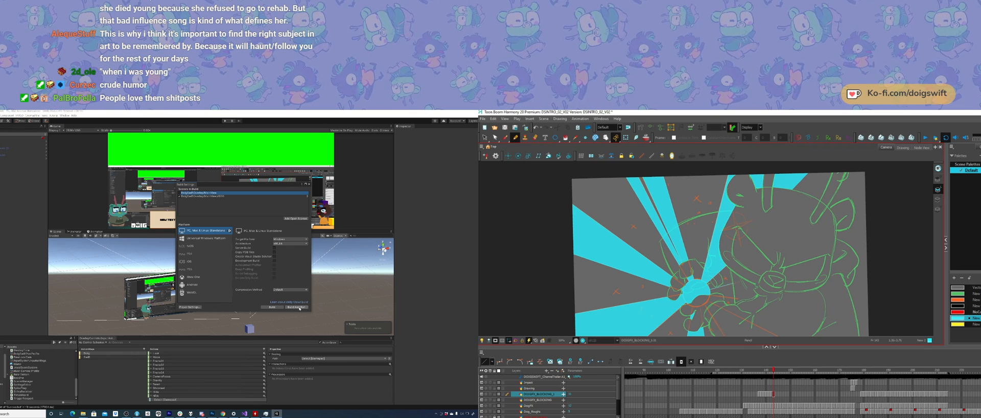
Step: Build and run the Unity project, choosing the builds folder from one directory level up as the destination
{"action": "left_click", "coordinate": [300, 307]}
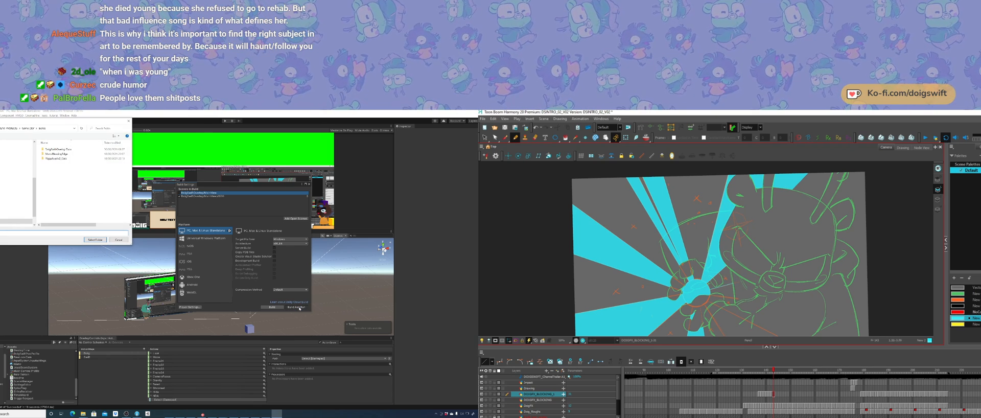
{"action": "left_click", "coordinate": [118, 239]}
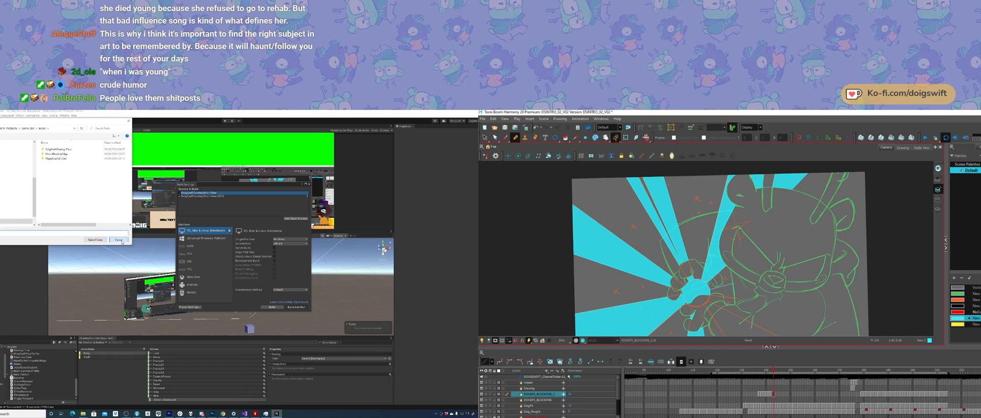
{"action": "left_click", "coordinate": [296, 307]}
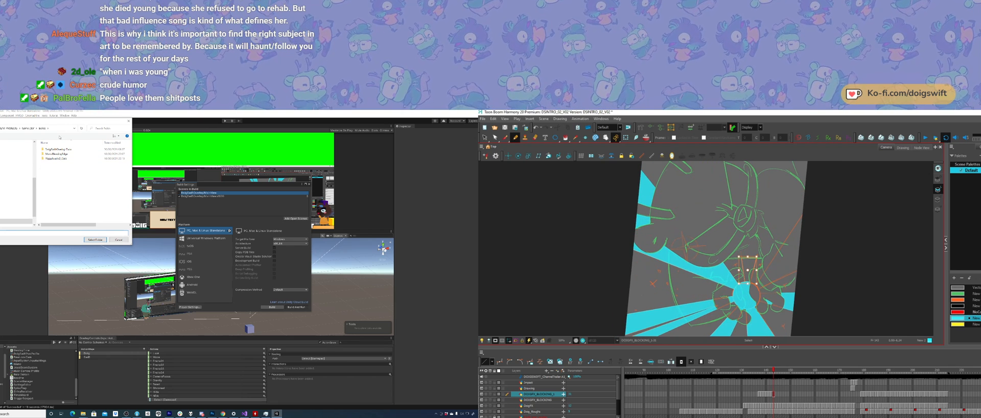
{"action": "key", "text": "Escape"}
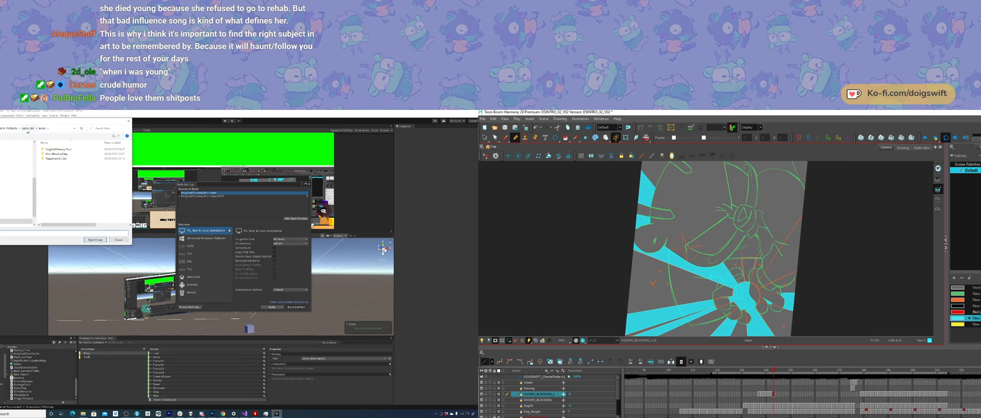
{"action": "left_click", "coordinate": [28, 128]}
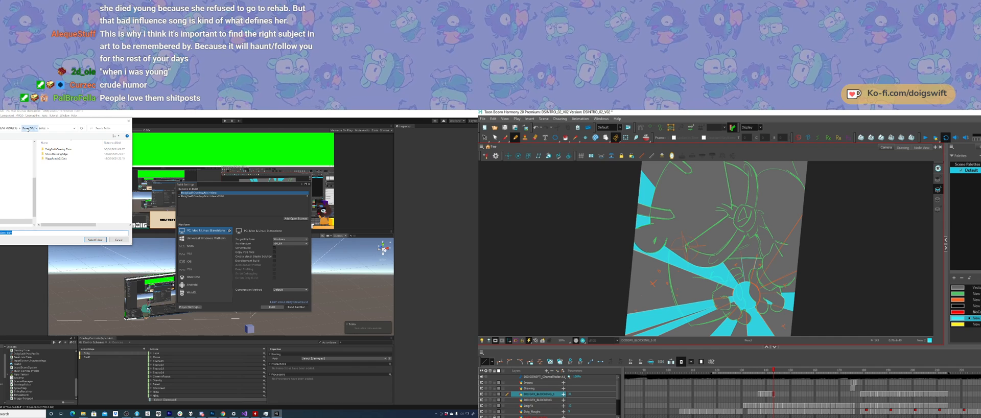
{"action": "left_click", "coordinate": [95, 239]}
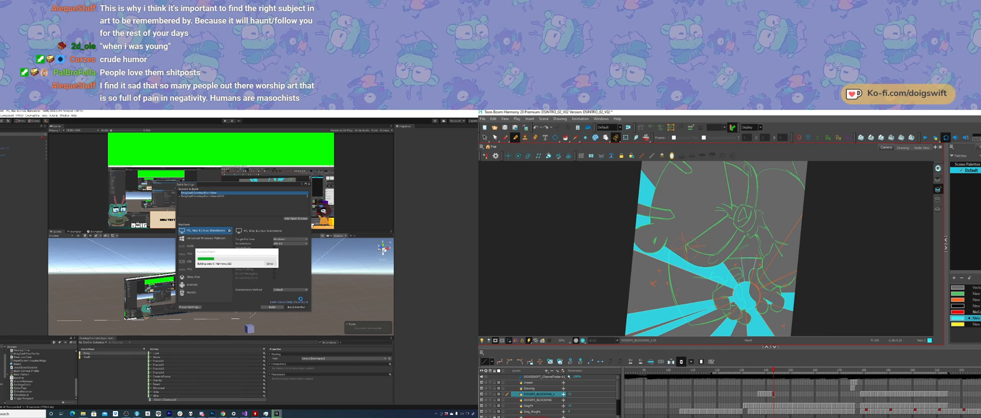
Step: Erase the remaining cyan from the centre of the burst where it overlaps the character's lower hand
{"action": "mouse_move", "coordinate": [763, 285]}
{"action": "left_mouse_down", "text": "ctrl+alt"}
{"action": "mouse_move", "coordinate": [736, 310]}
{"action": "mouse_move", "coordinate": [691, 315]}
{"action": "left_mouse_up", "text": "ctrl+alt"}
{"action": "key", "text": "alt+i"}
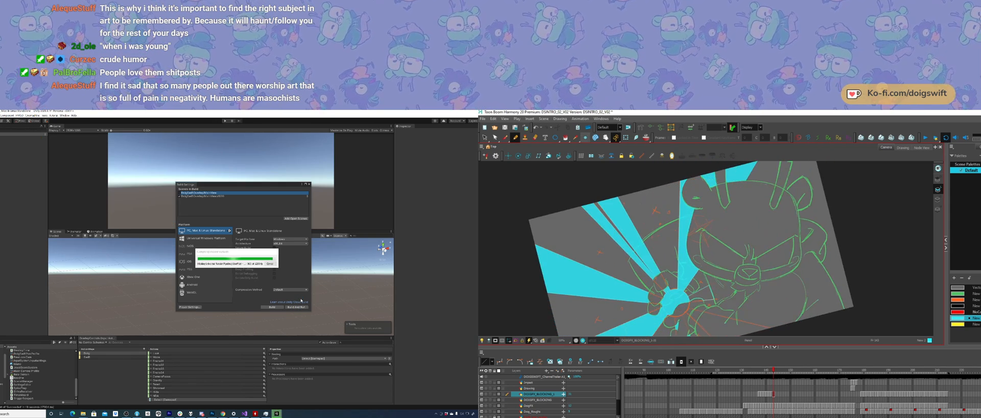
{"action": "left_click", "coordinate": [705, 293]}
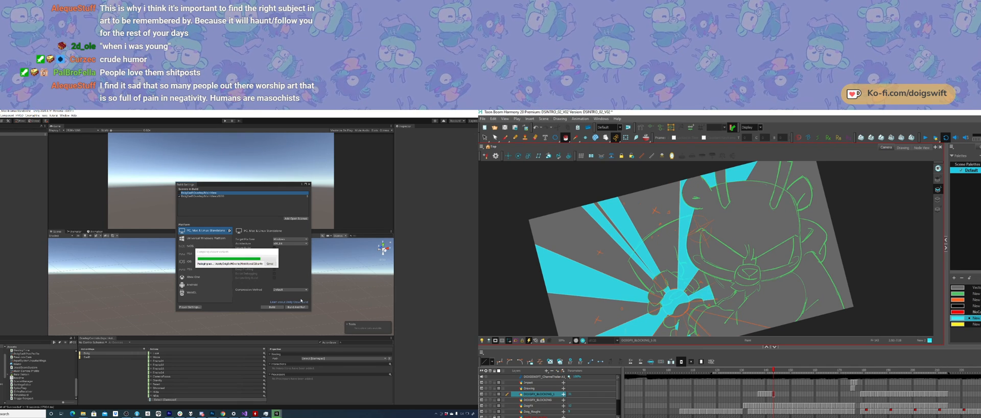
{"action": "left_click_drag", "start_coordinate": [766, 271], "coordinate": [761, 294], "text": "ctrl+alt"}
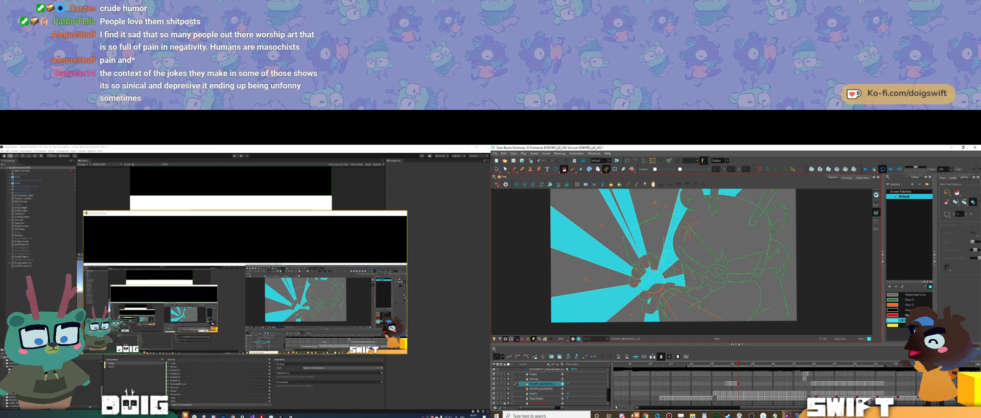
Step: Examine the burst rays in the unrotated Harmony view by stepping back and forth between adjacent drawings
{"action": "left_click", "coordinate": [514, 169]}
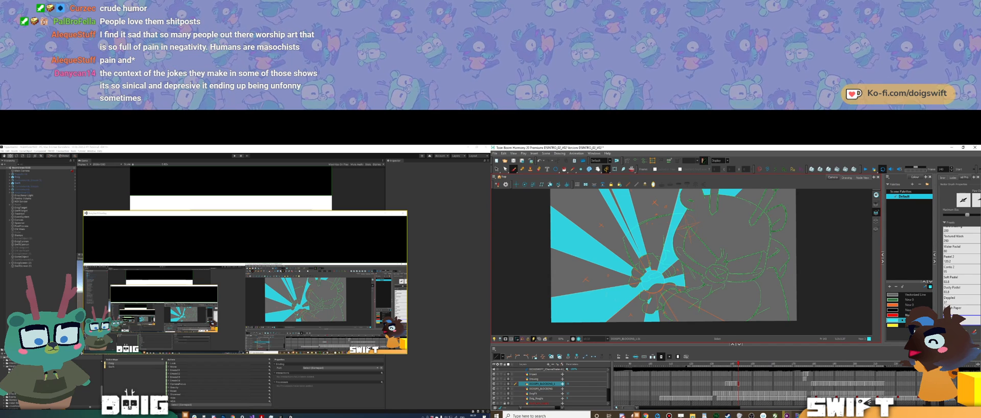
{"action": "mouse_move", "coordinate": [715, 284]}
{"action": "left_mouse_down", "text": "ctrl+alt"}
{"action": "mouse_move", "coordinate": [717, 276]}
{"action": "mouse_move", "coordinate": [726, 295]}
{"action": "left_mouse_up", "text": "ctrl+alt"}
{"action": "key", "text": "shift+x"}
{"action": "key", "text": "f"}
{"action": "key", "text": "g"}
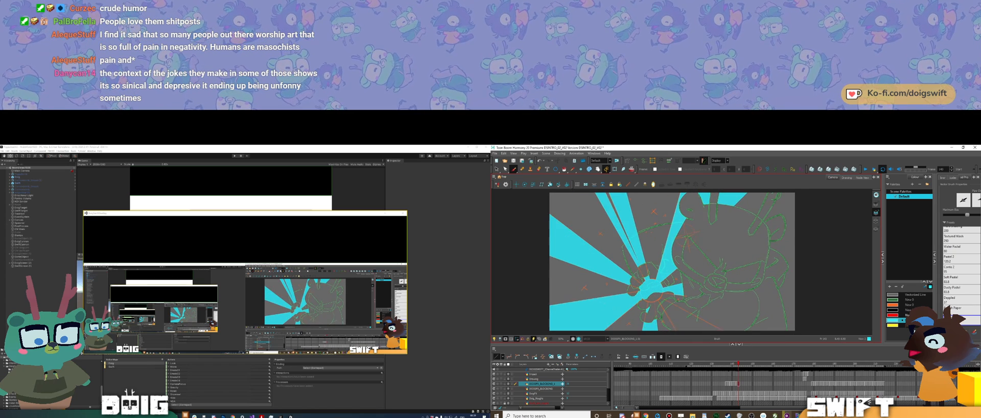
{"action": "key", "text": "f"}
{"action": "key", "text": "g"}
{"action": "key", "text": "f"}
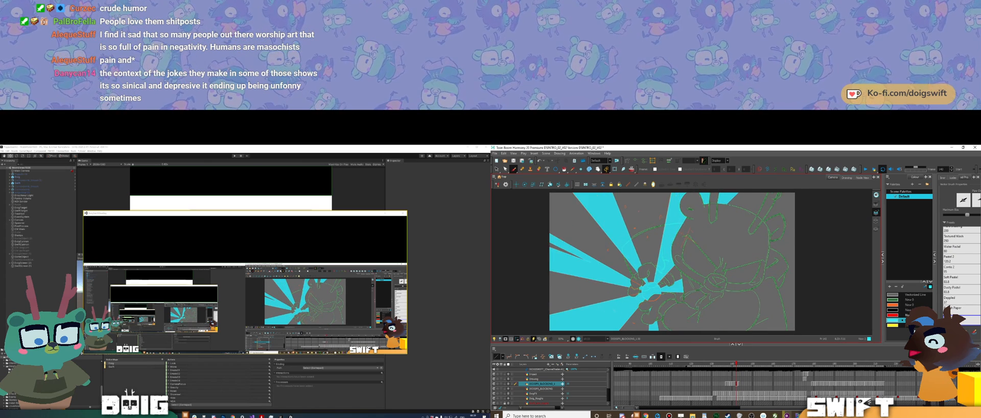
{"action": "key", "text": "g"}
{"action": "key", "text": "f"}
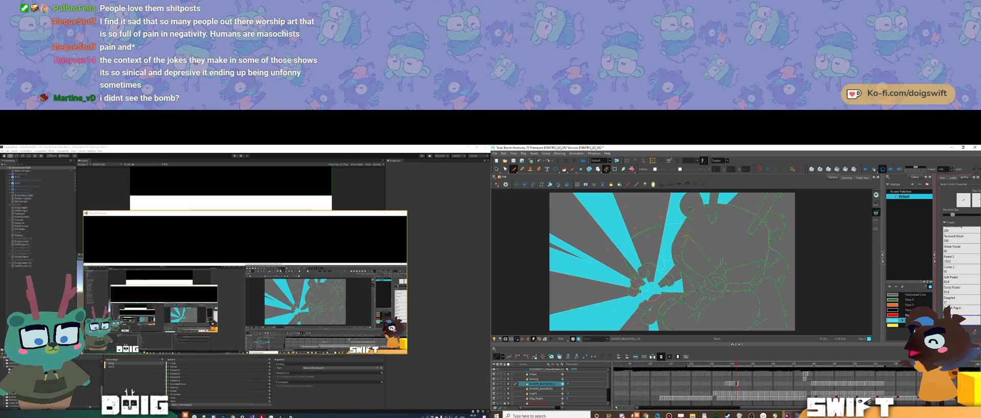
{"action": "left_click", "coordinate": [648, 284]}
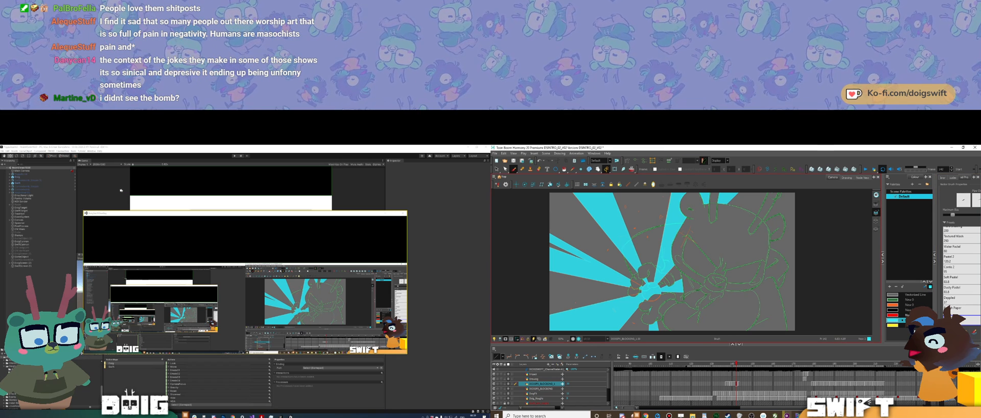
Step: Close Unity's build settings and select the two video screens in the scene
{"action": "left_click", "coordinate": [100, 196]}
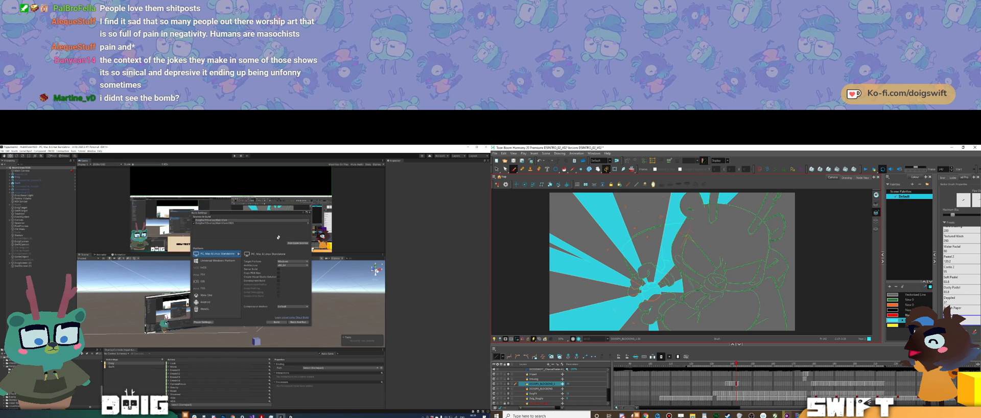
{"action": "left_click", "coordinate": [310, 213]}
{"action": "key", "text": "comma"}
{"action": "key", "text": "period"}
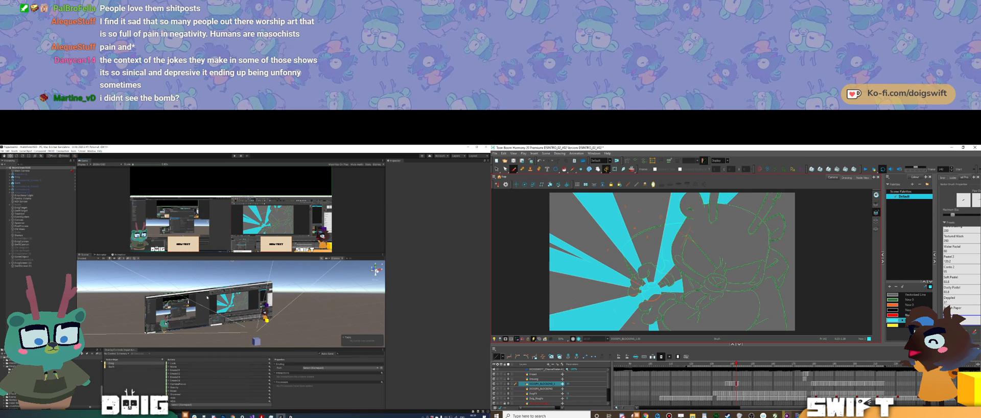
{"action": "left_click", "coordinate": [206, 296]}
{"action": "key", "text": "comma"}
{"action": "key", "text": "period"}
{"action": "left_click", "coordinate": [224, 301], "text": "shift"}
{"action": "left_click_drag", "start_coordinate": [203, 303], "coordinate": [265, 312], "text": "alt"}
Step: Examine the selected video screens from the side in Unity, and check the ray motion across adjacent Harmony frames
{"action": "key", "text": "period"}
{"action": "key", "text": "comma"}
{"action": "key", "text": "period"}
{"action": "key", "text": "comma"}
{"action": "key", "text": "period"}
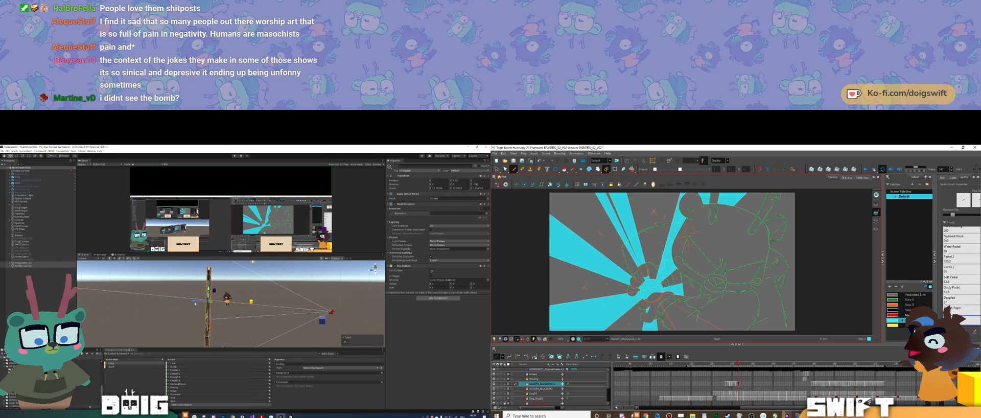
{"action": "key", "text": "comma"}
{"action": "key", "text": "period"}
{"action": "mouse_move", "coordinate": [193, 303]}
{"action": "left_mouse_down"}
{"action": "mouse_move", "coordinate": [202, 303]}
{"action": "mouse_move", "coordinate": [192, 302]}
{"action": "left_mouse_up"}
{"action": "mouse_move", "coordinate": [286, 305]}
{"action": "left_mouse_down", "text": "alt"}
{"action": "mouse_move", "coordinate": [200, 294]}
{"action": "mouse_move", "coordinate": [220, 279]}
{"action": "mouse_move", "coordinate": [192, 290]}
{"action": "mouse_move", "coordinate": [225, 297]}
{"action": "left_mouse_up", "text": "alt"}
{"action": "key", "text": "comma"}
{"action": "key", "text": "period"}
{"action": "key", "text": "comma"}
{"action": "key", "text": "period"}
{"action": "key", "text": "comma"}
{"action": "key", "text": "period"}
Step: Activate the Select tool for the rotated ray drawing in Harmony and save the current work
{"action": "left_click", "coordinate": [497, 169]}
{"action": "key", "text": "comma"}
{"action": "key", "text": "period"}
{"action": "left_click_drag", "start_coordinate": [682, 215], "coordinate": [715, 326], "text": "ctrl+alt"}
{"action": "left_click_drag", "start_coordinate": [213, 298], "coordinate": [182, 304]}
{"action": "key", "text": "ctrl+s"}
{"action": "key", "text": "comma"}
{"action": "key", "text": "period"}
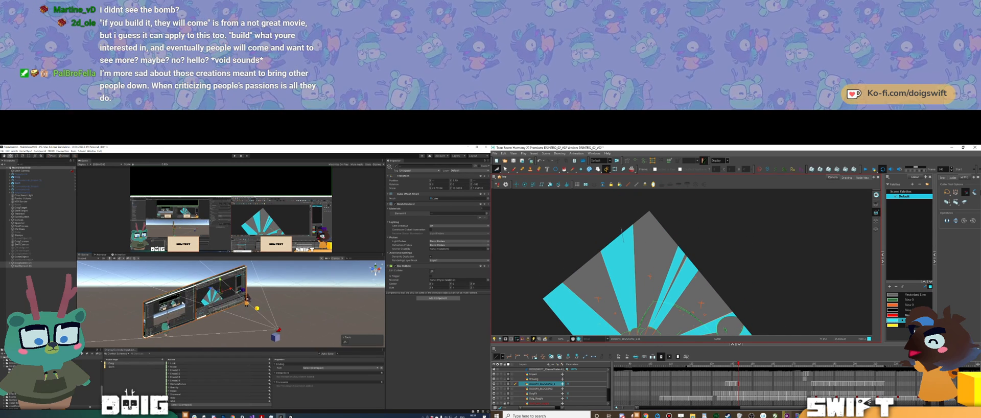
Step: Delete the artwork selected at the outer end of the wide ray near the drawing's corner, and compare the adjacent frames
{"action": "left_click_drag", "start_coordinate": [621, 233], "coordinate": [619, 210]}
{"action": "middle_click_drag", "start_coordinate": [207, 312], "coordinate": [202, 305]}
{"action": "key", "text": "Delete"}
{"action": "key", "text": "comma"}
{"action": "key", "text": "period"}
{"action": "key", "text": "comma"}
{"action": "key", "text": "period"}
{"action": "key", "text": "comma"}
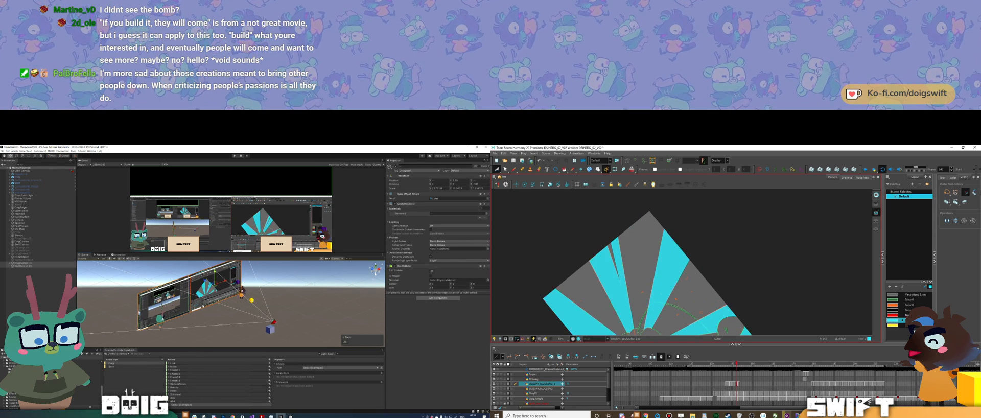
{"action": "key", "text": "period"}
{"action": "key", "text": "comma"}
{"action": "key", "text": "comma"}
{"action": "key", "text": "period"}
{"action": "left_click_drag", "start_coordinate": [168, 305], "coordinate": [223, 302], "text": "alt"}
{"action": "key", "text": "period"}
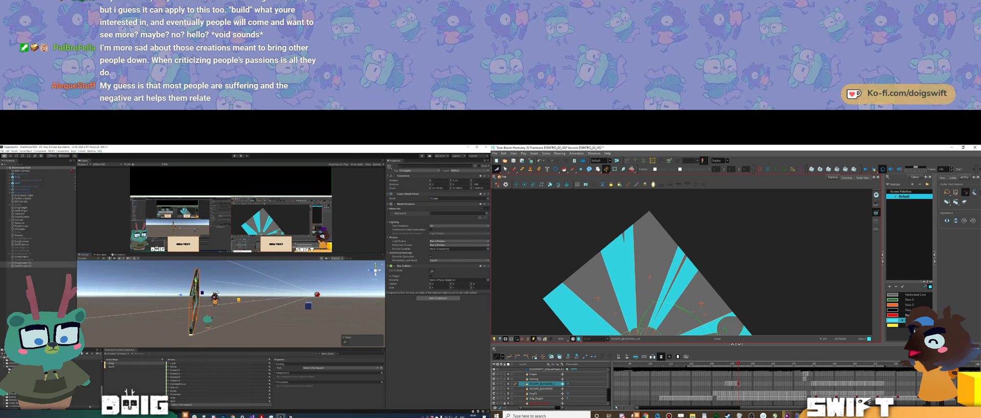
Step: Examine how the wide upper rays differ between consecutive drawings with the whole burst in view
{"action": "left_click_drag", "start_coordinate": [698, 290], "coordinate": [711, 278], "text": "ctrl+alt"}
{"action": "middle_click_drag", "start_coordinate": [711, 284], "coordinate": [700, 240]}
{"action": "key", "text": "comma"}
{"action": "key", "text": "comma"}
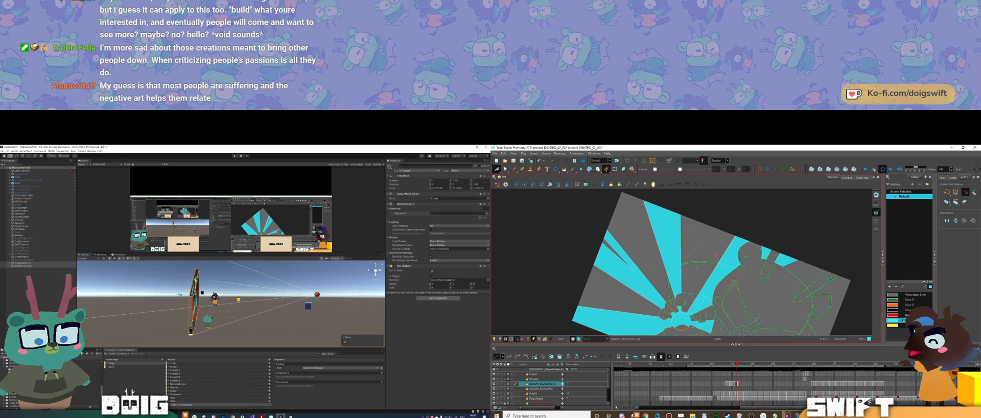
{"action": "key", "text": "comma"}
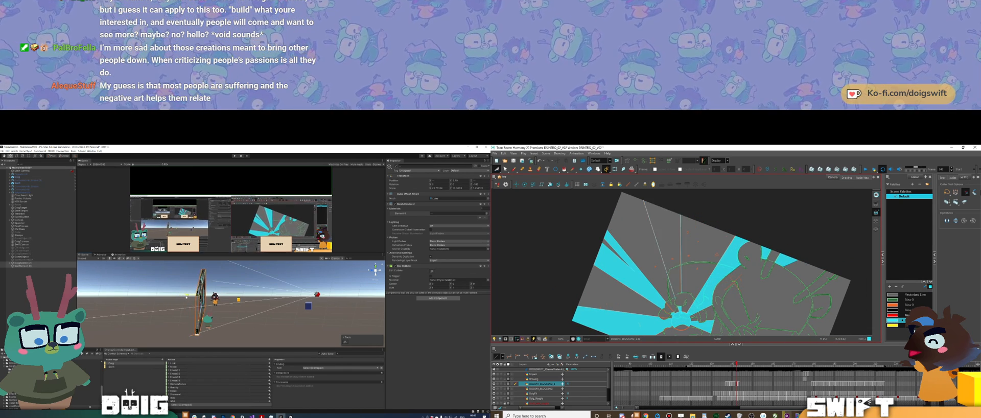
{"action": "key", "text": "period"}
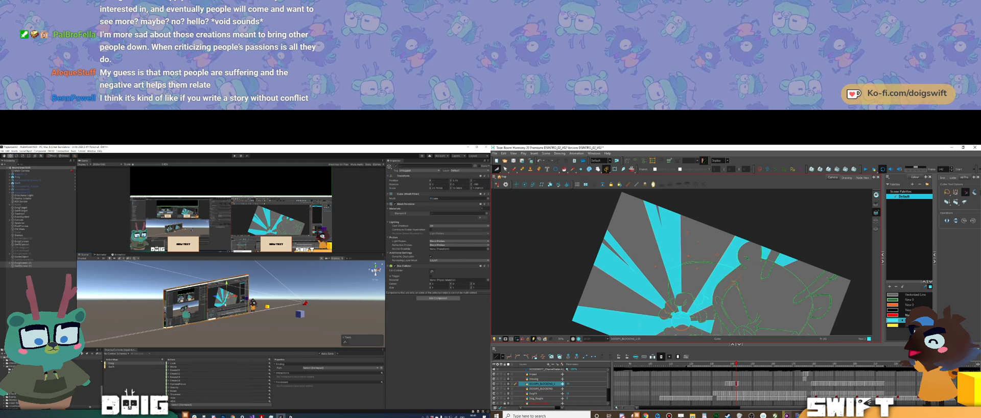
Step: View the Unity video screens edge-on, and review the outer ends of the rays across the neighbouring Harmony frames
{"action": "left_click_drag", "start_coordinate": [221, 275], "coordinate": [281, 282], "text": "alt"}
{"action": "key", "text": "comma"}
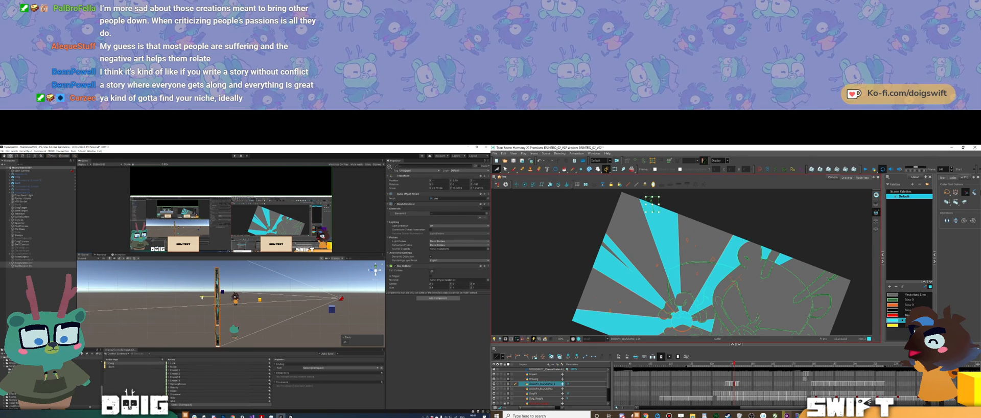
{"action": "key", "text": "period"}
{"action": "key", "text": "comma"}
{"action": "key", "text": "comma"}
{"action": "key", "text": "comma"}
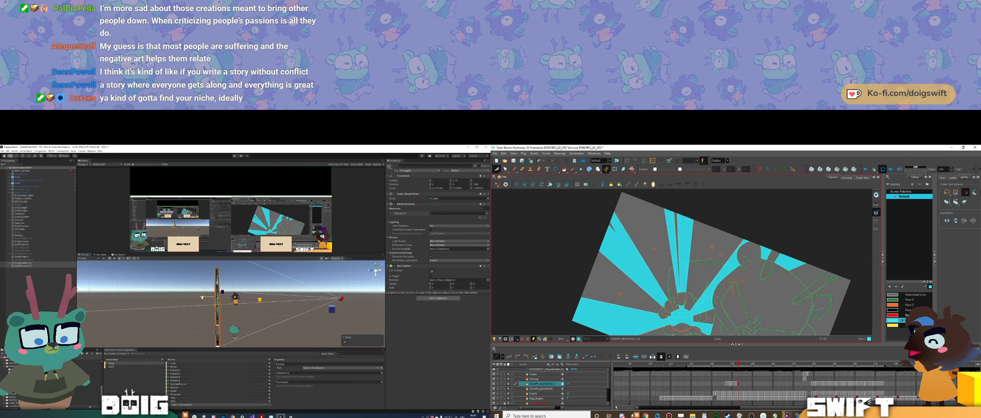
{"action": "key", "text": "period"}
{"action": "key", "text": "period"}
{"action": "key", "text": "comma"}
{"action": "key", "text": "period"}
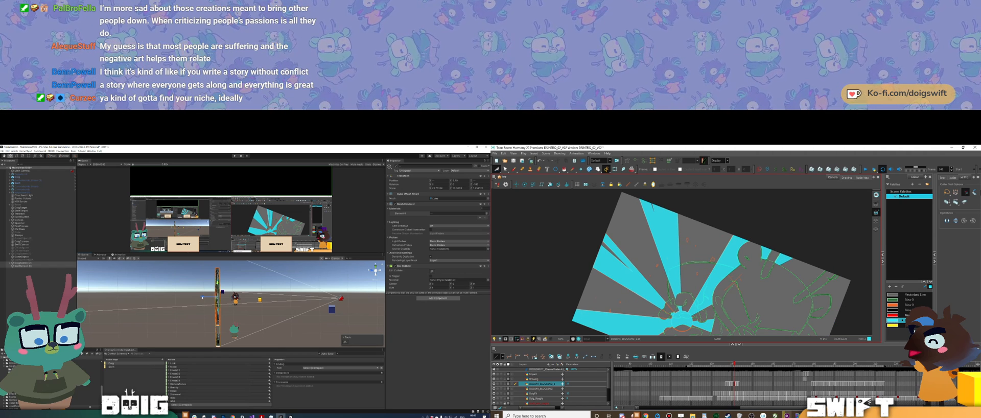
Step: Activate the Brush tool, and compare the rotated burst rays across the neighbouring Harmony drawings while viewing the Unity screens edge-on
{"action": "key", "text": "alt+b"}
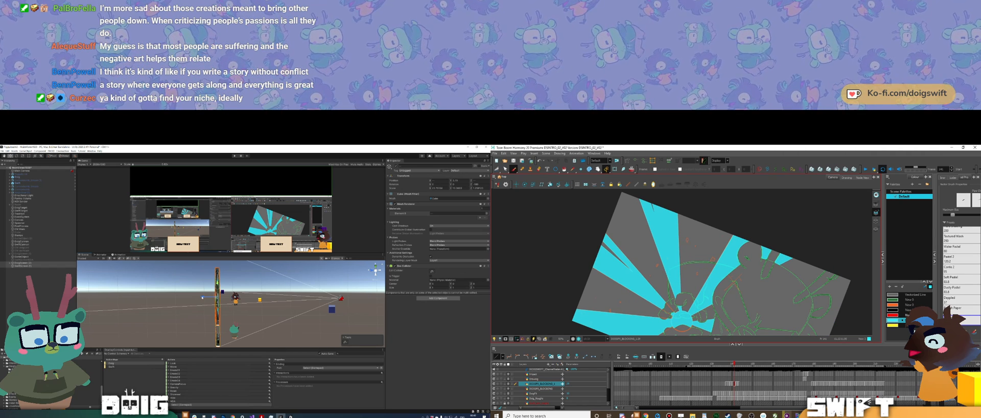
{"action": "key", "text": "comma"}
{"action": "key", "text": "period"}
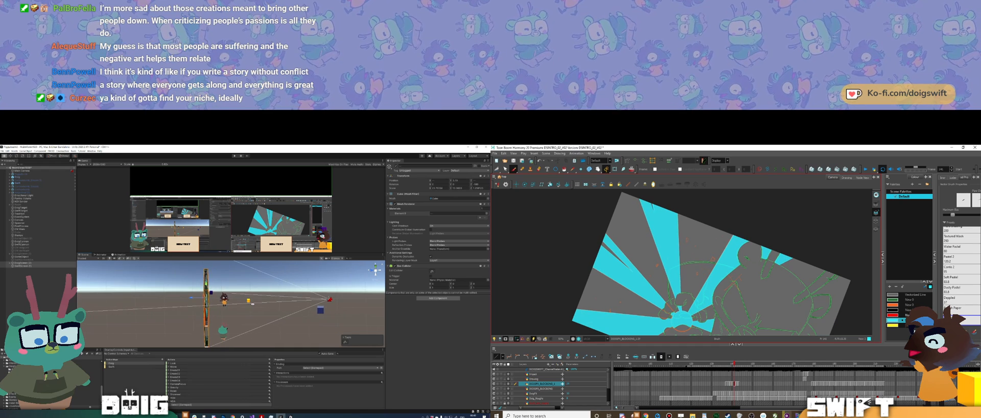
{"action": "mouse_move", "coordinate": [229, 305]}
{"action": "left_mouse_down", "text": "alt"}
{"action": "mouse_move", "coordinate": [189, 298]}
{"action": "mouse_move", "coordinate": [251, 305]}
{"action": "mouse_move", "coordinate": [231, 299]}
{"action": "left_mouse_up", "text": "alt"}
{"action": "key", "text": "comma"}
{"action": "key", "text": "period"}
{"action": "key", "text": "period"}
{"action": "key", "text": "comma"}
{"action": "key", "text": "period"}
{"action": "key", "text": "period"}
Step: Reset the Harmony view's rotation, activate the Pencil tool, and view the Unity video screens at an angle
{"action": "mouse_move", "coordinate": [741, 324]}
{"action": "left_mouse_down"}
{"action": "mouse_move", "coordinate": [739, 303]}
{"action": "mouse_move", "coordinate": [712, 298]}
{"action": "left_mouse_up"}
{"action": "key", "text": "shift+x"}
{"action": "mouse_move", "coordinate": [198, 294]}
{"action": "left_mouse_down"}
{"action": "mouse_move", "coordinate": [187, 296]}
{"action": "mouse_move", "coordinate": [200, 294]}
{"action": "left_mouse_up"}
{"action": "left_click", "coordinate": [522, 169]}
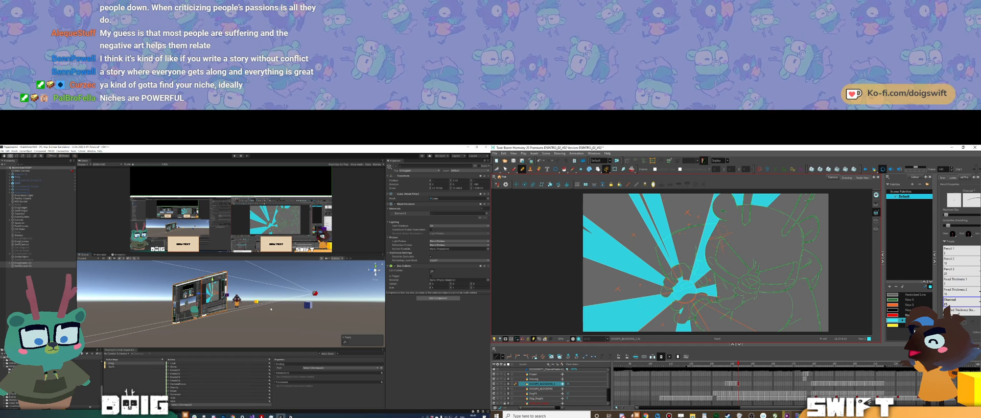
Step: Compare the last cyan burst drawings with the following rough ray sketch, and view the Unity screens from the front
{"action": "left_click_drag", "start_coordinate": [269, 308], "coordinate": [199, 321], "text": "alt"}
{"action": "key", "text": "comma"}
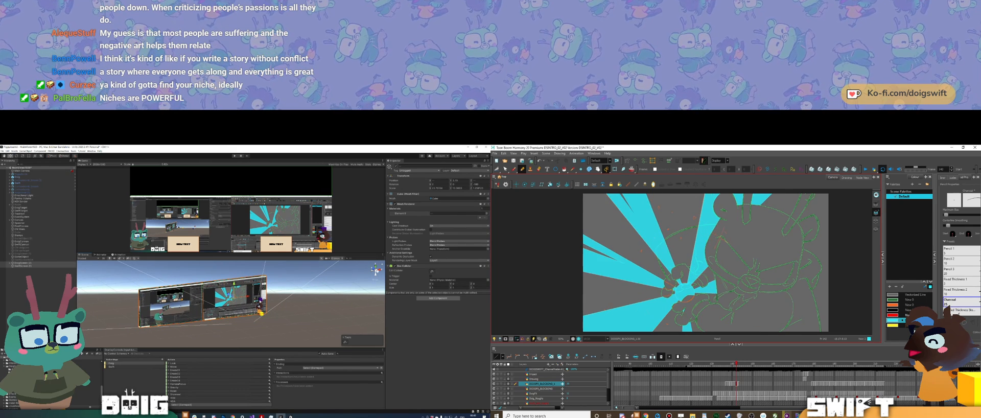
{"action": "key", "text": "period"}
{"action": "key", "text": "period"}
{"action": "left_click", "coordinate": [261, 301]}
{"action": "key", "text": "comma"}
Step: Examine the rough ray sketch against its adjacent frames in Harmony, and inspect the yellow target object beside the Unity screens
{"action": "key", "text": "comma"}
{"action": "key", "text": "period"}
{"action": "key", "text": "period"}
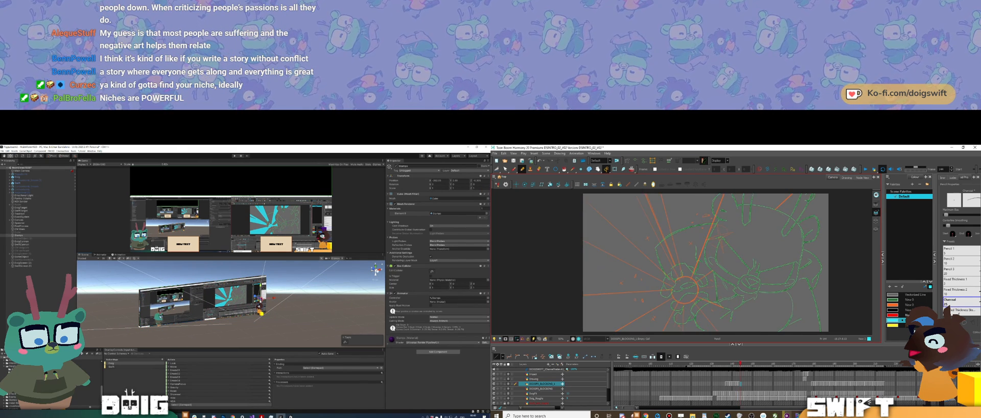
{"action": "key", "text": "comma"}
{"action": "key", "text": "period"}
{"action": "middle_click_drag", "start_coordinate": [228, 314], "coordinate": [223, 308]}
{"action": "left_click_drag", "start_coordinate": [222, 307], "coordinate": [252, 311], "text": "alt"}
{"action": "key", "text": "comma"}
{"action": "key", "text": "period"}
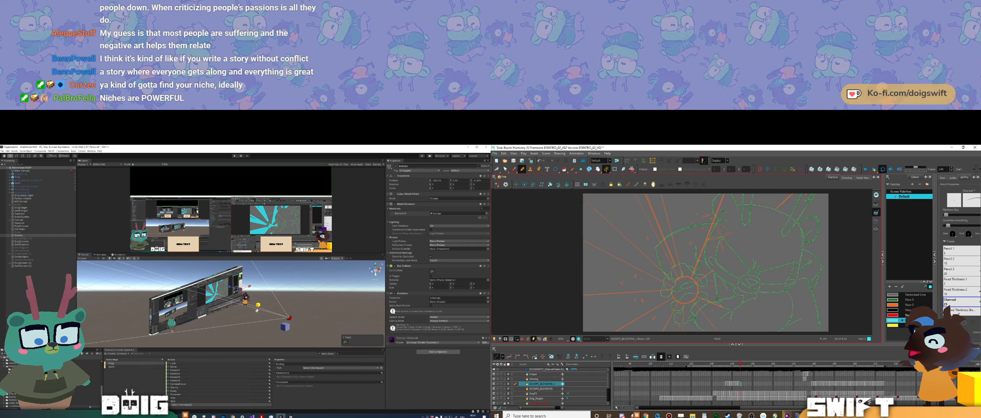
{"action": "key", "text": "comma"}
{"action": "left_click", "coordinate": [257, 305]}
{"action": "key", "text": "period"}
{"action": "key", "text": "comma"}
{"action": "key", "text": "period"}
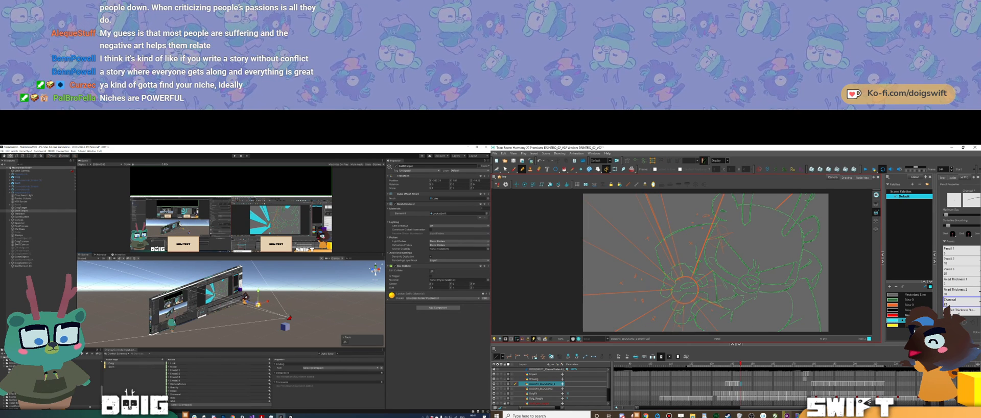
Step: Draw a circle over the rough burst's centre ring with the Ellipse tool, and focus on the green target object in Unity
{"action": "left_click", "coordinate": [556, 169]}
{"action": "left_click_drag", "start_coordinate": [684, 290], "coordinate": [697, 304], "text": "alt+shift"}
{"action": "left_click", "coordinate": [22, 208]}
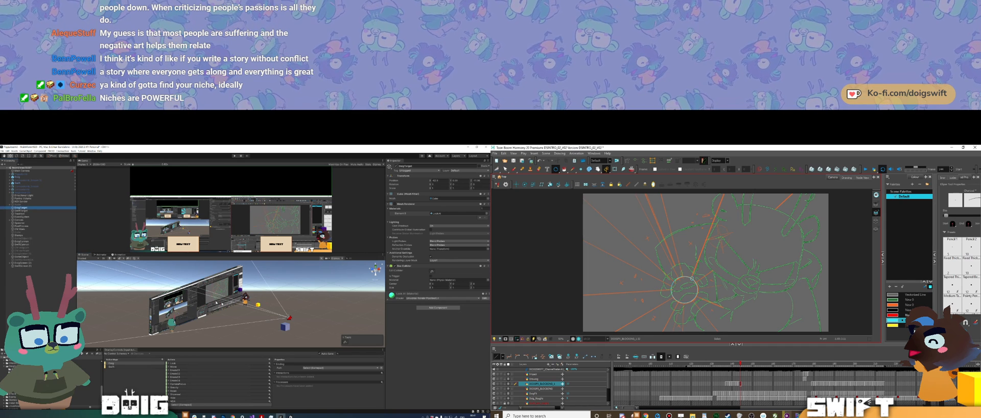
{"action": "key", "text": "f"}
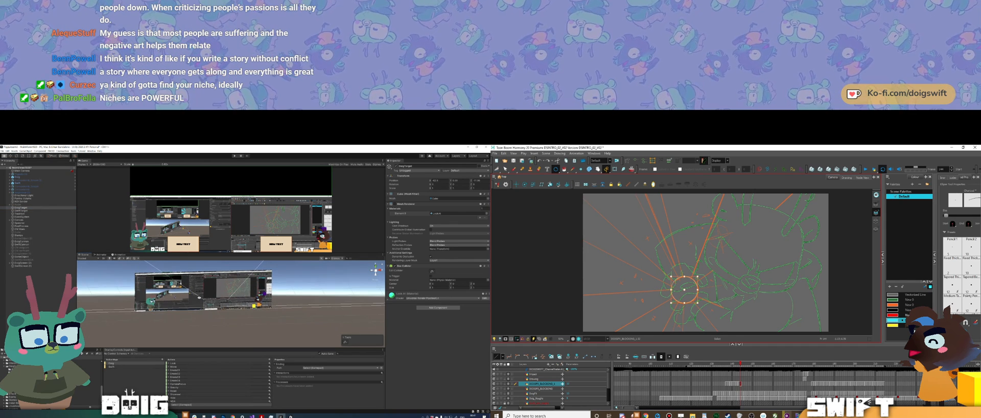
{"action": "left_click_drag", "start_coordinate": [697, 303], "coordinate": [698, 304], "text": "alt+shift"}
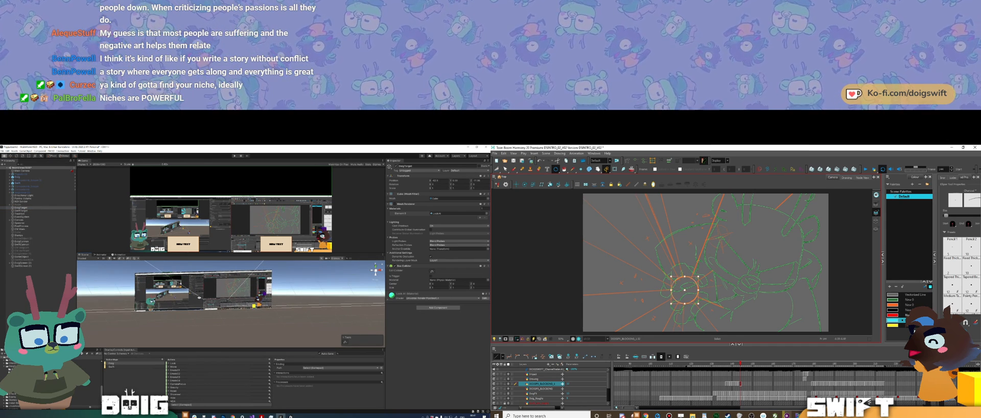
Step: Select the Cinemachine virtual camera in the Unity scene and raise it slightly
{"action": "key", "text": "."}
{"action": "left_click_drag", "start_coordinate": [199, 298], "coordinate": [275, 312], "text": "alt"}
{"action": "middle_click_drag", "start_coordinate": [274, 312], "coordinate": [232, 309]}
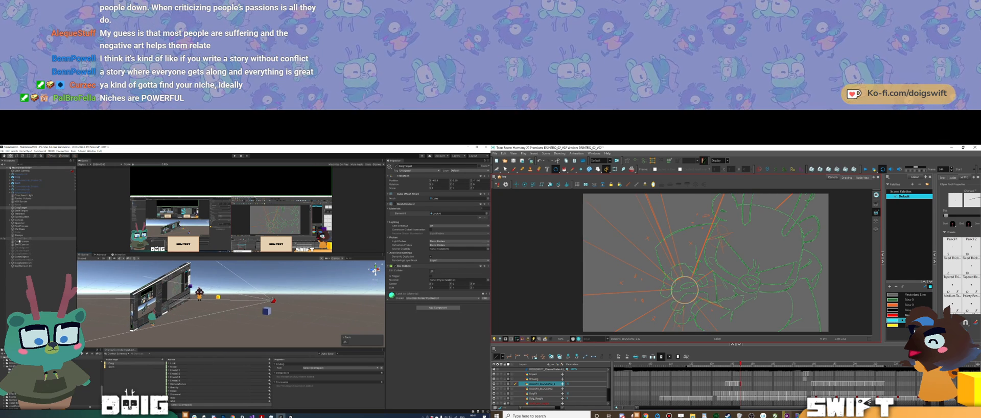
{"action": "left_click", "coordinate": [19, 229]}
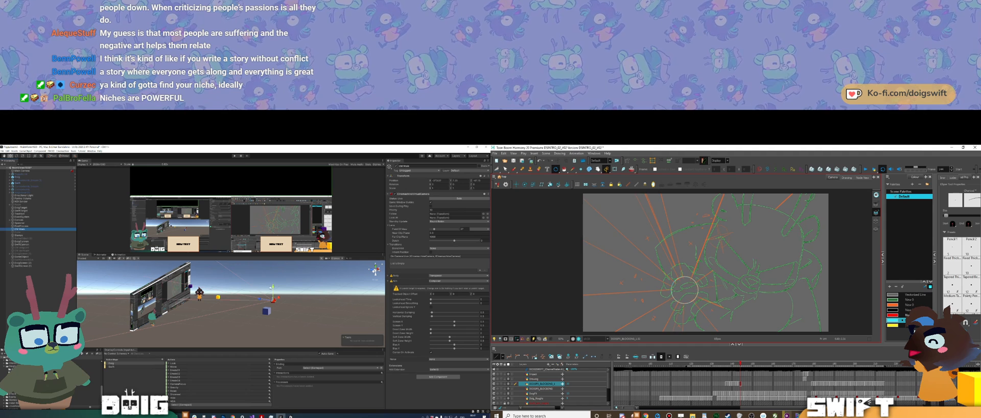
{"action": "key", "text": "."}
{"action": "left_click_drag", "start_coordinate": [272, 287], "coordinate": [273, 285]}
{"action": "key", "text": "."}
{"action": "key", "text": "."}
Step: Trace the first straight ray edges from the circle past the drawing's upper edge with the Pencil tool, and select the Unity video screens
{"action": "left_click", "coordinate": [522, 169]}
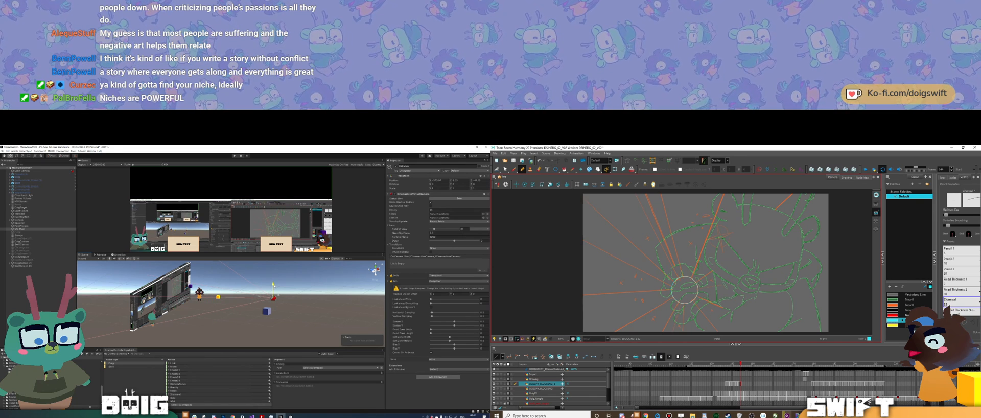
{"action": "left_click_drag", "start_coordinate": [687, 276], "coordinate": [684, 293]}
{"action": "key", "text": "."}
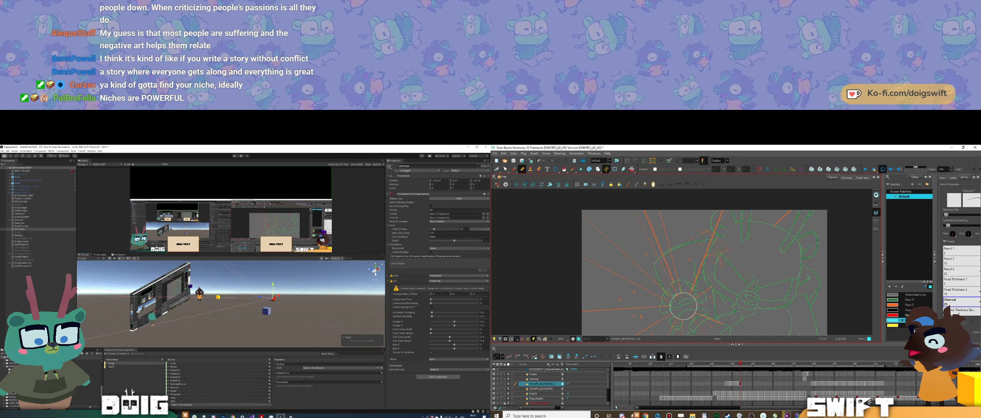
{"action": "middle_click_drag", "start_coordinate": [273, 285], "coordinate": [295, 281]}
{"action": "left_click_drag", "start_coordinate": [294, 280], "coordinate": [229, 283], "text": "alt"}
{"action": "middle_click_drag", "start_coordinate": [229, 306], "coordinate": [225, 332]}
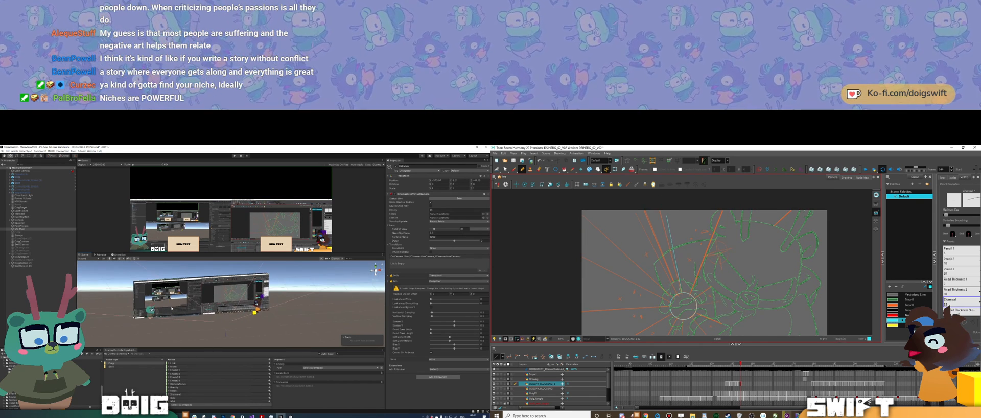
{"action": "left_click", "coordinate": [188, 296]}
{"action": "left_click", "coordinate": [225, 291], "text": "shift"}
{"action": "left_click_drag", "start_coordinate": [681, 293], "coordinate": [657, 197]}
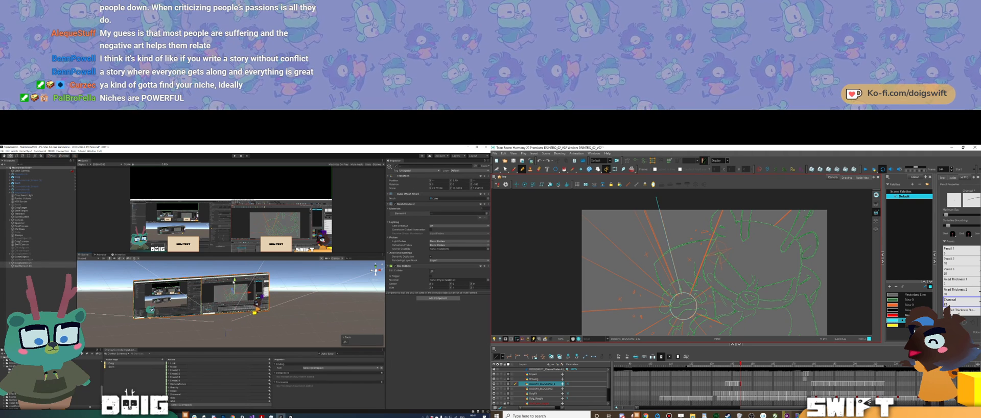
Step: Raise the video screens above the characters in Unity, and trace another ray edge toward the Harmony drawing's upper left corner
{"action": "left_click_drag", "start_coordinate": [235, 280], "coordinate": [235, 277]}
{"action": "left_click_drag", "start_coordinate": [678, 293], "coordinate": [620, 189]}
{"action": "left_click_drag", "start_coordinate": [234, 277], "coordinate": [233, 262]}
{"action": "middle_click_drag", "start_coordinate": [213, 330], "coordinate": [212, 345]}
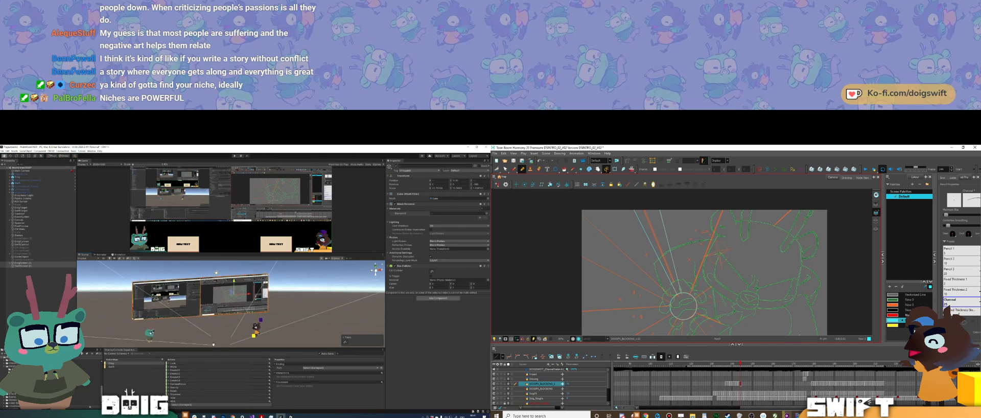
{"action": "scroll", "coordinate": [212, 337], "scroll_direction": "down", "scroll_amount": 2}
{"action": "mouse_move", "coordinate": [179, 318]}
{"action": "left_mouse_down", "text": "alt"}
{"action": "mouse_move", "coordinate": [197, 311]}
{"action": "mouse_move", "coordinate": [180, 317]}
{"action": "left_mouse_up", "text": "alt"}
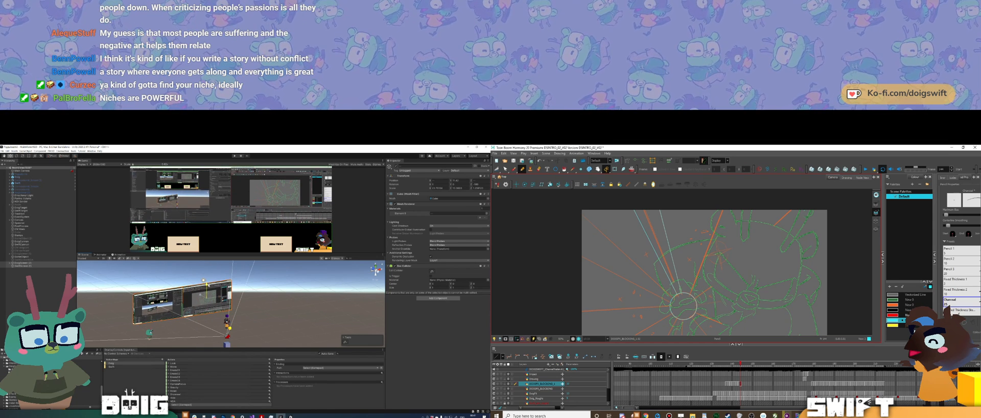
Step: Trace more upper-left ray edges outward from the circle in Harmony, and try a lower height for the Unity video screens
{"action": "left_click_drag", "start_coordinate": [208, 285], "coordinate": [208, 284]}
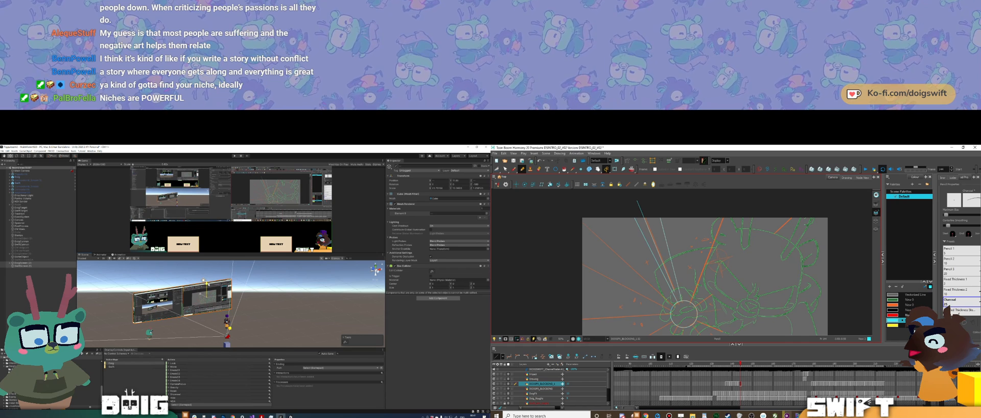
{"action": "left_click_drag", "start_coordinate": [676, 288], "coordinate": [638, 198]}
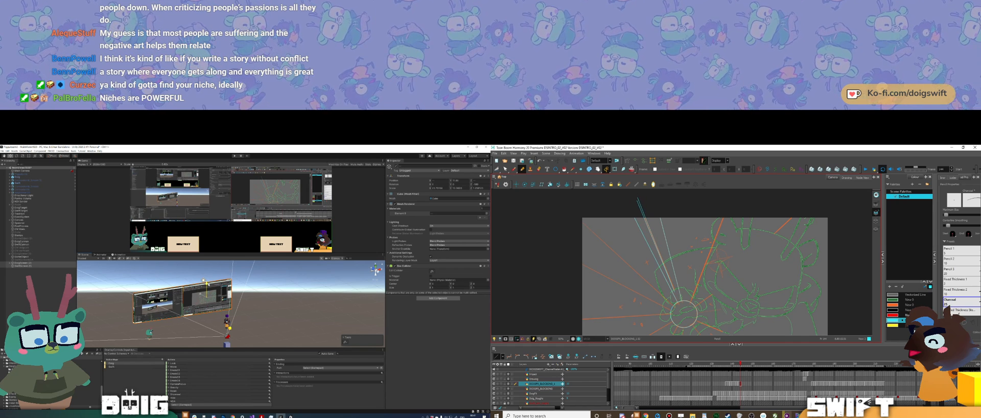
{"action": "left_click_drag", "start_coordinate": [207, 284], "coordinate": [206, 300]}
{"action": "left_click_drag", "start_coordinate": [685, 248], "coordinate": [685, 240]}
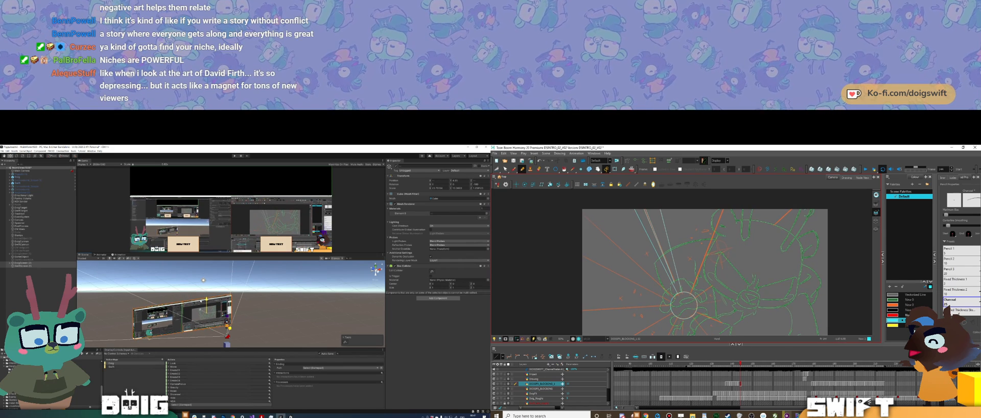
{"action": "left_click_drag", "start_coordinate": [206, 300], "coordinate": [206, 284]}
{"action": "left_click_drag", "start_coordinate": [584, 193], "coordinate": [579, 210]}
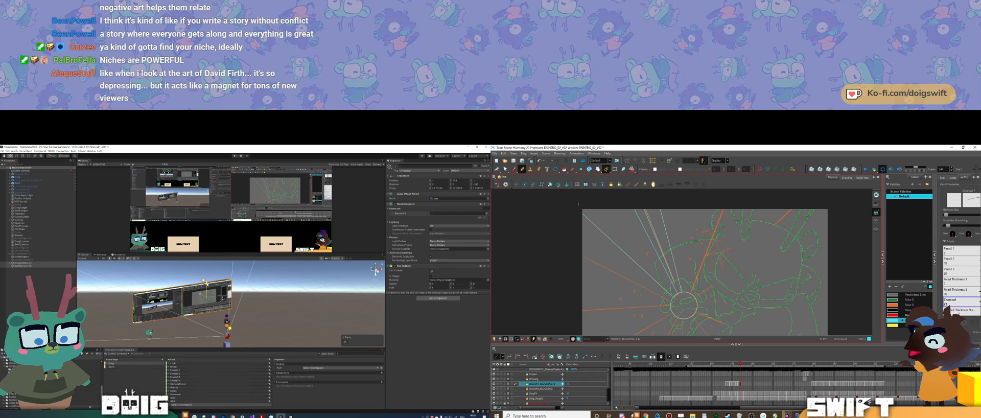
Step: Undo the ray drawn inward from the left edge and redraw it outward from the circle, and lower the Unity video screens
{"action": "left_click_drag", "start_coordinate": [207, 283], "coordinate": [207, 291]}
{"action": "left_click_drag", "start_coordinate": [582, 254], "coordinate": [664, 295]}
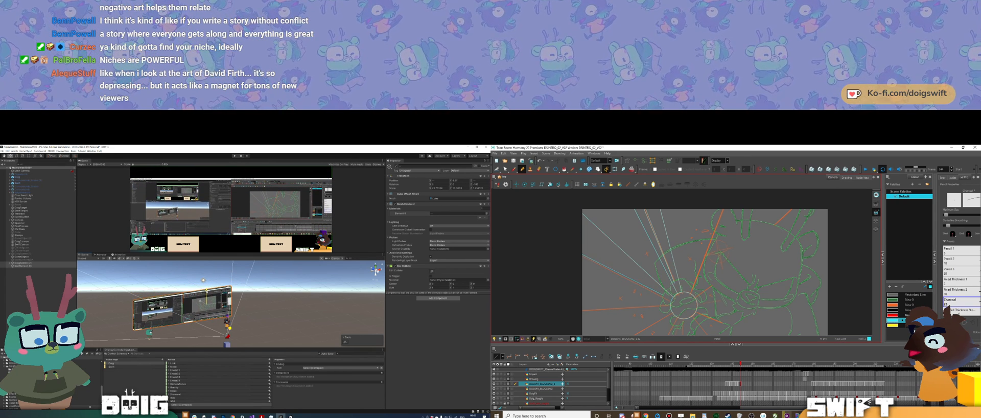
{"action": "key", "text": "ctrl+z"}
{"action": "left_click_drag", "start_coordinate": [206, 291], "coordinate": [206, 292]}
{"action": "mouse_move", "coordinate": [670, 301]}
{"action": "left_mouse_down"}
{"action": "mouse_move", "coordinate": [633, 270]}
{"action": "mouse_move", "coordinate": [551, 240]}
{"action": "left_mouse_up"}
{"action": "left_click_drag", "start_coordinate": [206, 293], "coordinate": [204, 301]}
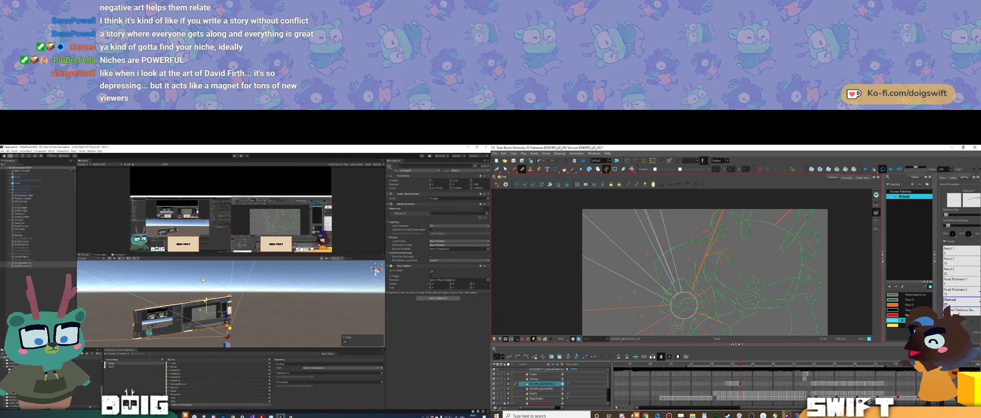
Step: Draw a vertical line outside the Harmony drawing's left edge, and raise the Unity video screens slightly
{"action": "middle_click_drag", "start_coordinate": [675, 295], "coordinate": [696, 269]}
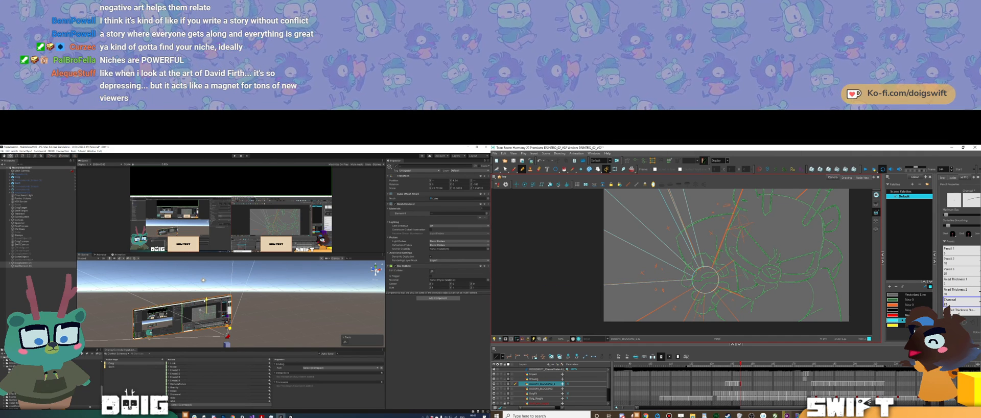
{"action": "left_click_drag", "start_coordinate": [587, 260], "coordinate": [586, 336]}
{"action": "left_click_drag", "start_coordinate": [204, 300], "coordinate": [206, 297]}
{"action": "middle_click_drag", "start_coordinate": [575, 336], "coordinate": [577, 329]}
{"action": "left_click_drag", "start_coordinate": [206, 298], "coordinate": [205, 296]}
{"action": "middle_click_drag", "start_coordinate": [577, 329], "coordinate": [584, 307]}
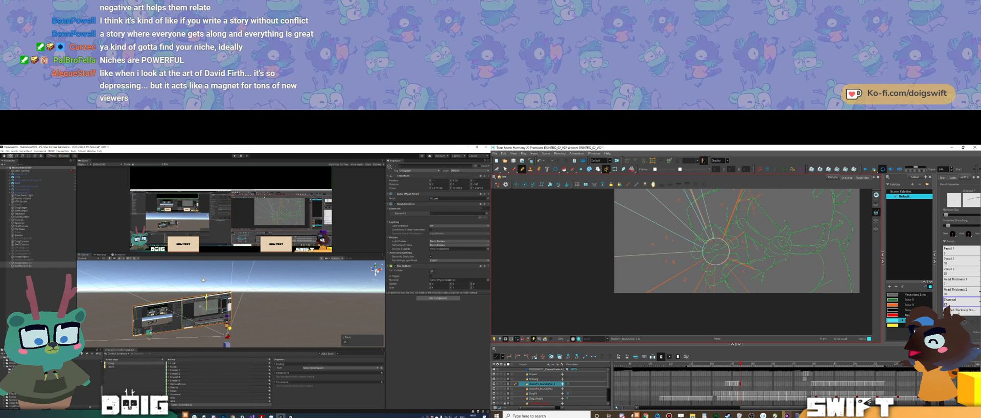
Step: Select the vertical line beside the drawing and lengthen it downward
{"action": "left_click", "coordinate": [597, 299]}
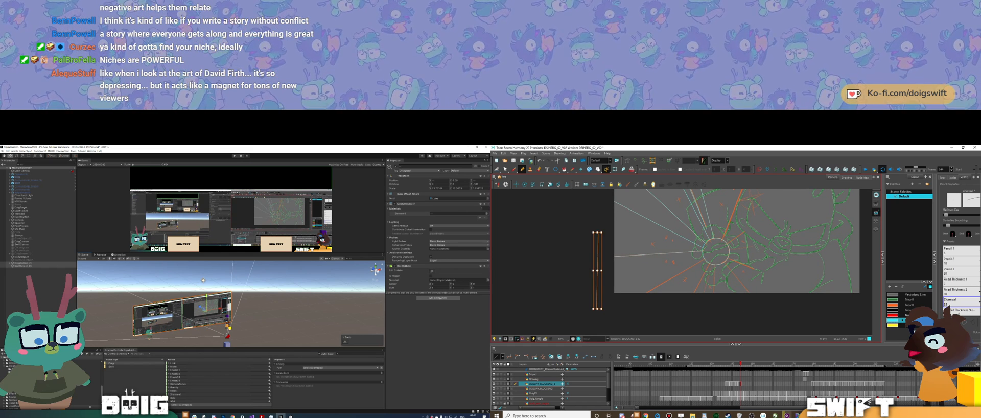
{"action": "left_click_drag", "start_coordinate": [597, 309], "coordinate": [597, 320]}
{"action": "left_click", "coordinate": [597, 272]}
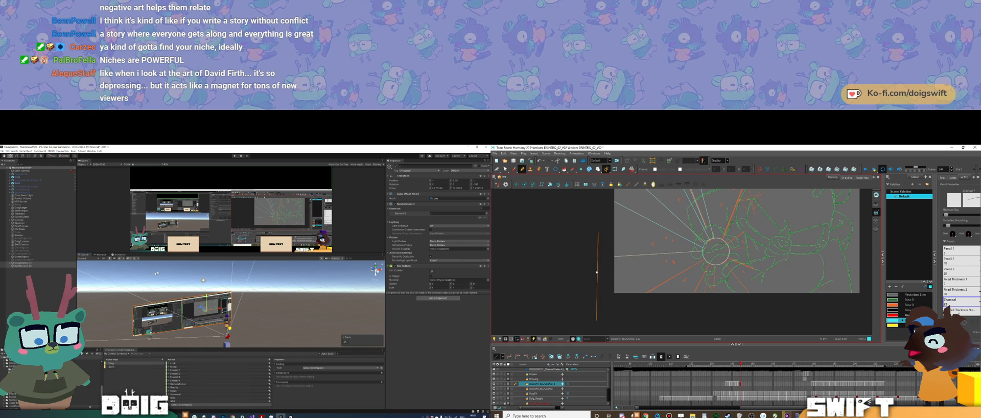
{"action": "left_click", "coordinate": [596, 252]}
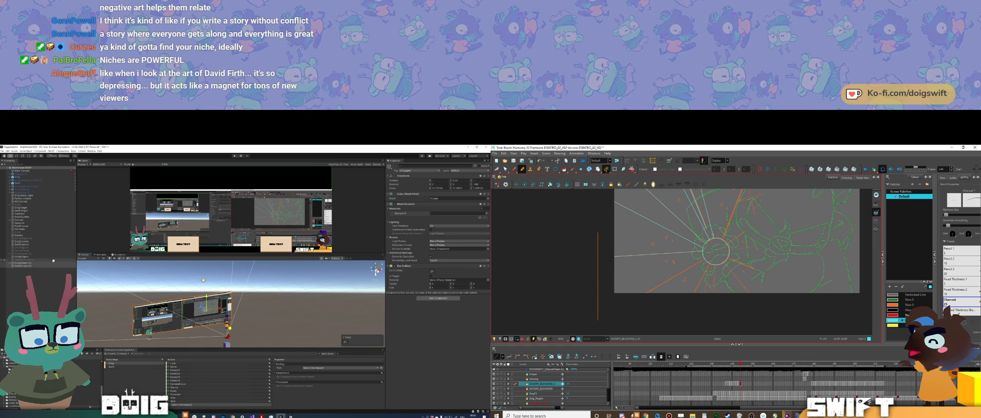
{"action": "left_click", "coordinate": [596, 254], "text": "ctrl"}
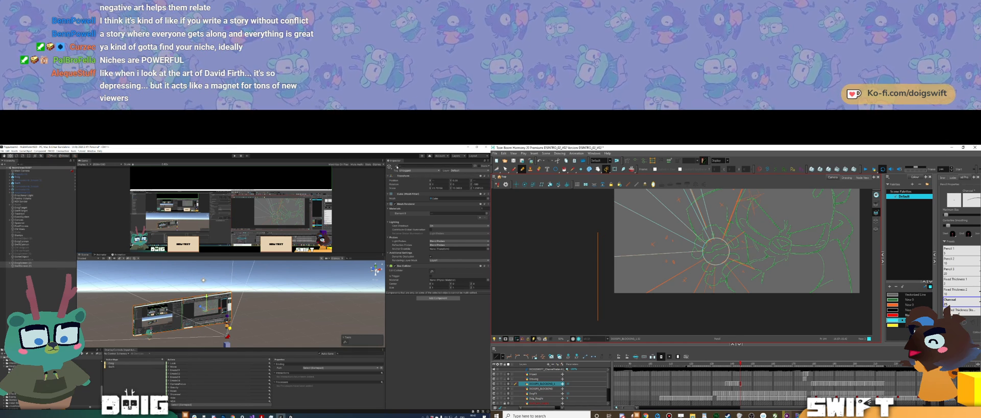
Step: Deactivate the selected video screens in Unity, close the running overlay window and build the project
{"action": "left_click", "coordinate": [396, 167]}
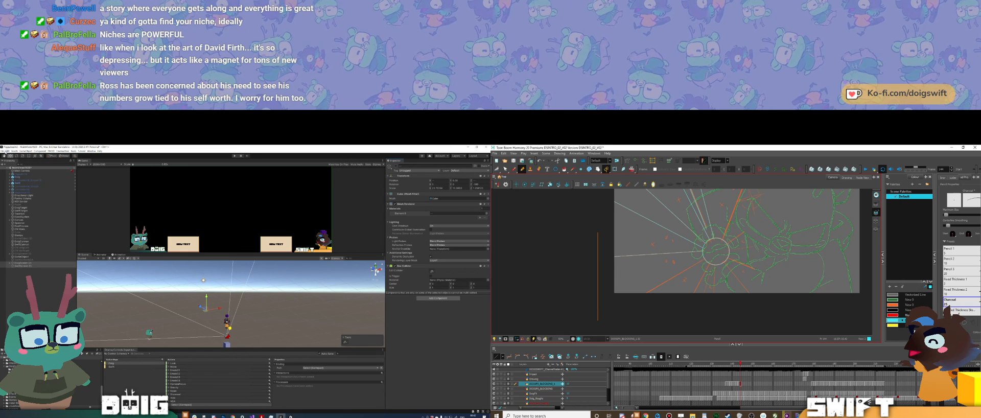
{"action": "left_click", "coordinate": [2, 150]}
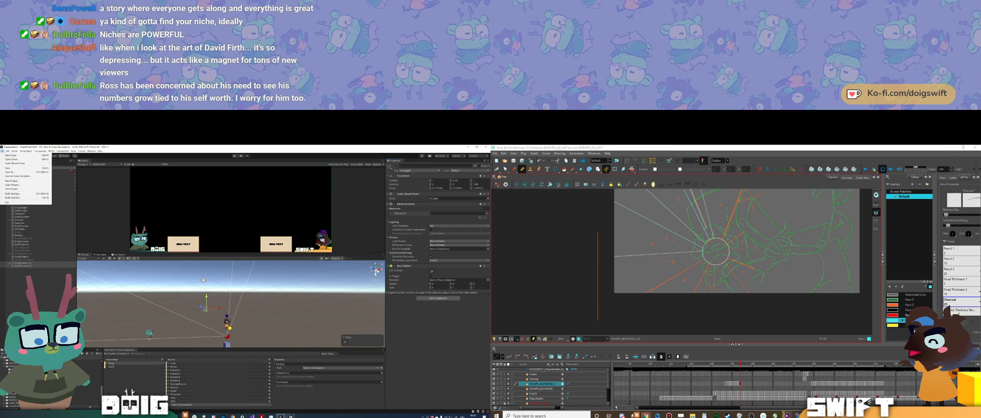
{"action": "mouse_move", "coordinate": [290, 415]}
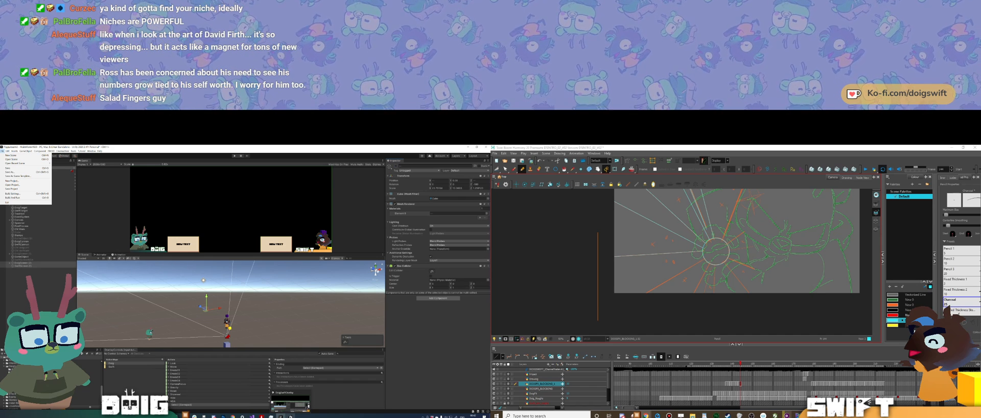
{"action": "left_click", "coordinate": [291, 416]}
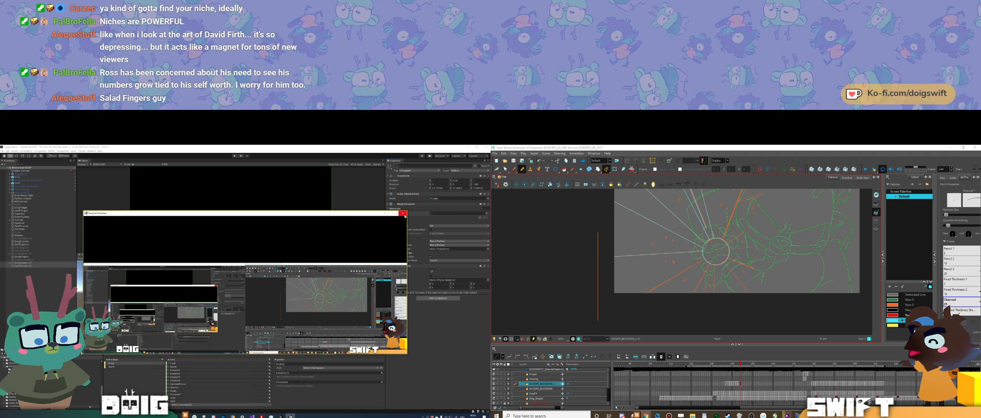
{"action": "left_click", "coordinate": [404, 214]}
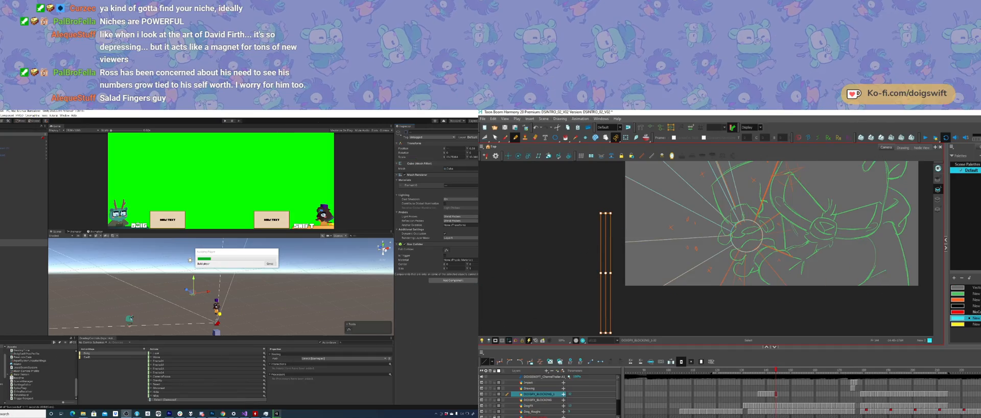
Step: Delete the vertical line beside the Harmony drawing and trace a ray from the circle past the drawing's lower edge
{"action": "key", "text": "Delete"}
{"action": "left_click_drag", "start_coordinate": [667, 316], "coordinate": [624, 313]}
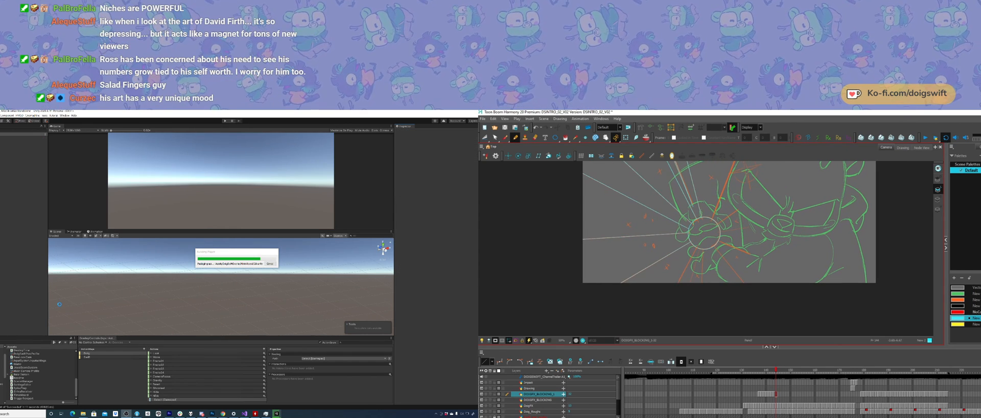
{"action": "left_click_drag", "start_coordinate": [696, 247], "coordinate": [649, 336], "text": "shift"}
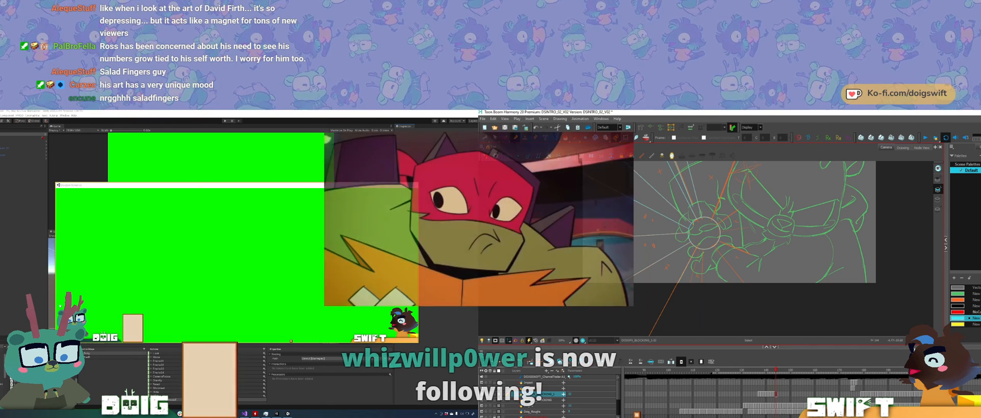
{"action": "key", "text": "Delete"}
{"action": "key", "text": "space"}
{"action": "left_click_drag", "start_coordinate": [657, 317], "coordinate": [651, 313]}
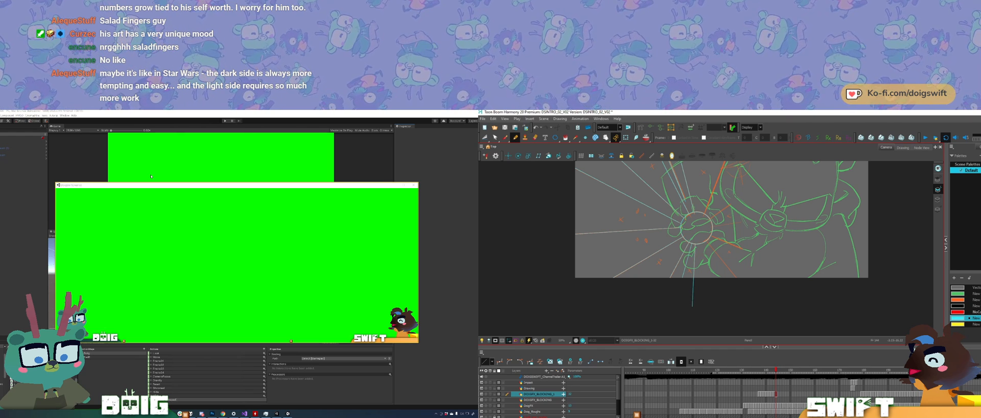
Step: Undo the horizontal line drawn below the frame, and draw a ray from the circle toward the lower right, redoing it slightly longer
{"action": "left_click_drag", "start_coordinate": [688, 296], "coordinate": [747, 295]}
{"action": "key", "text": "ctrl+z"}
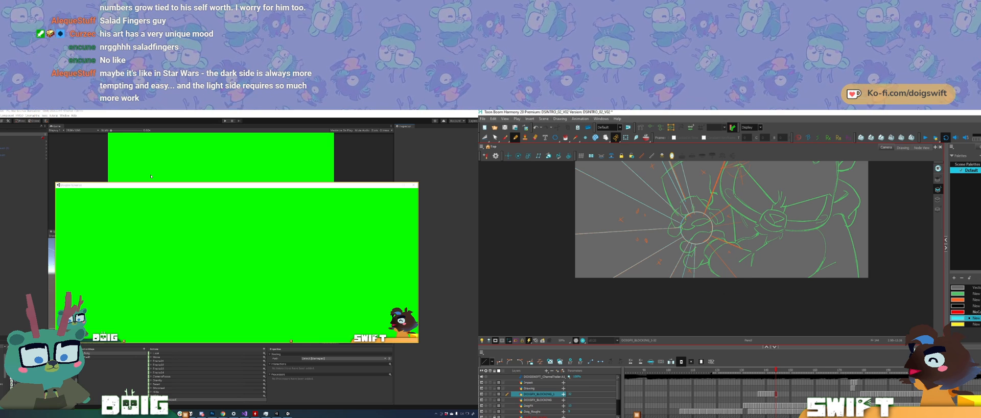
{"action": "left_click_drag", "start_coordinate": [708, 244], "coordinate": [745, 297]}
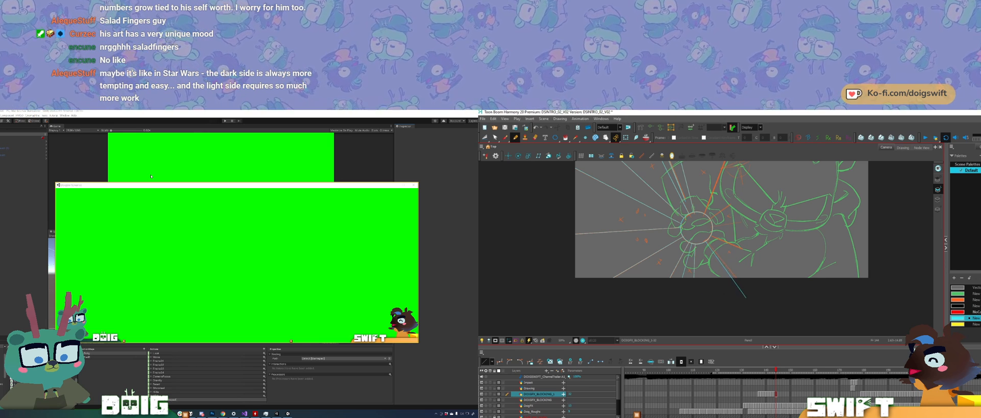
{"action": "key", "text": "ctrl+z"}
{"action": "left_click_drag", "start_coordinate": [709, 244], "coordinate": [760, 306]}
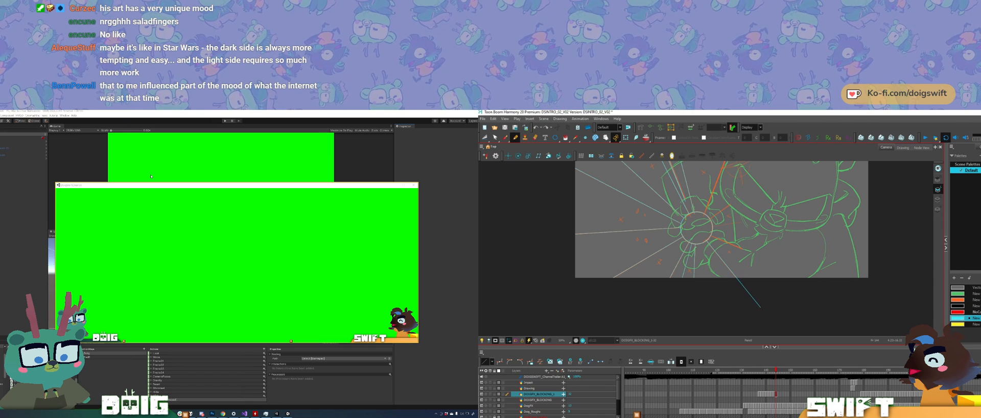
Step: Select the lower-right ray, and undo the last several changes around the drawing's lower edge
{"action": "key", "text": "alt+s"}
{"action": "left_click", "coordinate": [773, 308]}
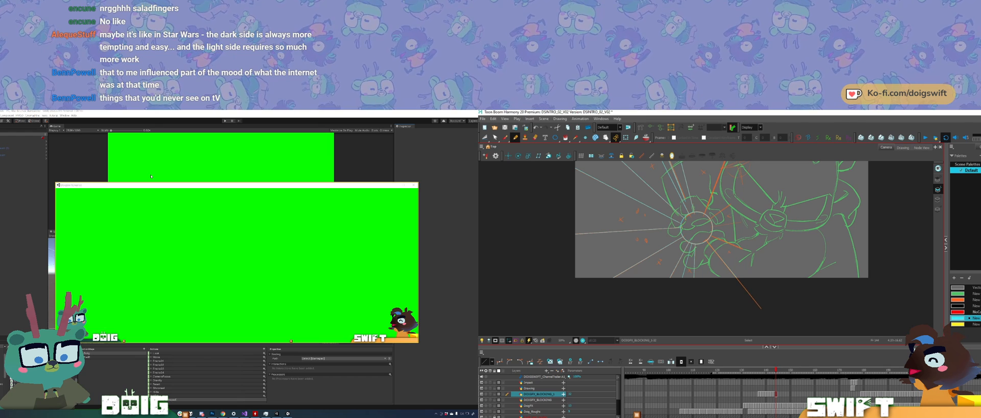
{"action": "key", "text": "ctrl+z"}
{"action": "key", "text": "ctrl+z"}
{"action": "key", "text": "ctrl+z"}
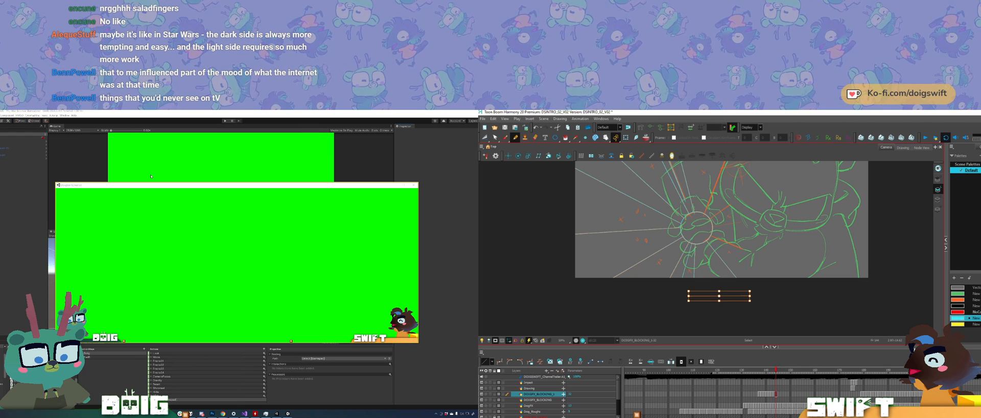
{"action": "key", "text": "ctrl+z"}
{"action": "key", "text": "ctrl+z"}
{"action": "key", "text": "ctrl+z"}
Step: Fill alternating wedges between the rays to the right of, below and left of the circle with cyan
{"action": "left_click_drag", "start_coordinate": [804, 272], "coordinate": [797, 300]}
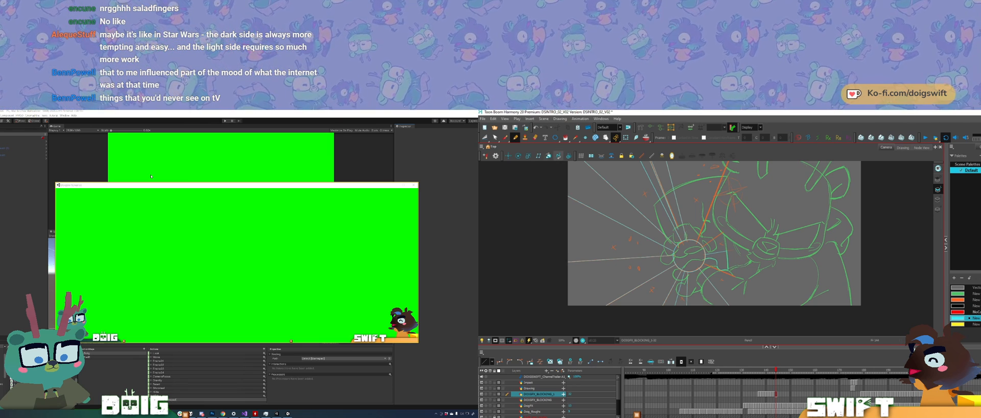
{"action": "left_click", "coordinate": [565, 137]}
{"action": "left_click", "coordinate": [721, 259]}
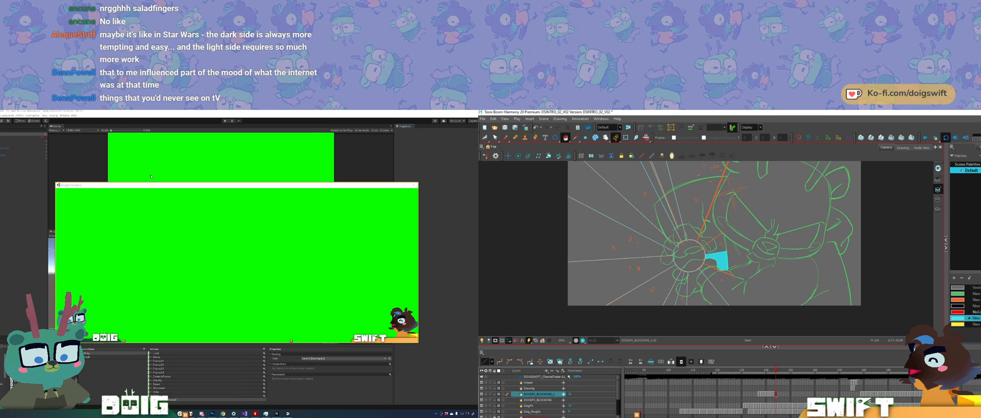
{"action": "left_click", "coordinate": [704, 298]}
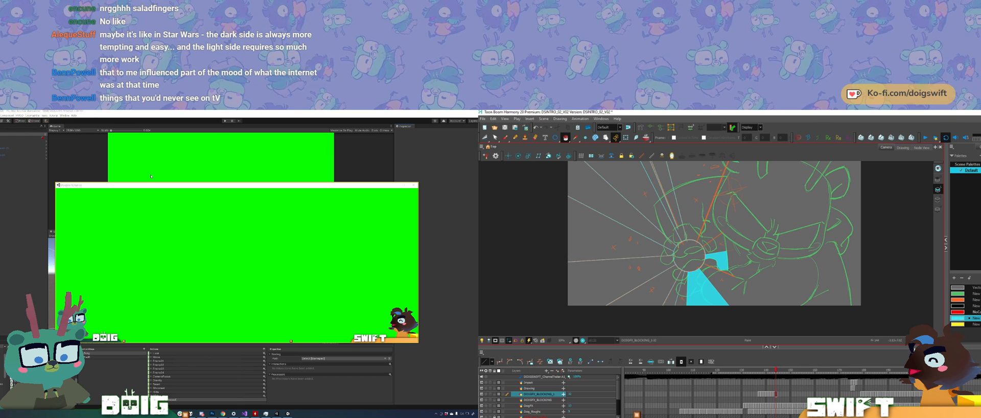
{"action": "left_click", "coordinate": [673, 295]}
{"action": "left_click", "coordinate": [639, 271]}
{"action": "left_click", "coordinate": [640, 224]}
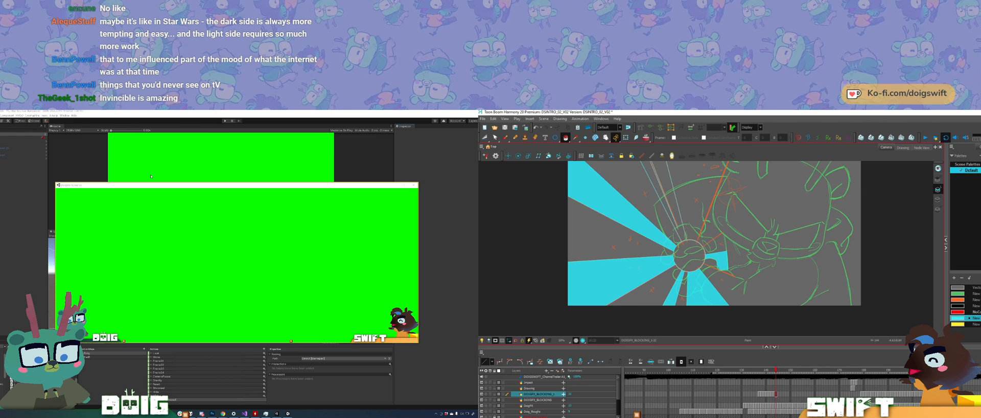
Step: Fill the narrow wedges above the circle and the circle itself with cyan
{"action": "left_click", "coordinate": [664, 202]}
{"action": "left_click_drag", "start_coordinate": [692, 214], "coordinate": [669, 230]}
{"action": "left_click", "coordinate": [666, 272]}
{"action": "left_click_drag", "start_coordinate": [696, 259], "coordinate": [689, 267]}
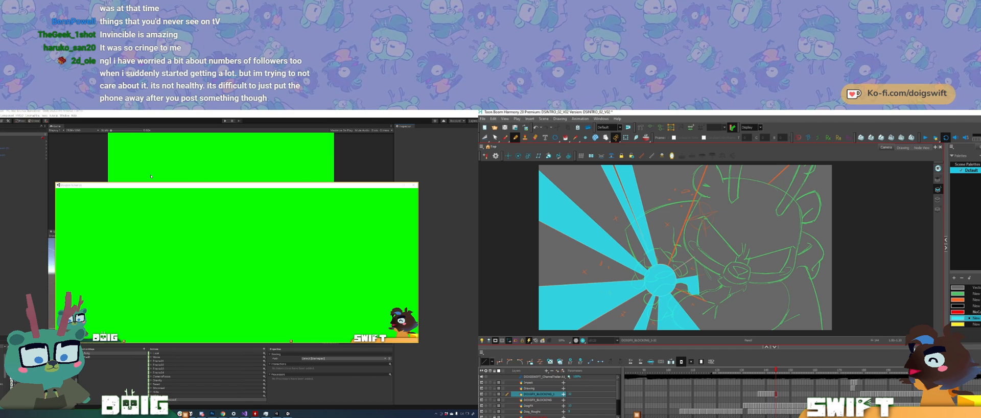
Step: Trace a ray from the circle toward the upper right, close its outer end above the frame and fill the new wedge cyan
{"action": "left_click_drag", "start_coordinate": [711, 247], "coordinate": [703, 275]}
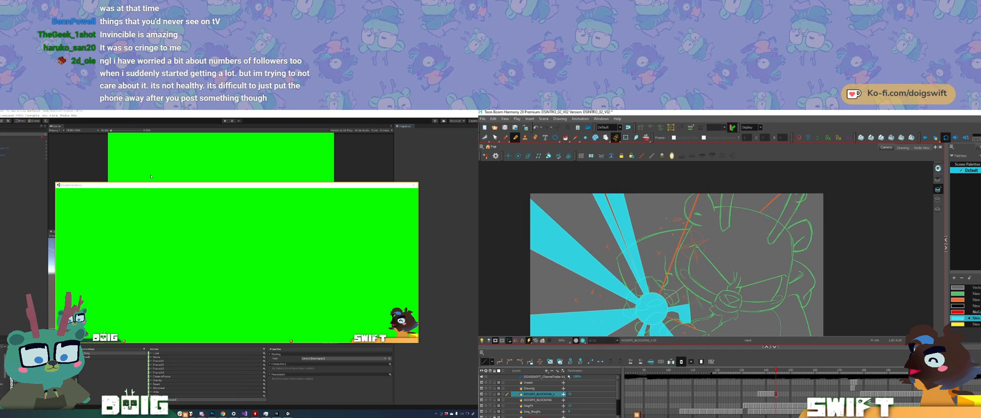
{"action": "mouse_move", "coordinate": [658, 297]}
{"action": "left_mouse_down", "text": "shift"}
{"action": "mouse_move", "coordinate": [696, 163]}
{"action": "mouse_move", "coordinate": [700, 187]}
{"action": "left_mouse_up", "text": "shift"}
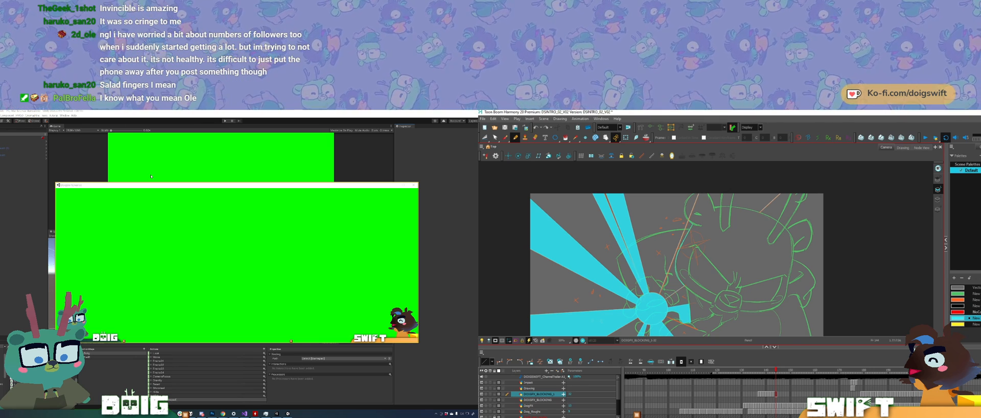
{"action": "middle_click_drag", "start_coordinate": [679, 250], "coordinate": [667, 279]}
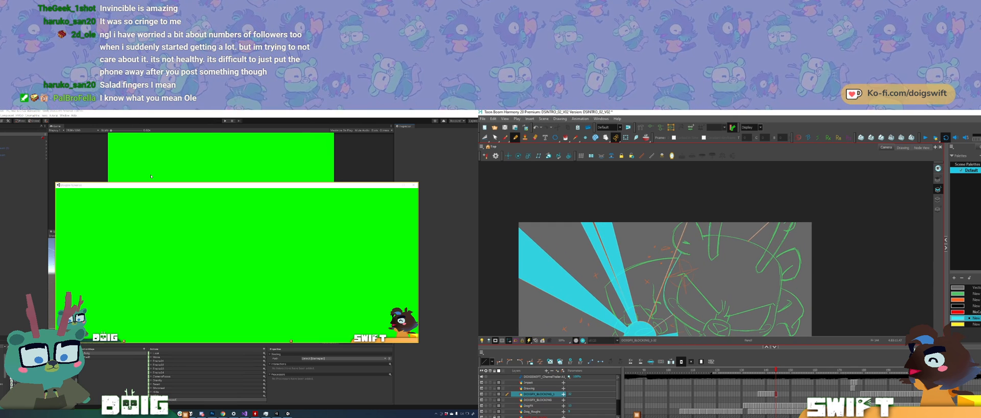
{"action": "left_click_drag", "start_coordinate": [712, 201], "coordinate": [708, 238]}
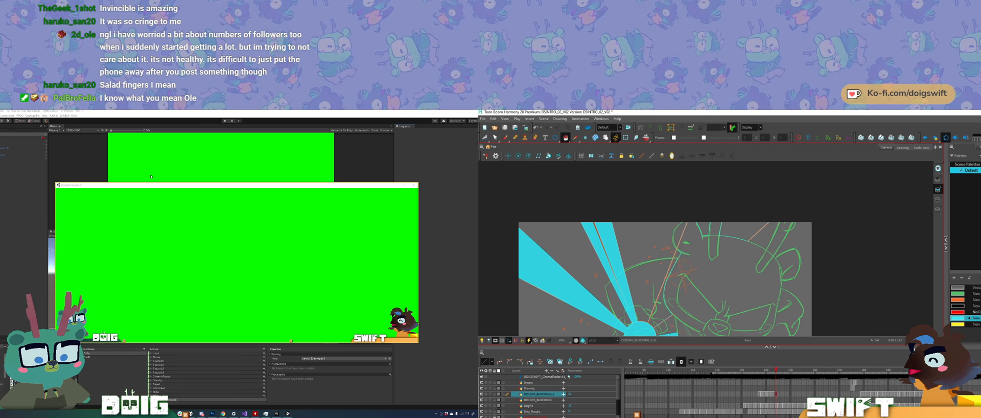
{"action": "left_click", "coordinate": [741, 231]}
{"action": "left_click", "coordinate": [661, 307]}
{"action": "mouse_move", "coordinate": [661, 307]}
{"action": "left_mouse_down"}
{"action": "mouse_move", "coordinate": [680, 240]}
{"action": "mouse_move", "coordinate": [673, 272]}
{"action": "left_mouse_up"}
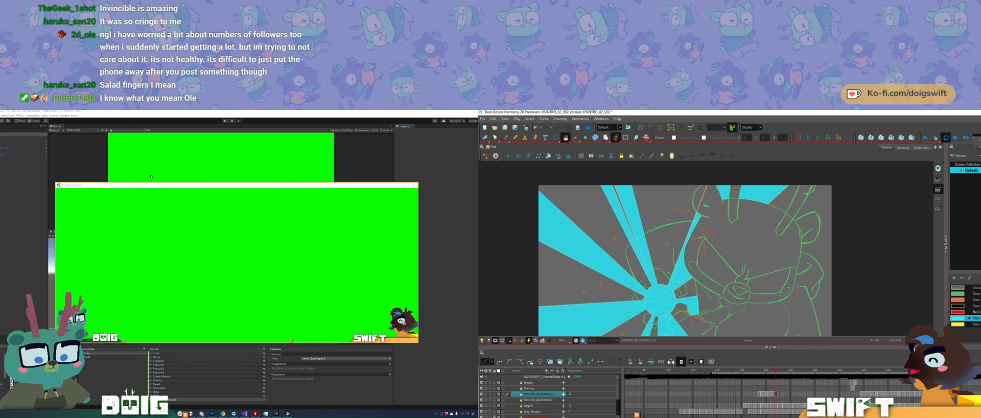
Step: Erase cyan along the upper-right ray and flip between neighbouring frames to compare the burst
{"action": "left_click_drag", "start_coordinate": [707, 183], "coordinate": [697, 210]}
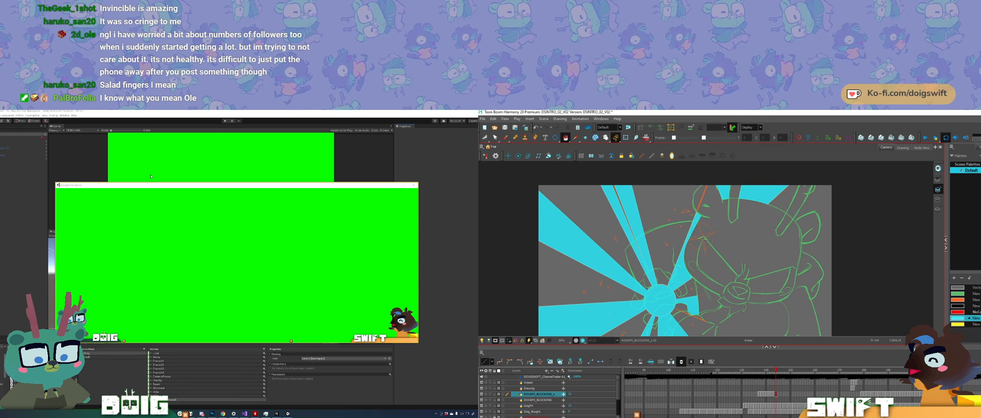
{"action": "left_click_drag", "start_coordinate": [791, 255], "coordinate": [802, 232]}
{"action": "key", "text": "comma"}
{"action": "key", "text": "period"}
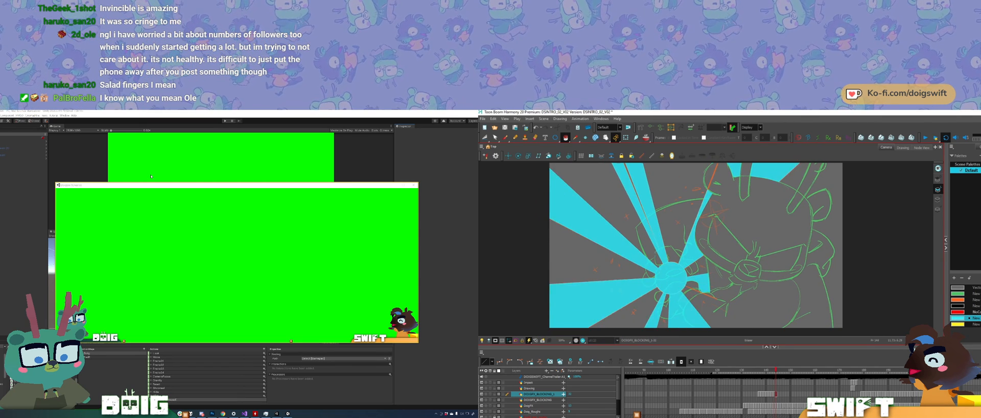
{"action": "key", "text": "comma"}
{"action": "key", "text": "period"}
{"action": "key", "text": "comma"}
{"action": "key", "text": "period"}
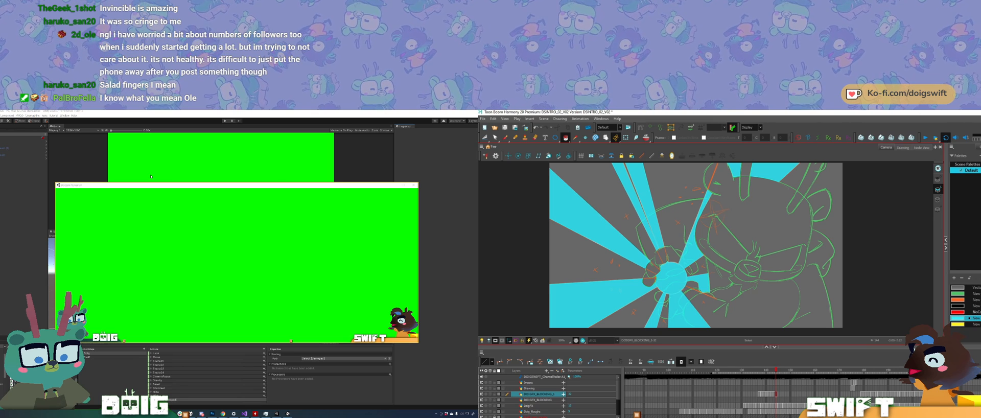
Step: Erase the cyan fill overlapping the lower hand and forearm, compare with the previous frame and activate the Brush tool
{"action": "middle_click_drag", "start_coordinate": [674, 255], "coordinate": [661, 246]}
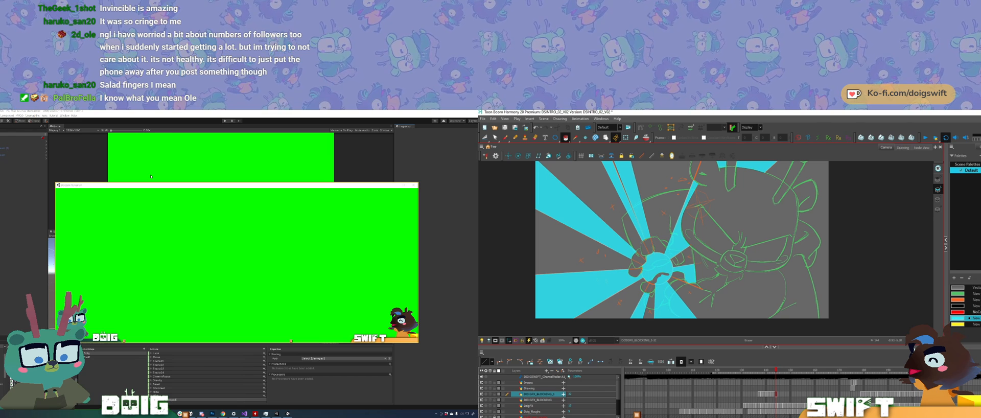
{"action": "key", "text": "alt+s"}
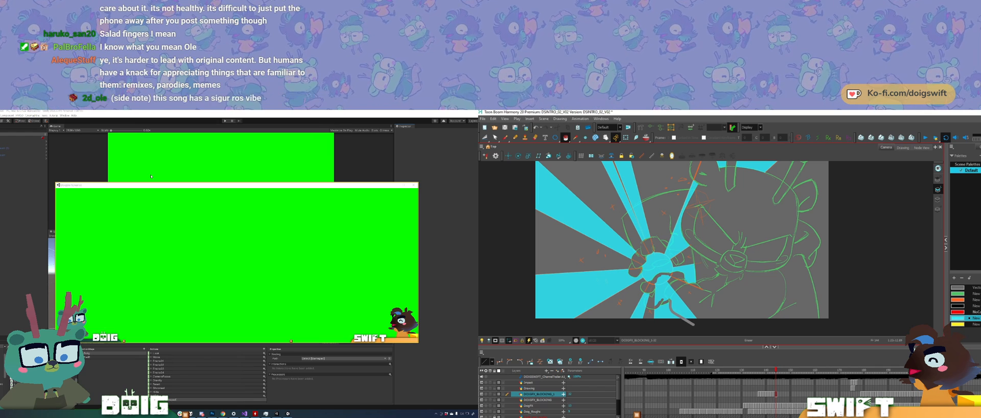
{"action": "mouse_move", "coordinate": [694, 325]}
{"action": "left_mouse_down"}
{"action": "mouse_move", "coordinate": [669, 302]}
{"action": "mouse_move", "coordinate": [667, 279]}
{"action": "left_mouse_up"}
{"action": "left_click", "coordinate": [657, 289]}
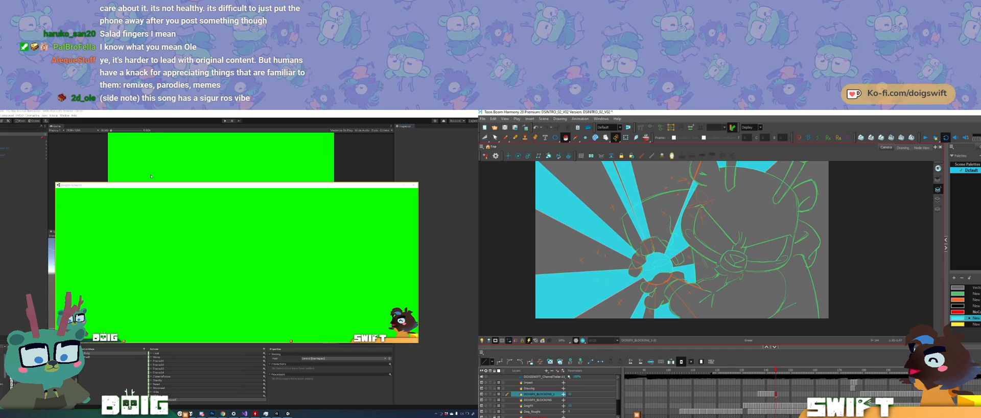
{"action": "key", "text": "comma"}
{"action": "key", "text": "period"}
{"action": "key", "text": "comma"}
{"action": "key", "text": "period"}
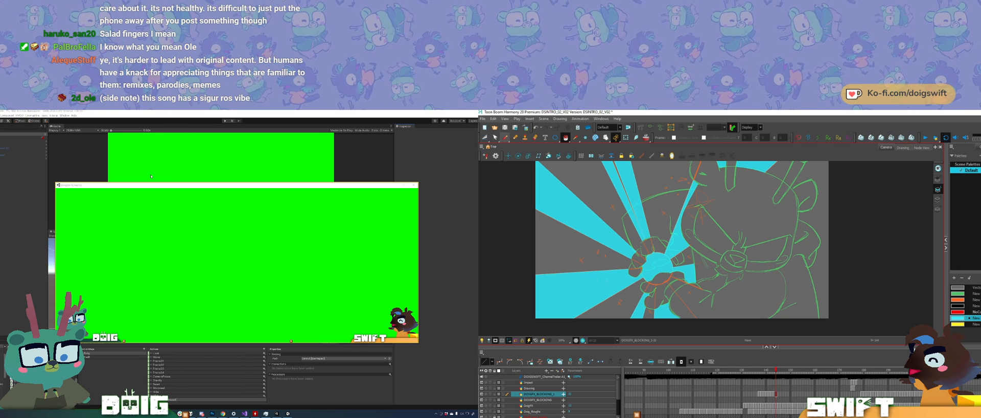
{"action": "left_click", "coordinate": [505, 137]}
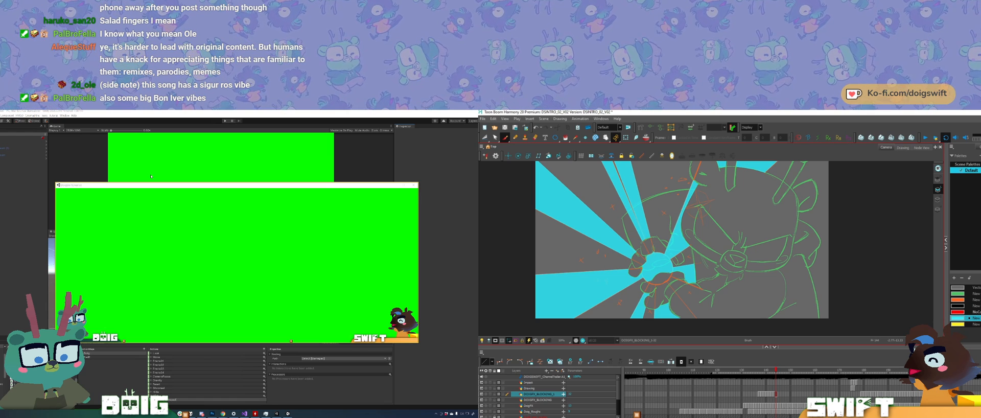
Step: Switch to the Unity editor, examine the characters and camera from several angles, and adjust the panel heights
{"action": "left_click", "coordinate": [64, 161]}
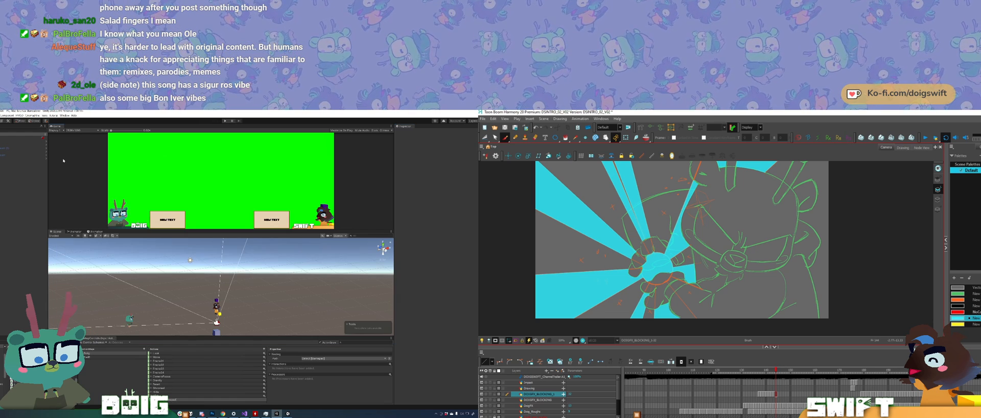
{"action": "left_click_drag", "start_coordinate": [234, 301], "coordinate": [178, 307], "text": "alt"}
{"action": "middle_click_drag", "start_coordinate": [179, 307], "coordinate": [194, 292]}
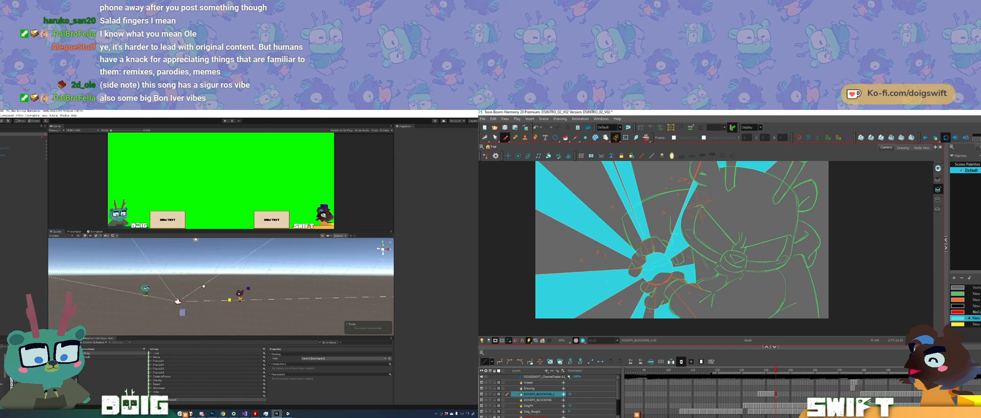
{"action": "mouse_move", "coordinate": [194, 293]}
{"action": "left_mouse_down", "text": "alt"}
{"action": "mouse_move", "coordinate": [221, 291]}
{"action": "mouse_move", "coordinate": [203, 295]}
{"action": "left_mouse_up", "text": "alt"}
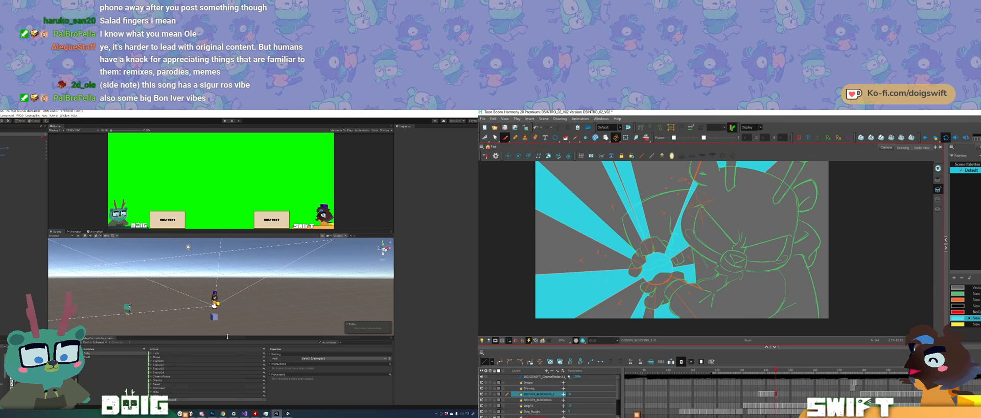
{"action": "mouse_move", "coordinate": [230, 337]}
{"action": "left_mouse_down"}
{"action": "mouse_move", "coordinate": [231, 328]}
{"action": "mouse_move", "coordinate": [231, 336]}
{"action": "left_mouse_up"}
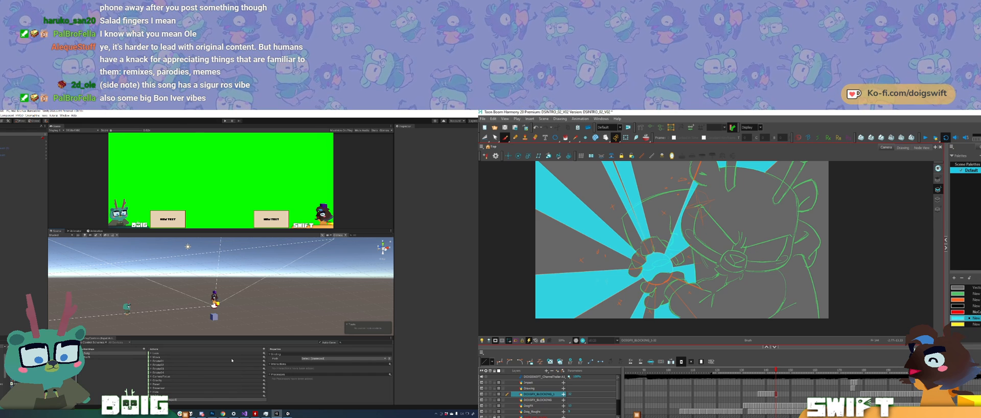
{"action": "left_click_drag", "start_coordinate": [245, 335], "coordinate": [243, 342]}
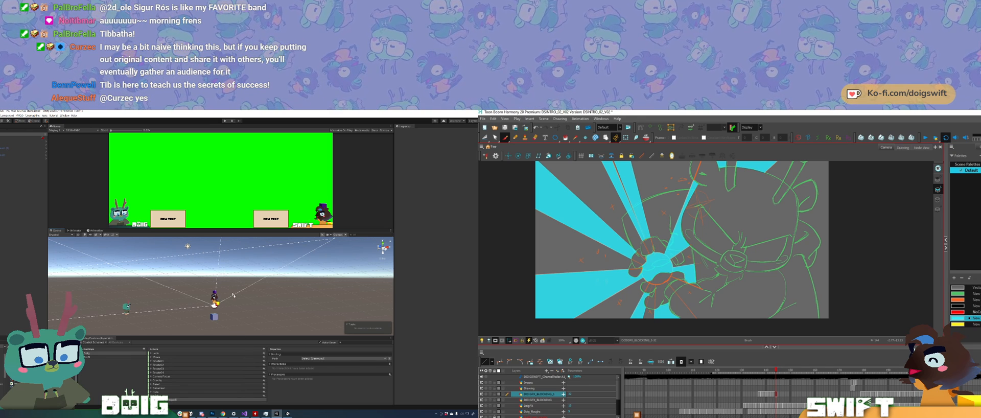
{"action": "mouse_move", "coordinate": [233, 295]}
{"action": "left_mouse_down", "text": "alt"}
{"action": "mouse_move", "coordinate": [206, 306]}
{"action": "mouse_move", "coordinate": [221, 298]}
{"action": "left_mouse_up", "text": "alt"}
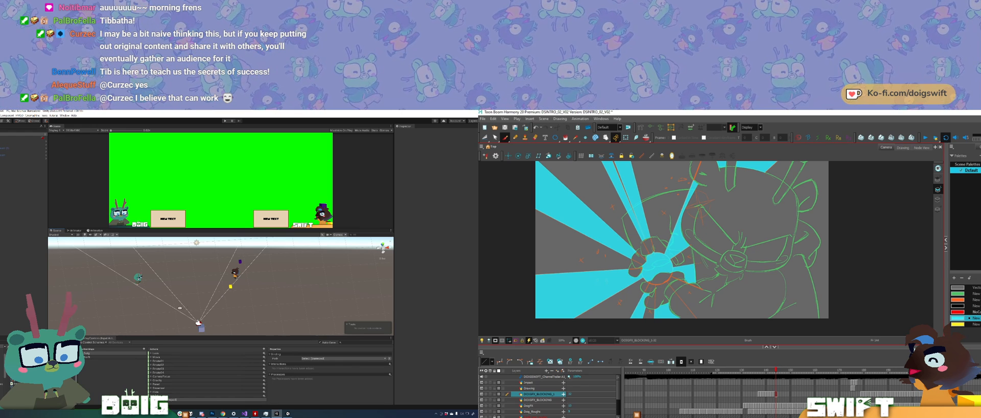
Step: Advance to the next frame and trace thin straight burst rays from the hand's circle toward the frame's upper-left edge
{"action": "key", "text": "period"}
{"action": "left_click_drag", "start_coordinate": [221, 299], "coordinate": [197, 291], "text": "alt"}
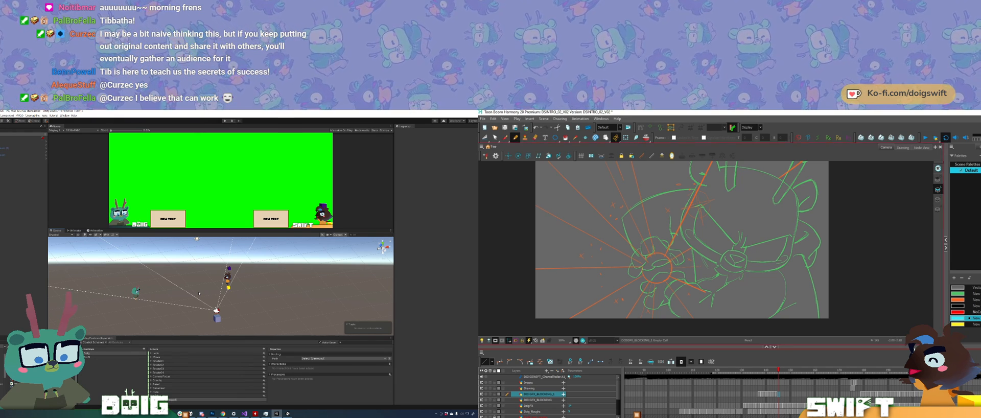
{"action": "left_click_drag", "start_coordinate": [654, 252], "coordinate": [630, 162]}
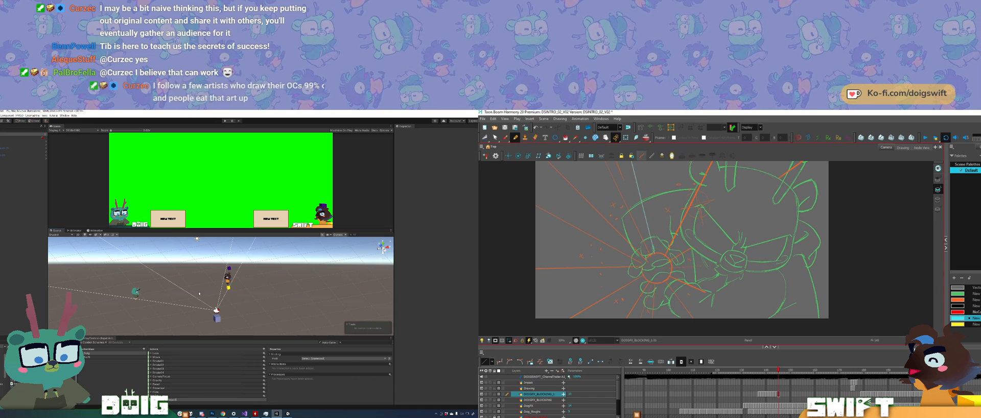
{"action": "middle_click_drag", "start_coordinate": [648, 194], "coordinate": [654, 232]}
{"action": "mouse_move", "coordinate": [658, 293]}
{"action": "left_mouse_down", "text": "shift"}
{"action": "mouse_move", "coordinate": [596, 166]}
{"action": "mouse_move", "coordinate": [629, 225]}
{"action": "mouse_move", "coordinate": [617, 175]}
{"action": "left_mouse_up", "text": "shift"}
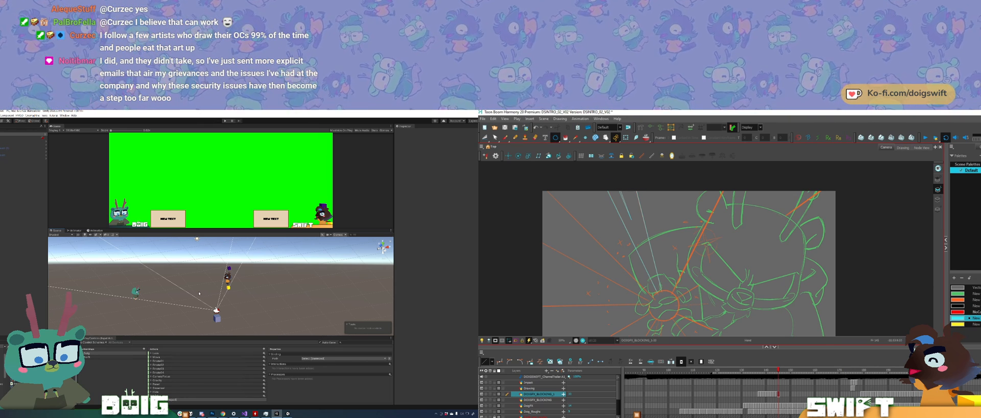
{"action": "left_click_drag", "start_coordinate": [590, 228], "coordinate": [581, 201]}
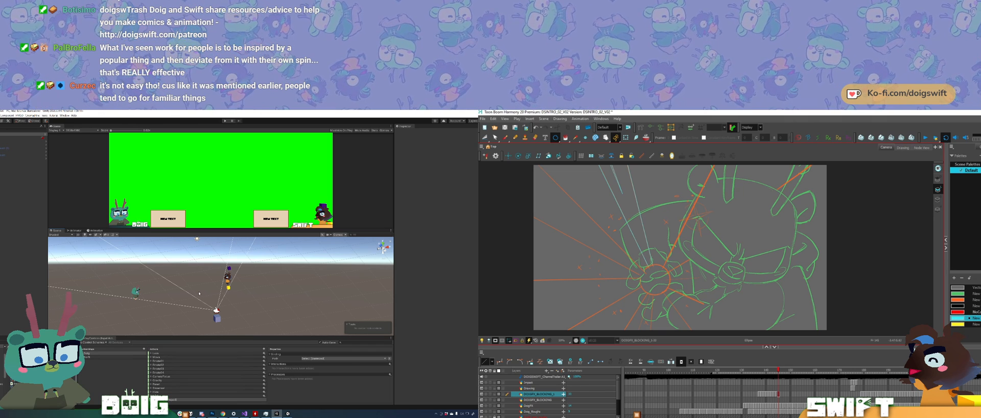
Step: Draw a circle over the burst's centre at the hand and fit it to the orange sketch circle
{"action": "middle_click_drag", "start_coordinate": [654, 276], "coordinate": [662, 263]}
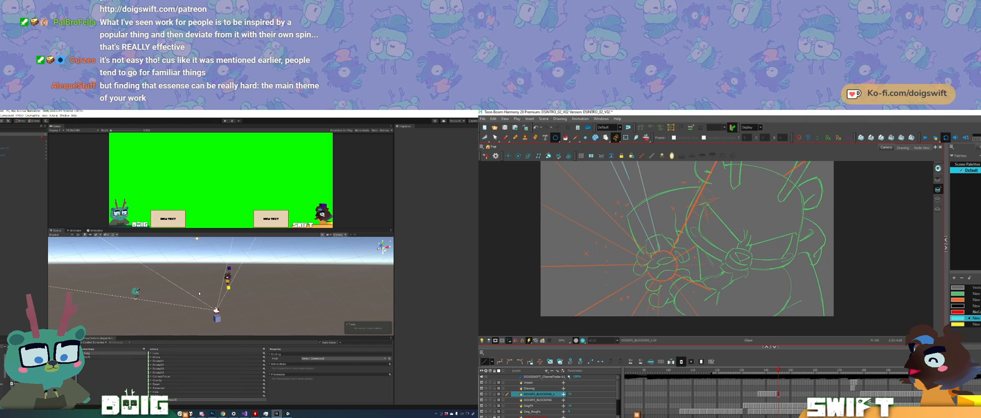
{"action": "left_click_drag", "start_coordinate": [661, 266], "coordinate": [664, 251], "text": "alt+shift"}
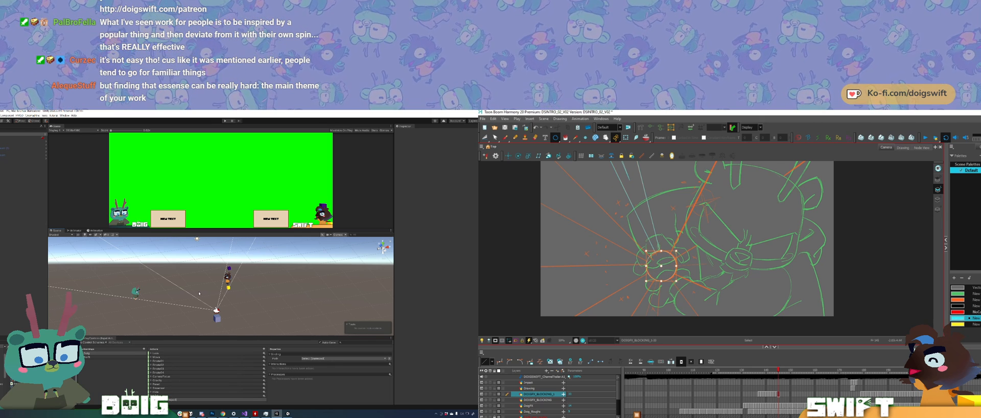
{"action": "left_click_drag", "start_coordinate": [665, 250], "coordinate": [664, 251], "text": "alt+shift"}
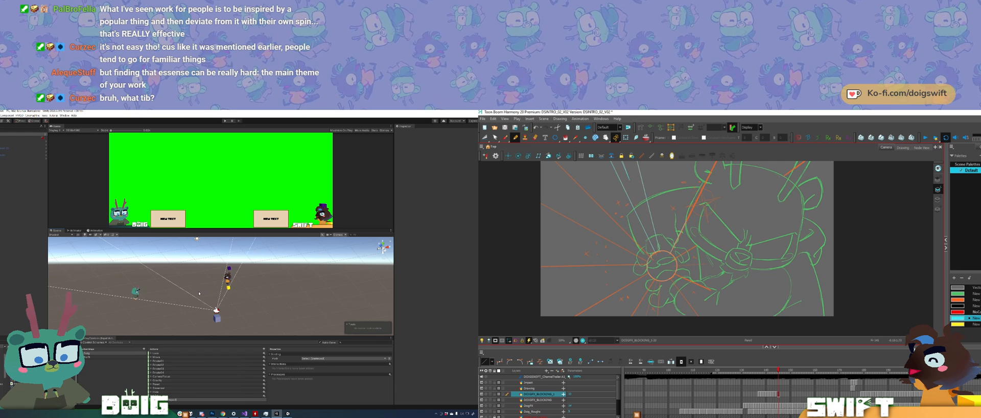
Step: Examine the burst drawing at several rotations and view the Unity characters and camera from different angles
{"action": "mouse_move", "coordinate": [685, 226]}
{"action": "left_mouse_down", "text": "ctrl+alt"}
{"action": "mouse_move", "coordinate": [728, 187]}
{"action": "mouse_move", "coordinate": [746, 193]}
{"action": "mouse_move", "coordinate": [697, 225]}
{"action": "left_mouse_up", "text": "ctrl+alt"}
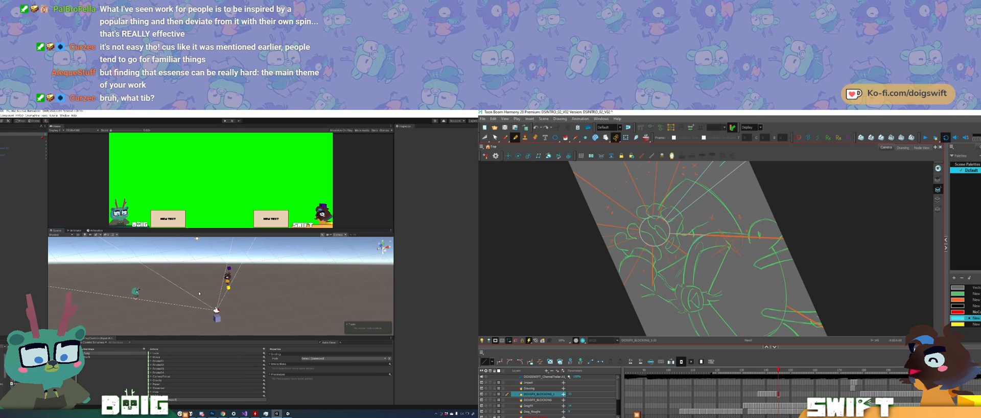
{"action": "left_click_drag", "start_coordinate": [750, 323], "coordinate": [783, 294], "text": "ctrl+alt"}
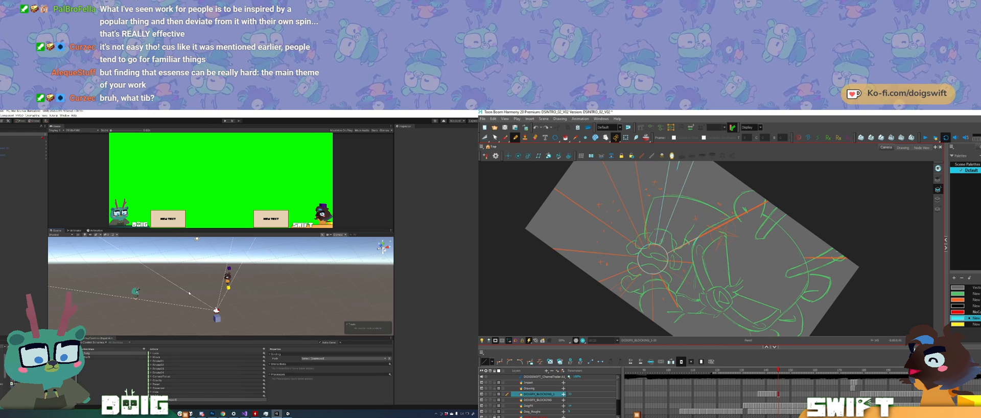
{"action": "left_click_drag", "start_coordinate": [228, 279], "coordinate": [192, 286], "text": "alt"}
{"action": "left_click_drag", "start_coordinate": [711, 281], "coordinate": [738, 246], "text": "ctrl+alt"}
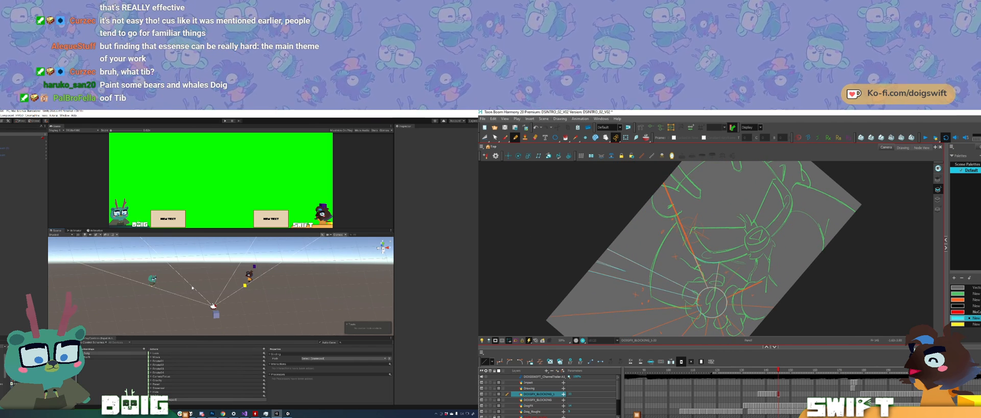
{"action": "middle_click_drag", "start_coordinate": [721, 277], "coordinate": [718, 263]}
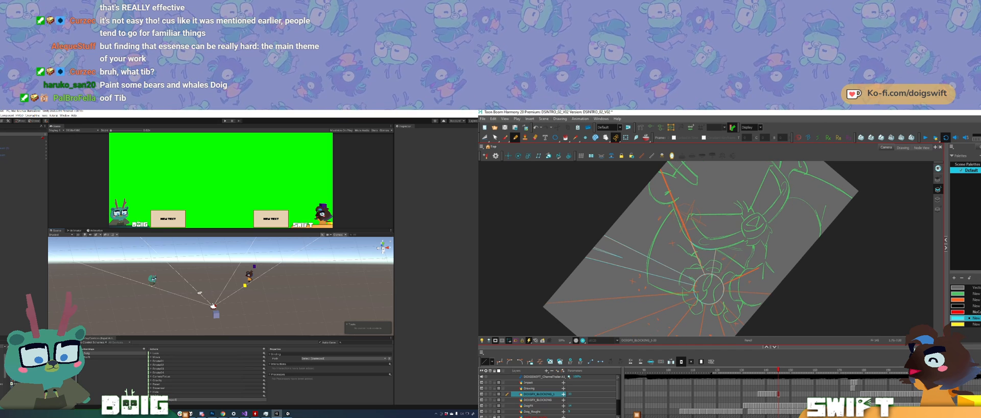
{"action": "left_click_drag", "start_coordinate": [735, 239], "coordinate": [735, 262], "text": "ctrl+alt"}
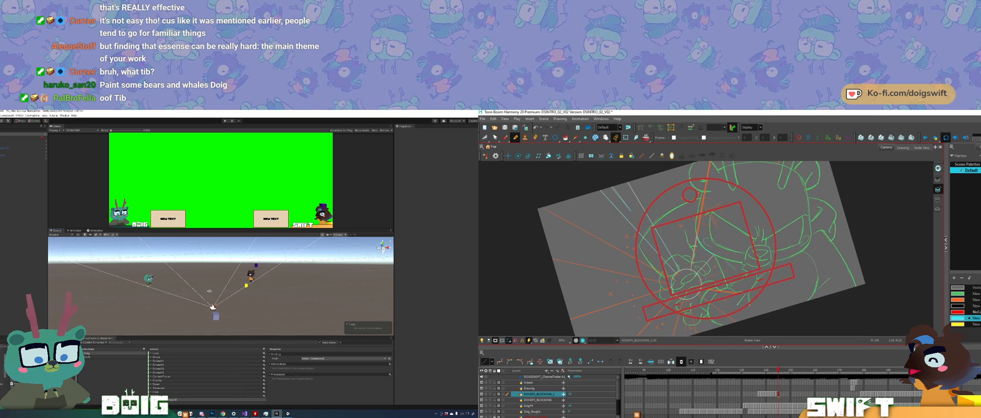
{"action": "scroll", "coordinate": [221, 286], "scroll_direction": "up", "scroll_amount": 3}
{"action": "middle_click_drag", "start_coordinate": [725, 255], "coordinate": [715, 276]}
{"action": "middle_click_drag", "start_coordinate": [222, 285], "coordinate": [225, 293]}
{"action": "middle_click_drag", "start_coordinate": [715, 277], "coordinate": [706, 293]}
{"action": "left_click_drag", "start_coordinate": [225, 293], "coordinate": [206, 298], "text": "alt"}
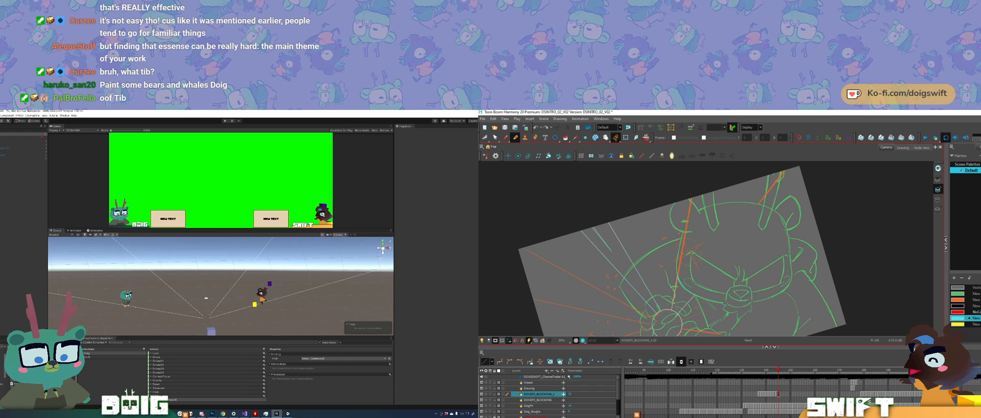
Step: Try to extend the thick orange sketch ray near the antler past the frame's upper edge with a straight line
{"action": "left_click_drag", "start_coordinate": [689, 199], "coordinate": [695, 170]}
{"action": "key", "text": "ctrl+z"}
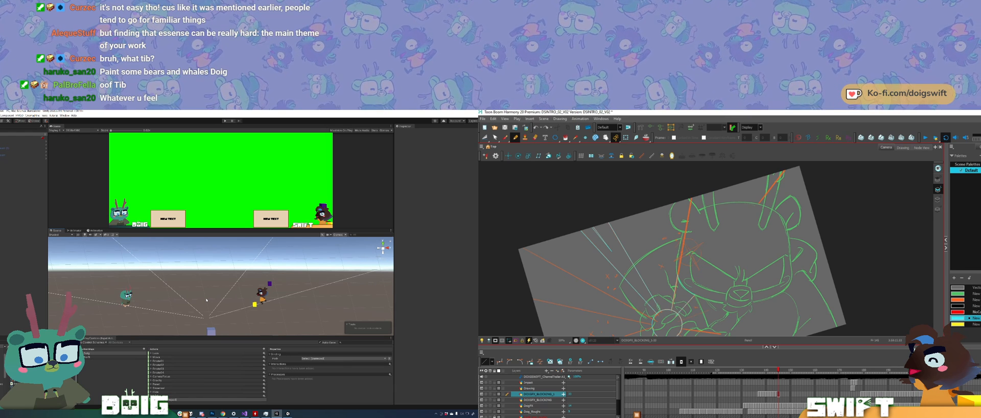
{"action": "left_click_drag", "start_coordinate": [691, 198], "coordinate": [694, 170]}
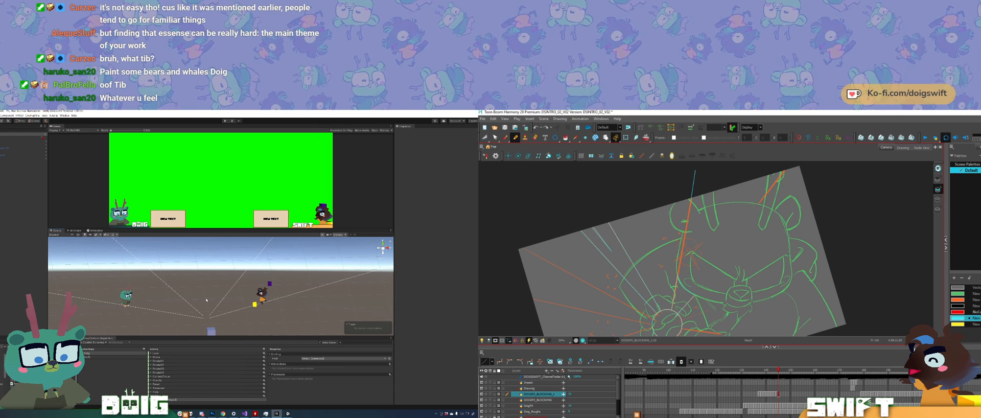
{"action": "key", "text": "ctrl+z"}
Step: Examine the upper part of the drawing at other rotations and inspect the Unity characters and cubes from closer up
{"action": "mouse_move", "coordinate": [207, 300]}
{"action": "left_mouse_down", "text": "alt"}
{"action": "mouse_move", "coordinate": [282, 292]}
{"action": "mouse_move", "coordinate": [199, 310]}
{"action": "left_mouse_up", "text": "alt"}
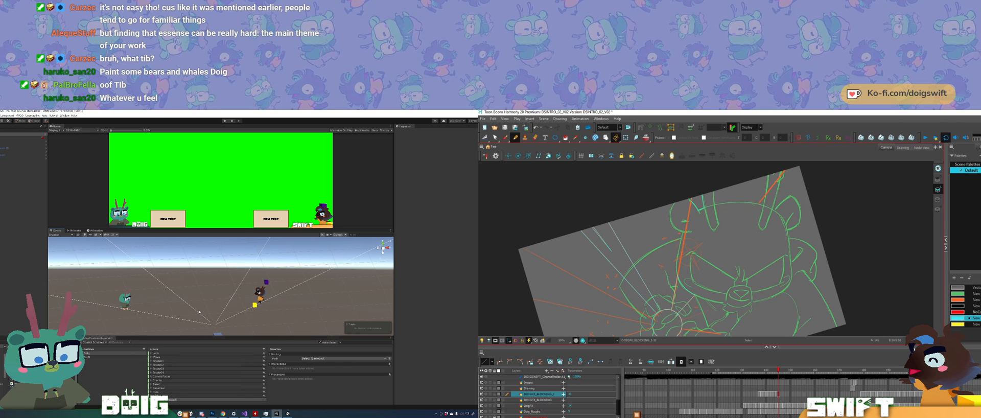
{"action": "left_click_drag", "start_coordinate": [756, 249], "coordinate": [686, 265], "text": "ctrl+alt"}
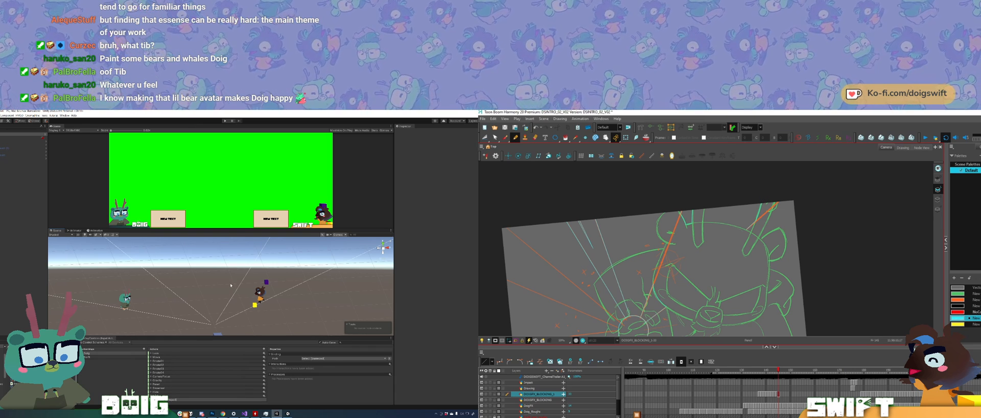
{"action": "left_click_drag", "start_coordinate": [782, 255], "coordinate": [760, 196], "text": "ctrl+alt"}
{"action": "left_click_drag", "start_coordinate": [730, 224], "coordinate": [719, 262]}
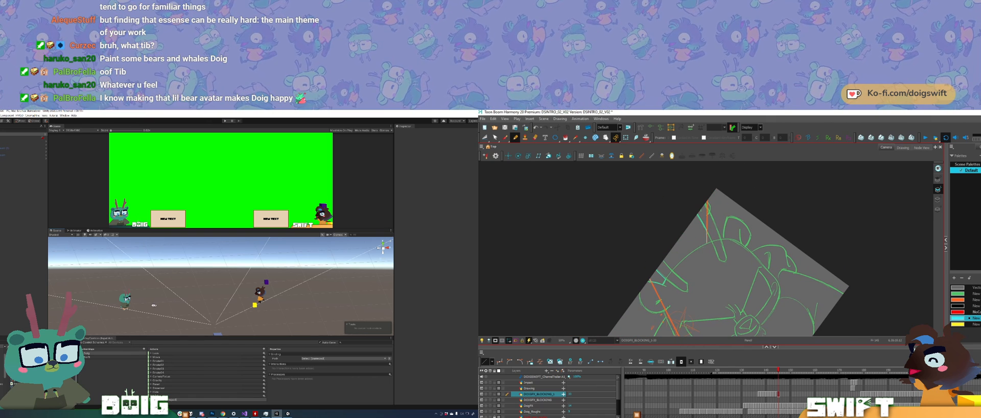
{"action": "right_click_drag", "start_coordinate": [154, 305], "coordinate": [208, 302], "text": "alt"}
{"action": "middle_click_drag", "start_coordinate": [208, 302], "coordinate": [232, 287], "text": "alt"}
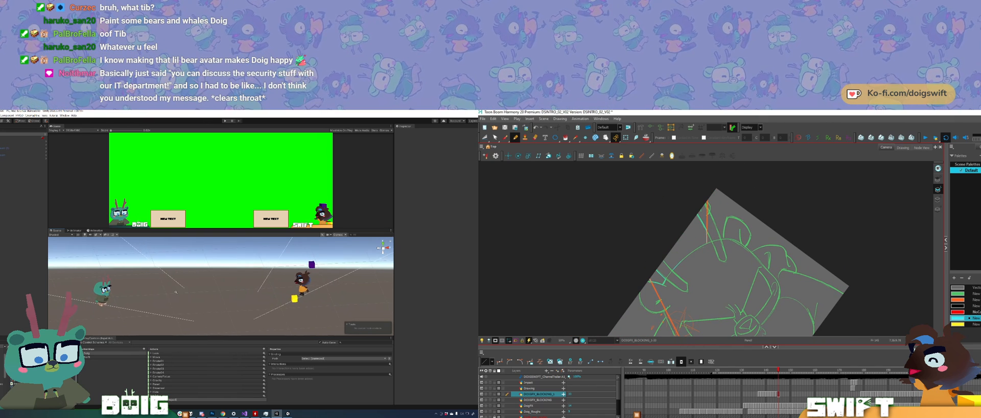
{"action": "right_click_drag", "start_coordinate": [176, 292], "coordinate": [196, 291], "text": "alt"}
{"action": "middle_click_drag", "start_coordinate": [195, 291], "coordinate": [212, 293], "text": "alt"}
{"action": "mouse_move", "coordinate": [212, 293]}
{"action": "left_mouse_down", "text": "alt"}
{"action": "mouse_move", "coordinate": [205, 284]}
{"action": "mouse_move", "coordinate": [207, 296]}
{"action": "left_mouse_up", "text": "alt"}
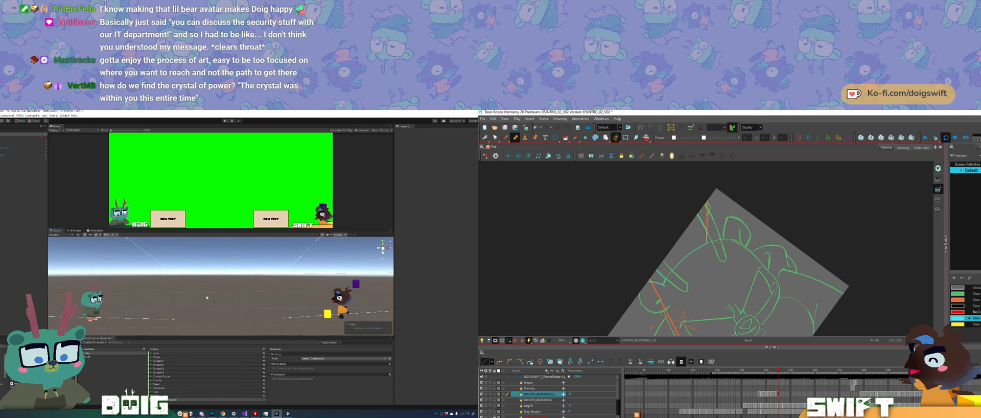
Step: Undo the last two strokes in the burst drawing near the antler
{"action": "left_click_drag", "start_coordinate": [658, 214], "coordinate": [722, 196], "text": "ctrl+alt"}
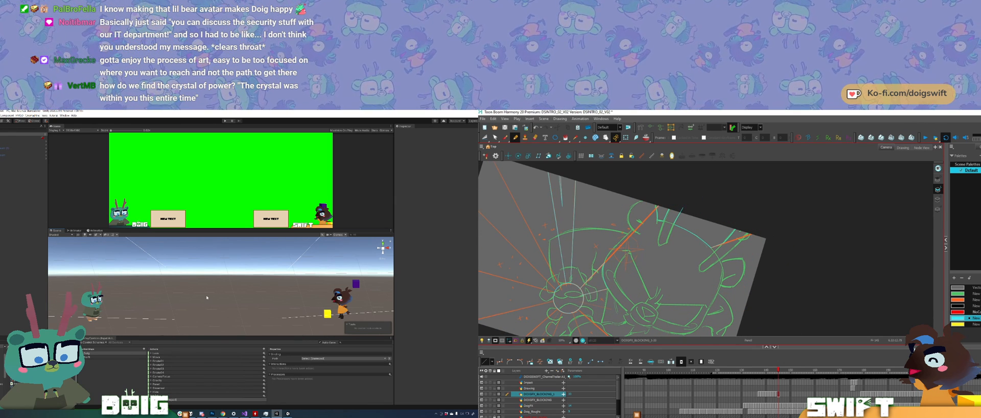
{"action": "mouse_move", "coordinate": [722, 195]}
{"action": "left_mouse_down", "text": "ctrl+alt"}
{"action": "mouse_move", "coordinate": [650, 260]}
{"action": "mouse_move", "coordinate": [711, 192]}
{"action": "left_mouse_up", "text": "ctrl+alt"}
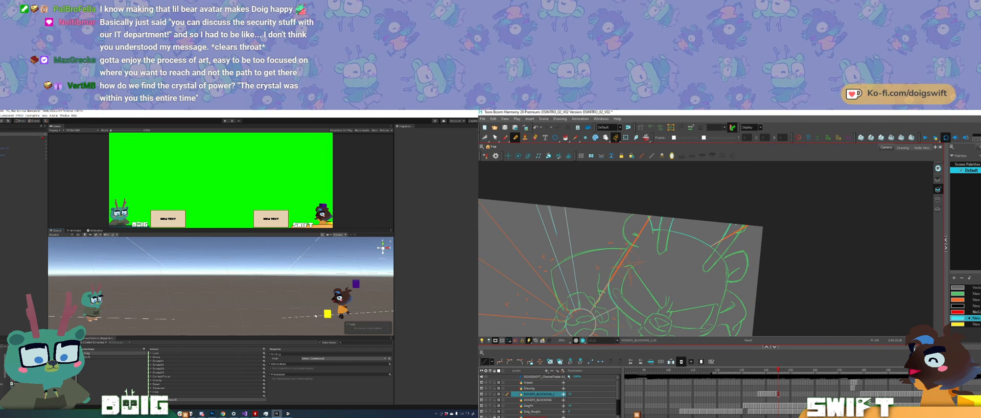
{"action": "left_click_drag", "start_coordinate": [710, 192], "coordinate": [675, 201], "text": "ctrl+alt"}
{"action": "key", "text": "ctrl+z"}
{"action": "key", "text": "ctrl+z"}
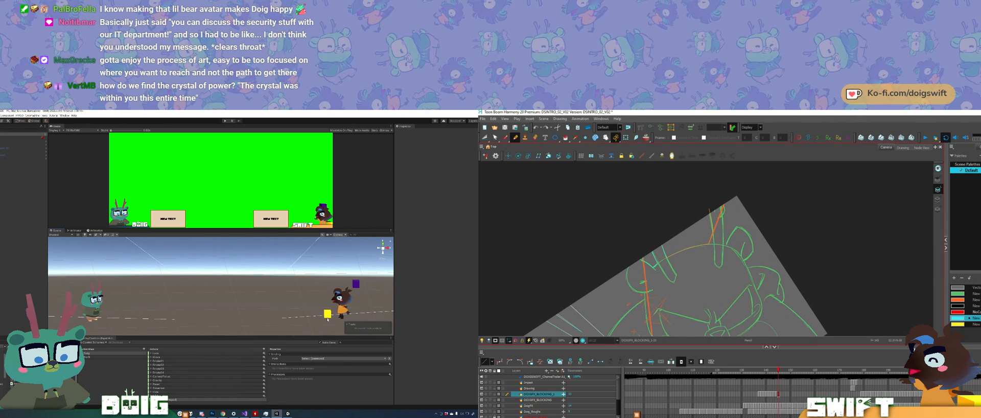
Step: Deactivate the yellow cube beside the brown character in Unity and try a straight line along the drawing's upper edge
{"action": "left_click", "coordinate": [327, 315]}
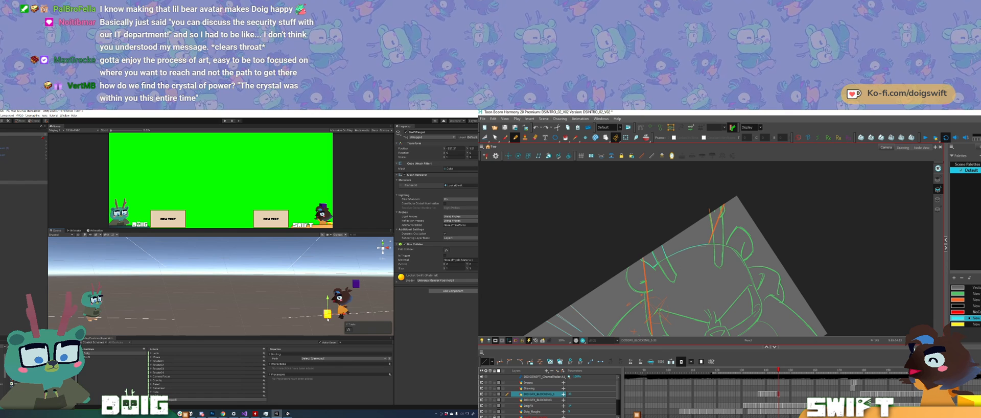
{"action": "left_click_drag", "start_coordinate": [657, 245], "coordinate": [719, 204]}
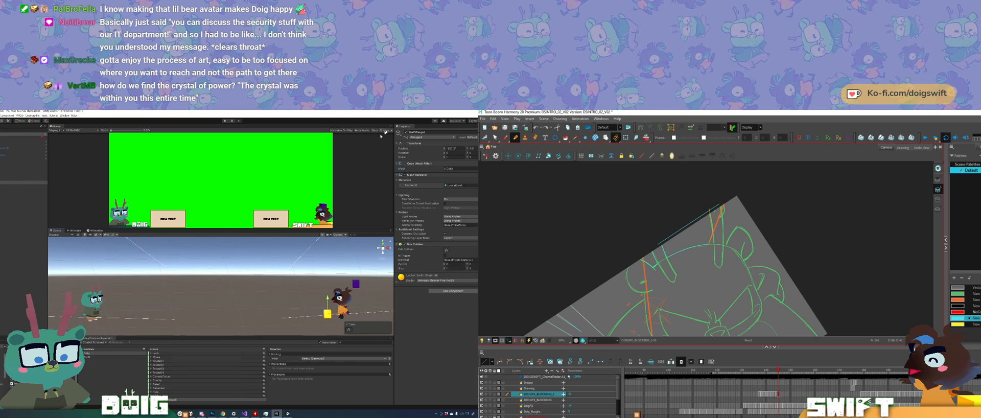
{"action": "key", "text": "ctrl+z"}
{"action": "left_click", "coordinate": [405, 132]}
Step: Select the purple cube in the Unity scene and move it sideways, away from the brown character
{"action": "left_click_drag", "start_coordinate": [837, 180], "coordinate": [843, 192], "text": "ctrl+alt"}
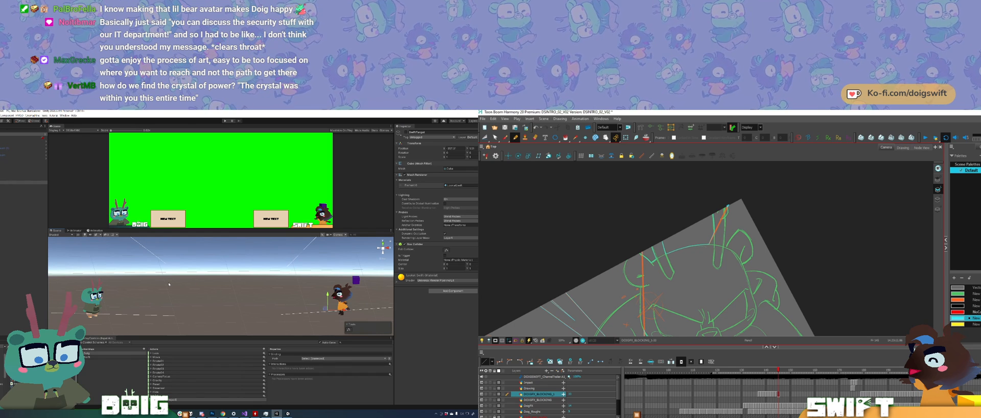
{"action": "left_click_drag", "start_coordinate": [679, 199], "coordinate": [693, 194], "text": "ctrl+alt"}
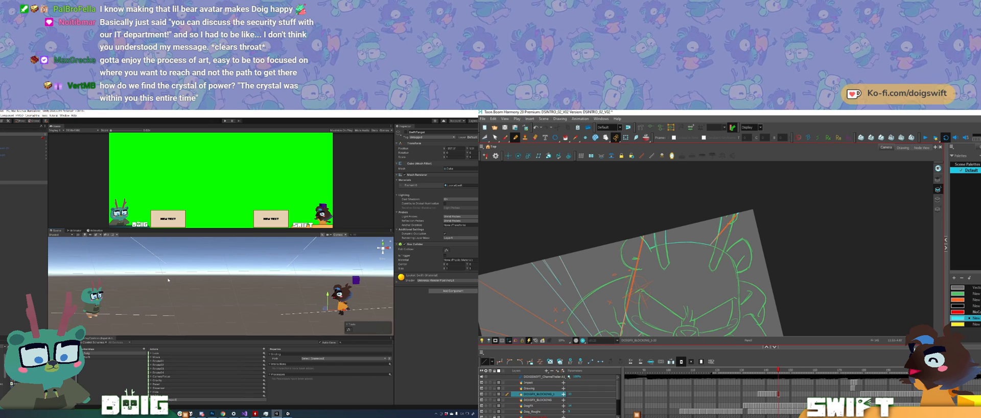
{"action": "left_click_drag", "start_coordinate": [705, 286], "coordinate": [727, 245]}
{"action": "left_click_drag", "start_coordinate": [258, 299], "coordinate": [218, 304], "text": "alt"}
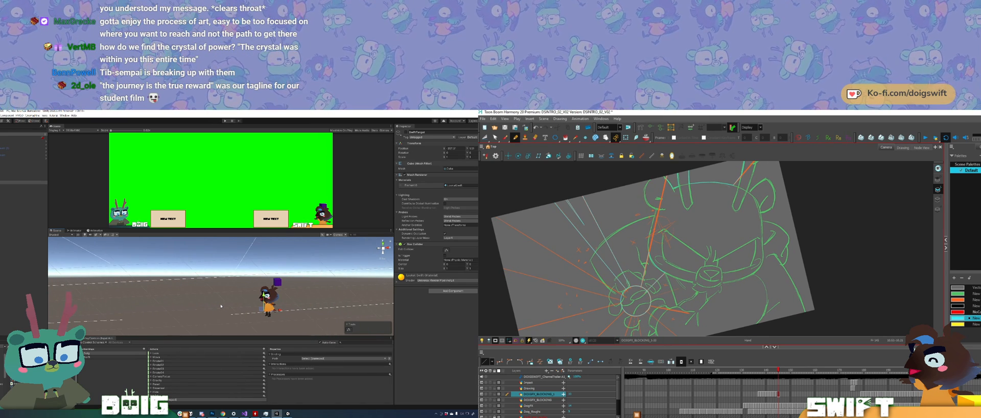
{"action": "left_click_drag", "start_coordinate": [211, 308], "coordinate": [186, 307], "text": "alt"}
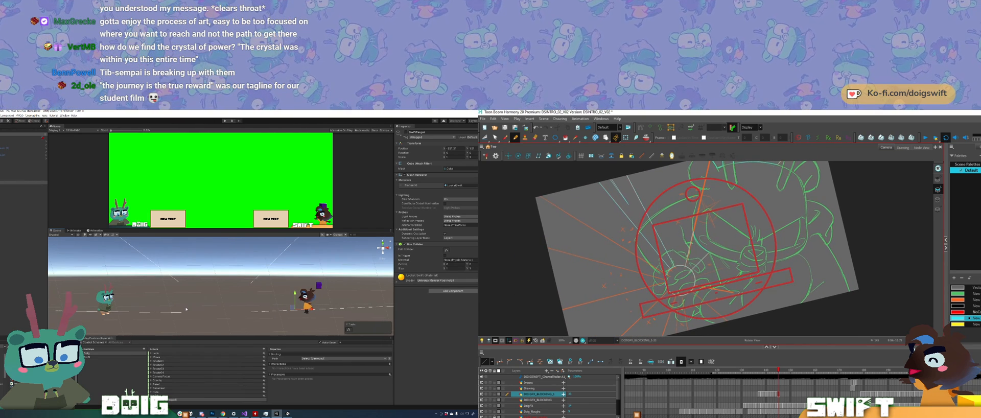
{"action": "left_click_drag", "start_coordinate": [692, 194], "coordinate": [698, 193], "text": "ctrl+alt"}
{"action": "left_click_drag", "start_coordinate": [746, 285], "coordinate": [758, 288]}
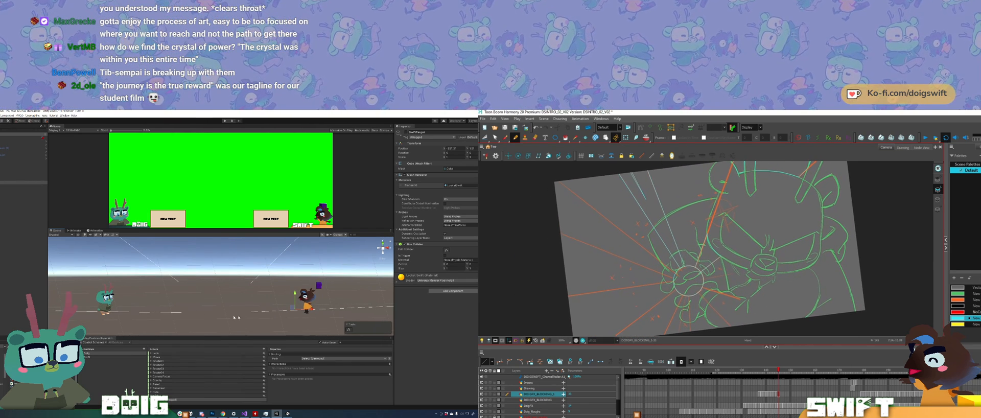
{"action": "left_click", "coordinate": [320, 286]}
{"action": "left_click_drag", "start_coordinate": [336, 285], "coordinate": [358, 284]}
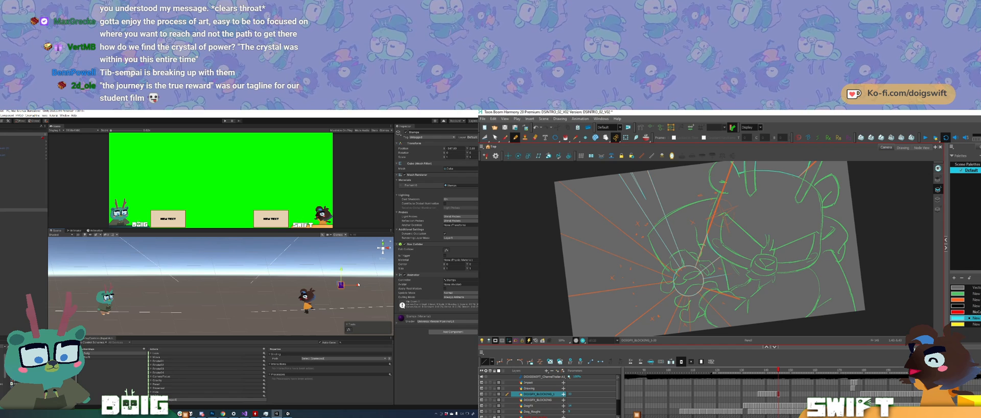
Step: Examine the moved purple cube and both characters from other angles, and check the burst drawing at different rotations
{"action": "left_click_drag", "start_coordinate": [741, 293], "coordinate": [690, 317], "text": "ctrl+alt"}
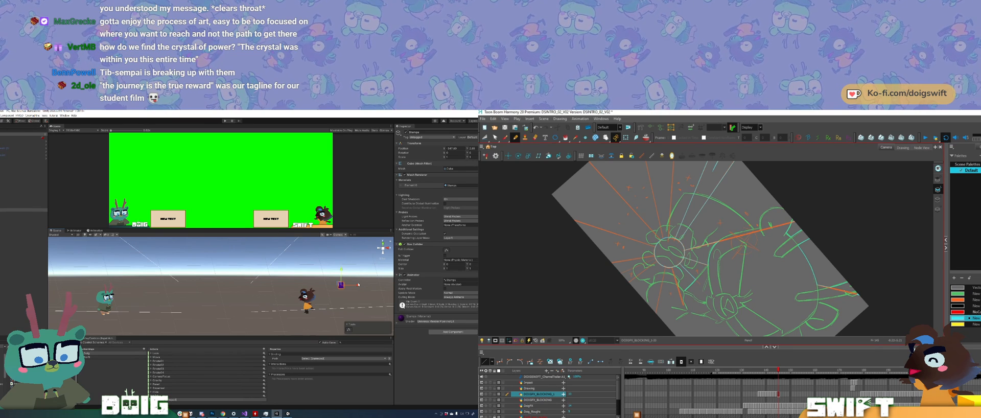
{"action": "left_click_drag", "start_coordinate": [224, 303], "coordinate": [214, 291], "text": "alt"}
{"action": "left_click_drag", "start_coordinate": [715, 306], "coordinate": [720, 306], "text": "ctrl+alt"}
{"action": "left_click_drag", "start_coordinate": [214, 291], "coordinate": [213, 284], "text": "alt"}
{"action": "left_click_drag", "start_coordinate": [720, 306], "coordinate": [722, 306], "text": "ctrl+alt"}
{"action": "left_click_drag", "start_coordinate": [213, 284], "coordinate": [186, 283], "text": "alt"}
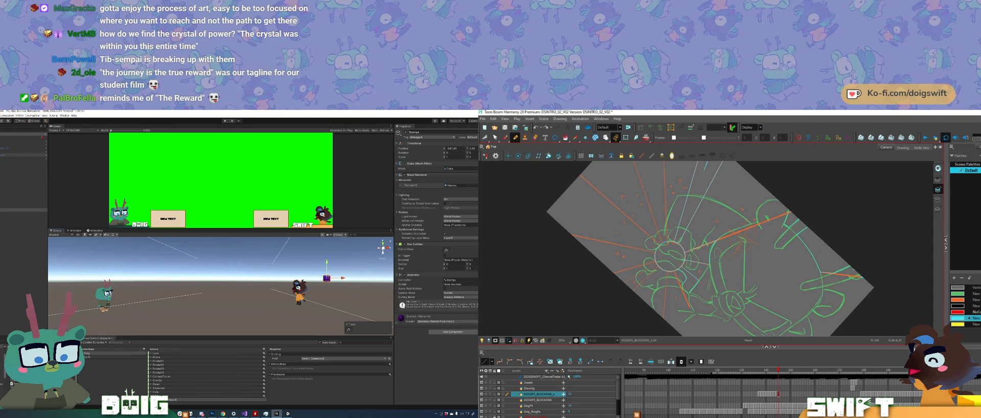
{"action": "left_click_drag", "start_coordinate": [682, 285], "coordinate": [736, 288], "text": "ctrl+alt"}
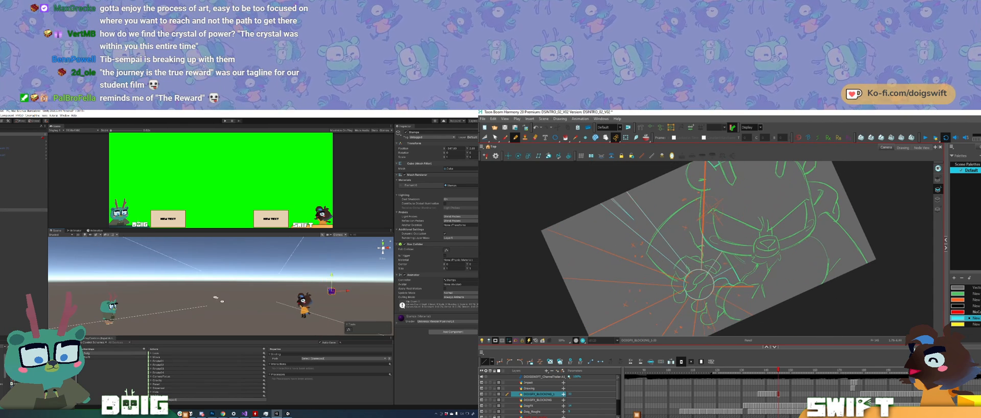
{"action": "left_click_drag", "start_coordinate": [192, 291], "coordinate": [201, 306], "text": "alt"}
Step: Launch Blender on the left display and dismiss its splash screen to work in the default scene
{"action": "key", "text": "super+s"}
{"action": "left_click_drag", "start_coordinate": [740, 282], "coordinate": [732, 288], "text": "ctrl+alt"}
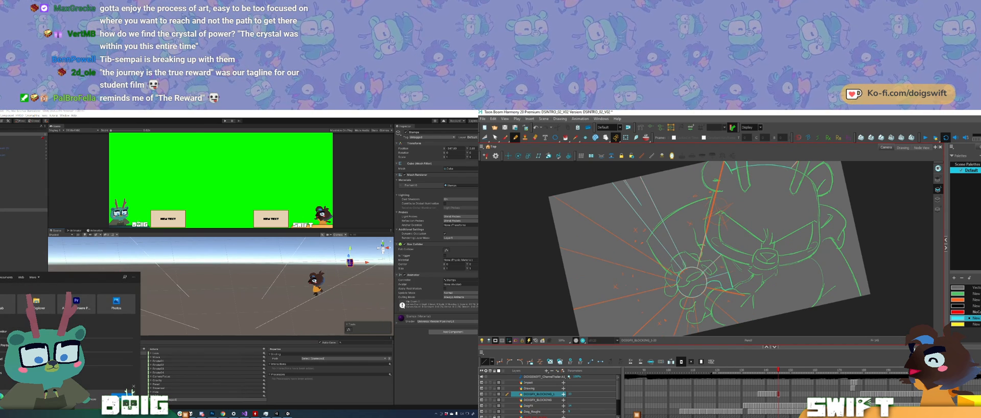
{"action": "type", "text": "ble"}
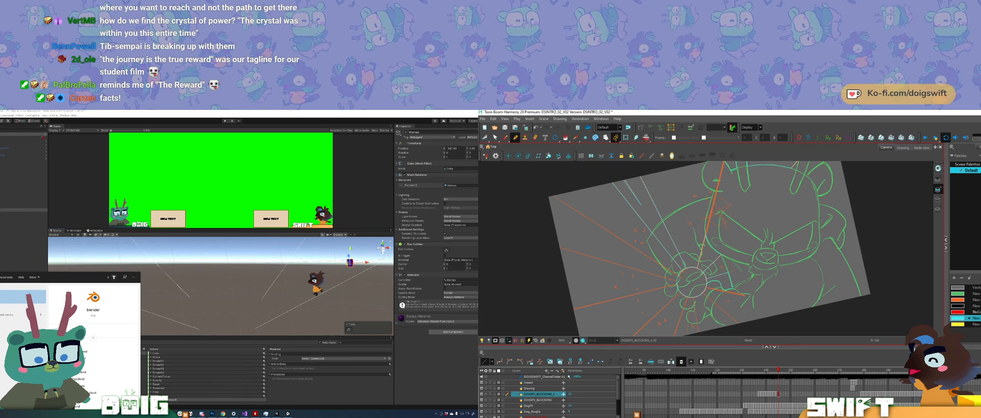
{"action": "key", "text": "Return"}
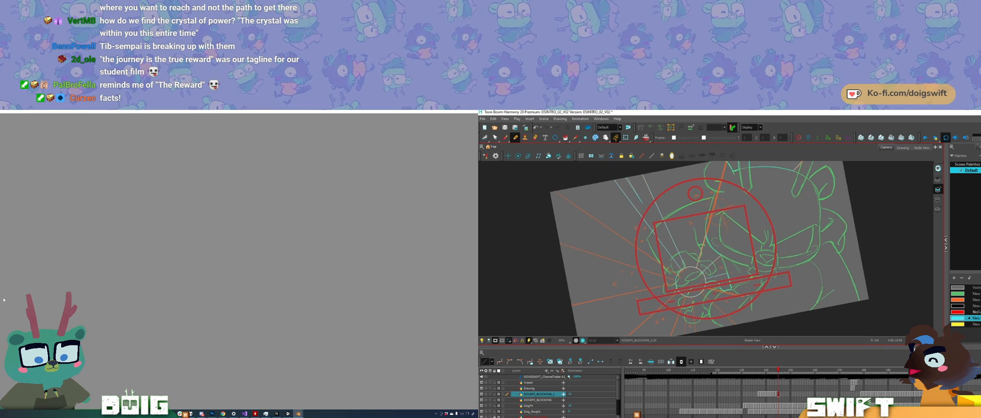
{"action": "mouse_move", "coordinate": [770, 313]}
{"action": "left_mouse_down", "text": "ctrl+alt"}
{"action": "mouse_move", "coordinate": [761, 316]}
{"action": "mouse_move", "coordinate": [776, 290]}
{"action": "left_mouse_up", "text": "ctrl+alt"}
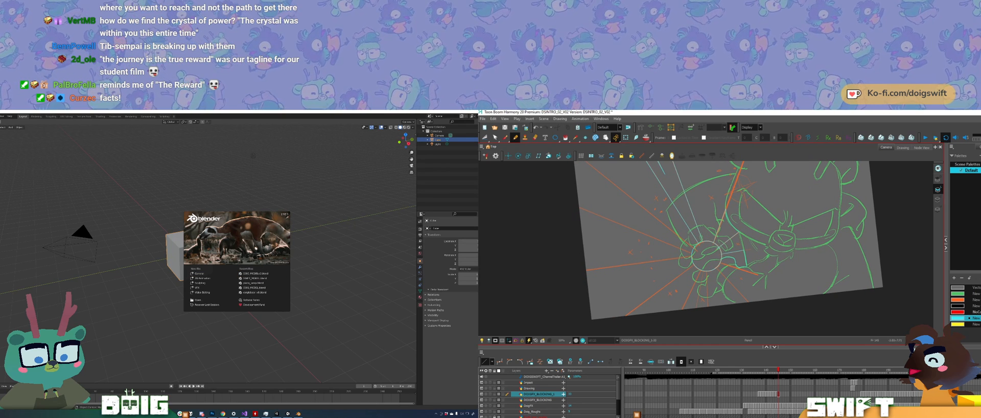
{"action": "left_click", "coordinate": [117, 260]}
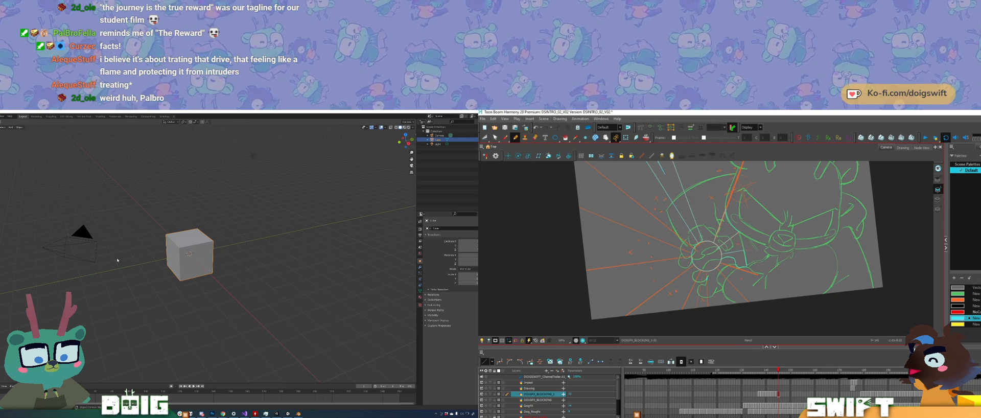
Step: Outline the burst rays around the underside of the hand in the Harmony drawing, undoing one misplaced stroke
{"action": "left_click_drag", "start_coordinate": [706, 304], "coordinate": [708, 315]}
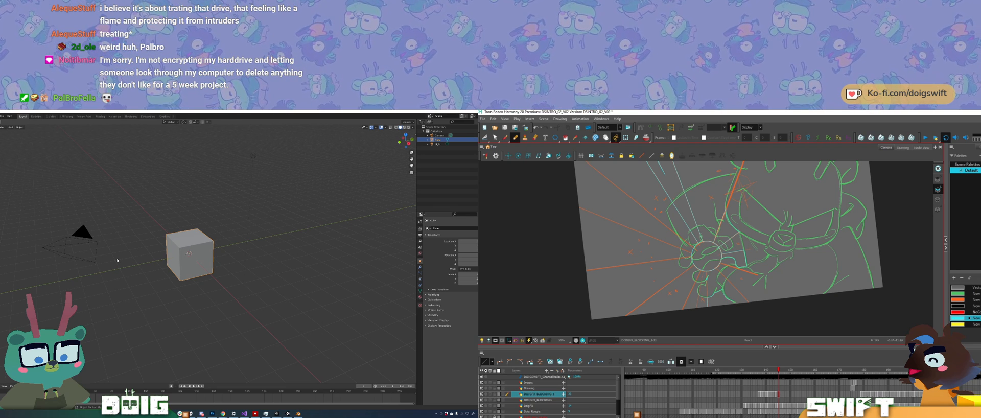
{"action": "mouse_move", "coordinate": [739, 304]}
{"action": "left_mouse_down"}
{"action": "mouse_move", "coordinate": [748, 309]}
{"action": "mouse_move", "coordinate": [701, 317]}
{"action": "mouse_move", "coordinate": [749, 285]}
{"action": "left_mouse_up"}
{"action": "key", "text": "ctrl+z"}
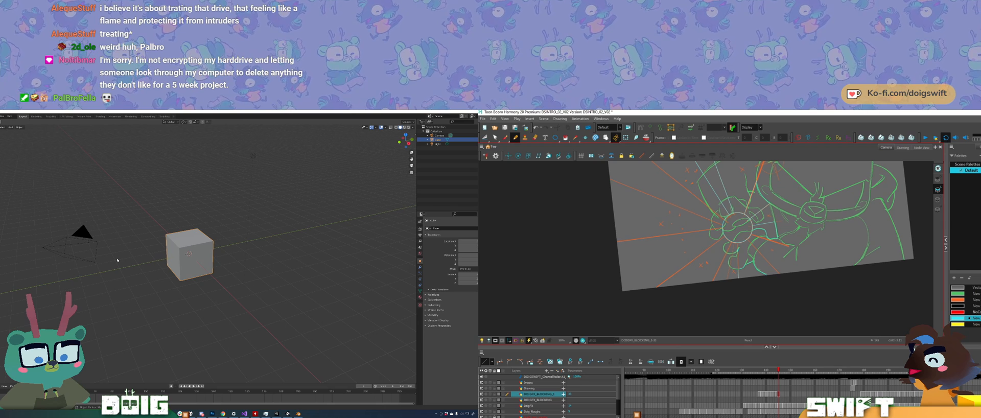
{"action": "mouse_move", "coordinate": [719, 269]}
{"action": "left_mouse_down"}
{"action": "mouse_move", "coordinate": [704, 298]}
{"action": "mouse_move", "coordinate": [722, 298]}
{"action": "mouse_move", "coordinate": [730, 267]}
{"action": "left_mouse_up"}
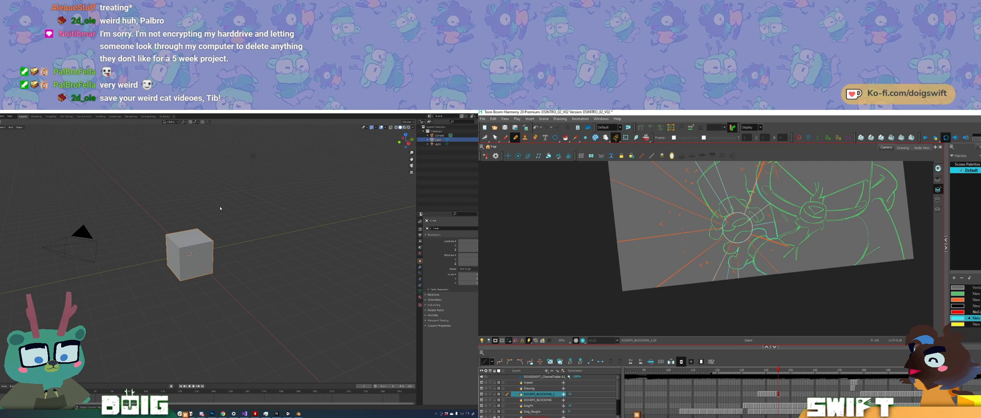
Step: Scale up the default cube in Blender until it encloses the camera and light
{"action": "left_click", "coordinate": [224, 257]}
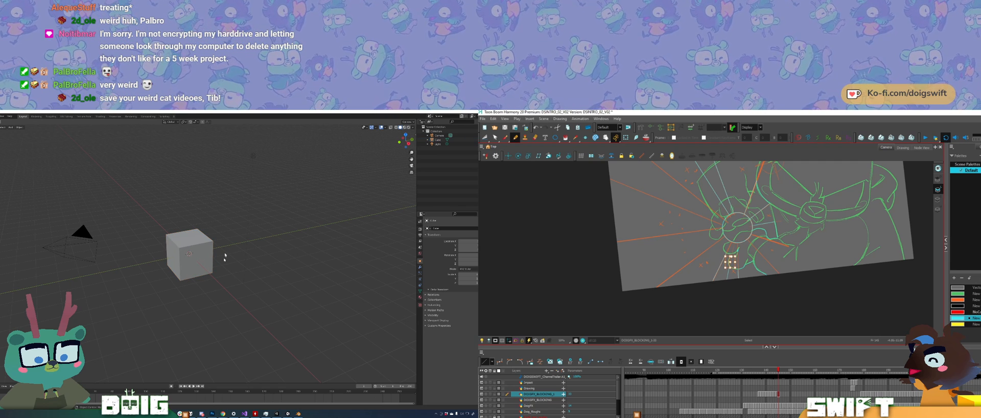
{"action": "mouse_move", "coordinate": [232, 237]}
{"action": "middle_mouse_down"}
{"action": "mouse_move", "coordinate": [241, 254]}
{"action": "mouse_move", "coordinate": [237, 224]}
{"action": "middle_mouse_up"}
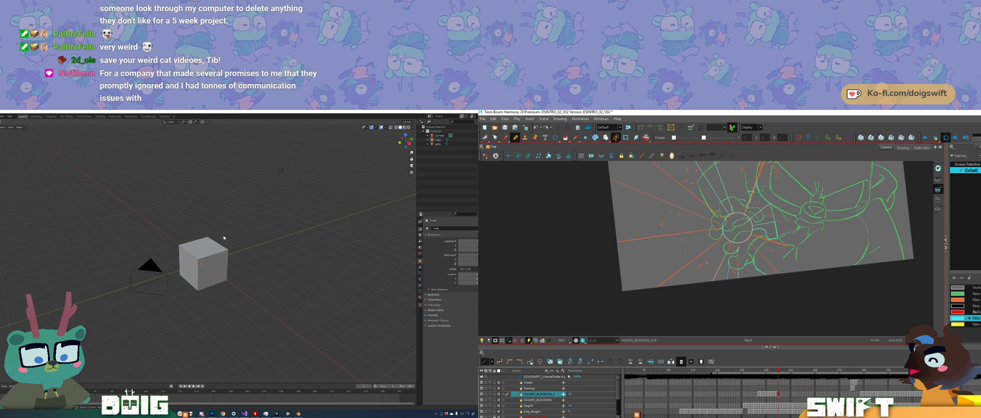
{"action": "middle_click_drag", "start_coordinate": [224, 238], "coordinate": [244, 259]}
{"action": "left_click", "coordinate": [220, 274]}
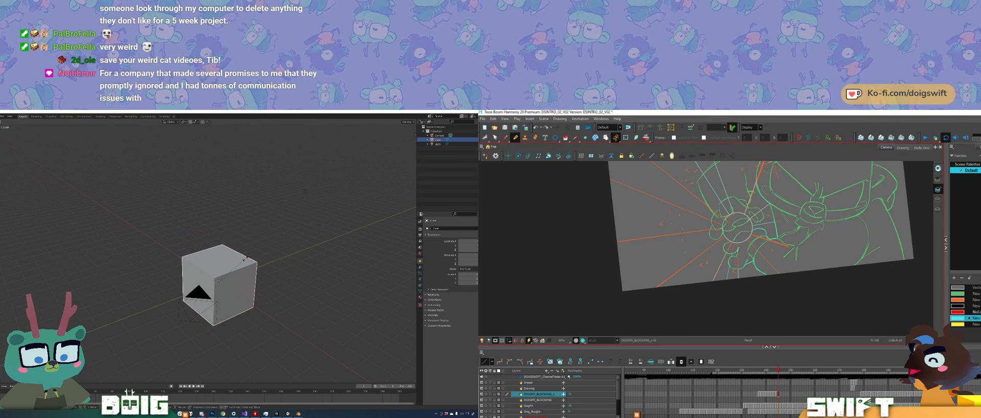
{"action": "left_click", "coordinate": [300, 251]}
{"action": "scroll", "coordinate": [256, 261], "scroll_direction": "down", "scroll_amount": 8}
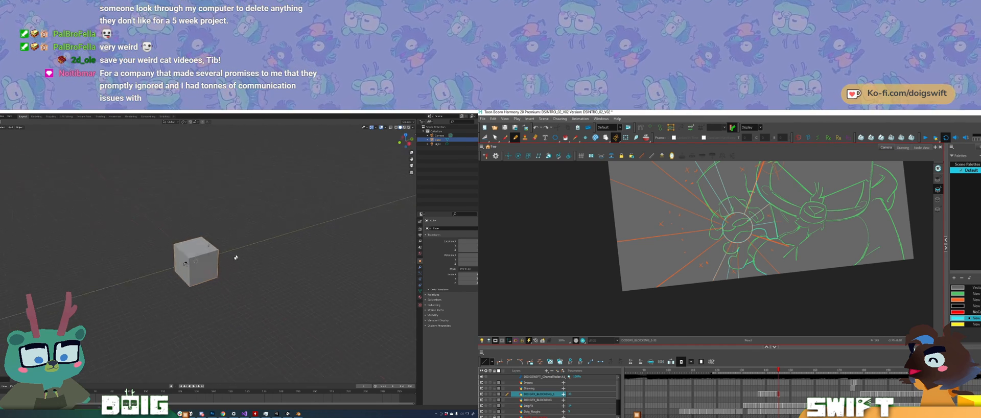
{"action": "key", "text": "s"}
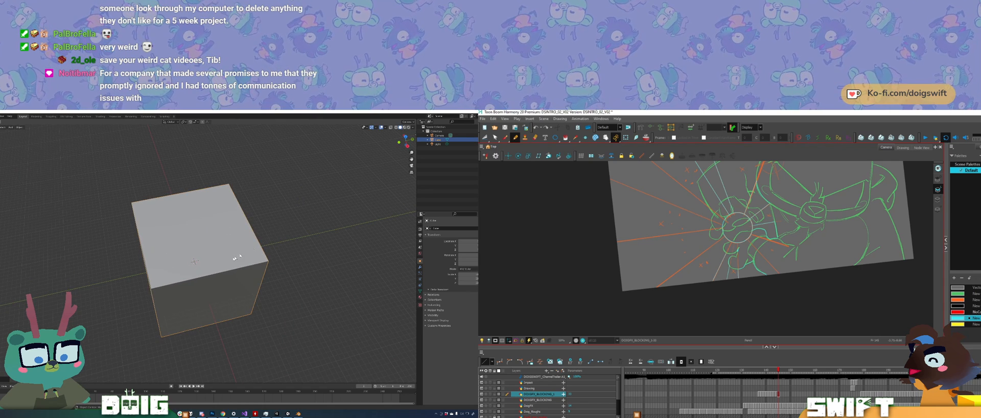
{"action": "middle_click_drag", "start_coordinate": [235, 259], "coordinate": [226, 242]}
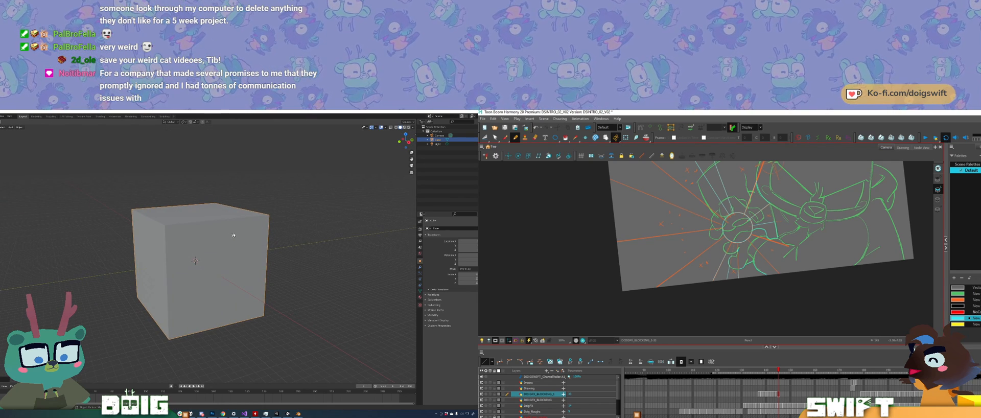
Step: Examine the cube's viewport display and collection settings among its object properties
{"action": "key", "text": "Tab"}
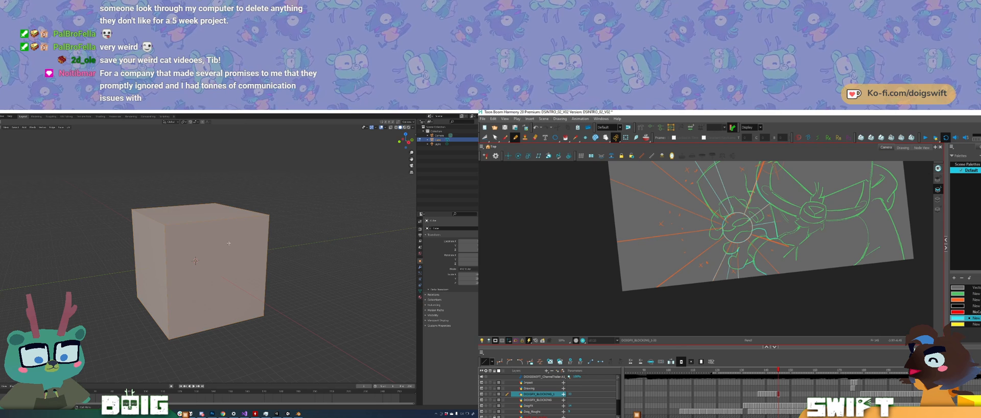
{"action": "key", "text": "Tab"}
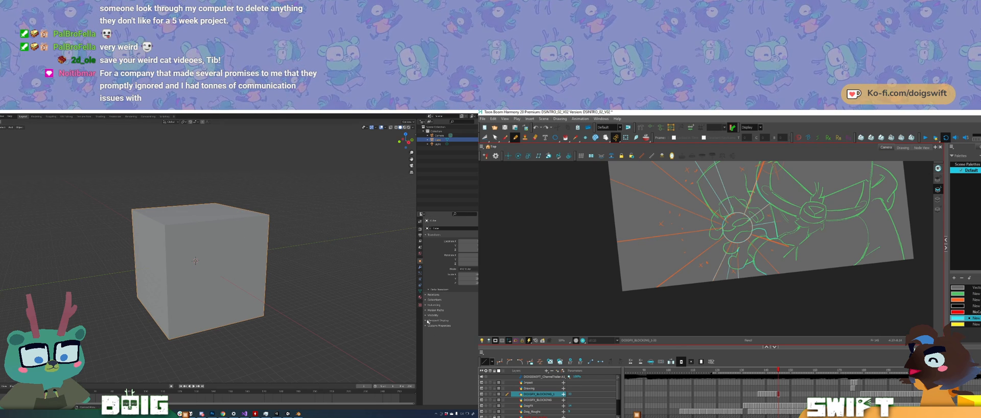
{"action": "left_click", "coordinate": [426, 320]}
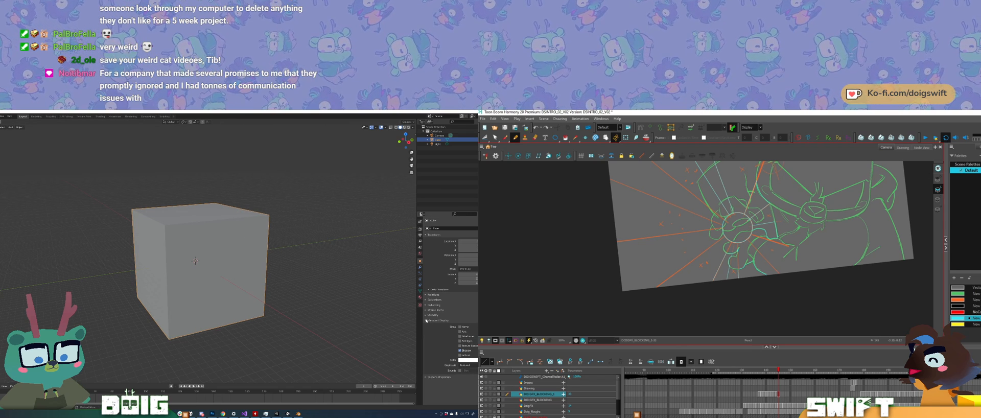
{"action": "left_click", "coordinate": [426, 316], "text": "ctrl"}
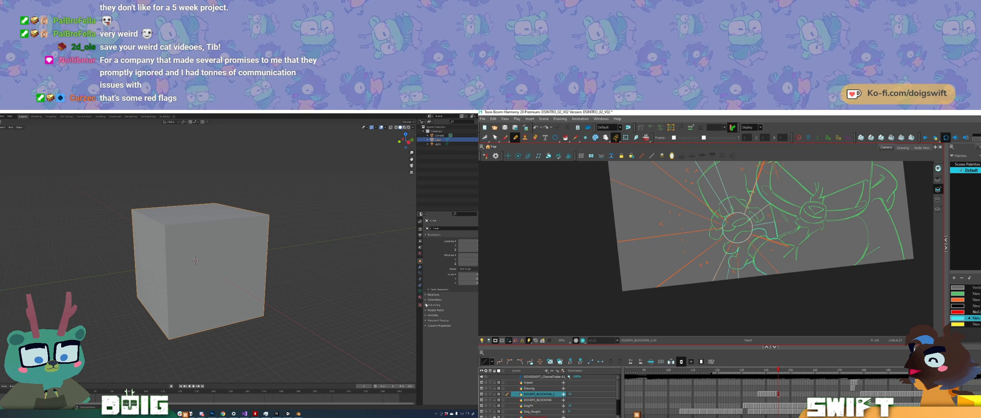
{"action": "left_click", "coordinate": [425, 300], "text": "ctrl"}
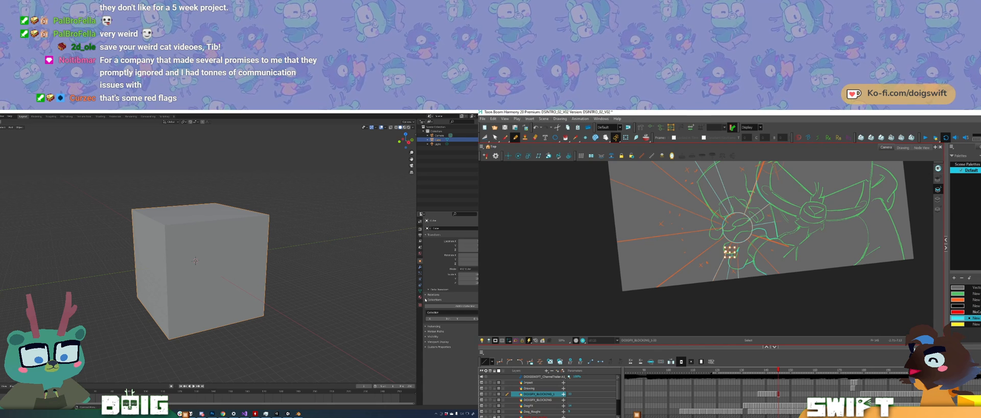
{"action": "left_click", "coordinate": [427, 301]}
Step: Put the cube in Edit Mode and show the viewport sidebar with its view settings
{"action": "key", "text": "Tab"}
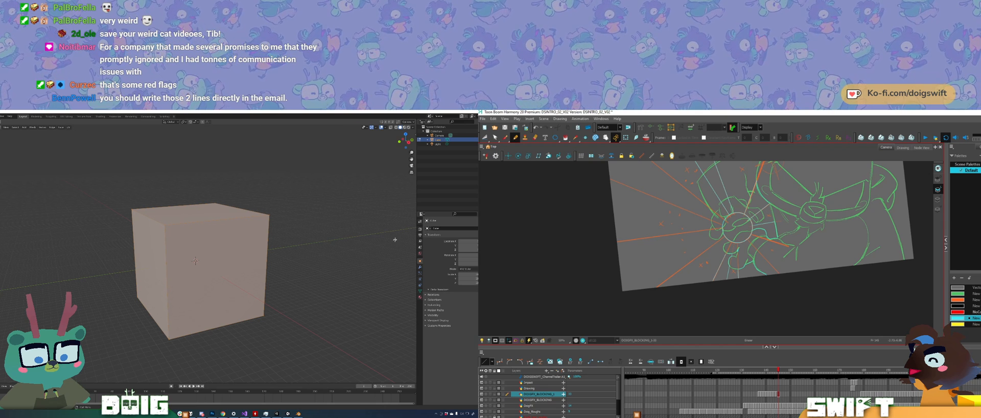
{"action": "key", "text": "n"}
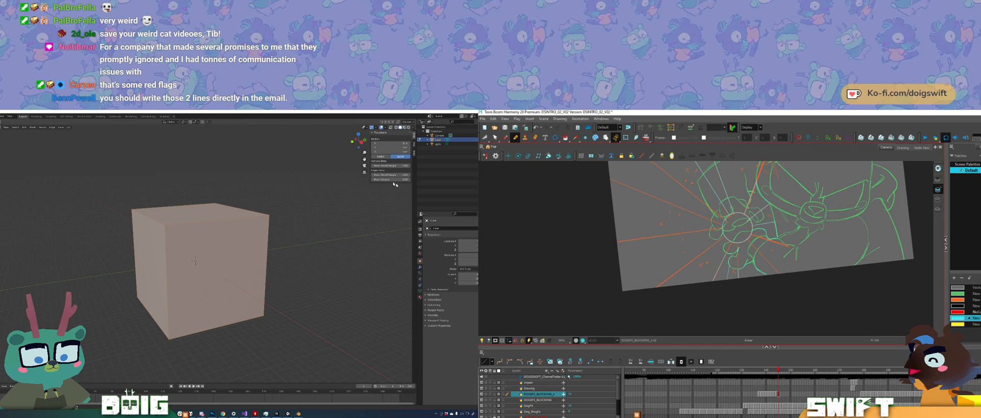
{"action": "left_click", "coordinate": [413, 147]}
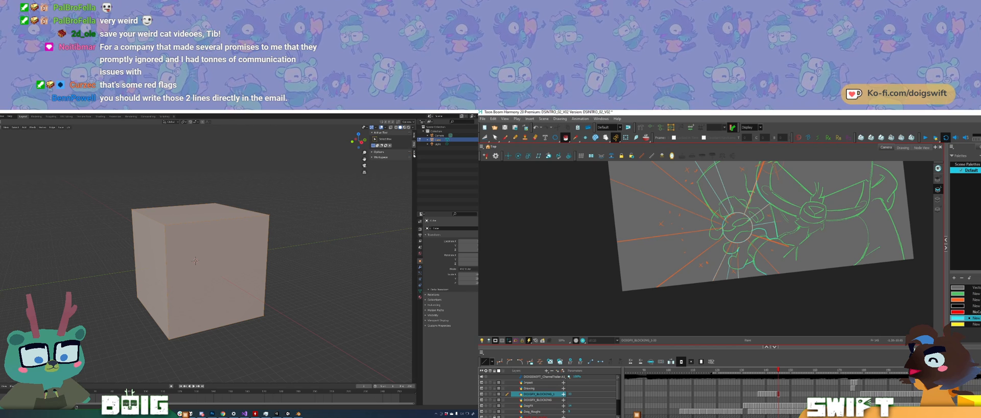
{"action": "left_click", "coordinate": [414, 154]}
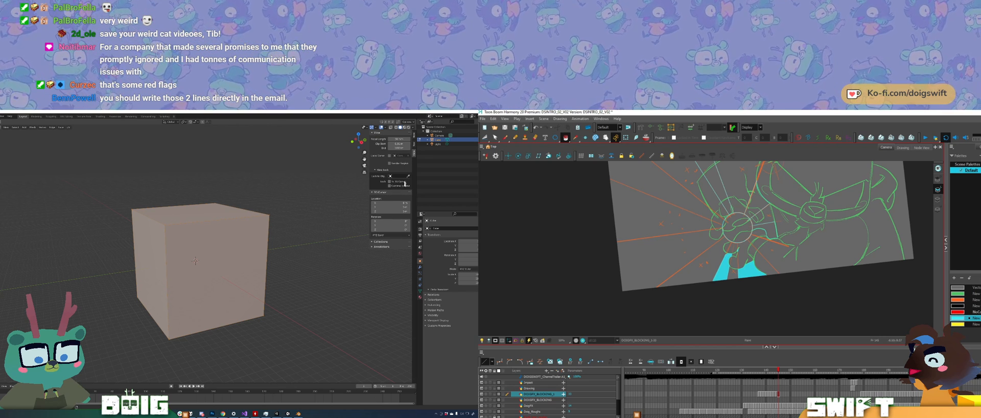
Step: Examine the cube's mesh data settings for normals, face maps, remesh, texture space and geometry data
{"action": "left_click", "coordinate": [420, 291]}
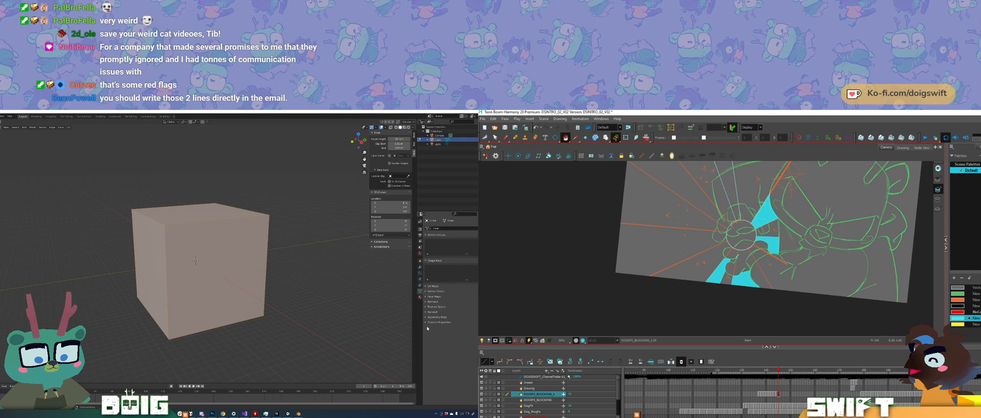
{"action": "left_click", "coordinate": [427, 301]}
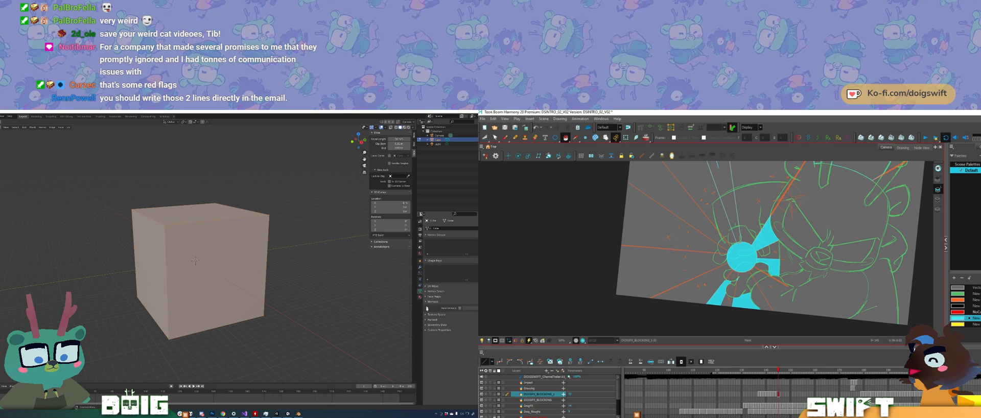
{"action": "left_click", "coordinate": [426, 297]}
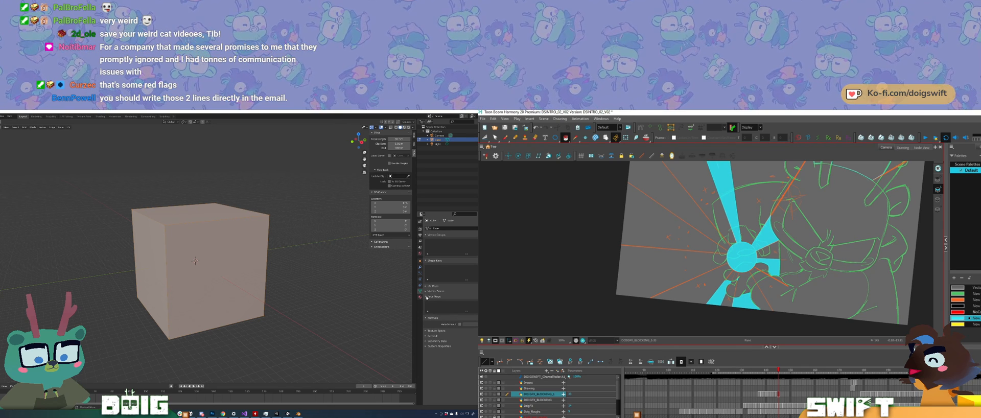
{"action": "left_click", "coordinate": [426, 336]}
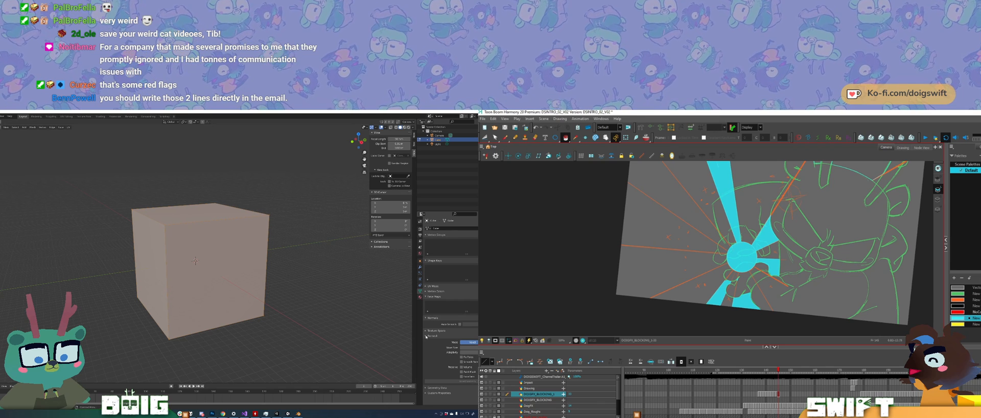
{"action": "left_click", "coordinate": [426, 335]}
{"action": "left_click", "coordinate": [425, 330]}
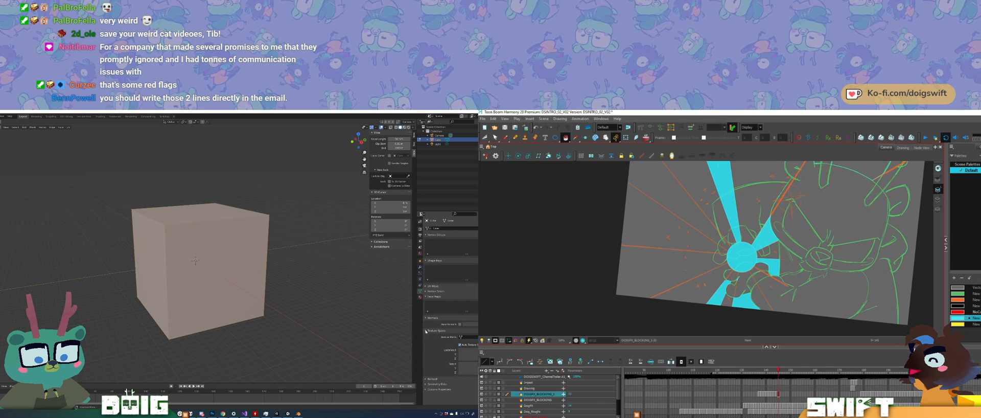
{"action": "left_click", "coordinate": [425, 331]}
{"action": "left_click", "coordinate": [426, 341]}
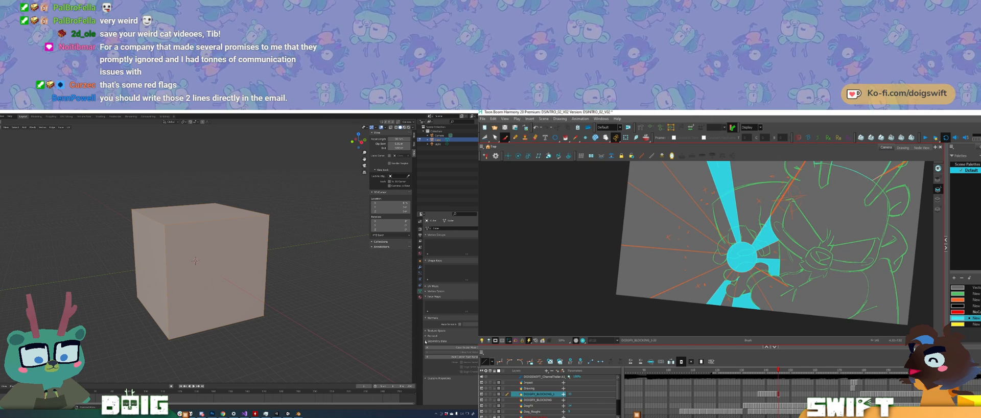
{"action": "left_click", "coordinate": [425, 341]}
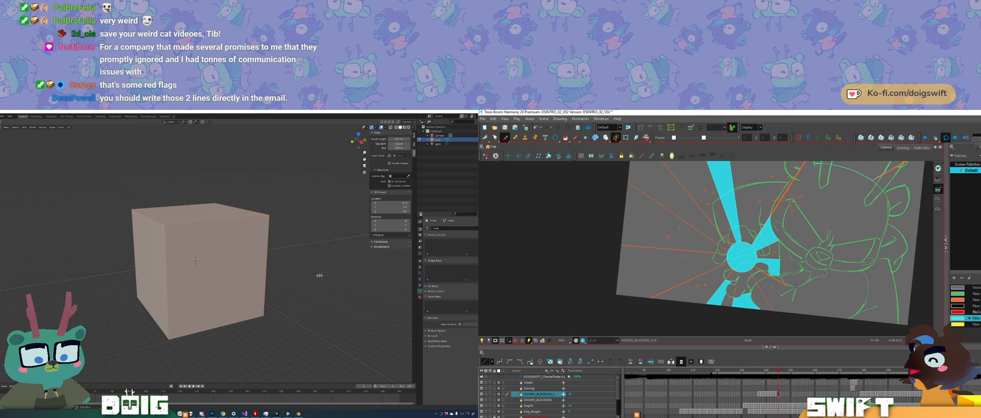
Step: Delete the enlarged cube's front face in Blender and select the orange ray line beneath the hand in Harmony
{"action": "left_click_drag", "start_coordinate": [738, 284], "coordinate": [764, 279], "text": "ctrl+alt"}
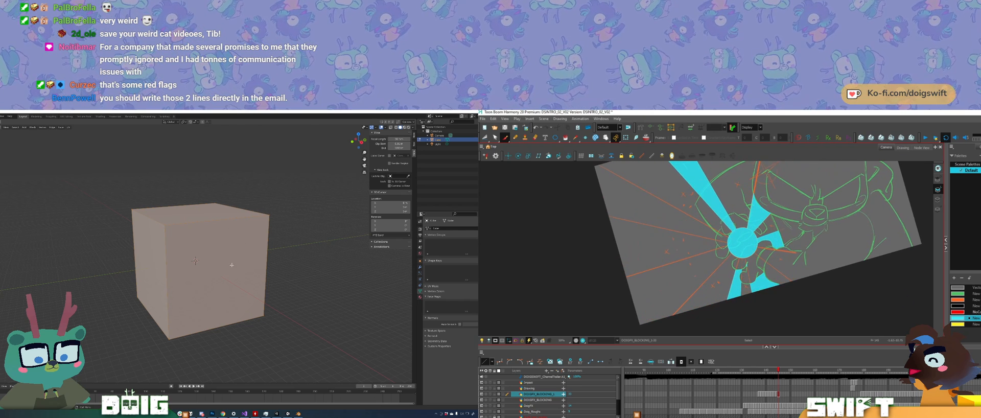
{"action": "mouse_move", "coordinate": [236, 259]}
{"action": "middle_mouse_down"}
{"action": "mouse_move", "coordinate": [236, 272]}
{"action": "mouse_move", "coordinate": [211, 278]}
{"action": "middle_mouse_up"}
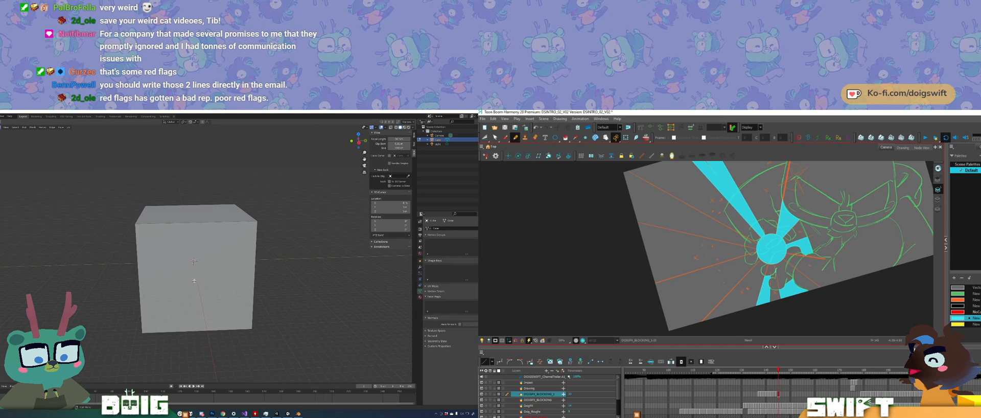
{"action": "left_click", "coordinate": [199, 280]}
{"action": "middle_click_drag", "start_coordinate": [199, 279], "coordinate": [208, 275]}
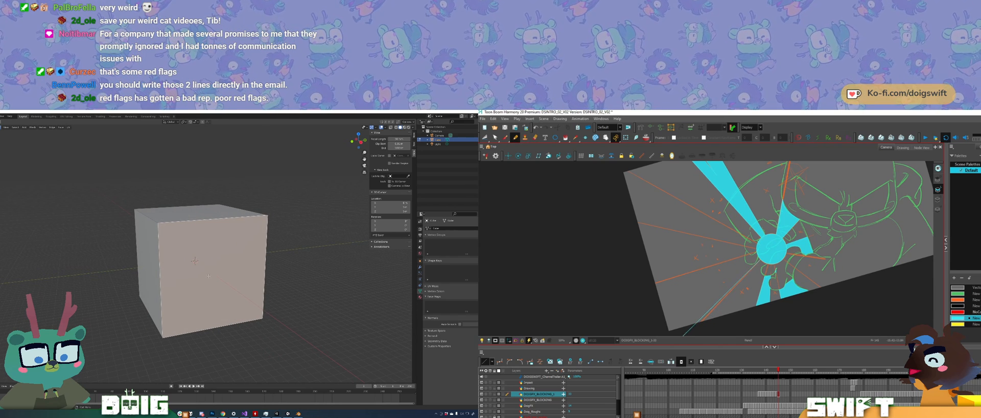
{"action": "key", "text": "x"}
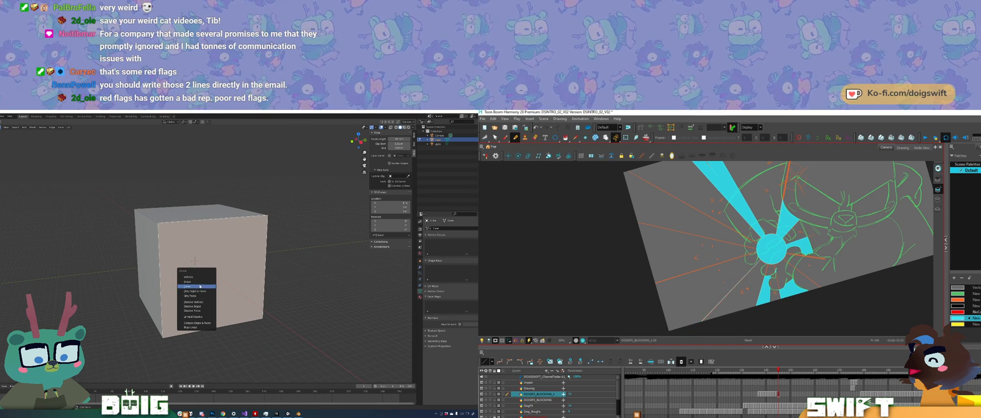
{"action": "left_click", "coordinate": [200, 286]}
{"action": "middle_click_drag", "start_coordinate": [200, 285], "coordinate": [161, 250]}
{"action": "left_click", "coordinate": [734, 297]}
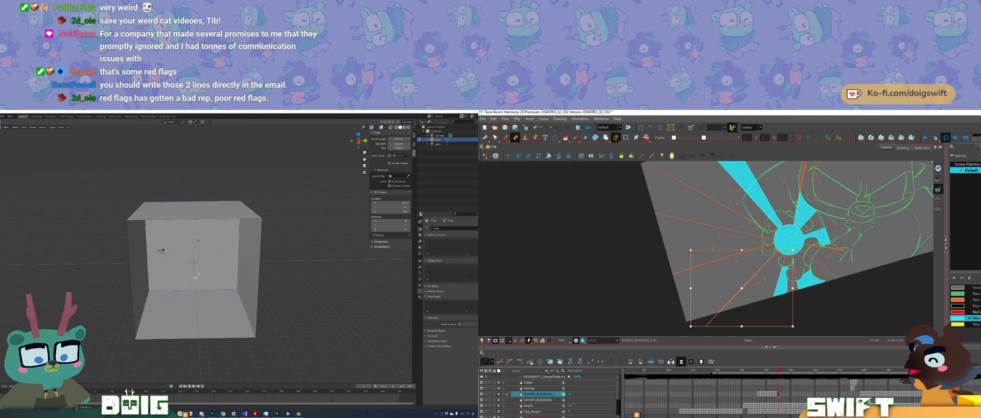
Step: Draw a straight ray line in Harmony from outside the frame's left edge to the burst's central circle
{"action": "mouse_move", "coordinate": [691, 326]}
{"action": "left_mouse_down"}
{"action": "mouse_move", "coordinate": [671, 332]}
{"action": "mouse_move", "coordinate": [661, 271]}
{"action": "left_mouse_up"}
{"action": "key", "text": "ctrl+z"}
{"action": "middle_click_drag", "start_coordinate": [133, 207], "coordinate": [154, 219]}
{"action": "left_click_drag", "start_coordinate": [661, 272], "coordinate": [659, 264]}
{"action": "middle_click_drag", "start_coordinate": [155, 219], "coordinate": [155, 219]}
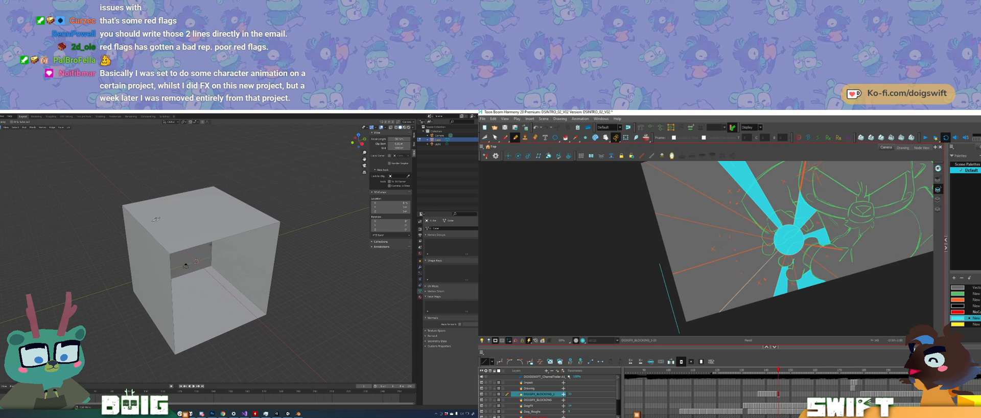
{"action": "key", "text": "ctrl+z"}
{"action": "left_click_drag", "start_coordinate": [660, 277], "coordinate": [774, 241]}
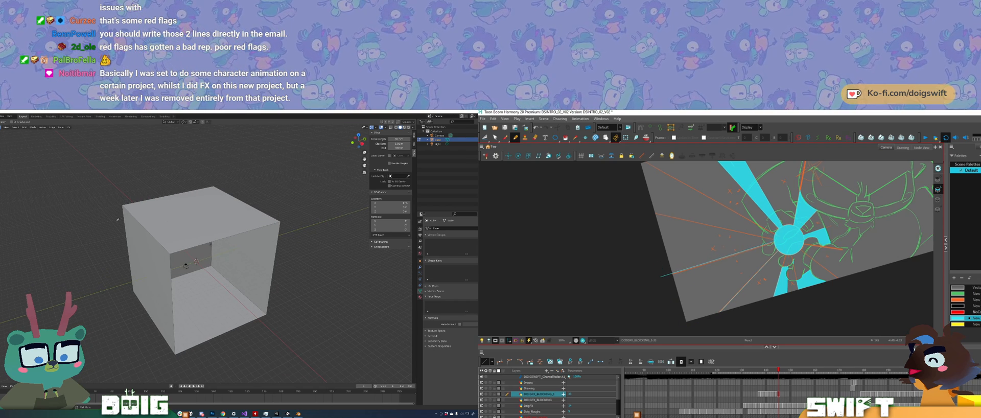
Step: Add a centred vertical loop cut around the open box in Blender
{"action": "mouse_move", "coordinate": [189, 215]}
{"action": "middle_mouse_down"}
{"action": "mouse_move", "coordinate": [179, 236]}
{"action": "mouse_move", "coordinate": [178, 216]}
{"action": "middle_mouse_up"}
{"action": "key", "text": "Tab"}
{"action": "key", "text": "Tab"}
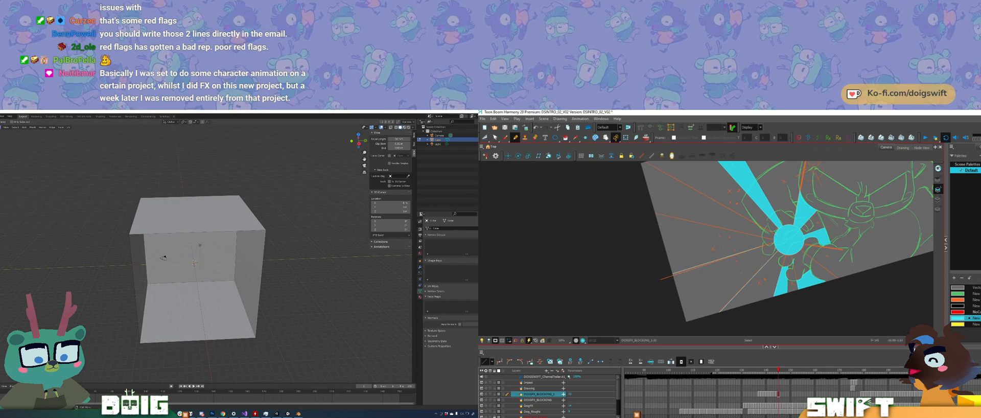
{"action": "key", "text": "ctrl+r"}
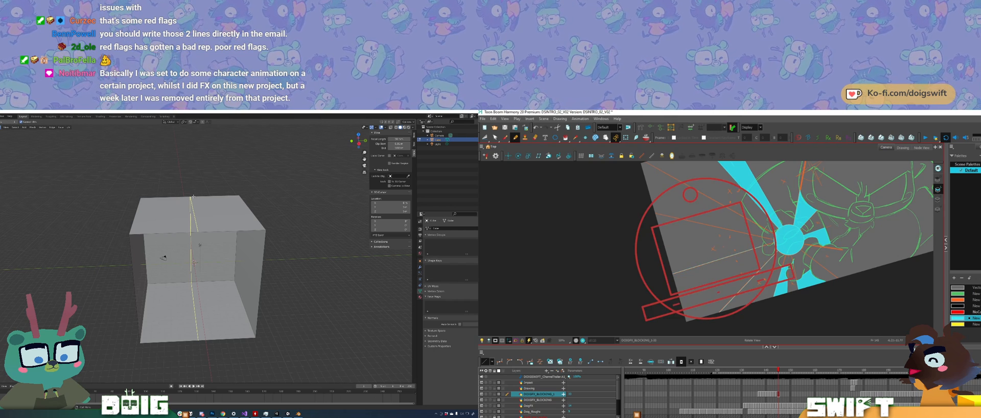
{"action": "left_click", "coordinate": [192, 195]}
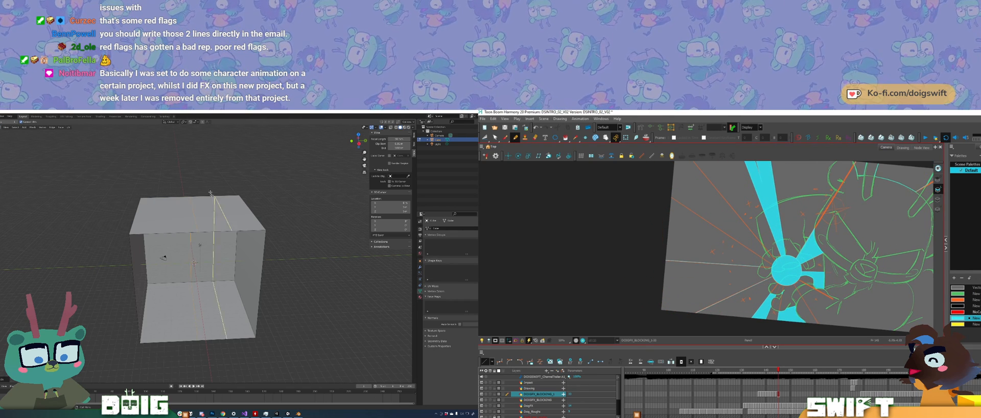
{"action": "right_click", "coordinate": [220, 198]}
Step: Select the right half of the open box and delete it
{"action": "middle_click_drag", "start_coordinate": [220, 205], "coordinate": [180, 208]}
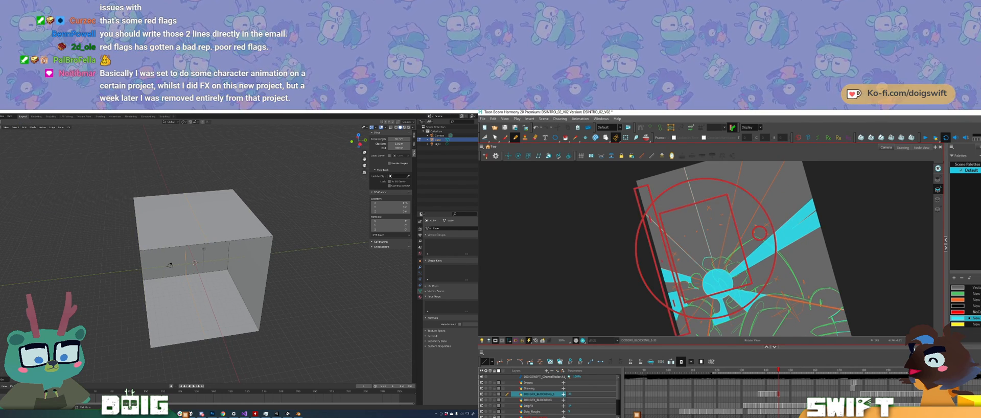
{"action": "middle_click_drag", "start_coordinate": [209, 269], "coordinate": [173, 265]}
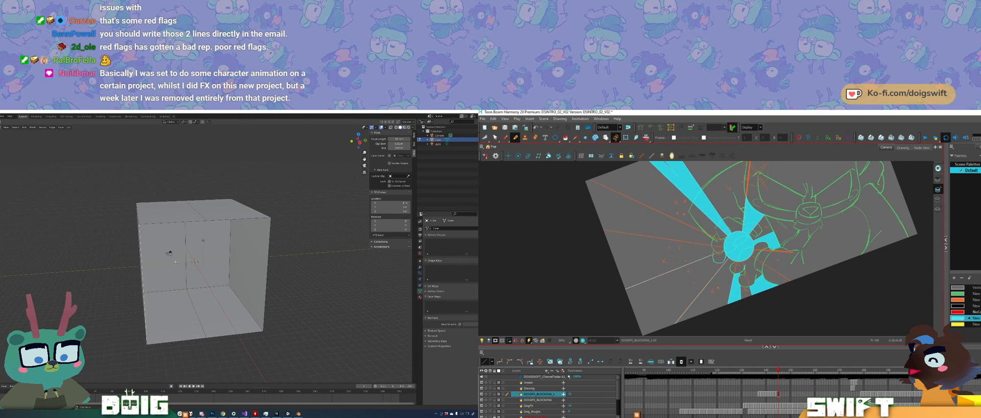
{"action": "middle_click_drag", "start_coordinate": [228, 240], "coordinate": [210, 239]}
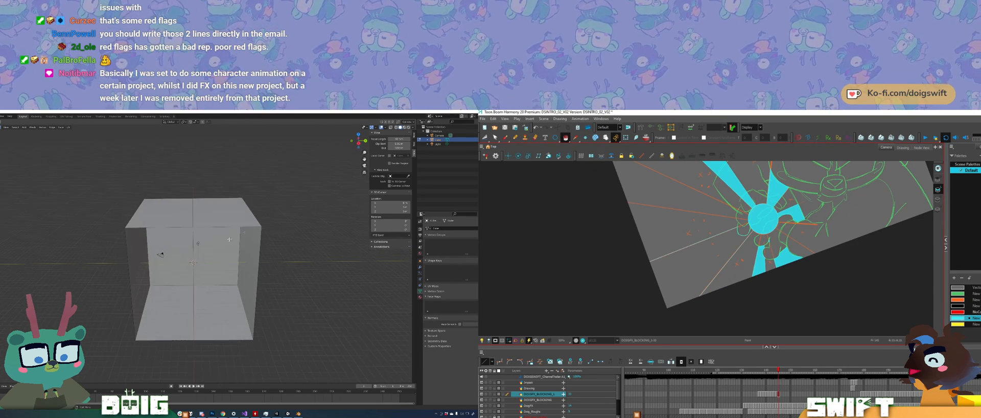
{"action": "mouse_move", "coordinate": [291, 181]}
{"action": "right_mouse_down", "text": "ctrl"}
{"action": "mouse_move", "coordinate": [233, 168]}
{"action": "mouse_move", "coordinate": [236, 361]}
{"action": "mouse_move", "coordinate": [280, 299]}
{"action": "right_mouse_up", "text": "ctrl"}
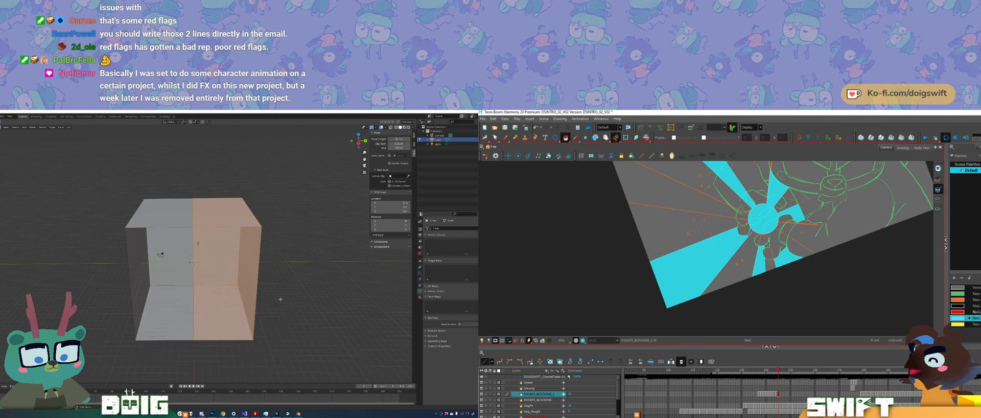
{"action": "key", "text": "x"}
{"action": "left_click", "coordinate": [228, 276]}
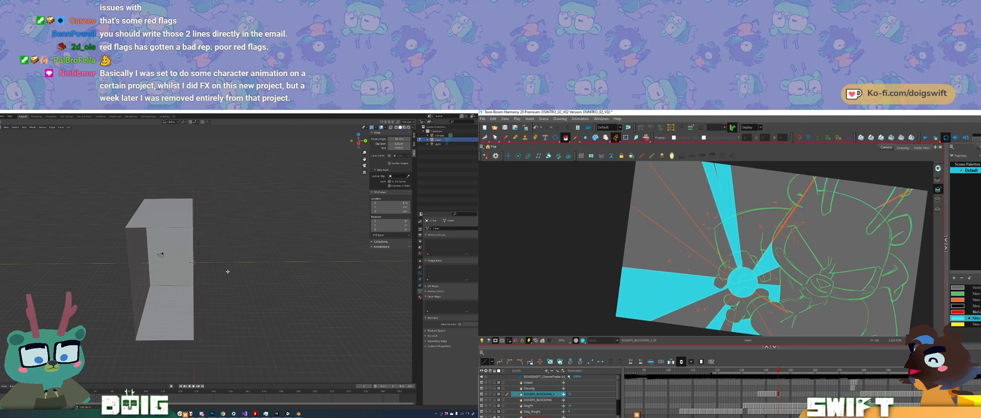
Step: Leave Edit Mode and show the half box's modifier settings
{"action": "left_click", "coordinate": [177, 283]}
{"action": "key", "text": "Tab"}
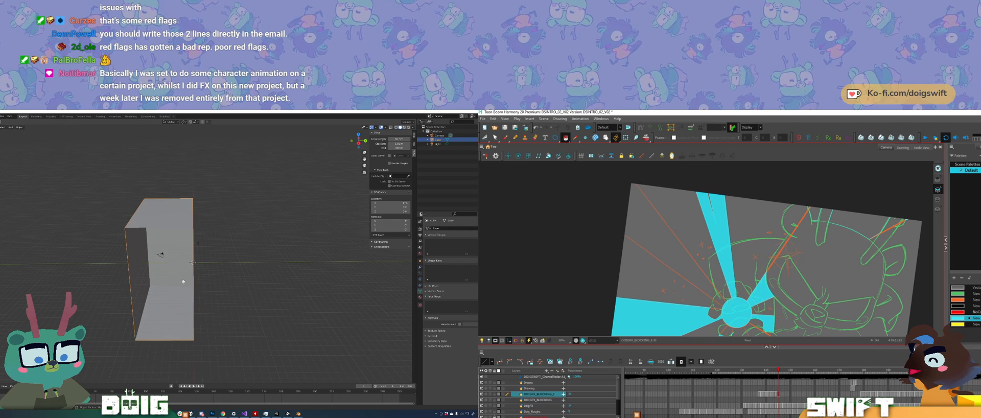
{"action": "left_click", "coordinate": [420, 267]}
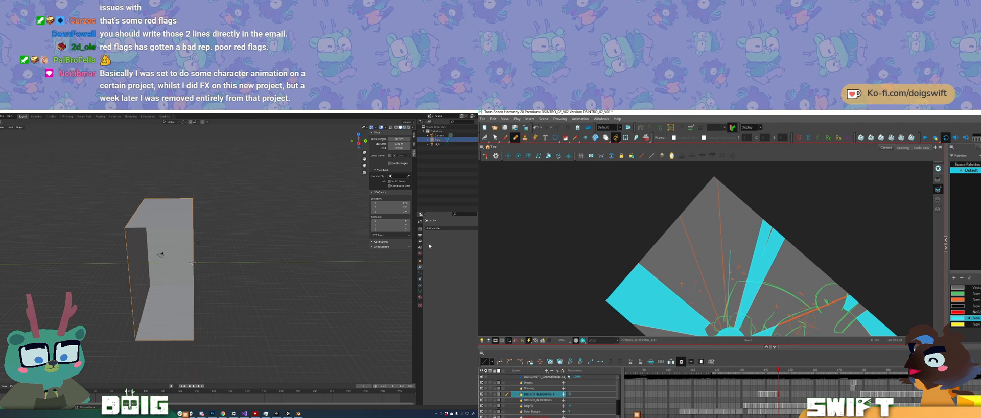
{"action": "left_click", "coordinate": [419, 261]}
{"action": "left_click", "coordinate": [420, 268]}
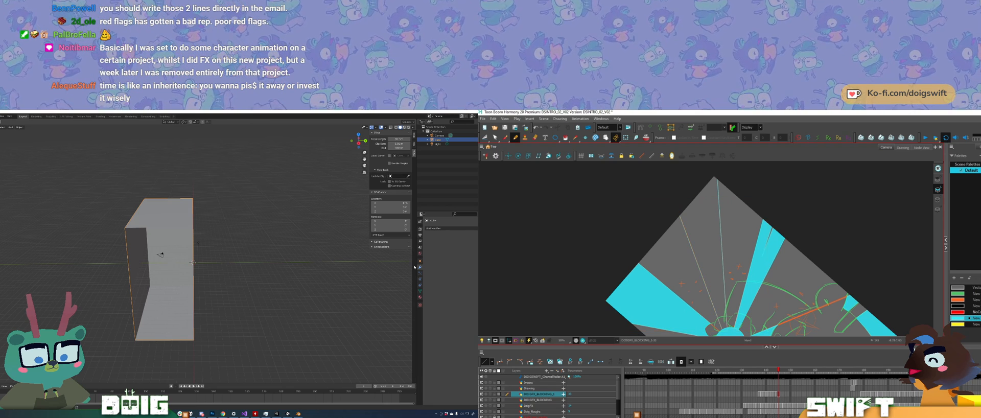
Step: Fill the upper-left ray of the burst with cyan in Harmony and compare it with the neighbouring frames
{"action": "left_click_drag", "start_coordinate": [730, 286], "coordinate": [731, 252]}
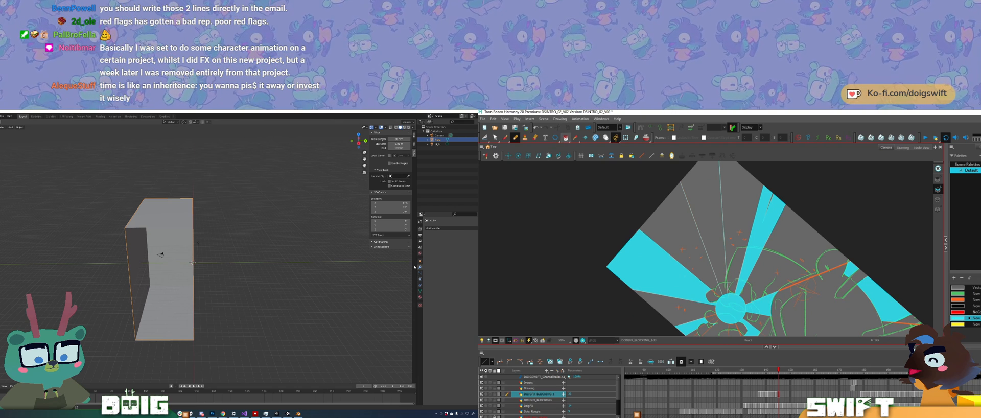
{"action": "mouse_move", "coordinate": [807, 265]}
{"action": "left_mouse_down", "text": "ctrl+alt"}
{"action": "mouse_move", "coordinate": [806, 224]}
{"action": "mouse_move", "coordinate": [787, 187]}
{"action": "left_mouse_up", "text": "ctrl+alt"}
{"action": "left_click_drag", "start_coordinate": [730, 255], "coordinate": [715, 248]}
{"action": "key", "text": "alt+i"}
{"action": "left_click", "coordinate": [674, 217]}
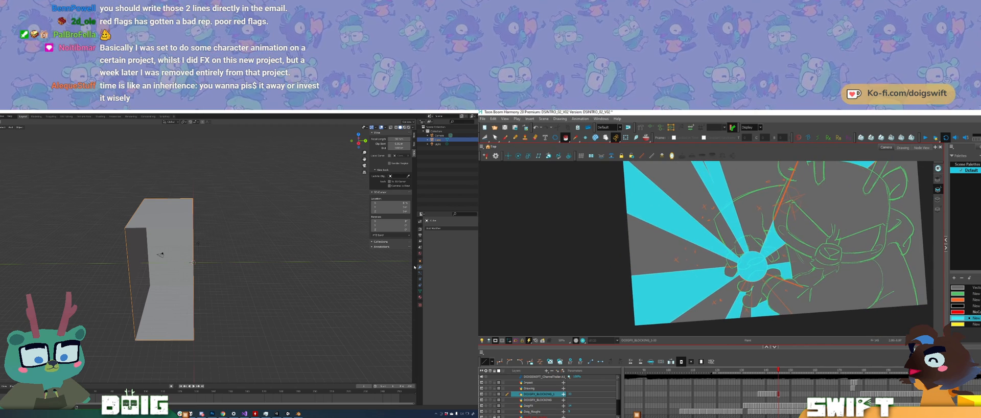
{"action": "key", "text": "comma"}
{"action": "key", "text": "comma"}
{"action": "key", "text": "period"}
{"action": "key", "text": "period"}
{"action": "key", "text": "comma"}
{"action": "key", "text": "period"}
{"action": "left_click_drag", "start_coordinate": [803, 276], "coordinate": [800, 282], "text": "ctrl+alt"}
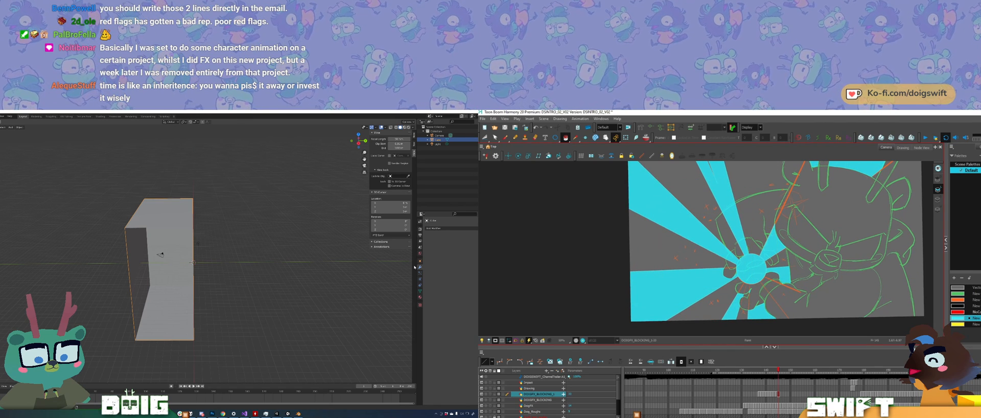
Step: Erase the cyan overlapping the character's fingers around the burst's centre, comparing with the preceding frames
{"action": "key", "text": "alt+slash"}
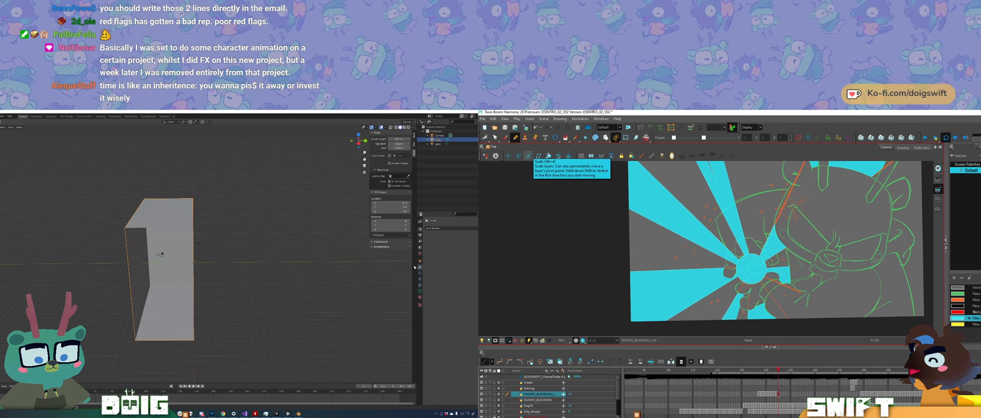
{"action": "key", "text": "e"}
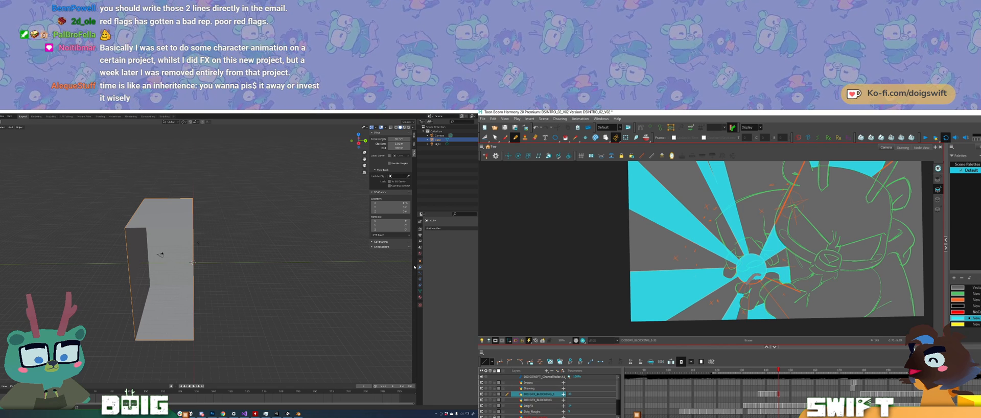
{"action": "left_click_drag", "start_coordinate": [753, 281], "coordinate": [764, 280]}
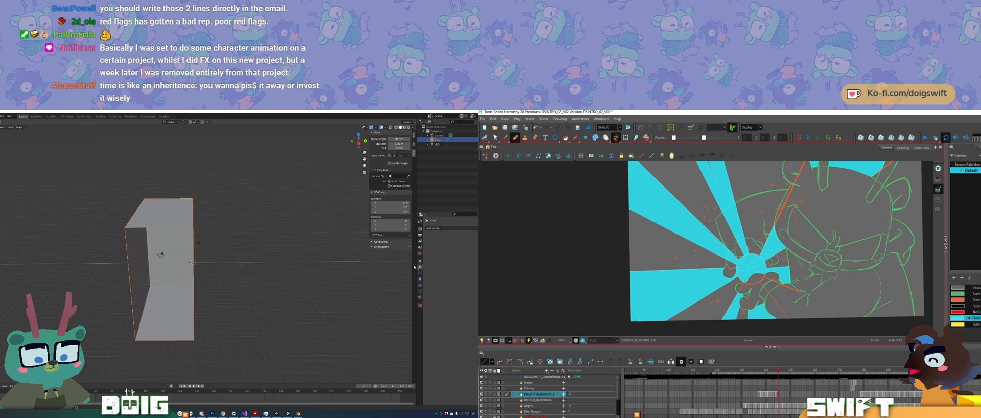
{"action": "left_click", "coordinate": [212, 256]}
{"action": "left_click", "coordinate": [189, 242]}
{"action": "key", "text": "comma"}
{"action": "key", "text": "comma"}
{"action": "key", "text": "comma"}
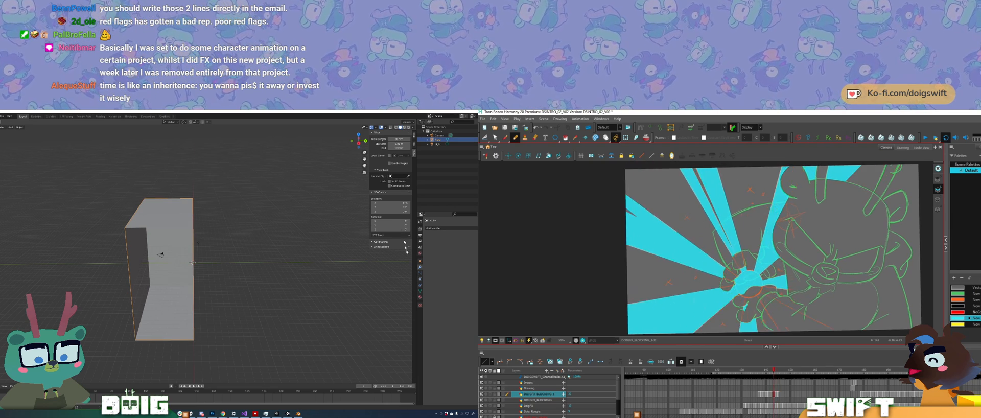
{"action": "key", "text": "period"}
{"action": "key", "text": "period"}
{"action": "key", "text": "period"}
{"action": "left_click", "coordinate": [443, 229]}
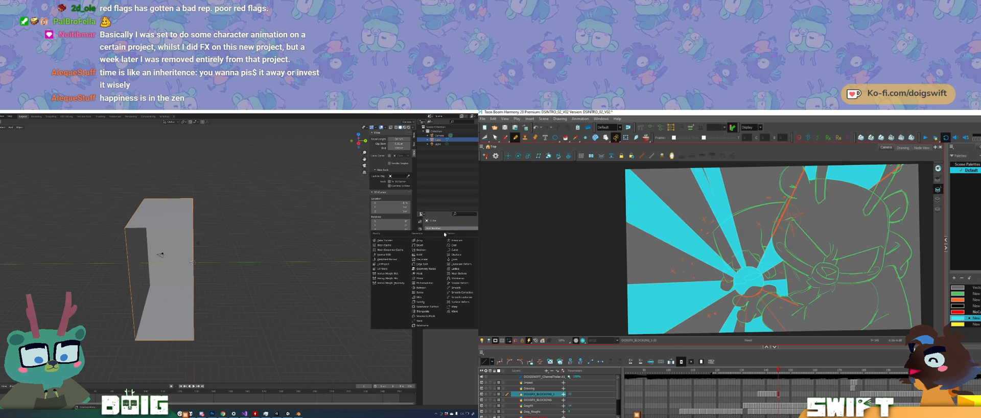
{"action": "key", "text": "e"}
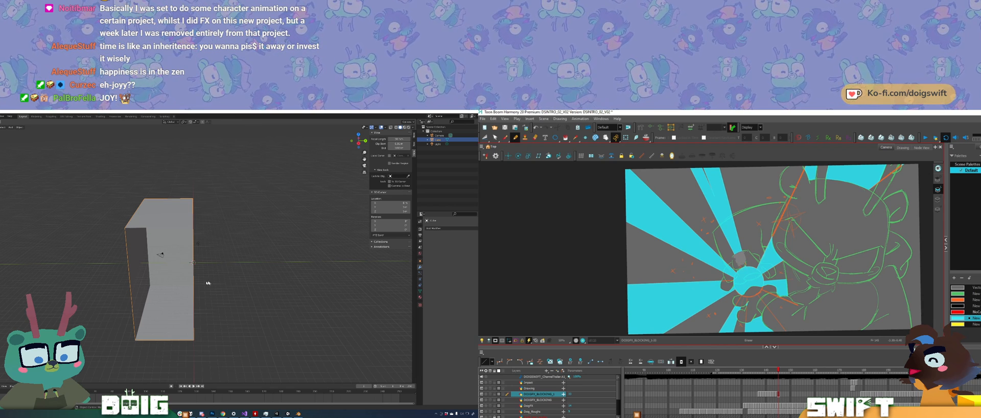
Step: Add a Mirror modifier to the half box in Blender, mirroring on Y instead of X with Clipping enabled
{"action": "middle_click_drag", "start_coordinate": [200, 306], "coordinate": [177, 279]}
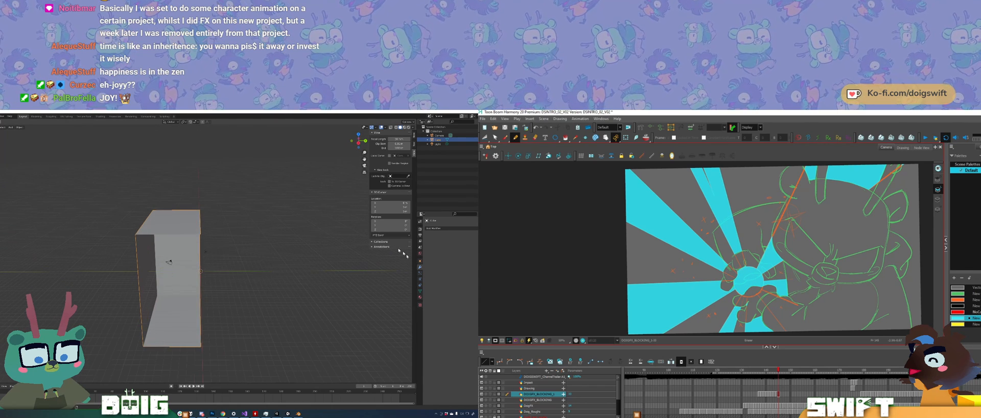
{"action": "left_click", "coordinate": [438, 228]}
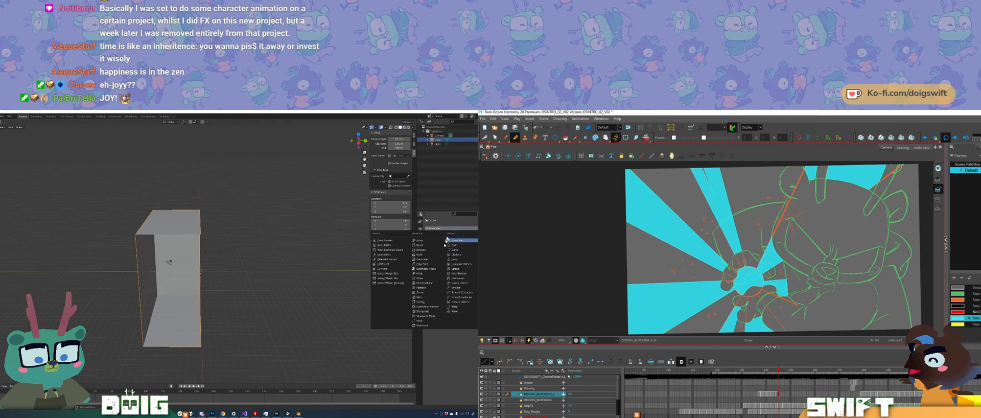
{"action": "left_click", "coordinate": [419, 278]}
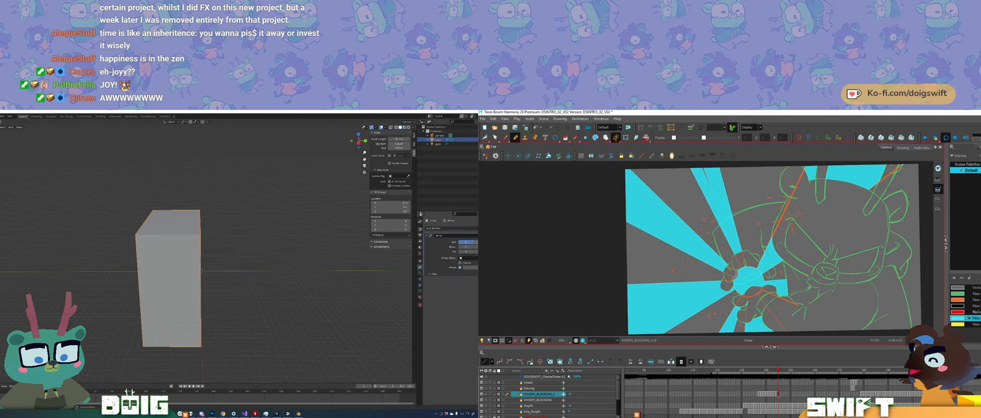
{"action": "left_click", "coordinate": [476, 242]}
{"action": "left_click", "coordinate": [467, 243]}
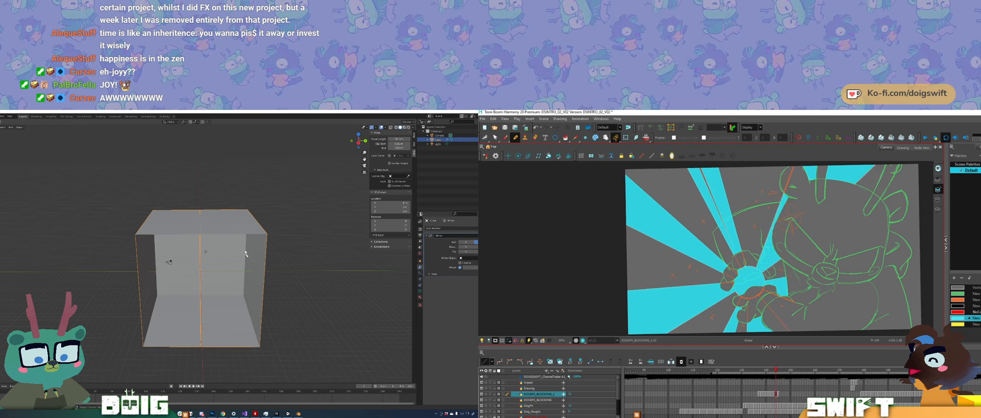
{"action": "middle_click_drag", "start_coordinate": [249, 253], "coordinate": [244, 237]}
{"action": "left_click", "coordinate": [463, 263]}
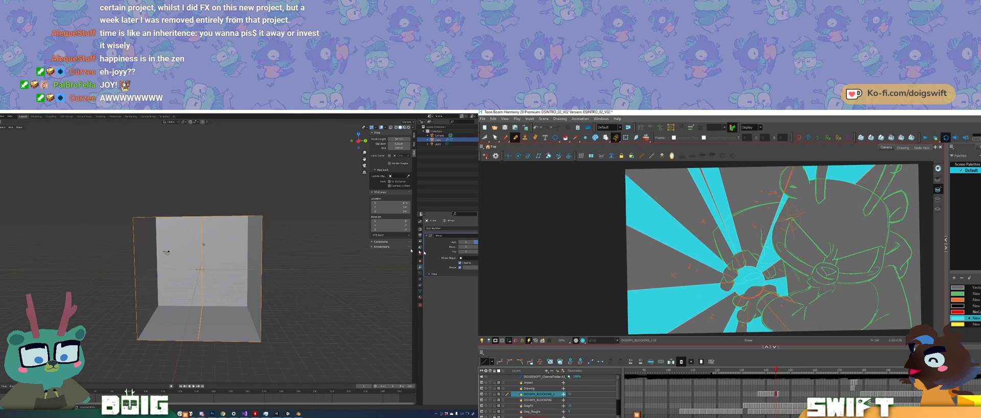
Step: Put the mirrored box in Edit Mode and select the vertices along its centre seam
{"action": "left_click", "coordinate": [295, 275]}
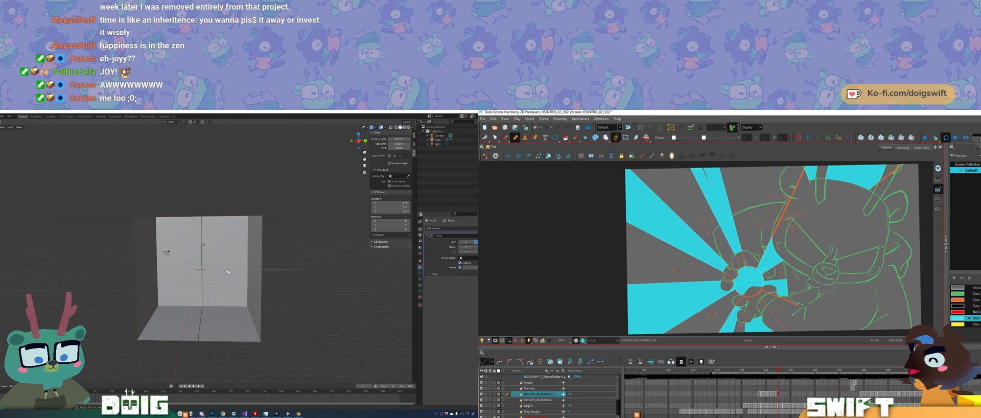
{"action": "middle_click_drag", "start_coordinate": [215, 237], "coordinate": [218, 248]}
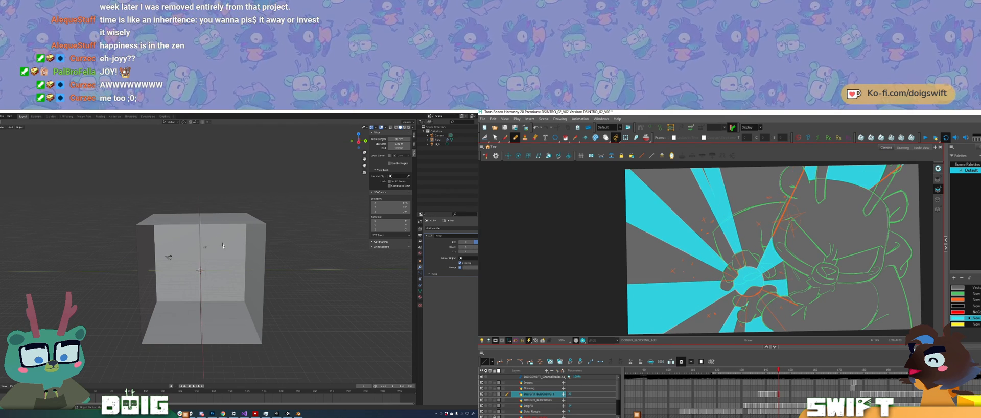
{"action": "left_click", "coordinate": [222, 245]}
{"action": "key", "text": "Tab"}
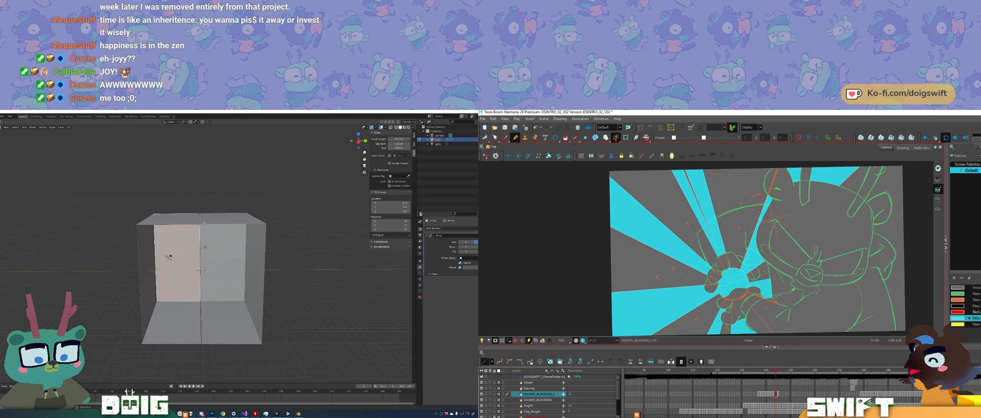
{"action": "key", "text": "1"}
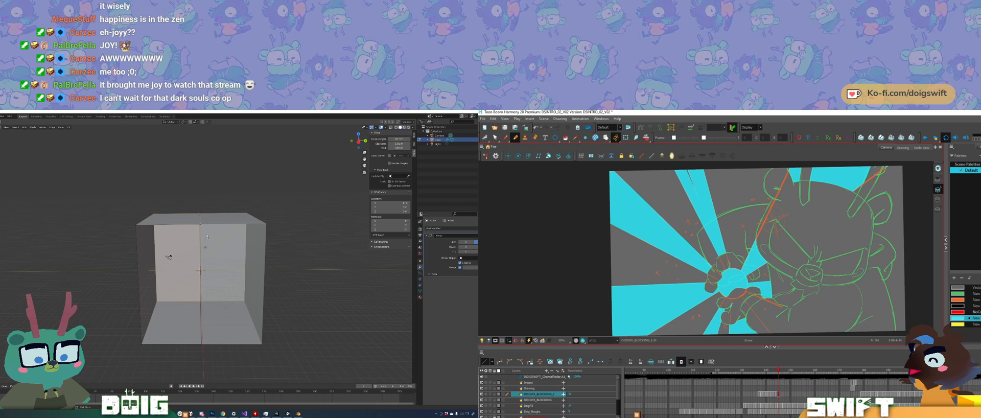
{"action": "mouse_move", "coordinate": [216, 235]}
{"action": "right_mouse_down", "text": "ctrl+shift"}
{"action": "mouse_move", "coordinate": [203, 197]}
{"action": "mouse_move", "coordinate": [192, 379]}
{"action": "mouse_move", "coordinate": [216, 241]}
{"action": "mouse_move", "coordinate": [202, 190]}
{"action": "mouse_move", "coordinate": [212, 378]}
{"action": "mouse_move", "coordinate": [220, 285]}
{"action": "right_mouse_up", "text": "ctrl+shift"}
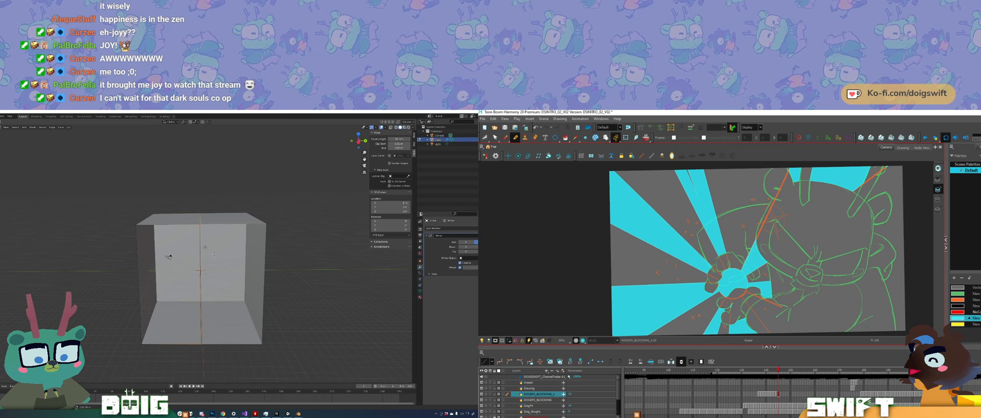
Step: Try to move the centre seam vertices along the X axis
{"action": "key", "text": "g"}
{"action": "key", "text": "x"}
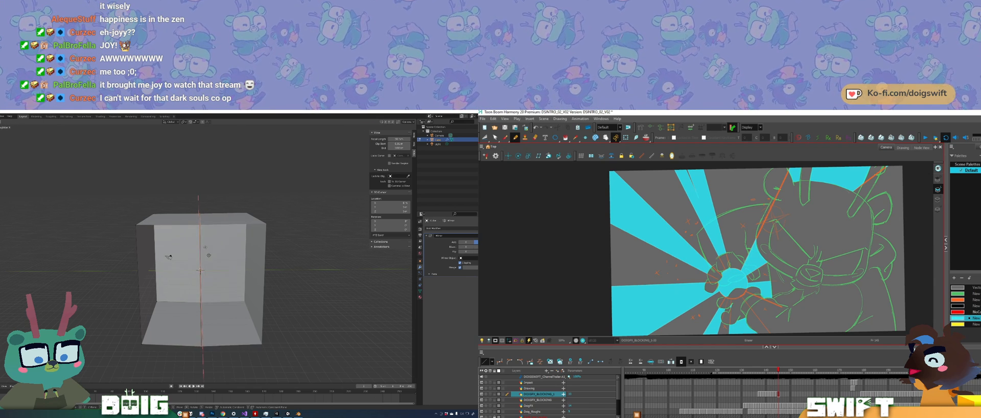
{"action": "left_click", "coordinate": [208, 253]}
{"action": "key", "text": "ctrl+z"}
Step: Move the centre seam vertices along the Y axis to close the gap between the mirrored halves
{"action": "middle_click_drag", "start_coordinate": [191, 233], "coordinate": [203, 265]}
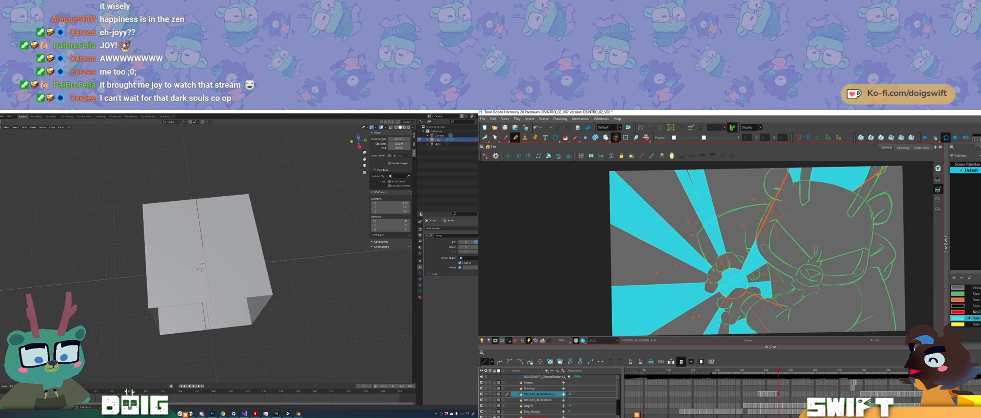
{"action": "key", "text": "g"}
{"action": "key", "text": "y"}
{"action": "left_click", "coordinate": [226, 252]}
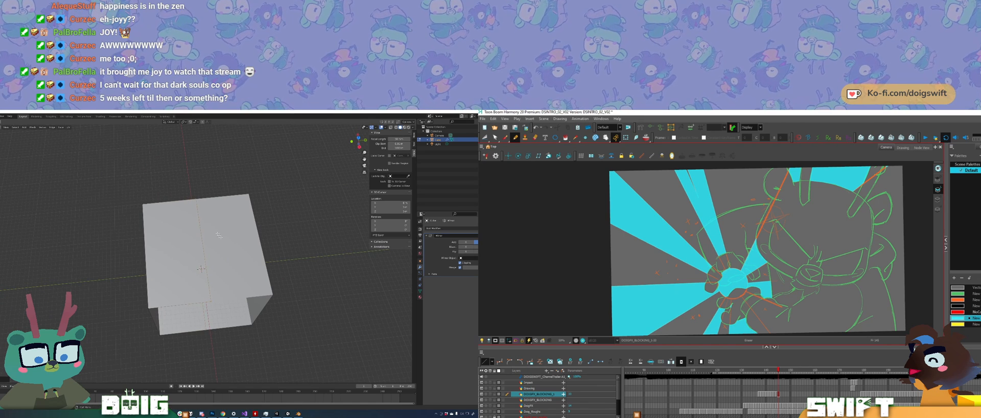
Step: Return the mirrored box to Object Mode in Blender and look over its closed centre seam from several sides
{"action": "key", "text": "Tab"}
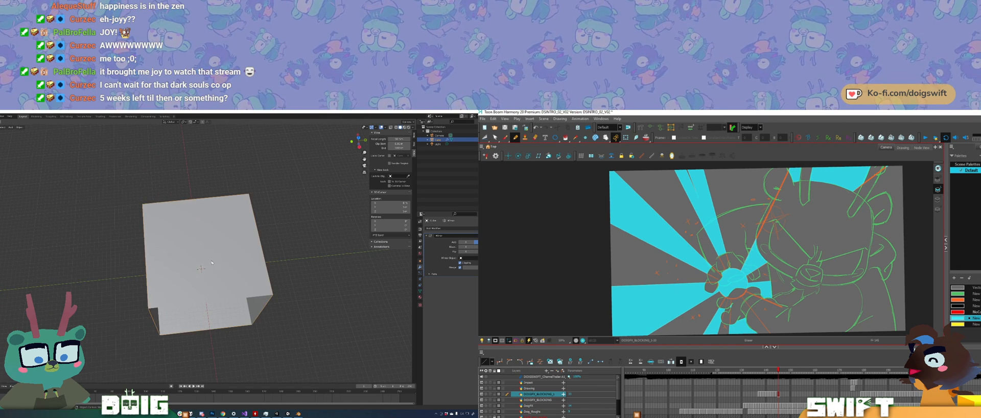
{"action": "middle_click_drag", "start_coordinate": [213, 259], "coordinate": [246, 271]}
{"action": "scroll", "coordinate": [235, 248], "scroll_direction": "down", "scroll_amount": 1}
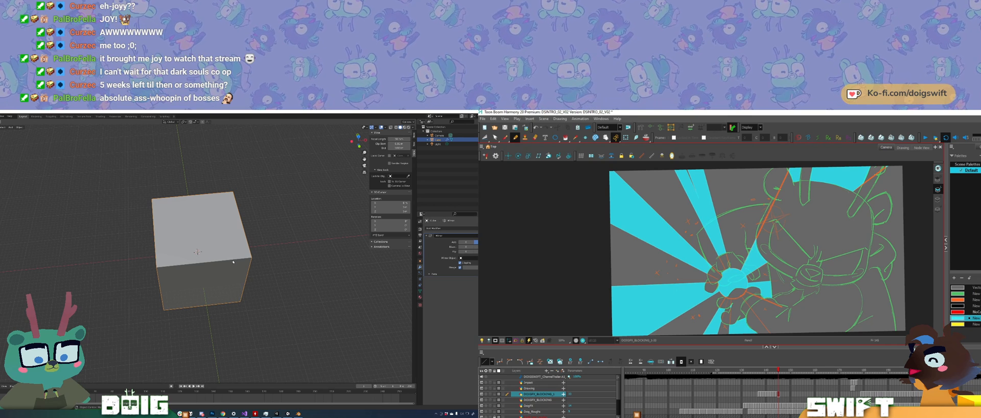
{"action": "middle_click_drag", "start_coordinate": [232, 269], "coordinate": [221, 267]}
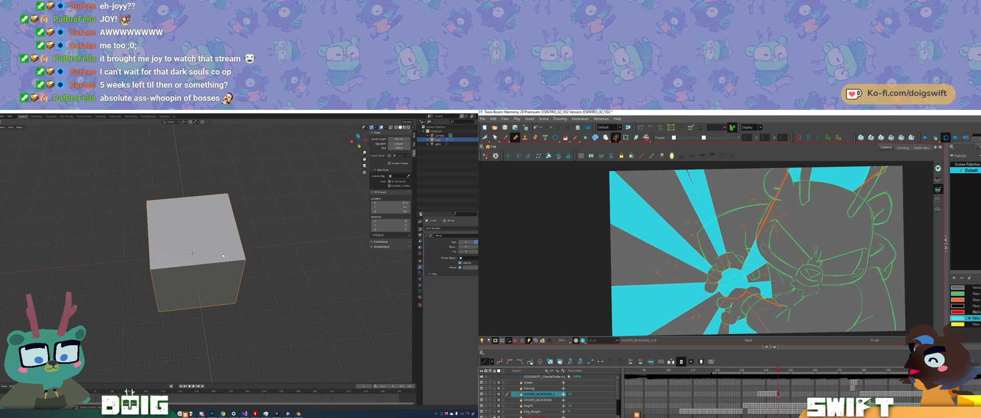
Step: Flip back and forth between the neighbouring burst ray drawings in Harmony to check the animation
{"action": "key", "text": "f"}
{"action": "key", "text": "f"}
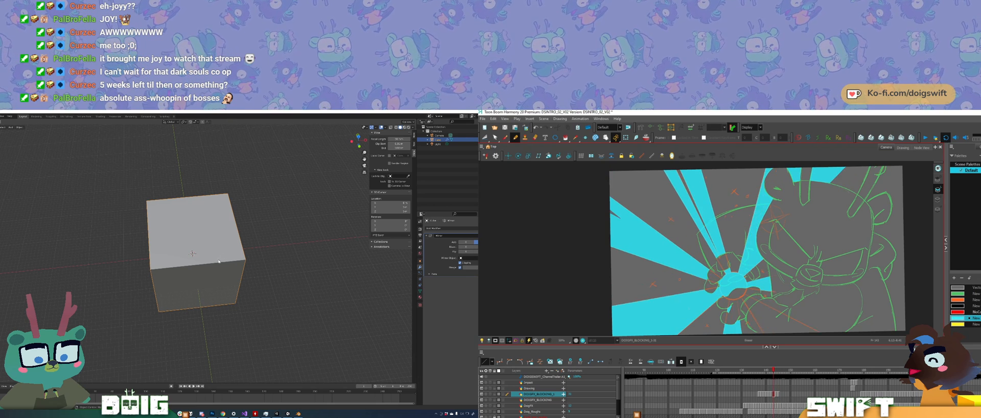
{"action": "key", "text": "g"}
{"action": "key", "text": "g"}
{"action": "key", "text": "f"}
{"action": "key", "text": "f"}
{"action": "key", "text": "g"}
{"action": "key", "text": "g"}
{"action": "scroll", "coordinate": [218, 257], "scroll_direction": "down", "scroll_amount": 1}
{"action": "mouse_move", "coordinate": [217, 257]}
{"action": "middle_mouse_down"}
{"action": "mouse_move", "coordinate": [215, 266]}
{"action": "mouse_move", "coordinate": [214, 257]}
{"action": "middle_mouse_up"}
{"action": "key", "text": "f"}
{"action": "key", "text": "g"}
Step: Rotate the open box in Blender about the Z axis so its open side faces the front
{"action": "key", "text": "r"}
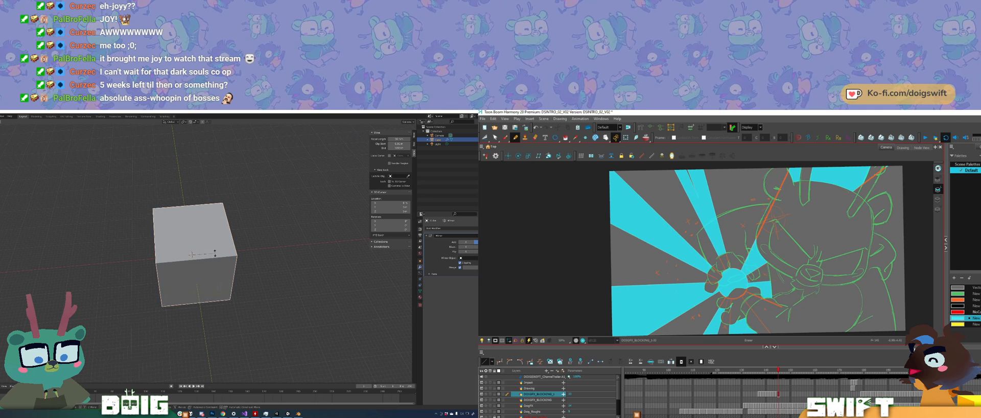
{"action": "key", "text": "z"}
{"action": "left_click", "coordinate": [195, 295]}
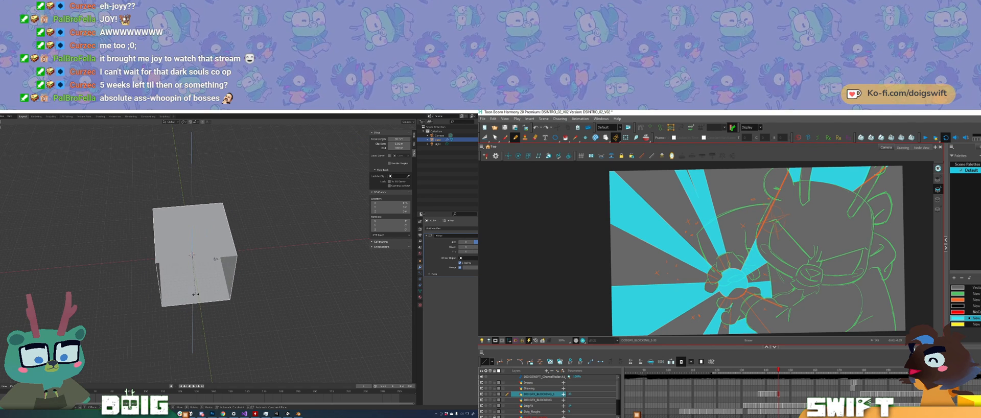
{"action": "middle_click_drag", "start_coordinate": [196, 290], "coordinate": [211, 259]}
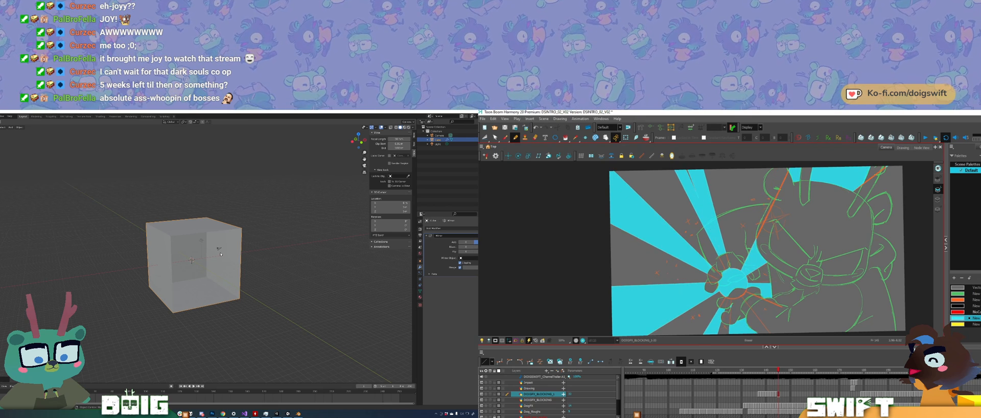
Step: In Edit Mode, move the edges around the box's front opening outward along the Y axis to deepen the box
{"action": "middle_click_drag", "start_coordinate": [220, 254], "coordinate": [213, 271]}
{"action": "key", "text": "Tab"}
{"action": "key", "text": "KP_1"}
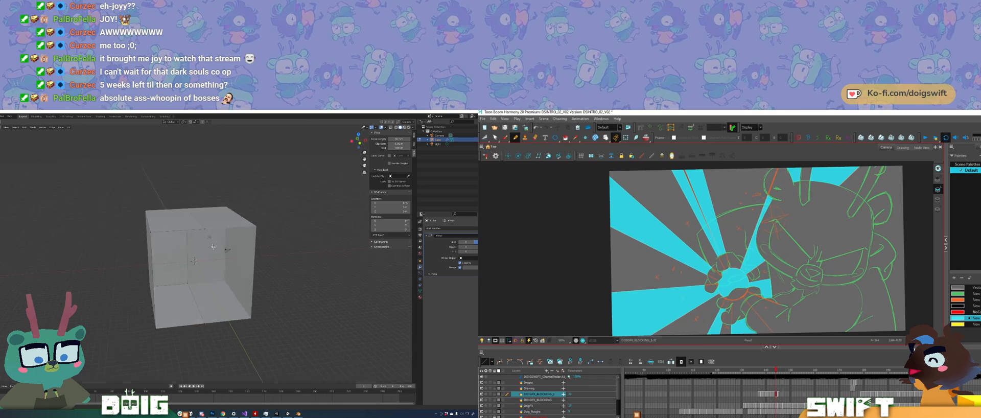
{"action": "middle_click_drag", "start_coordinate": [205, 244], "coordinate": [210, 270]}
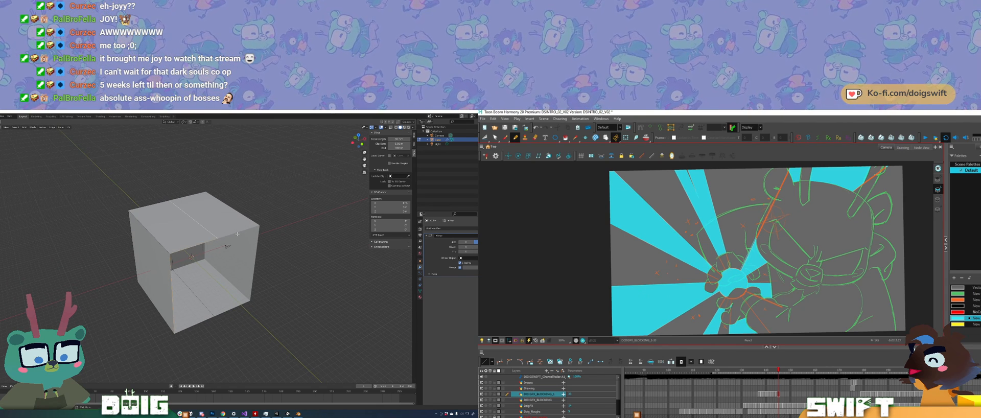
{"action": "middle_click_drag", "start_coordinate": [247, 234], "coordinate": [223, 244]}
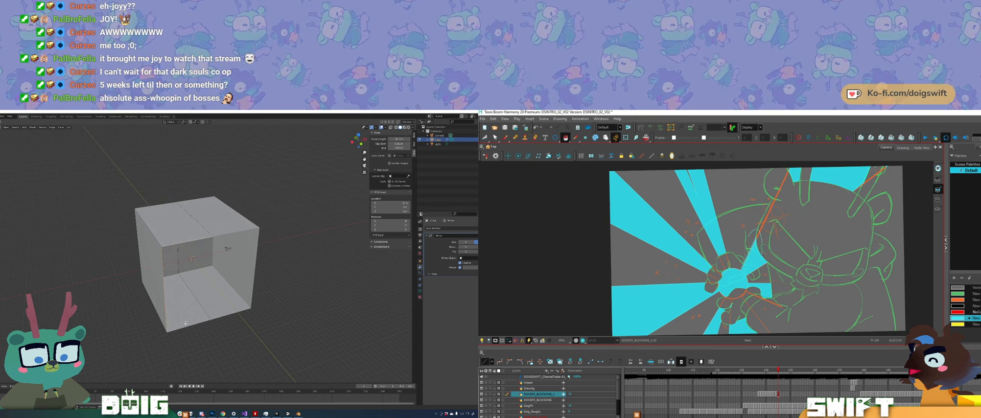
{"action": "middle_click_drag", "start_coordinate": [186, 322], "coordinate": [236, 274]}
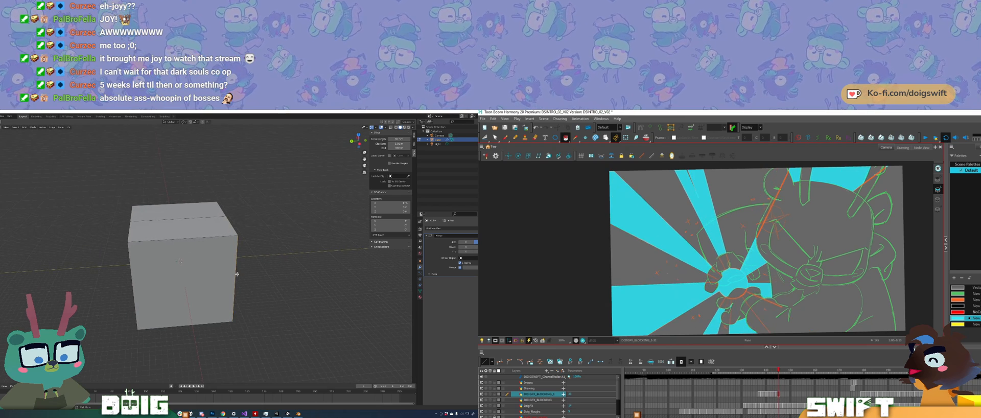
{"action": "key", "text": "g"}
{"action": "key", "text": "y"}
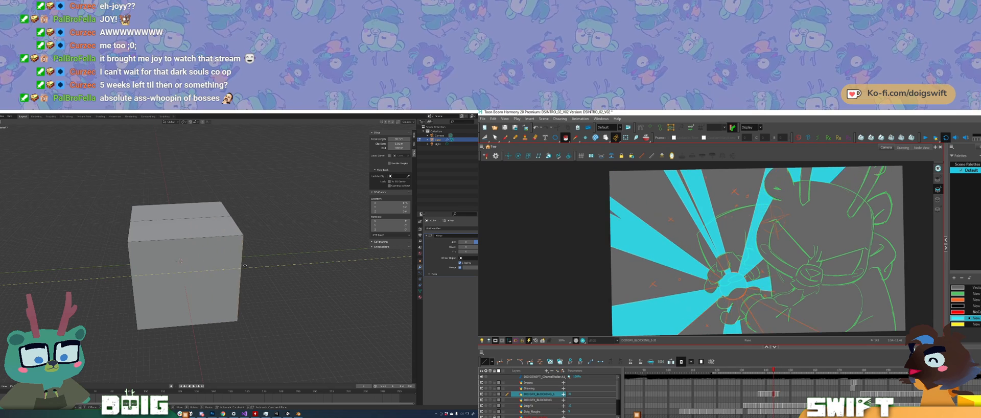
{"action": "left_click", "coordinate": [226, 264]}
Step: Bevel the box's vertical back corner edge into a wide chamfer, and slightly adjust the circle at the burst centre in Harmony
{"action": "middle_click_drag", "start_coordinate": [230, 264], "coordinate": [187, 244]}
{"action": "middle_click_drag", "start_coordinate": [190, 290], "coordinate": [168, 257], "text": "ctrl"}
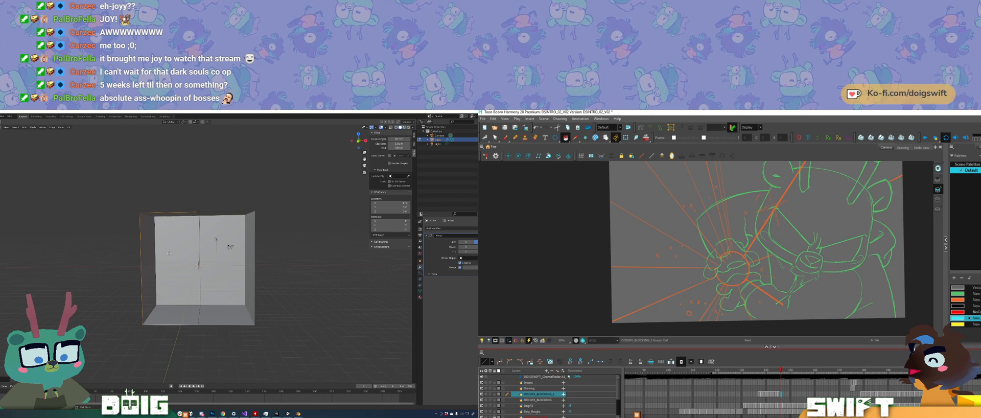
{"action": "left_click", "coordinate": [157, 260]}
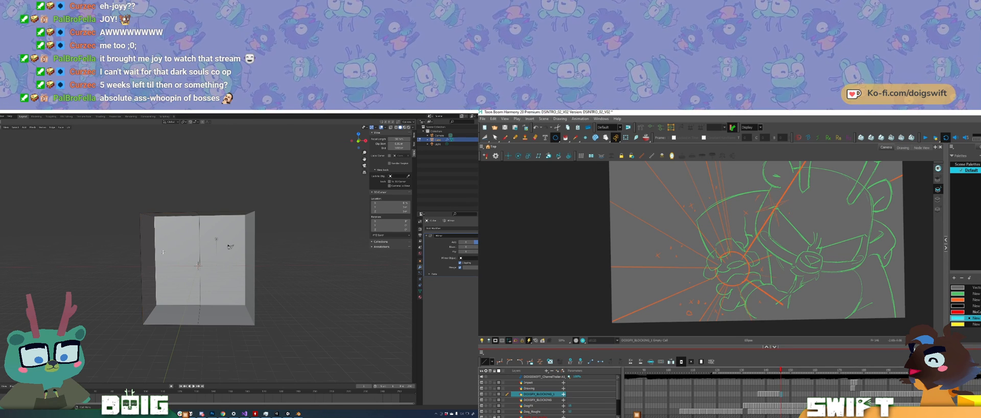
{"action": "middle_click_drag", "start_coordinate": [198, 247], "coordinate": [217, 257]}
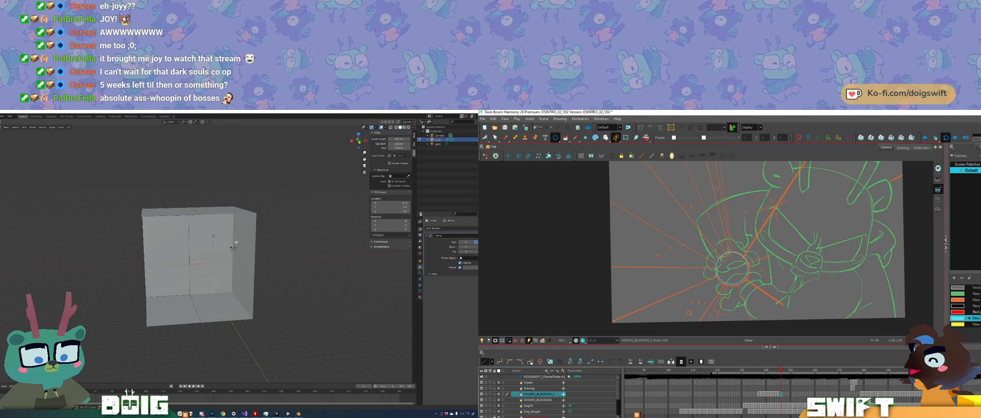
{"action": "key", "text": "ctrl+b"}
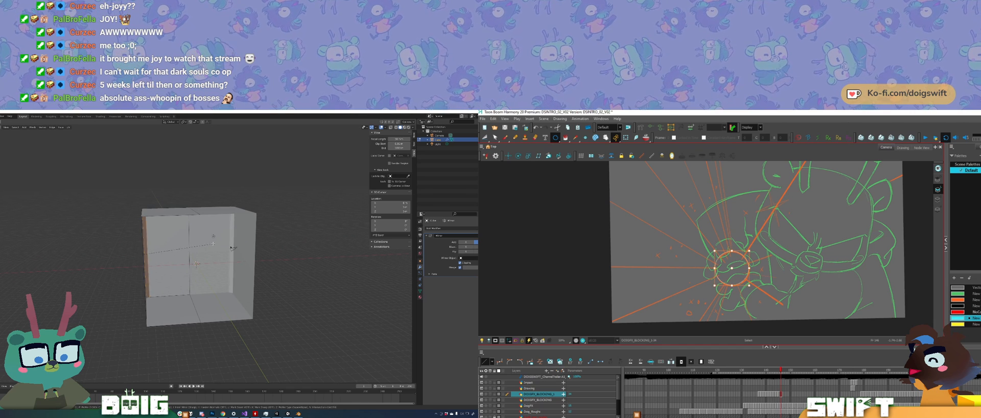
{"action": "left_click_drag", "start_coordinate": [748, 285], "coordinate": [750, 286]}
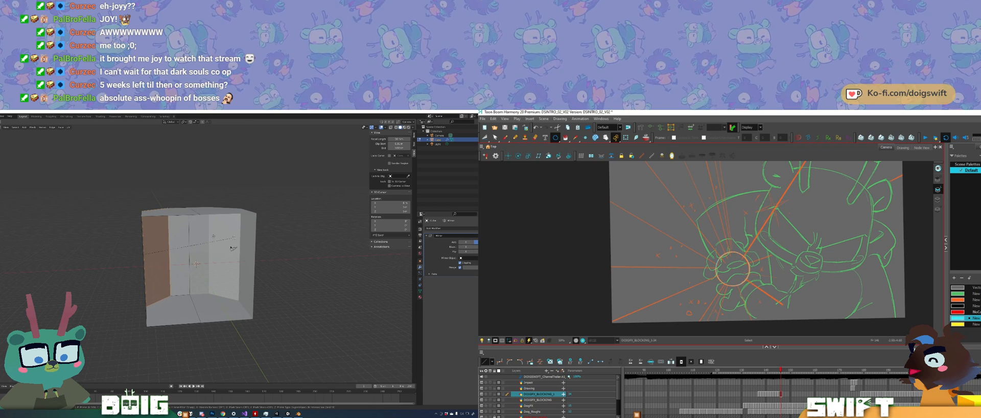
{"action": "left_click", "coordinate": [234, 238]}
Step: Try to bevel the vertical edges of the corner chamfer to round off the back of the box
{"action": "middle_click_drag", "start_coordinate": [233, 237], "coordinate": [191, 241]}
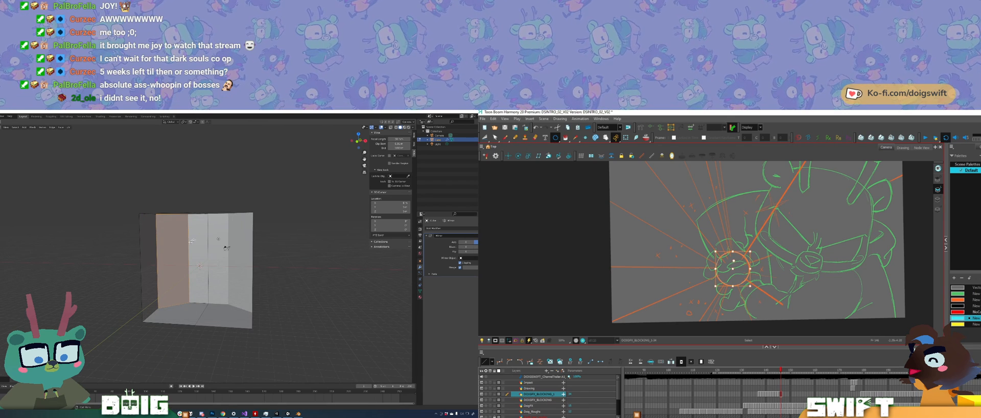
{"action": "left_click", "coordinate": [156, 268]}
{"action": "left_click", "coordinate": [193, 261], "text": "shift"}
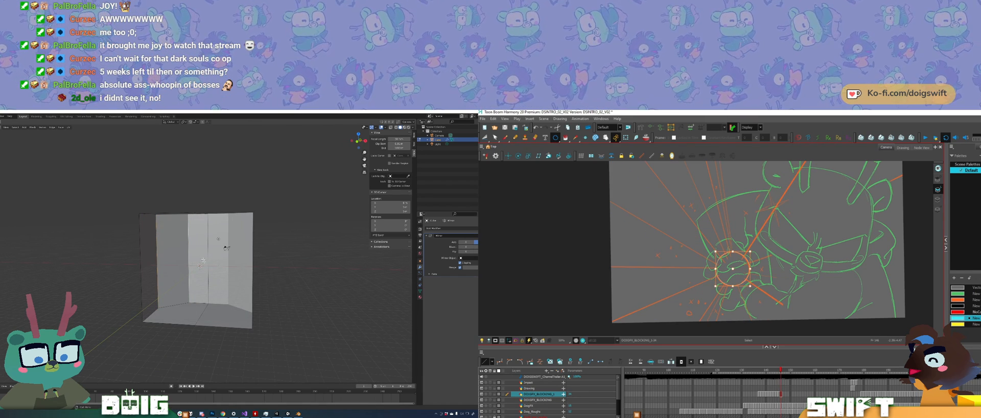
{"action": "middle_click_drag", "start_coordinate": [204, 260], "coordinate": [218, 275]}
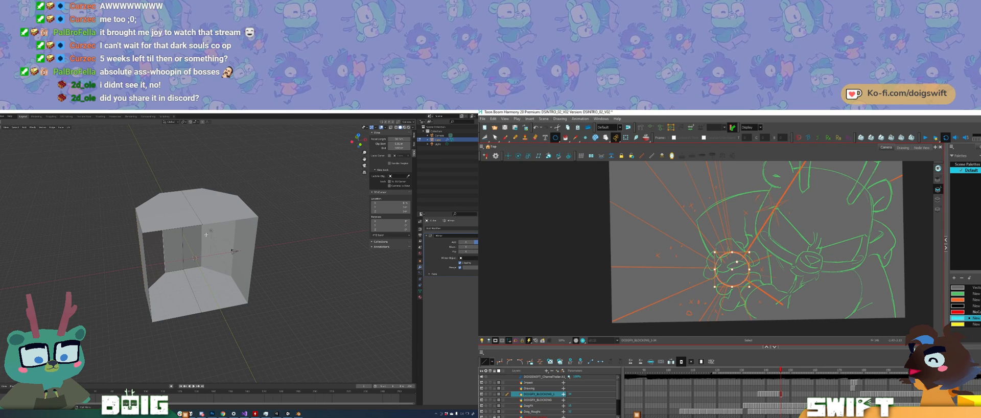
{"action": "key", "text": "ctrl+b"}
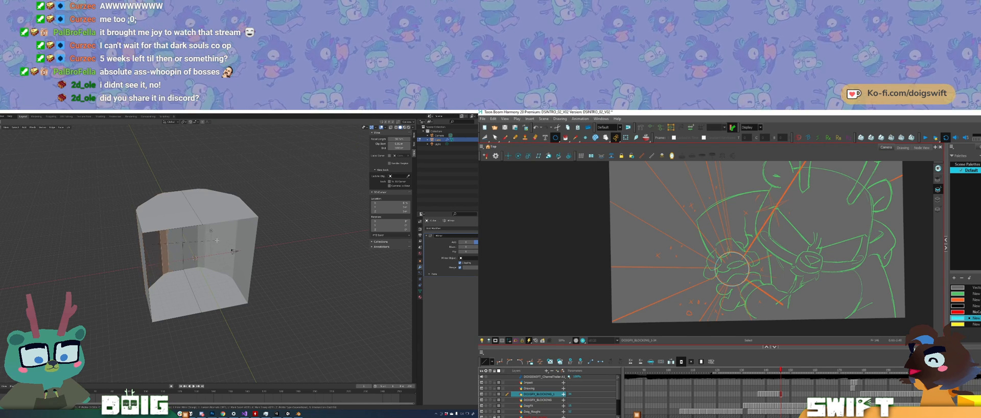
{"action": "left_click", "coordinate": [222, 238]}
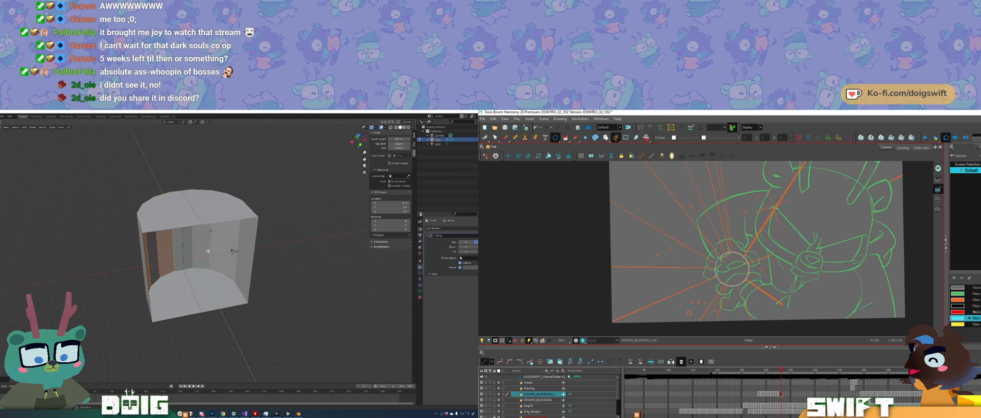
{"action": "middle_click_drag", "start_coordinate": [232, 250], "coordinate": [224, 257]}
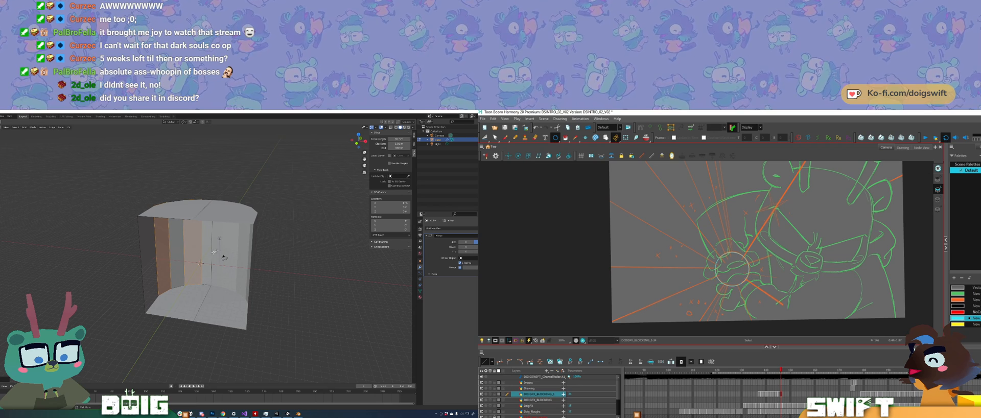
{"action": "mouse_move", "coordinate": [203, 269]}
{"action": "middle_mouse_down"}
{"action": "mouse_move", "coordinate": [211, 259]}
{"action": "mouse_move", "coordinate": [203, 274]}
{"action": "middle_mouse_up"}
Step: Move the outer vertical edge of the box's back panel outward along the X axis to widen the panel
{"action": "scroll", "coordinate": [208, 264], "scroll_direction": "up", "scroll_amount": 2}
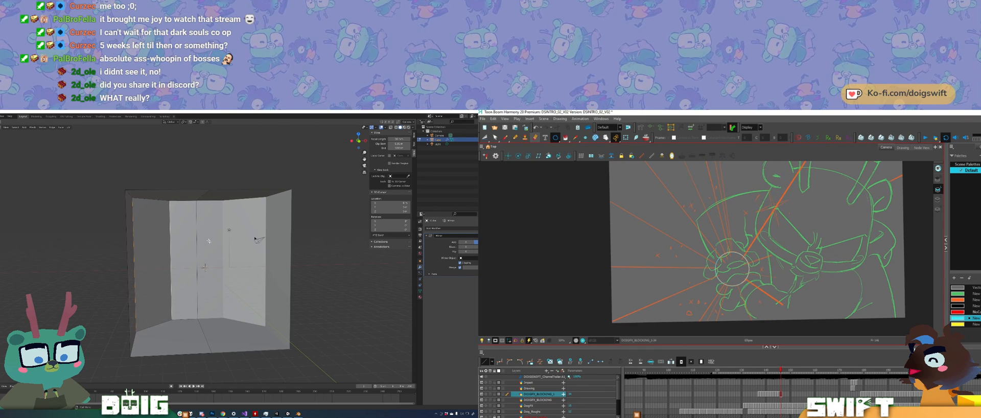
{"action": "middle_click_drag", "start_coordinate": [204, 259], "coordinate": [197, 307]}
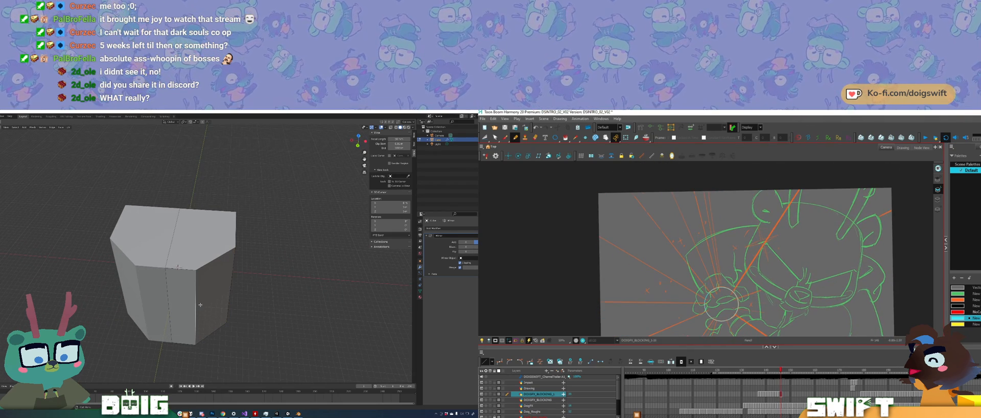
{"action": "key", "text": "r"}
{"action": "key", "text": "x"}
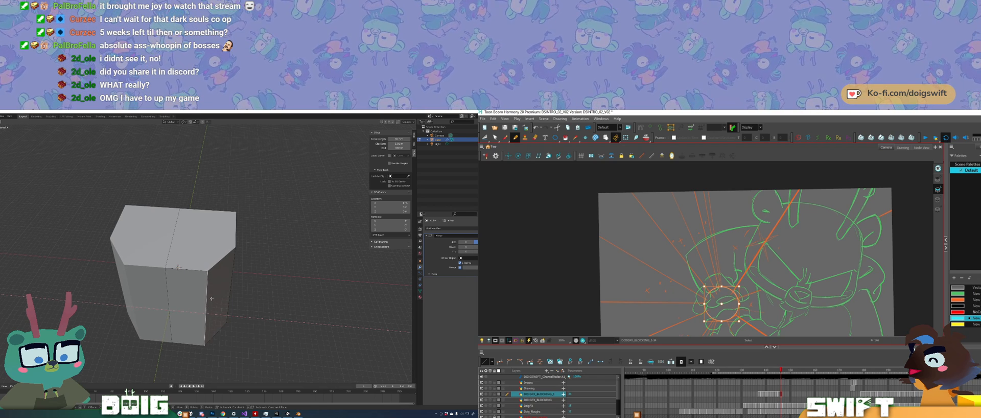
{"action": "left_click", "coordinate": [212, 299]}
Step: Examine the inside of the open box around its back panel, angled corners and floor
{"action": "middle_click_drag", "start_coordinate": [211, 299], "coordinate": [170, 262]}
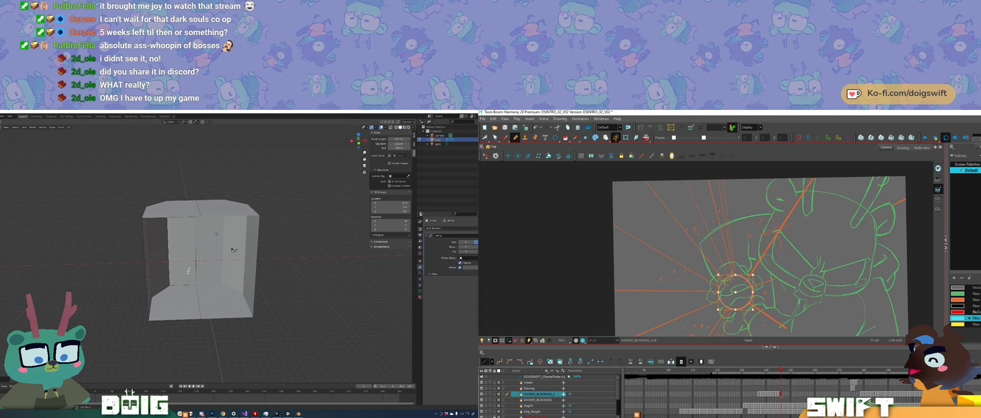
{"action": "scroll", "coordinate": [188, 271], "scroll_direction": "up", "scroll_amount": 5}
{"action": "mouse_move", "coordinate": [188, 270]}
{"action": "middle_mouse_down"}
{"action": "mouse_move", "coordinate": [196, 256]}
{"action": "mouse_move", "coordinate": [185, 257]}
{"action": "middle_mouse_up"}
{"action": "scroll", "coordinate": [195, 257], "scroll_direction": "down", "scroll_amount": 3}
{"action": "scroll", "coordinate": [185, 261], "scroll_direction": "up", "scroll_amount": 3}
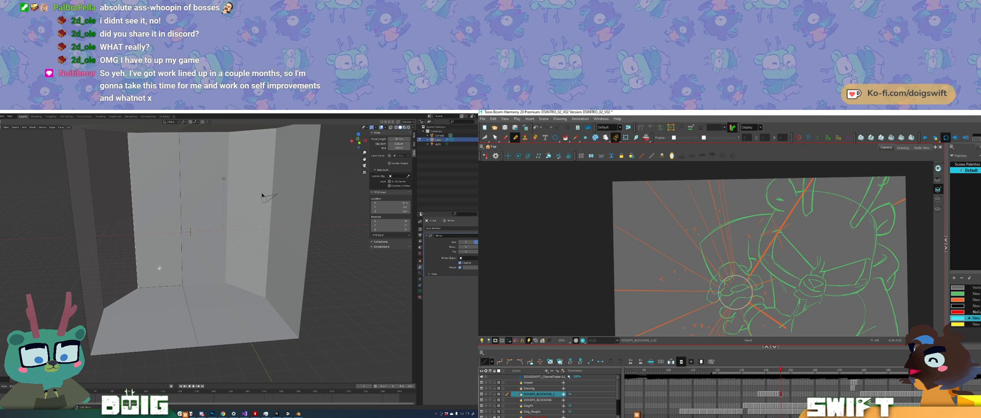
{"action": "middle_click_drag", "start_coordinate": [157, 266], "coordinate": [157, 263]}
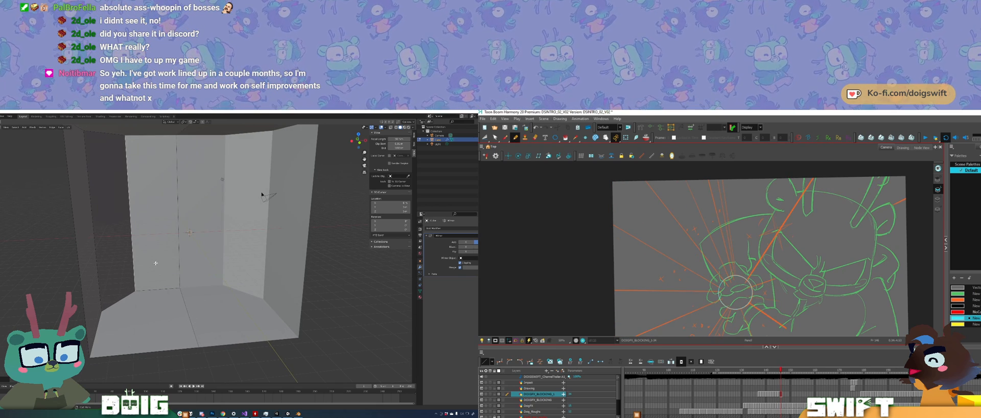
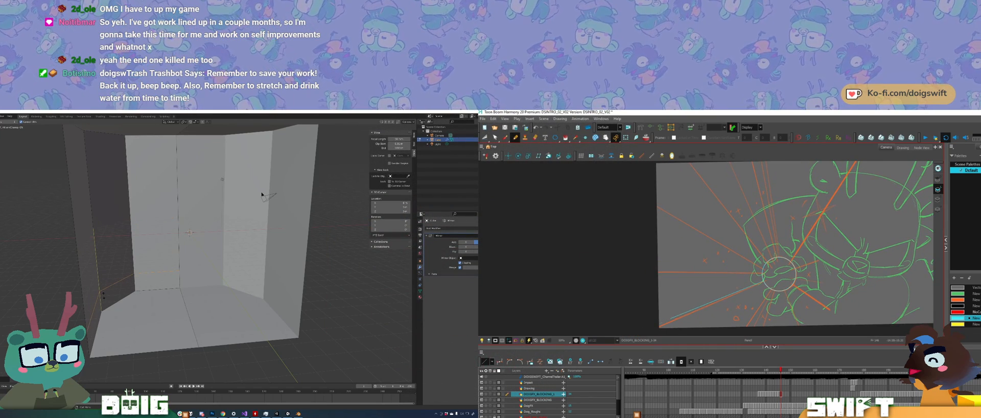
Step: Extend the lower-left burst ray to the drawing's corner in Harmony, and add a horizontal loop cut low around the box's walls in Blender
{"action": "left_click_drag", "start_coordinate": [670, 317], "coordinate": [646, 333], "text": "shift"}
{"action": "left_click_drag", "start_coordinate": [103, 295], "coordinate": [103, 295]}
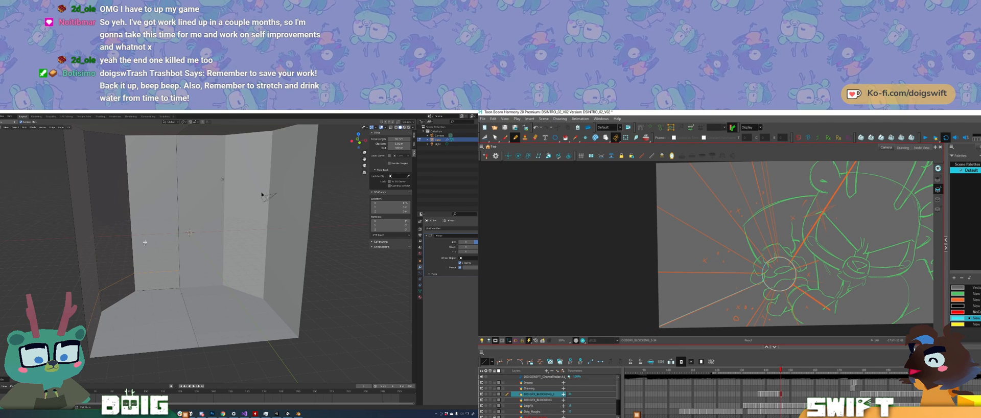
{"action": "mouse_move", "coordinate": [673, 313]}
{"action": "left_mouse_down"}
{"action": "mouse_move", "coordinate": [691, 300]}
{"action": "mouse_move", "coordinate": [663, 320]}
{"action": "left_mouse_up"}
{"action": "left_click", "coordinate": [670, 315], "text": "ctrl"}
{"action": "left_click_drag", "start_coordinate": [783, 267], "coordinate": [785, 267], "text": "ctrl"}
{"action": "key", "text": "ctrl+r"}
{"action": "left_click_drag", "start_coordinate": [688, 275], "coordinate": [704, 281]}
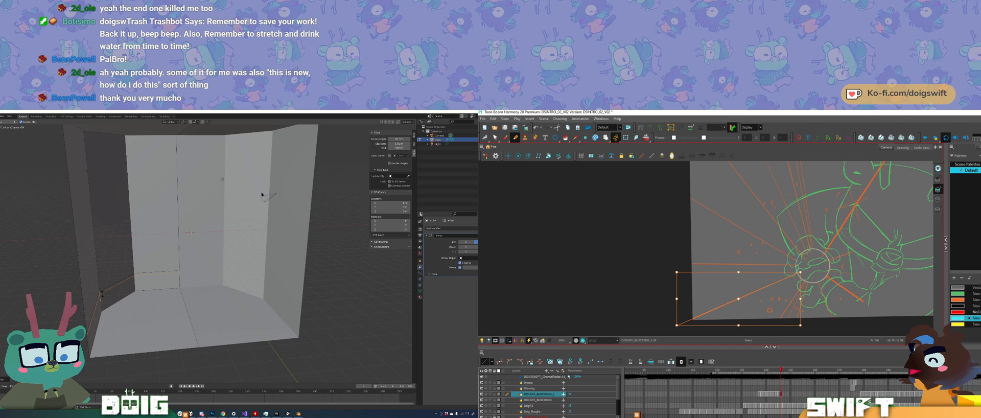
{"action": "left_click_drag", "start_coordinate": [676, 325], "coordinate": [676, 326]}
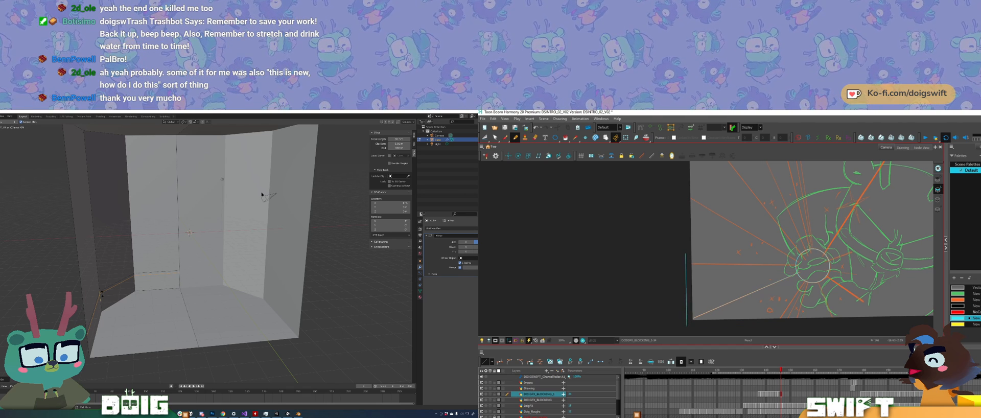
Step: Try to add a second horizontal loop cut around the middle of the box's walls
{"action": "key", "text": "Tab"}
{"action": "key", "text": "ctrl+r"}
{"action": "middle_click_drag", "start_coordinate": [128, 267], "coordinate": [41, 237]}
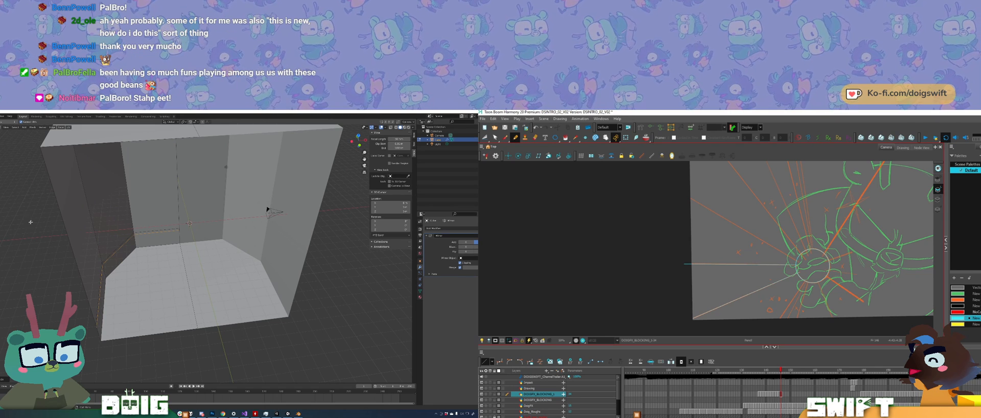
{"action": "key", "text": "alt+s"}
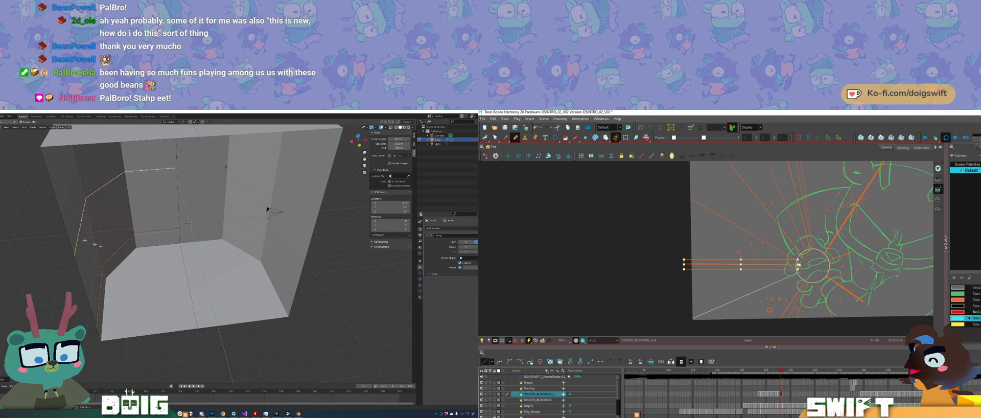
{"action": "key", "text": "ctrl+z"}
{"action": "key", "text": "ctrl+z"}
{"action": "key", "text": "ctrl+z"}
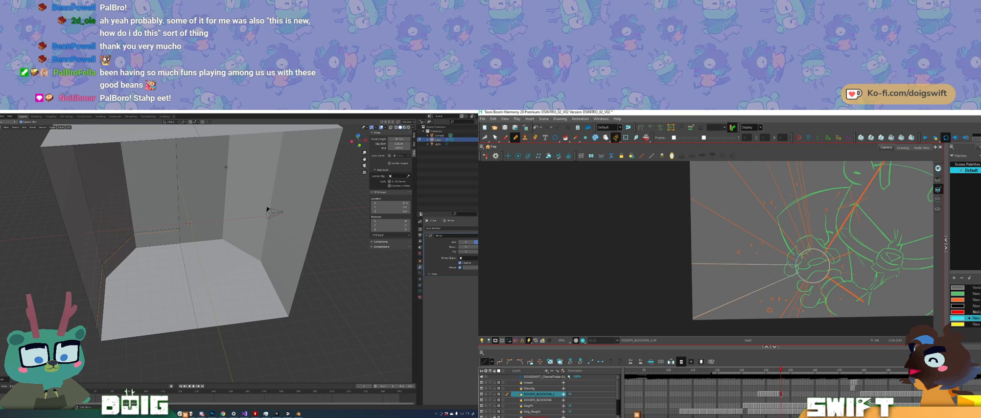
Step: Extrude the low wall strip inward to form a bench around the box's back, and trace an upper-left burst ray in Harmony
{"action": "left_click_drag", "start_coordinate": [812, 273], "coordinate": [784, 313]}
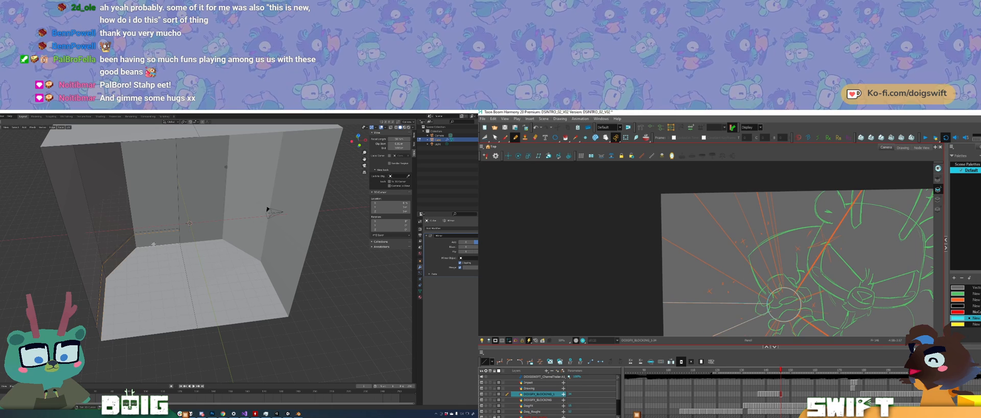
{"action": "left_click_drag", "start_coordinate": [694, 247], "coordinate": [636, 223], "text": "shift"}
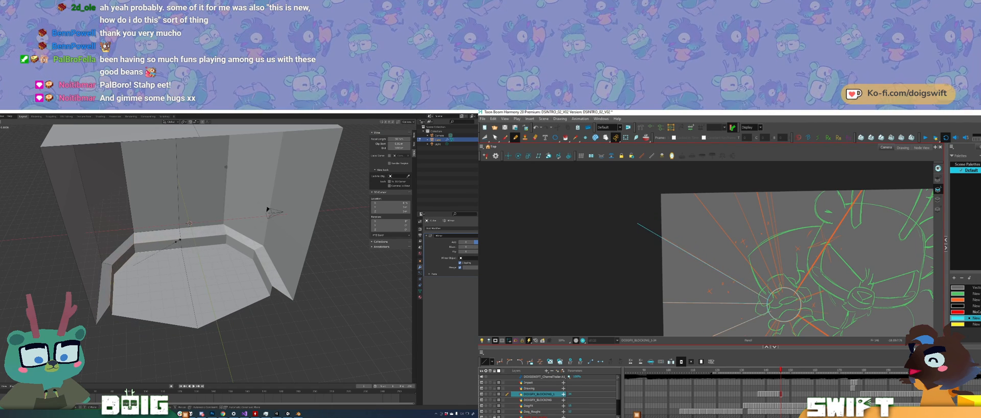
{"action": "left_click", "coordinate": [170, 244]}
{"action": "left_click_drag", "start_coordinate": [784, 304], "coordinate": [774, 314]}
{"action": "middle_click_drag", "start_coordinate": [170, 244], "coordinate": [111, 240]}
Step: Move the floor and bench base geometry along the Z axis to level the floor beneath the bench
{"action": "key", "text": "g"}
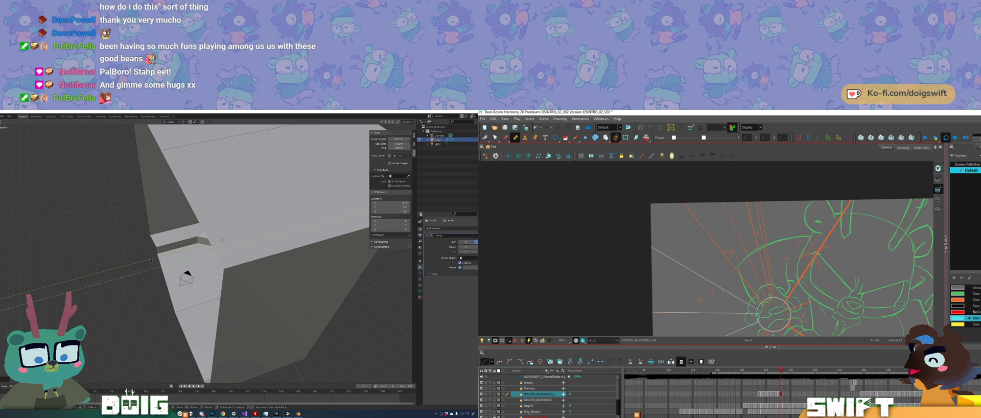
{"action": "left_click", "coordinate": [149, 261]}
{"action": "mouse_move", "coordinate": [149, 262]}
{"action": "middle_mouse_down"}
{"action": "mouse_move", "coordinate": [196, 231]}
{"action": "mouse_move", "coordinate": [167, 264]}
{"action": "middle_mouse_up"}
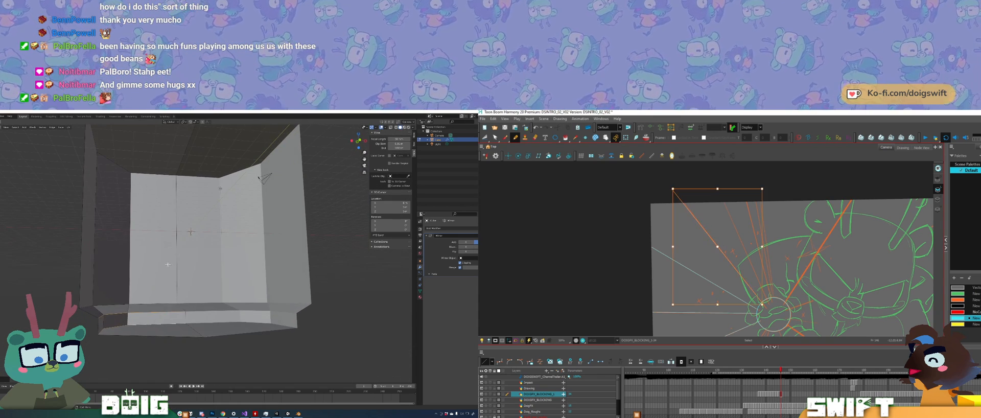
{"action": "key", "text": "g"}
{"action": "key", "text": "z"}
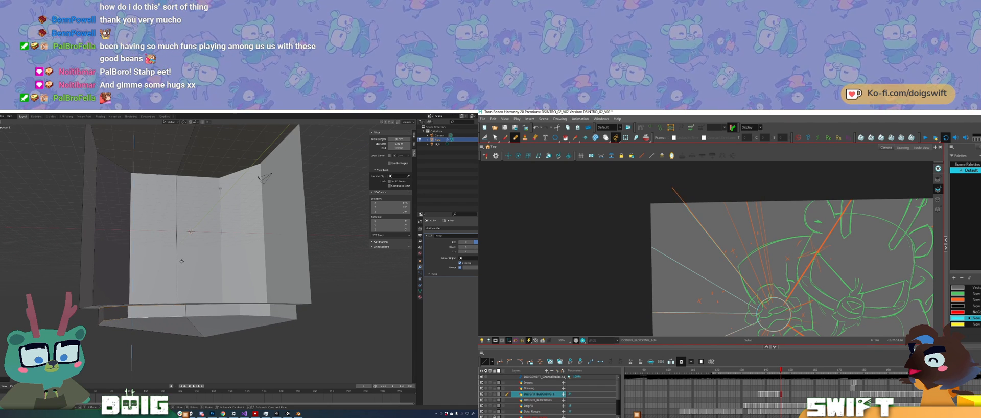
{"action": "left_click", "coordinate": [174, 269]}
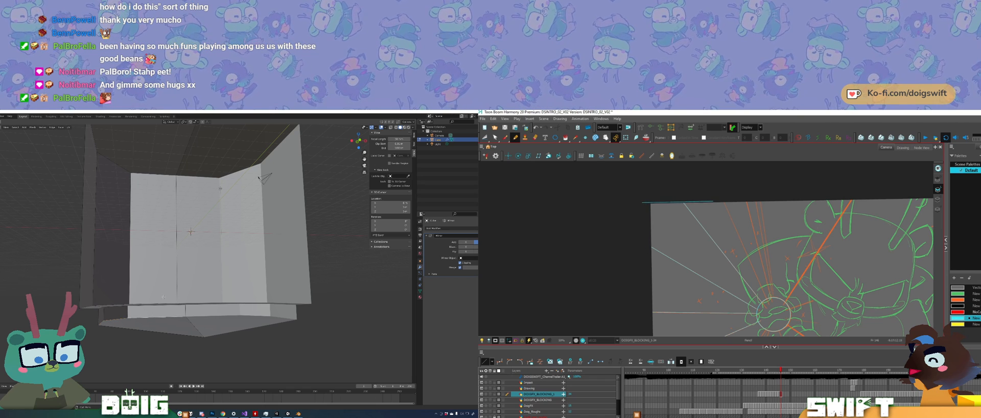
{"action": "key", "text": "g"}
{"action": "key", "text": "z"}
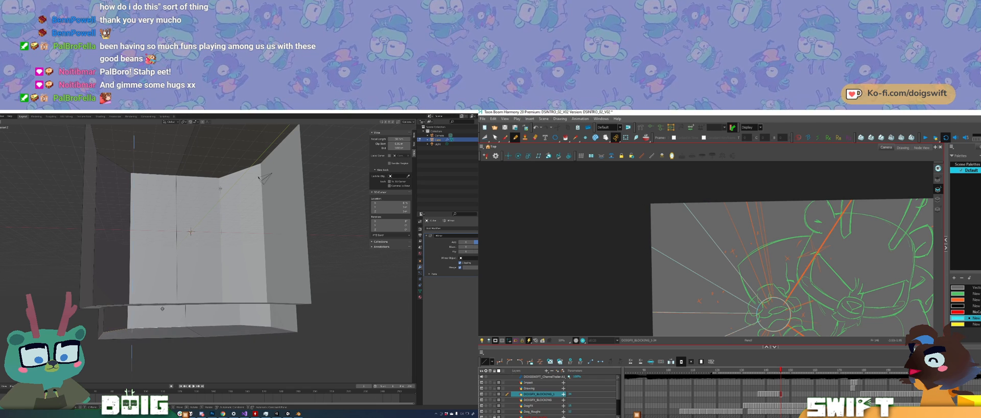
{"action": "left_click", "coordinate": [162, 309]}
Step: Adjust the height of the bench seat along the Z axis and reposition its inner edge
{"action": "middle_click_drag", "start_coordinate": [162, 309], "coordinate": [156, 286]}
{"action": "key", "text": "g"}
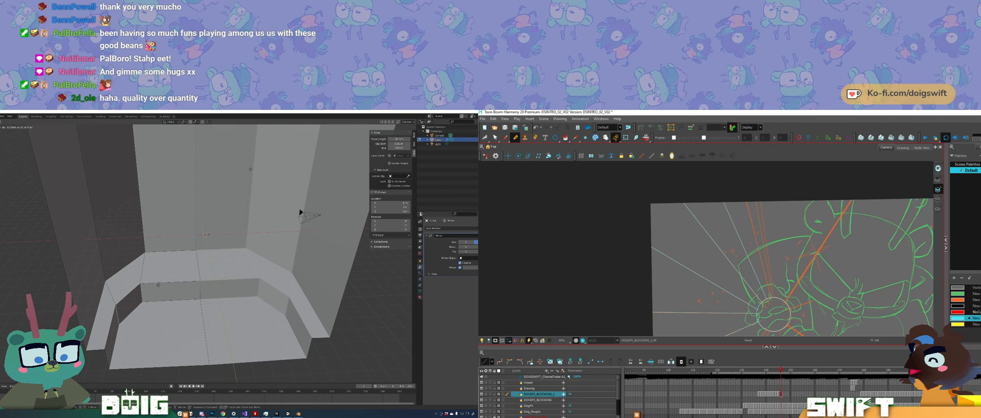
{"action": "key", "text": "z"}
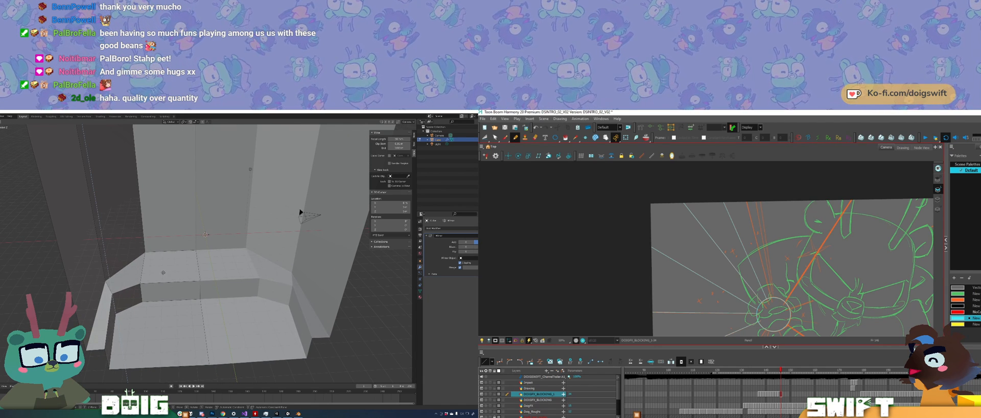
{"action": "left_click", "coordinate": [163, 272]}
{"action": "mouse_move", "coordinate": [163, 272]}
{"action": "middle_mouse_down"}
{"action": "mouse_move", "coordinate": [161, 290]}
{"action": "mouse_move", "coordinate": [178, 274]}
{"action": "mouse_move", "coordinate": [169, 271]}
{"action": "middle_mouse_up"}
{"action": "key", "text": "g"}
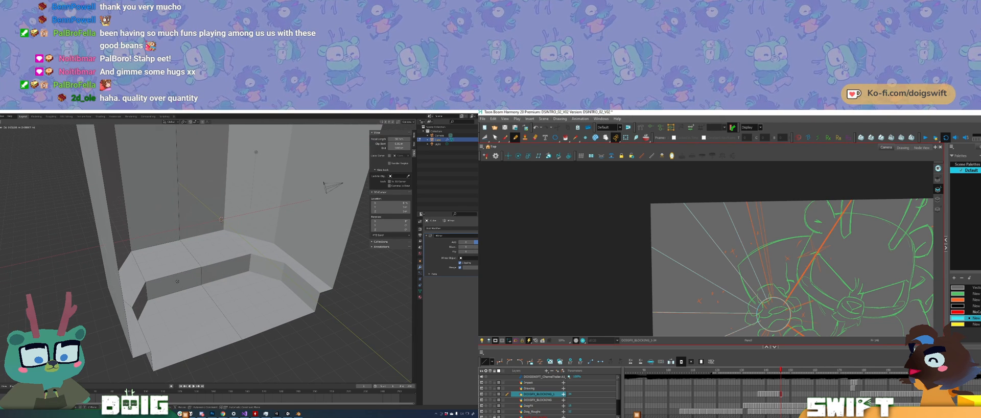
{"action": "left_click", "coordinate": [178, 270]}
Step: Move the box's upper back edges outward along the Y axis to extend the roof beyond the floor
{"action": "middle_click_drag", "start_coordinate": [177, 270], "coordinate": [224, 238]}
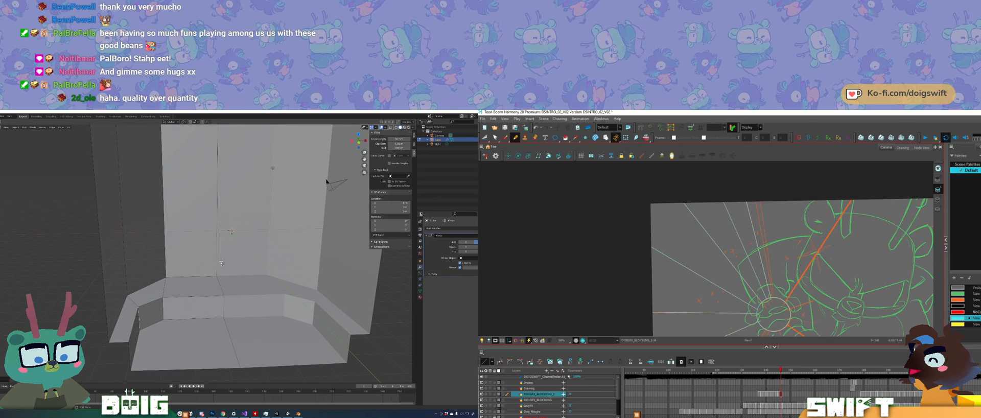
{"action": "middle_click_drag", "start_coordinate": [219, 296], "coordinate": [172, 280]}
{"action": "scroll", "coordinate": [218, 304], "scroll_direction": "up", "scroll_amount": 2}
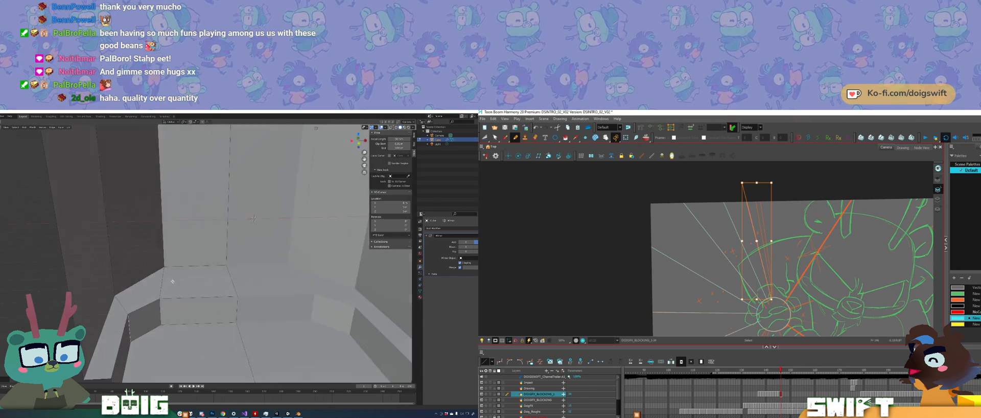
{"action": "scroll", "coordinate": [156, 230], "scroll_direction": "down", "scroll_amount": 4}
{"action": "middle_click_drag", "start_coordinate": [155, 225], "coordinate": [187, 273]}
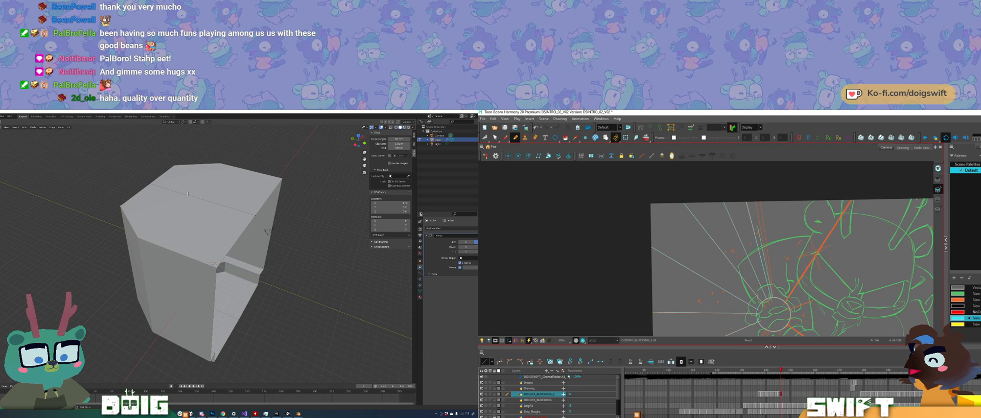
{"action": "key", "text": "g"}
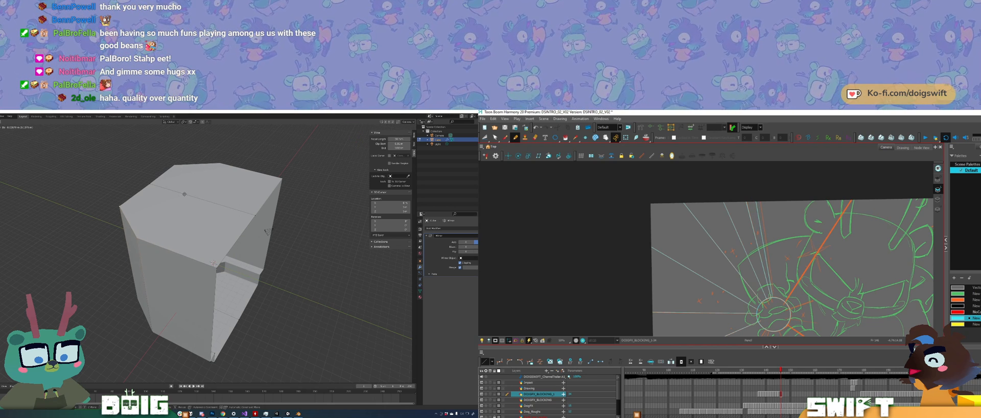
{"action": "key", "text": "y"}
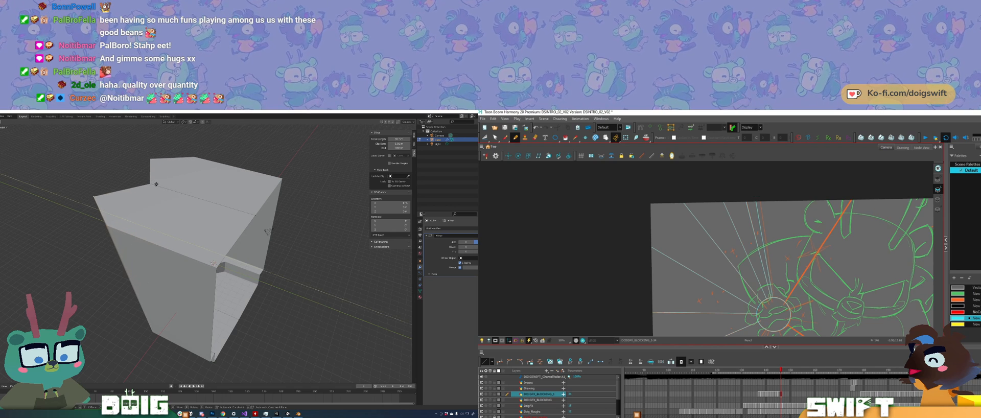
{"action": "left_click", "coordinate": [156, 184]}
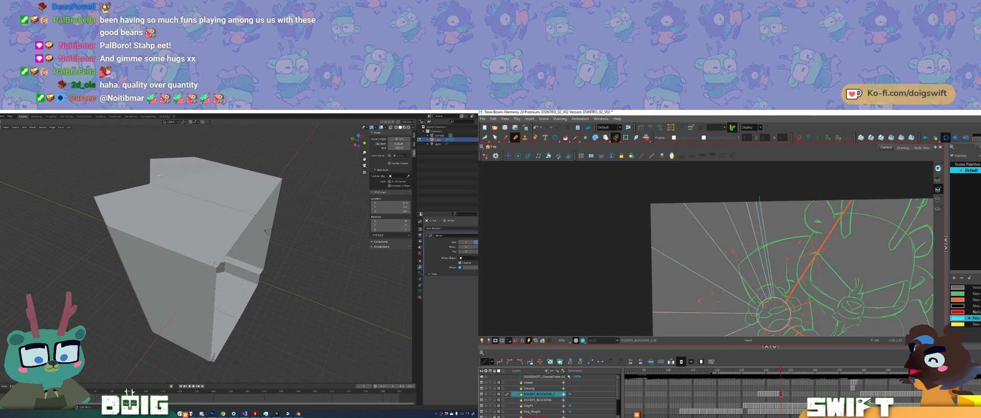
{"action": "key", "text": "g"}
{"action": "key", "text": "y"}
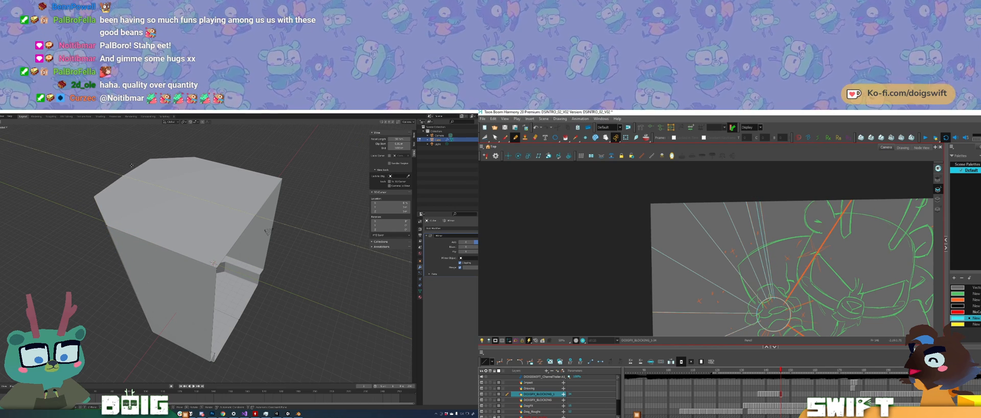
{"action": "left_click", "coordinate": [132, 166]}
Step: Scale the roof's side geometry outward to make the top of the box wider than its base
{"action": "middle_click_drag", "start_coordinate": [132, 166], "coordinate": [167, 240]}
{"action": "middle_click_drag", "start_coordinate": [233, 263], "coordinate": [190, 312]}
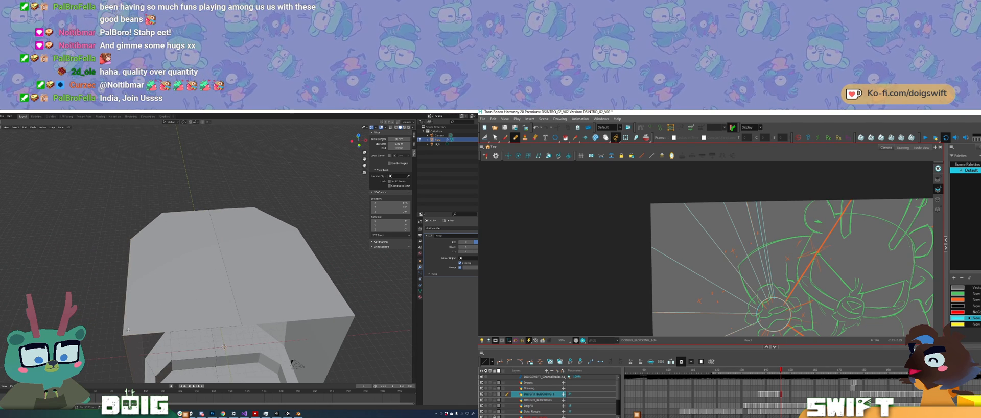
{"action": "key", "text": "s"}
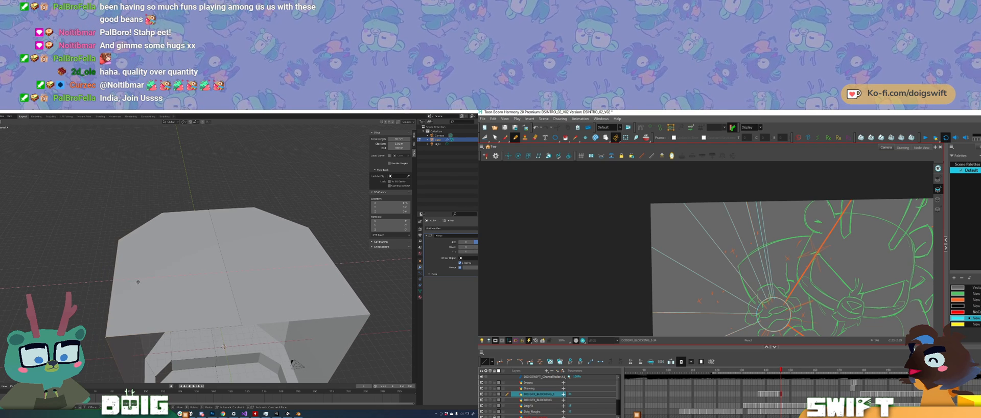
{"action": "left_click", "coordinate": [143, 278]}
Step: Shift the outer side corner of the roof slightly along the Y axis
{"action": "middle_click_drag", "start_coordinate": [143, 278], "coordinate": [187, 300]}
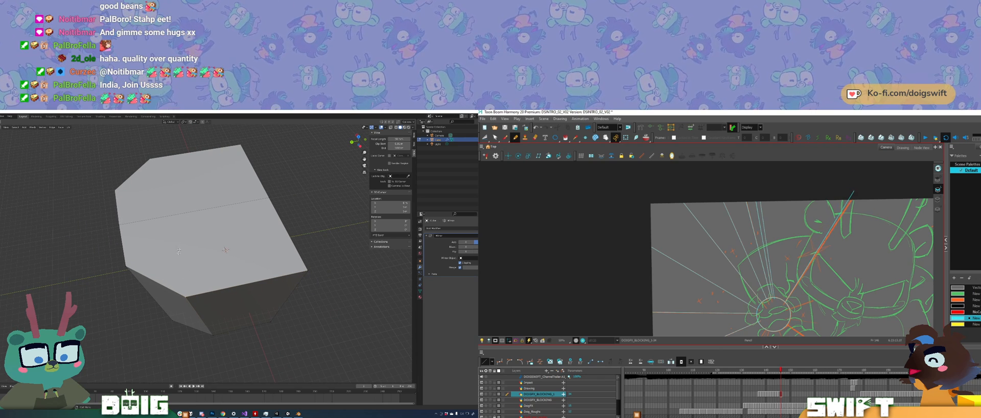
{"action": "key", "text": "g"}
{"action": "key", "text": "y"}
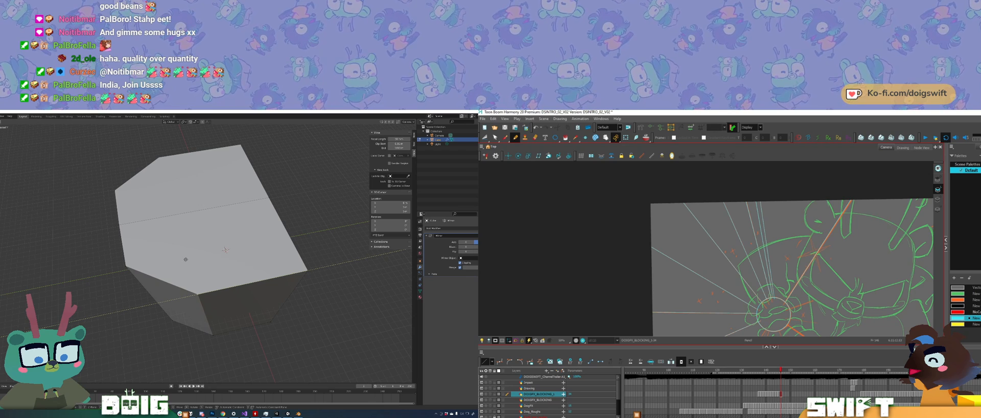
{"action": "left_click", "coordinate": [186, 260]}
Step: Move the front face of the bench's side arm inward to deepen its seat
{"action": "middle_click_drag", "start_coordinate": [227, 319], "coordinate": [144, 228]}
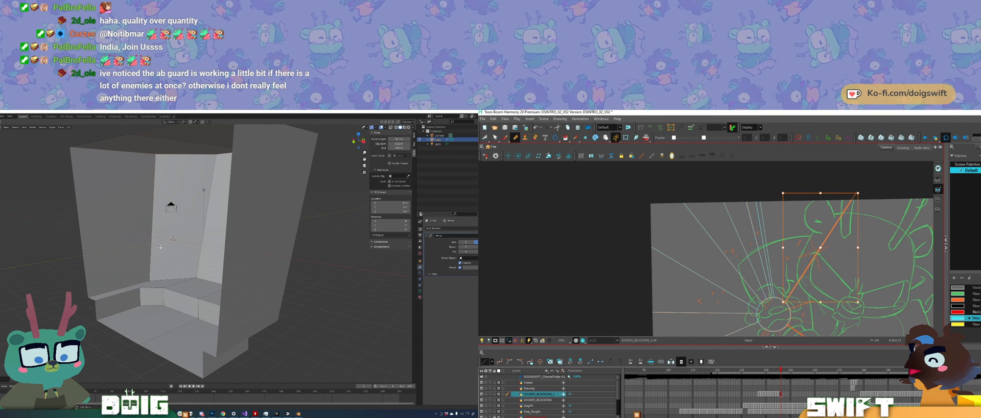
{"action": "middle_click_drag", "start_coordinate": [160, 246], "coordinate": [157, 279]}
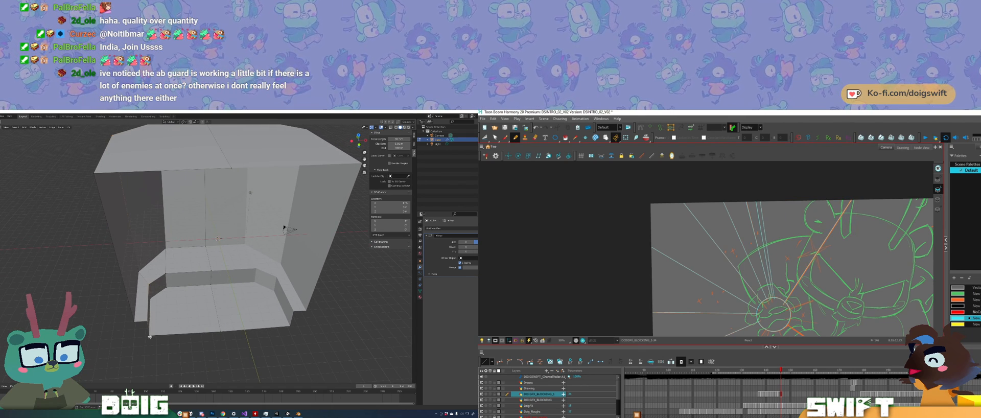
{"action": "left_click", "coordinate": [162, 282], "text": "shift"}
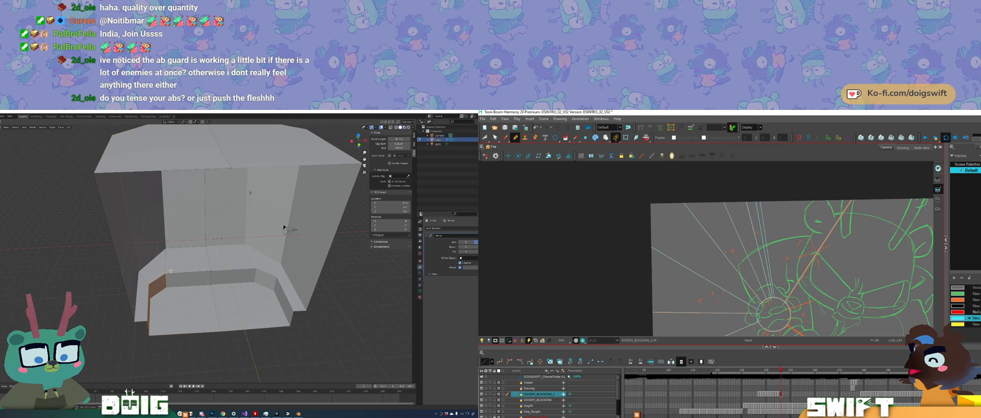
{"action": "key", "text": "g"}
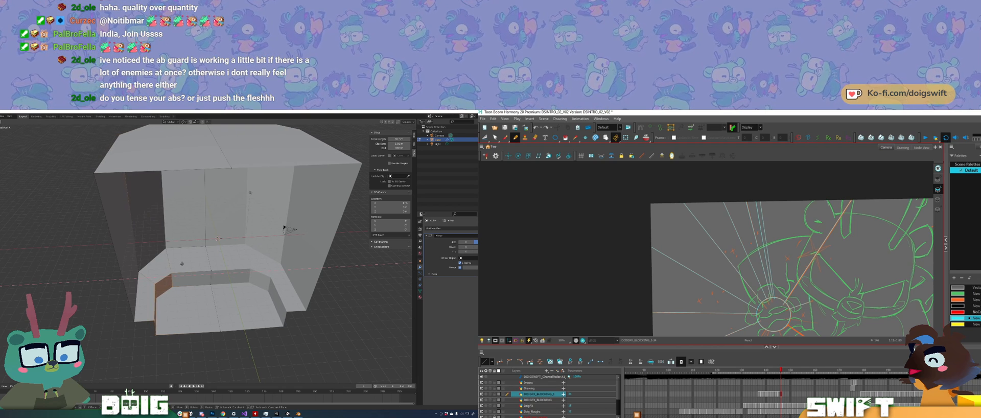
{"action": "left_click", "coordinate": [180, 265]}
Step: Adjust the bench's angled back corner along the X axis
{"action": "middle_click_drag", "start_coordinate": [179, 264], "coordinate": [172, 232]}
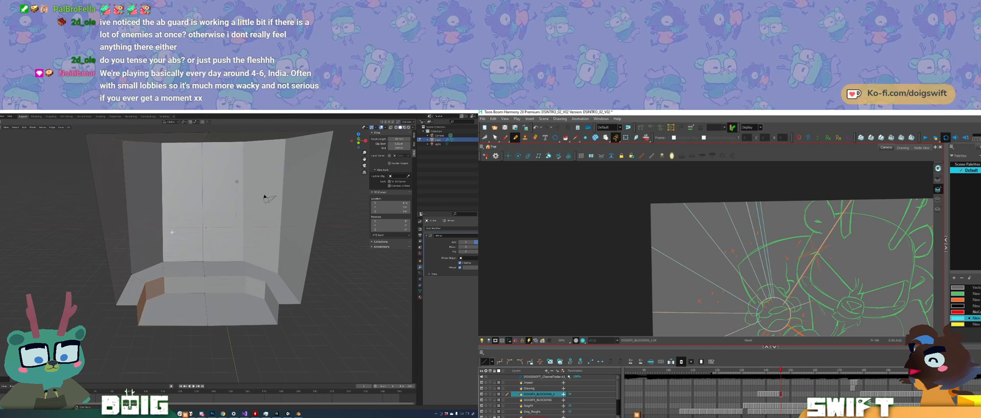
{"action": "left_click", "coordinate": [165, 259]}
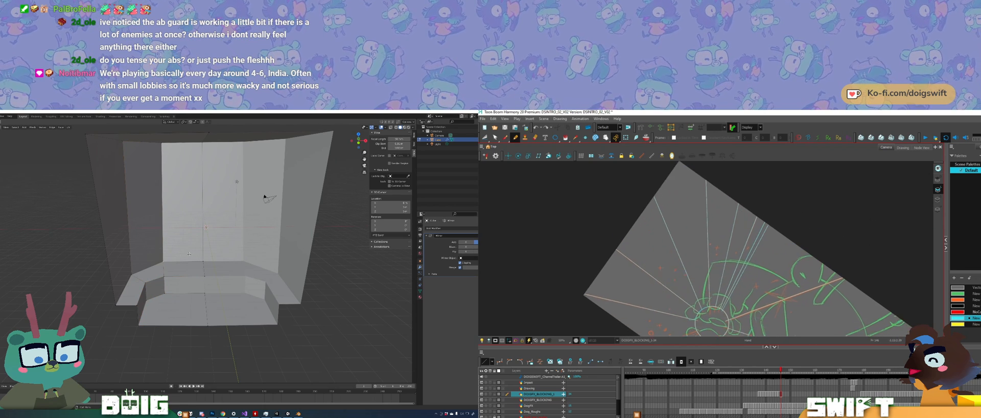
{"action": "key", "text": "g"}
{"action": "key", "text": "x"}
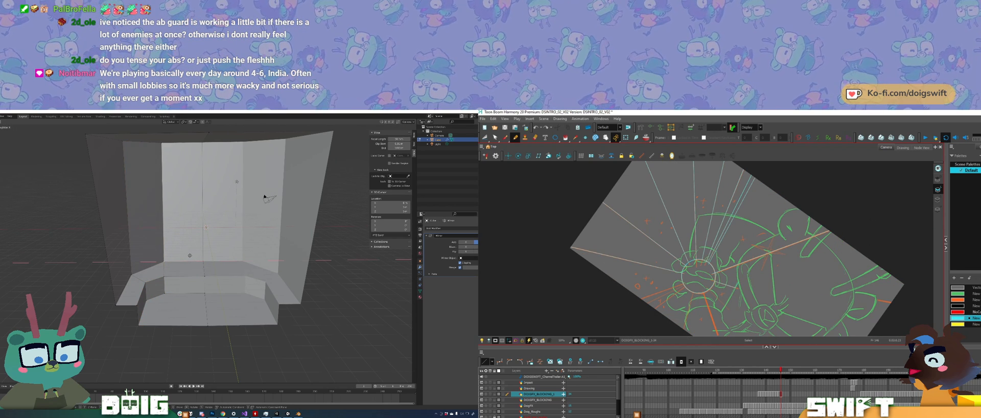
{"action": "left_click", "coordinate": [191, 255]}
{"action": "mouse_move", "coordinate": [191, 255]}
{"action": "middle_mouse_down"}
{"action": "mouse_move", "coordinate": [193, 237]}
{"action": "mouse_move", "coordinate": [217, 242]}
{"action": "mouse_move", "coordinate": [190, 251]}
{"action": "mouse_move", "coordinate": [194, 260]}
{"action": "mouse_move", "coordinate": [187, 242]}
{"action": "mouse_move", "coordinate": [176, 242]}
{"action": "mouse_move", "coordinate": [173, 258]}
{"action": "middle_mouse_up"}
{"action": "scroll", "coordinate": [195, 263], "scroll_direction": "up", "scroll_amount": 4}
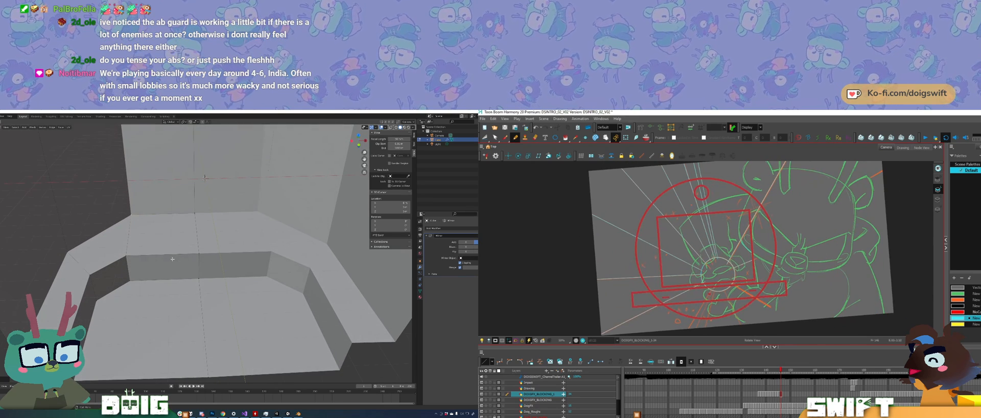
Step: Add a cube to the scene and move it forward along the Y axis in front of the bench's back section
{"action": "scroll", "coordinate": [173, 257], "scroll_direction": "down", "scroll_amount": 2}
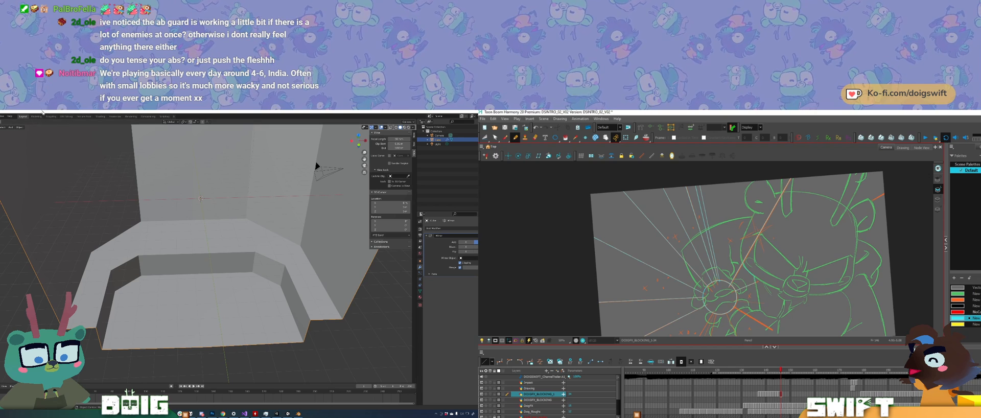
{"action": "left_click", "coordinate": [10, 127]}
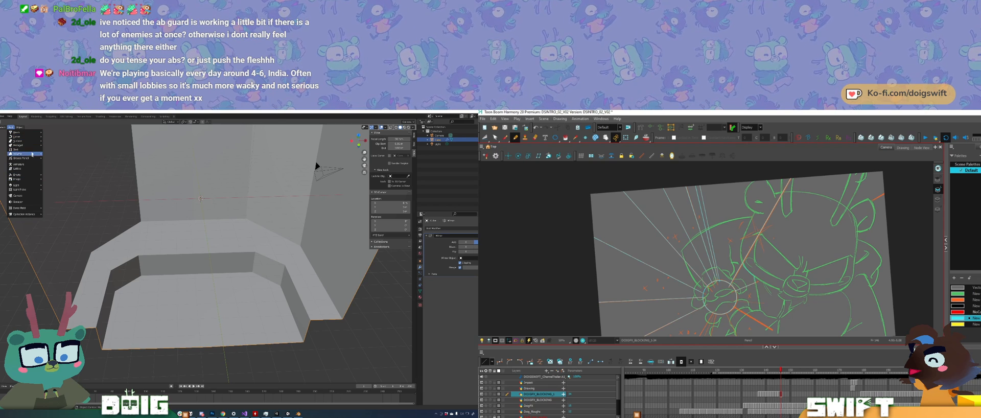
{"action": "mouse_move", "coordinate": [30, 155]}
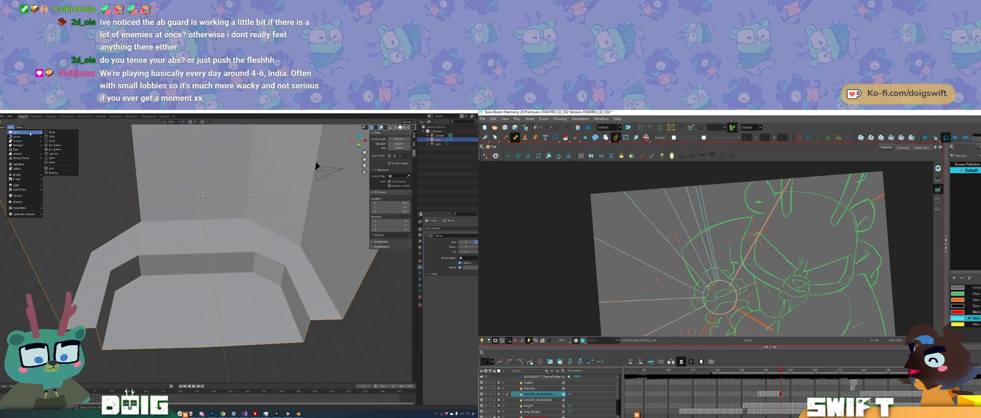
{"action": "left_click", "coordinate": [57, 137]}
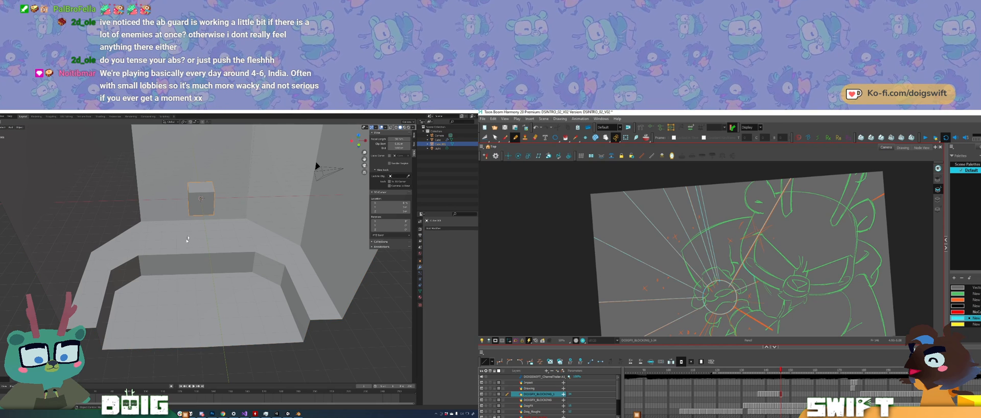
{"action": "key", "text": "g"}
{"action": "key", "text": "y"}
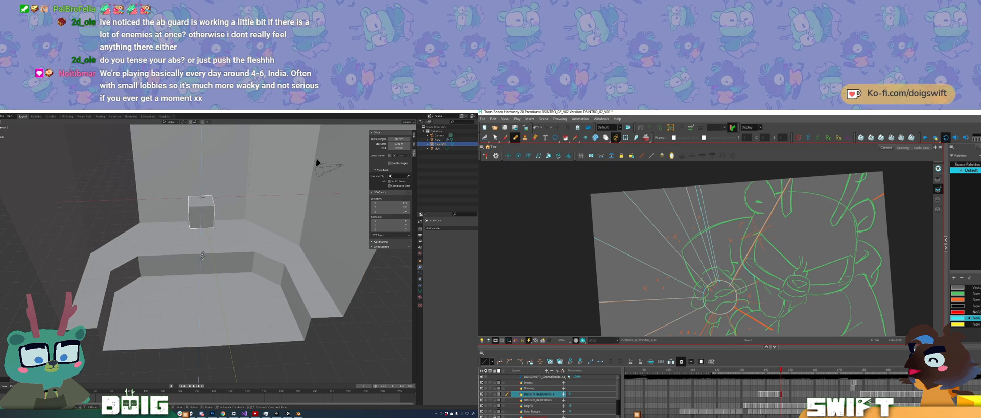
{"action": "left_click", "coordinate": [191, 329]}
Step: Adjust the cube's height along the Z axis, and shift it back along Y towards the bench's rear section
{"action": "middle_click_drag", "start_coordinate": [171, 305], "coordinate": [181, 251]}
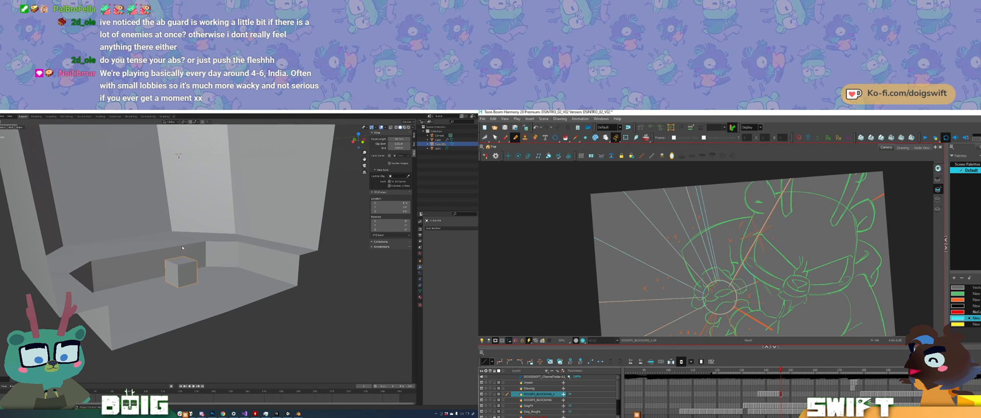
{"action": "key", "text": "g"}
{"action": "key", "text": "z"}
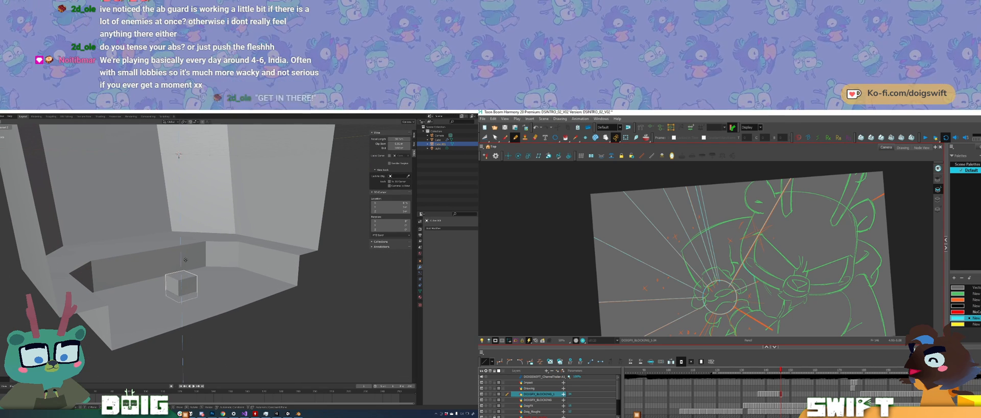
{"action": "left_click", "coordinate": [186, 255]}
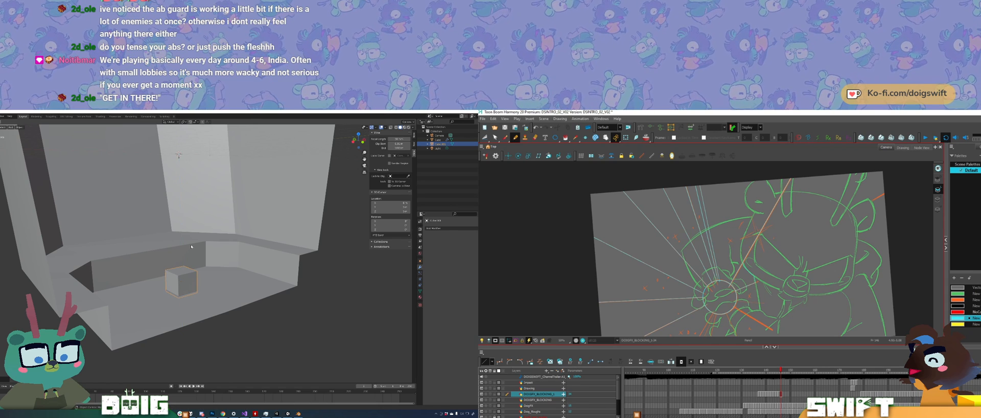
{"action": "key", "text": "g"}
{"action": "key", "text": "y"}
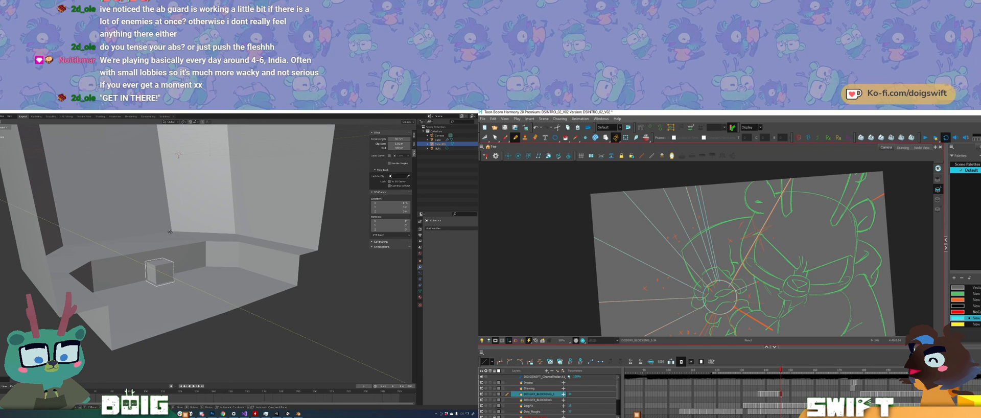
{"action": "left_click", "coordinate": [179, 246]}
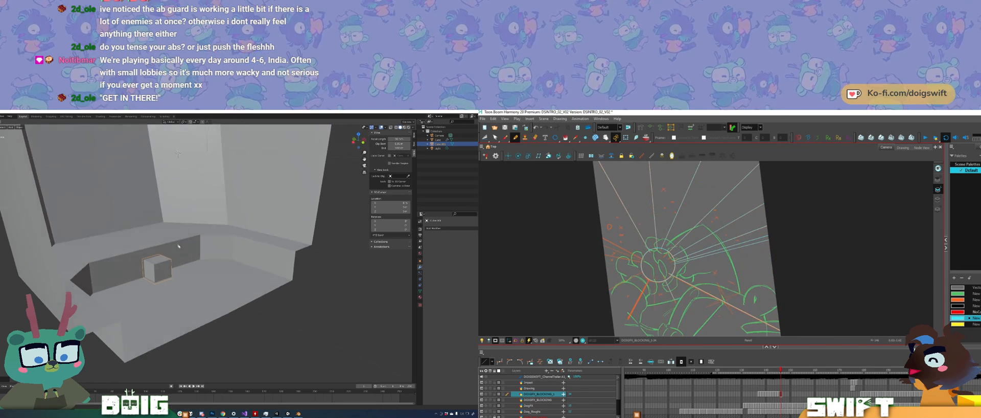
Step: Extrude the cube's front face forward to form a long block across the inner floor
{"action": "middle_click_drag", "start_coordinate": [178, 246], "coordinate": [168, 261]}
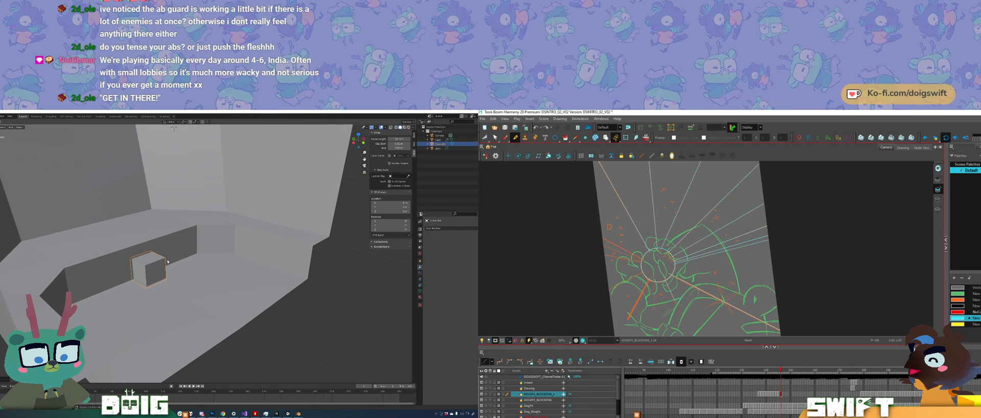
{"action": "key", "text": "Tab"}
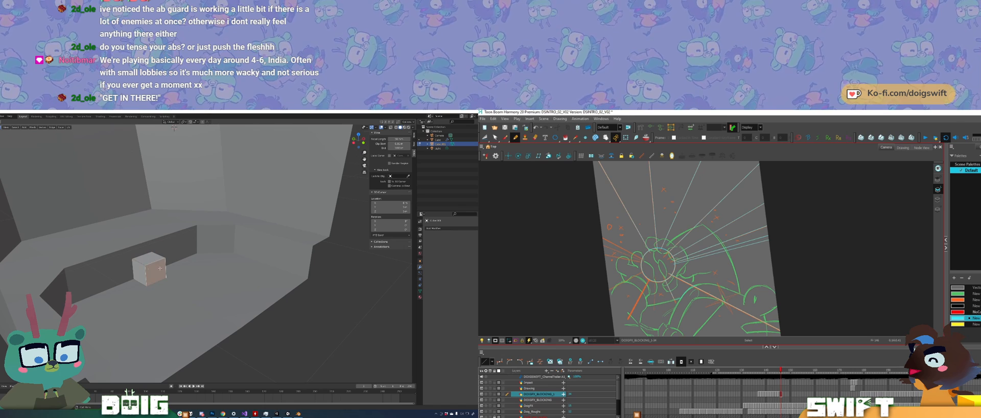
{"action": "key", "text": "e"}
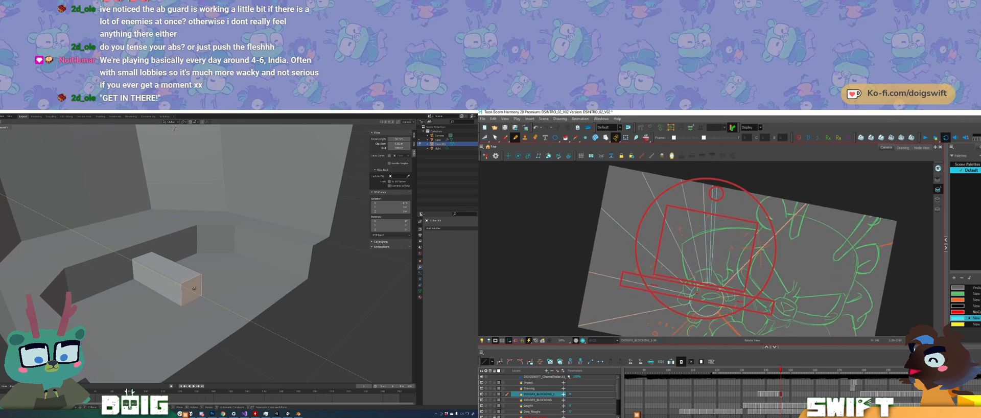
{"action": "left_click", "coordinate": [199, 293]}
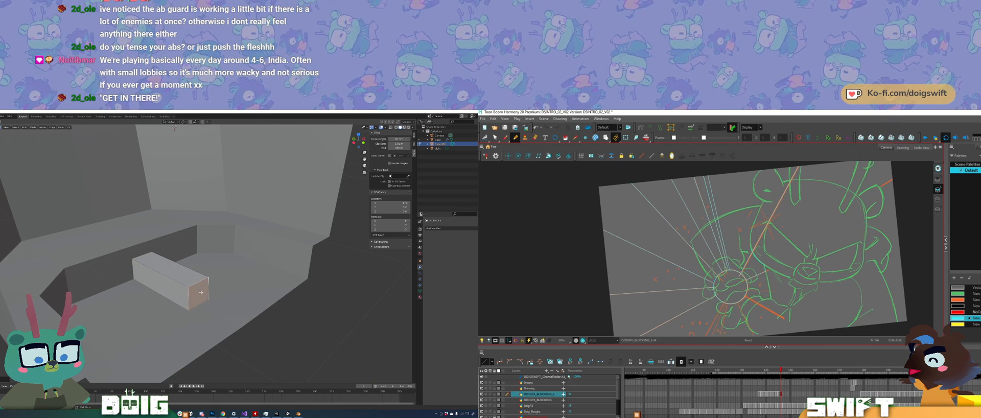
Step: Extrude the block's top face slightly upward to make it taller
{"action": "middle_click_drag", "start_coordinate": [199, 292], "coordinate": [186, 268]}
{"action": "left_click", "coordinate": [189, 269]}
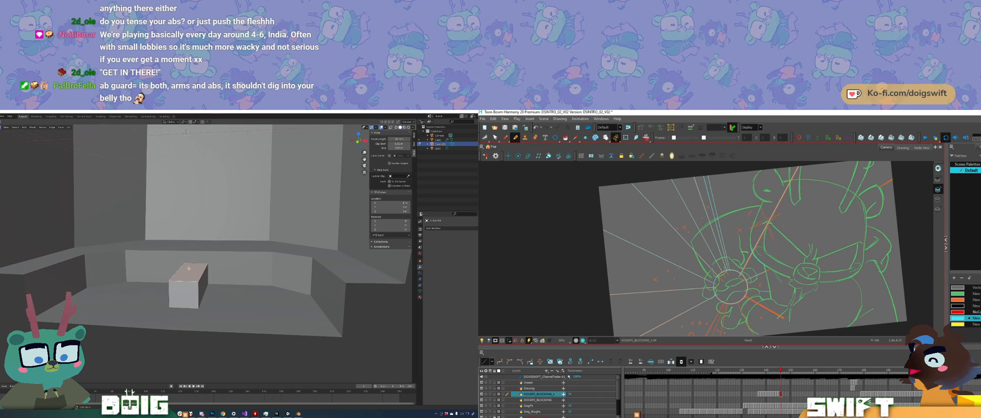
{"action": "key", "text": "e"}
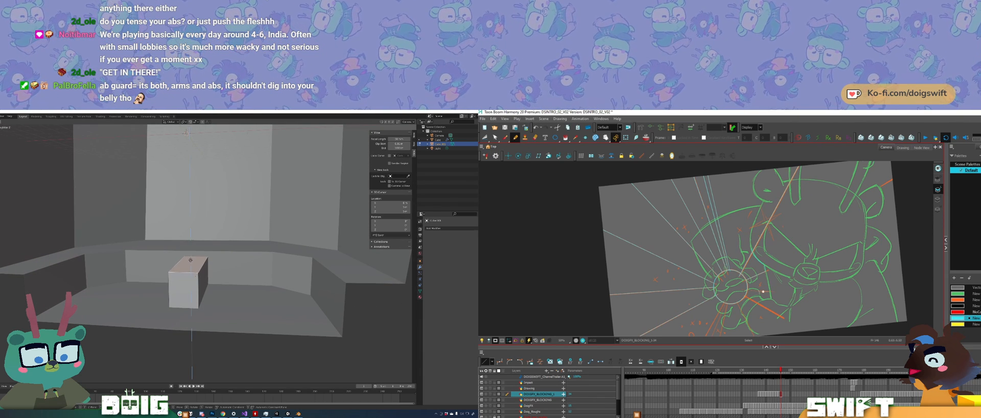
{"action": "left_click", "coordinate": [188, 254]}
Step: Bevel the block's upper front edge into a sloped face
{"action": "middle_click_drag", "start_coordinate": [187, 254], "coordinate": [185, 223]}
{"action": "middle_click_drag", "start_coordinate": [174, 262], "coordinate": [190, 268]}
{"action": "key", "text": "2"}
{"action": "left_click", "coordinate": [193, 270]}
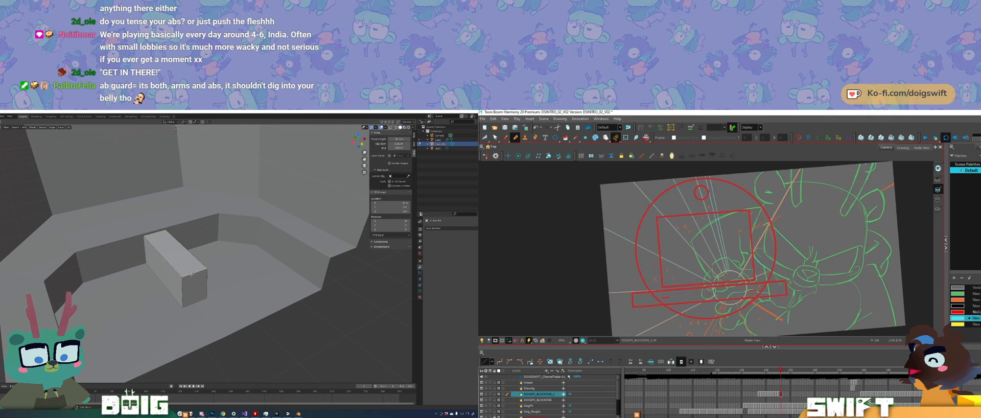
{"action": "key", "text": "ctrl+b"}
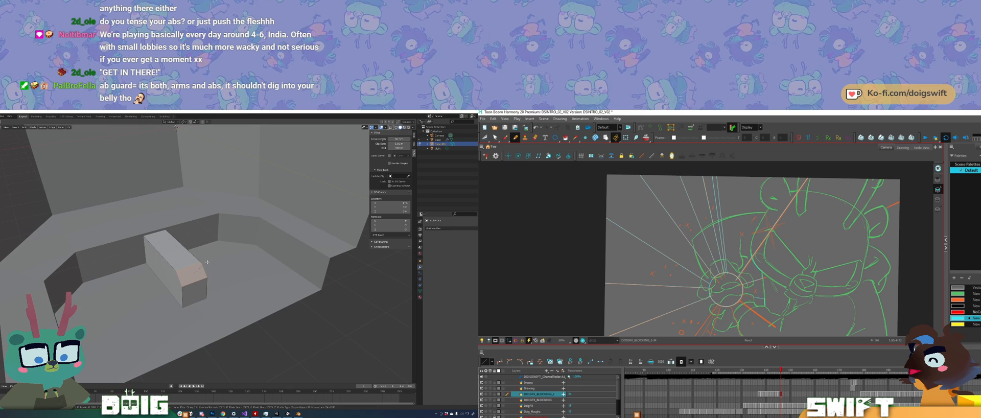
{"action": "left_click", "coordinate": [209, 262]}
Step: Bevel the lower edge of the block's sloped face to round its front, and return to Object Mode
{"action": "middle_click_drag", "start_coordinate": [208, 261], "coordinate": [203, 271]}
{"action": "left_click", "coordinate": [204, 277]}
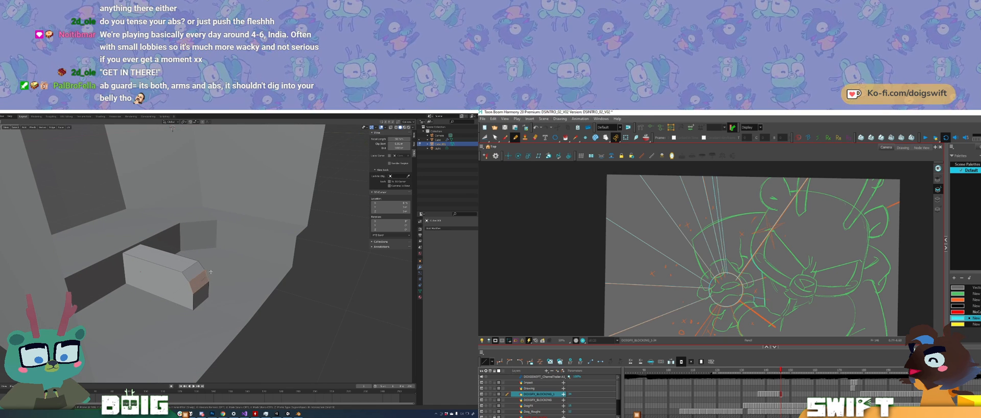
{"action": "left_click", "coordinate": [210, 271]}
{"action": "middle_click_drag", "start_coordinate": [209, 267], "coordinate": [184, 266]}
{"action": "scroll", "coordinate": [178, 249], "scroll_direction": "down", "scroll_amount": 2}
{"action": "key", "text": "Tab"}
Step: Examine the block's proportions and placement inside the bench from the front, sides, below and above
{"action": "middle_click_drag", "start_coordinate": [199, 238], "coordinate": [155, 259]}
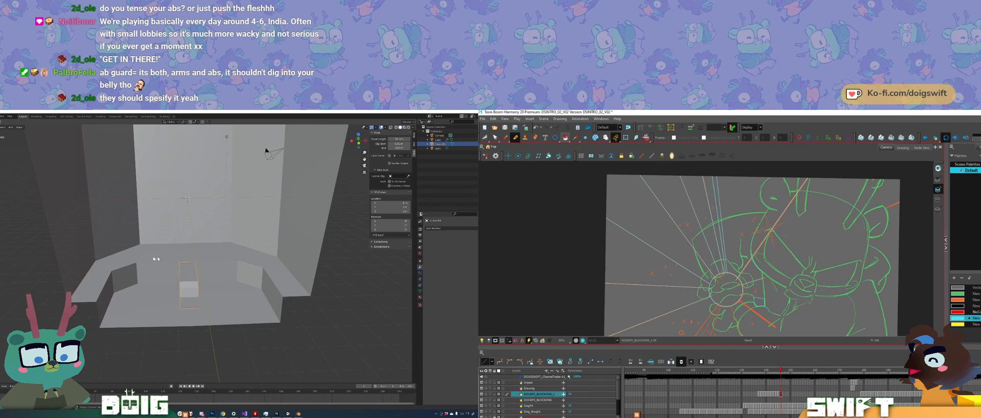
{"action": "middle_click_drag", "start_coordinate": [232, 269], "coordinate": [207, 239]}
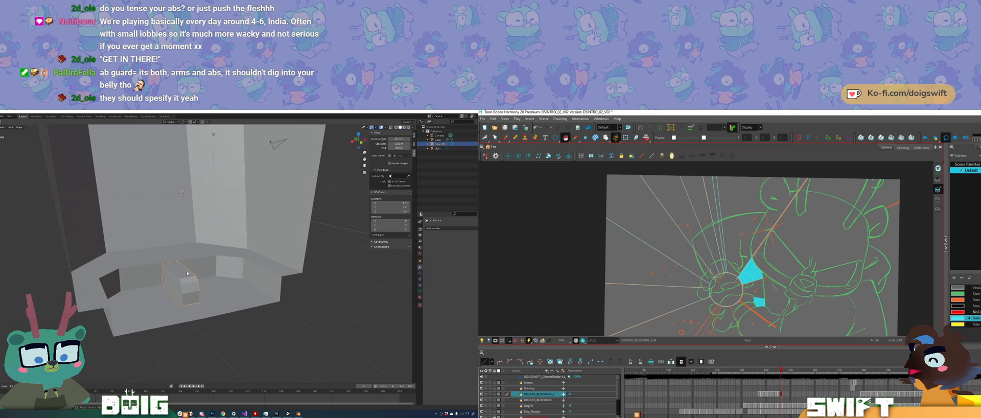
{"action": "middle_click_drag", "start_coordinate": [190, 271], "coordinate": [178, 282]}
{"action": "middle_click_drag", "start_coordinate": [178, 313], "coordinate": [204, 236]}
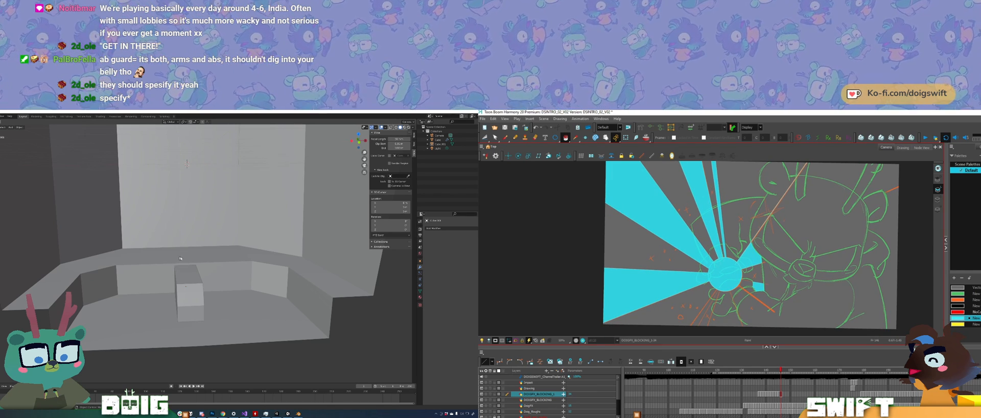
{"action": "middle_click_drag", "start_coordinate": [172, 276], "coordinate": [195, 276]}
{"action": "middle_click_drag", "start_coordinate": [209, 251], "coordinate": [258, 263]}
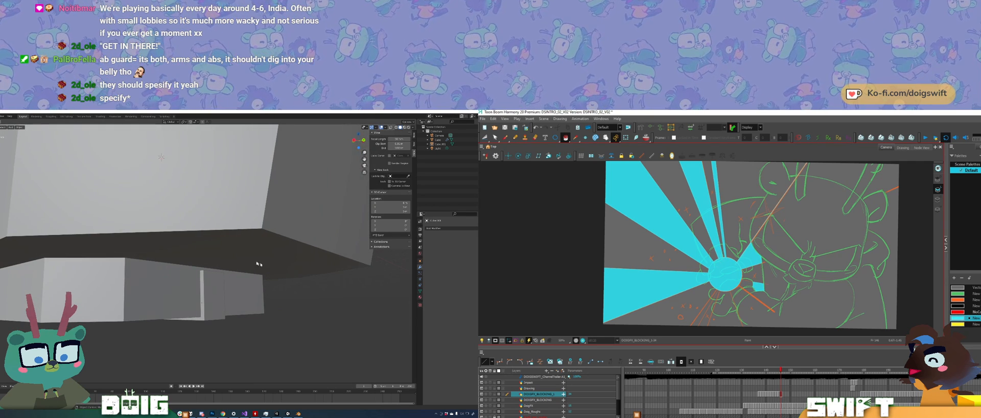
{"action": "middle_click_drag", "start_coordinate": [182, 302], "coordinate": [200, 250]}
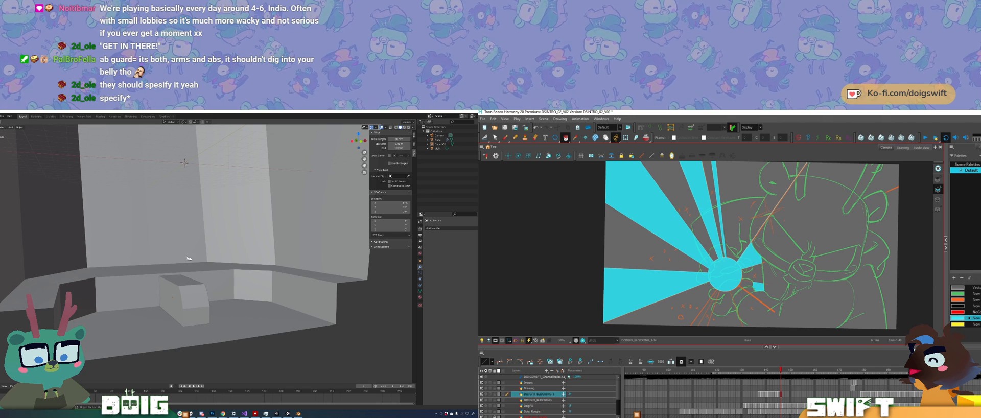
{"action": "middle_click_drag", "start_coordinate": [200, 280], "coordinate": [124, 277]}
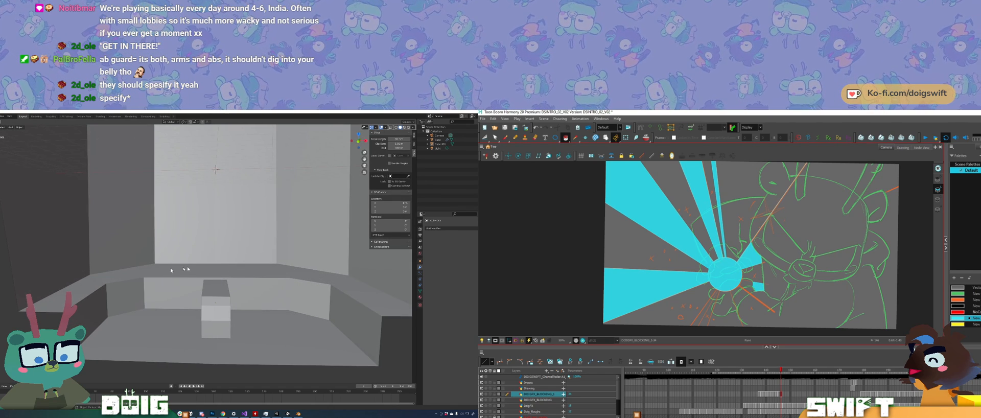
{"action": "middle_click_drag", "start_coordinate": [234, 280], "coordinate": [203, 299]}
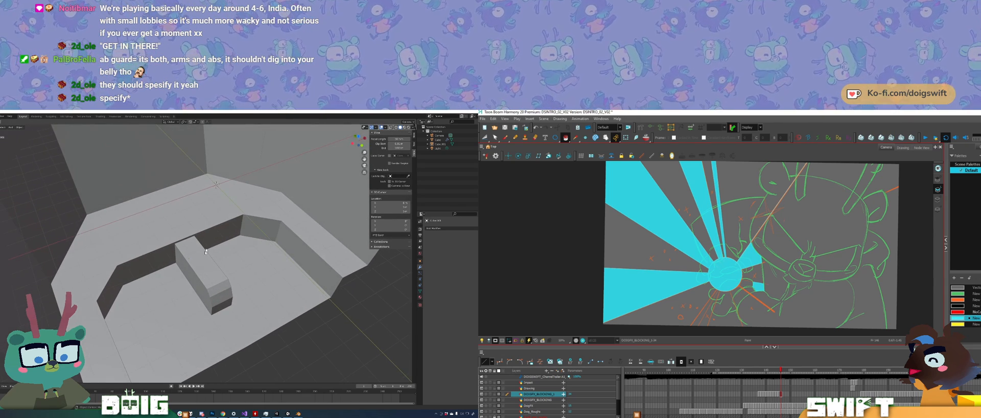
{"action": "middle_click_drag", "start_coordinate": [218, 270], "coordinate": [216, 258]}
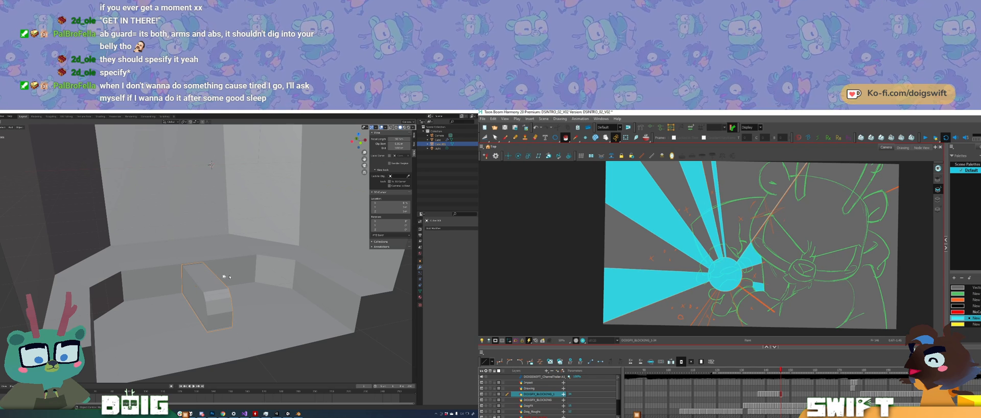
{"action": "middle_click_drag", "start_coordinate": [208, 276], "coordinate": [229, 267]}
{"action": "key", "text": "x"}
{"action": "left_click", "coordinate": [206, 266]}
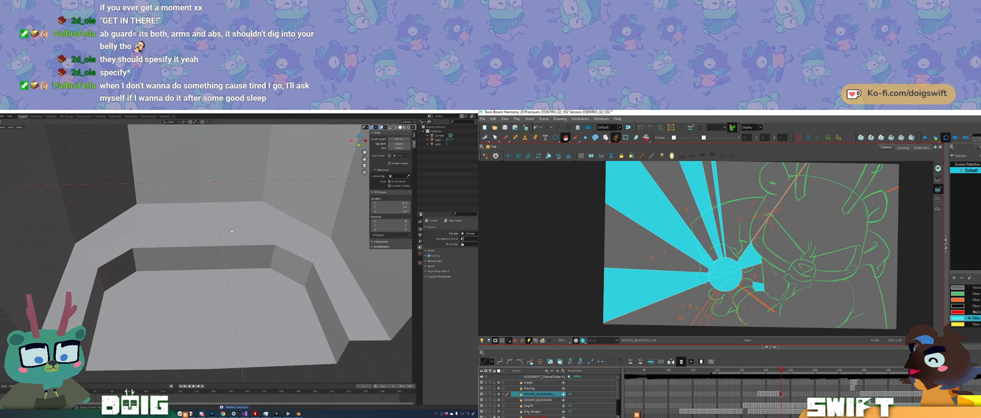
{"action": "key", "text": "ctrl+z"}
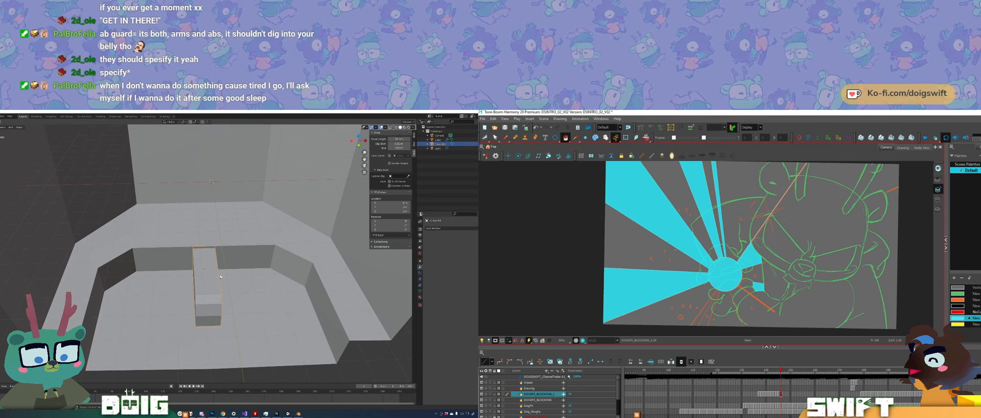
Step: Scale the block along the X axis to make it narrower
{"action": "key", "text": "s"}
{"action": "key", "text": "x"}
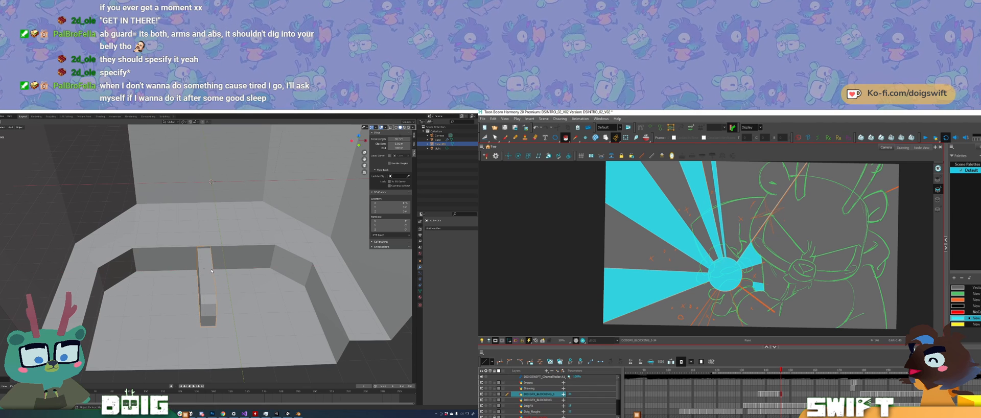
{"action": "middle_click_drag", "start_coordinate": [211, 271], "coordinate": [224, 261]}
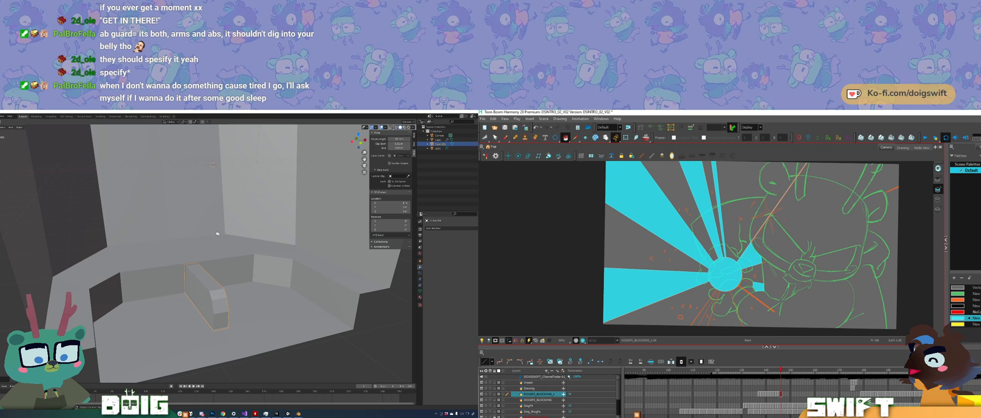
Step: Examine the whole box with its narrowed central block from outside and from the open front
{"action": "middle_click_drag", "start_coordinate": [190, 282], "coordinate": [271, 263]}
{"action": "scroll", "coordinate": [250, 282], "scroll_direction": "down", "scroll_amount": 5}
{"action": "scroll", "coordinate": [224, 278], "scroll_direction": "up", "scroll_amount": 3}
{"action": "scroll", "coordinate": [225, 256], "scroll_direction": "up", "scroll_amount": 2}
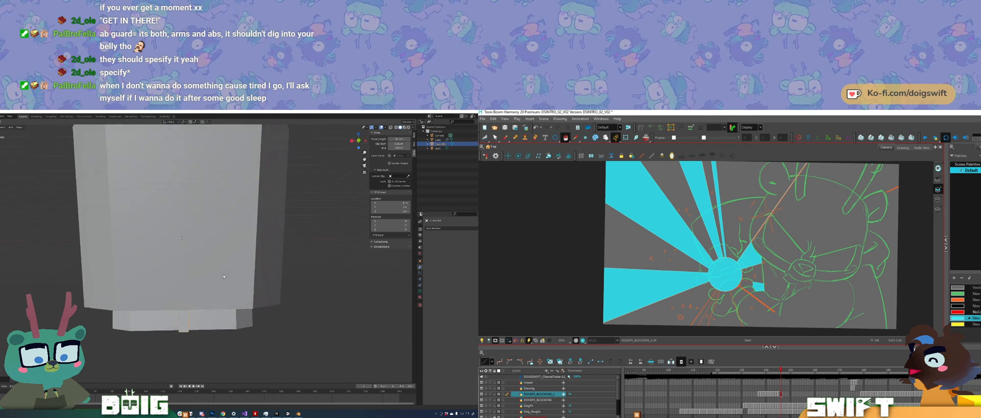
{"action": "scroll", "coordinate": [227, 264], "scroll_direction": "up", "scroll_amount": 2}
{"action": "scroll", "coordinate": [228, 266], "scroll_direction": "up", "scroll_amount": 5}
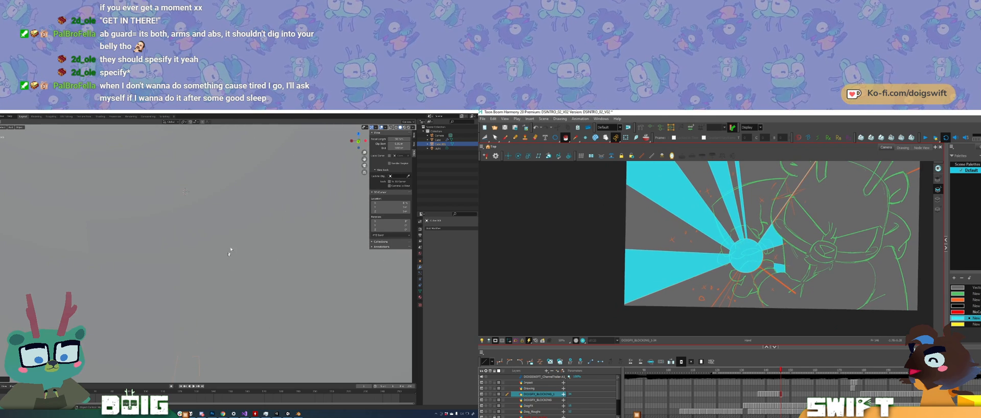
{"action": "scroll", "coordinate": [204, 271], "scroll_direction": "down", "scroll_amount": 5}
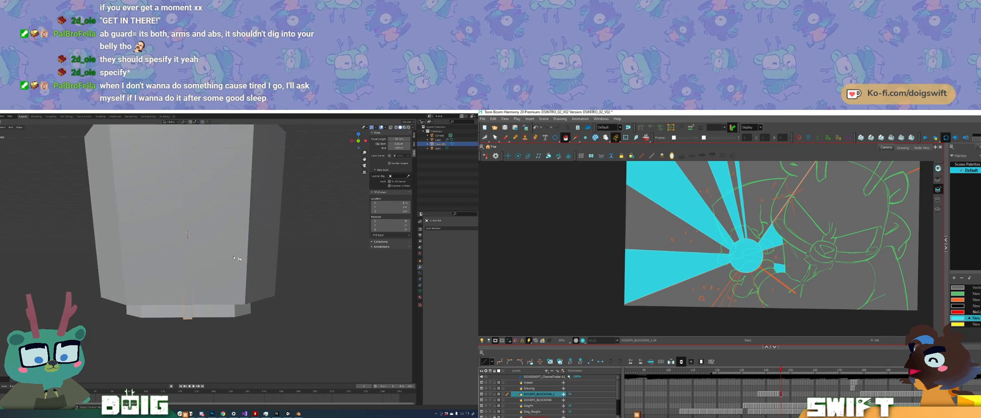
{"action": "mouse_move", "coordinate": [234, 258]}
{"action": "middle_mouse_down"}
{"action": "mouse_move", "coordinate": [197, 269]}
{"action": "mouse_move", "coordinate": [189, 253]}
{"action": "middle_mouse_up"}
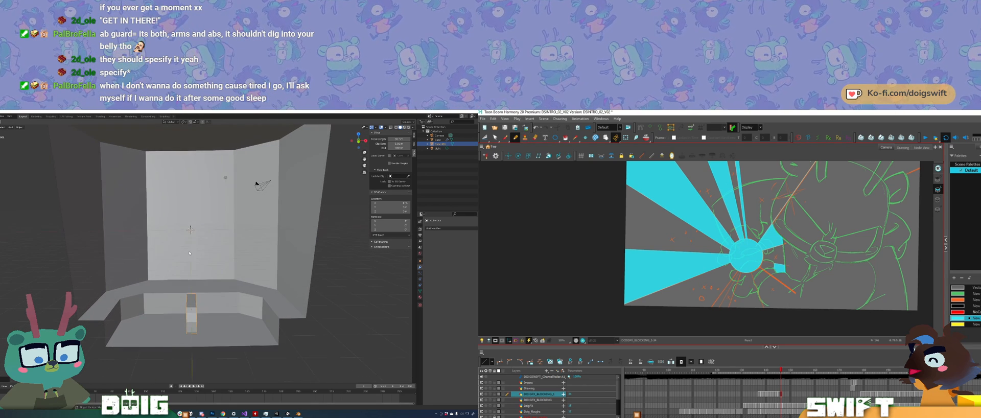
Step: Select the outer box in Blender, and undo the trial ray lines below the burst's centre in Harmony
{"action": "left_click", "coordinate": [159, 251]}
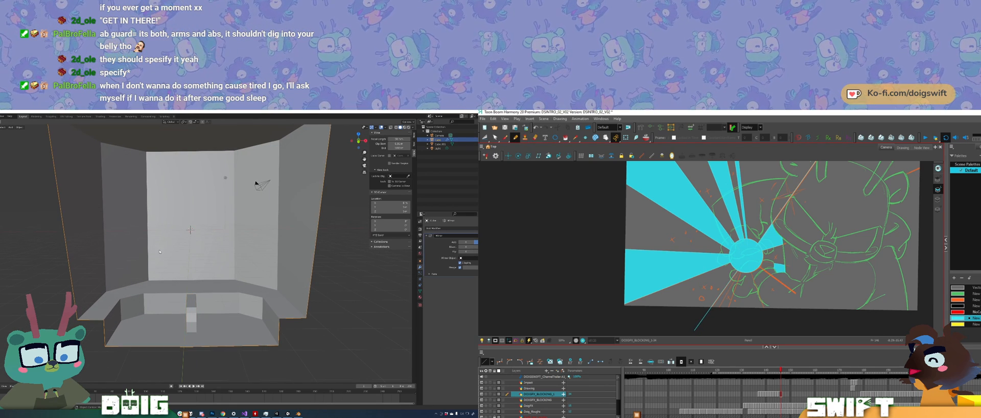
{"action": "middle_click_drag", "start_coordinate": [128, 250], "coordinate": [121, 239]}
{"action": "key", "text": "ctrl+z"}
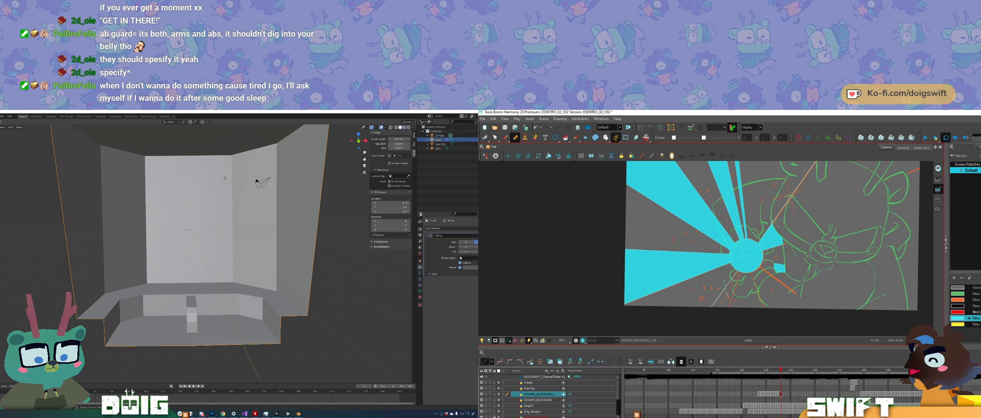
{"action": "key", "text": "ctrl+z"}
{"action": "key", "text": "ctrl+z"}
{"action": "key", "text": "ctrl+z"}
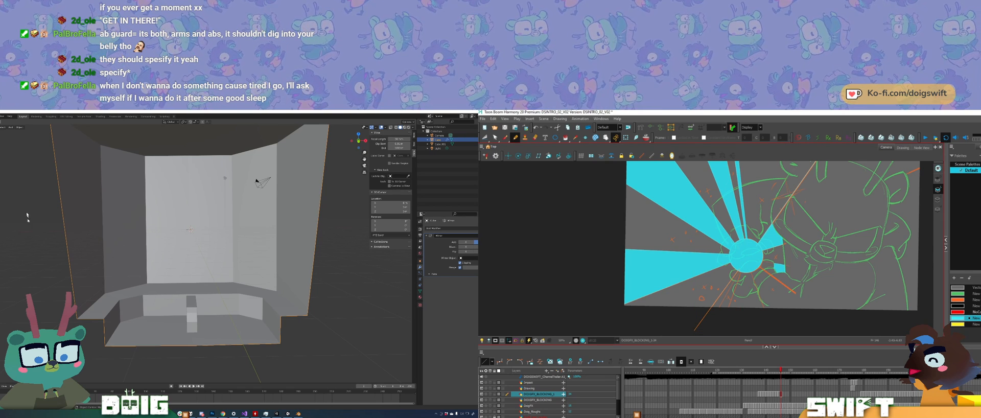
{"action": "key", "text": "ctrl+z"}
Step: In Edit Mode, add a horizontal loop cut around the walls just above the bench, and discard the trial line below the drawing in Harmony
{"action": "key", "text": "Tab"}
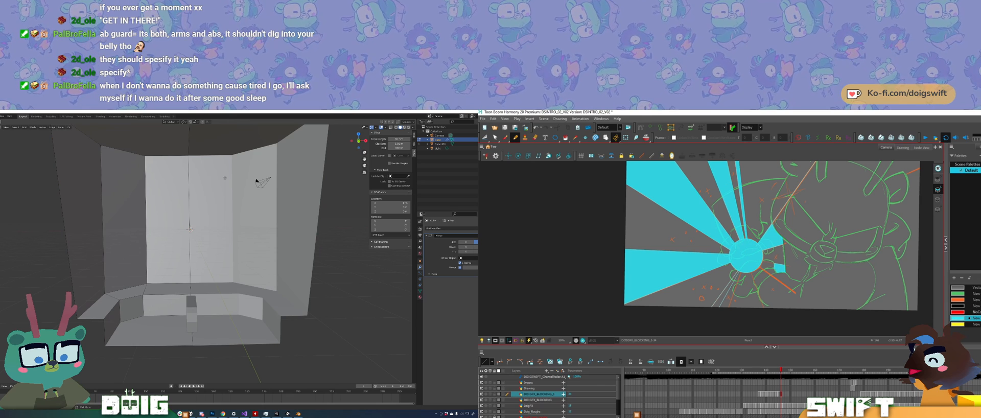
{"action": "key", "text": "ctrl+r"}
{"action": "left_click", "coordinate": [95, 220]}
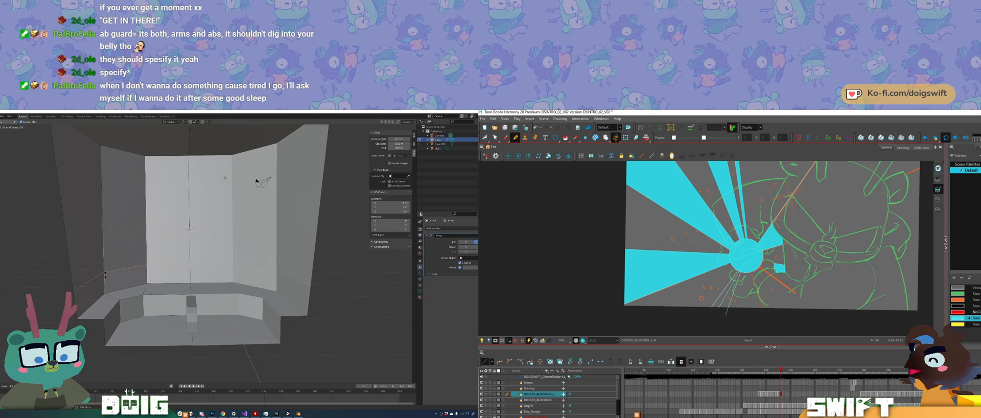
{"action": "left_click_drag", "start_coordinate": [722, 312], "coordinate": [770, 315]}
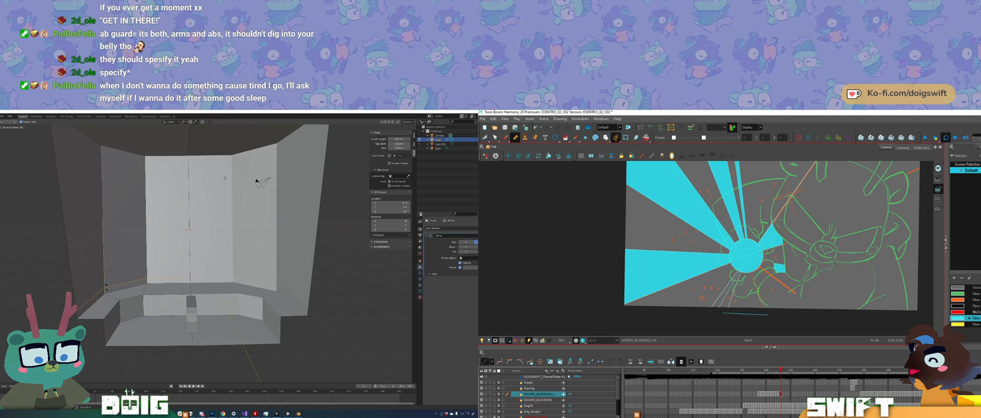
{"action": "key", "text": "ctrl+z"}
{"action": "left_click", "coordinate": [106, 288]}
Step: Add a horizontal loop cut about halfway up the box's walls in Blender, and fill the ray below the burst's centre cyan in Harmony
{"action": "key", "text": "ctrl+r"}
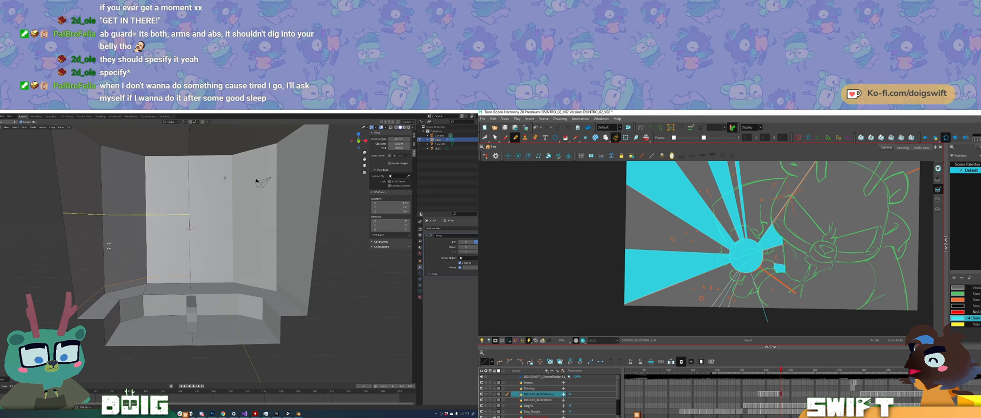
{"action": "left_click", "coordinate": [108, 183]}
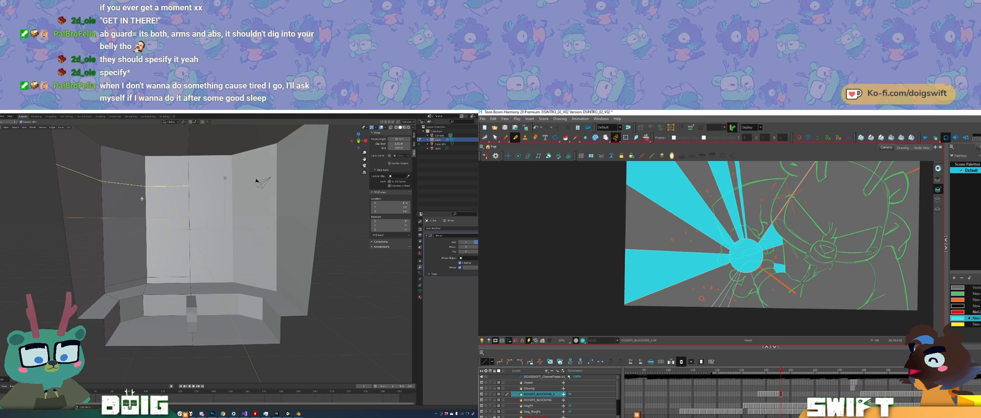
{"action": "left_click", "coordinate": [722, 297]}
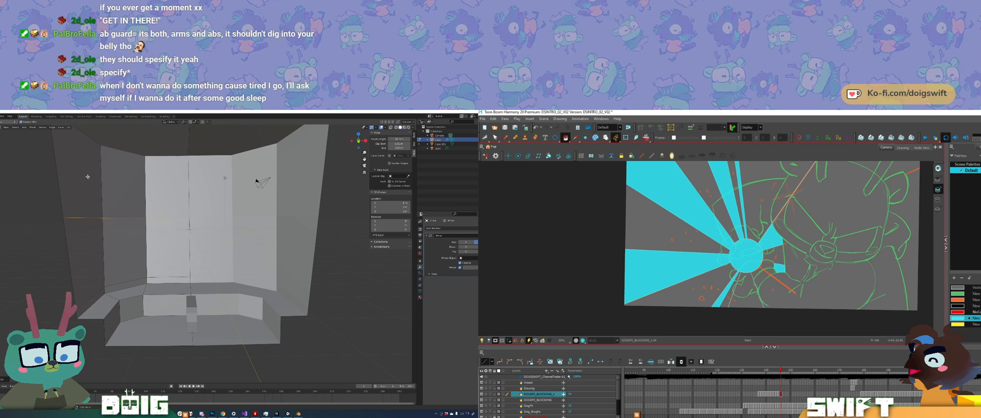
{"action": "left_click", "coordinate": [746, 294]}
{"action": "key", "text": "ctrl+r"}
{"action": "key", "text": "Escape"}
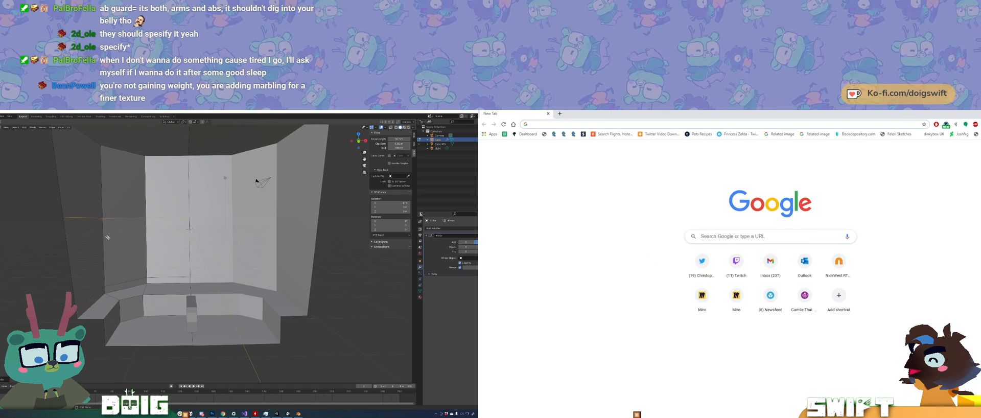
Step: Switch to the web browser and search Google for "skies of arcadia bridge"
{"action": "type", "text": "skies of arcadia"}
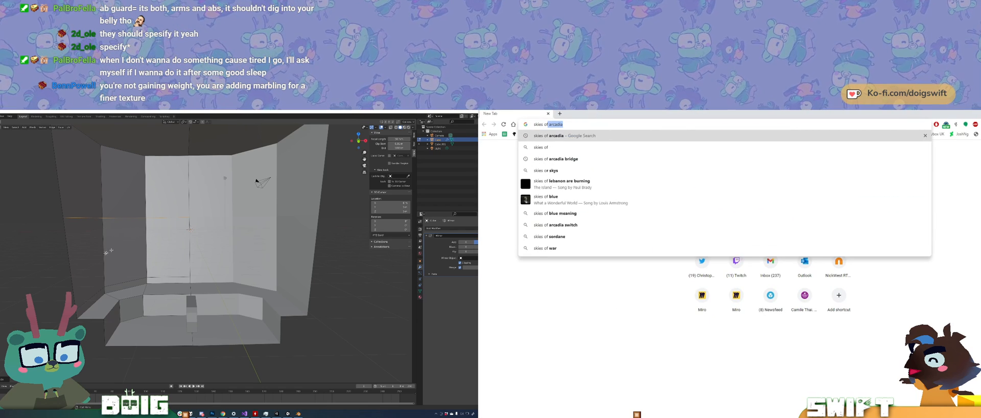
{"action": "middle_click_drag", "start_coordinate": [127, 261], "coordinate": [169, 258]}
{"action": "key", "text": "Down"}
{"action": "key", "text": "Down"}
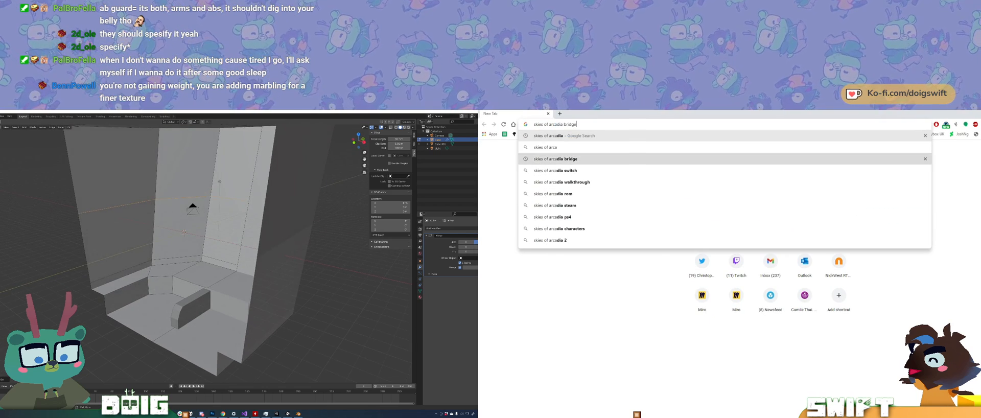
{"action": "key", "text": "Return"}
Step: Add a vertical loop cut to the side wall near the box's open front in Blender, and show the image results for the search
{"action": "key", "text": "ctrl+r"}
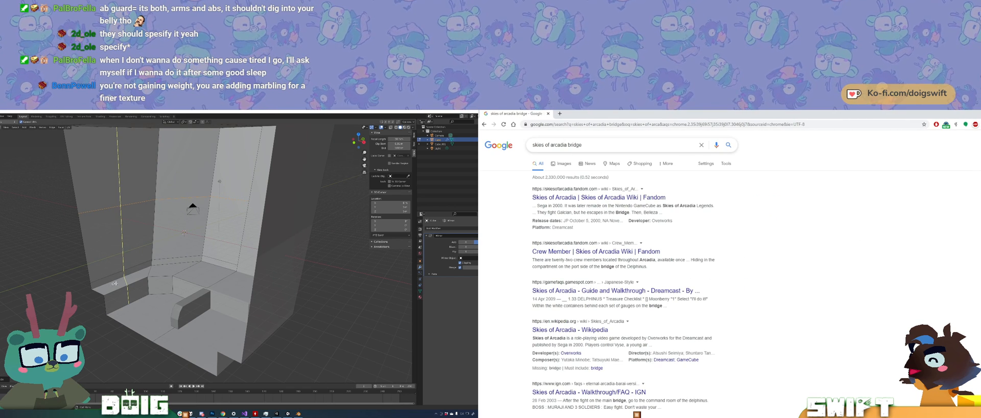
{"action": "left_click", "coordinate": [128, 283]}
{"action": "left_click", "coordinate": [563, 163]}
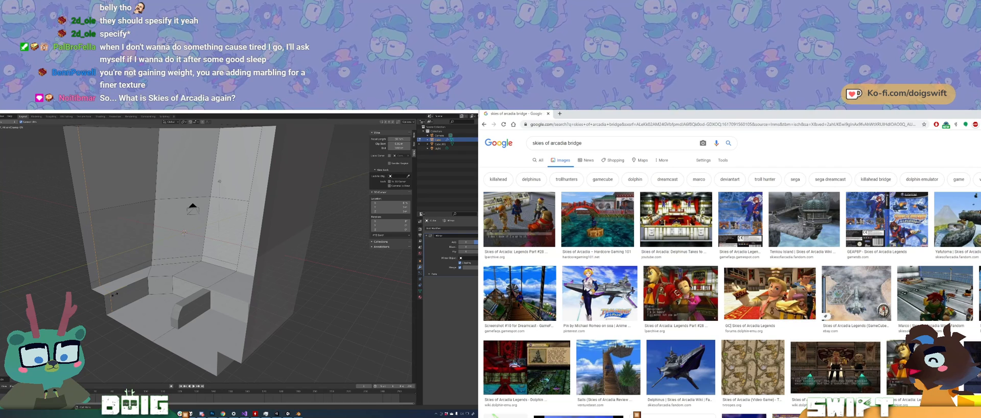
{"action": "left_click", "coordinate": [115, 294]}
{"action": "key", "text": "ctrl+r"}
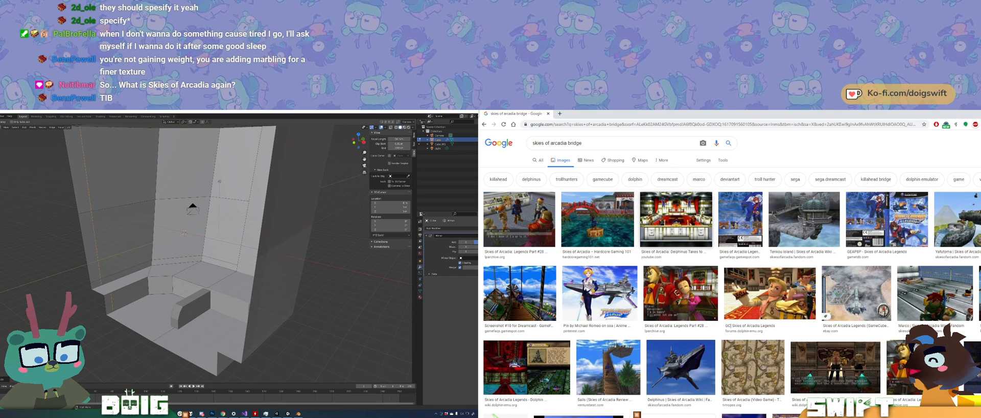
{"action": "middle_click_drag", "start_coordinate": [105, 307], "coordinate": [124, 299]}
{"action": "key", "text": "k"}
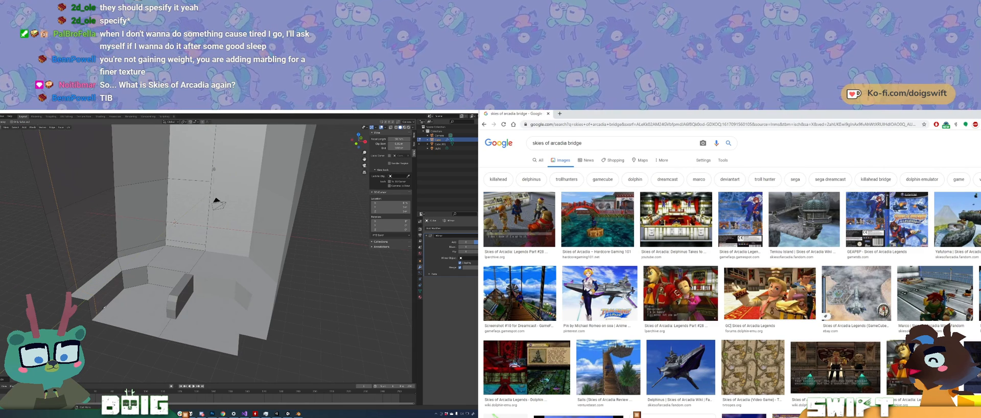
{"action": "left_click", "coordinate": [102, 311]}
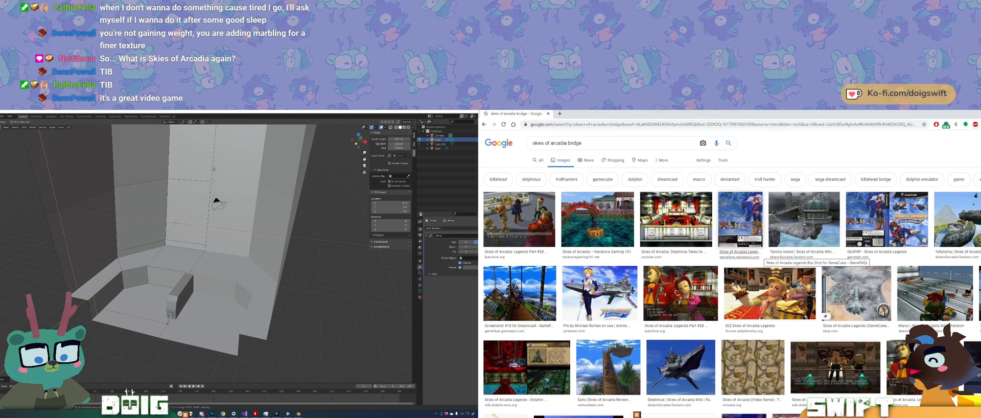
{"action": "key", "text": "Escape"}
Step: Examine the Skies of Arcadia image results, previewing the box art and the game screenshots for a bridge interior reference
{"action": "left_click", "coordinate": [755, 241]}
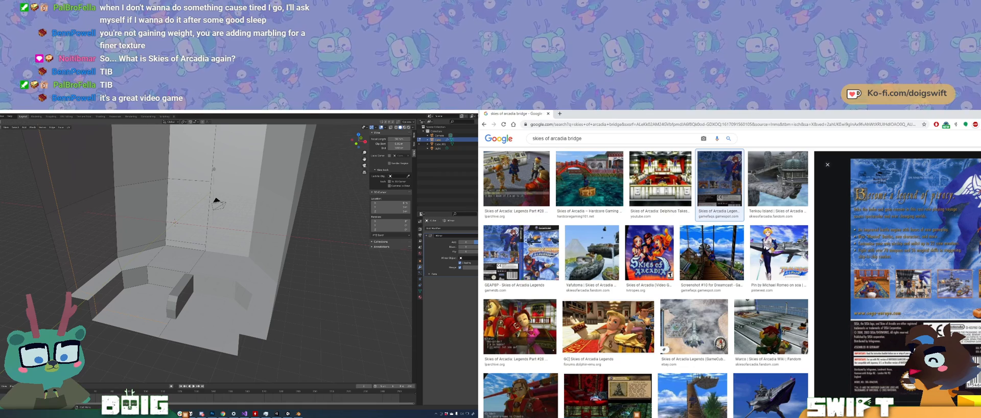
{"action": "scroll", "coordinate": [778, 275], "scroll_direction": "down", "scroll_amount": 1}
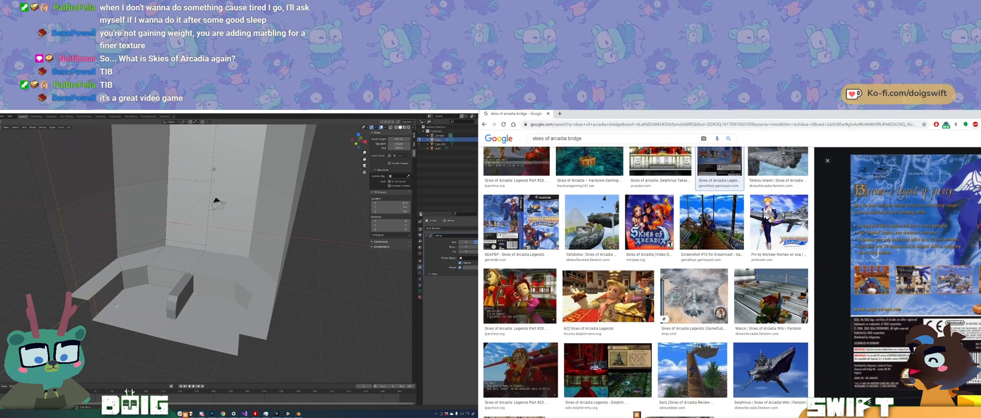
{"action": "scroll", "coordinate": [778, 275], "scroll_direction": "down", "scroll_amount": 1}
{"action": "middle_click_drag", "start_coordinate": [118, 301], "coordinate": [122, 303]}
{"action": "scroll", "coordinate": [778, 275], "scroll_direction": "up", "scroll_amount": 1}
{"action": "scroll", "coordinate": [778, 275], "scroll_direction": "up", "scroll_amount": 1}
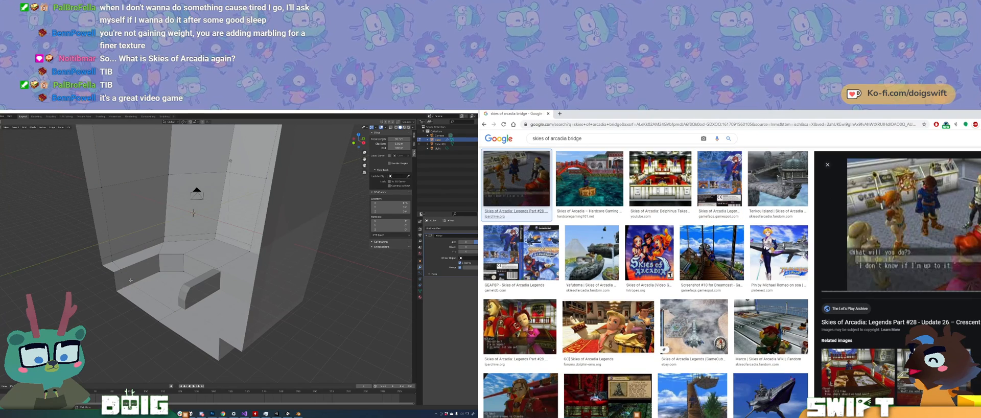
{"action": "left_click", "coordinate": [531, 209]}
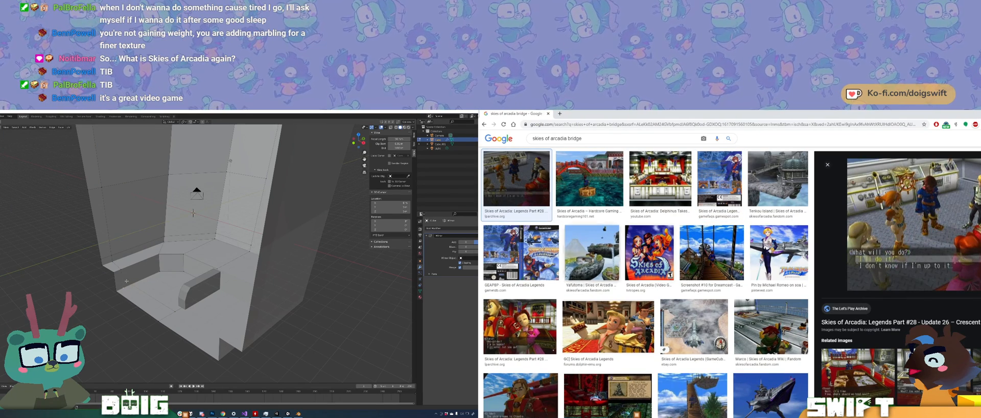
Step: Merge the selected vertices of the box mesh near the bench's front end
{"action": "key", "text": "alt+m"}
{"action": "key", "text": "Escape"}
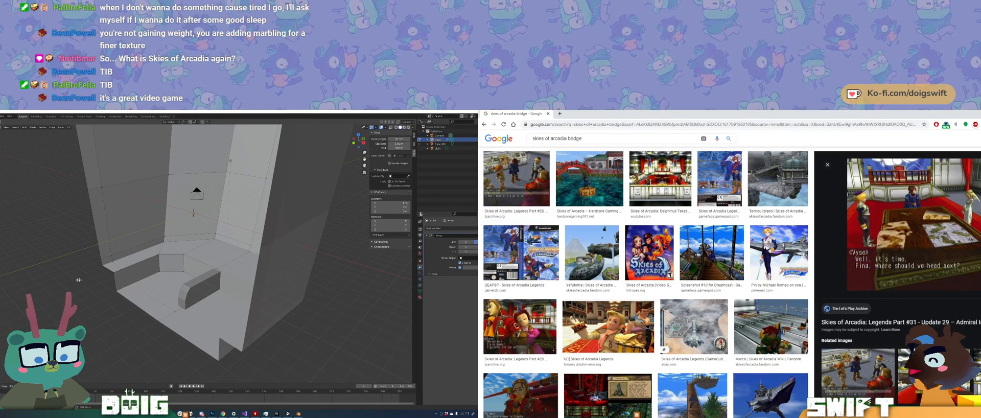
{"action": "key", "text": "m"}
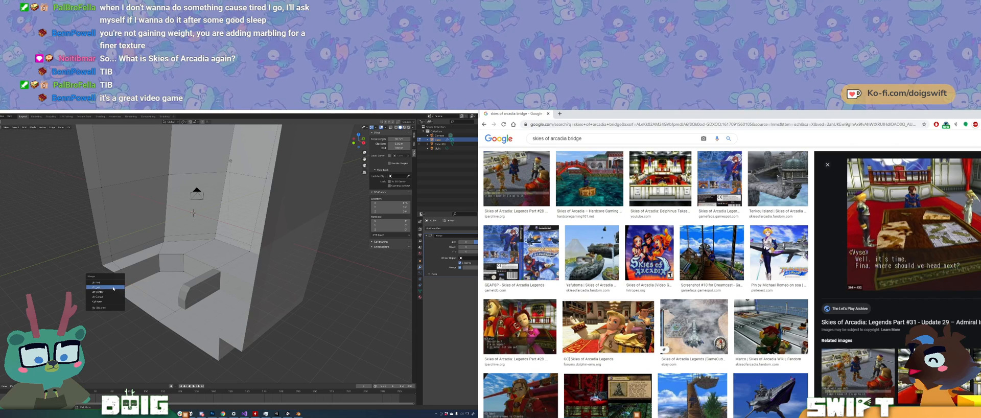
{"action": "left_click", "coordinate": [122, 287]}
Step: Reposition the selected mesh vertices on the floor in front of the bench, viewing the box from above
{"action": "middle_click_drag", "start_coordinate": [123, 288], "coordinate": [169, 298]}
{"action": "key", "text": "g"}
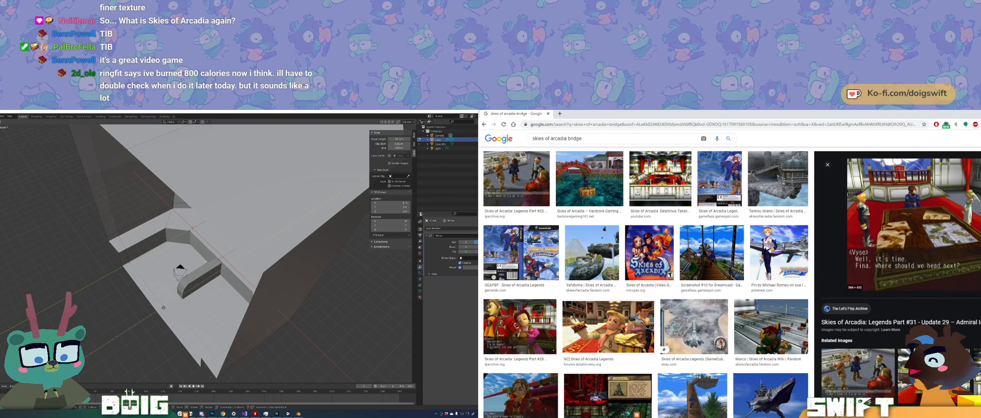
{"action": "left_click", "coordinate": [166, 306]}
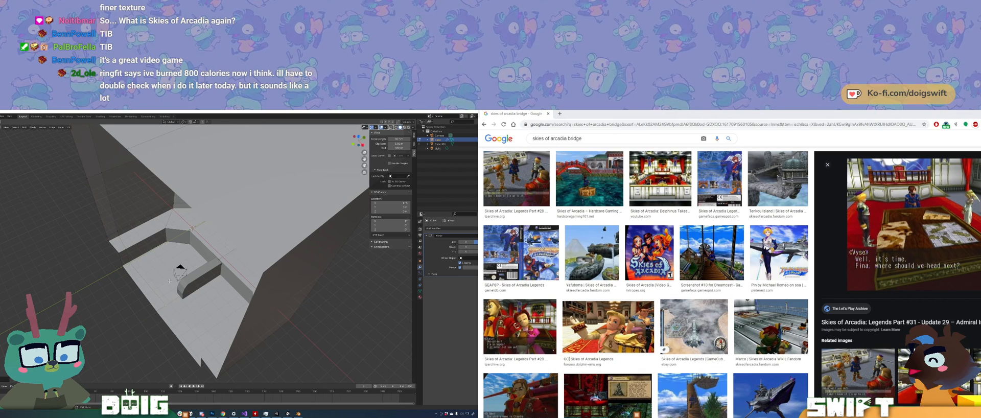
{"action": "key", "text": "g"}
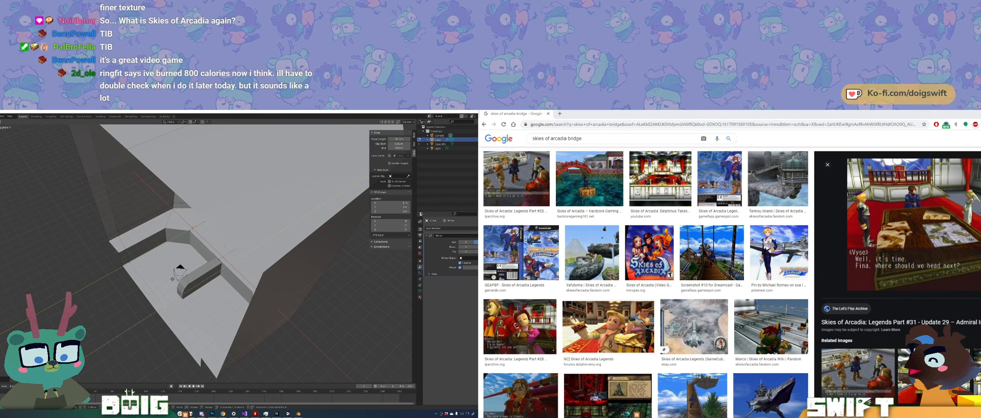
{"action": "left_click", "coordinate": [172, 278]}
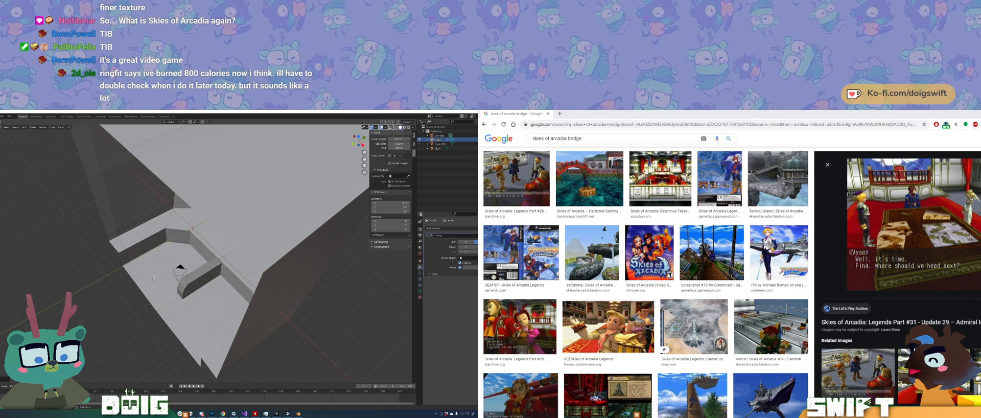
{"action": "middle_click_drag", "start_coordinate": [156, 283], "coordinate": [172, 261]}
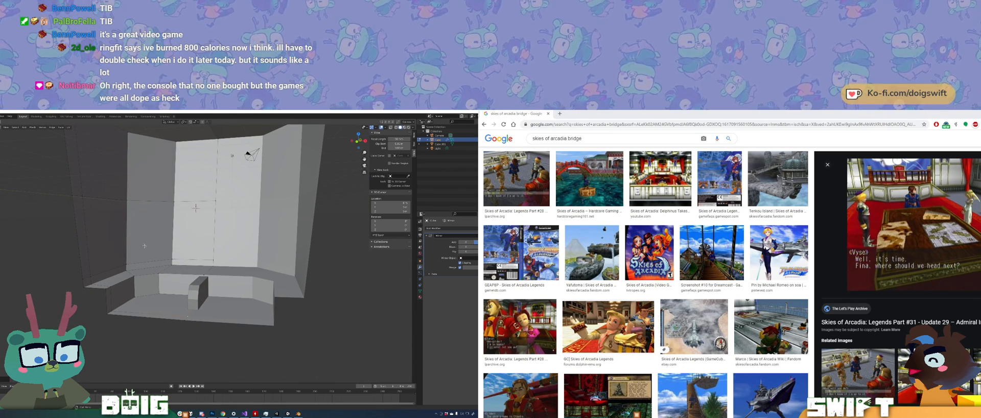
{"action": "middle_click_drag", "start_coordinate": [144, 235], "coordinate": [139, 222]}
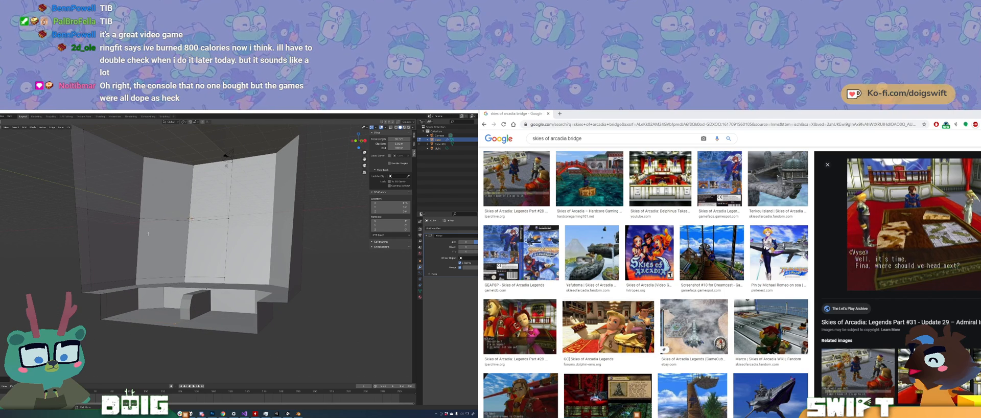
Step: Preview the related screenshot of the red-carpeted bridge room with the long table, and copy the image
{"action": "left_click", "coordinate": [932, 376]}
{"action": "right_click", "coordinate": [937, 275]}
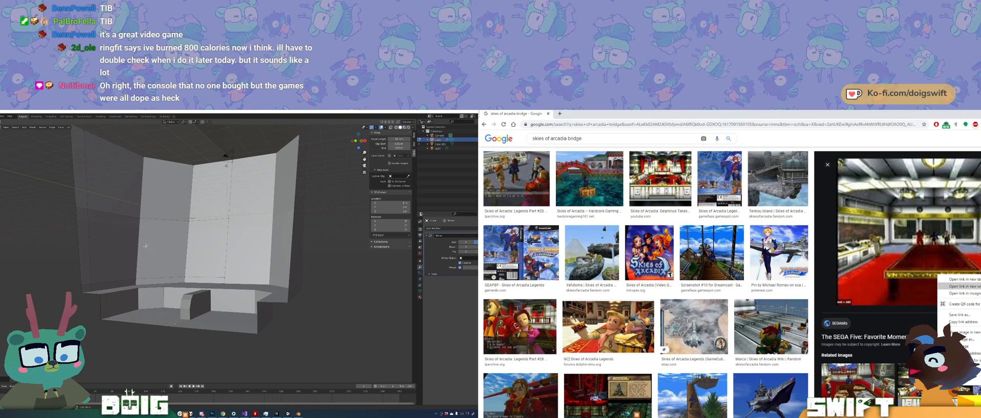
{"action": "left_click", "coordinate": [960, 346]}
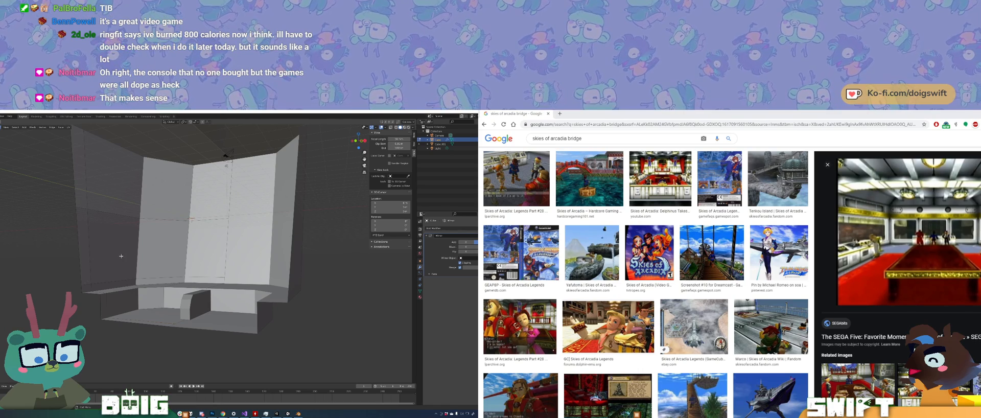
Step: Look through the remaining image results for more bridge references, and view the box from its open front
{"action": "scroll", "coordinate": [646, 281], "scroll_direction": "down", "scroll_amount": 4}
{"action": "middle_click_drag", "start_coordinate": [121, 256], "coordinate": [148, 246]}
{"action": "scroll", "coordinate": [608, 220], "scroll_direction": "down", "scroll_amount": 3}
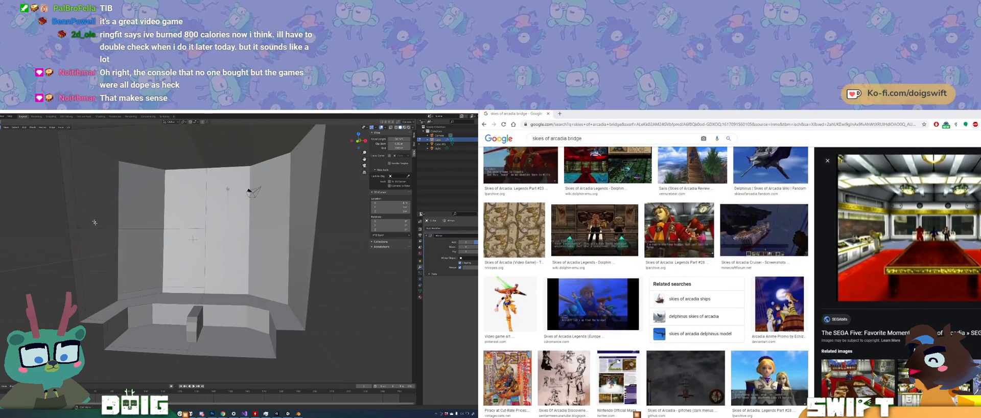
{"action": "scroll", "coordinate": [646, 280], "scroll_direction": "down", "scroll_amount": 4}
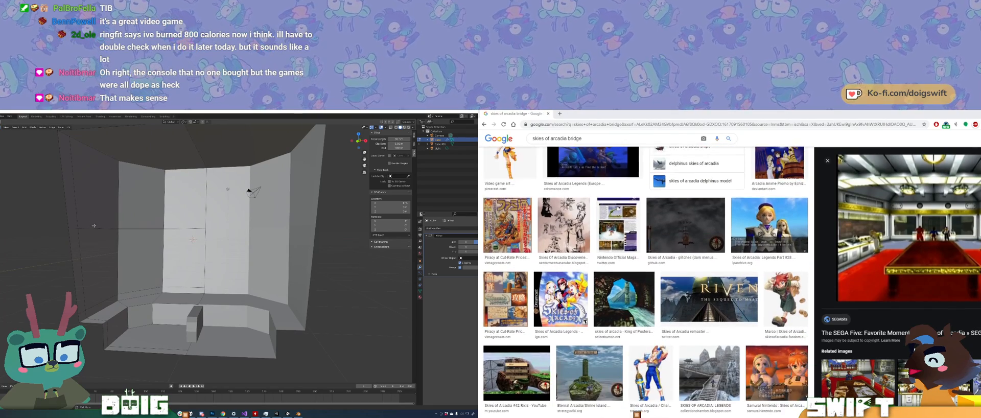
{"action": "scroll", "coordinate": [646, 280], "scroll_direction": "down", "scroll_amount": 3}
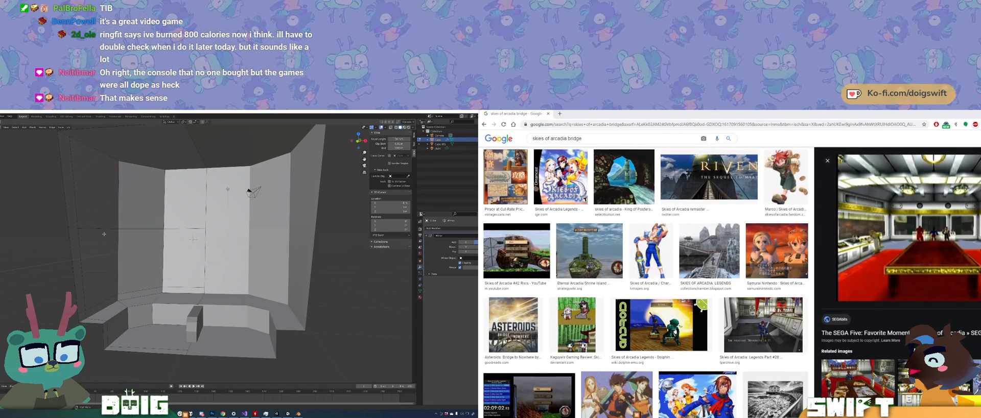
{"action": "scroll", "coordinate": [646, 281], "scroll_direction": "down", "scroll_amount": 2}
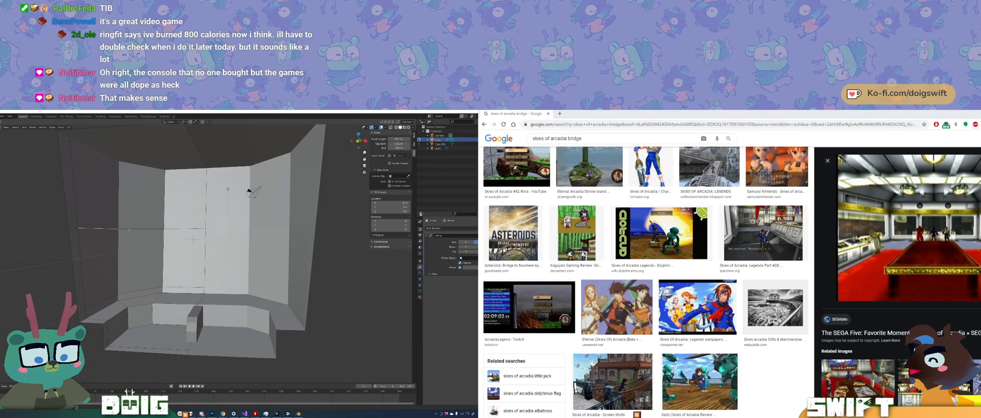
Step: Preview the Skies of Arcadia: Legends Part #28 screenshot with the "We did it!" dialogue, and copy the image
{"action": "scroll", "coordinate": [646, 281], "scroll_direction": "down", "scroll_amount": 5}
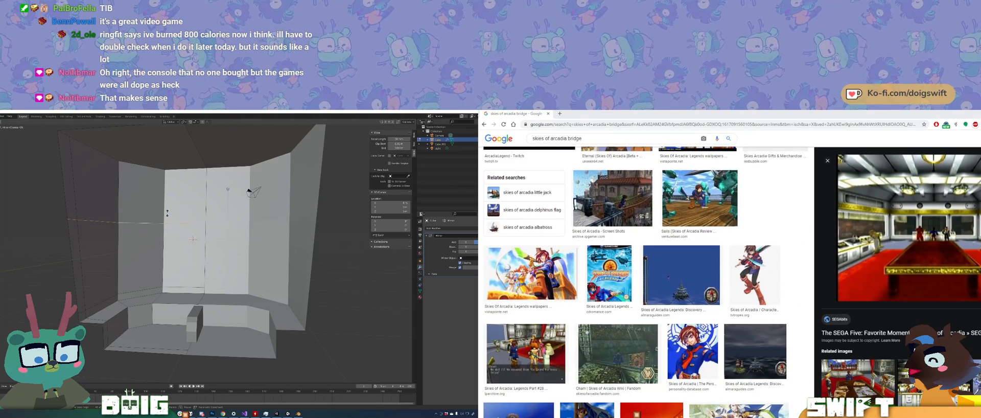
{"action": "scroll", "coordinate": [526, 327], "scroll_direction": "down", "scroll_amount": 1}
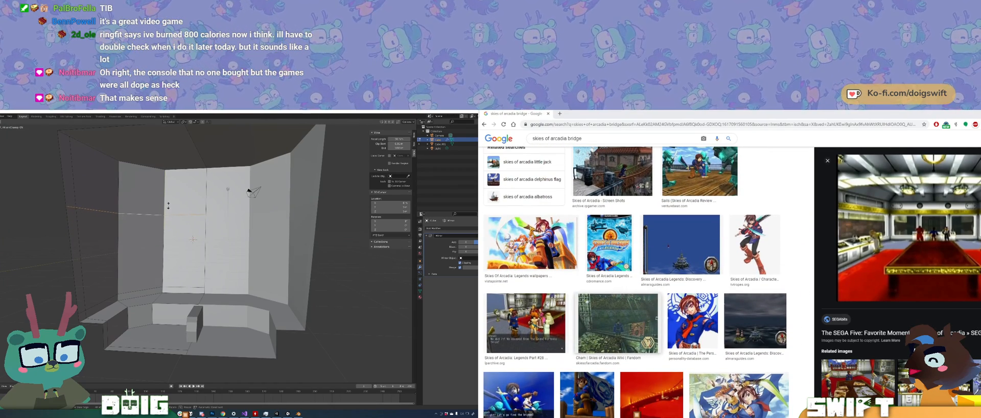
{"action": "left_click", "coordinate": [526, 323]}
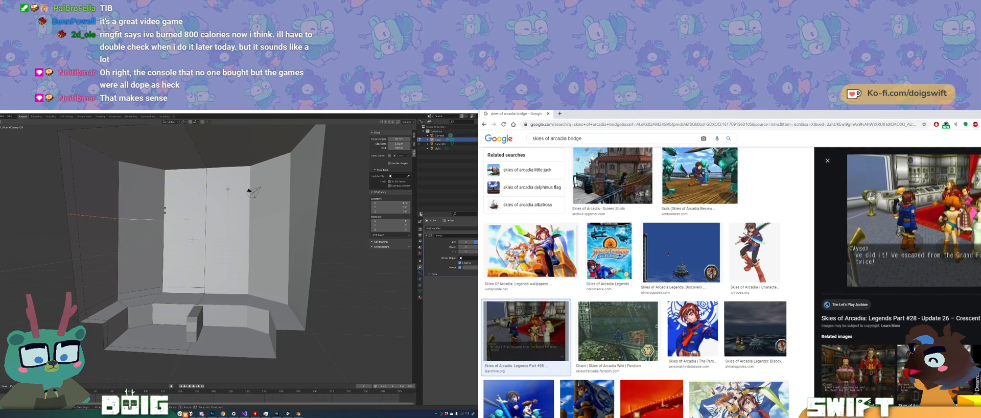
{"action": "left_click", "coordinate": [158, 210]}
{"action": "right_click", "coordinate": [890, 243]}
{"action": "mouse_move", "coordinate": [158, 210]}
{"action": "middle_mouse_down"}
{"action": "mouse_move", "coordinate": [159, 240]}
{"action": "mouse_move", "coordinate": [154, 209]}
{"action": "middle_mouse_up"}
{"action": "left_click", "coordinate": [913, 309]}
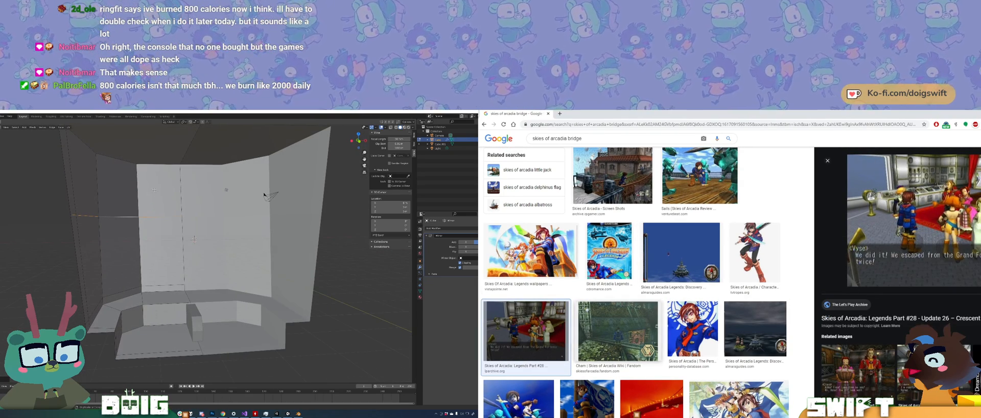
Step: Bevel the selected horizontal wall edges of the box into a narrow band, and preview the Skies of Arcadia Discoveries Map image
{"action": "key", "text": "ctrl+b"}
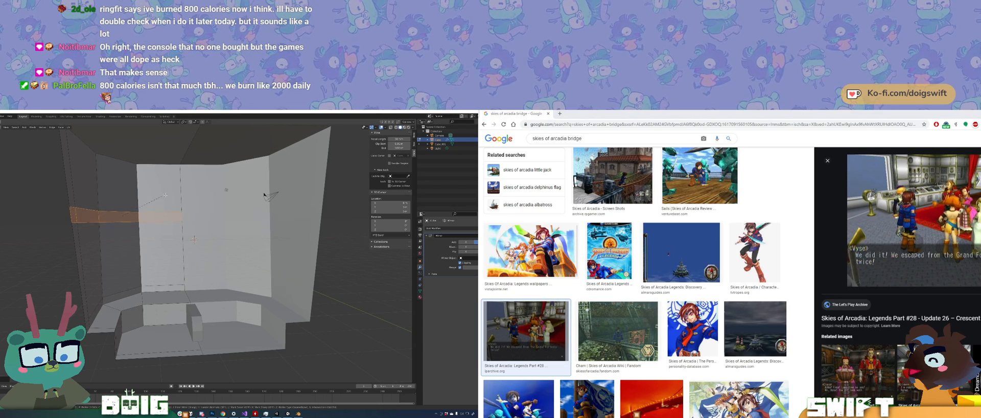
{"action": "scroll", "coordinate": [635, 283], "scroll_direction": "down", "scroll_amount": 1}
{"action": "scroll", "coordinate": [643, 282], "scroll_direction": "down", "scroll_amount": 5}
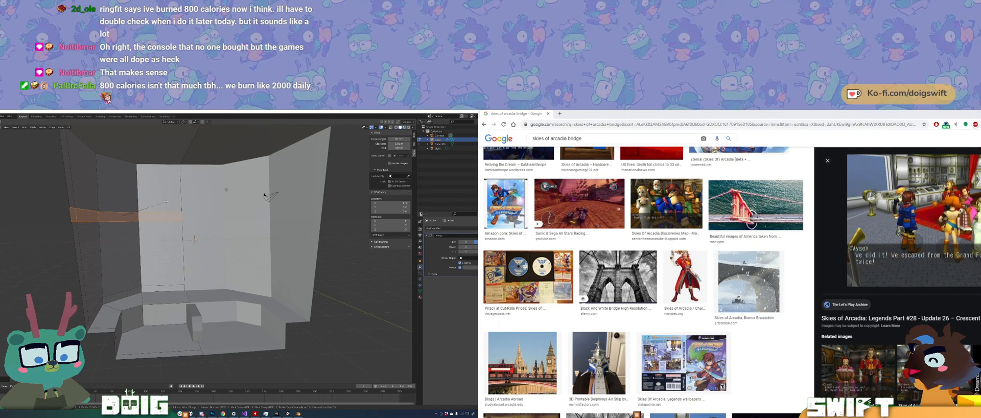
{"action": "scroll", "coordinate": [664, 266], "scroll_direction": "down", "scroll_amount": 1}
{"action": "scroll", "coordinate": [664, 266], "scroll_direction": "up", "scroll_amount": 2}
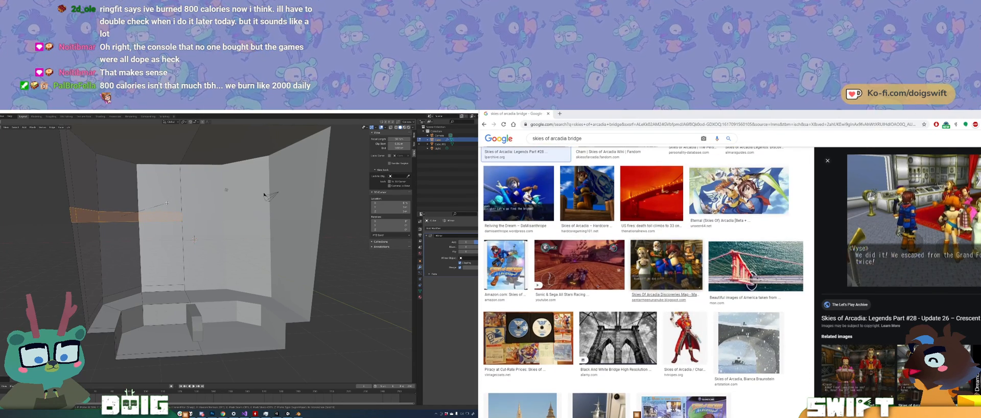
{"action": "left_click", "coordinate": [659, 294]}
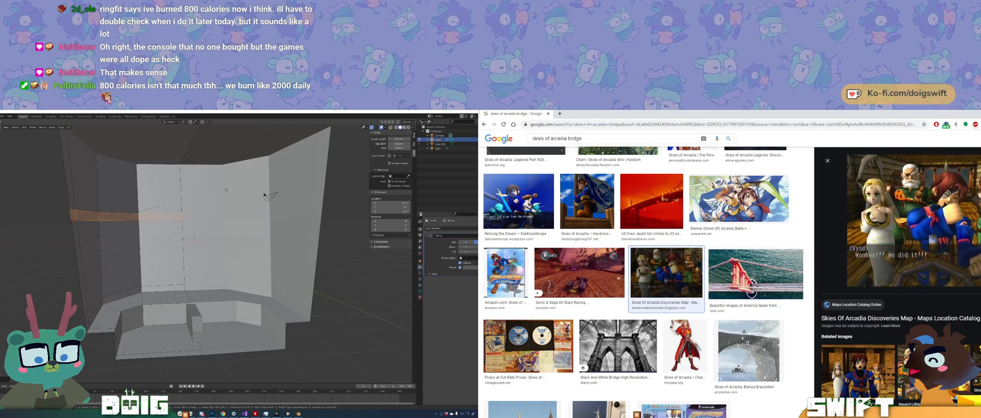
{"action": "scroll", "coordinate": [899, 276], "scroll_direction": "down", "scroll_amount": 4}
{"action": "left_click", "coordinate": [148, 208]}
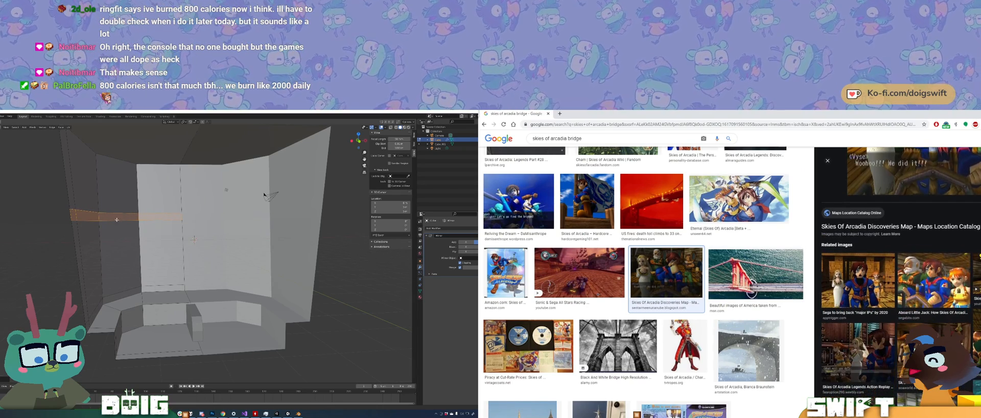
Step: Clear the mesh selection, and preview the related Skies of Arcadia: Legends screenshot with Drachma's dialogue
{"action": "middle_click_drag", "start_coordinate": [110, 217], "coordinate": [146, 215]}
{"action": "scroll", "coordinate": [898, 276], "scroll_direction": "down", "scroll_amount": 2}
{"action": "key", "text": "alt+a"}
{"action": "scroll", "coordinate": [153, 214], "scroll_direction": "down", "scroll_amount": 2}
{"action": "scroll", "coordinate": [899, 276], "scroll_direction": "down", "scroll_amount": 2}
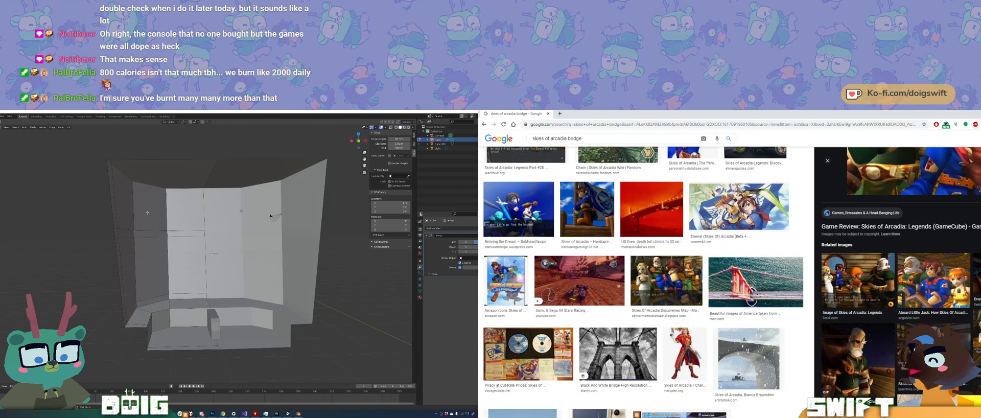
{"action": "left_click", "coordinate": [857, 280]}
Step: Select the band's edges on the side wall and scale them along the X axis
{"action": "left_click", "coordinate": [135, 231]}
{"action": "left_click", "coordinate": [135, 236], "text": "shift"}
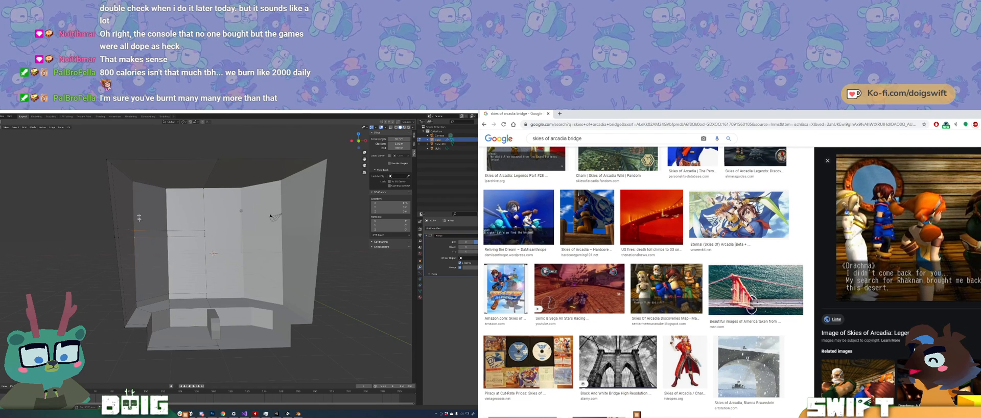
{"action": "scroll", "coordinate": [899, 276], "scroll_direction": "down", "scroll_amount": 4}
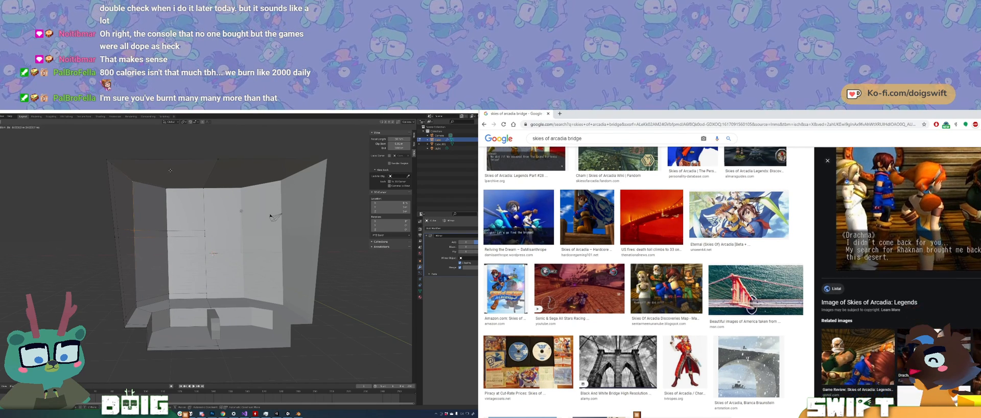
{"action": "key", "text": "s"}
{"action": "key", "text": "x"}
{"action": "scroll", "coordinate": [933, 256], "scroll_direction": "down", "scroll_amount": 2}
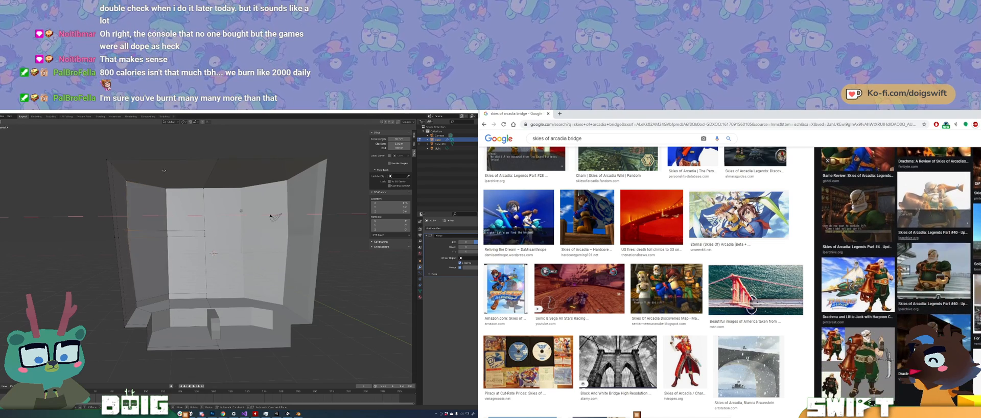
{"action": "left_click", "coordinate": [164, 169]}
Step: Copy the previewed image with Drachma's "I didn't come back for you" dialogue
{"action": "scroll", "coordinate": [933, 256], "scroll_direction": "up", "scroll_amount": 8}
{"action": "left_click", "coordinate": [135, 179]}
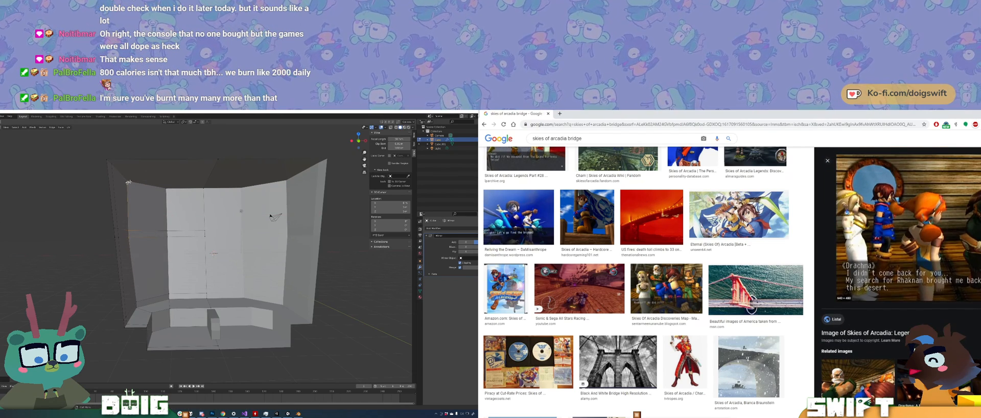
{"action": "right_click", "coordinate": [885, 223]}
{"action": "left_click", "coordinate": [901, 297]}
Step: Shift the selected side-wall vertices sideways, and return to the earlier Skies of Arcadia: Legends image previews
{"action": "key", "text": "g"}
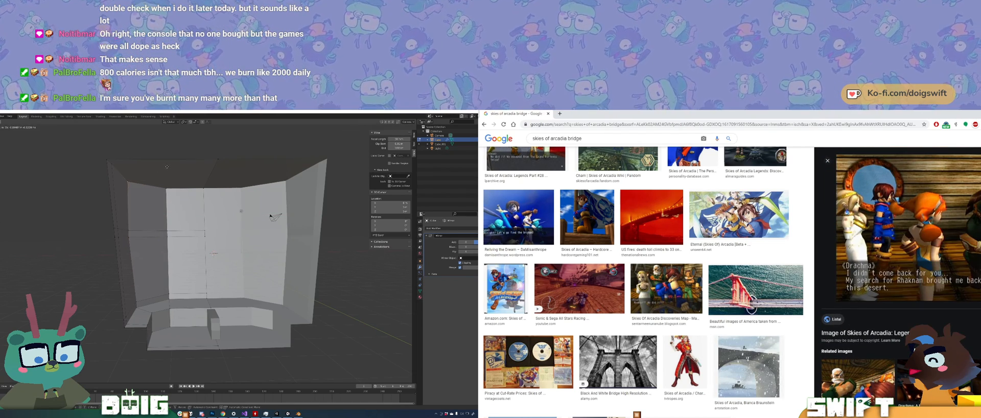
{"action": "key", "text": "x"}
{"action": "key", "text": "x"}
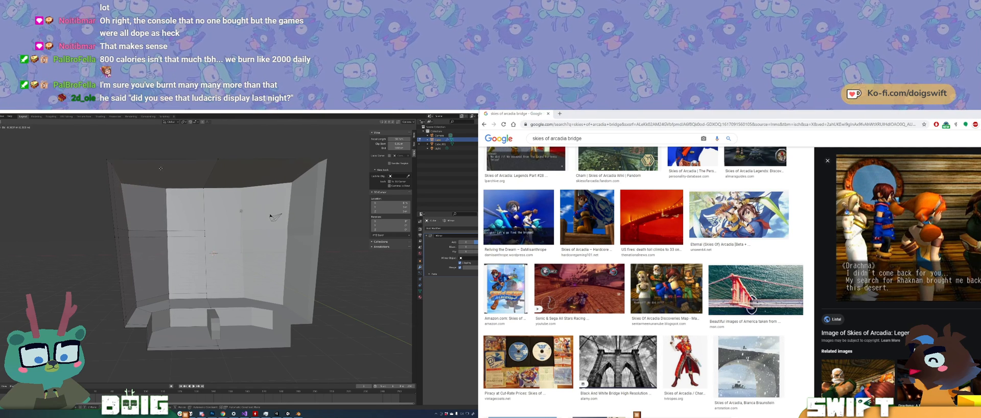
{"action": "key", "text": "alt+Left"}
Step: Return to the "Woohoo!!! We did it!!!" screenshot preview and copy the image, and box-select the band vertices on the side wall
{"action": "key", "text": "alt+Left"}
{"action": "key", "text": "alt+Left"}
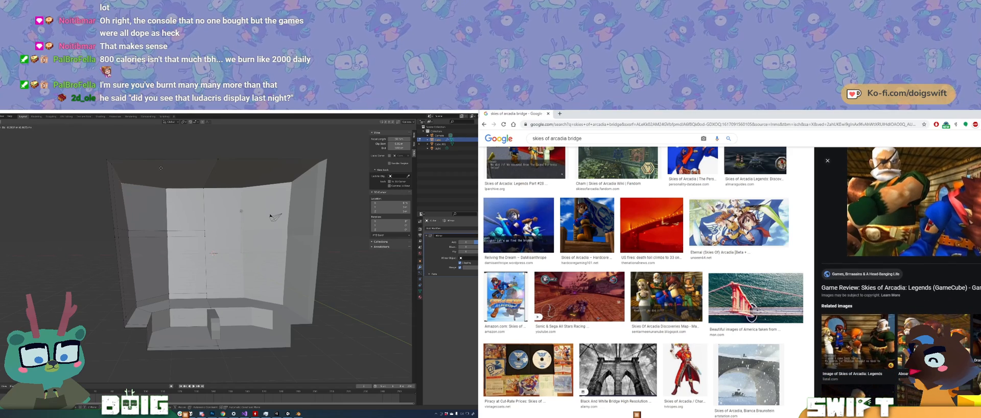
{"action": "left_click", "coordinate": [160, 168]}
{"action": "key", "text": "alt+Left"}
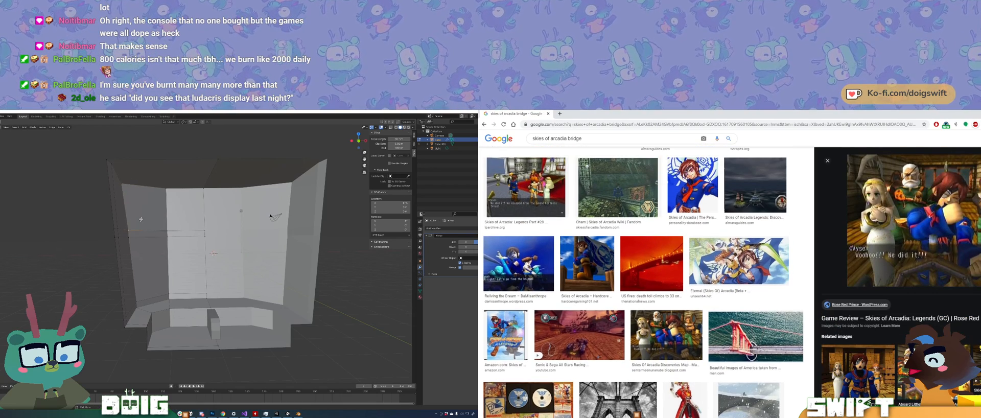
{"action": "right_click", "coordinate": [919, 212]}
{"action": "middle_click_drag", "start_coordinate": [131, 229], "coordinate": [150, 242]}
{"action": "left_click", "coordinate": [950, 269]}
Step: Reposition the selected band vertices on the side wall, and look through the preview's related images
{"action": "key", "text": "g"}
{"action": "scroll", "coordinate": [897, 276], "scroll_direction": "down", "scroll_amount": 1}
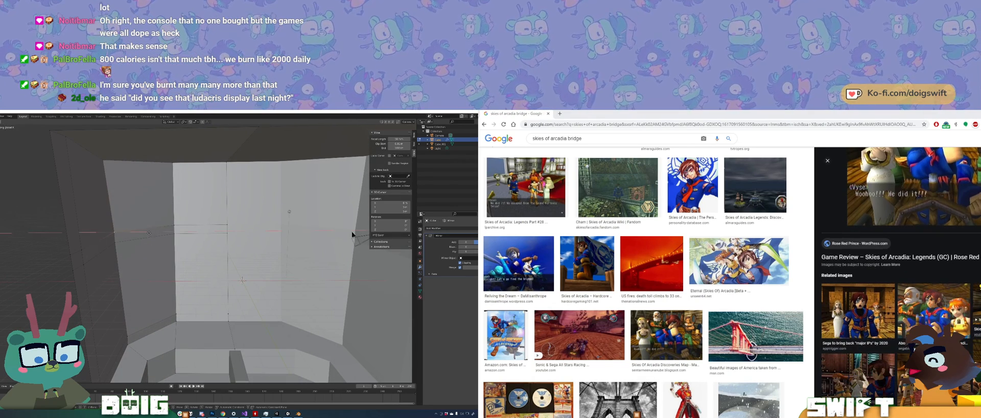
{"action": "key", "text": "x"}
{"action": "key", "text": "x"}
{"action": "key", "text": "x"}
{"action": "scroll", "coordinate": [897, 276], "scroll_direction": "down", "scroll_amount": 3}
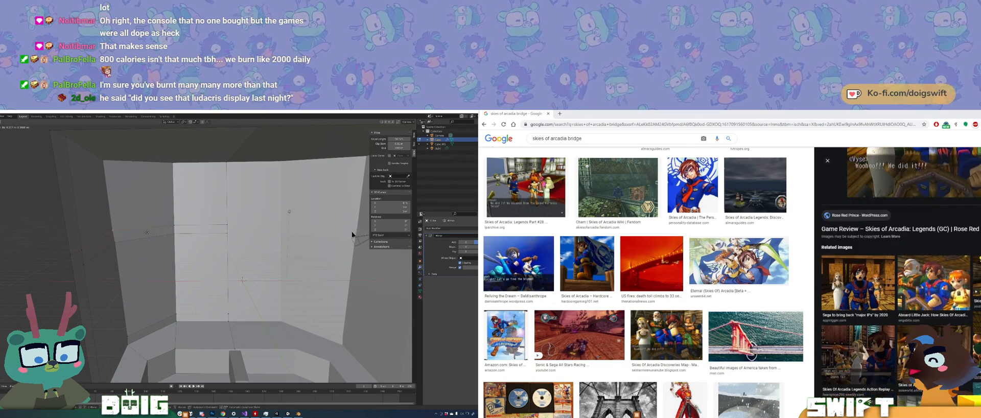
{"action": "scroll", "coordinate": [897, 275], "scroll_direction": "down", "scroll_amount": 1}
{"action": "left_click", "coordinate": [147, 231]}
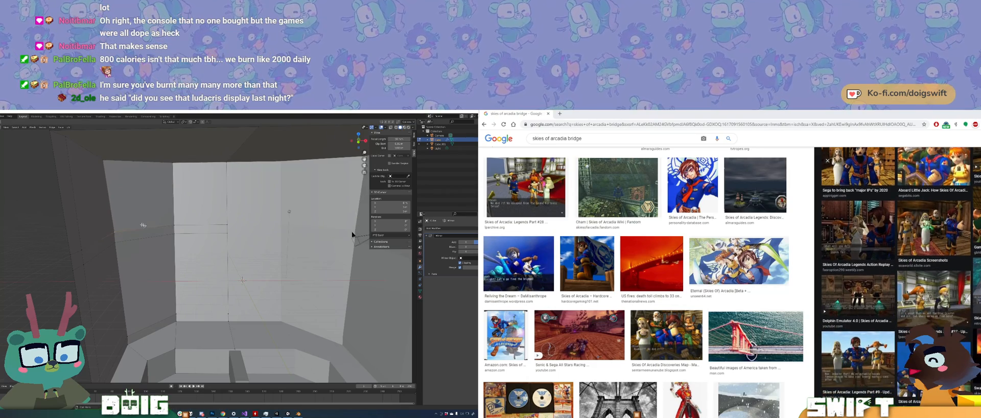
Step: Fine-tune the position of the vertices along the bevelled band on the side wall in small moves
{"action": "mouse_move", "coordinate": [143, 231]}
{"action": "middle_mouse_down"}
{"action": "mouse_move", "coordinate": [169, 228]}
{"action": "mouse_move", "coordinate": [132, 230]}
{"action": "mouse_move", "coordinate": [140, 227]}
{"action": "middle_mouse_up"}
{"action": "scroll", "coordinate": [897, 276], "scroll_direction": "up", "scroll_amount": 3}
{"action": "scroll", "coordinate": [897, 275], "scroll_direction": "up", "scroll_amount": 3}
{"action": "scroll", "coordinate": [644, 276], "scroll_direction": "up", "scroll_amount": 5}
{"action": "key", "text": "g"}
{"action": "scroll", "coordinate": [644, 276], "scroll_direction": "up", "scroll_amount": 3}
{"action": "left_click", "coordinate": [147, 231]}
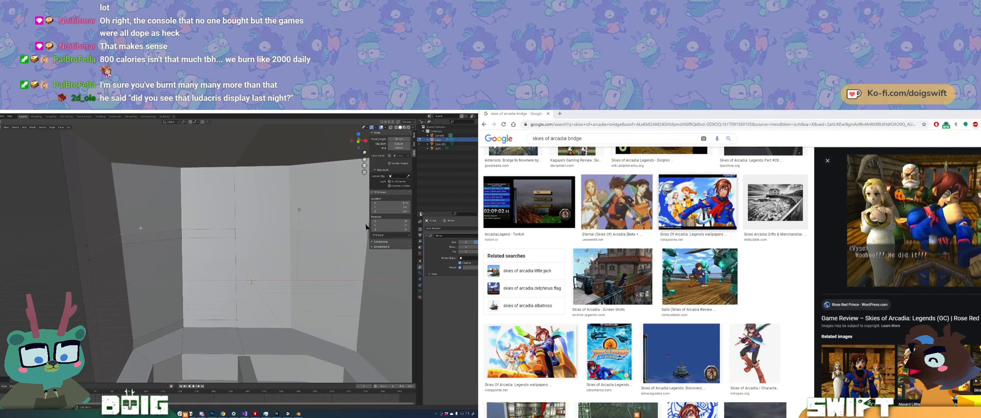
{"action": "key", "text": "g"}
{"action": "scroll", "coordinate": [679, 286], "scroll_direction": "up", "scroll_amount": 10}
{"action": "left_click", "coordinate": [140, 228]}
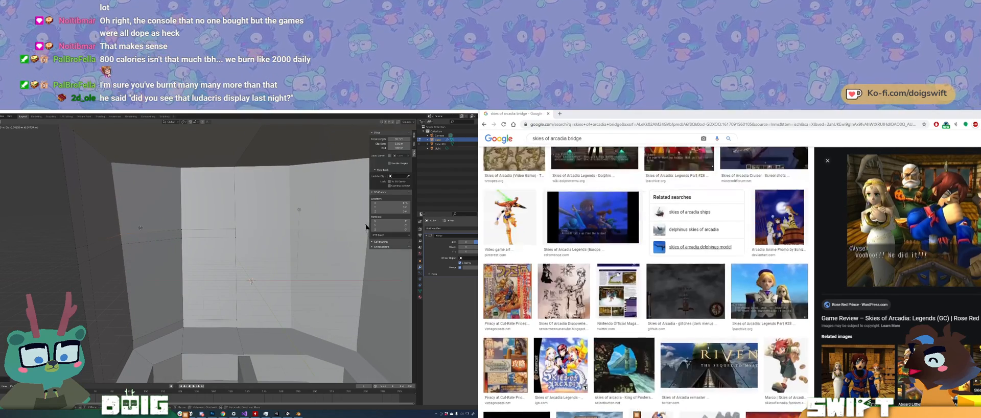
{"action": "scroll", "coordinate": [645, 282], "scroll_direction": "up", "scroll_amount": 5}
{"action": "key", "text": "g"}
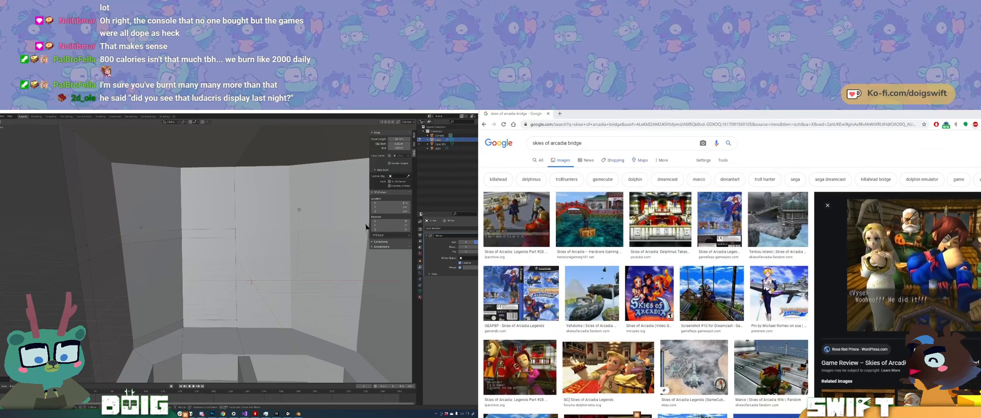
{"action": "left_click", "coordinate": [141, 227]}
Step: Search the images for "skies of arcadia ship model"
{"action": "left_click", "coordinate": [582, 143]}
{"action": "key", "text": "BackSpace"}
{"action": "key", "text": "BackSpace"}
{"action": "key", "text": "BackSpace"}
{"action": "key", "text": "BackSpace"}
{"action": "key", "text": "BackSpace"}
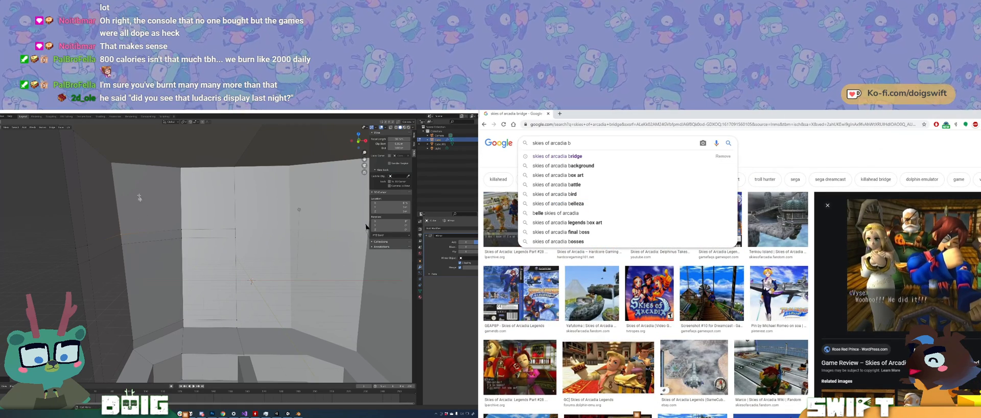
{"action": "key", "text": "BackSpace"}
{"action": "type", "text": "shi"}
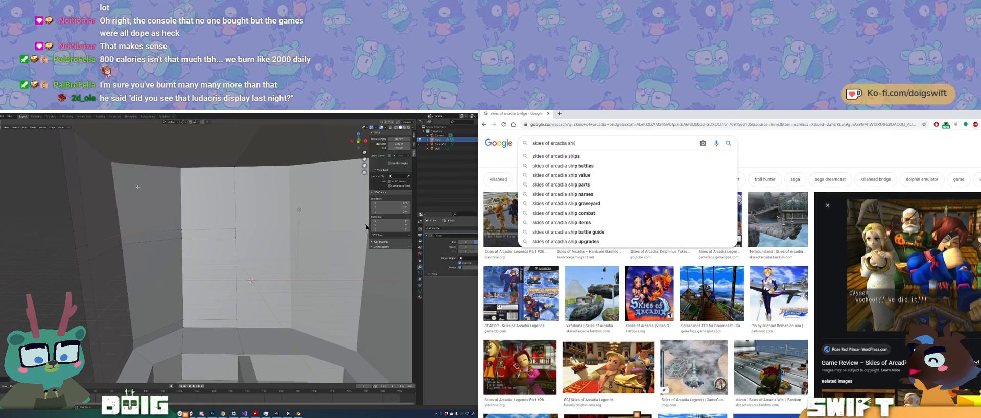
{"action": "type", "text": "p model"}
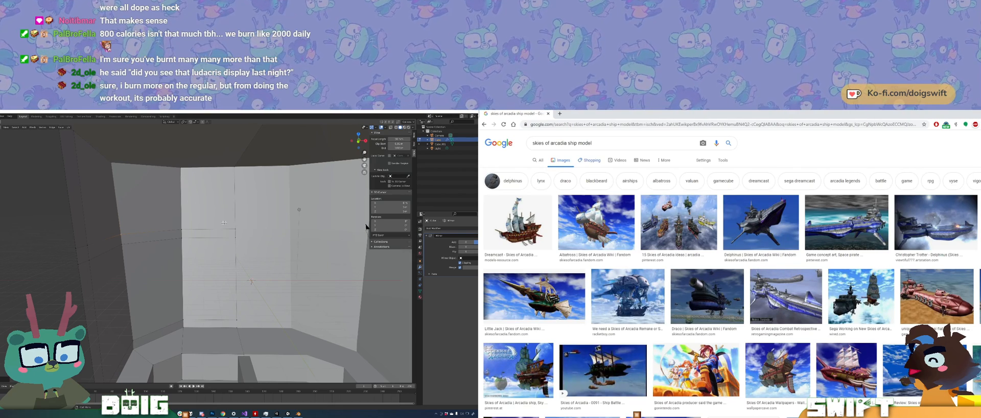
Step: Look through the ship model image results for airship references, and view the whole box from its open front
{"action": "scroll", "coordinate": [732, 282], "scroll_direction": "down", "scroll_amount": 6}
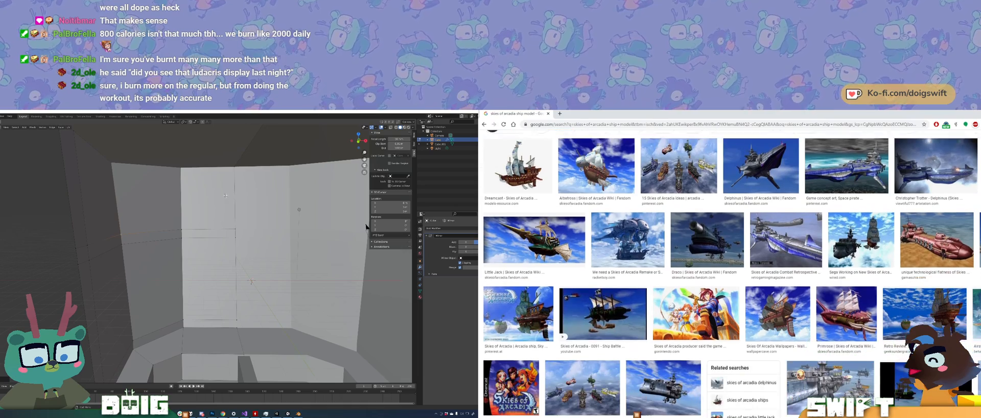
{"action": "scroll", "coordinate": [731, 283], "scroll_direction": "down", "scroll_amount": 3}
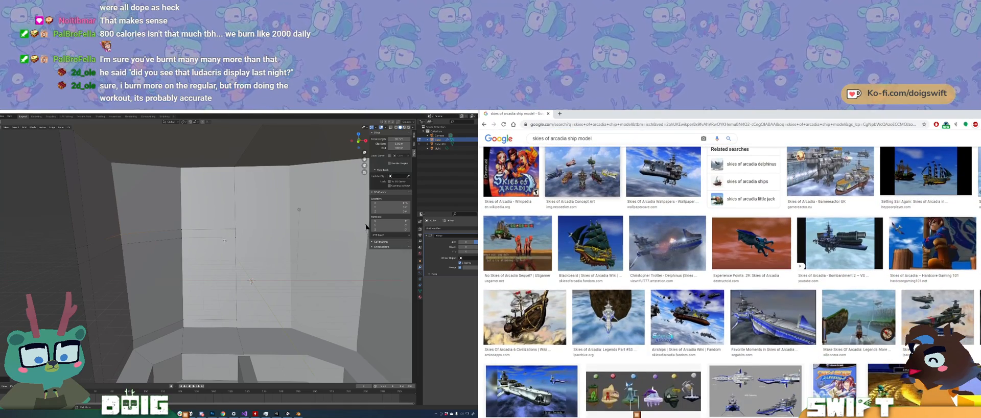
{"action": "scroll", "coordinate": [597, 181], "scroll_direction": "down", "scroll_amount": 4}
{"action": "scroll", "coordinate": [224, 241], "scroll_direction": "down", "scroll_amount": 4}
{"action": "middle_click_drag", "start_coordinate": [224, 240], "coordinate": [220, 257]}
{"action": "scroll", "coordinate": [598, 182], "scroll_direction": "down", "scroll_amount": 1}
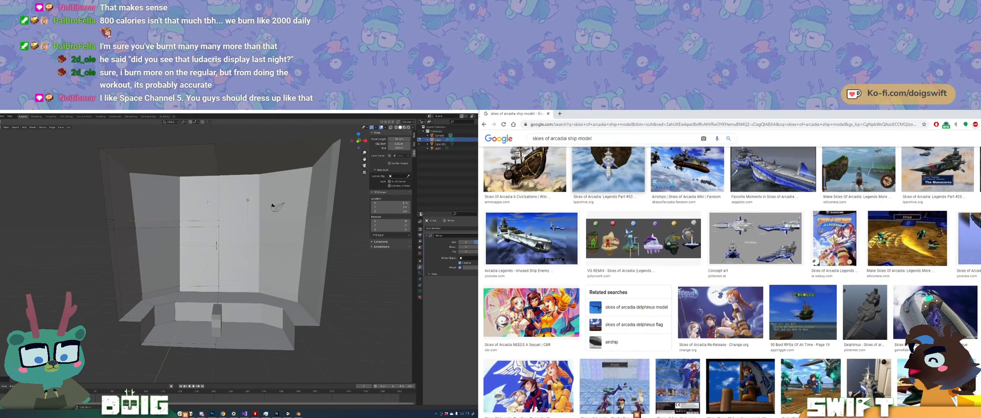
{"action": "scroll", "coordinate": [731, 283], "scroll_direction": "down", "scroll_amount": 1}
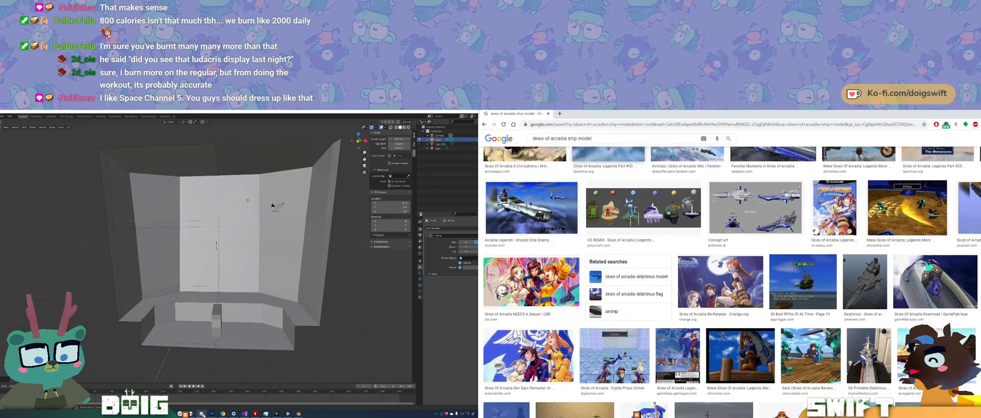
{"action": "mouse_move", "coordinate": [202, 413]}
{"action": "scroll", "coordinate": [731, 282], "scroll_direction": "down", "scroll_amount": 5}
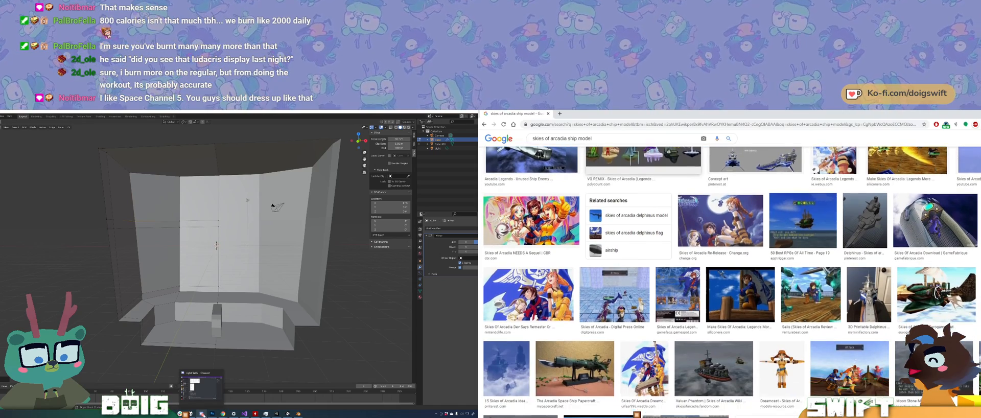
{"action": "scroll", "coordinate": [731, 282], "scroll_direction": "down", "scroll_amount": 3}
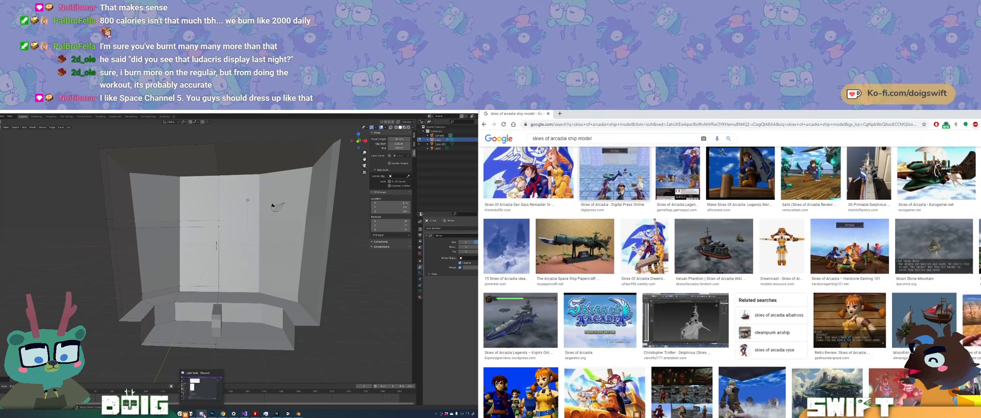
{"action": "scroll", "coordinate": [731, 283], "scroll_direction": "down", "scroll_amount": 1}
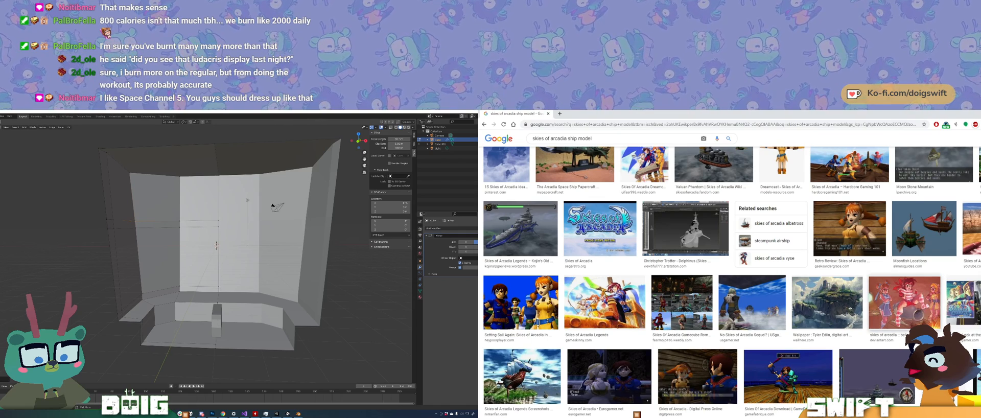
{"action": "scroll", "coordinate": [731, 282], "scroll_direction": "down", "scroll_amount": 3}
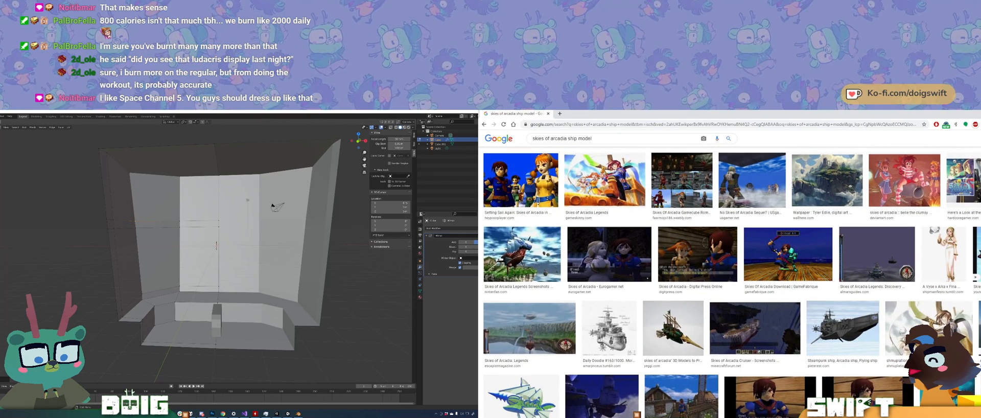
Step: Switch to Harmony and erase the upper edge of the lower hand from the cyan burst centre
{"action": "key", "text": "alt+Tab"}
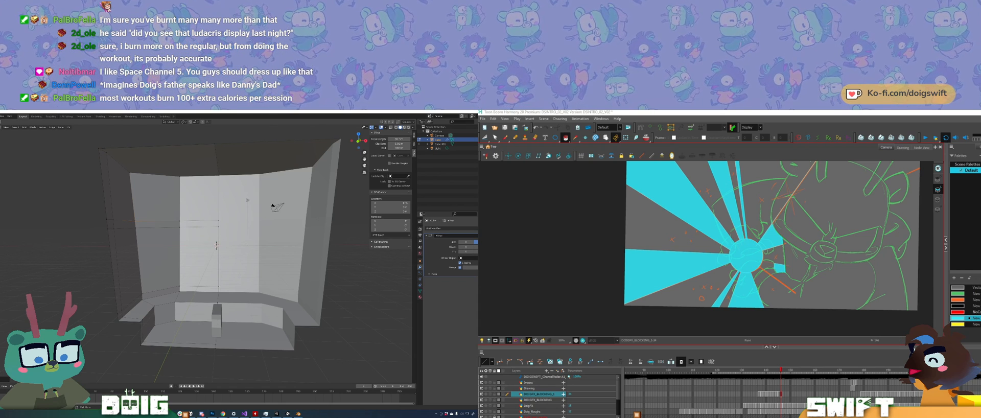
{"action": "key", "text": "alt+Tab"}
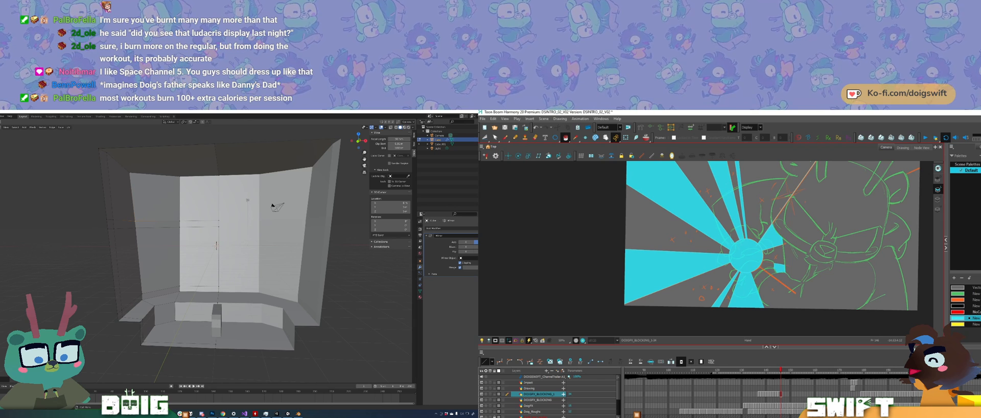
{"action": "left_click_drag", "start_coordinate": [696, 214], "coordinate": [685, 237]}
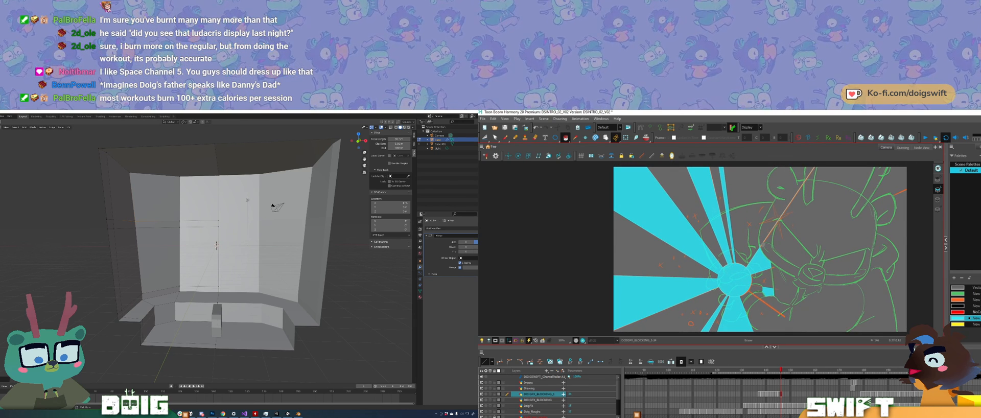
{"action": "left_click", "coordinate": [770, 235], "text": "ctrl"}
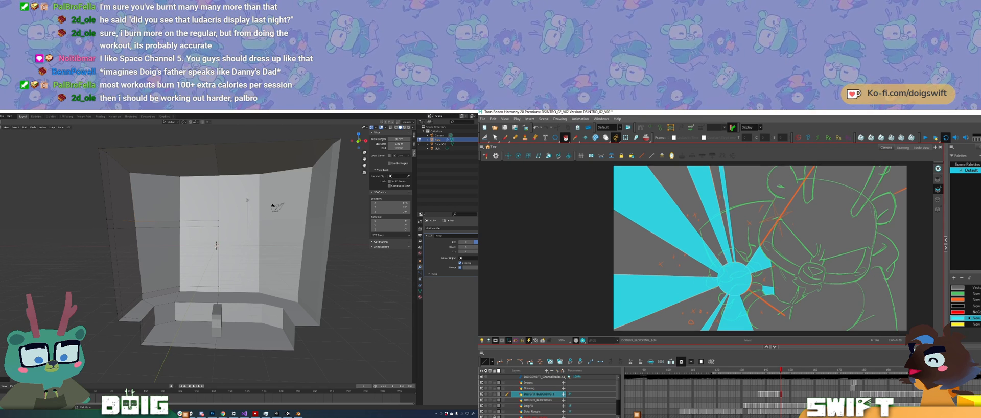
{"action": "mouse_move", "coordinate": [779, 275]}
{"action": "left_mouse_down"}
{"action": "mouse_move", "coordinate": [756, 281]}
{"action": "mouse_move", "coordinate": [768, 258]}
{"action": "left_mouse_up"}
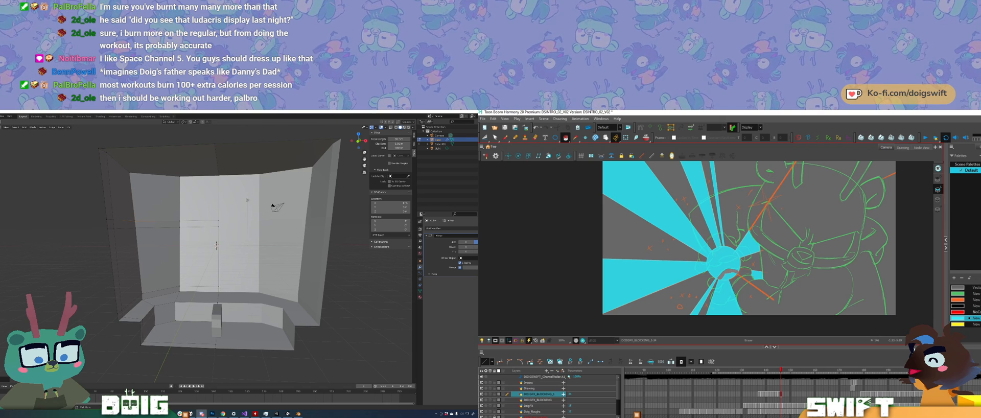
{"action": "left_click_drag", "start_coordinate": [725, 271], "coordinate": [723, 275]}
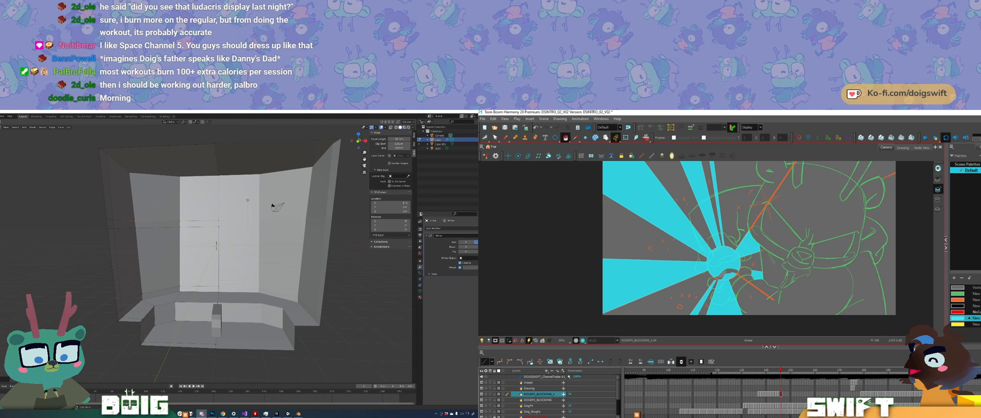
{"action": "left_click_drag", "start_coordinate": [721, 270], "coordinate": [721, 276]}
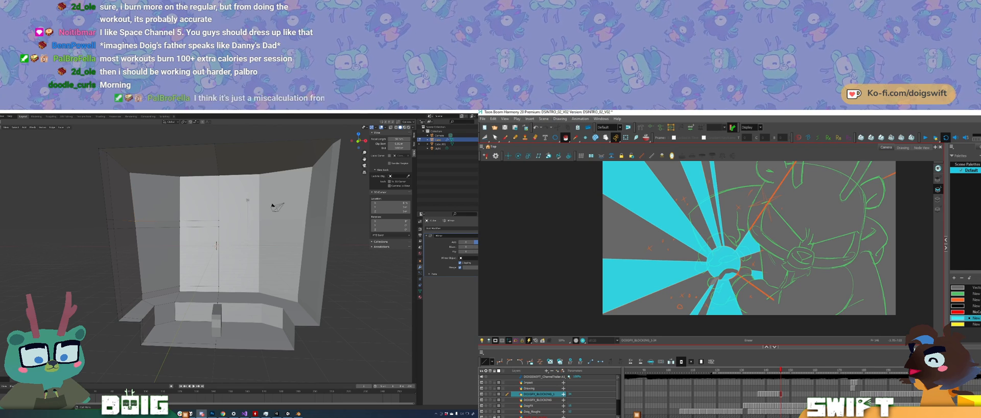
Step: Erase around the lower hand's fingers and delete the cyan fill left inside the hand's shape
{"action": "left_click_drag", "start_coordinate": [711, 284], "coordinate": [715, 282]}
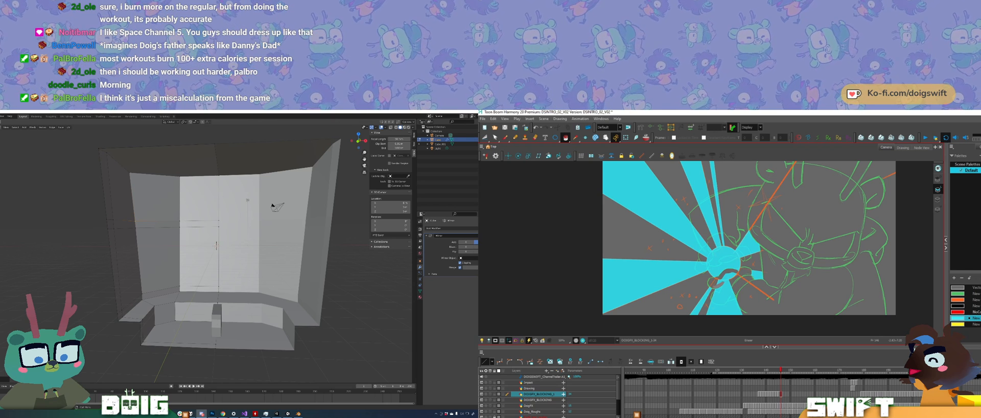
{"action": "left_click_drag", "start_coordinate": [724, 279], "coordinate": [726, 280]}
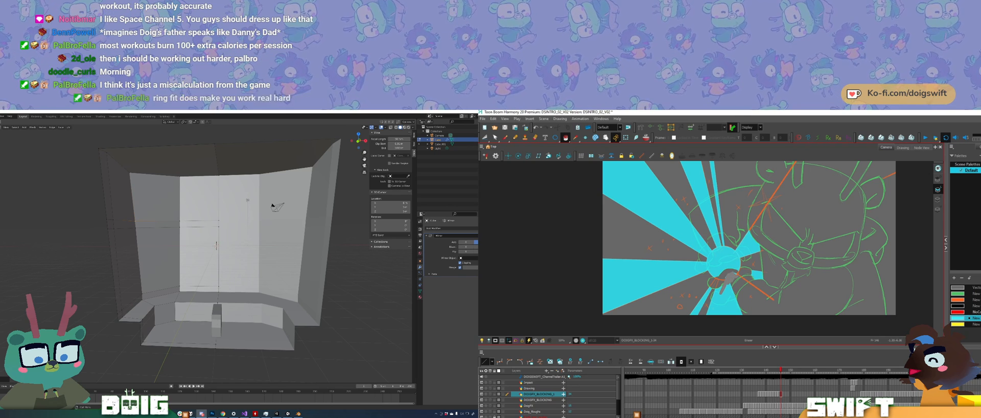
{"action": "left_click_drag", "start_coordinate": [729, 272], "coordinate": [743, 268]}
{"action": "key", "text": "space"}
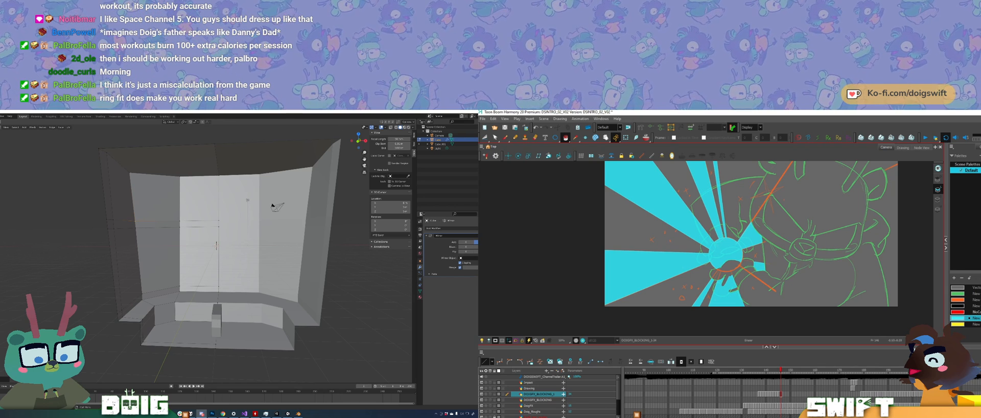
{"action": "key", "text": "alt+s"}
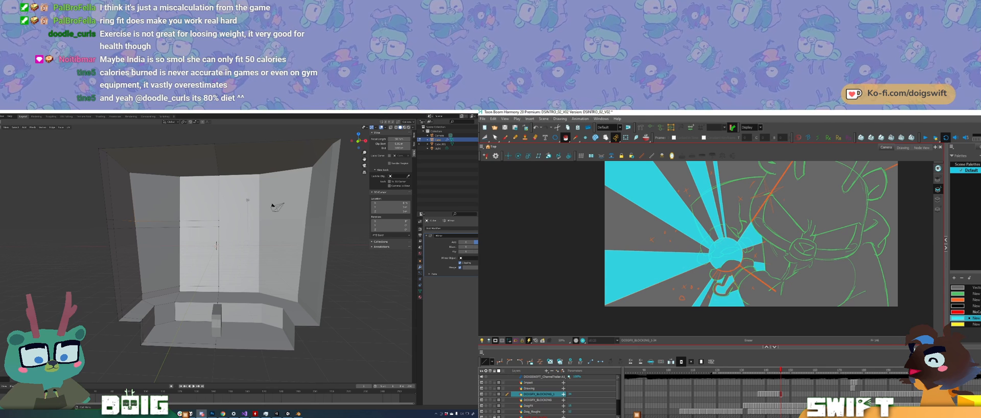
{"action": "key", "text": "Delete"}
{"action": "key", "text": "alt+e"}
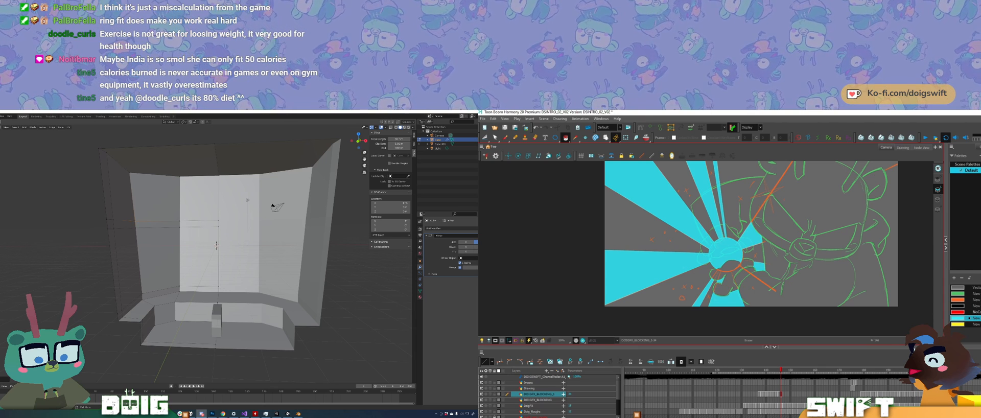
Step: Refine the cut-out edge between the lower hand and the burst centre with the brush and eraser
{"action": "key", "text": "alt+b"}
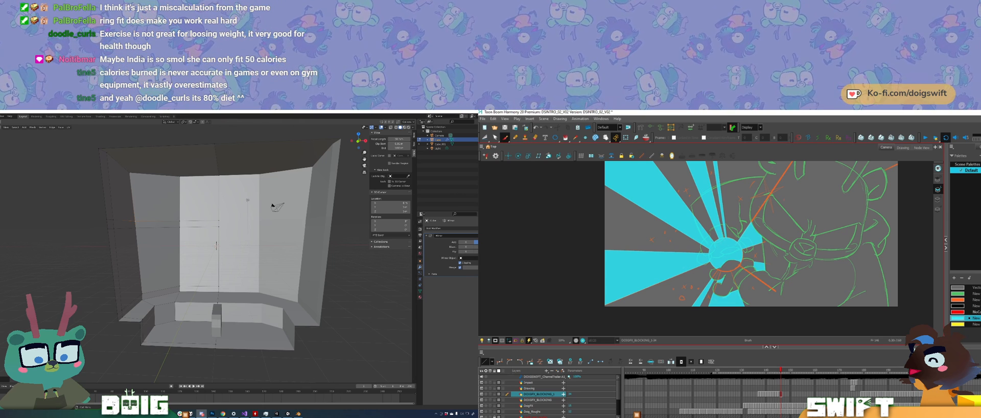
{"action": "key", "text": "alt+e"}
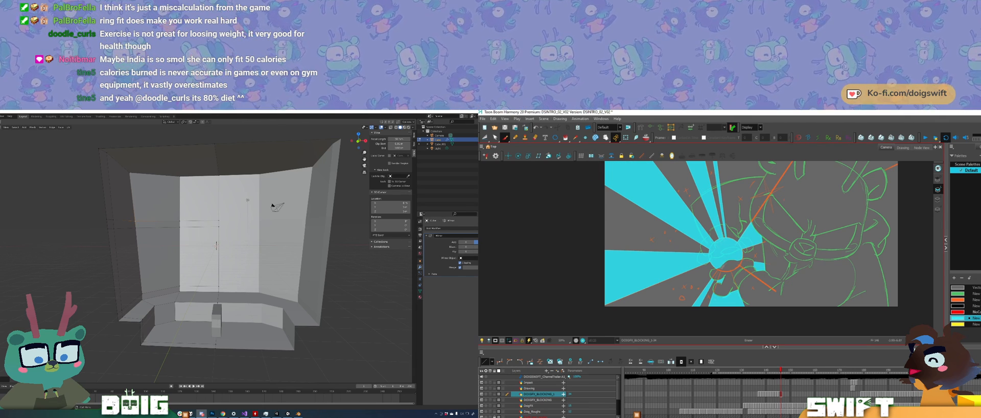
{"action": "left_click_drag", "start_coordinate": [731, 261], "coordinate": [742, 263]}
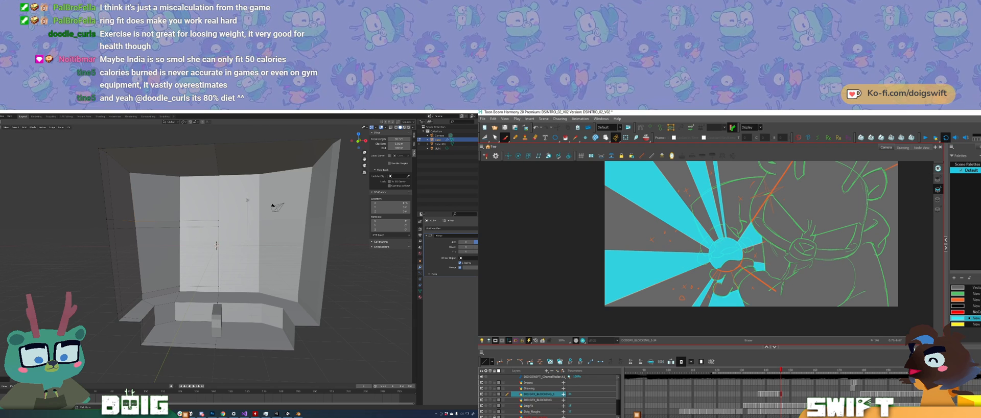
{"action": "left_click_drag", "start_coordinate": [752, 270], "coordinate": [744, 295]}
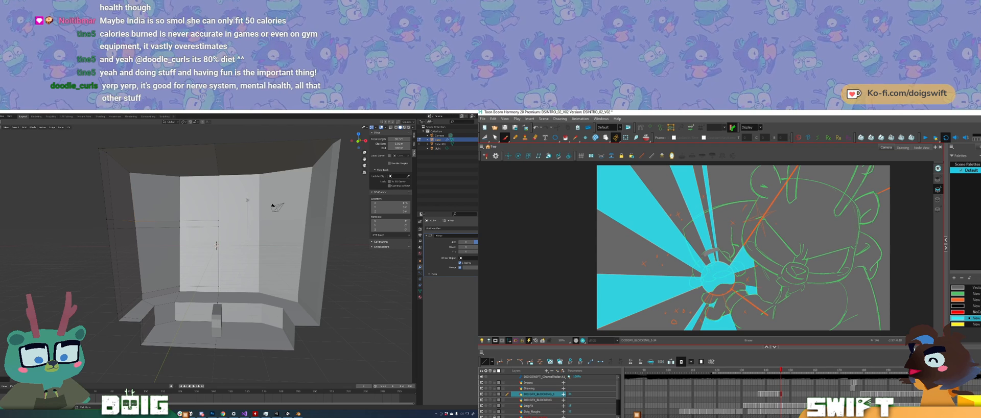
Step: Erase the upper hand's shape from the cyan rays above the burst centre, undoing the first stroke
{"action": "left_click_drag", "start_coordinate": [704, 254], "coordinate": [719, 250]}
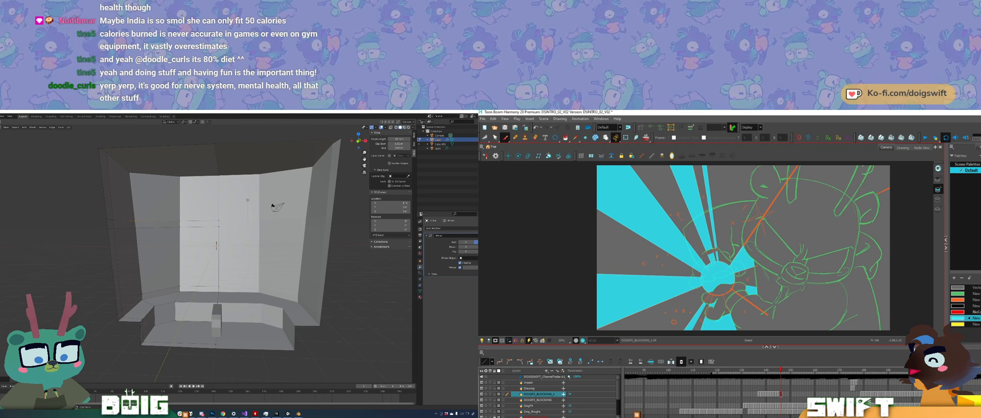
{"action": "key", "text": "ctrl+z"}
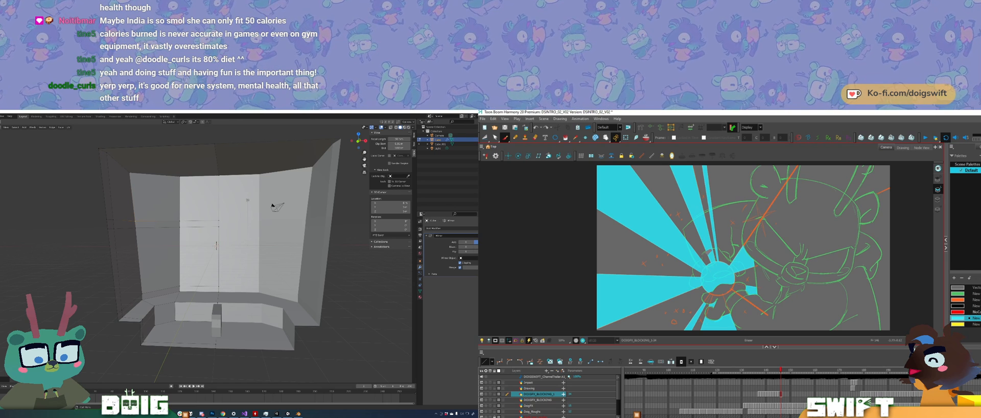
{"action": "left_click_drag", "start_coordinate": [708, 253], "coordinate": [712, 259]}
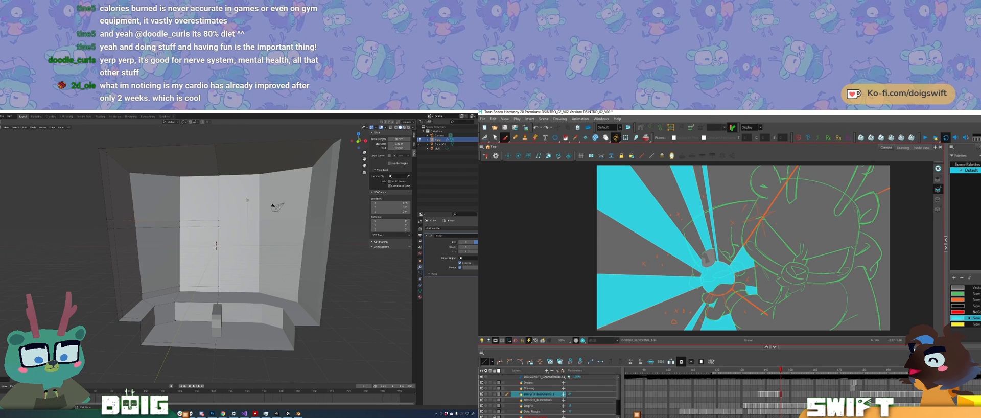
{"action": "left_click_drag", "start_coordinate": [703, 261], "coordinate": [708, 260]}
Step: Flip repeatedly between the current and previous drawings to compare the hand cut-outs in the burst
{"action": "key", "text": "comma"}
{"action": "key", "text": "period"}
{"action": "key", "text": "comma"}
{"action": "key", "text": "period"}
{"action": "key", "text": "comma"}
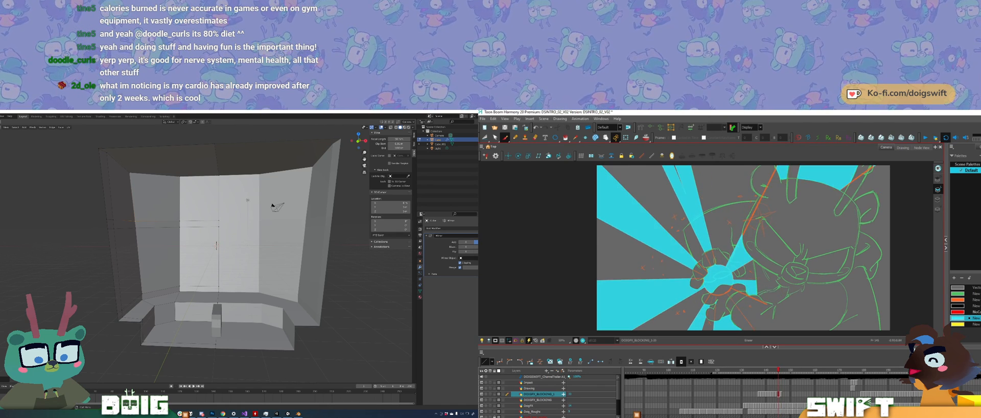
{"action": "key", "text": "period"}
{"action": "key", "text": "comma"}
{"action": "key", "text": "period"}
{"action": "key", "text": "comma"}
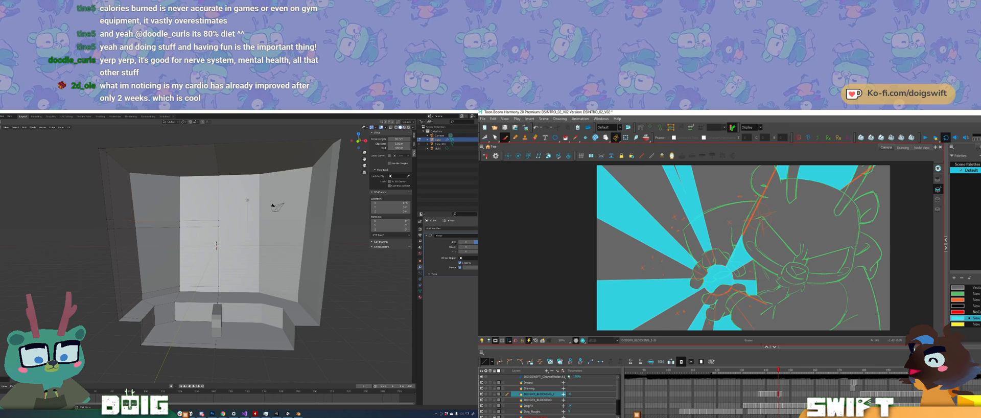
{"action": "key", "text": "period"}
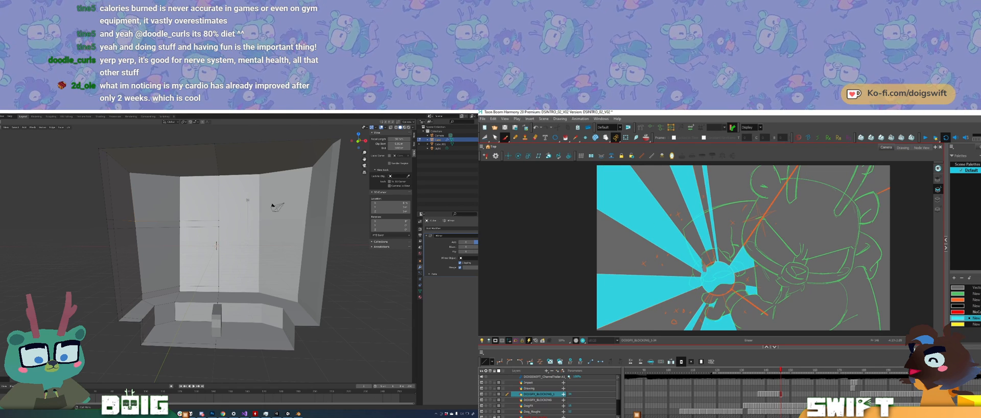
Step: Clean up the remaining cyan around the upper hand's fingers at the burst centre
{"action": "key", "text": "alt+s"}
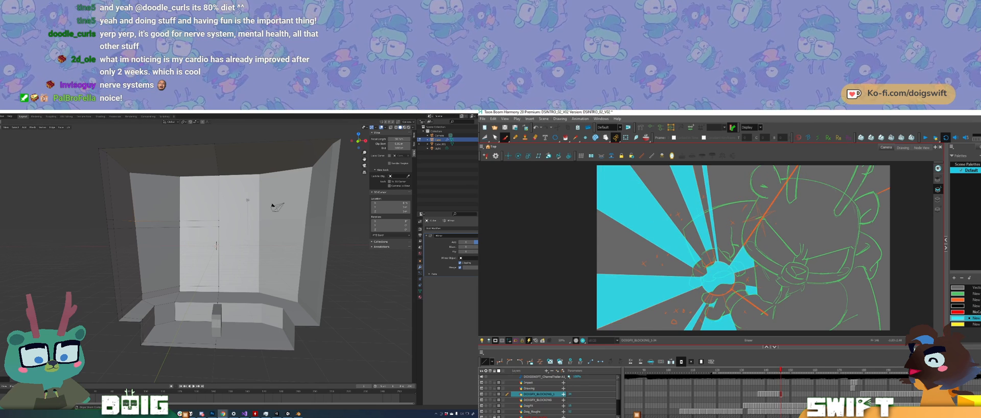
{"action": "left_click_drag", "start_coordinate": [704, 275], "coordinate": [699, 277]}
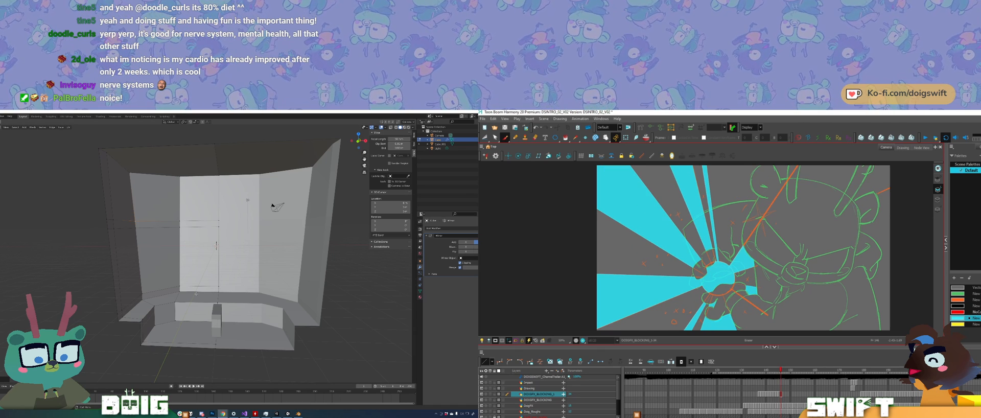
Step: Switch to Blender, hide the three lower wall faces and view the opening from outside the room
{"action": "left_click", "coordinate": [104, 268]}
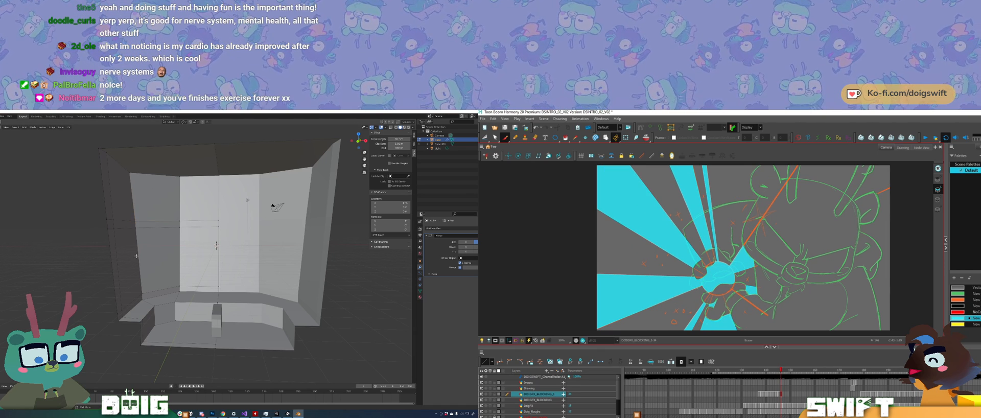
{"action": "left_click", "coordinate": [135, 255]}
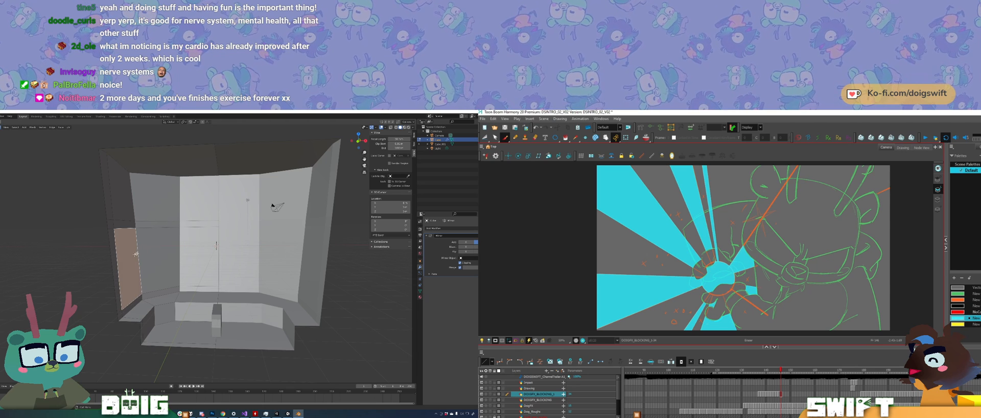
{"action": "left_click", "coordinate": [158, 250], "text": "shift"}
{"action": "left_click", "coordinate": [216, 248], "text": "shift"}
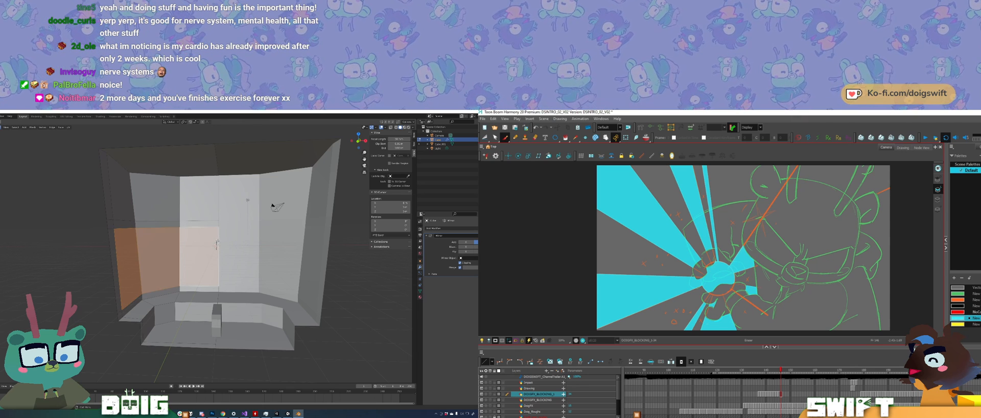
{"action": "key", "text": "x"}
{"action": "key", "text": "f"}
{"action": "middle_click_drag", "start_coordinate": [185, 249], "coordinate": [292, 247]}
{"action": "scroll", "coordinate": [197, 246], "scroll_direction": "down", "scroll_amount": 2}
{"action": "middle_click_drag", "start_coordinate": [197, 268], "coordinate": [211, 268]}
{"action": "scroll", "coordinate": [211, 269], "scroll_direction": "up", "scroll_amount": 3}
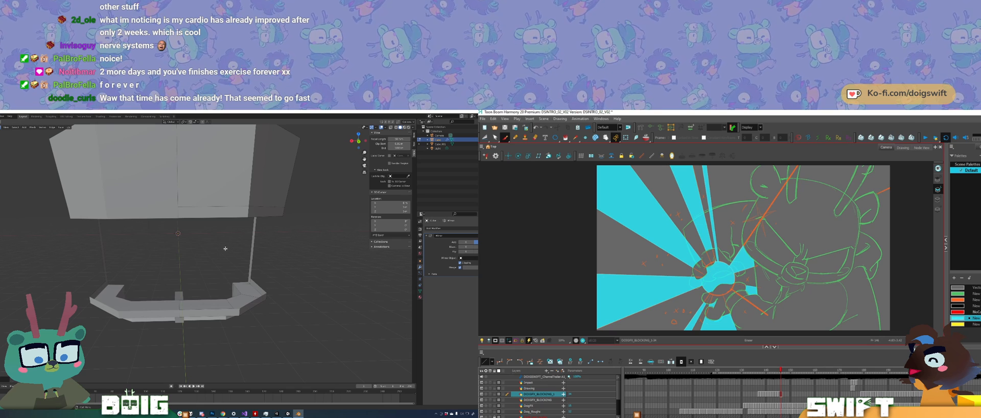
Step: Compare the room in Object and Edit Mode, and reveal the three hidden lower wall faces
{"action": "key", "text": "Tab"}
{"action": "key", "text": "Tab"}
{"action": "middle_click_drag", "start_coordinate": [235, 257], "coordinate": [196, 259]}
{"action": "key", "text": "Tab"}
{"action": "scroll", "coordinate": [176, 249], "scroll_direction": "down", "scroll_amount": 2}
{"action": "key", "text": "Tab"}
{"action": "key", "text": "Tab"}
{"action": "key", "text": "Tab"}
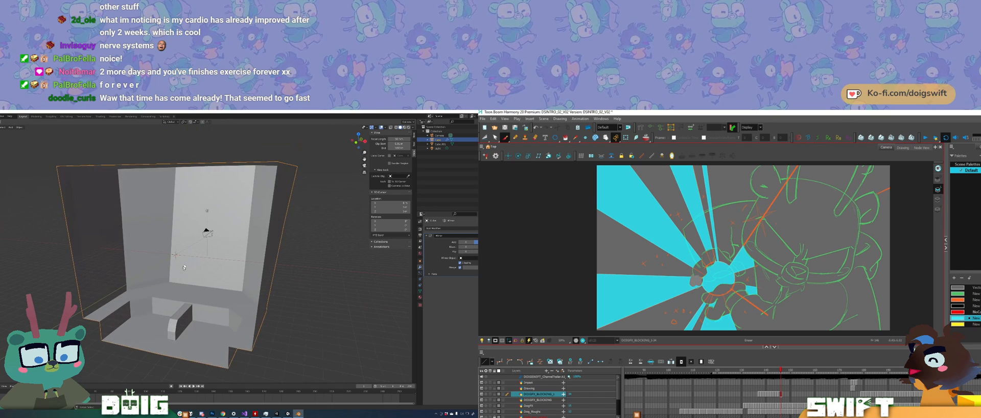
{"action": "scroll", "coordinate": [189, 253], "scroll_direction": "up", "scroll_amount": 4}
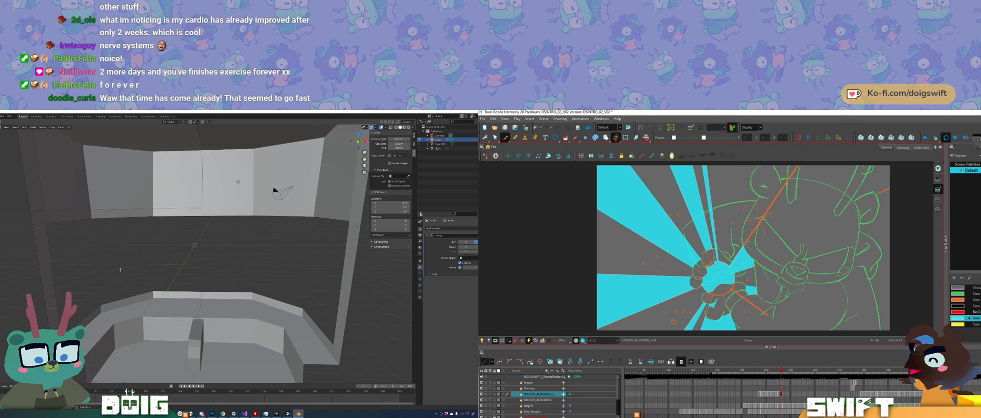
{"action": "key", "text": "alt+h"}
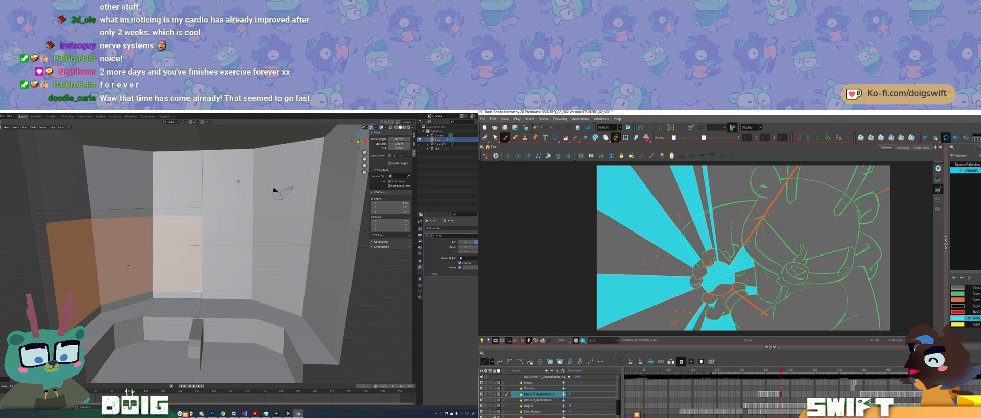
Step: Delete the three lower wall faces above the ledge, and undo the deletion
{"action": "left_click", "coordinate": [79, 270]}
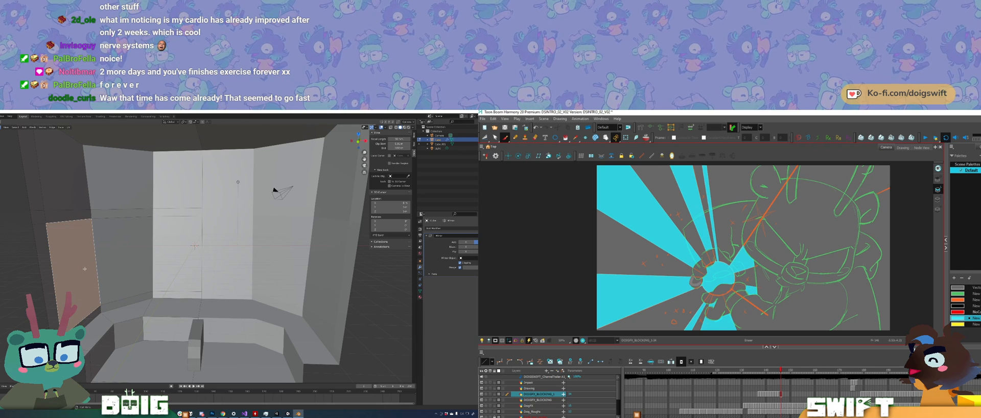
{"action": "left_click", "coordinate": [123, 264], "text": "shift"}
{"action": "left_click", "coordinate": [174, 257], "text": "shift"}
{"action": "key", "text": "x"}
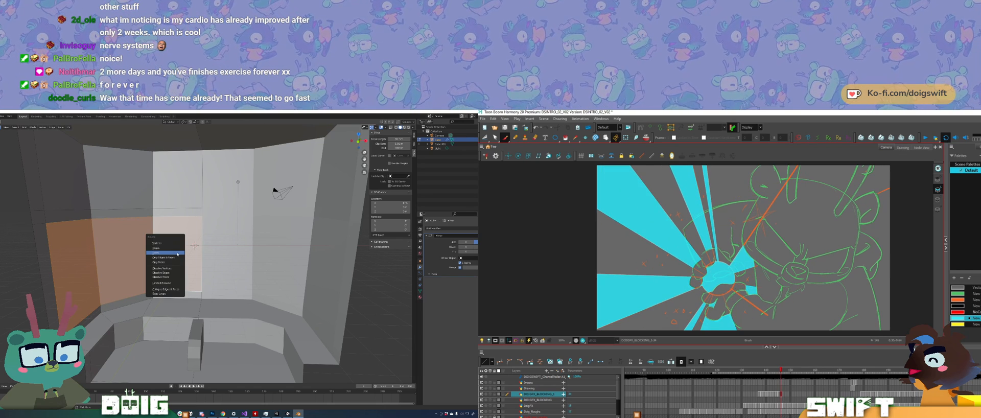
{"action": "left_click", "coordinate": [175, 252]}
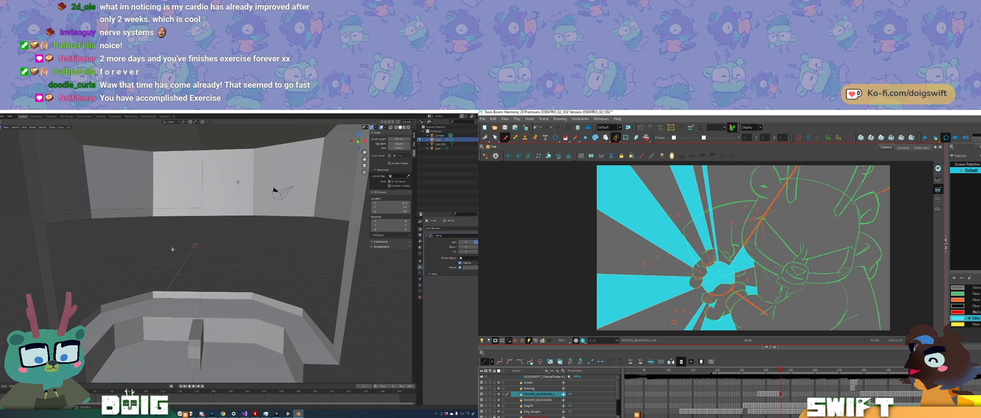
{"action": "key", "text": "ctrl+z"}
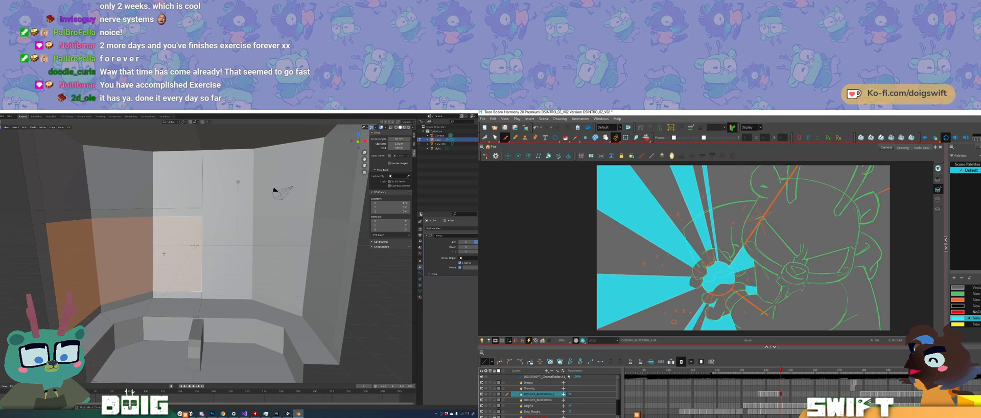
Step: Separate the three lower wall faces above the ledge into their own object and hide that object
{"action": "key", "text": "x"}
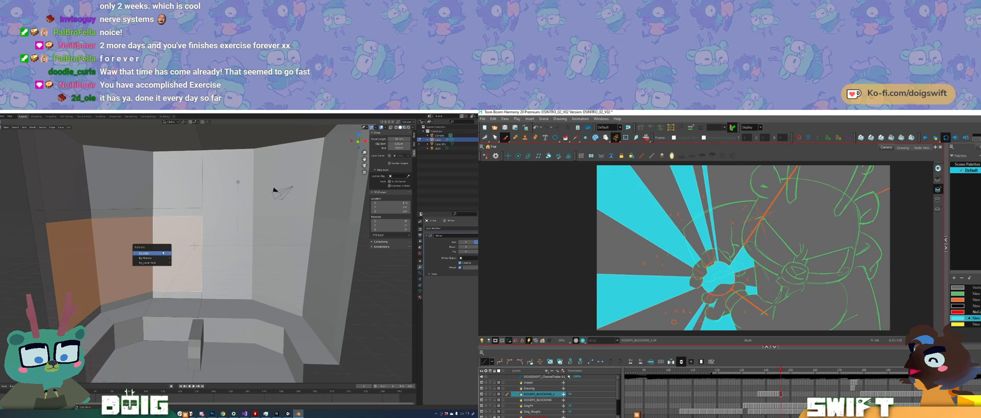
{"action": "left_click", "coordinate": [163, 253]}
{"action": "scroll", "coordinate": [154, 254], "scroll_direction": "up", "scroll_amount": 2}
{"action": "key", "text": "Tab"}
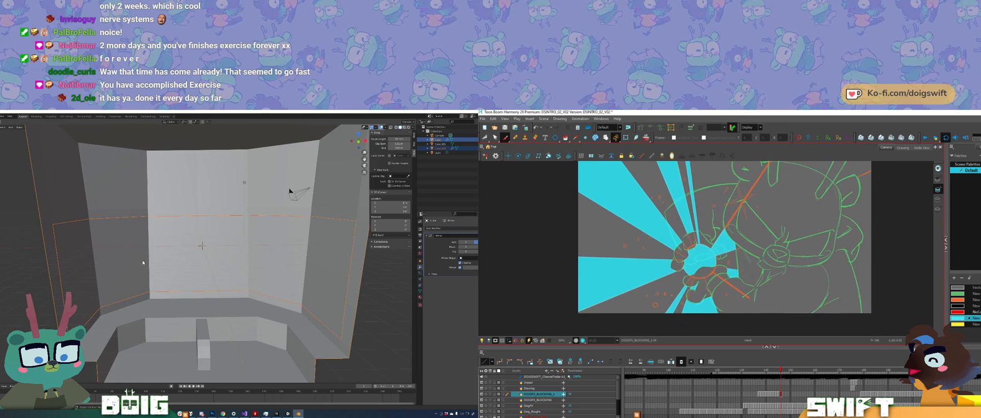
{"action": "left_click", "coordinate": [153, 231]}
{"action": "key", "text": "h"}
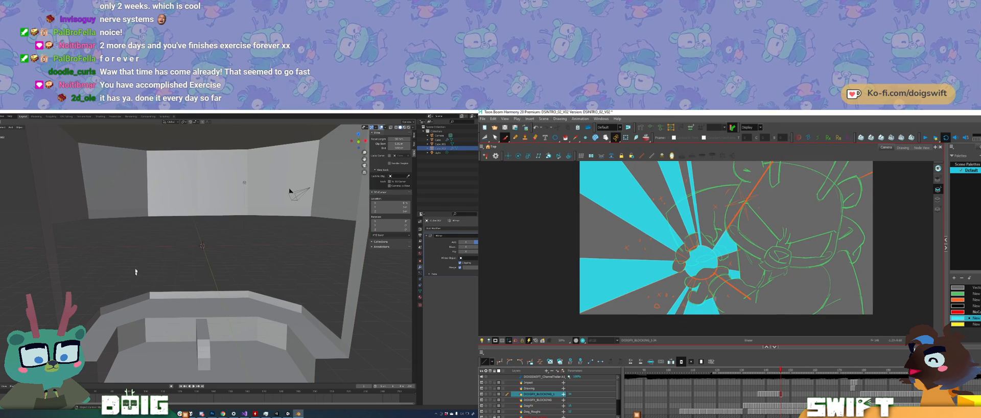
Step: Select the remaining room mesh and open it in Edit Mode, viewed from above its open side
{"action": "middle_click_drag", "start_coordinate": [136, 271], "coordinate": [152, 287]}
{"action": "left_click", "coordinate": [156, 332]}
{"action": "key", "text": "Tab"}
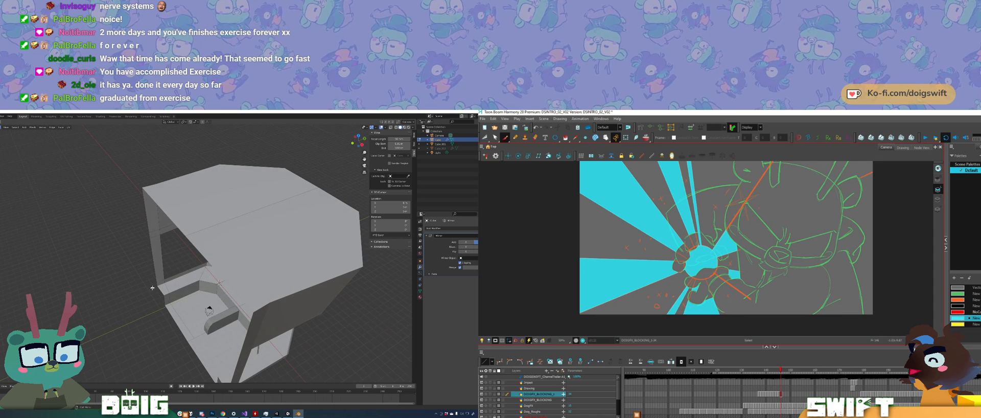
Step: Switch to Harmony and flip back and forth between neighbouring frames to compare the burst drawings
{"action": "key", "text": "comma"}
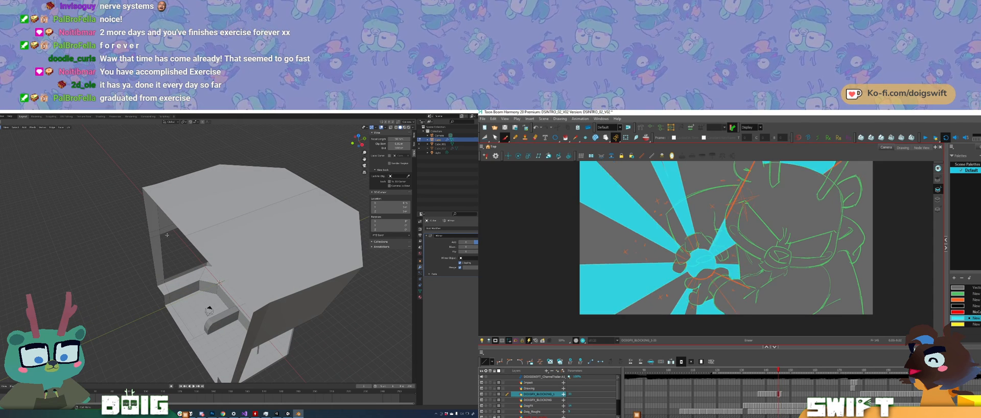
{"action": "key", "text": "period"}
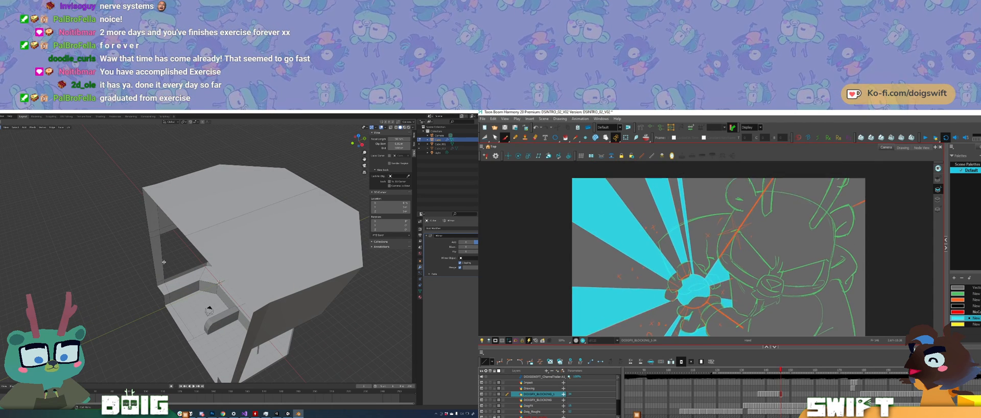
{"action": "middle_click_drag", "start_coordinate": [165, 257], "coordinate": [157, 258]}
{"action": "key", "text": "comma"}
{"action": "key", "text": "period"}
{"action": "key", "text": "comma"}
{"action": "key", "text": "period"}
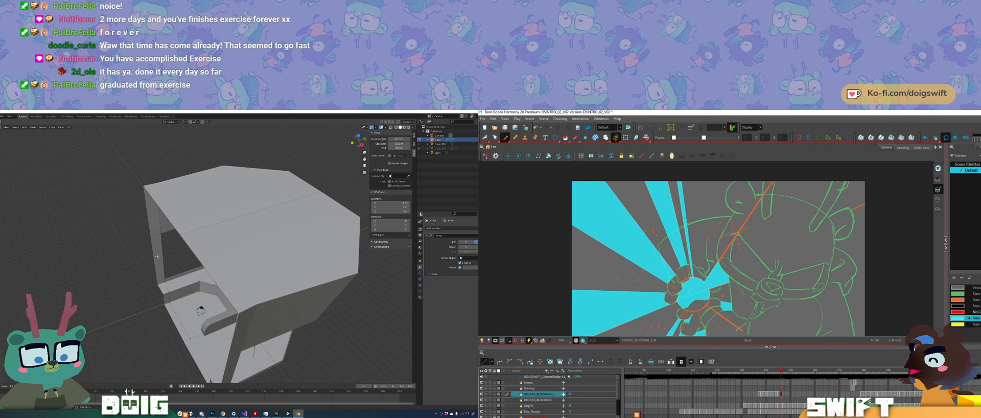
Step: Switch to Blender, select the outer side-wall strip and move it outward along the X axis to widen the room
{"action": "mouse_move", "coordinate": [172, 189]}
{"action": "left_mouse_down"}
{"action": "mouse_move", "coordinate": [134, 182]}
{"action": "mouse_move", "coordinate": [142, 317]}
{"action": "mouse_move", "coordinate": [169, 235]}
{"action": "mouse_move", "coordinate": [174, 277]}
{"action": "left_mouse_up"}
{"action": "middle_click_drag", "start_coordinate": [154, 271], "coordinate": [167, 270]}
{"action": "key", "text": "alt+slash"}
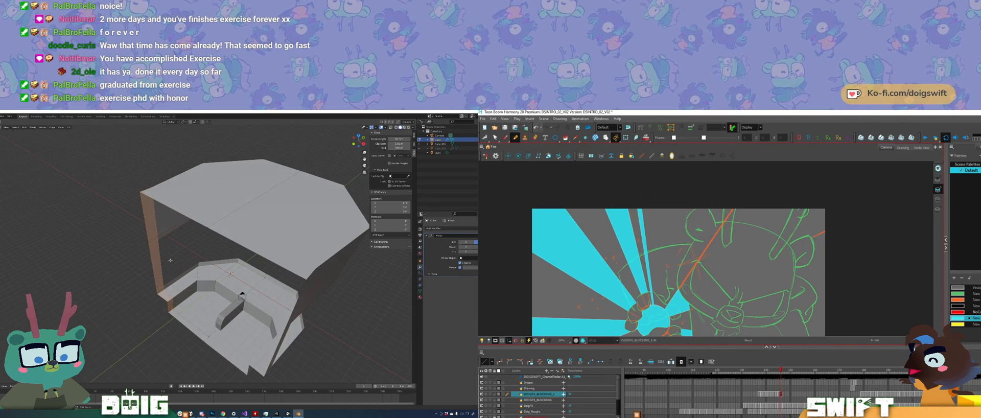
{"action": "key", "text": "g"}
{"action": "key", "text": "x"}
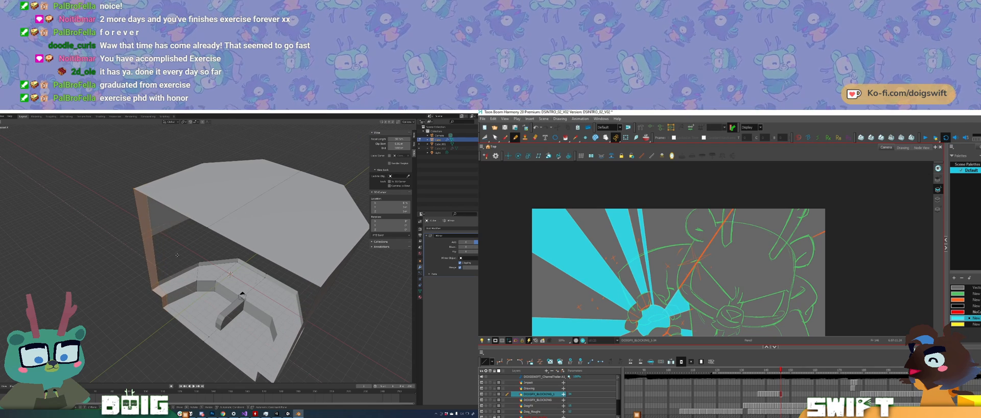
{"action": "left_click", "coordinate": [175, 256]}
{"action": "middle_click_drag", "start_coordinate": [174, 256], "coordinate": [200, 270]}
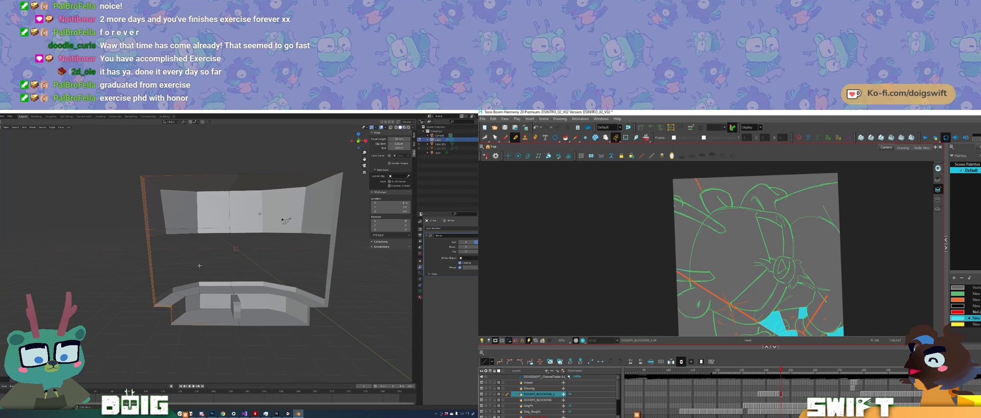
{"action": "key", "text": "g"}
{"action": "key", "text": "x"}
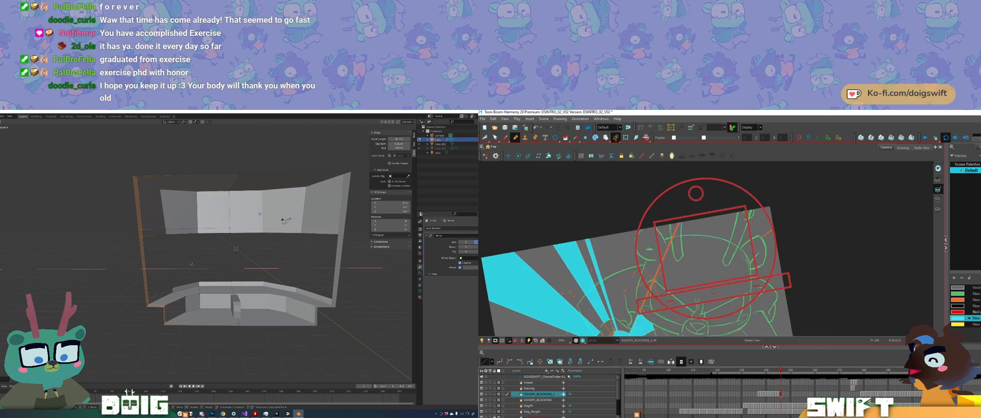
{"action": "left_click", "coordinate": [191, 261]}
Step: Shift the side wall's lower corner along X in Blender, and fill the gap between the character's ears with cyan in Harmony
{"action": "middle_click_drag", "start_coordinate": [191, 236], "coordinate": [204, 253]}
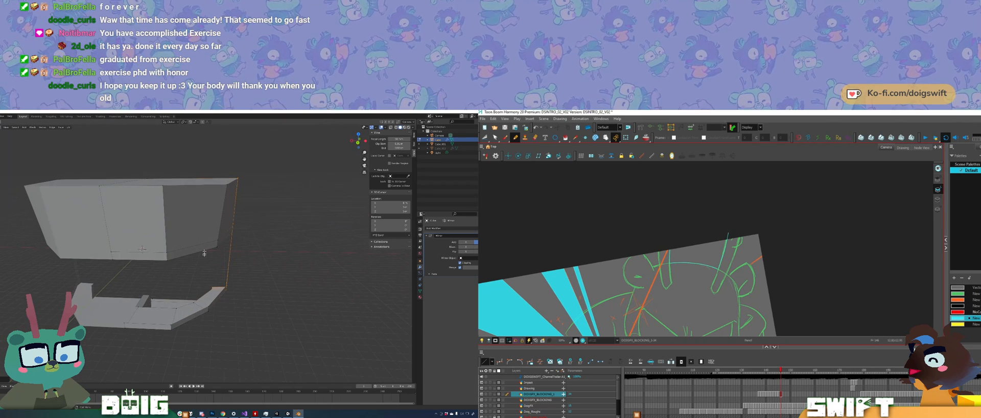
{"action": "left_click", "coordinate": [217, 244]}
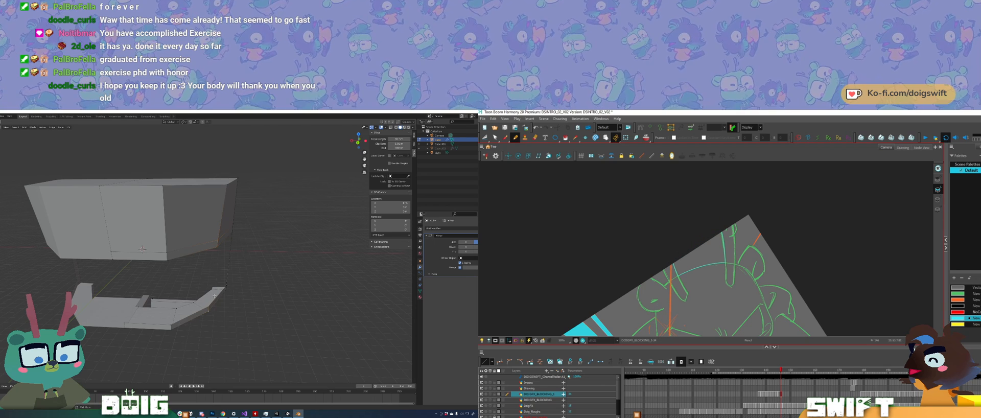
{"action": "key", "text": "g"}
{"action": "key", "text": "x"}
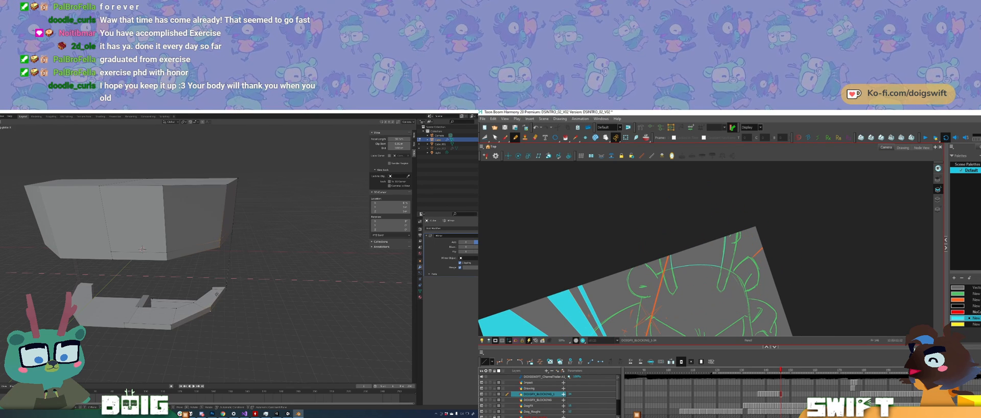
{"action": "left_click", "coordinate": [698, 253]}
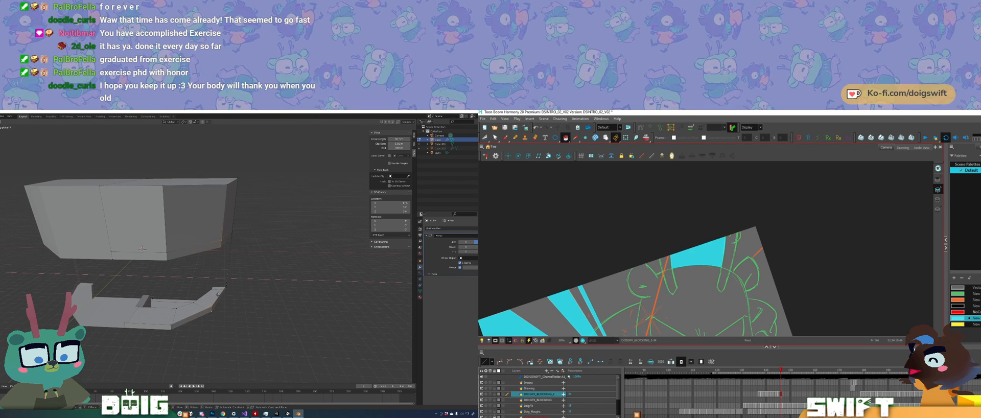
{"action": "left_click", "coordinate": [217, 295]}
Step: In Blender, move the inner corner edge of the curved ledge along the X axis
{"action": "middle_click_drag", "start_coordinate": [224, 265], "coordinate": [174, 251]}
{"action": "mouse_move", "coordinate": [190, 273]}
{"action": "middle_mouse_down"}
{"action": "mouse_move", "coordinate": [181, 286]}
{"action": "mouse_move", "coordinate": [184, 271]}
{"action": "middle_mouse_up"}
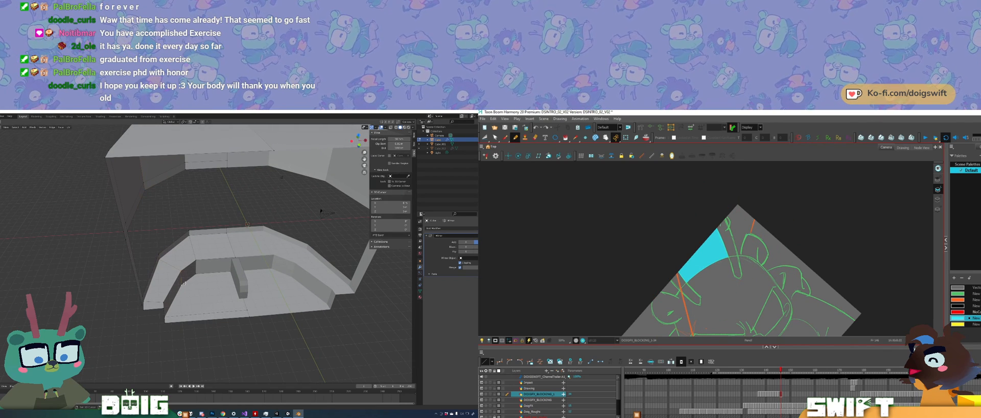
{"action": "key", "text": "g"}
{"action": "key", "text": "x"}
{"action": "left_click", "coordinate": [193, 273]}
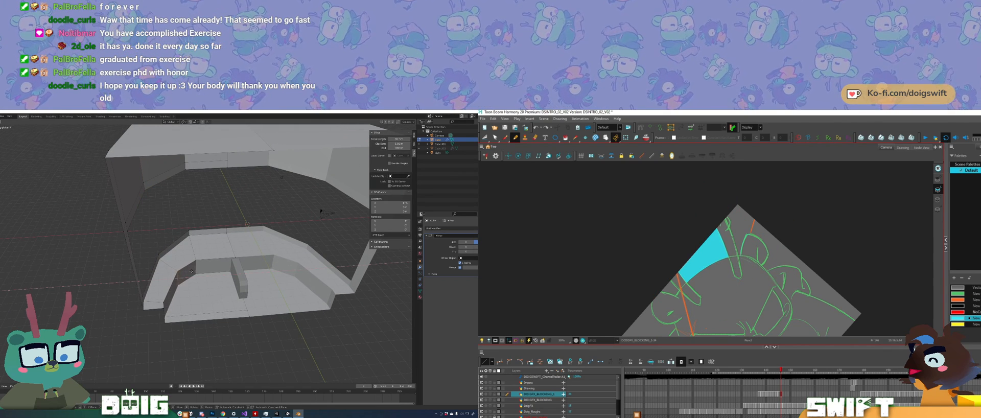
{"action": "middle_click_drag", "start_coordinate": [191, 271], "coordinate": [167, 259]}
Step: Check the room in Object Mode, and adjust the position of the curved ledge's inner rear corner in Edit Mode
{"action": "key", "text": "Tab"}
{"action": "scroll", "coordinate": [184, 258], "scroll_direction": "up", "scroll_amount": 3}
{"action": "key", "text": "Tab"}
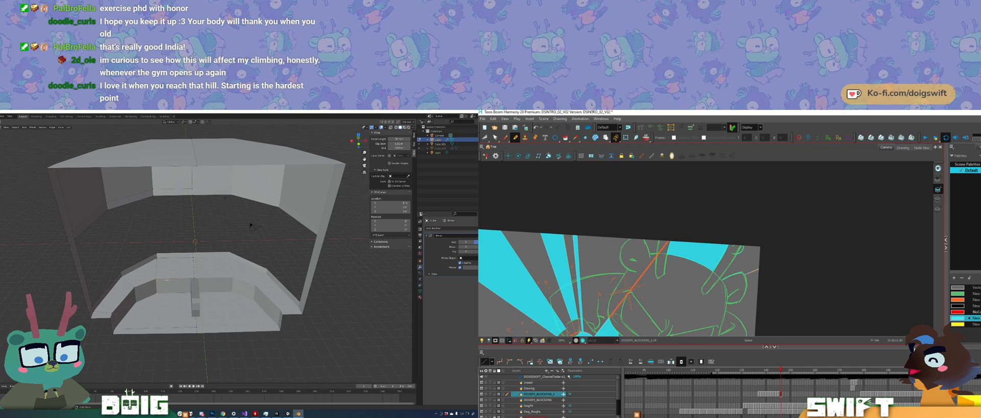
{"action": "key", "text": "g"}
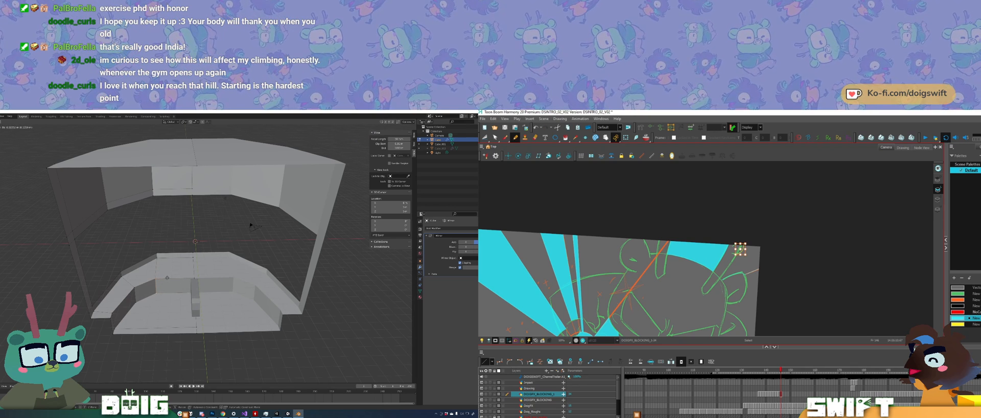
{"action": "left_click", "coordinate": [167, 277]}
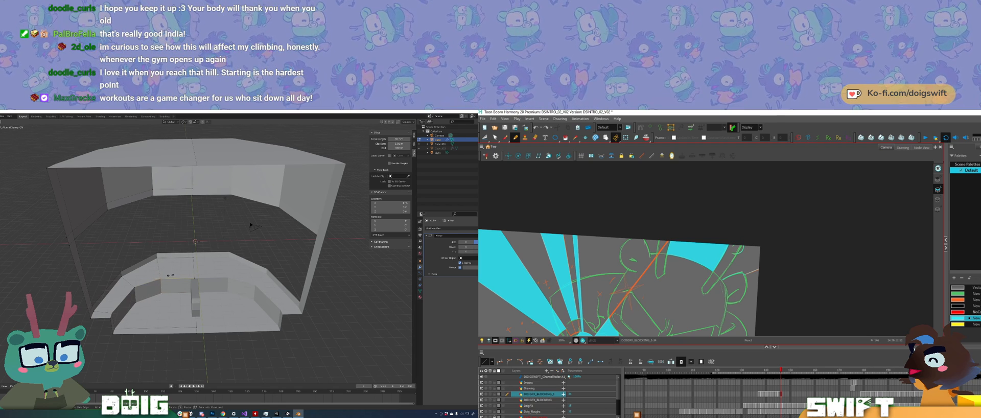
{"action": "left_click", "coordinate": [171, 275]}
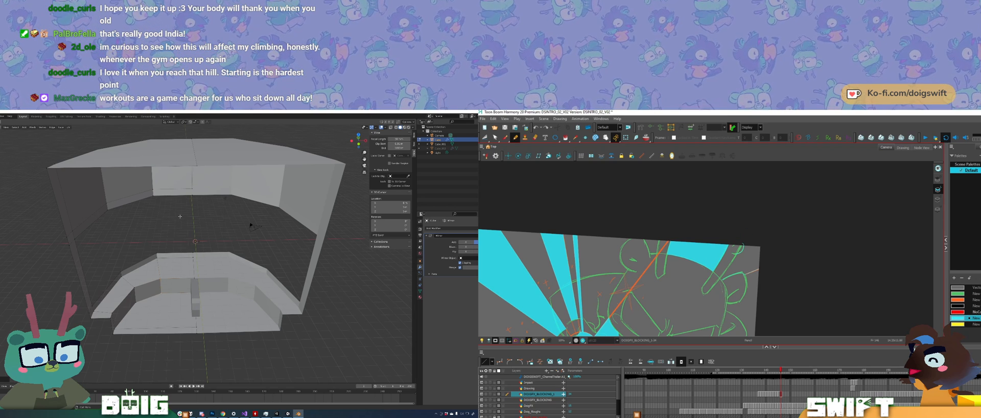
Step: Fill the upper background corner beside the character's ear with cyan in Harmony, and return the Blender room to Object Mode
{"action": "left_click_drag", "start_coordinate": [709, 192], "coordinate": [701, 192], "text": "ctrl+alt"}
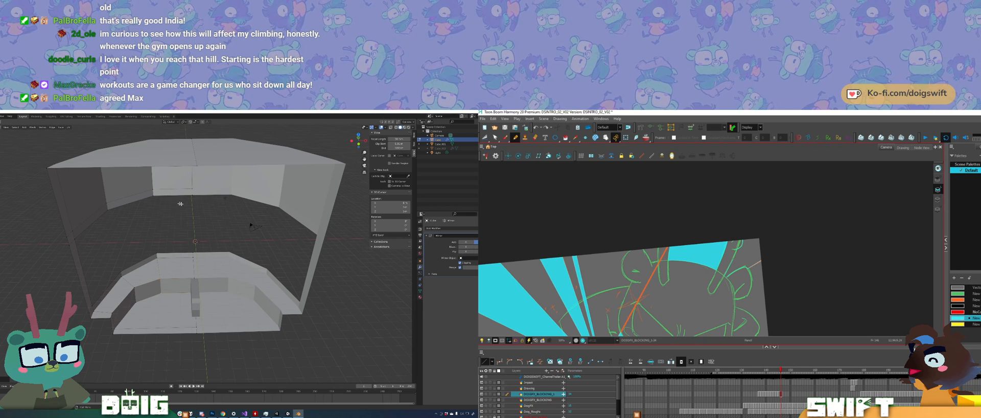
{"action": "left_click_drag", "start_coordinate": [785, 265], "coordinate": [798, 238]}
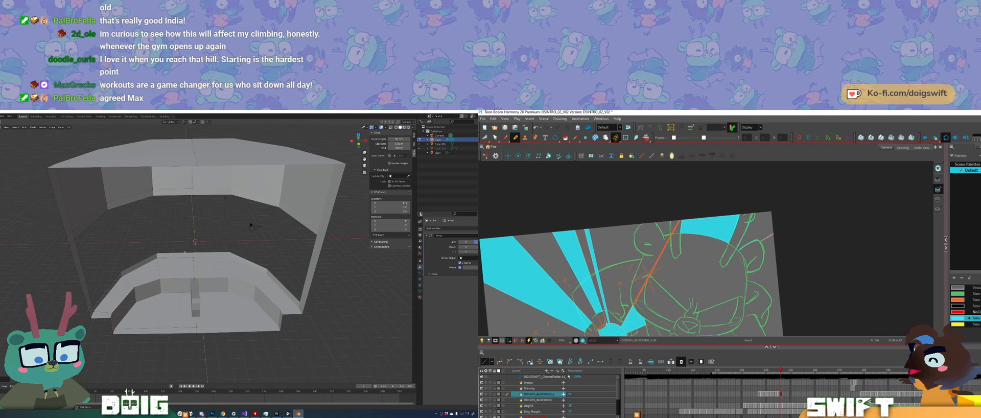
{"action": "middle_click_drag", "start_coordinate": [185, 259], "coordinate": [184, 253], "text": "shift"}
{"action": "left_click_drag", "start_coordinate": [797, 237], "coordinate": [797, 229], "text": "ctrl+alt"}
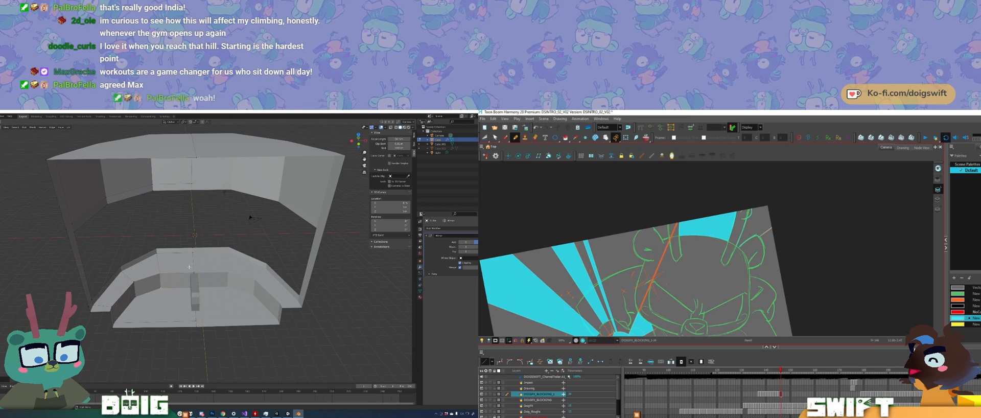
{"action": "scroll", "coordinate": [187, 284], "scroll_direction": "up", "scroll_amount": 2}
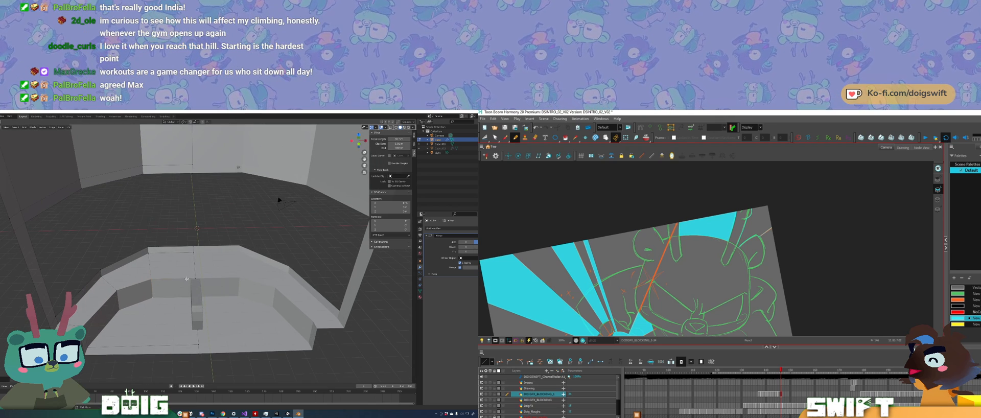
{"action": "key", "text": "Tab"}
{"action": "middle_click_drag", "start_coordinate": [181, 284], "coordinate": [226, 269]}
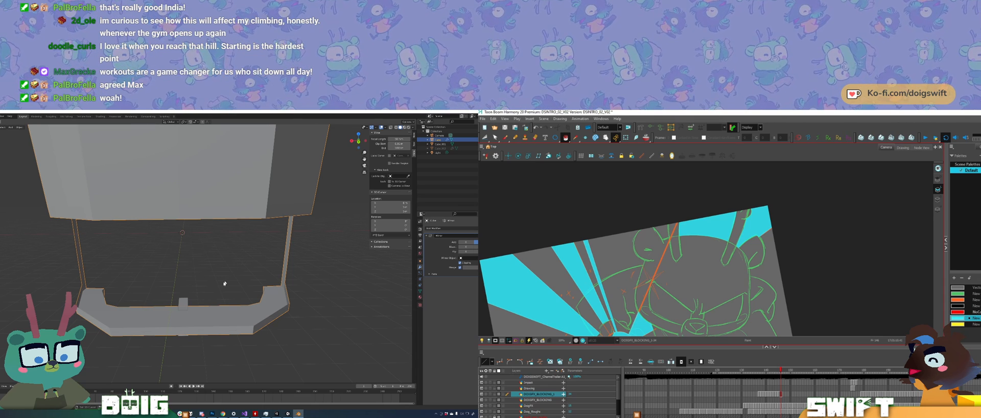
Step: Examine the widened room and its window opening from inside and outside in Object Mode, and the whole burst drawing in Harmony
{"action": "middle_click_drag", "start_coordinate": [225, 283], "coordinate": [188, 275]}
{"action": "left_click_drag", "start_coordinate": [825, 270], "coordinate": [882, 228], "text": "ctrl+alt"}
{"action": "left_click_drag", "start_coordinate": [846, 249], "coordinate": [846, 248], "text": "ctrl+alt"}
{"action": "middle_click_drag", "start_coordinate": [176, 301], "coordinate": [174, 312]}
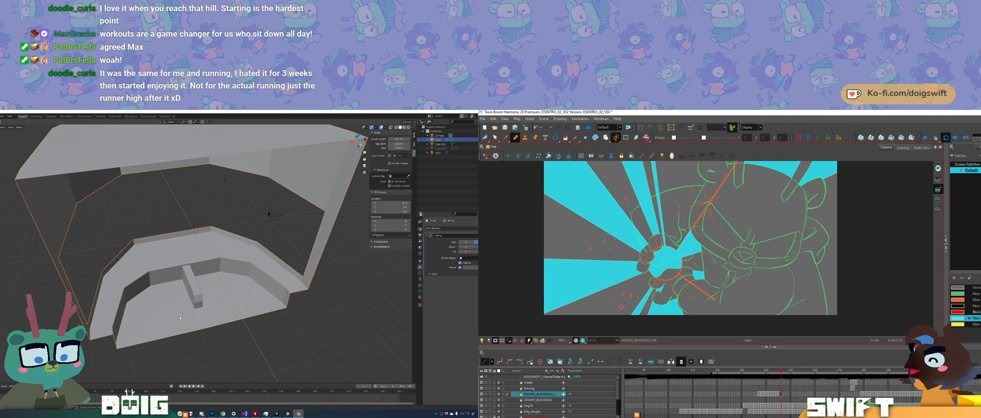
{"action": "left_click_drag", "start_coordinate": [846, 248], "coordinate": [842, 264]}
{"action": "middle_click_drag", "start_coordinate": [173, 303], "coordinate": [179, 302]}
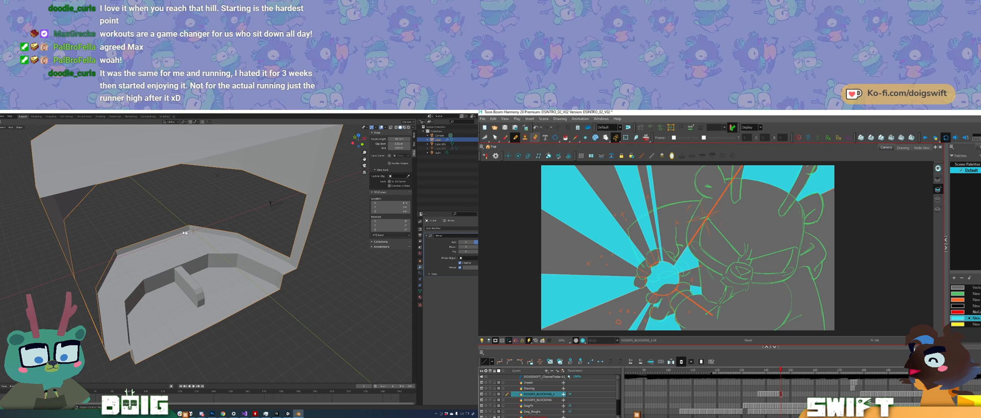
{"action": "key", "text": "alt+b"}
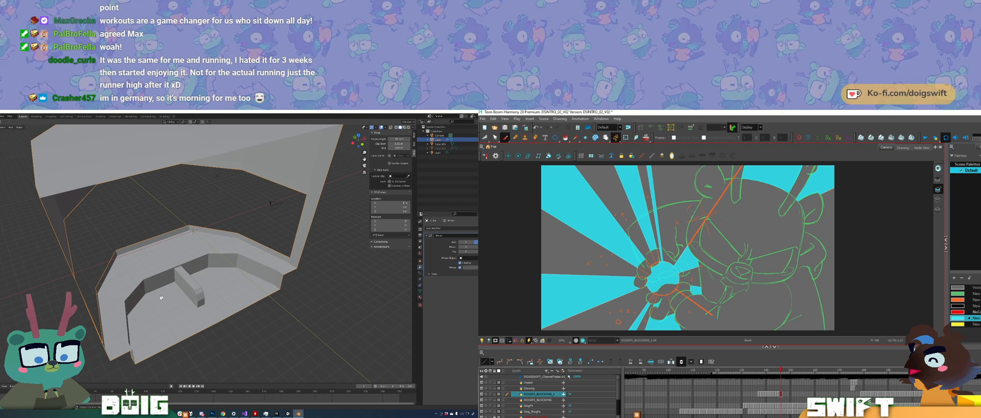
{"action": "middle_click_drag", "start_coordinate": [162, 297], "coordinate": [240, 286]}
{"action": "scroll", "coordinate": [216, 243], "scroll_direction": "down", "scroll_amount": 5}
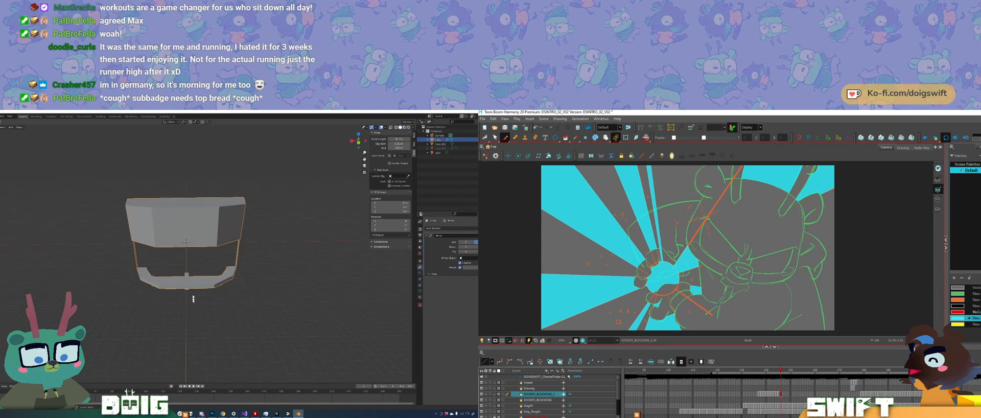
{"action": "middle_click_drag", "start_coordinate": [178, 293], "coordinate": [151, 275]}
Step: Put the room in Edit Mode and inspect the curved ledge and floor through the open rear
{"action": "key", "text": "Tab"}
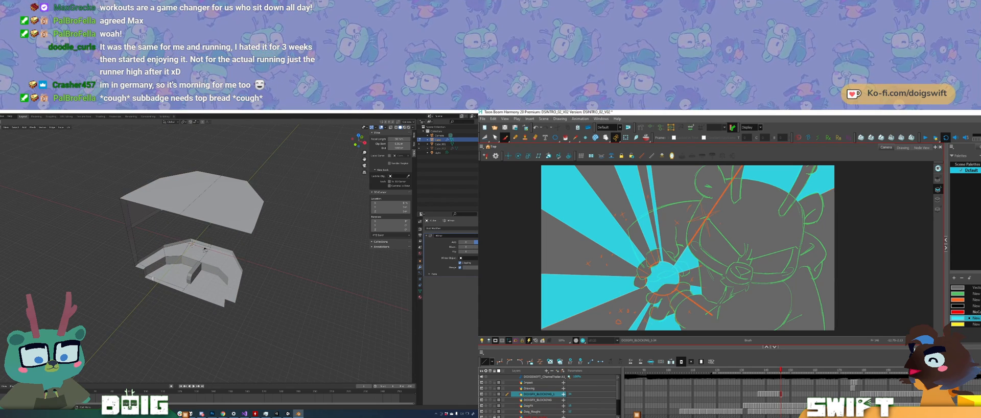
{"action": "left_click", "coordinate": [133, 251], "text": "shift"}
{"action": "middle_click_drag", "start_coordinate": [139, 250], "coordinate": [141, 239]}
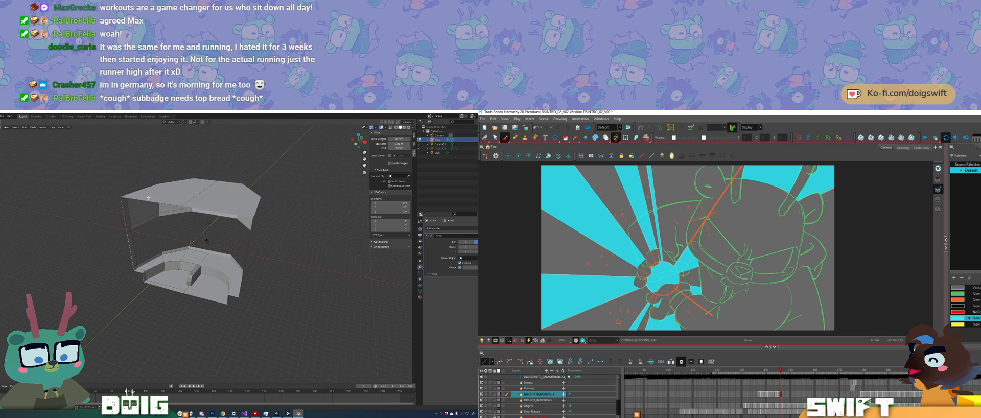
{"action": "left_click", "coordinate": [150, 200], "text": "shift"}
{"action": "middle_click_drag", "start_coordinate": [173, 266], "coordinate": [166, 274]}
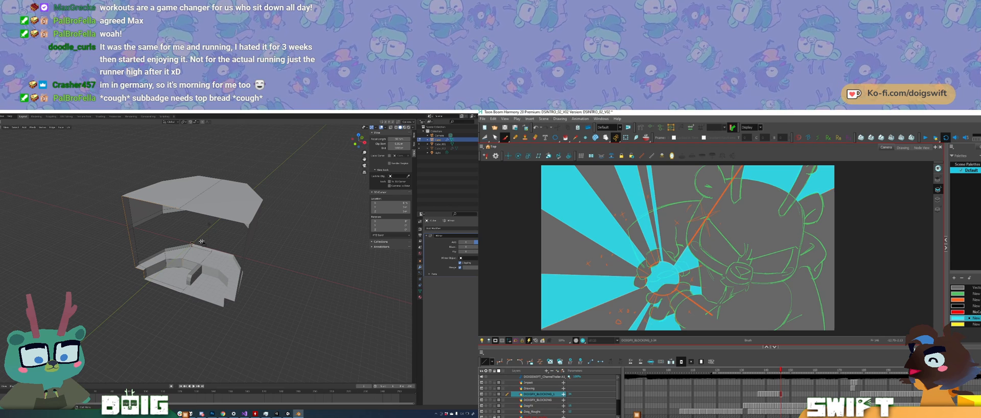
{"action": "scroll", "coordinate": [188, 272], "scroll_direction": "up", "scroll_amount": 4}
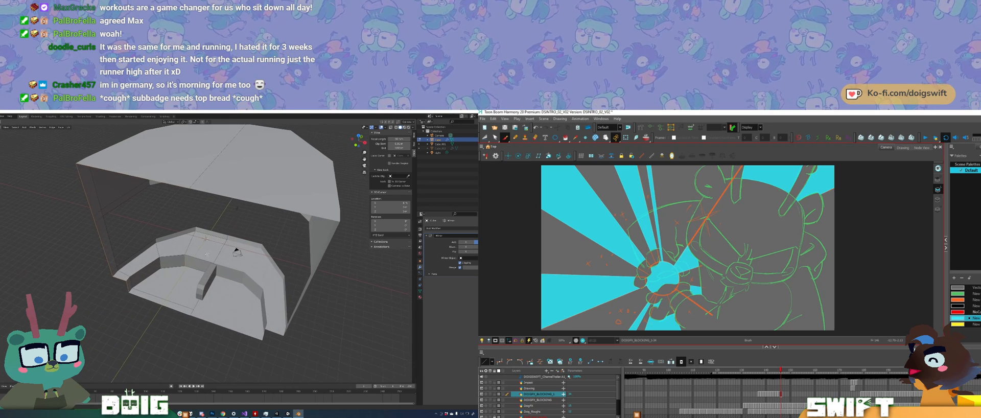
{"action": "key", "text": "e"}
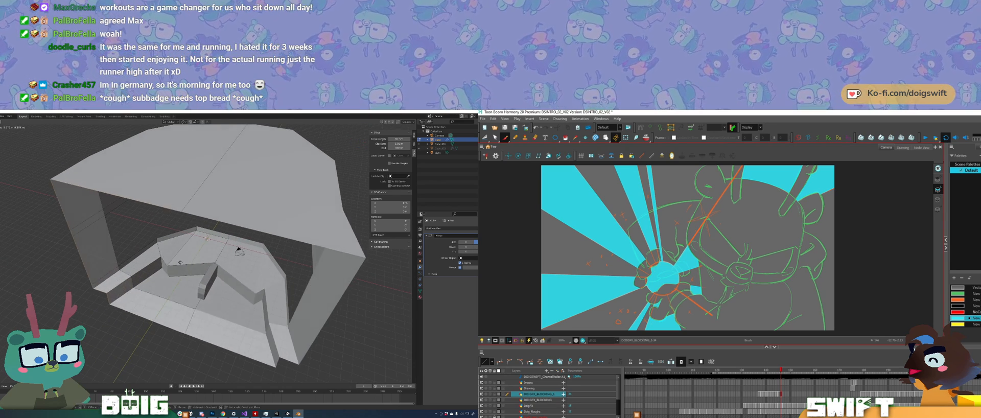
{"action": "left_click", "coordinate": [186, 260]}
{"action": "key", "text": "ctrl+z"}
Step: Add a centred loop cut running sideways across the room's floor and ceiling
{"action": "middle_click_drag", "start_coordinate": [186, 260], "coordinate": [215, 239]}
{"action": "key", "text": "ctrl+r"}
{"action": "key", "text": "Escape"}
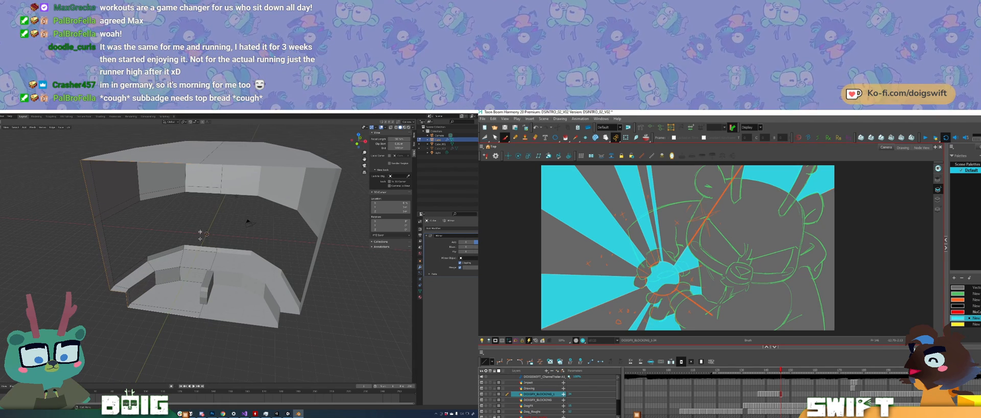
{"action": "middle_click_drag", "start_coordinate": [212, 240], "coordinate": [189, 271]}
{"action": "scroll", "coordinate": [189, 271], "scroll_direction": "up", "scroll_amount": 5}
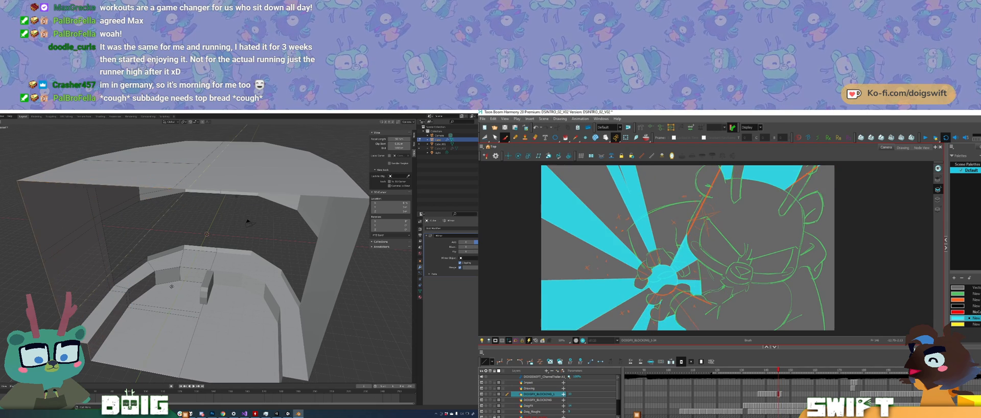
Step: Flip back and forth between the two neighbouring cyan burst drawings in Harmony to compare their rays, while viewing the room's interior in Blender
{"action": "key", "text": "comma"}
{"action": "key", "text": "period"}
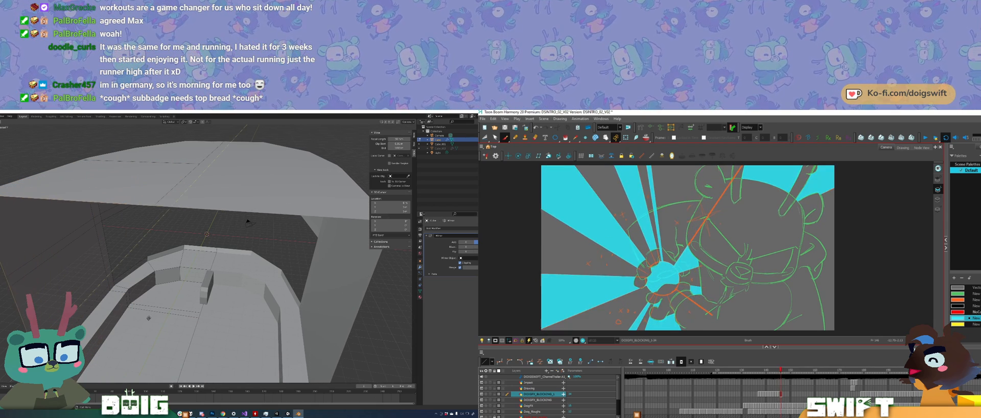
{"action": "key", "text": "comma"}
{"action": "left_click", "coordinate": [164, 297]}
{"action": "key", "text": "period"}
{"action": "key", "text": "comma"}
{"action": "middle_click_drag", "start_coordinate": [164, 297], "coordinate": [207, 249]}
{"action": "key", "text": "period"}
{"action": "key", "text": "comma"}
{"action": "key", "text": "period"}
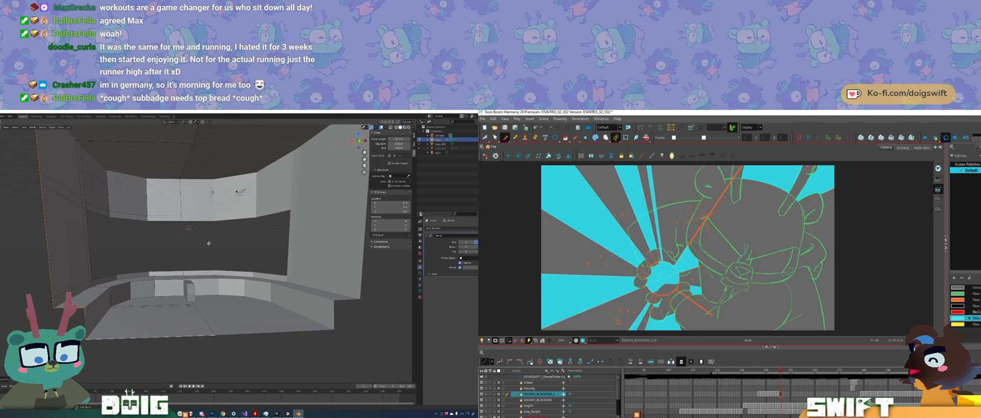
{"action": "key", "text": "comma"}
{"action": "key", "text": "period"}
{"action": "key", "text": "comma"}
{"action": "key", "text": "period"}
{"action": "key", "text": "comma"}
{"action": "key", "text": "period"}
{"action": "key", "text": "comma"}
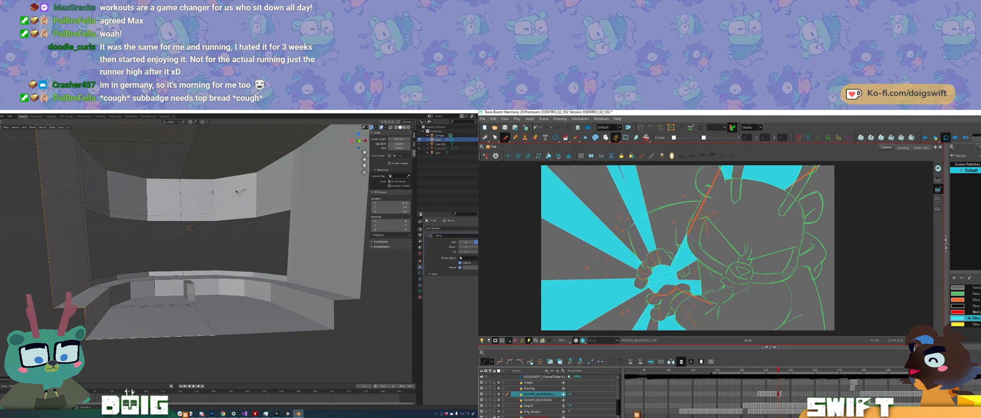
{"action": "key", "text": "period"}
{"action": "key", "text": "comma"}
{"action": "key", "text": "period"}
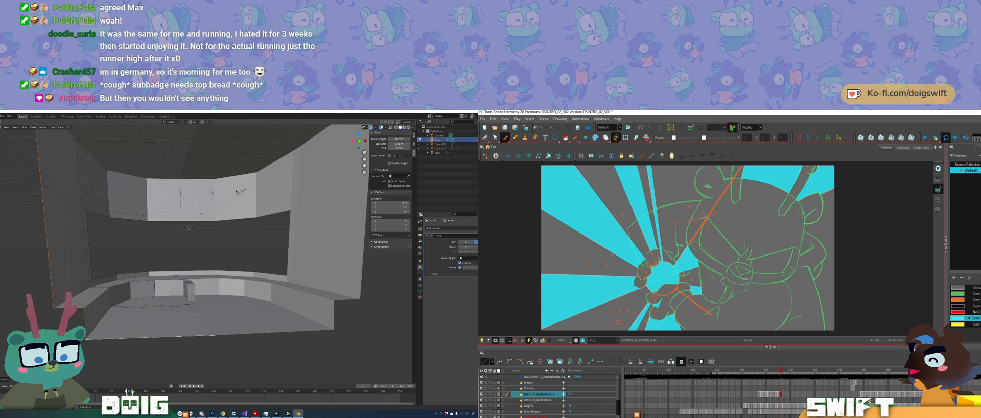
{"action": "key", "text": "comma"}
{"action": "key", "text": "period"}
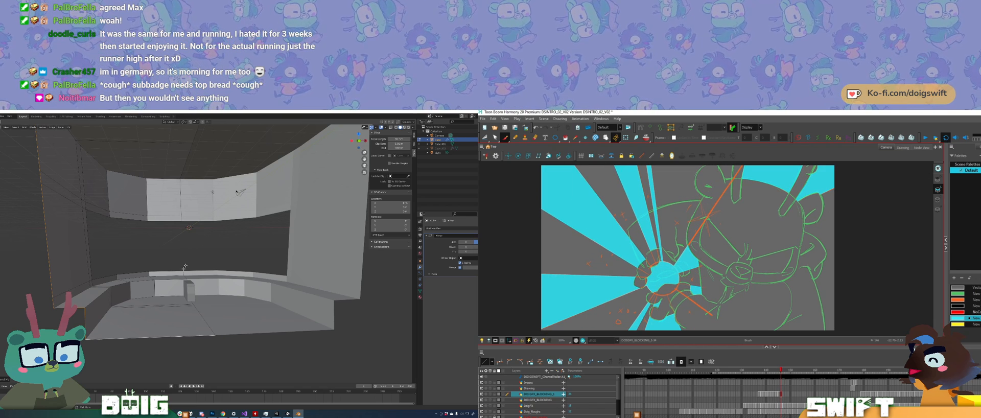
Step: Advance to the next, unpainted burst drawing in Harmony, and slide the new cross edge along the room's floor in Blender
{"action": "scroll", "coordinate": [184, 267], "scroll_direction": "up", "scroll_amount": 3}
{"action": "key", "text": "period"}
{"action": "mouse_move", "coordinate": [185, 267]}
{"action": "middle_mouse_down"}
{"action": "mouse_move", "coordinate": [171, 293]}
{"action": "mouse_move", "coordinate": [148, 287]}
{"action": "mouse_move", "coordinate": [155, 295]}
{"action": "middle_mouse_up"}
{"action": "key", "text": "space"}
{"action": "scroll", "coordinate": [171, 285], "scroll_direction": "up", "scroll_amount": 2}
{"action": "left_click", "coordinate": [147, 284]}
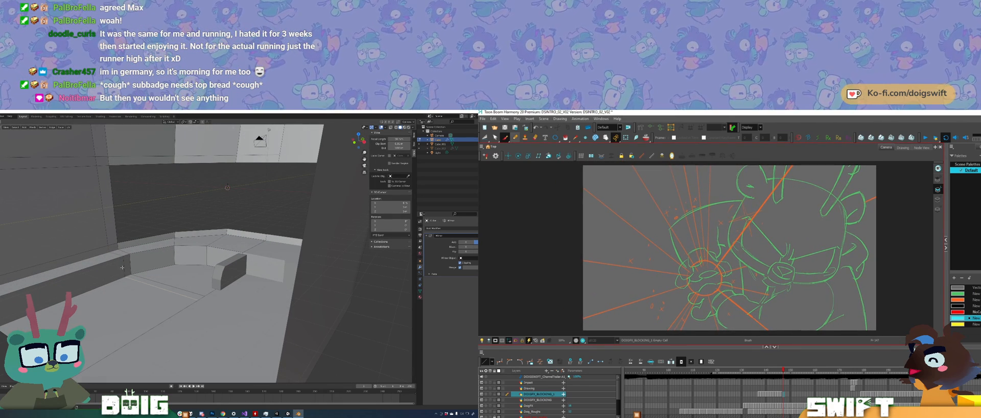
{"action": "left_click", "coordinate": [123, 266], "text": "alt"}
{"action": "key", "text": "g"}
{"action": "key", "text": "g"}
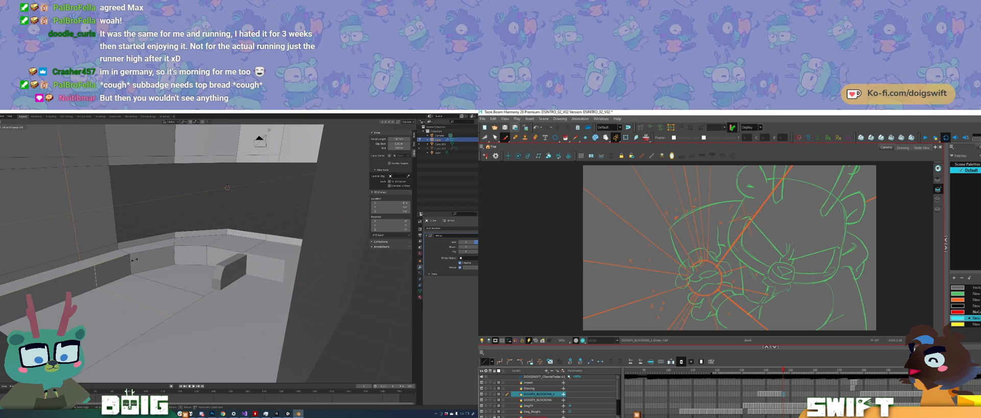
{"action": "left_click", "coordinate": [139, 257]}
Step: Select the floor face beside the central console and move it down along the Z axis to form a sunken area
{"action": "middle_click_drag", "start_coordinate": [139, 257], "coordinate": [179, 249]}
{"action": "middle_click_drag", "start_coordinate": [165, 283], "coordinate": [168, 281]}
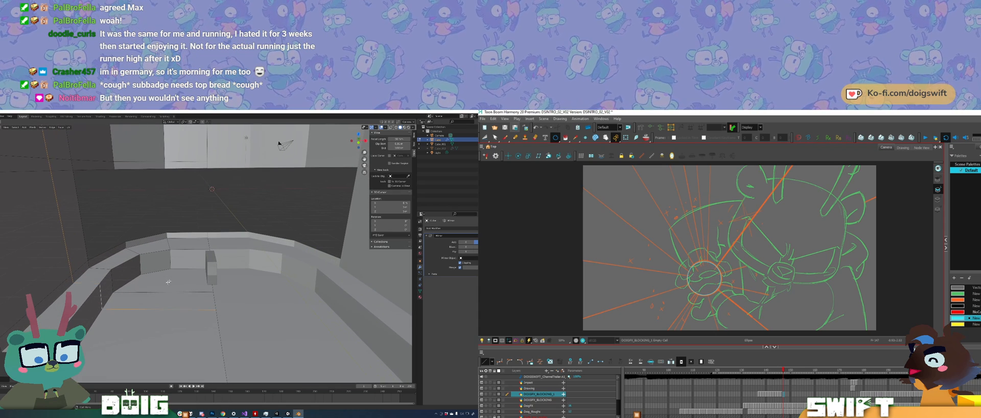
{"action": "left_click", "coordinate": [152, 289]}
{"action": "left_click", "coordinate": [166, 270], "text": "shift"}
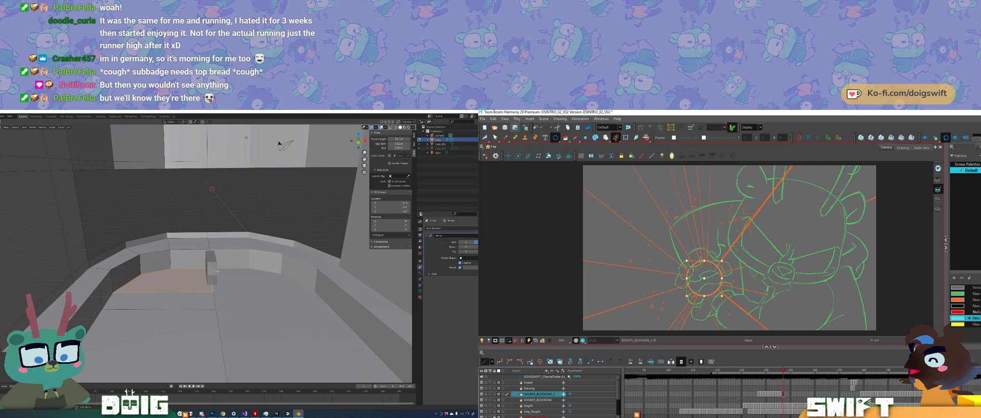
{"action": "key", "text": "g"}
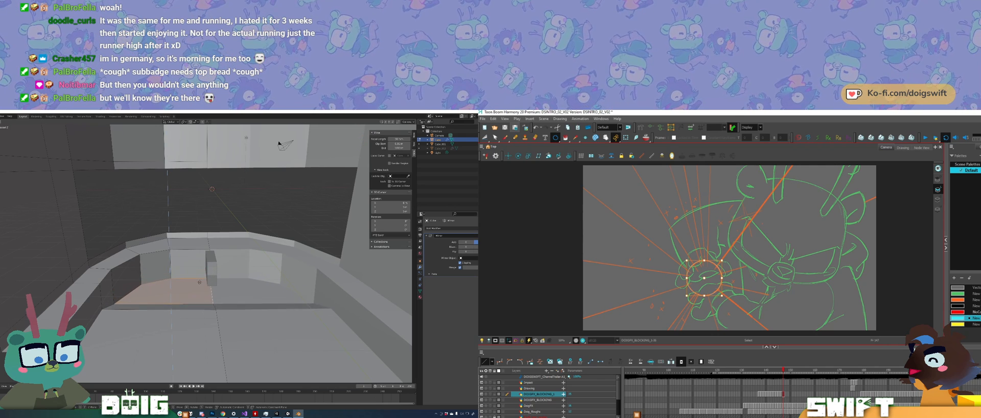
{"action": "left_click", "coordinate": [193, 284]}
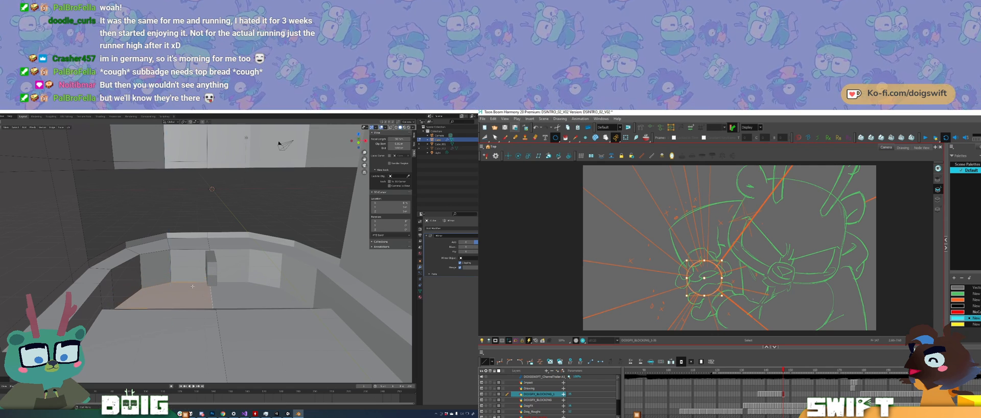
Step: Fine-tune the height of the sunken floor face along the Z axis
{"action": "middle_click_drag", "start_coordinate": [194, 283], "coordinate": [194, 259]}
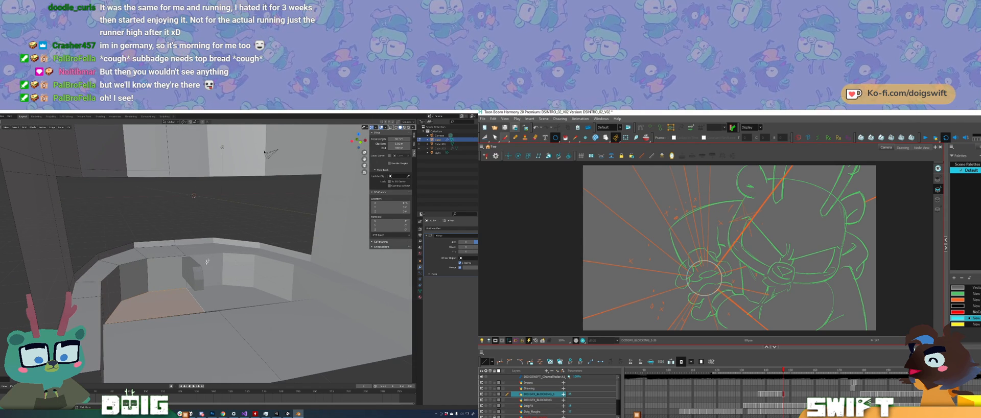
{"action": "mouse_move", "coordinate": [193, 286]}
{"action": "middle_mouse_down"}
{"action": "mouse_move", "coordinate": [214, 283]}
{"action": "mouse_move", "coordinate": [166, 290]}
{"action": "mouse_move", "coordinate": [192, 288]}
{"action": "middle_mouse_up"}
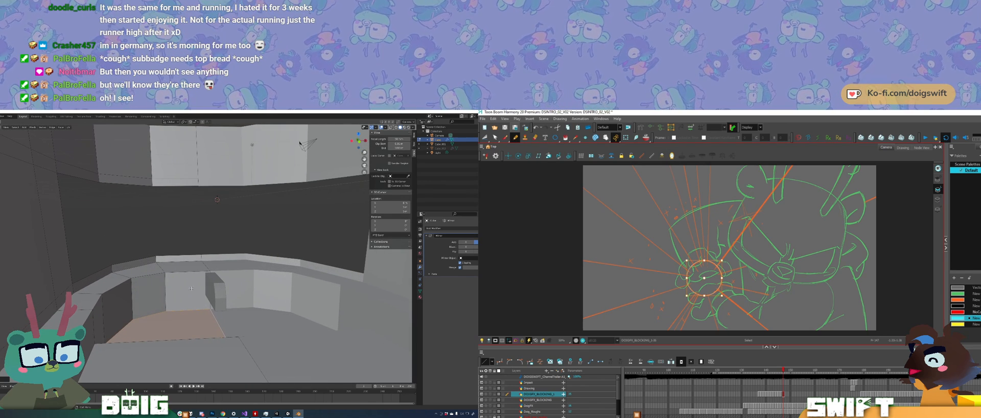
{"action": "key", "text": "g"}
{"action": "key", "text": "z"}
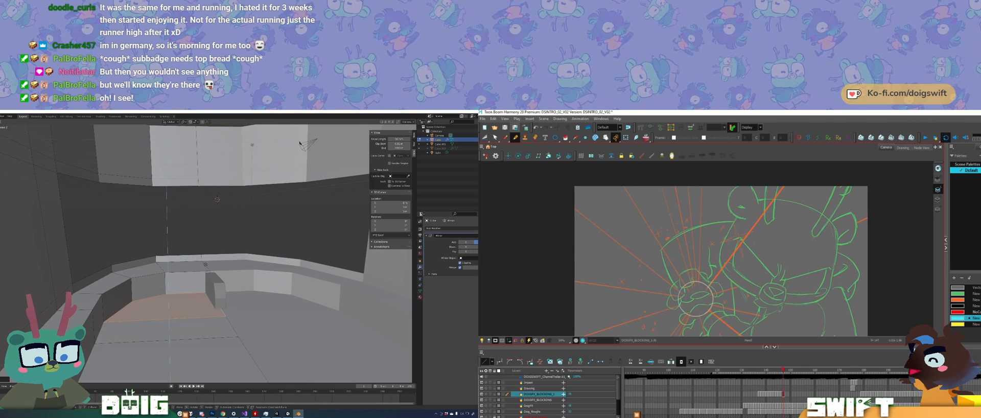
{"action": "left_click", "coordinate": [206, 281]}
Step: Examine the sunken floor and its step from several angles in Blender, and rotate the canvas around the burst drawing in Harmony
{"action": "middle_click_drag", "start_coordinate": [205, 282], "coordinate": [208, 245]}
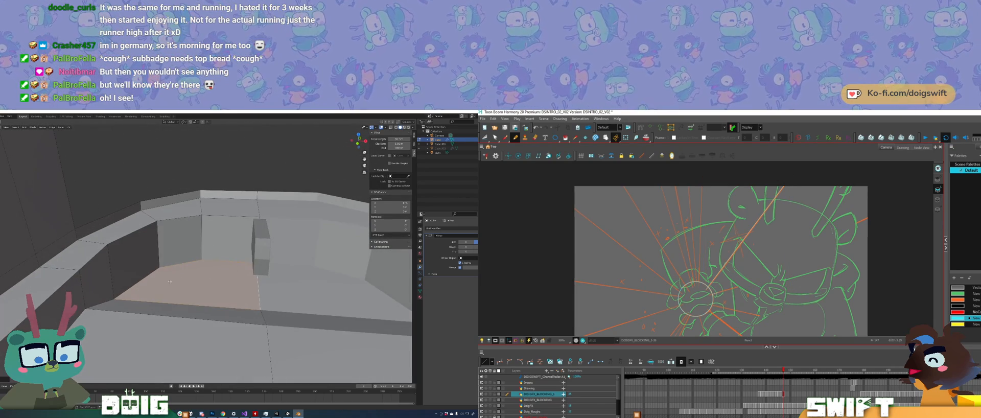
{"action": "middle_click_drag", "start_coordinate": [170, 281], "coordinate": [197, 249]}
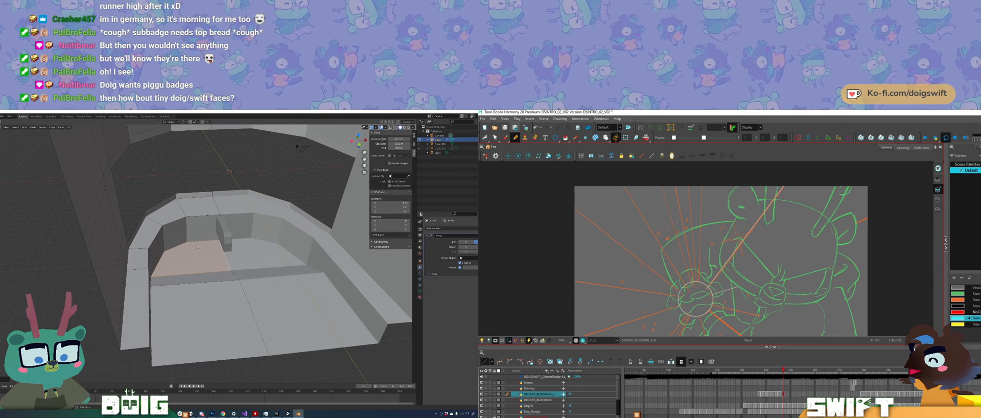
{"action": "key", "text": "v"}
{"action": "key", "text": "v"}
{"action": "key", "text": "v"}
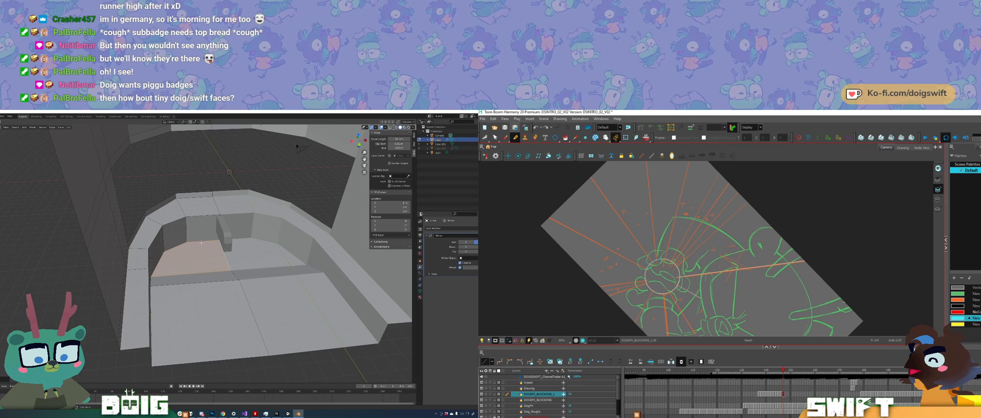
{"action": "middle_click_drag", "start_coordinate": [201, 242], "coordinate": [195, 252]}
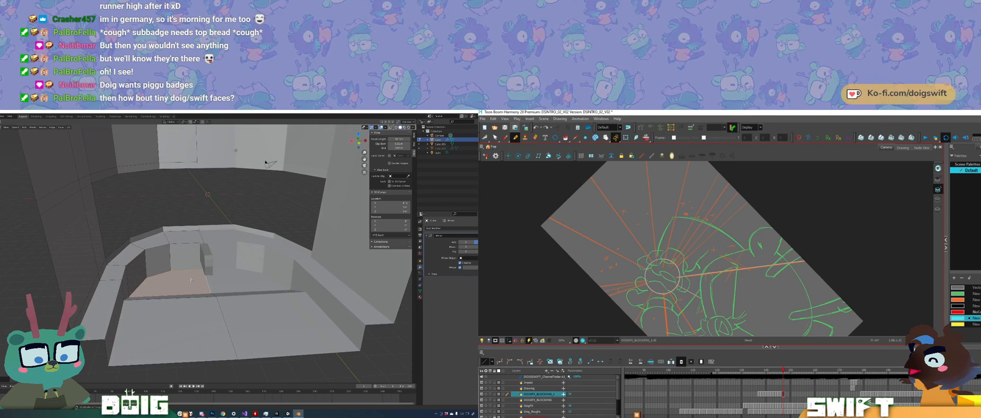
{"action": "middle_click_drag", "start_coordinate": [190, 280], "coordinate": [190, 271]}
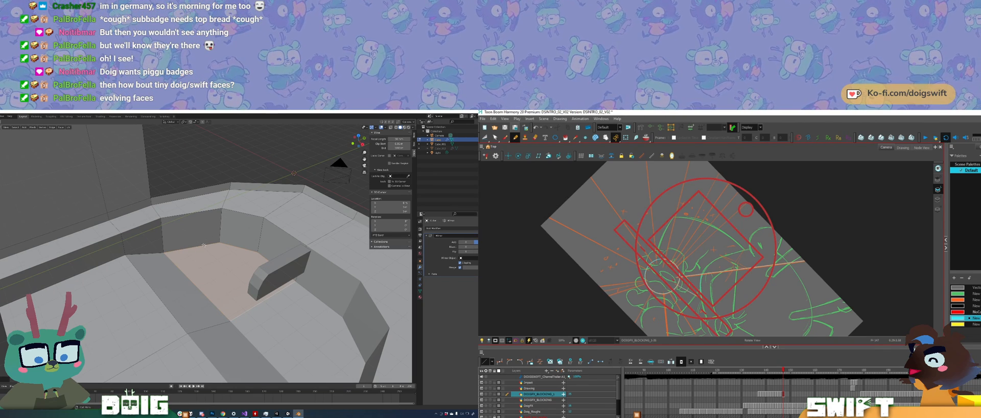
{"action": "left_click_drag", "start_coordinate": [720, 318], "coordinate": [755, 299], "text": "ctrl+alt"}
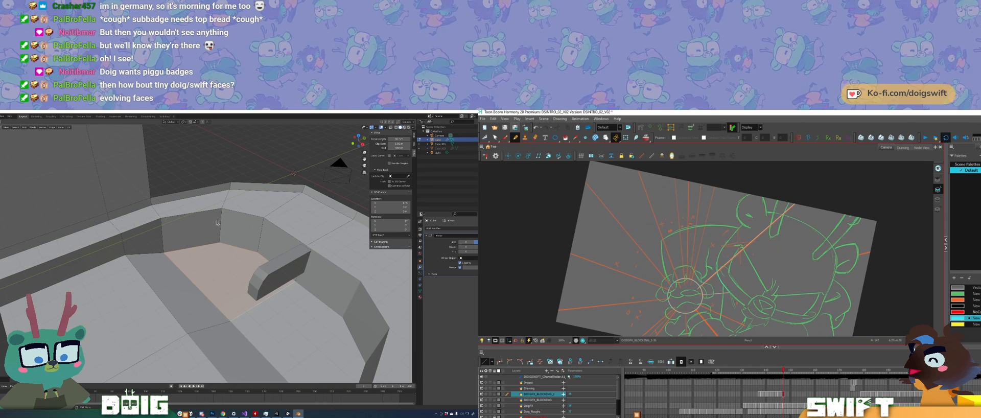
{"action": "middle_click_drag", "start_coordinate": [220, 258], "coordinate": [174, 276]}
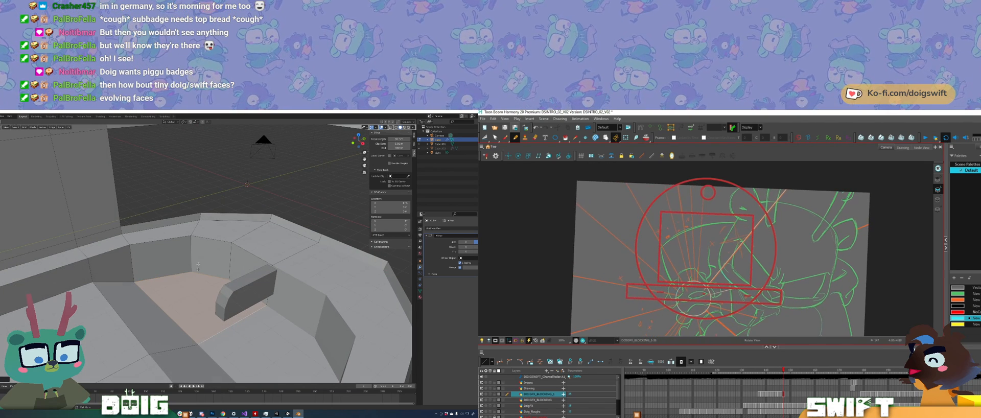
Step: Move the edge at the foot of the floor step, and check the step from the opposite side
{"action": "left_click", "coordinate": [148, 298]}
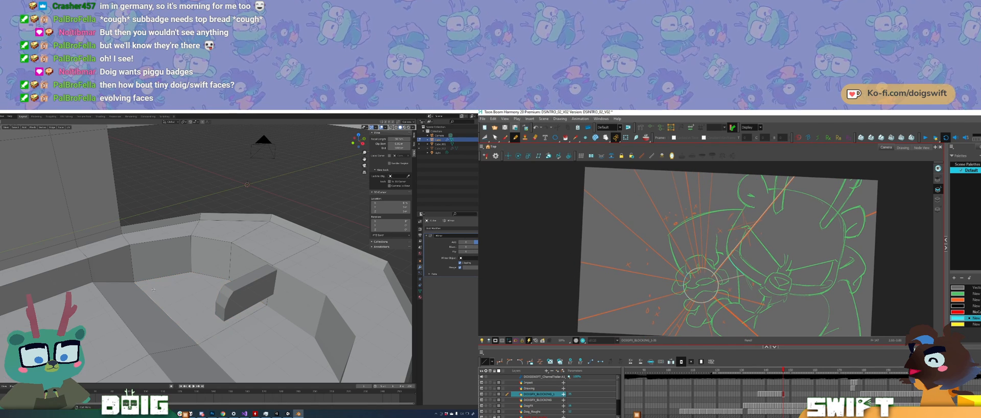
{"action": "key", "text": "g"}
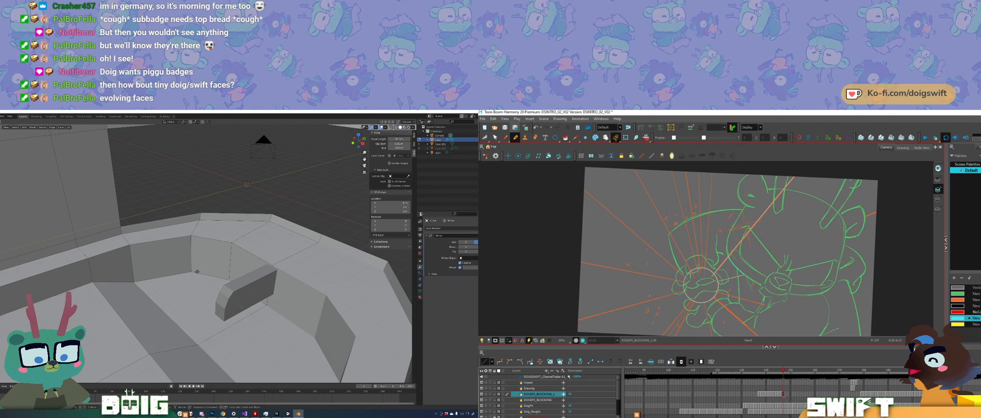
{"action": "left_click", "coordinate": [189, 275]}
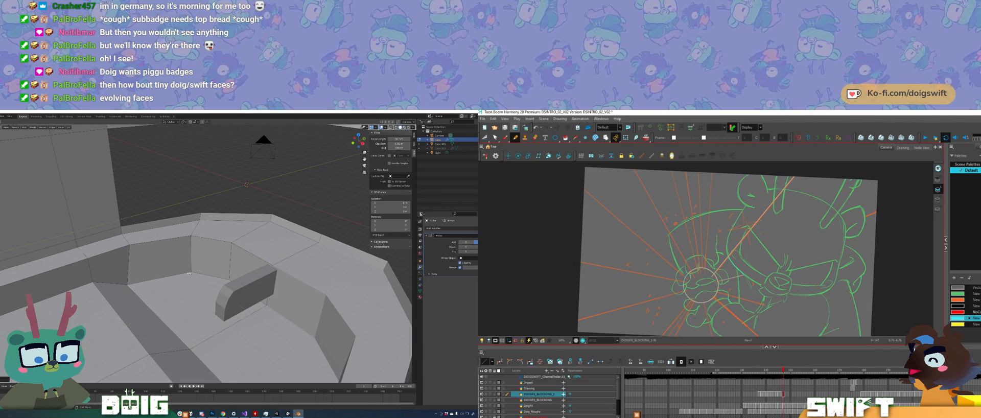
{"action": "middle_click_drag", "start_coordinate": [189, 274], "coordinate": [278, 248]}
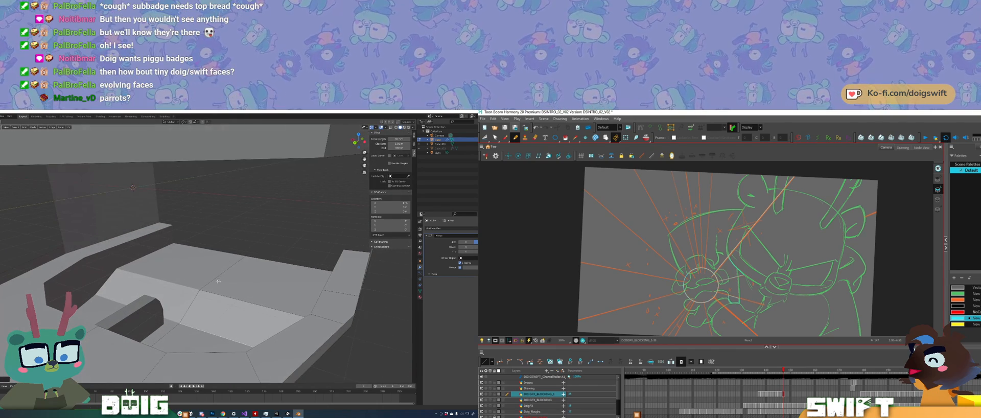
{"action": "middle_click_drag", "start_coordinate": [218, 281], "coordinate": [204, 269]}
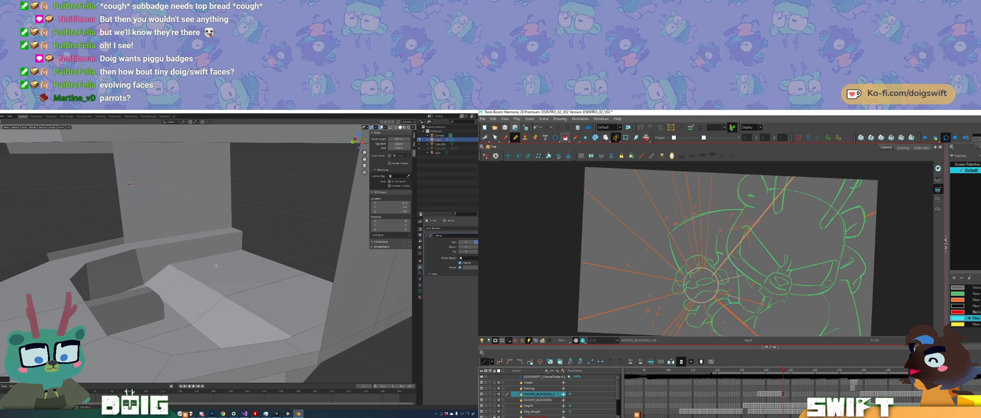
Step: Paint the small gaps beside the character's hands cyan in Harmony, and inspect the ledge's junction with the side wall in Blender
{"action": "key", "text": "alt+i"}
{"action": "mouse_move", "coordinate": [225, 274]}
{"action": "middle_mouse_down"}
{"action": "mouse_move", "coordinate": [183, 266]}
{"action": "mouse_move", "coordinate": [179, 284]}
{"action": "mouse_move", "coordinate": [159, 291]}
{"action": "mouse_move", "coordinate": [143, 275]}
{"action": "mouse_move", "coordinate": [164, 280]}
{"action": "middle_mouse_up"}
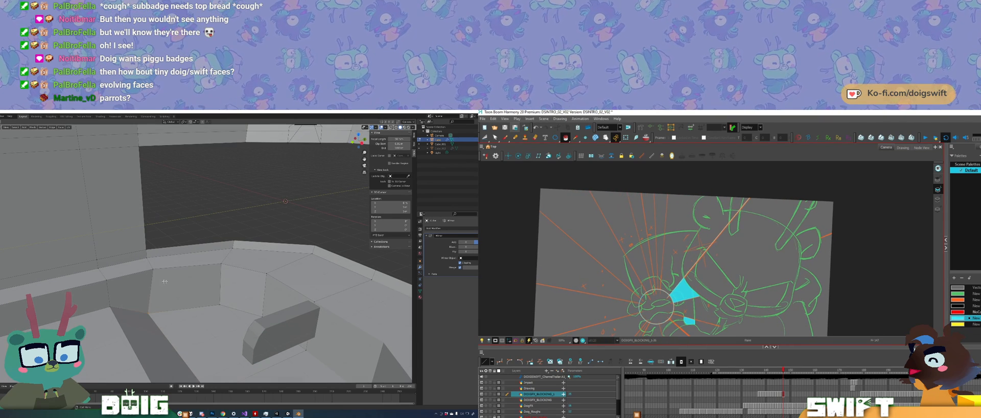
{"action": "mouse_move", "coordinate": [163, 254]}
{"action": "middle_mouse_down"}
{"action": "mouse_move", "coordinate": [212, 254]}
{"action": "mouse_move", "coordinate": [157, 266]}
{"action": "mouse_move", "coordinate": [187, 259]}
{"action": "mouse_move", "coordinate": [173, 253]}
{"action": "middle_mouse_up"}
{"action": "middle_click_drag", "start_coordinate": [146, 278], "coordinate": [175, 261]}
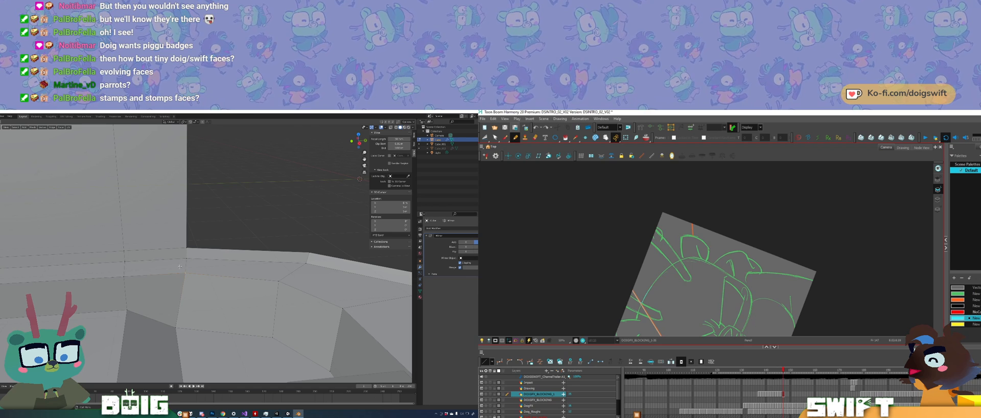
Step: Reposition the corner vertex where the ledge meets the side wall in the Blender bridge room
{"action": "key", "text": "g"}
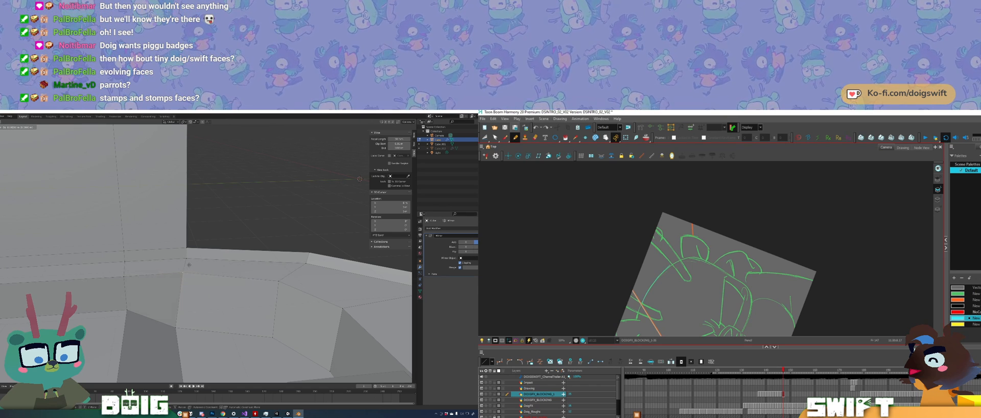
{"action": "left_click", "coordinate": [192, 263]}
{"action": "key", "text": "g"}
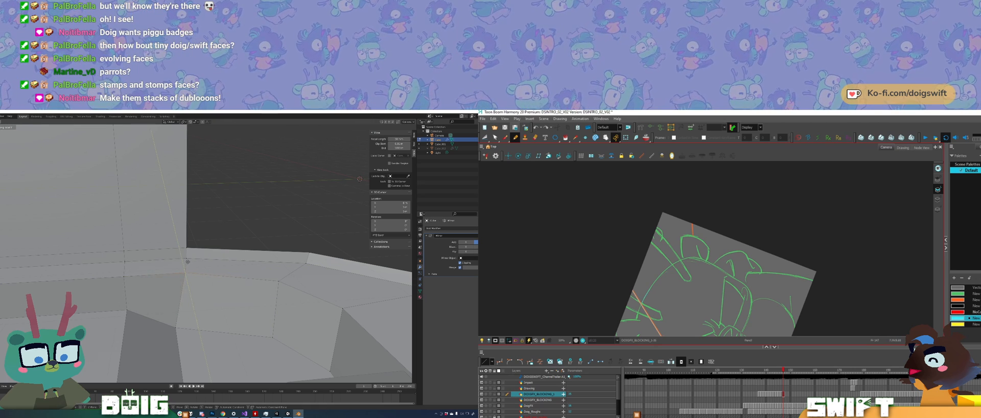
{"action": "left_click", "coordinate": [189, 261]}
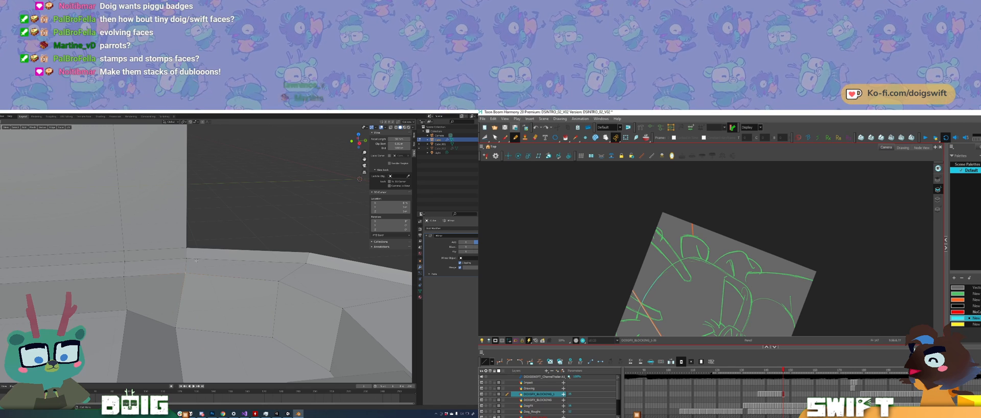
Step: Move the ledge's inner corner vertex beside the side wall along the Y axis in Blender
{"action": "middle_click_drag", "start_coordinate": [179, 298], "coordinate": [196, 276]}
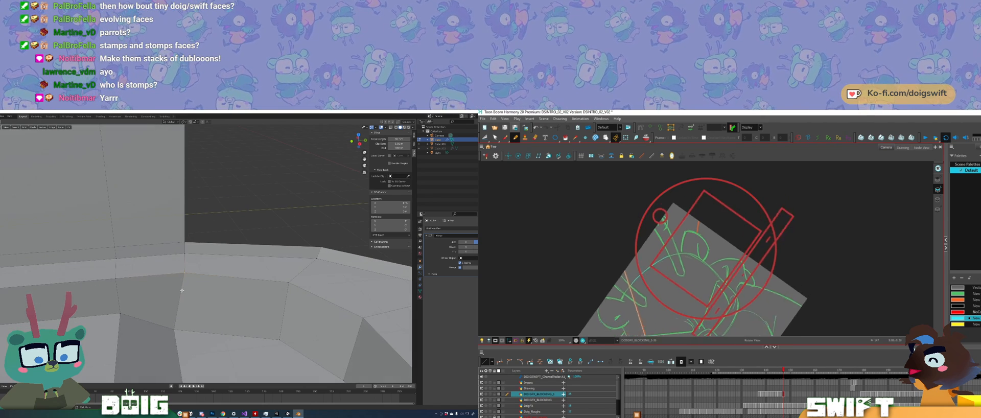
{"action": "key", "text": "g"}
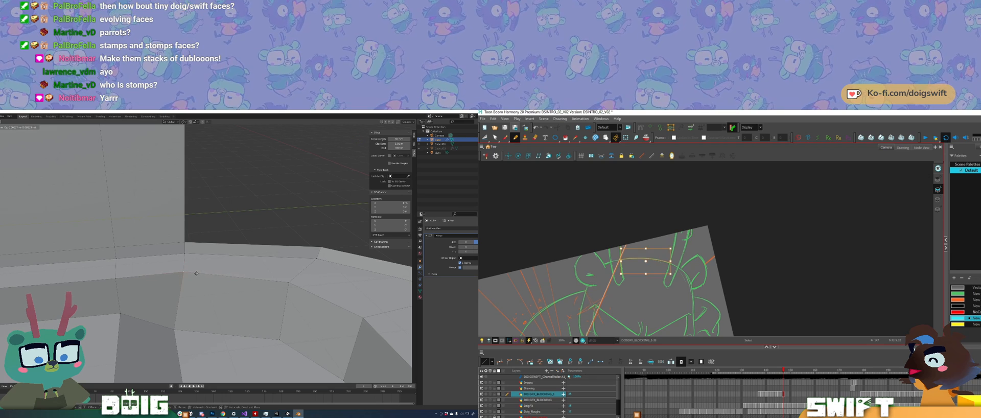
{"action": "key", "text": "y"}
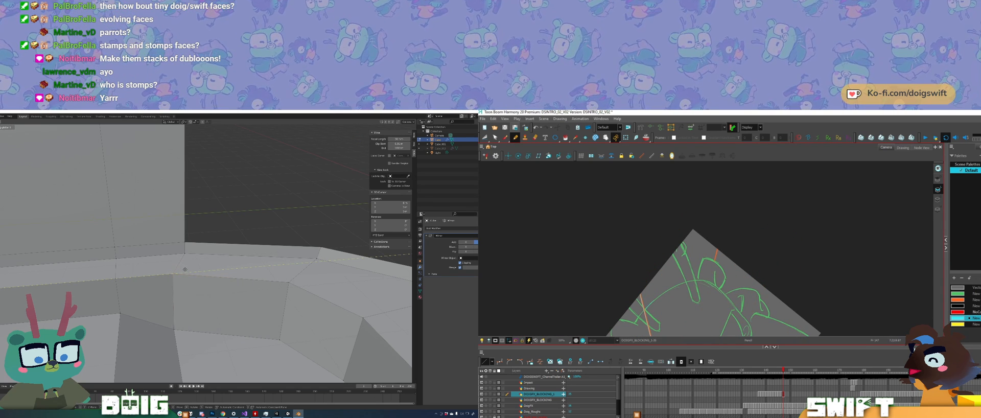
{"action": "left_click", "coordinate": [184, 268]}
{"action": "middle_click_drag", "start_coordinate": [184, 268], "coordinate": [220, 255]}
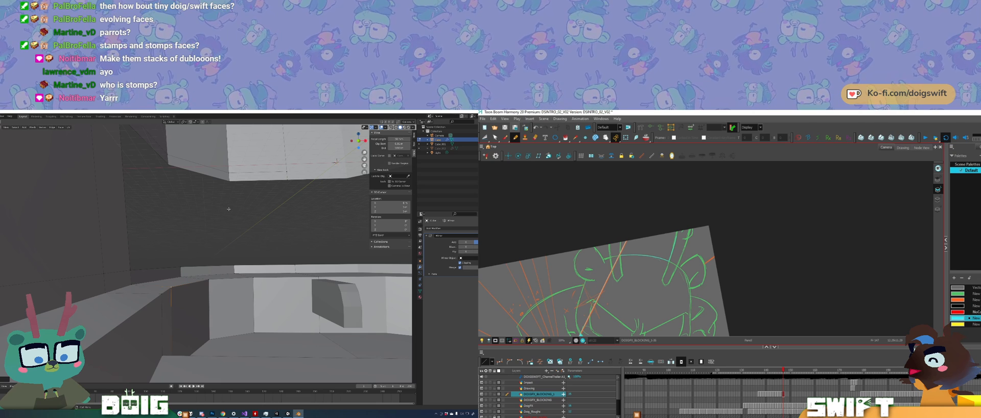
Step: Examine the ledge, floor step and overall bridge room from several angles in Blender, and select the sunken floor face
{"action": "middle_click_drag", "start_coordinate": [233, 270], "coordinate": [194, 242]}
{"action": "middle_click_drag", "start_coordinate": [216, 274], "coordinate": [228, 253]}
{"action": "key", "text": "ctrl+z"}
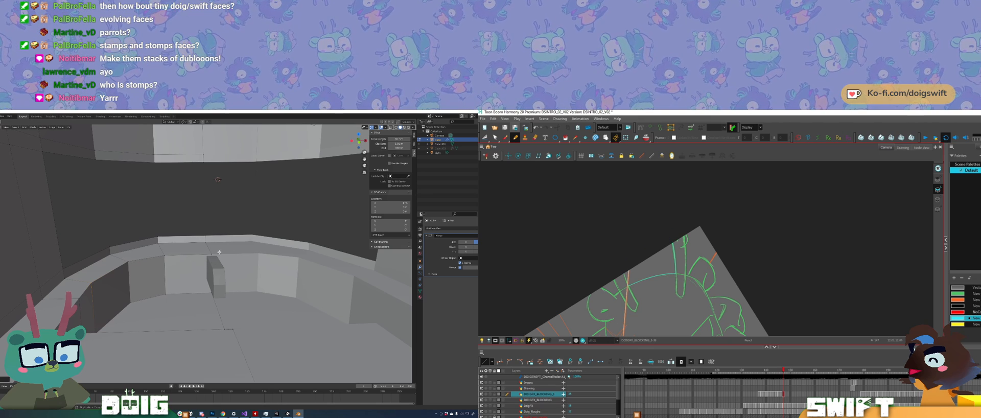
{"action": "middle_click_drag", "start_coordinate": [219, 252], "coordinate": [158, 295]}
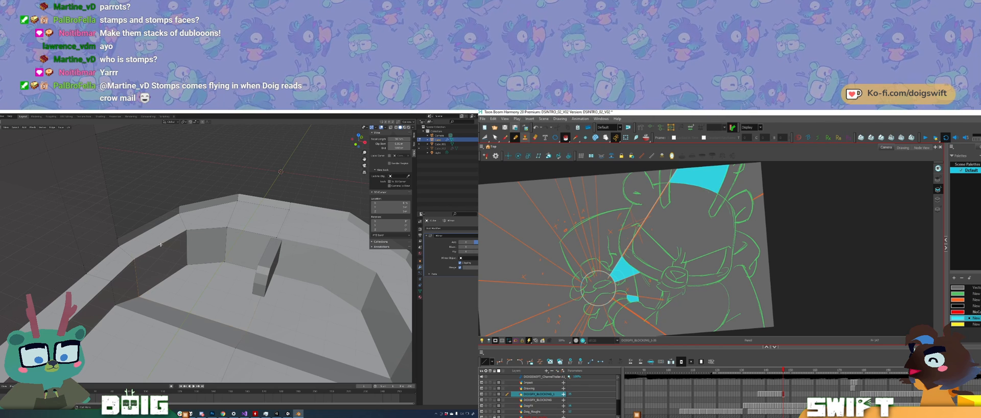
{"action": "left_click_drag", "start_coordinate": [742, 260], "coordinate": [741, 262], "text": "ctrl+alt"}
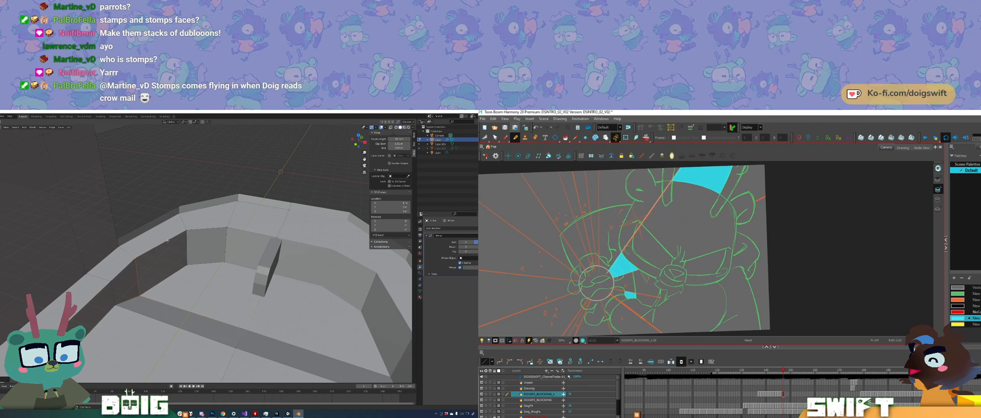
{"action": "middle_click_drag", "start_coordinate": [168, 240], "coordinate": [191, 242]}
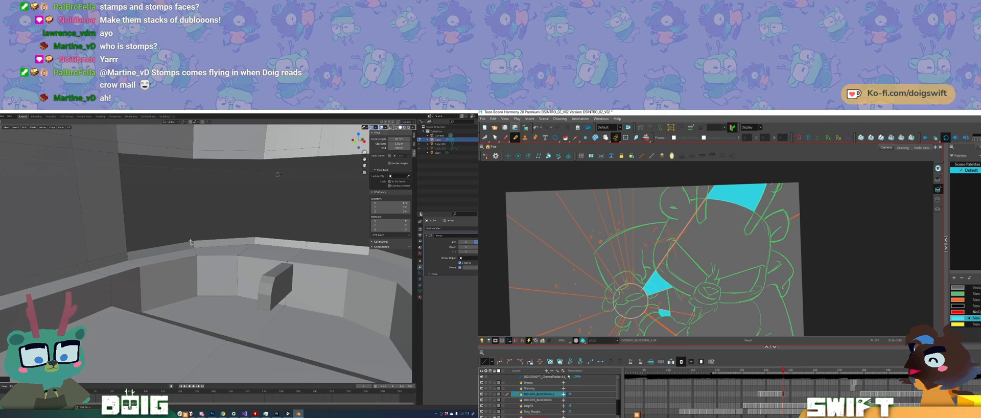
{"action": "middle_click_drag", "start_coordinate": [156, 284], "coordinate": [193, 263]}
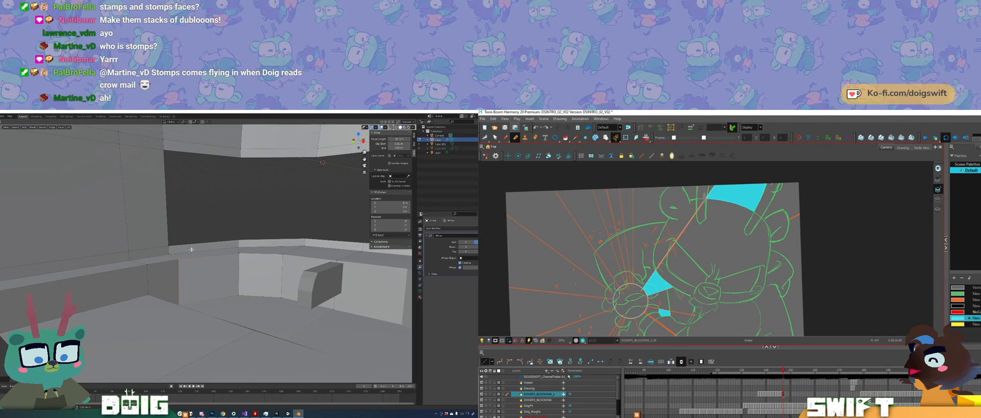
{"action": "middle_click_drag", "start_coordinate": [174, 294], "coordinate": [198, 296]}
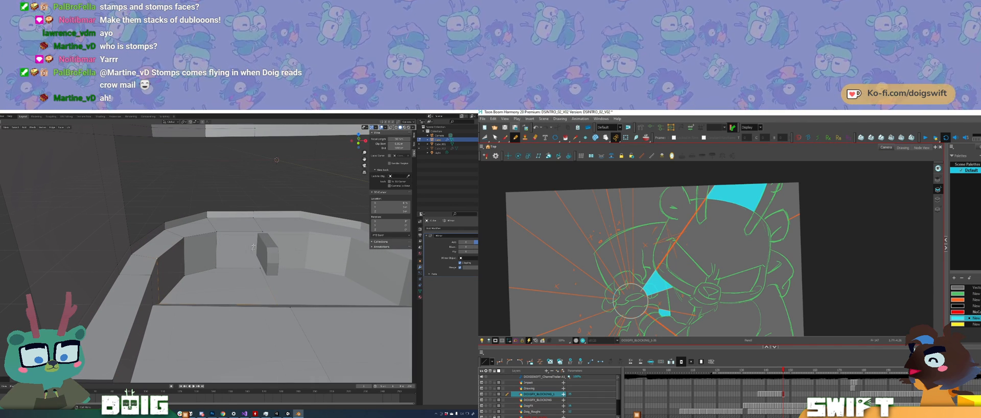
{"action": "middle_click_drag", "start_coordinate": [253, 247], "coordinate": [213, 244]}
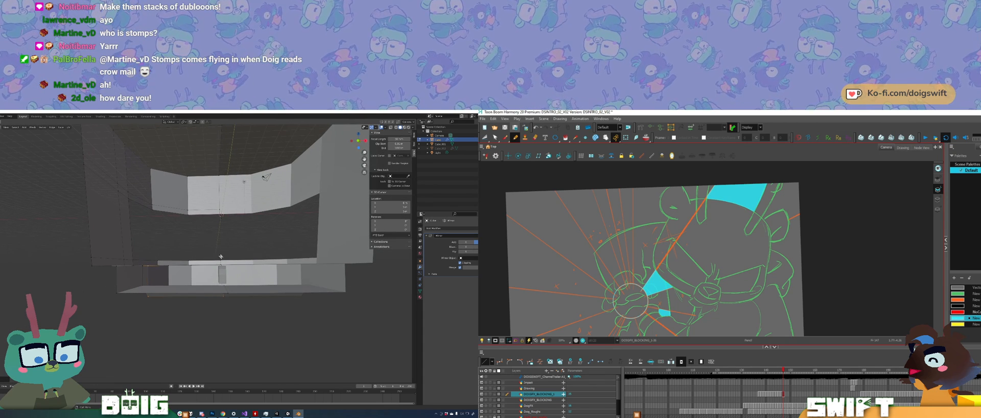
{"action": "left_click", "coordinate": [220, 274]}
{"action": "middle_click_drag", "start_coordinate": [220, 274], "coordinate": [217, 279]}
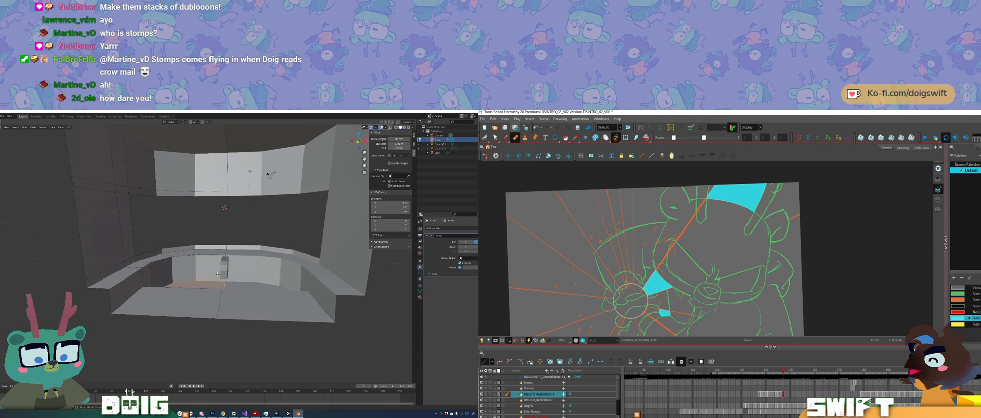
{"action": "mouse_move", "coordinate": [217, 275]}
{"action": "middle_mouse_down"}
{"action": "mouse_move", "coordinate": [221, 266]}
{"action": "mouse_move", "coordinate": [210, 269]}
{"action": "middle_mouse_up"}
Step: Draw a straight cyan ray line upward from the burst circle in Harmony
{"action": "left_click_drag", "start_coordinate": [704, 258], "coordinate": [686, 162]}
{"action": "key", "text": "ctrl+z"}
{"action": "left_click_drag", "start_coordinate": [703, 278], "coordinate": [702, 178]}
Step: Select the sunken floor, step and main floor faces in Blender, and move them together along the Z axis
{"action": "left_click", "coordinate": [190, 274]}
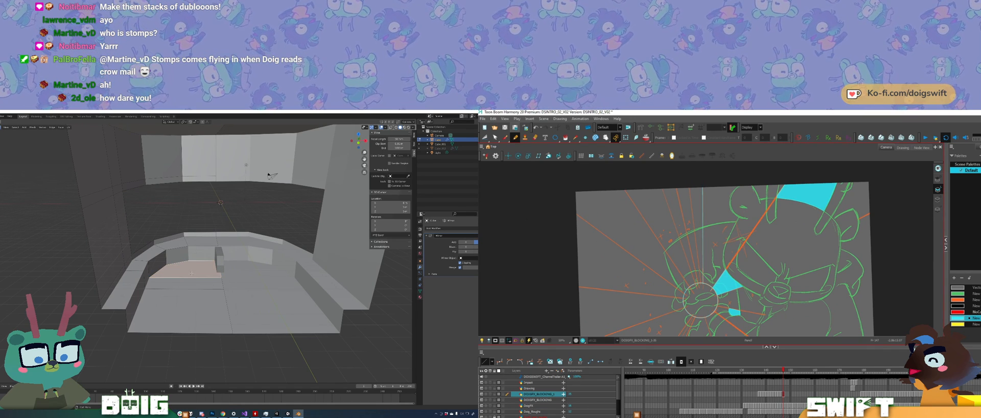
{"action": "left_click", "coordinate": [195, 283], "text": "shift"}
{"action": "left_click", "coordinate": [199, 293], "text": "shift"}
{"action": "key", "text": "g"}
{"action": "key", "text": "z"}
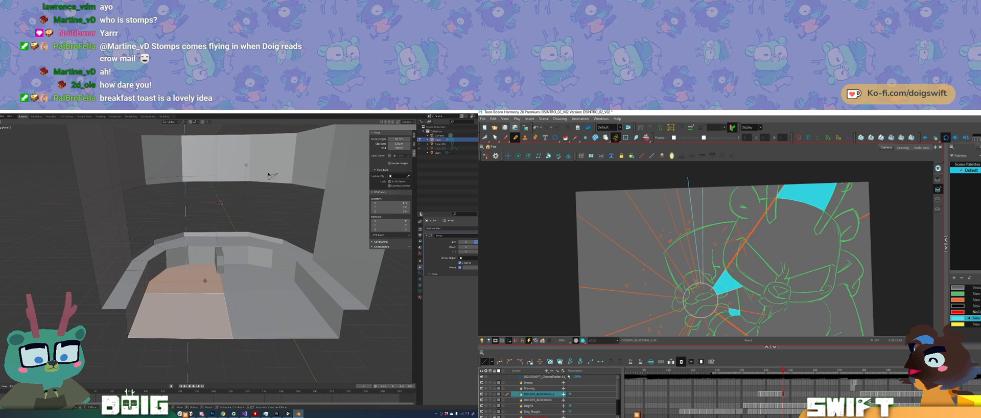
{"action": "left_click", "coordinate": [205, 281]}
{"action": "middle_click_drag", "start_coordinate": [205, 281], "coordinate": [177, 266]}
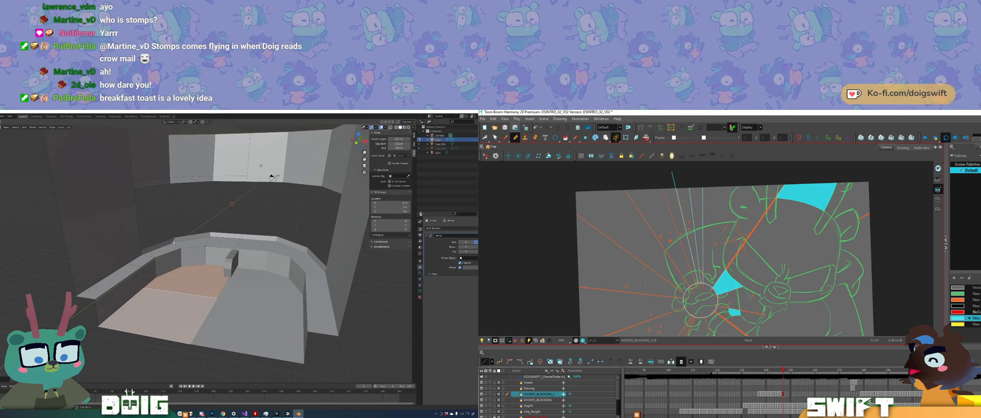
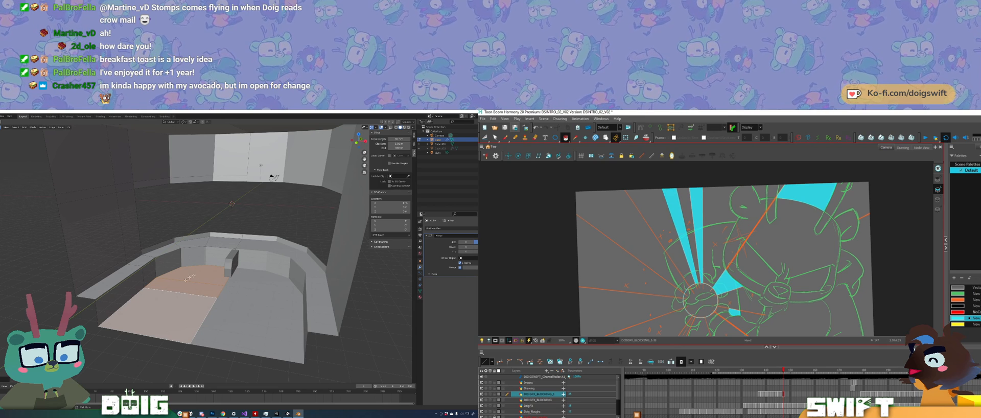
{"action": "middle_click_drag", "start_coordinate": [190, 278], "coordinate": [205, 280]}
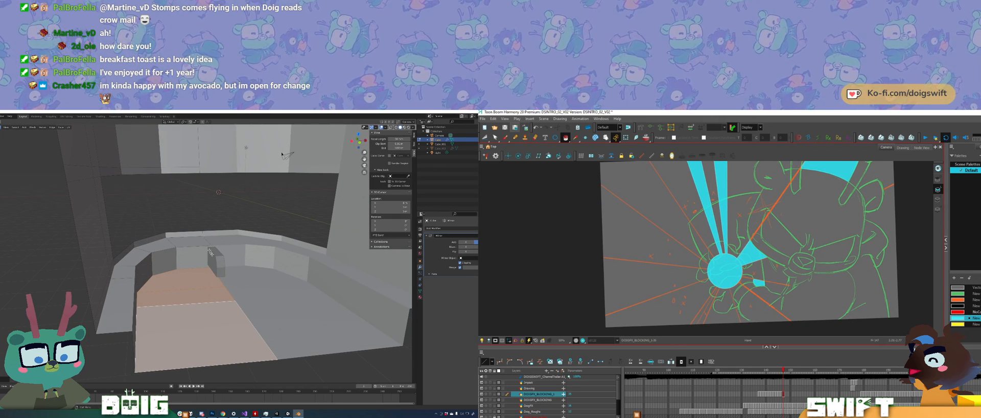
{"action": "middle_click_drag", "start_coordinate": [210, 252], "coordinate": [178, 288]}
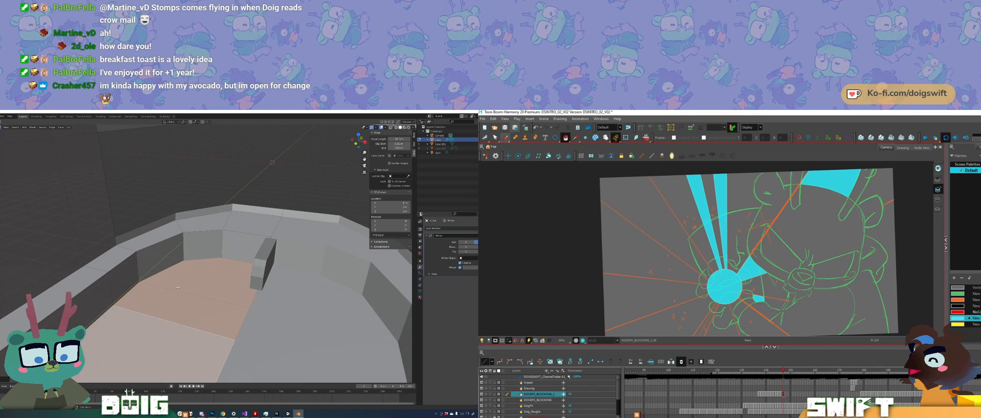
{"action": "left_click", "coordinate": [504, 138]}
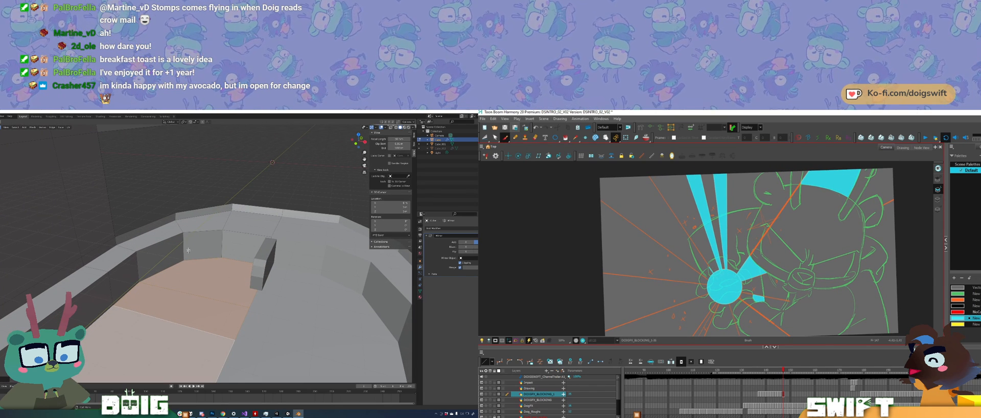
{"action": "left_click_drag", "start_coordinate": [712, 272], "coordinate": [645, 185]}
{"action": "key", "text": "ctrl+z"}
Step: Draw two straight cyan ray lines from the burst circle toward the upper left of the drawing in Harmony
{"action": "left_click", "coordinate": [516, 137]}
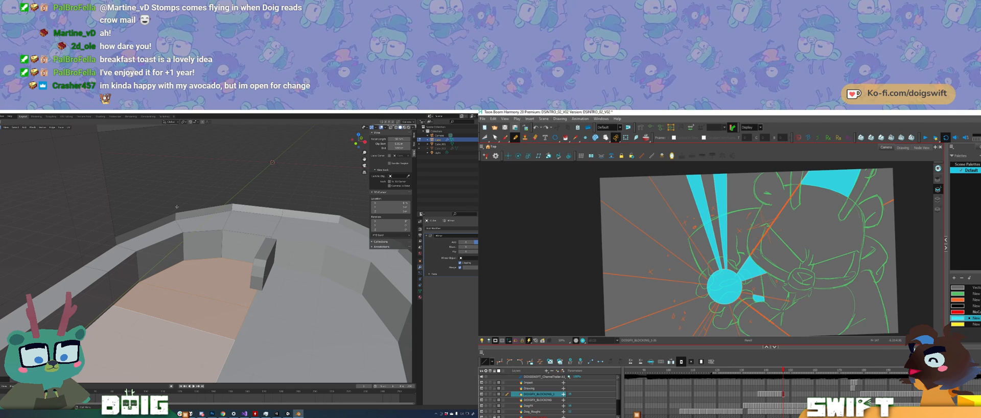
{"action": "left_click_drag", "start_coordinate": [708, 261], "coordinate": [636, 163]}
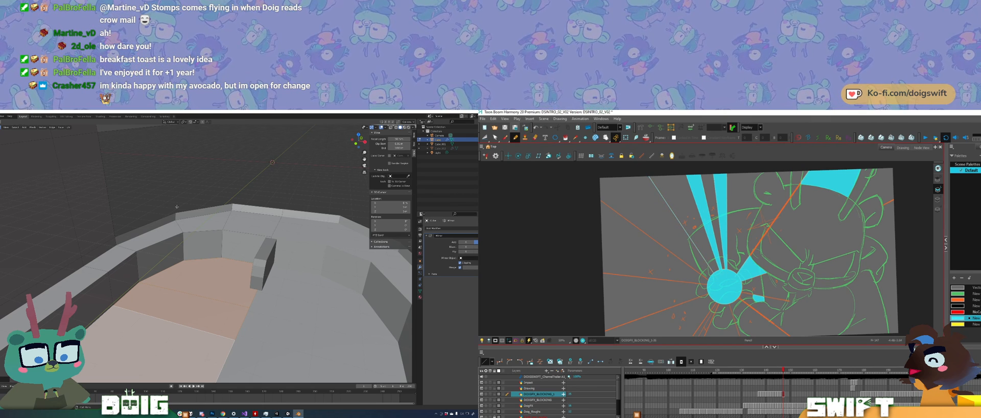
{"action": "left_click_drag", "start_coordinate": [706, 278], "coordinate": [581, 185]}
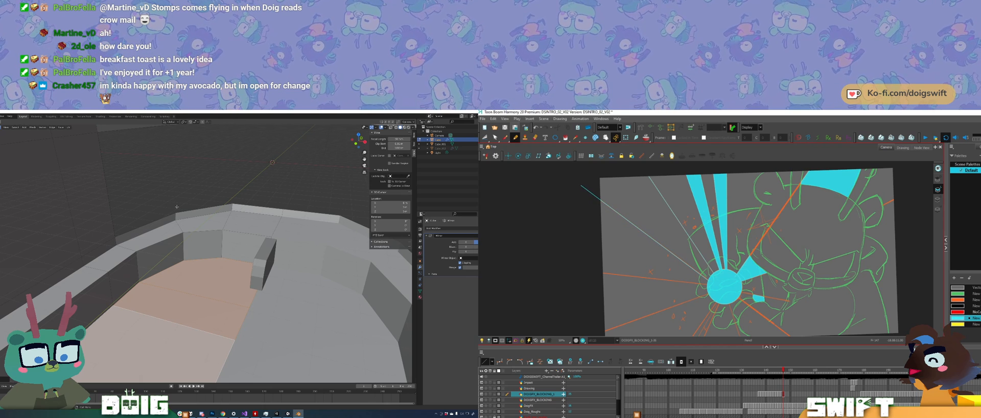
{"action": "left_click", "coordinate": [682, 262], "text": "ctrl"}
{"action": "left_click_drag", "start_coordinate": [710, 180], "coordinate": [711, 182]}
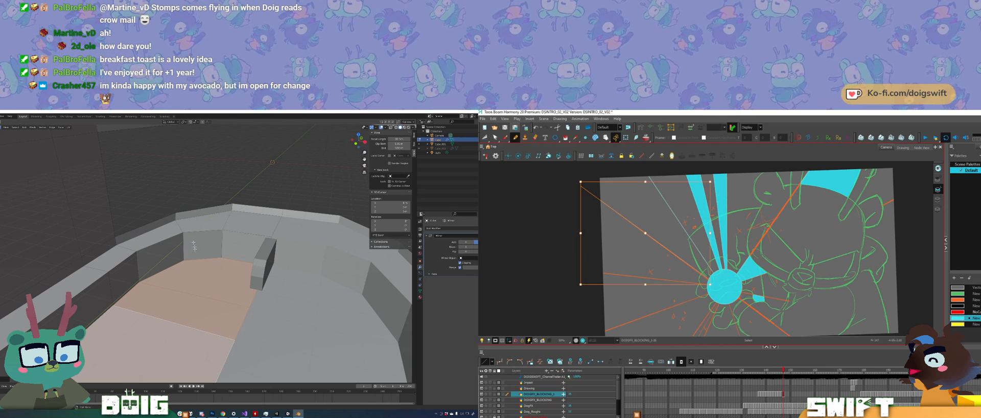
Step: Select the inner vertical edge of the window pillar above the ledge in Blender and move it along the X axis
{"action": "middle_click_drag", "start_coordinate": [194, 247], "coordinate": [213, 253]}
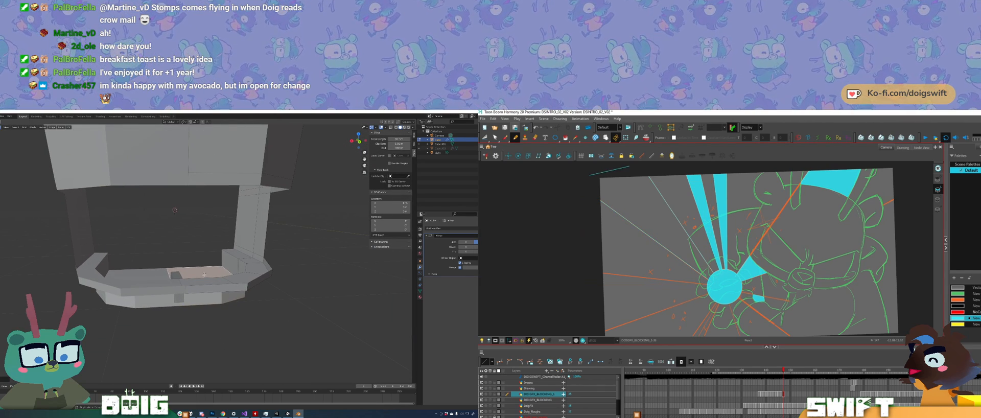
{"action": "left_click", "coordinate": [226, 253]}
{"action": "key", "text": "2"}
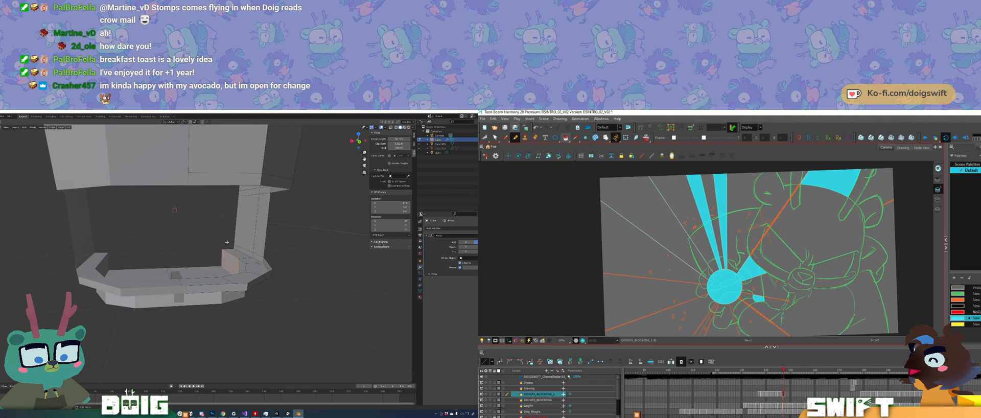
{"action": "left_click", "coordinate": [224, 252]}
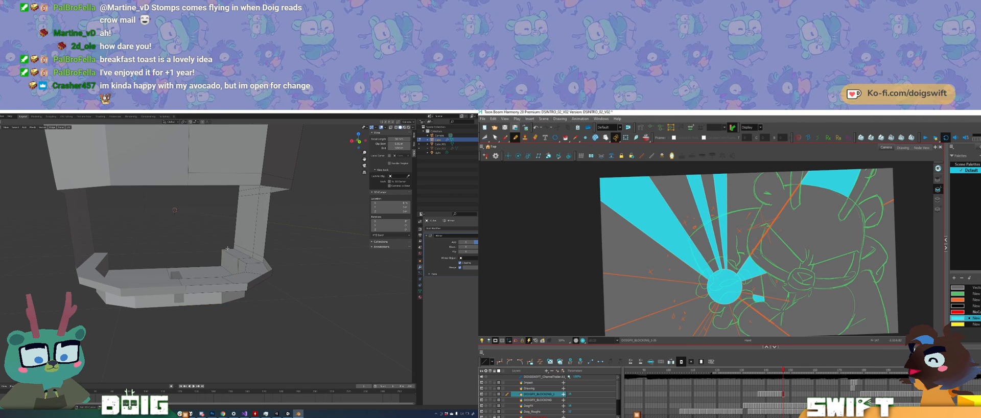
{"action": "left_click", "coordinate": [236, 206], "text": "shift"}
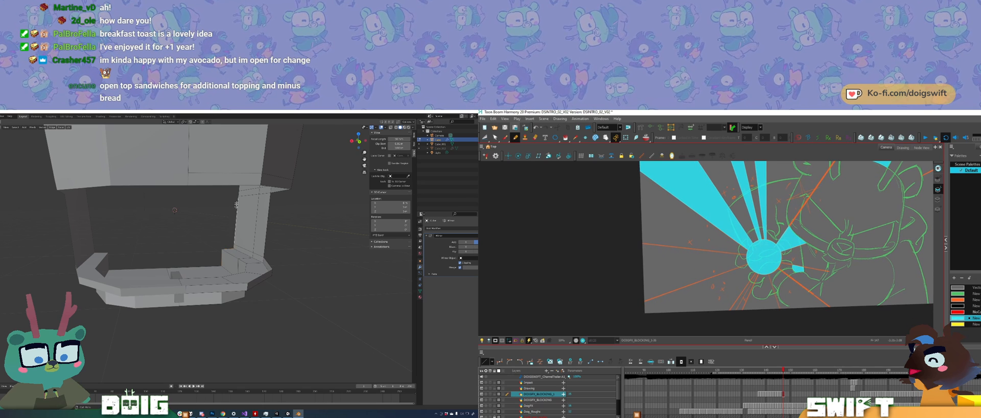
{"action": "scroll", "coordinate": [236, 204], "scroll_direction": "down", "scroll_amount": 3}
{"action": "middle_click_drag", "start_coordinate": [236, 205], "coordinate": [237, 229]}
{"action": "scroll", "coordinate": [232, 235], "scroll_direction": "up", "scroll_amount": 3}
{"action": "key", "text": "ctrl+z"}
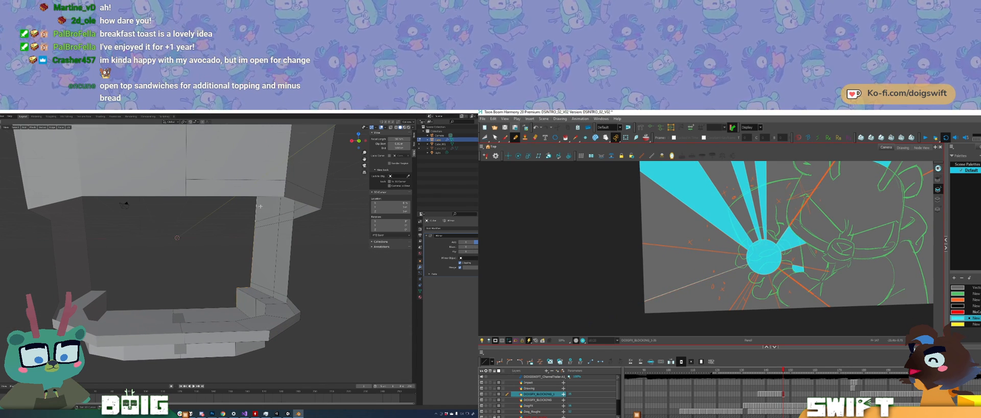
{"action": "middle_click_drag", "start_coordinate": [204, 258], "coordinate": [257, 268]}
{"action": "key", "text": "g"}
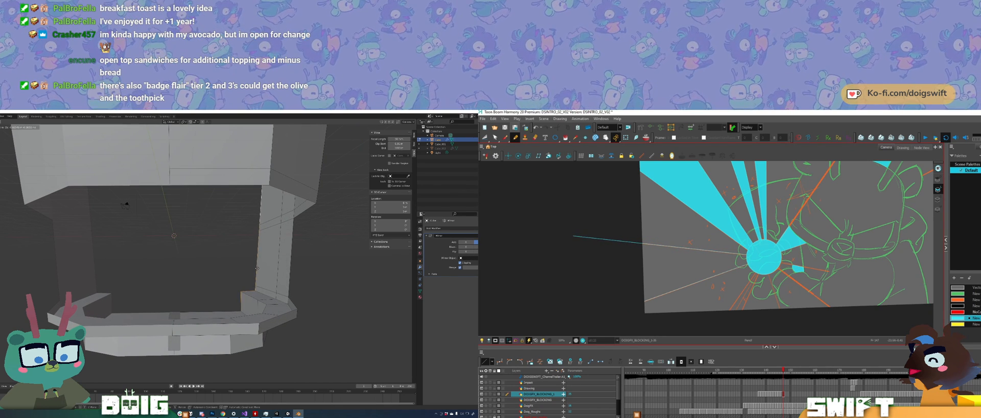
{"action": "key", "text": "x"}
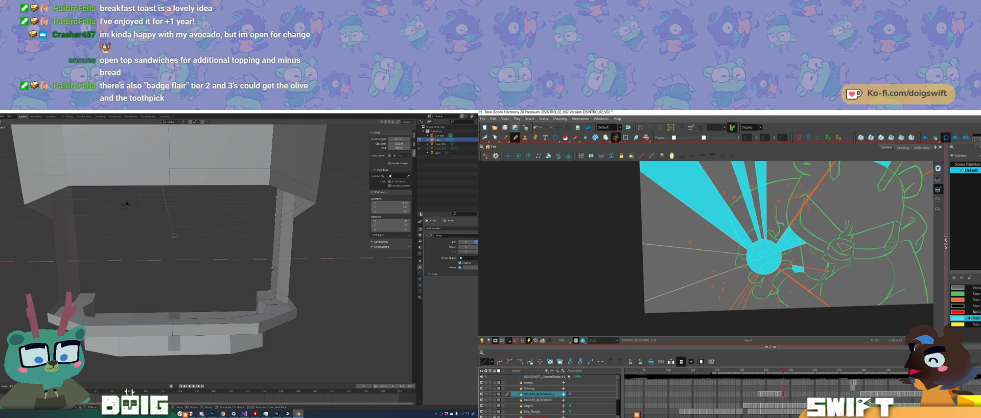
{"action": "left_click", "coordinate": [272, 268]}
Step: Adjust the position of the selected window pillar edge where it meets the ledge
{"action": "middle_click_drag", "start_coordinate": [262, 265], "coordinate": [244, 291]}
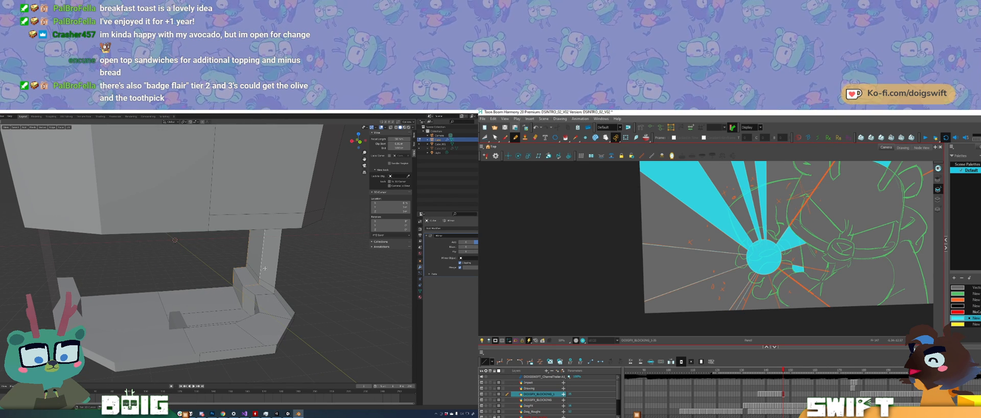
{"action": "key", "text": "g"}
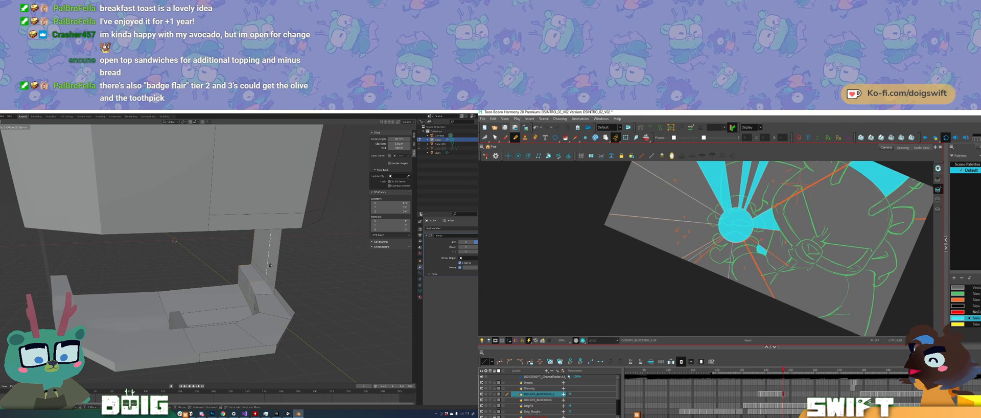
{"action": "left_click", "coordinate": [269, 265]}
{"action": "middle_click_drag", "start_coordinate": [268, 265], "coordinate": [220, 254]}
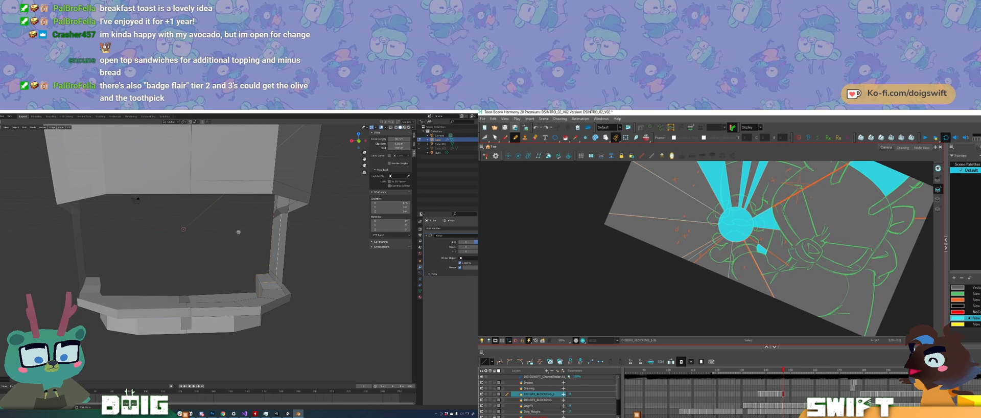
Step: Draw a straight ray line outward from the lower side of the burst circle in Harmony
{"action": "left_click_drag", "start_coordinate": [749, 251], "coordinate": [784, 307]}
Step: Select the main floor face of the bridge room in Blender and move it along the Z axis
{"action": "middle_click_drag", "start_coordinate": [213, 282], "coordinate": [239, 267]}
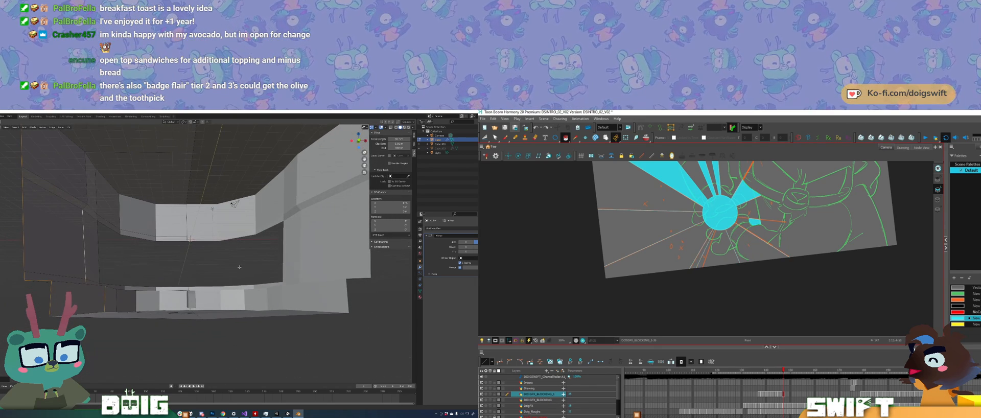
{"action": "key", "text": "f"}
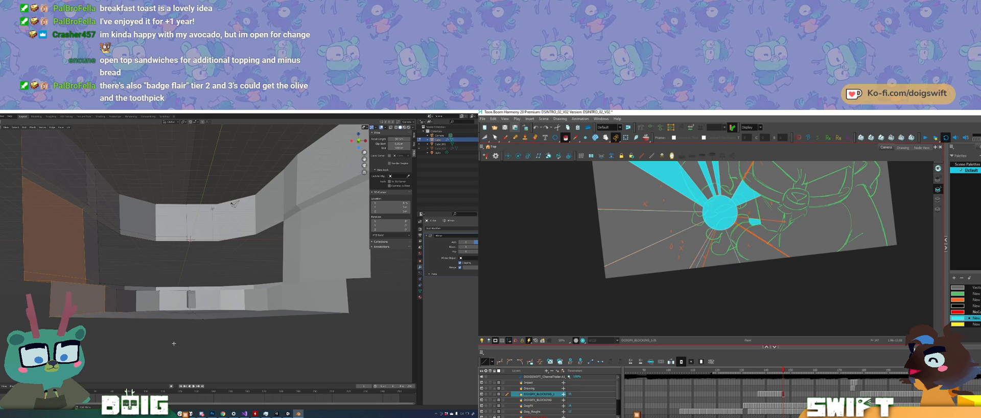
{"action": "left_click", "coordinate": [174, 342]}
{"action": "mouse_move", "coordinate": [173, 295]}
{"action": "left_mouse_down"}
{"action": "mouse_move", "coordinate": [77, 305]}
{"action": "mouse_move", "coordinate": [112, 375]}
{"action": "mouse_move", "coordinate": [316, 368]}
{"action": "mouse_move", "coordinate": [350, 289]}
{"action": "mouse_move", "coordinate": [328, 288]}
{"action": "left_mouse_up"}
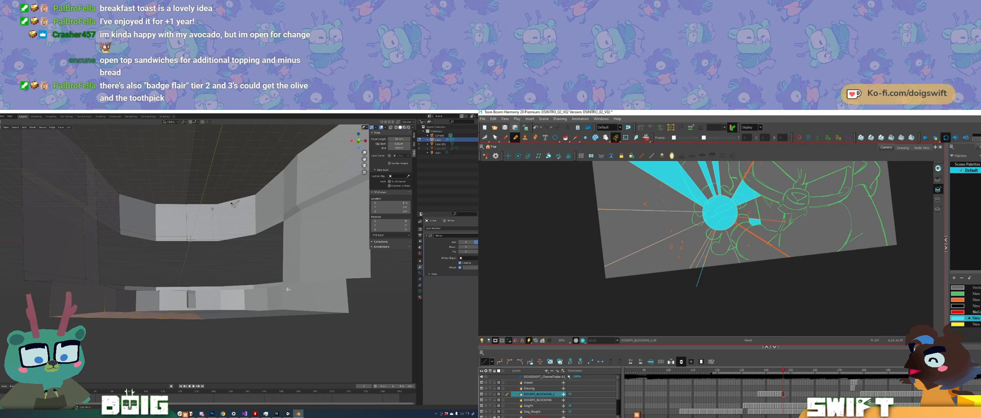
{"action": "key", "text": "g"}
{"action": "key", "text": "z"}
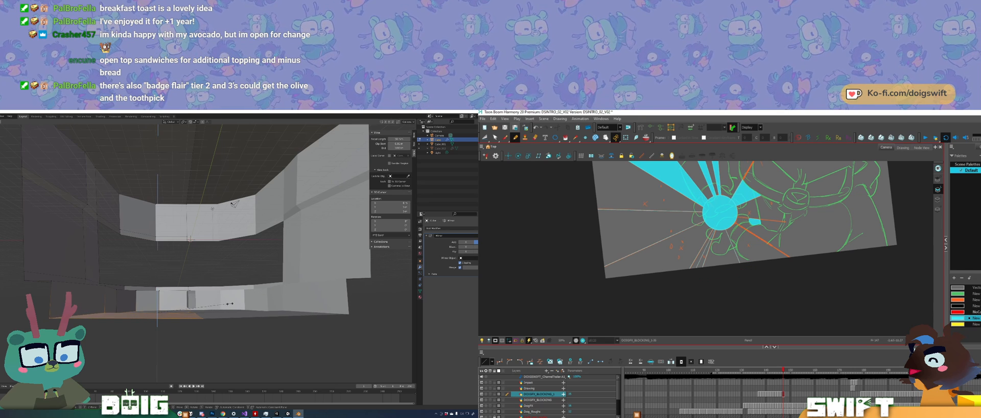
{"action": "left_click", "coordinate": [158, 305]}
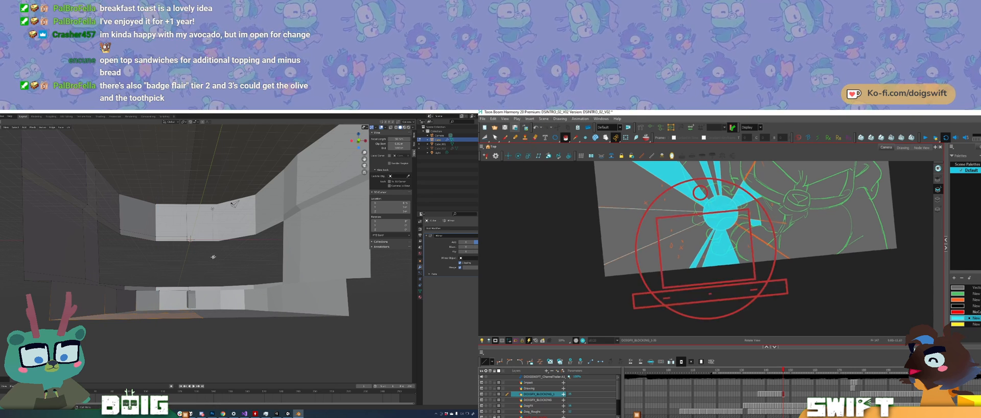
Step: Examine the bridge room's interior, ledge and window opening in Blender's object mode, and return the room to edit mode
{"action": "middle_click_drag", "start_coordinate": [198, 253], "coordinate": [185, 277]}
{"action": "key", "text": "Tab"}
{"action": "key", "text": "Tab"}
{"action": "key", "text": "Tab"}
{"action": "key", "text": "Tab"}
{"action": "key", "text": "Tab"}
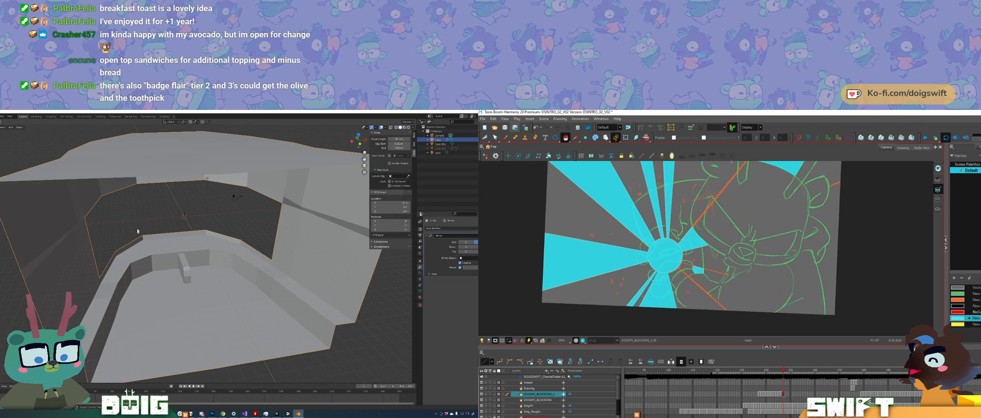
{"action": "middle_click_drag", "start_coordinate": [152, 280], "coordinate": [196, 226]}
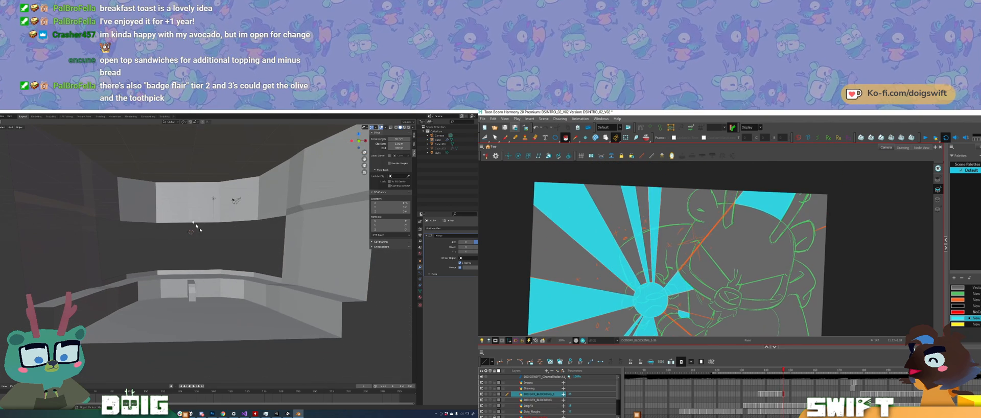
{"action": "middle_click_drag", "start_coordinate": [202, 294], "coordinate": [218, 270]}
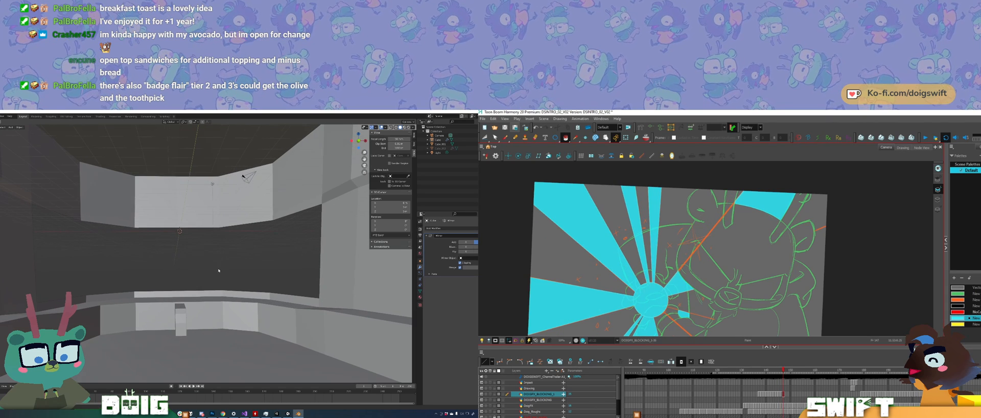
{"action": "left_click", "coordinate": [190, 223]}
{"action": "key", "text": "Tab"}
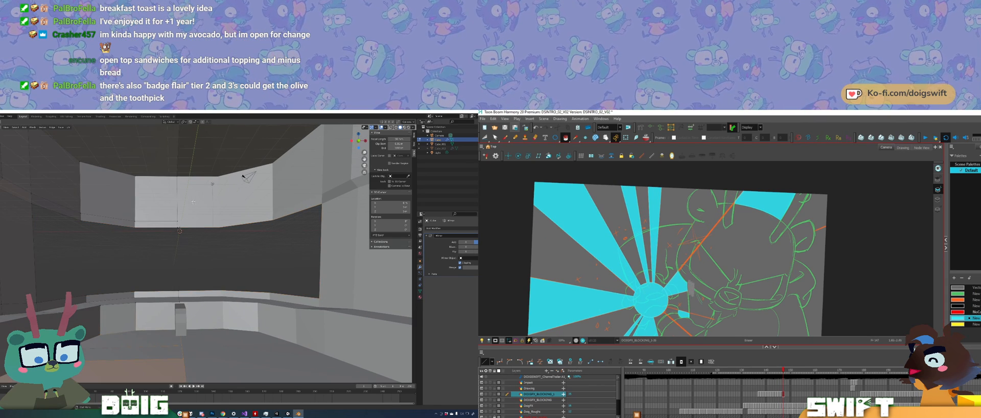
Step: Move the selected side wall geometry beside the window opening along the X axis in Blender
{"action": "scroll", "coordinate": [190, 235], "scroll_direction": "down", "scroll_amount": 4}
{"action": "middle_click_drag", "start_coordinate": [190, 238], "coordinate": [198, 255]}
{"action": "scroll", "coordinate": [167, 249], "scroll_direction": "up", "scroll_amount": 2}
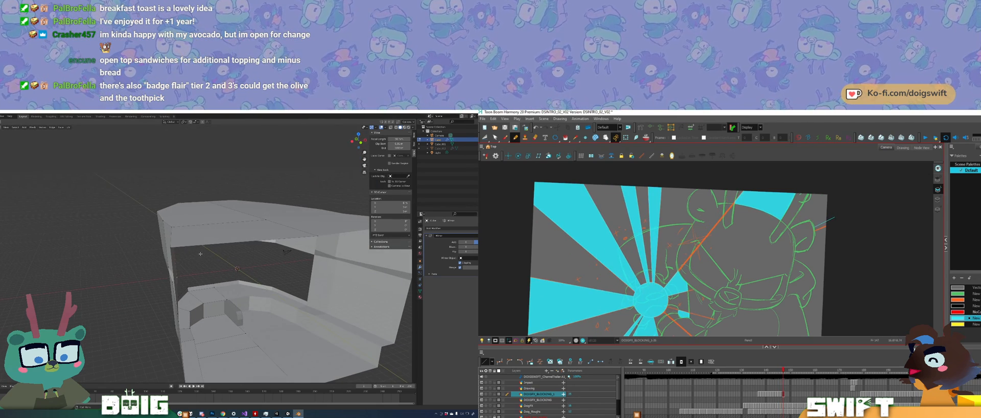
{"action": "key", "text": "g"}
{"action": "key", "text": "x"}
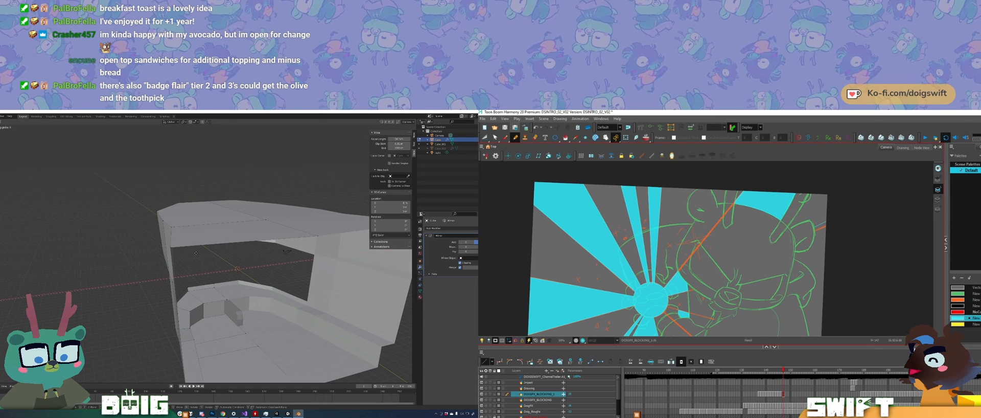
{"action": "left_click", "coordinate": [197, 253]}
{"action": "middle_click_drag", "start_coordinate": [196, 253], "coordinate": [196, 256]}
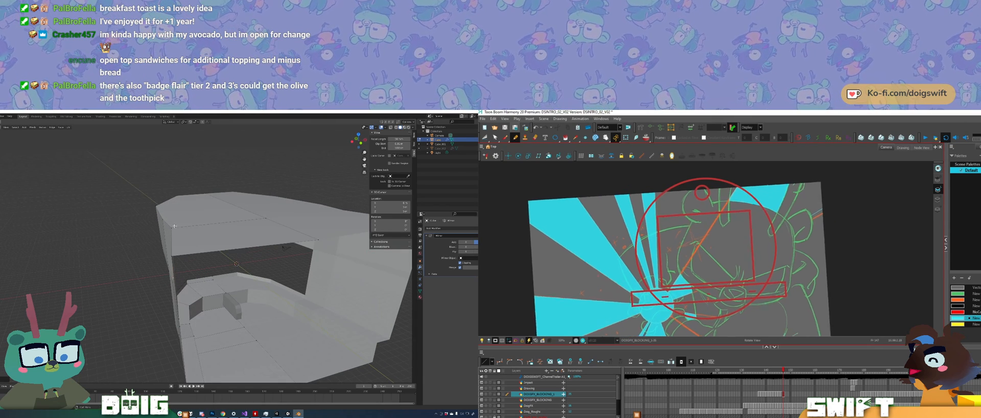
Step: Select the corner vertex above the window opening beside the side wall and move it along the Y axis
{"action": "left_click", "coordinate": [175, 225]}
{"action": "key", "text": "g"}
{"action": "key", "text": "y"}
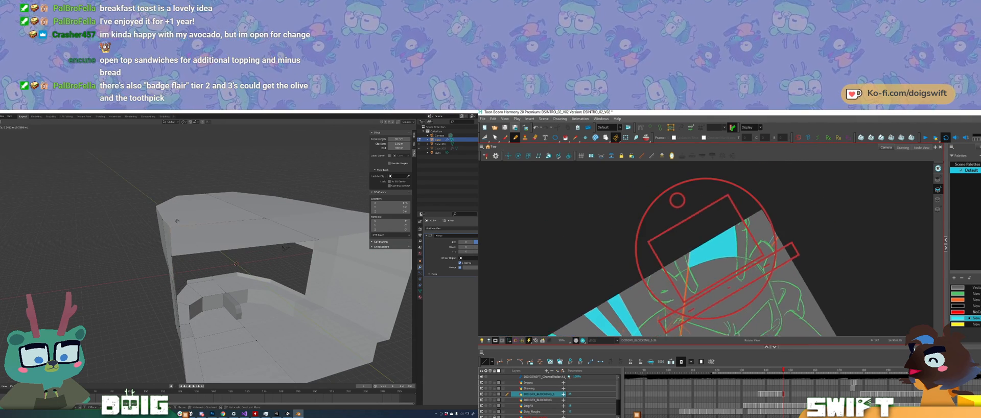
{"action": "key", "text": "y"}
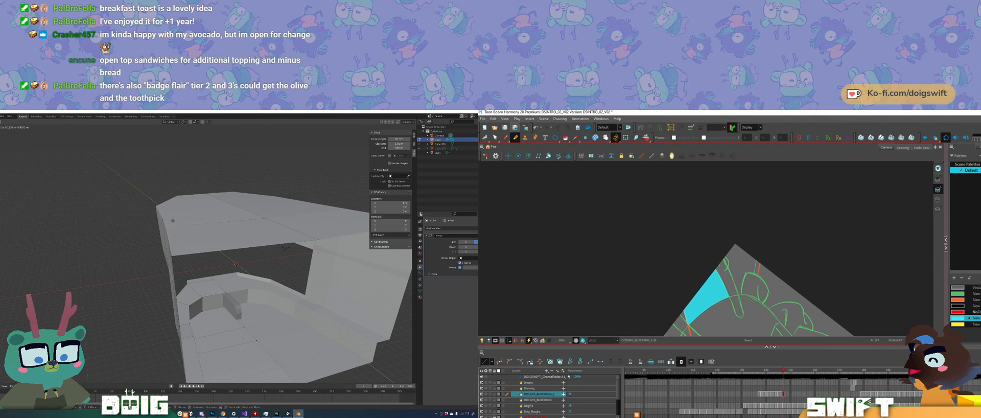
{"action": "key", "text": "comma"}
{"action": "left_click", "coordinate": [174, 222]}
{"action": "key", "text": "period"}
{"action": "mouse_move", "coordinate": [174, 222]}
{"action": "middle_mouse_down"}
{"action": "mouse_move", "coordinate": [225, 217]}
{"action": "mouse_move", "coordinate": [199, 225]}
{"action": "middle_mouse_up"}
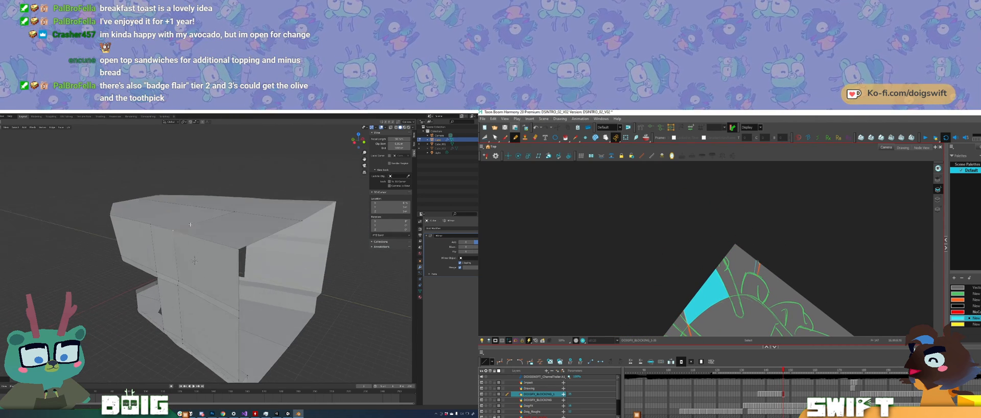
Step: Select the narrow strip face along the side wall's lower edge and move it along the Z axis
{"action": "mouse_move", "coordinate": [196, 258]}
{"action": "middle_mouse_down"}
{"action": "mouse_move", "coordinate": [177, 217]}
{"action": "mouse_move", "coordinate": [174, 293]}
{"action": "mouse_move", "coordinate": [204, 297]}
{"action": "middle_mouse_up"}
{"action": "key", "text": "comma"}
{"action": "key", "text": "period"}
{"action": "mouse_move", "coordinate": [182, 281]}
{"action": "right_mouse_down", "text": "ctrl"}
{"action": "mouse_move", "coordinate": [164, 316]}
{"action": "mouse_move", "coordinate": [283, 312]}
{"action": "mouse_move", "coordinate": [227, 282]}
{"action": "right_mouse_up", "text": "ctrl"}
{"action": "middle_click_drag", "start_coordinate": [226, 282], "coordinate": [193, 287]}
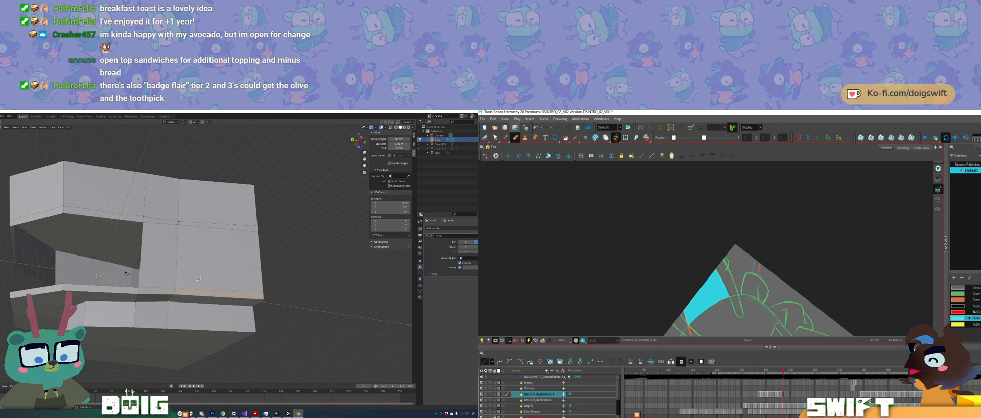
{"action": "key", "text": "g"}
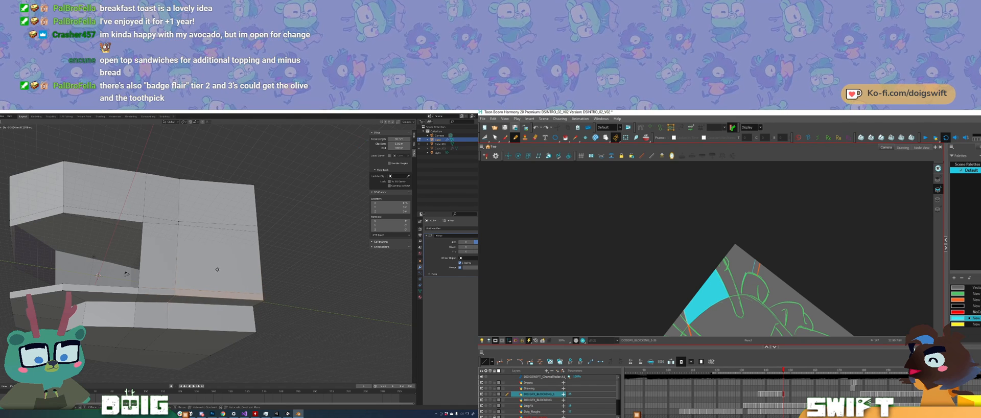
{"action": "key", "text": "z"}
{"action": "left_click", "coordinate": [218, 270]}
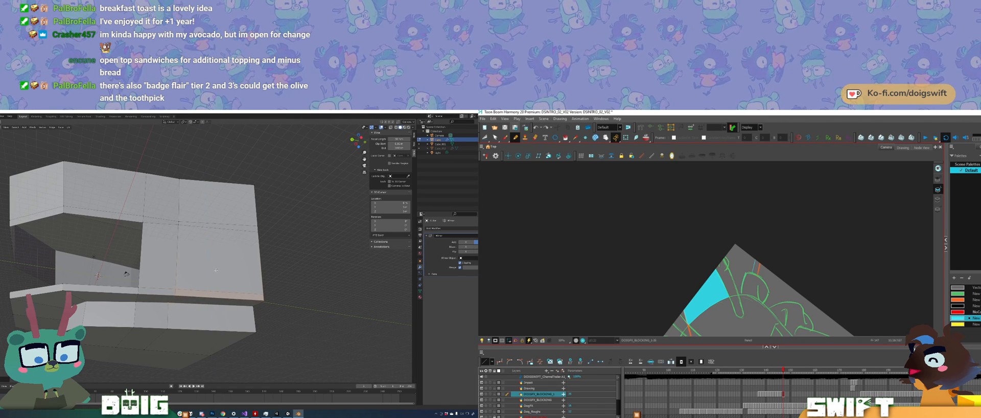
Step: Reposition the selected strip face on the side wall's lower edge in Blender and inspect the wall from both sides
{"action": "middle_click_drag", "start_coordinate": [218, 270], "coordinate": [210, 278]}
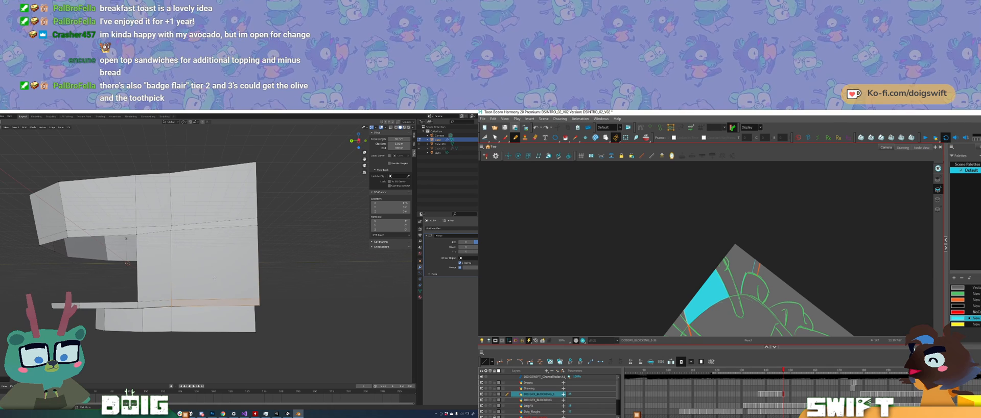
{"action": "key", "text": "g"}
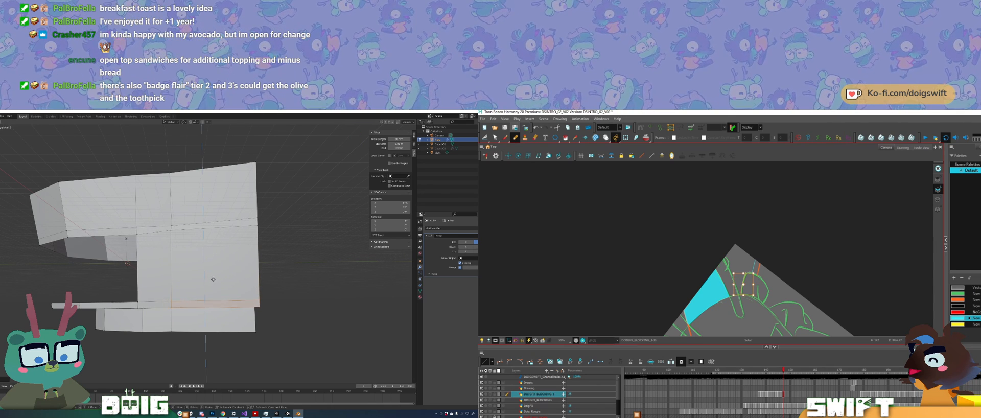
{"action": "left_click", "coordinate": [213, 278]}
{"action": "middle_click_drag", "start_coordinate": [204, 238], "coordinate": [178, 254]}
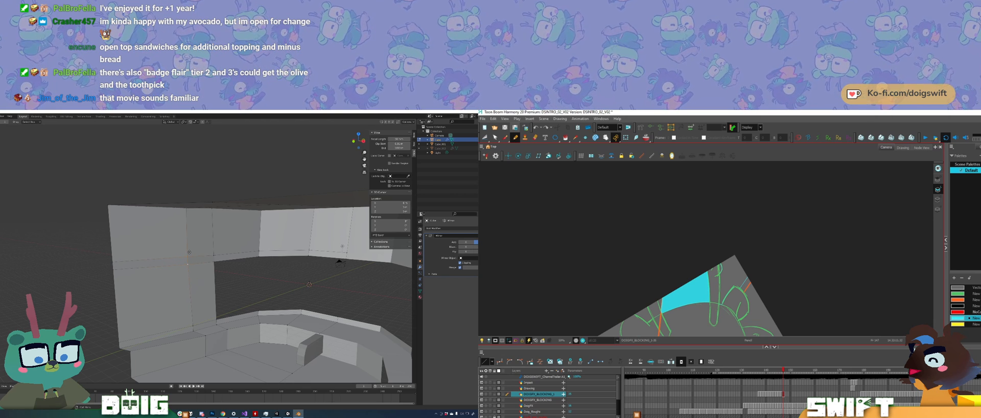
{"action": "middle_click_drag", "start_coordinate": [220, 259], "coordinate": [165, 258]}
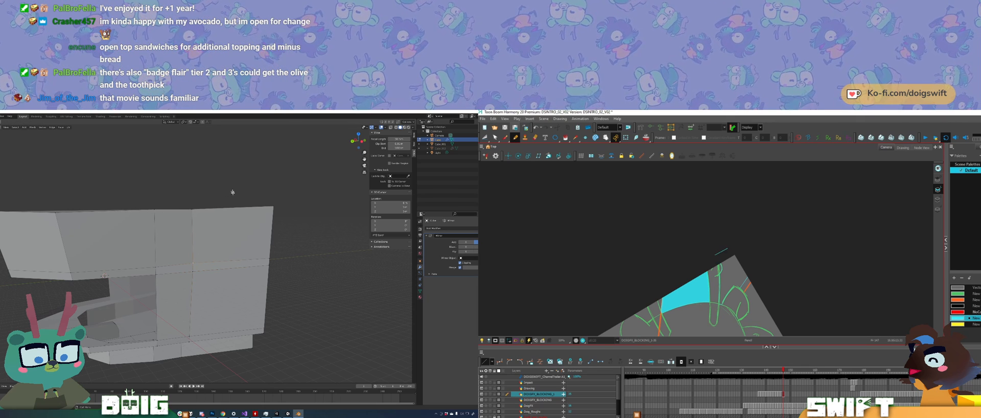
Step: Slide the side wall's vertical dividing edge along the wall surface and adjust the position of its upper end
{"action": "middle_click_drag", "start_coordinate": [212, 242], "coordinate": [221, 257]}
{"action": "key", "text": "g"}
{"action": "key", "text": "g"}
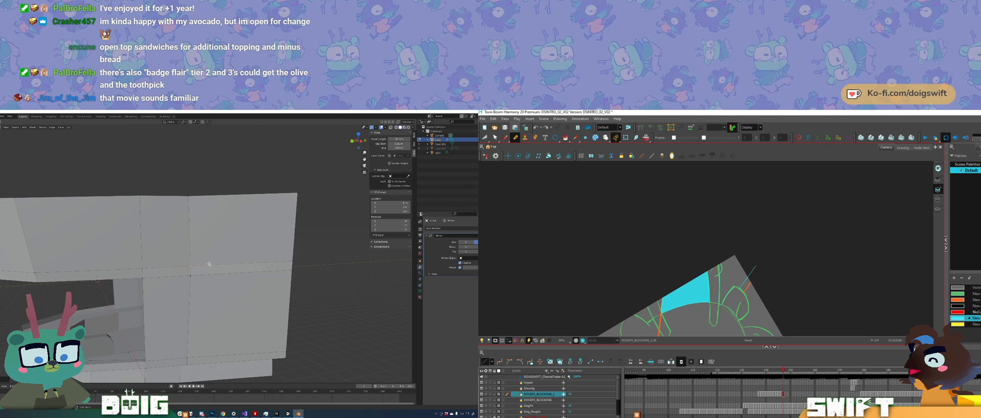
{"action": "left_click", "coordinate": [191, 202]}
{"action": "key", "text": "g"}
{"action": "key", "text": "g"}
{"action": "left_click", "coordinate": [197, 203]}
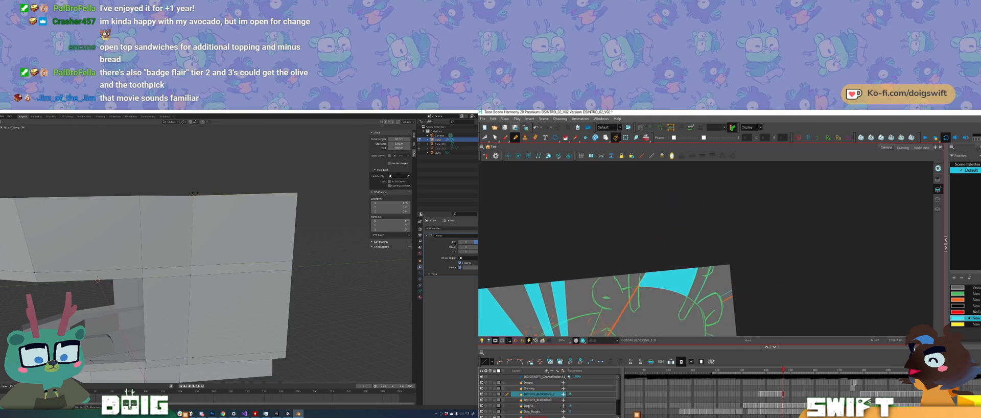
{"action": "middle_click_drag", "start_coordinate": [209, 206], "coordinate": [207, 202]}
{"action": "key", "text": "g"}
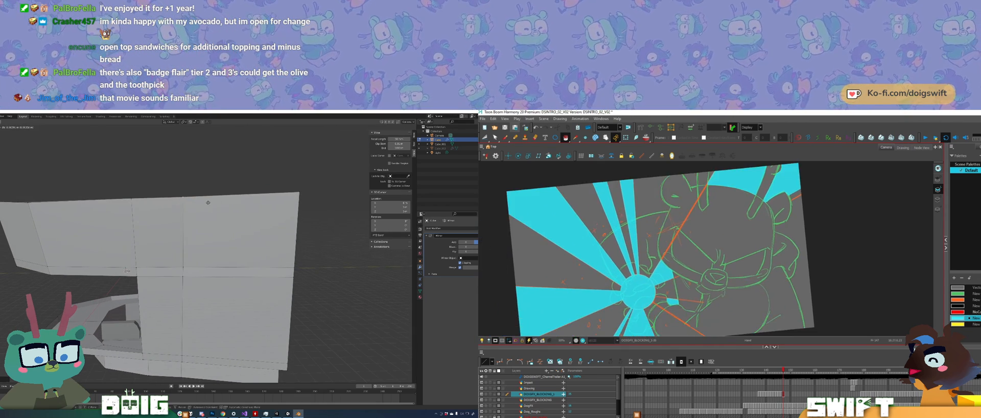
{"action": "left_click", "coordinate": [208, 202]}
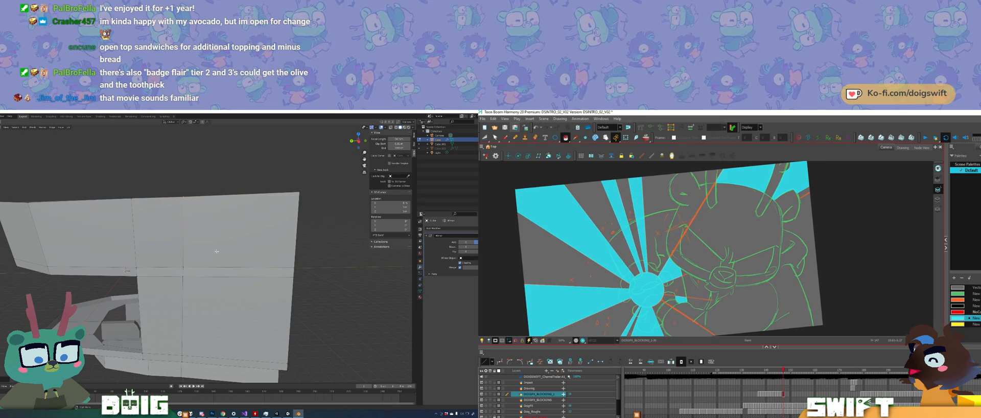
Step: Move the floor's corner vertex at the open end, beside the end of the curved ledge
{"action": "middle_click_drag", "start_coordinate": [223, 251], "coordinate": [183, 285]}
{"action": "key", "text": "g"}
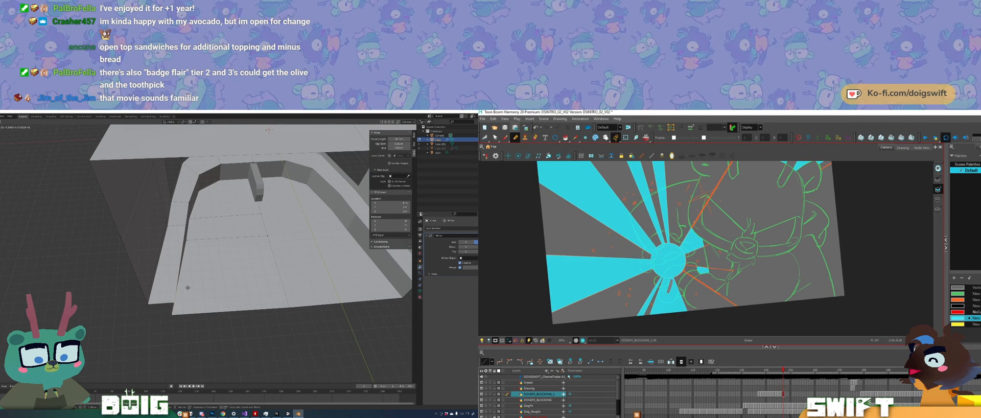
{"action": "left_click", "coordinate": [183, 298]}
{"action": "key", "text": "g"}
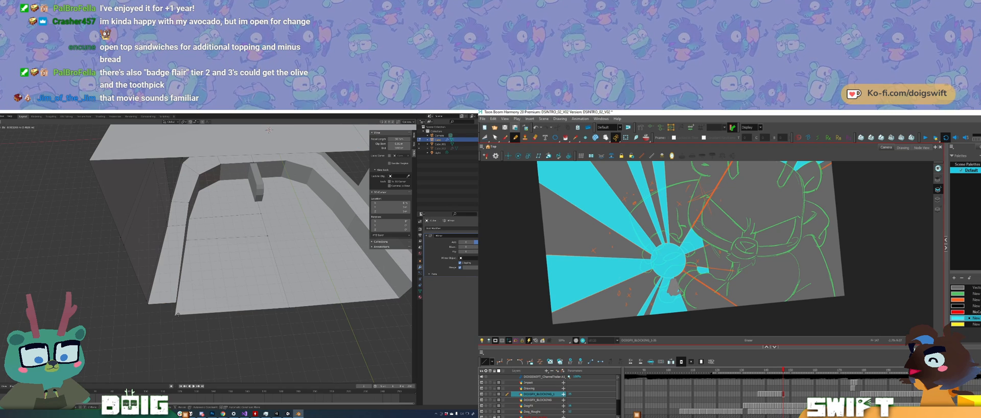
{"action": "left_click", "coordinate": [180, 314]}
Step: Move the next vertices inward from that corner along the floor's side edge to reshape it beside the ledge
{"action": "middle_click_drag", "start_coordinate": [180, 314], "coordinate": [185, 249]}
{"action": "key", "text": "g"}
{"action": "left_click", "coordinate": [189, 281]}
{"action": "key", "text": "g"}
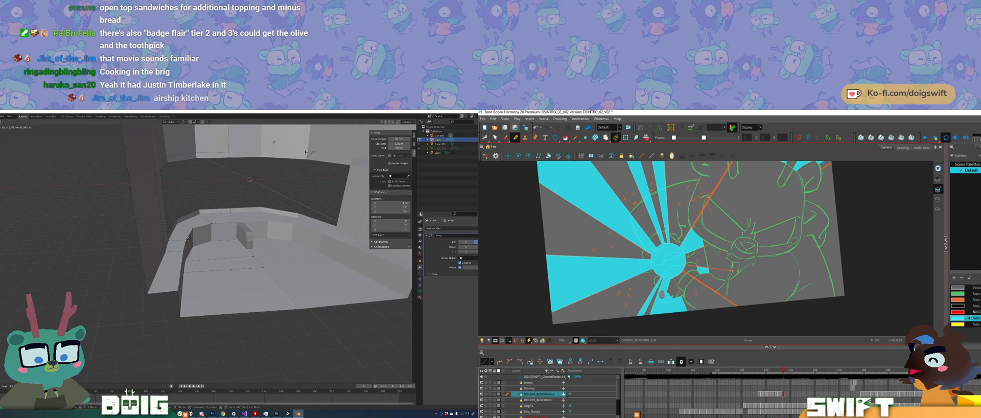
{"action": "left_click", "coordinate": [189, 238]}
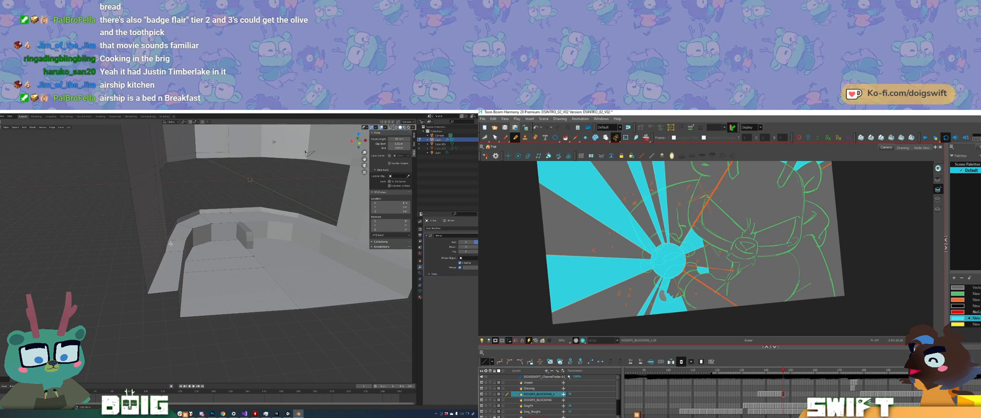
Step: Move the selected geometry on the curved ledge's outer side edge along the X axis
{"action": "mouse_move", "coordinate": [168, 250]}
{"action": "middle_mouse_down"}
{"action": "mouse_move", "coordinate": [201, 227]}
{"action": "mouse_move", "coordinate": [238, 230]}
{"action": "middle_mouse_up"}
{"action": "key", "text": "g"}
{"action": "key", "text": "x"}
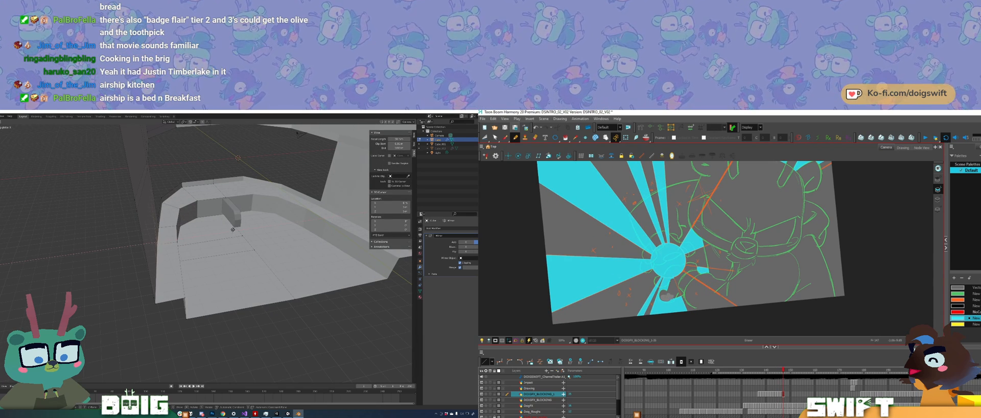
{"action": "left_click", "coordinate": [231, 228]}
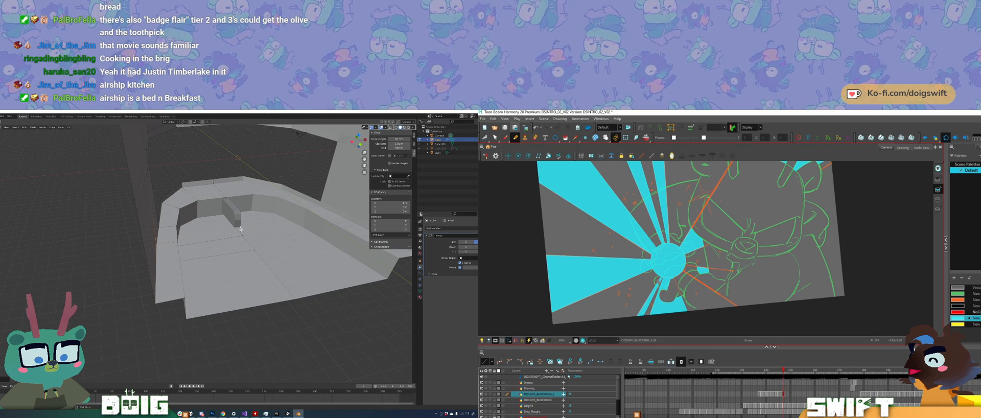
Step: Leave the room's edit mode and scale all the geometry of the small block at the ledge's centre along the X axis
{"action": "middle_click_drag", "start_coordinate": [241, 229], "coordinate": [178, 262]}
{"action": "key", "text": "Tab"}
{"action": "left_click", "coordinate": [203, 284]}
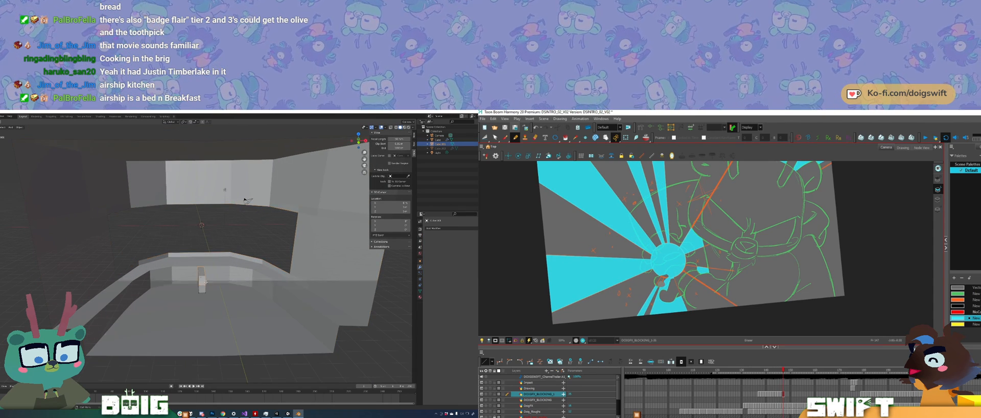
{"action": "key", "text": "Tab"}
{"action": "key", "text": "a"}
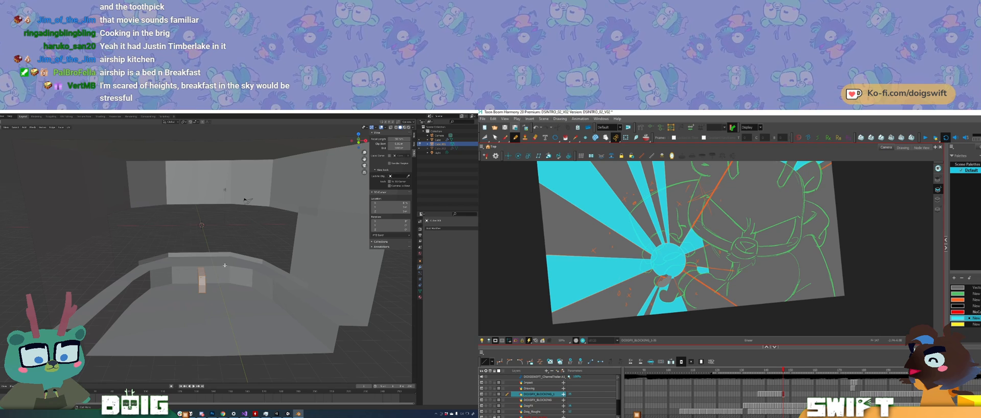
{"action": "key", "text": "s"}
{"action": "key", "text": "x"}
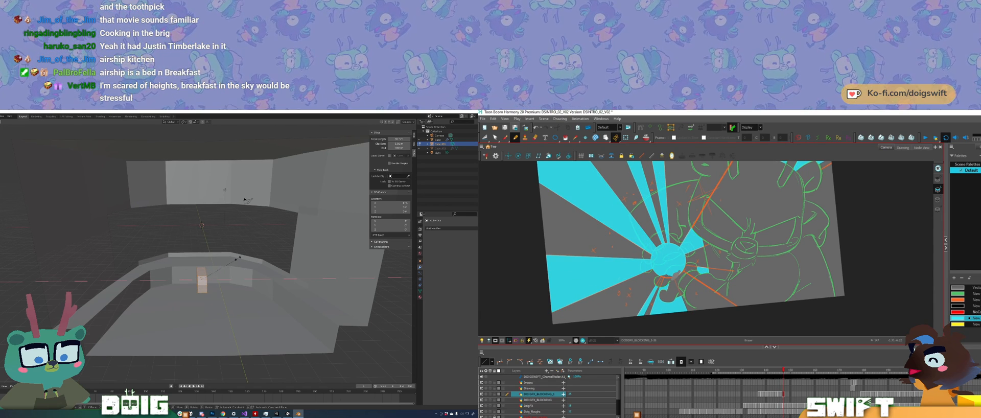
{"action": "left_click", "coordinate": [237, 258]}
{"action": "key", "text": "Tab"}
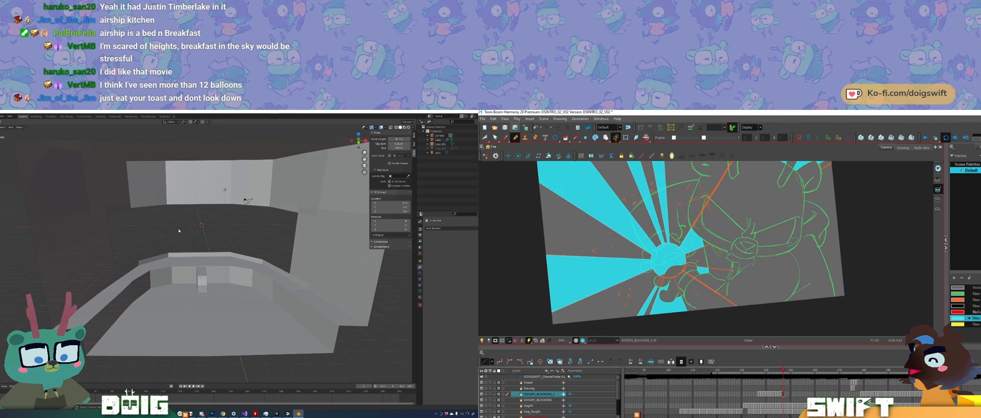
Step: In Harmony, rotate the canvas and draw the upper finger above the cyan burst's centre, comparing with the previous drawing
{"action": "mouse_move", "coordinate": [719, 243]}
{"action": "left_mouse_down", "text": "ctrl+alt"}
{"action": "mouse_move", "coordinate": [727, 251]}
{"action": "mouse_move", "coordinate": [718, 248]}
{"action": "left_mouse_up", "text": "ctrl+alt"}
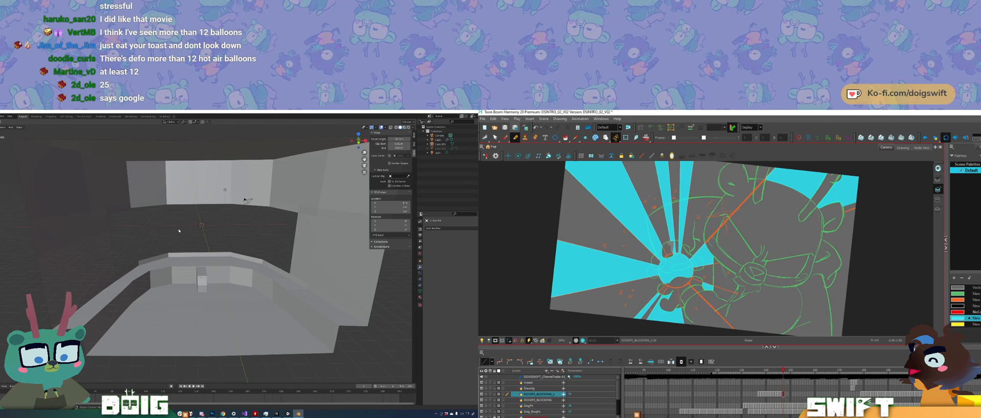
{"action": "left_click_drag", "start_coordinate": [670, 244], "coordinate": [673, 252]}
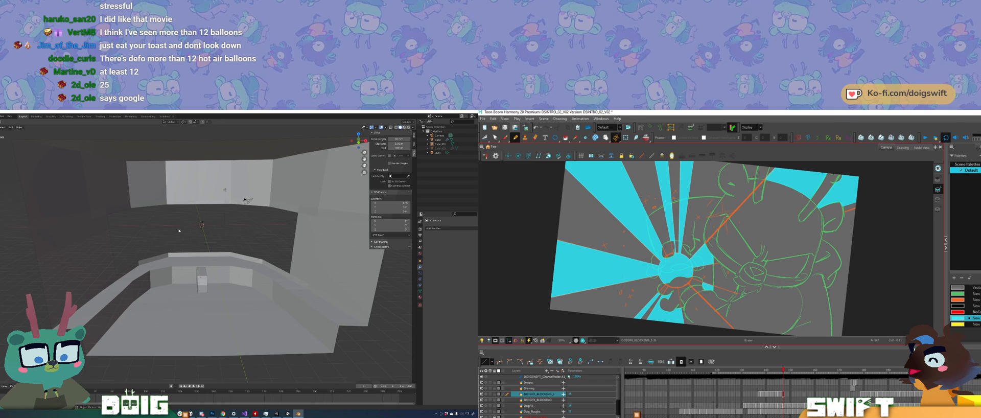
{"action": "key", "text": "comma"}
{"action": "key", "text": "period"}
{"action": "key", "text": "comma"}
{"action": "key", "text": "period"}
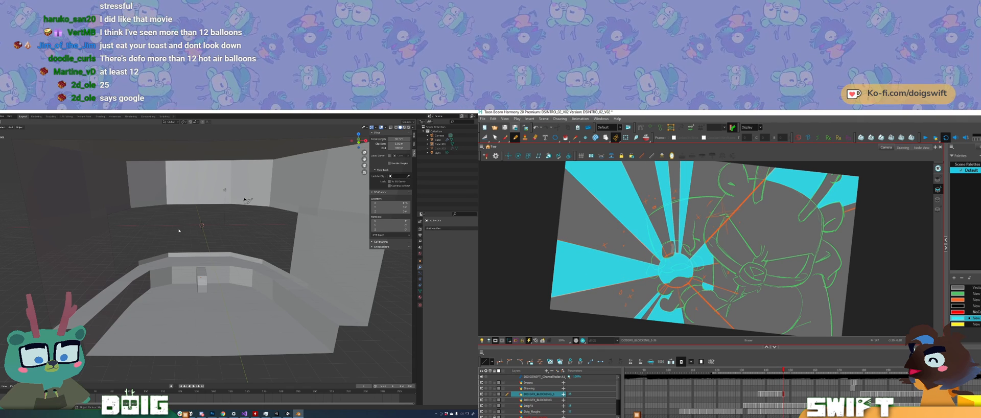
{"action": "left_click_drag", "start_coordinate": [672, 243], "coordinate": [674, 252]}
Step: Compare the hand with the previous drawing and draw the next finger over the upper edge of the burst's centre
{"action": "key", "text": "comma"}
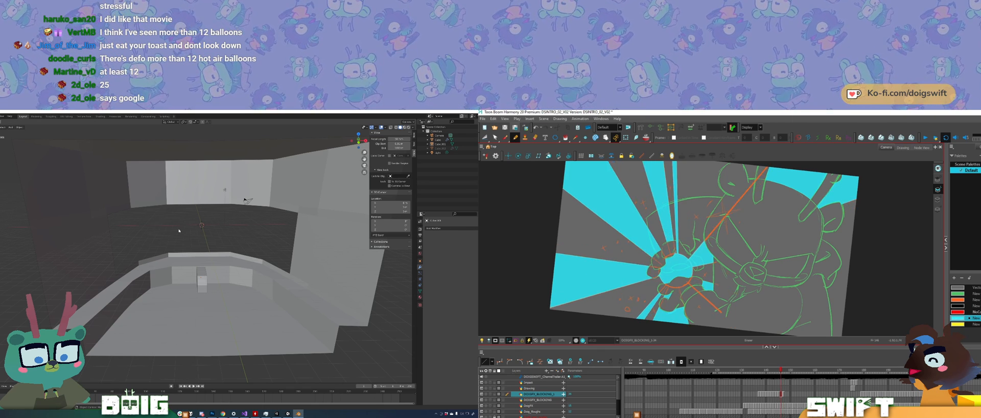
{"action": "key", "text": "period"}
{"action": "key", "text": "comma"}
{"action": "key", "text": "period"}
{"action": "key", "text": "comma"}
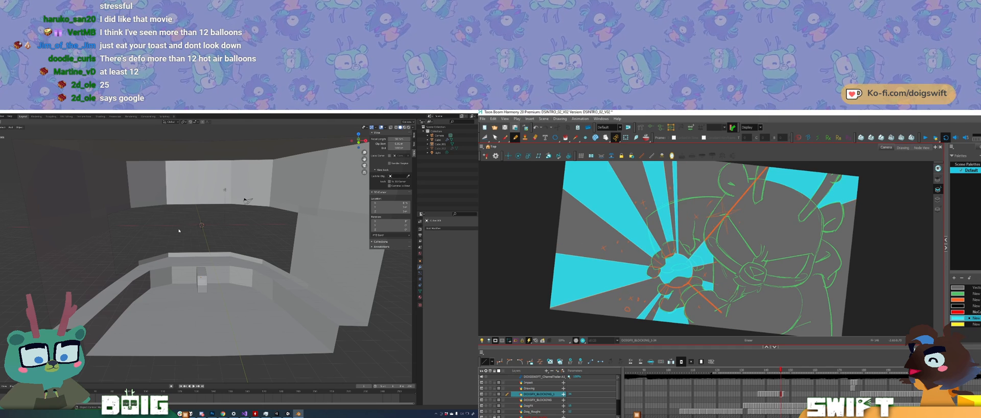
{"action": "key", "text": "period"}
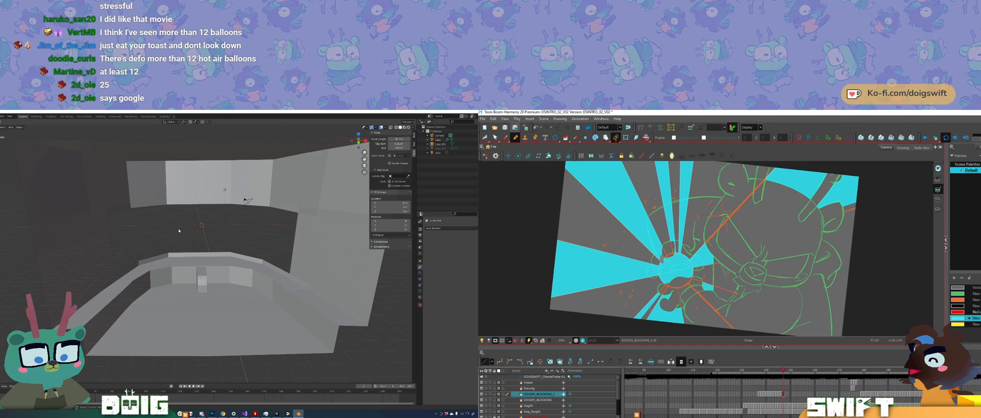
{"action": "left_click_drag", "start_coordinate": [663, 257], "coordinate": [662, 263]}
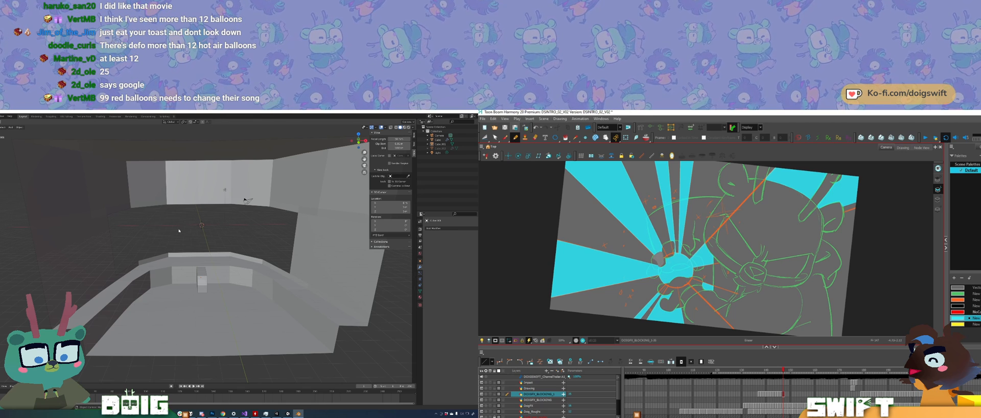
Step: Flip between the current and previous drawings to examine how the fingers around the burst's centre line up
{"action": "key", "text": "comma"}
{"action": "key", "text": "period"}
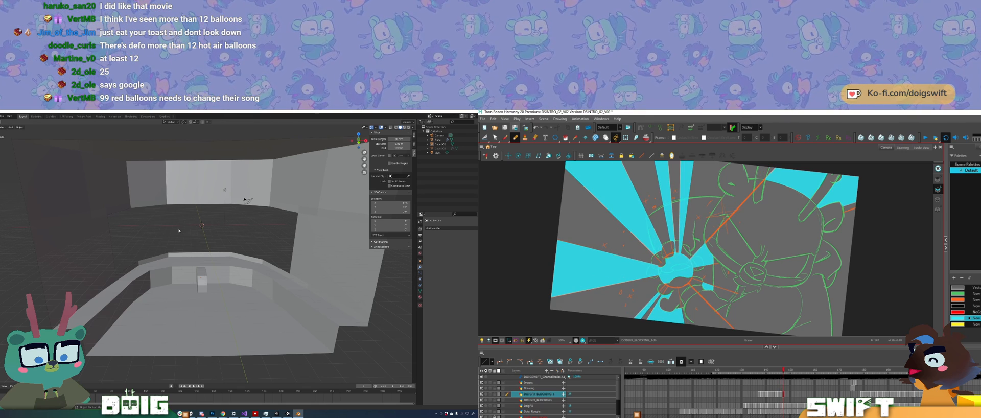
{"action": "key", "text": "comma"}
{"action": "key", "text": "period"}
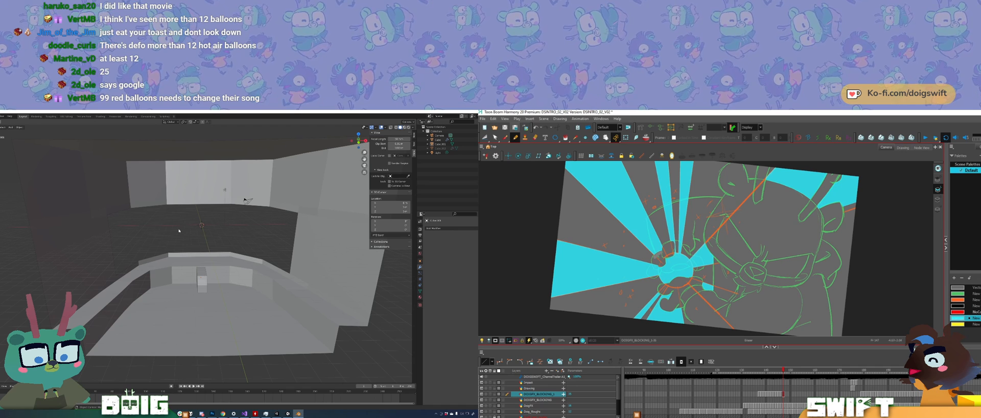
{"action": "key", "text": "comma"}
{"action": "key", "text": "period"}
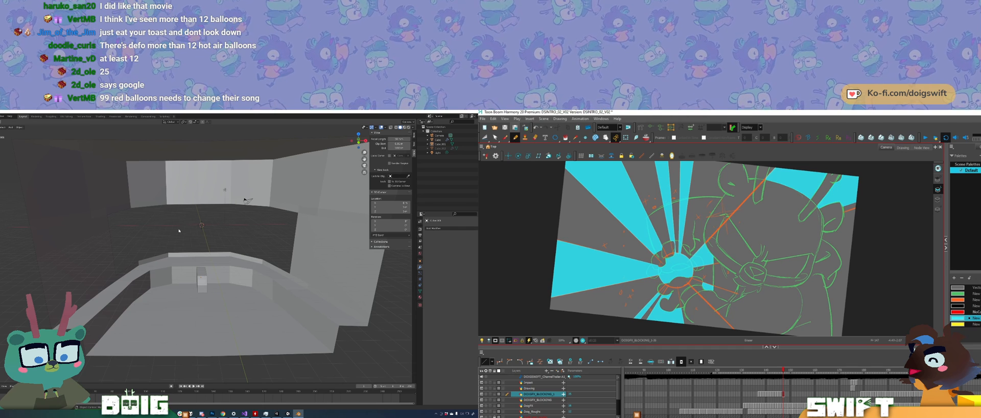
{"action": "key", "text": "comma"}
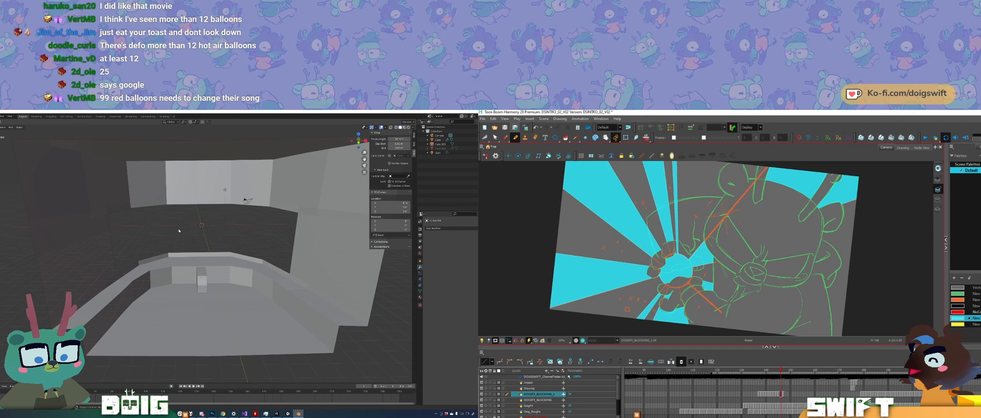
{"action": "key", "text": "period"}
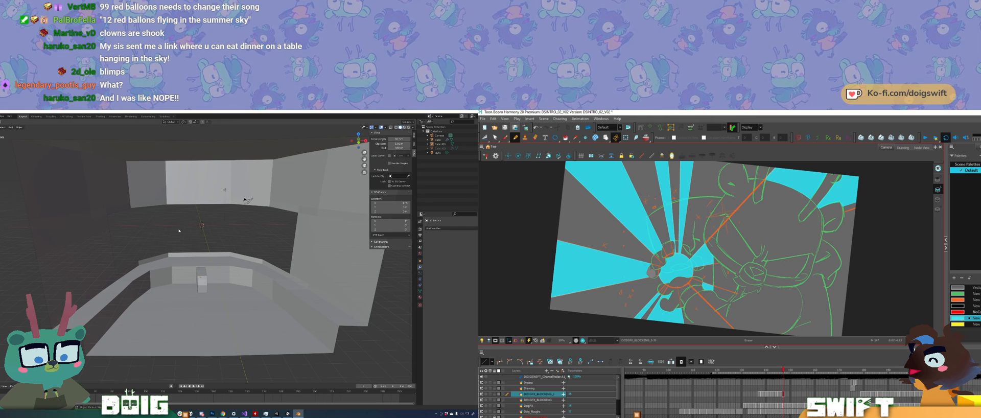
Step: Draw the finger beside the cyan burst's centre below the upper ones and check it against the previous drawing
{"action": "left_click_drag", "start_coordinate": [651, 274], "coordinate": [651, 270]}
{"action": "key", "text": "f"}
{"action": "key", "text": "g"}
{"action": "key", "text": "f"}
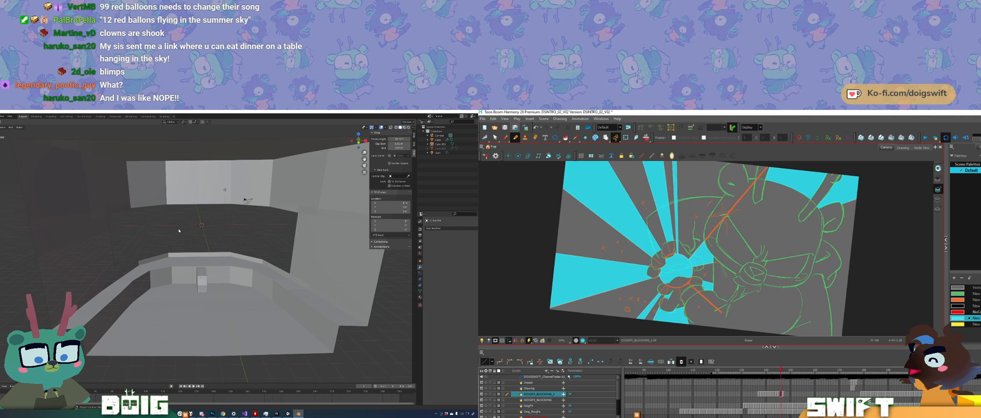
{"action": "key", "text": "g"}
{"action": "key", "text": "f"}
{"action": "key", "text": "g"}
{"action": "key", "text": "f"}
{"action": "key", "text": "g"}
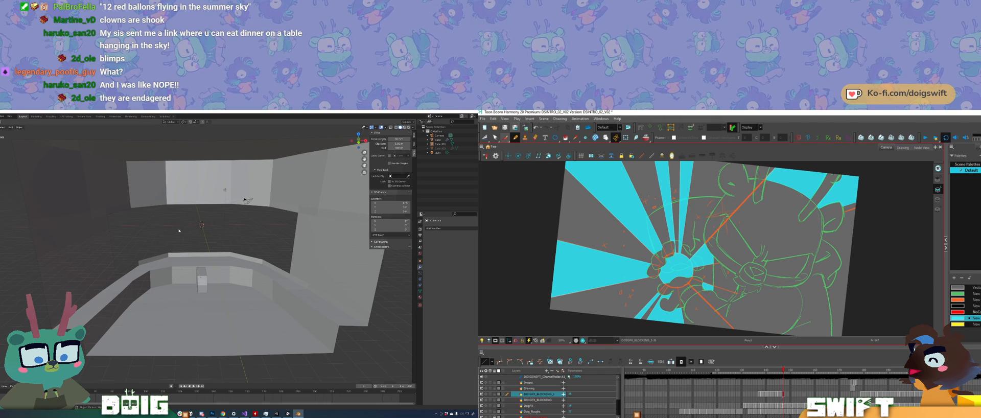
Step: Switch to the Brush tool and compare the hand with the neighbouring drawing
{"action": "key", "text": "alt+b"}
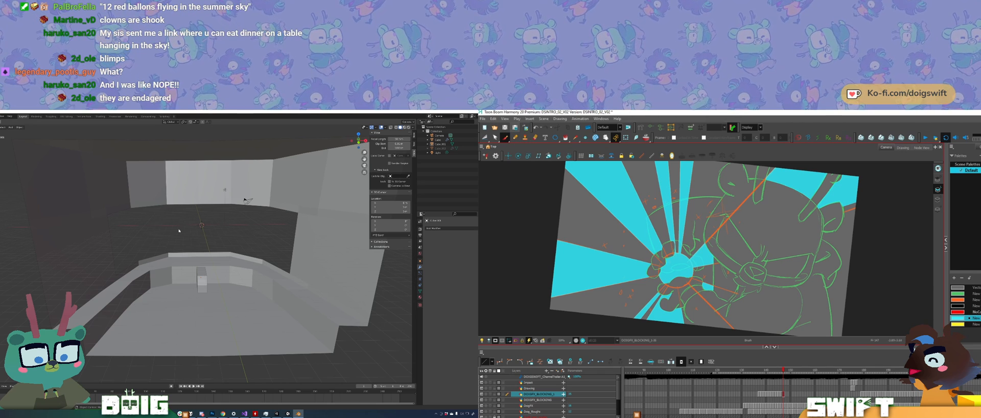
{"action": "key", "text": "period"}
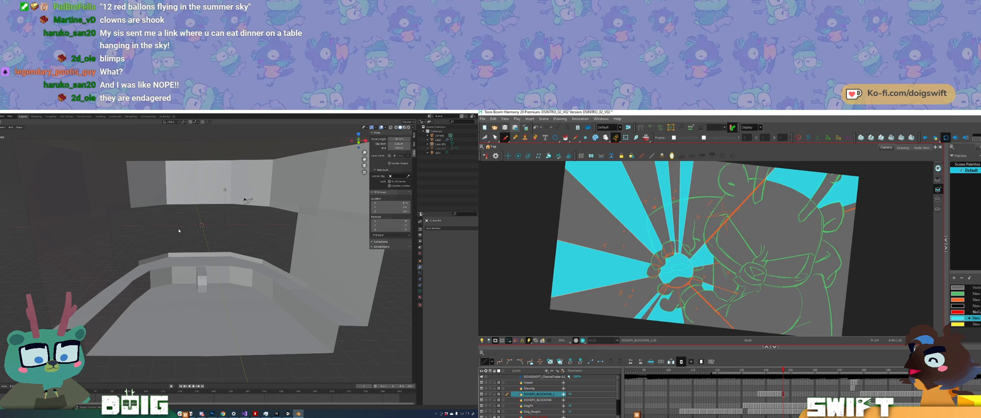
{"action": "key", "text": "comma"}
{"action": "key", "text": "period"}
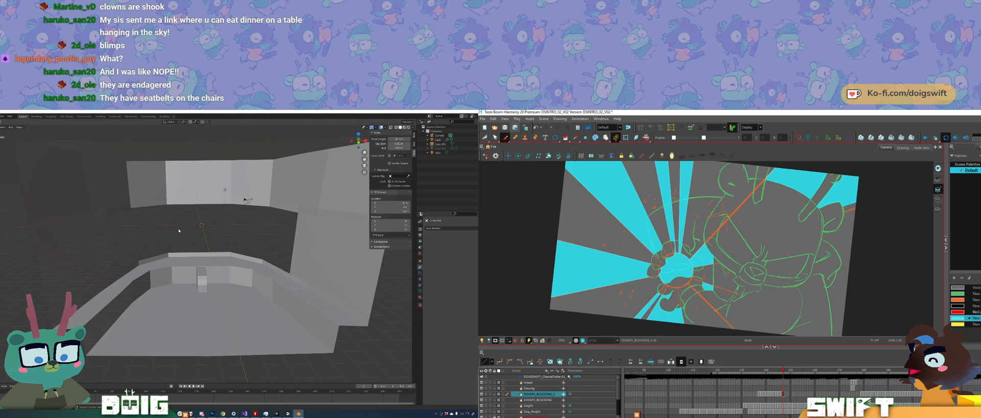
Step: Flip between the current and previous drawings to compare the hand and cyan rays around the burst's centre
{"action": "key", "text": "comma"}
{"action": "key", "text": "period"}
{"action": "key", "text": "comma"}
{"action": "key", "text": "period"}
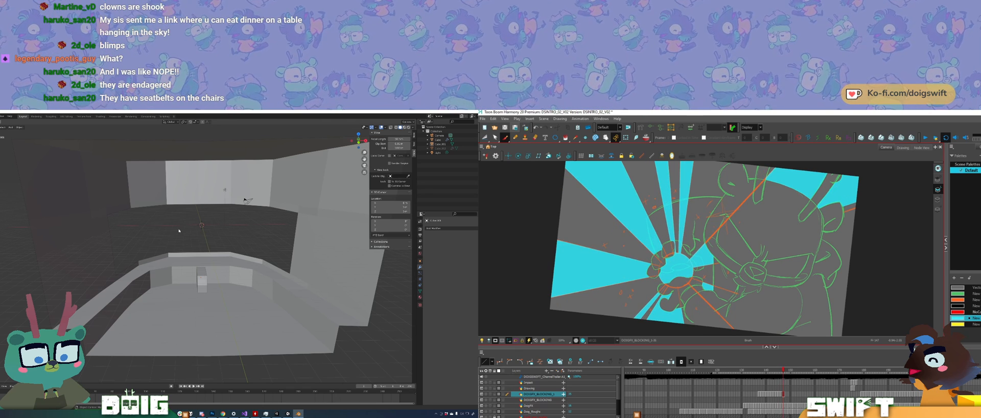
{"action": "key", "text": "comma"}
{"action": "key", "text": "period"}
{"action": "key", "text": "comma"}
{"action": "key", "text": "period"}
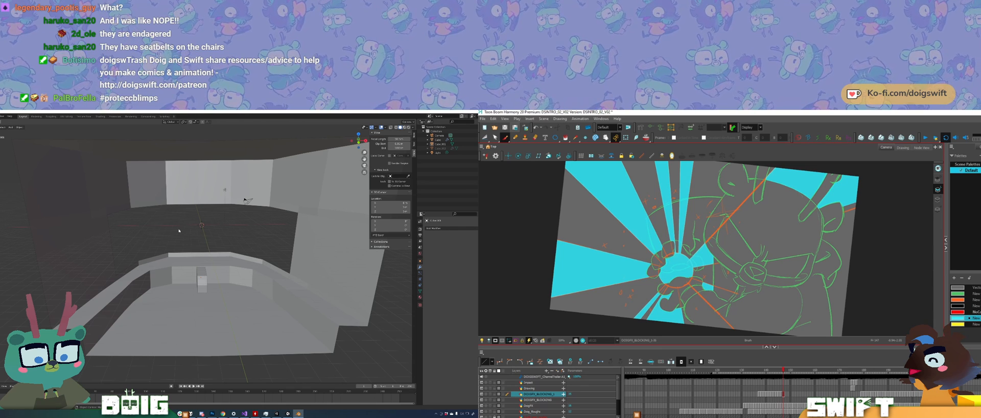
{"action": "key", "text": "comma"}
{"action": "key", "text": "period"}
{"action": "key", "text": "comma"}
{"action": "key", "text": "period"}
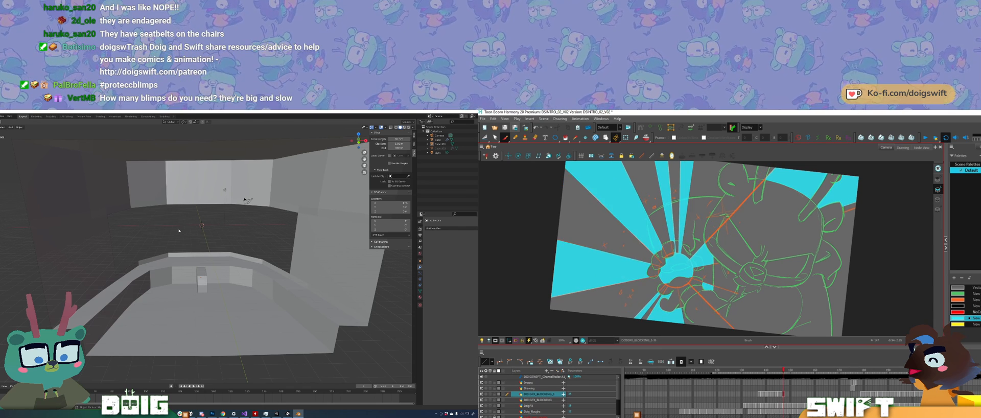
{"action": "key", "text": "comma"}
{"action": "key", "text": "period"}
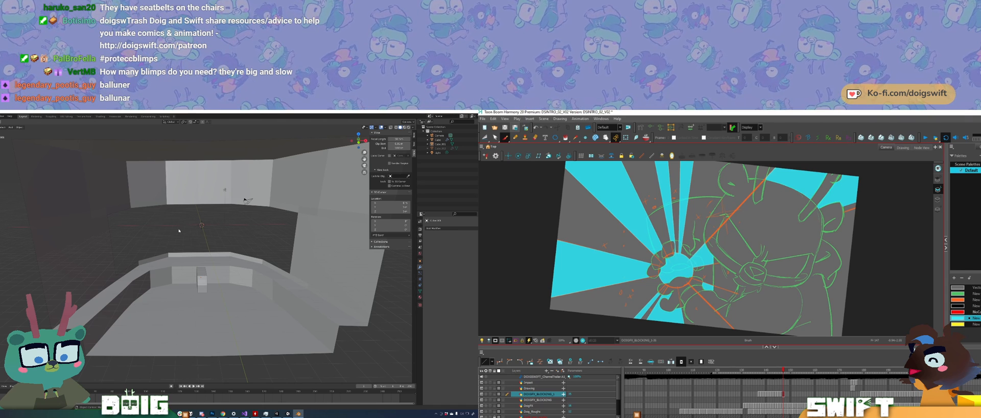
{"action": "key", "text": "comma"}
{"action": "key", "text": "comma"}
{"action": "key", "text": "period"}
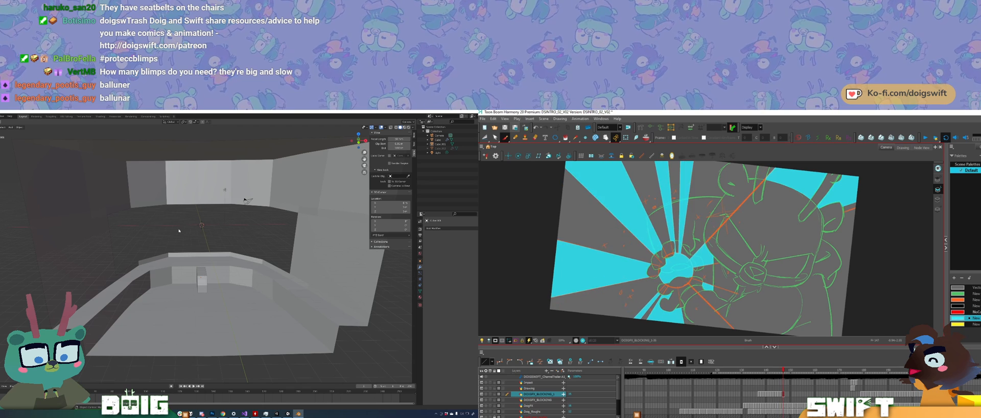
{"action": "key", "text": "comma"}
{"action": "key", "text": "period"}
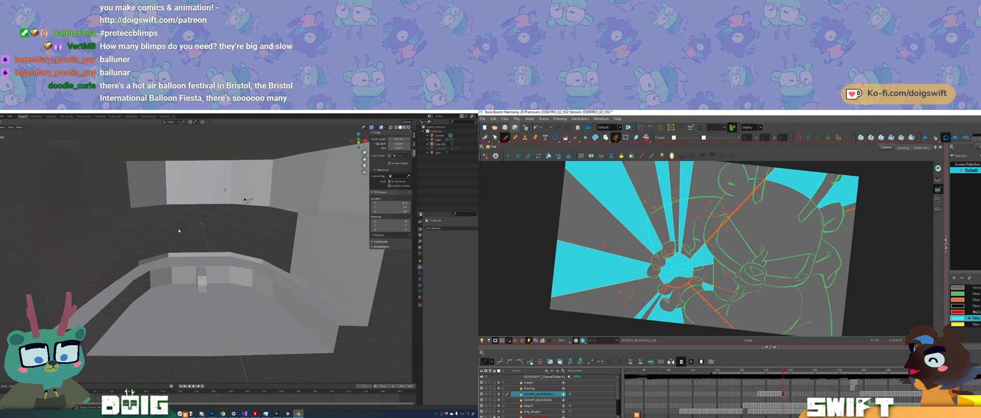
{"action": "key", "text": "comma"}
{"action": "key", "text": "period"}
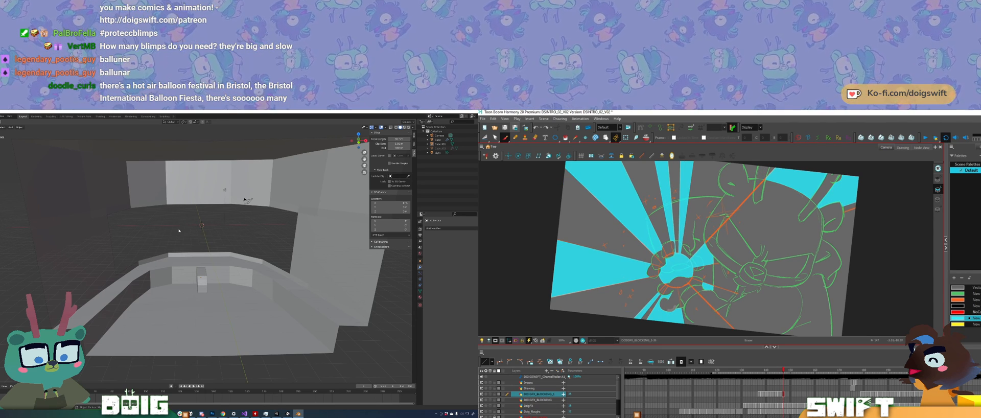
{"action": "key", "text": "comma"}
{"action": "key", "text": "period"}
{"action": "key", "text": "comma"}
{"action": "key", "text": "period"}
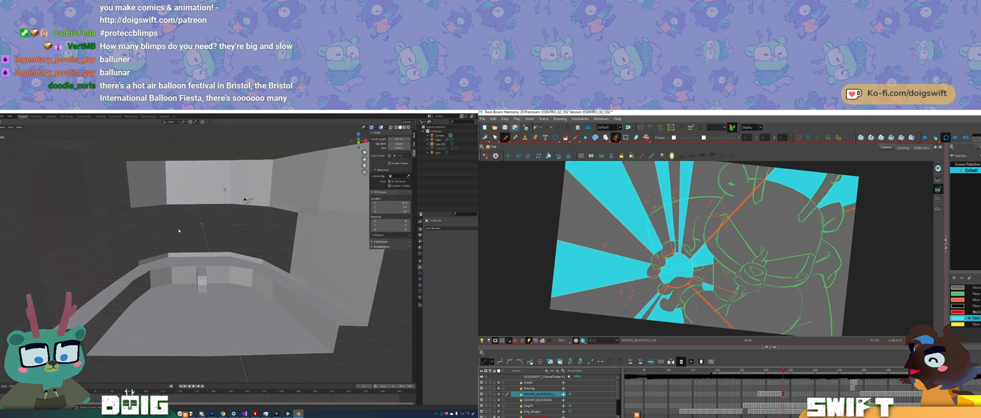
{"action": "key", "text": "comma"}
{"action": "key", "text": "period"}
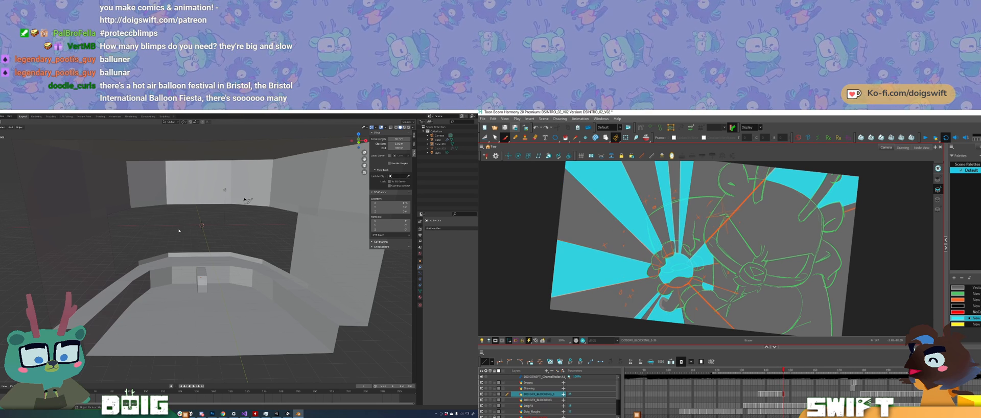
{"action": "key", "text": "comma"}
{"action": "key", "text": "period"}
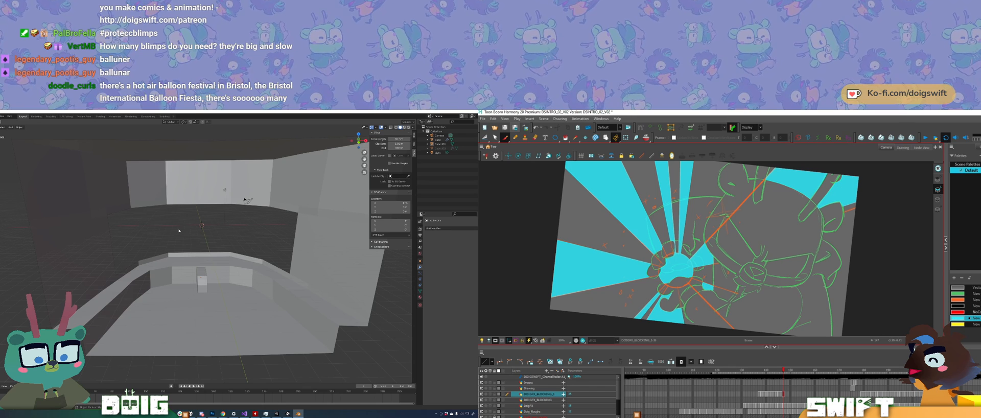
{"action": "key", "text": "comma"}
{"action": "key", "text": "period"}
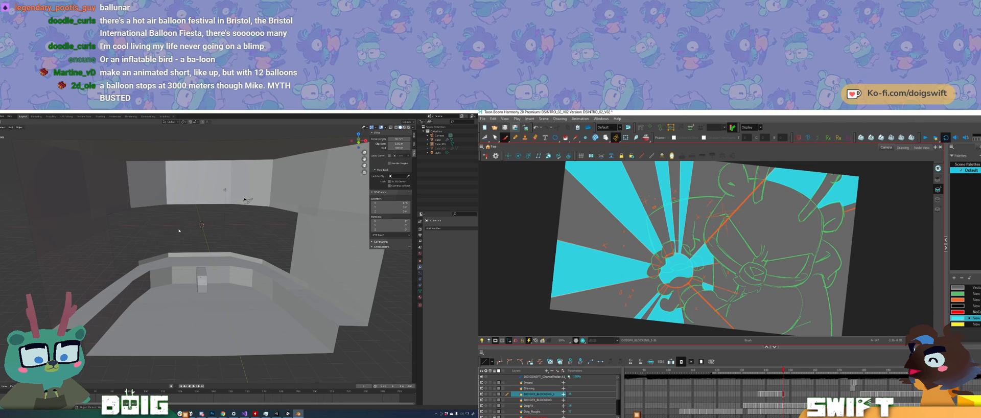
Step: Advance to the next drawing and paste the cyan burst artwork into it
{"action": "key", "text": "period"}
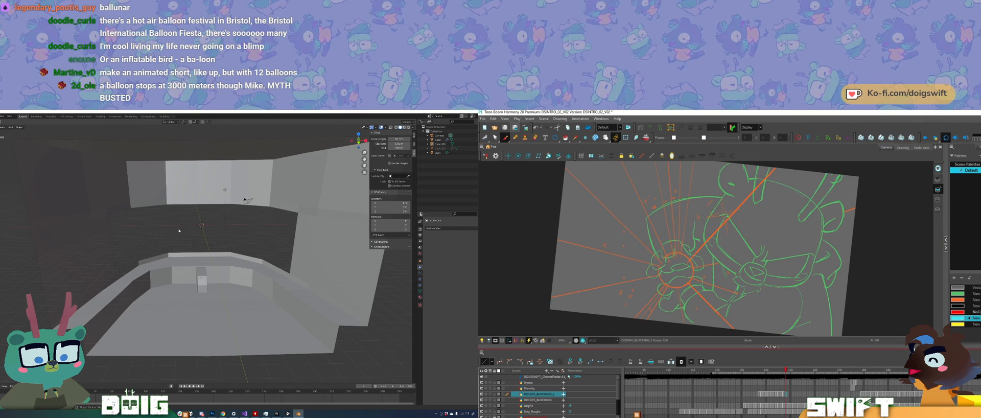
{"action": "key", "text": "ctrl+v"}
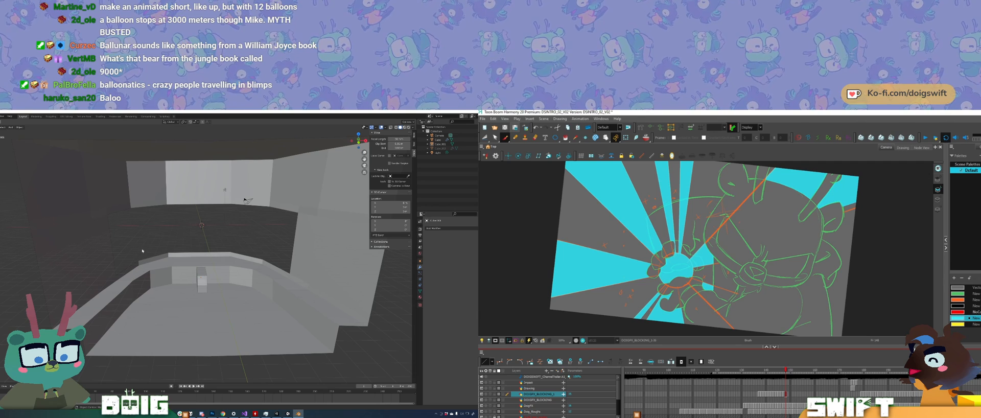
Step: In Blender, edit the room mesh and delete the side-wall face directly behind the front window opening
{"action": "middle_click_drag", "start_coordinate": [147, 249], "coordinate": [207, 256]}
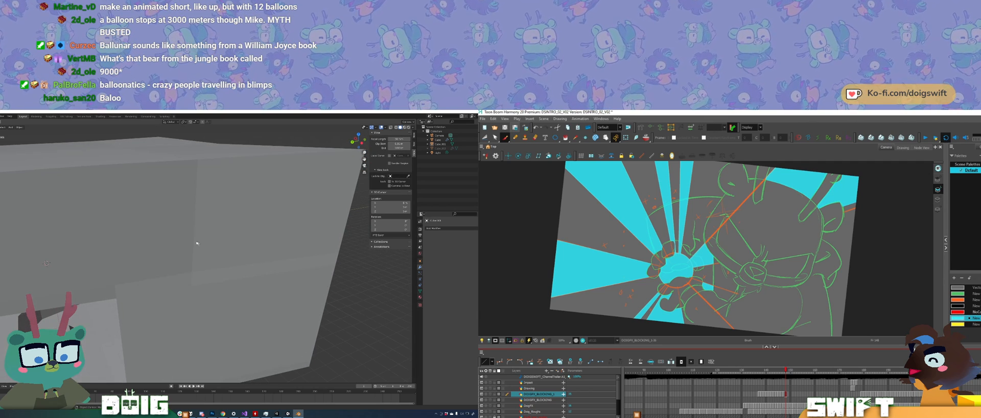
{"action": "middle_click_drag", "start_coordinate": [186, 287], "coordinate": [204, 256]}
{"action": "scroll", "coordinate": [188, 275], "scroll_direction": "down", "scroll_amount": 4}
{"action": "left_click", "coordinate": [190, 291]}
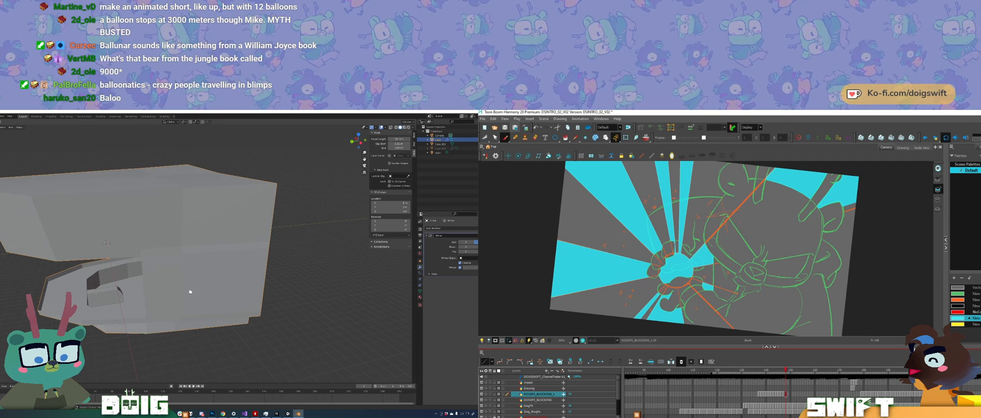
{"action": "key", "text": "Tab"}
{"action": "middle_click_drag", "start_coordinate": [203, 281], "coordinate": [185, 268]}
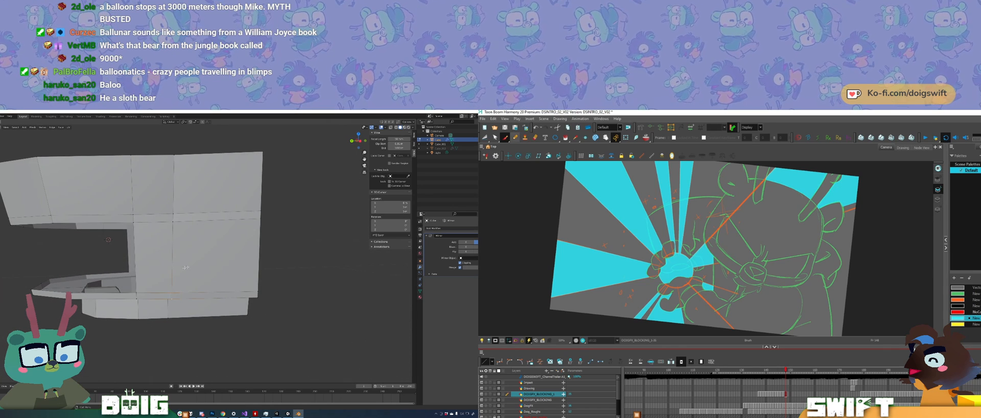
{"action": "key", "text": "alt+slash"}
{"action": "left_click", "coordinate": [158, 261]}
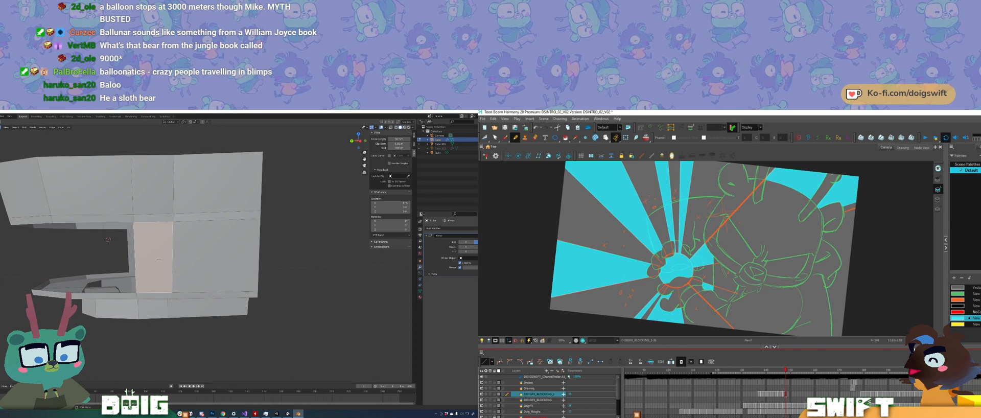
{"action": "key", "text": "x"}
{"action": "left_click", "coordinate": [160, 258]}
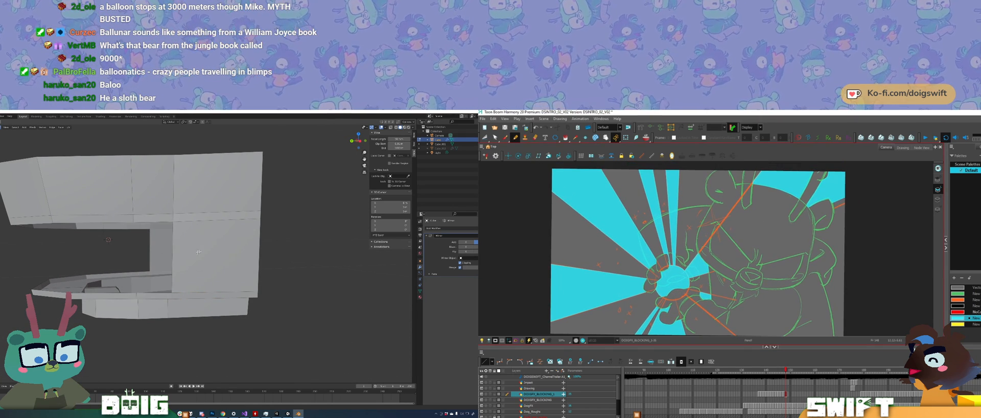
{"action": "middle_click_drag", "start_coordinate": [159, 257], "coordinate": [135, 254]}
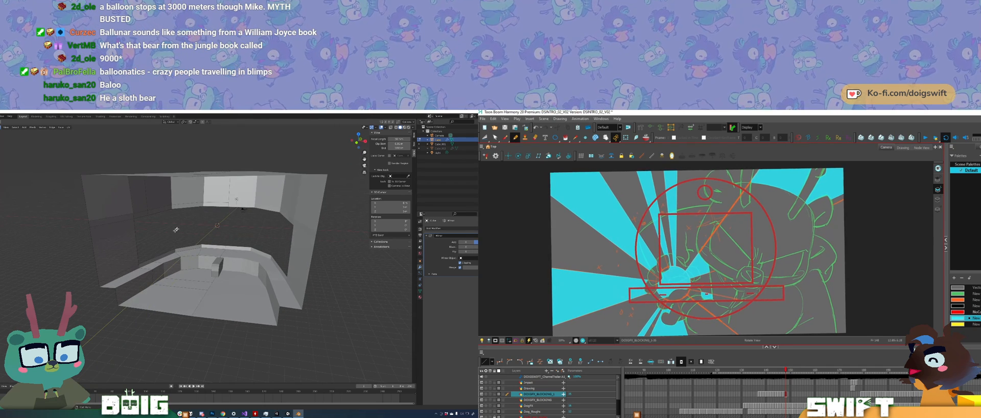
Step: Reset the Harmony canvas rotation and advance to the following drawing, comparing it with the pasted burst drawing
{"action": "key", "text": "shift+x"}
{"action": "left_click_drag", "start_coordinate": [697, 252], "coordinate": [703, 249]}
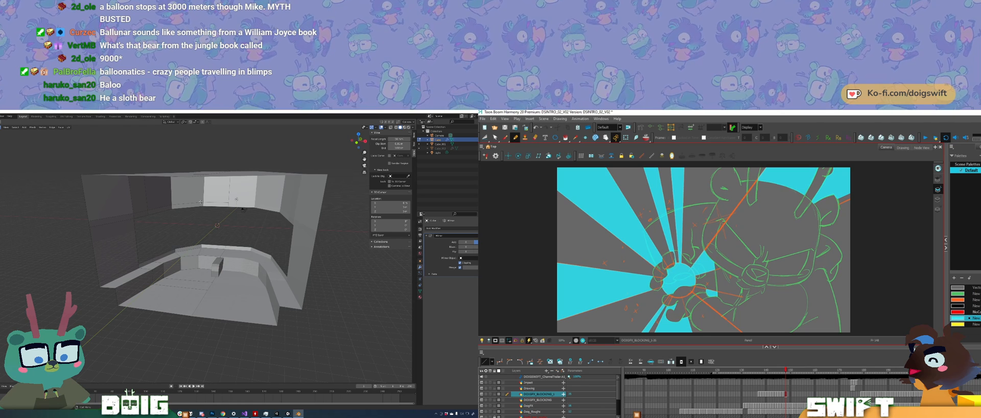
{"action": "key", "text": "period"}
{"action": "key", "text": "comma"}
{"action": "key", "text": "period"}
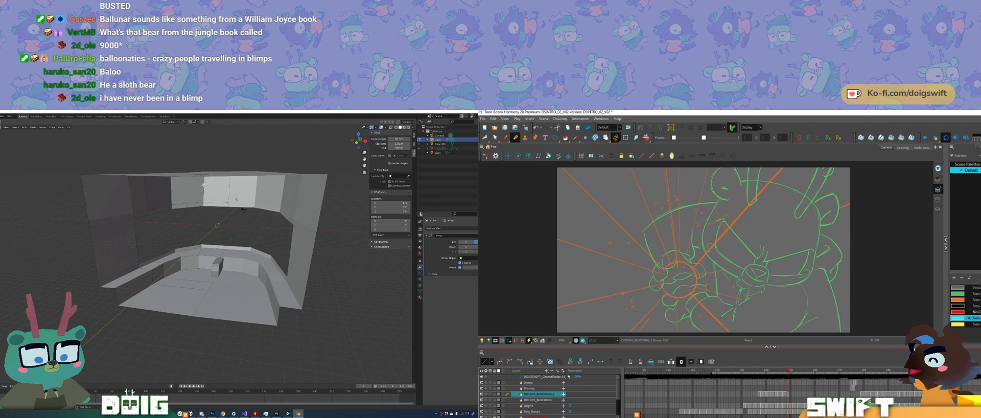
{"action": "key", "text": "comma"}
{"action": "key", "text": "period"}
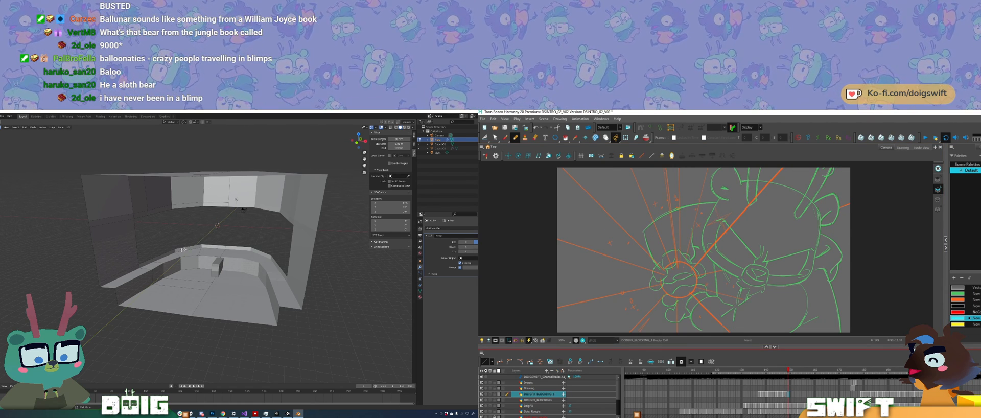
{"action": "middle_click_drag", "start_coordinate": [184, 227], "coordinate": [185, 252]}
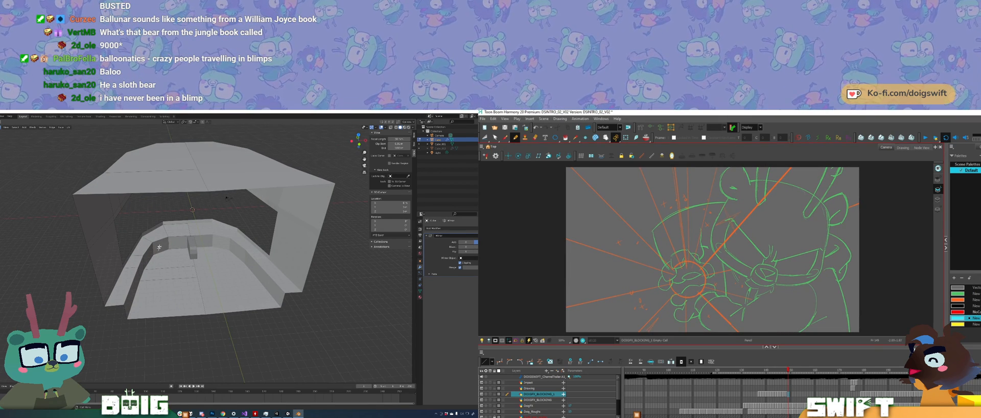
{"action": "scroll", "coordinate": [163, 247], "scroll_direction": "up", "scroll_amount": 5}
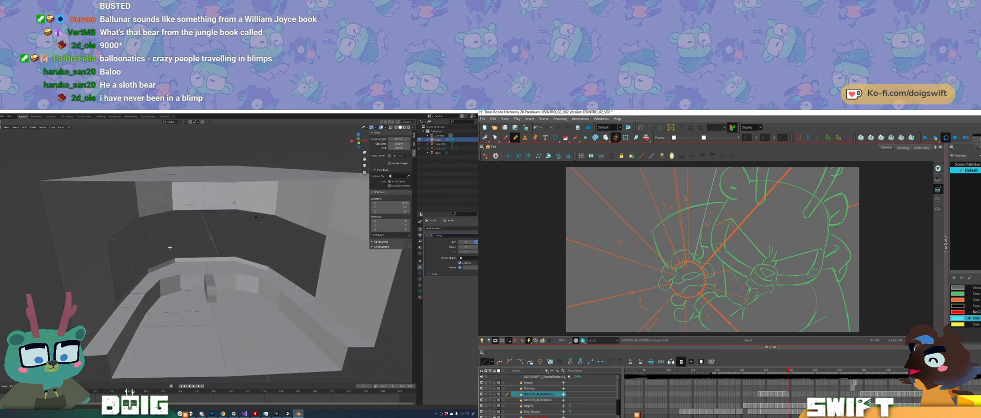
{"action": "middle_click_drag", "start_coordinate": [169, 247], "coordinate": [180, 225]}
{"action": "middle_click_drag", "start_coordinate": [167, 271], "coordinate": [174, 235]}
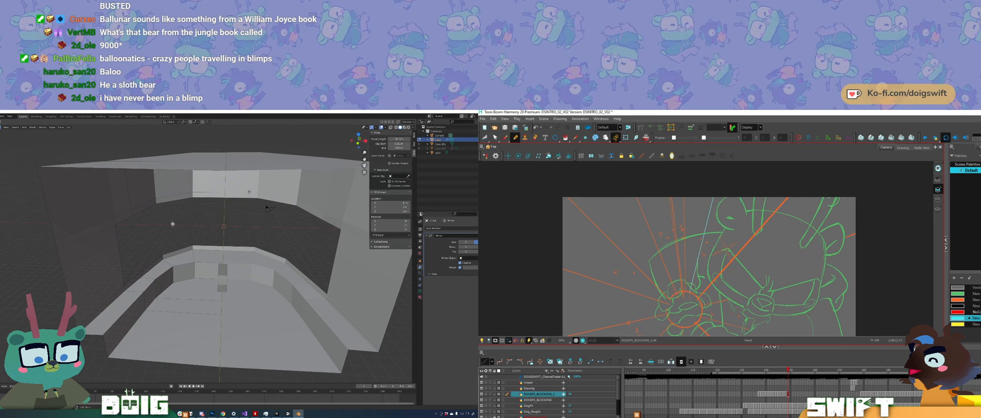
Step: Draw a straight ray line up from the burst's centre and a circle over the centre's round outline
{"action": "left_click_drag", "start_coordinate": [683, 196], "coordinate": [685, 292]}
{"action": "left_click_drag", "start_coordinate": [711, 258], "coordinate": [725, 217]}
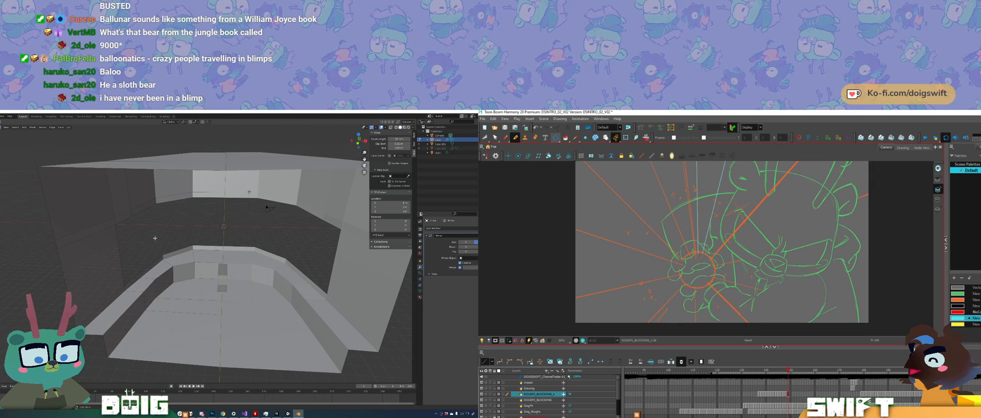
{"action": "key", "text": "alt+equal"}
{"action": "left_click_drag", "start_coordinate": [695, 270], "coordinate": [707, 251], "text": "alt+shift"}
Step: In Blender, select the side wall's vertical edges with the adjoining ledge and floor edges and move them along the X axis
{"action": "left_click", "coordinate": [152, 331]}
{"action": "key", "text": "2"}
{"action": "left_click", "coordinate": [157, 308]}
{"action": "left_click", "coordinate": [143, 299]}
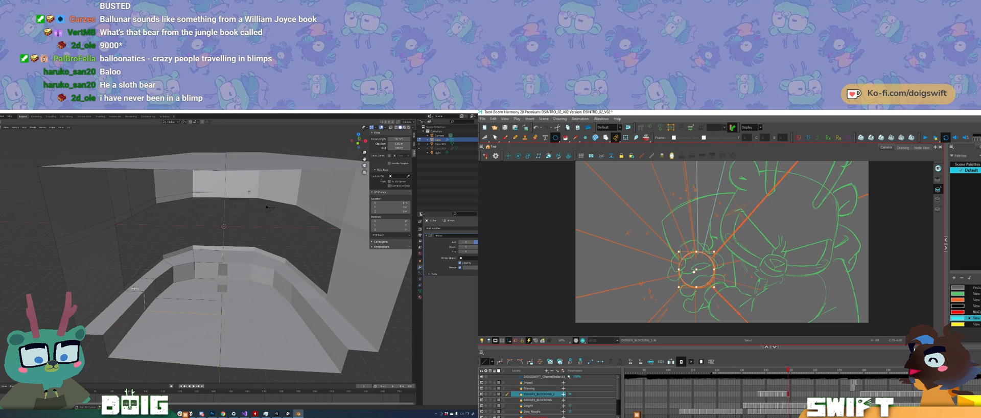
{"action": "left_click", "coordinate": [123, 242]}
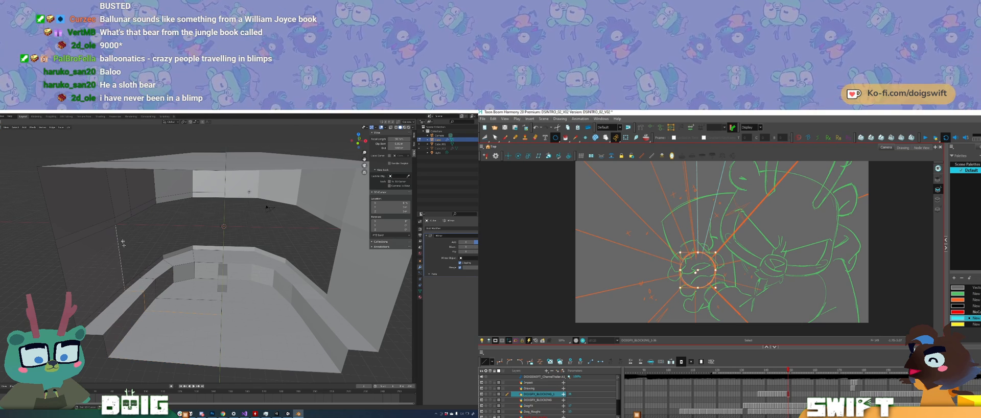
{"action": "middle_click_drag", "start_coordinate": [114, 222], "coordinate": [147, 222]}
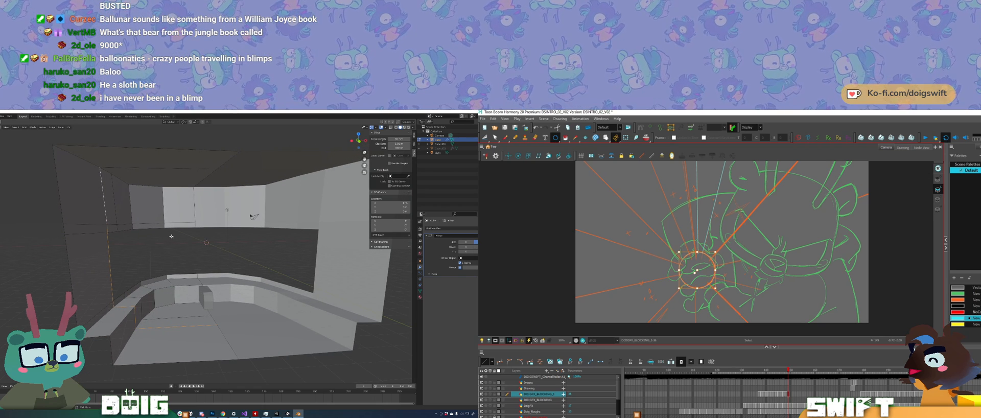
{"action": "key", "text": "g"}
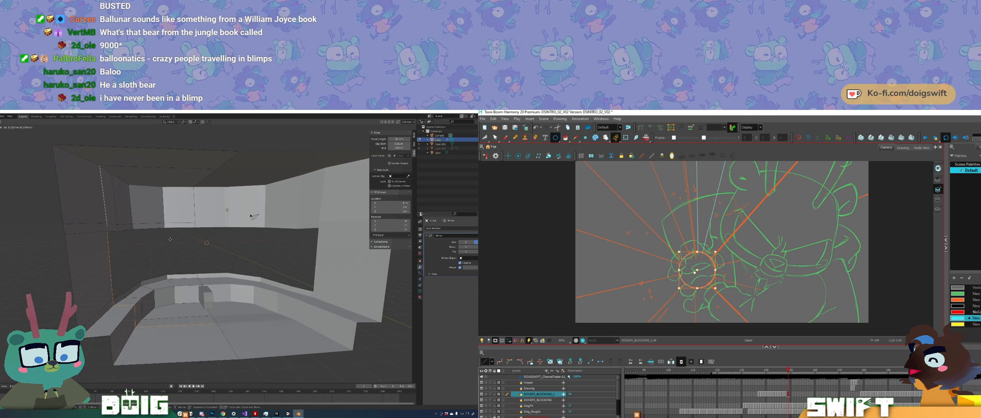
{"action": "key", "text": "x"}
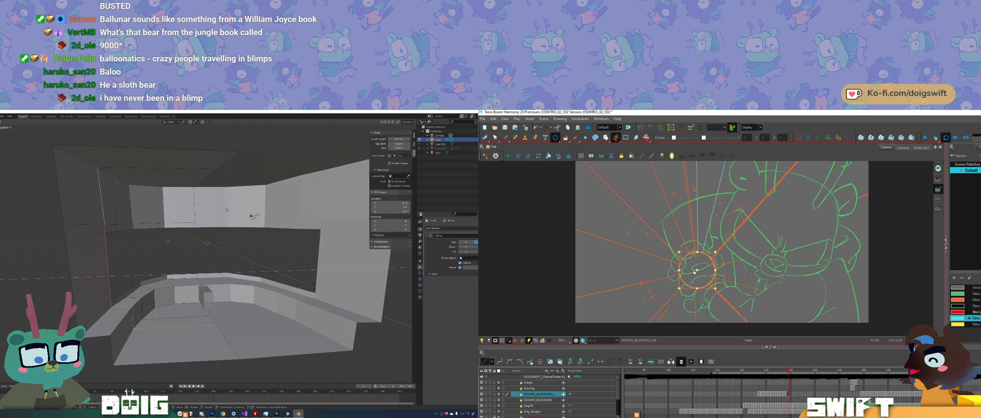
{"action": "left_click", "coordinate": [163, 241]}
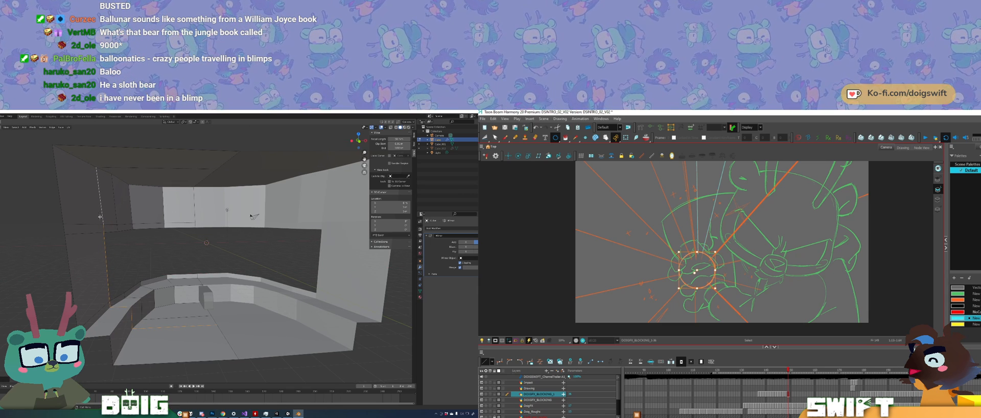
Step: Move the side-wall vertex level with the window opening's upper edge along the X axis
{"action": "key", "text": "1"}
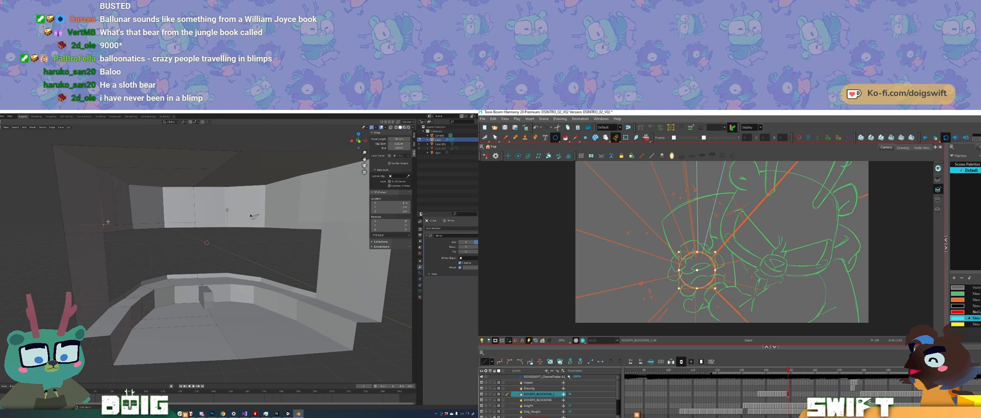
{"action": "key", "text": "g"}
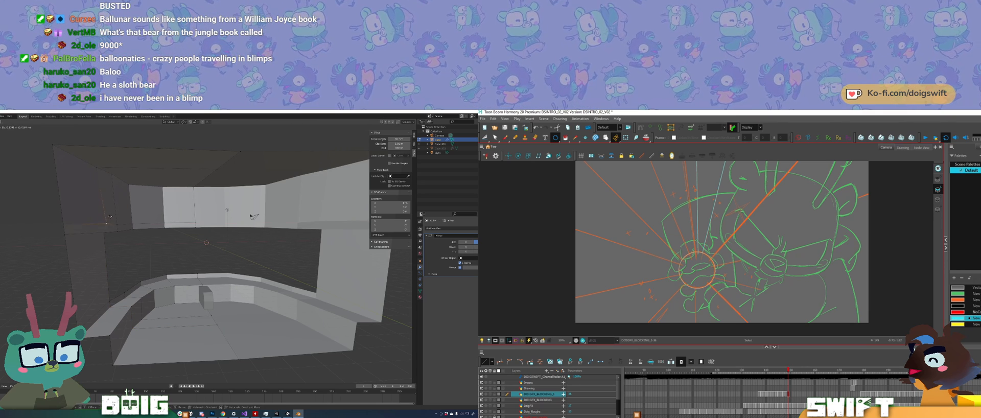
{"action": "key", "text": "x"}
{"action": "left_click", "coordinate": [107, 215]}
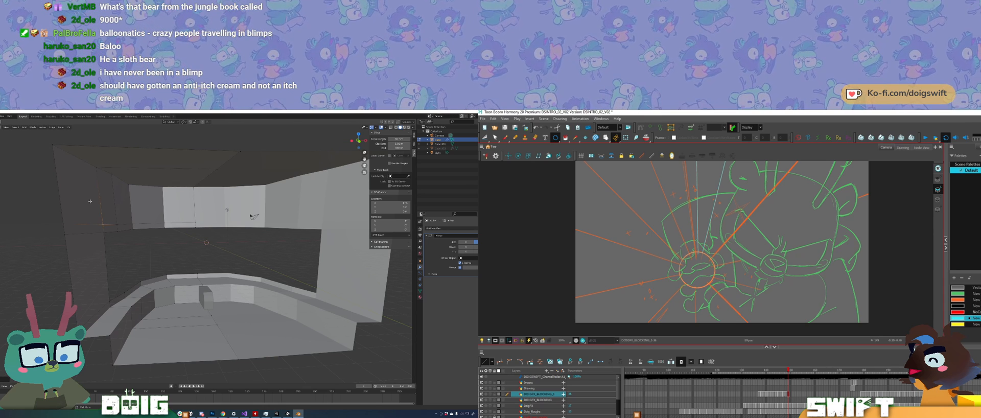
Step: In Blender, shift the side wall's selected vertex at the window opening along the X axis again
{"action": "middle_click_drag", "start_coordinate": [155, 294], "coordinate": [137, 294]}
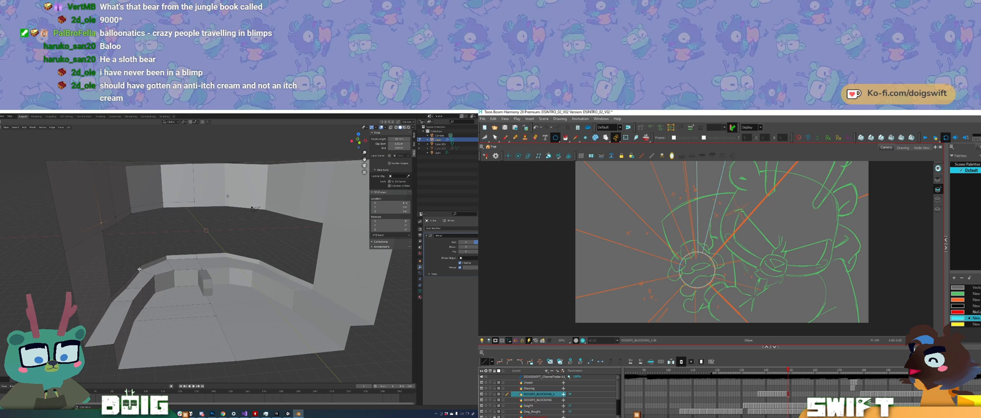
{"action": "middle_click_drag", "start_coordinate": [160, 244], "coordinate": [141, 232]}
{"action": "mouse_move", "coordinate": [160, 205]}
{"action": "left_mouse_down"}
{"action": "mouse_move", "coordinate": [139, 268]}
{"action": "mouse_move", "coordinate": [162, 296]}
{"action": "mouse_move", "coordinate": [180, 269]}
{"action": "mouse_move", "coordinate": [175, 246]}
{"action": "left_mouse_up"}
{"action": "mouse_move", "coordinate": [160, 236]}
{"action": "middle_mouse_down"}
{"action": "mouse_move", "coordinate": [182, 284]}
{"action": "mouse_move", "coordinate": [171, 245]}
{"action": "middle_mouse_up"}
{"action": "key", "text": "g"}
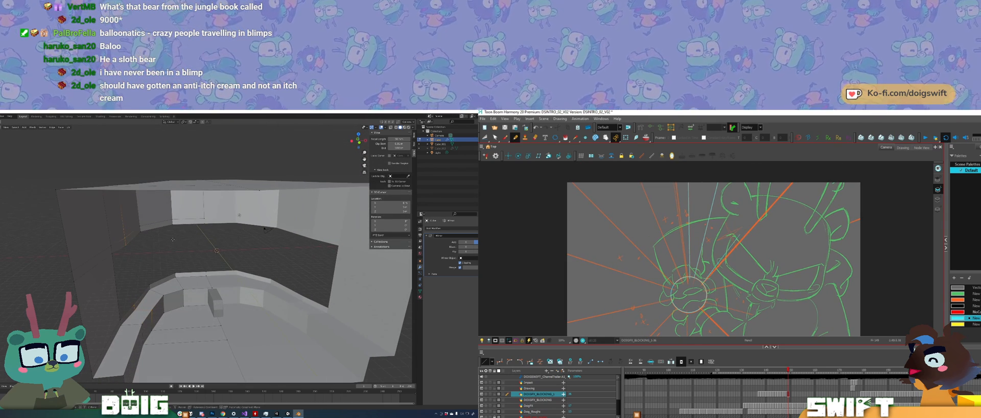
{"action": "key", "text": "x"}
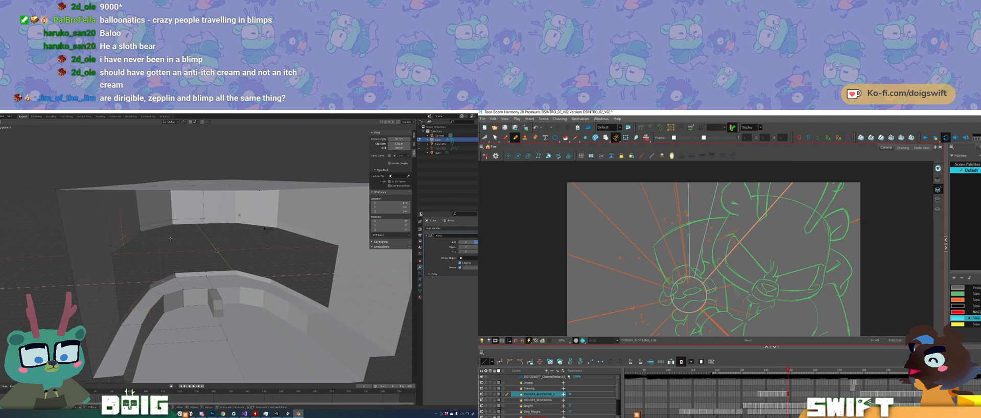
{"action": "left_click", "coordinate": [171, 238]}
{"action": "middle_click_drag", "start_coordinate": [171, 239], "coordinate": [163, 253]}
{"action": "middle_click_drag", "start_coordinate": [173, 292], "coordinate": [166, 260]}
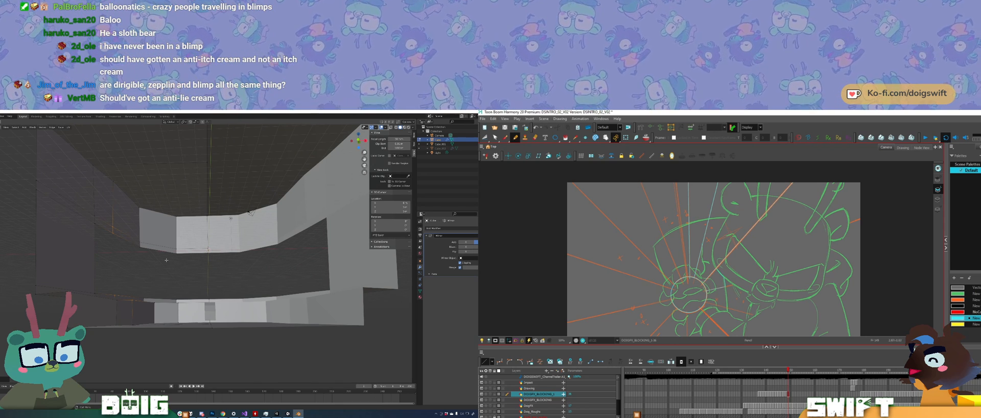
Step: In Harmony, fill the burst's upper ray, the neighbouring short wedge and the round centre with cyan
{"action": "key", "text": "alt+i"}
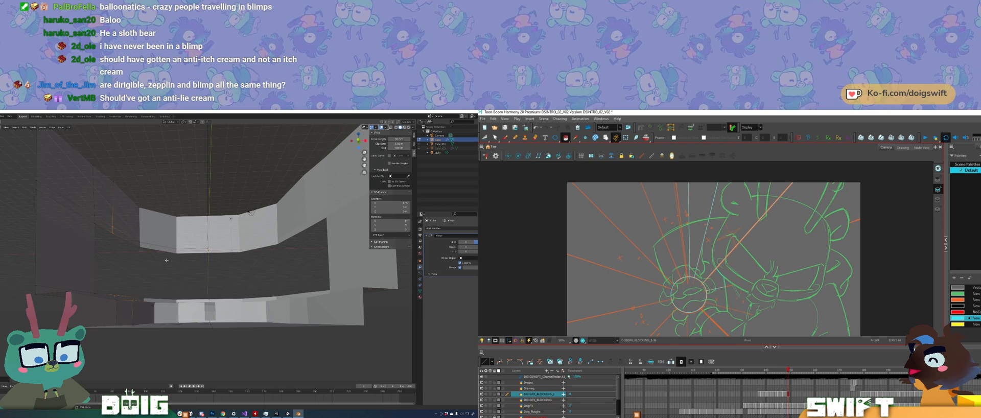
{"action": "left_click", "coordinate": [713, 280]}
{"action": "left_click", "coordinate": [696, 256]}
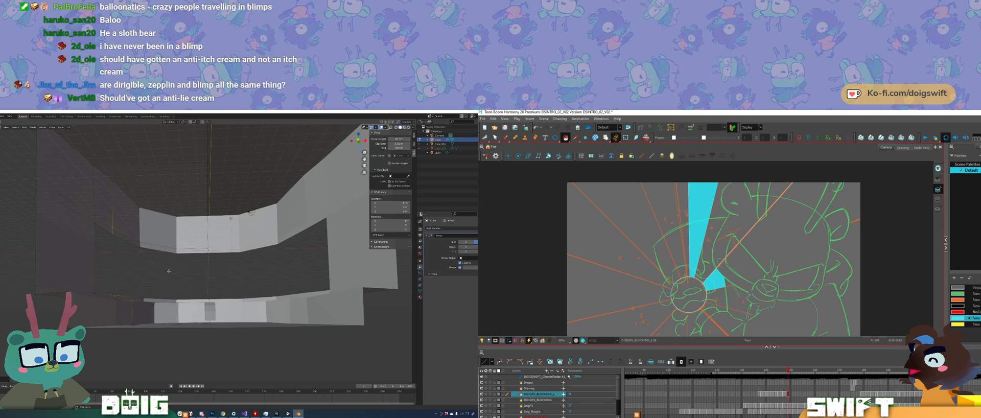
{"action": "left_click", "coordinate": [688, 295]}
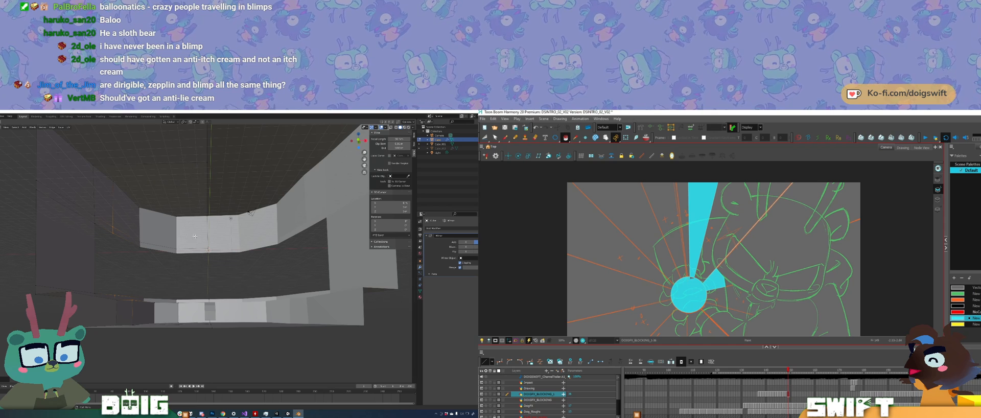
Step: In Blender, move the side wall's selected geometry along the Z axis, and bring the Harmony burst drawing into view with the Pencil tool active
{"action": "mouse_move", "coordinate": [172, 281]}
{"action": "middle_mouse_down"}
{"action": "mouse_move", "coordinate": [166, 288]}
{"action": "mouse_move", "coordinate": [144, 276]}
{"action": "middle_mouse_up"}
{"action": "scroll", "coordinate": [159, 284], "scroll_direction": "up", "scroll_amount": 2}
{"action": "key", "text": "alt+slash"}
{"action": "left_click_drag", "start_coordinate": [748, 308], "coordinate": [759, 260]}
{"action": "key", "text": "g"}
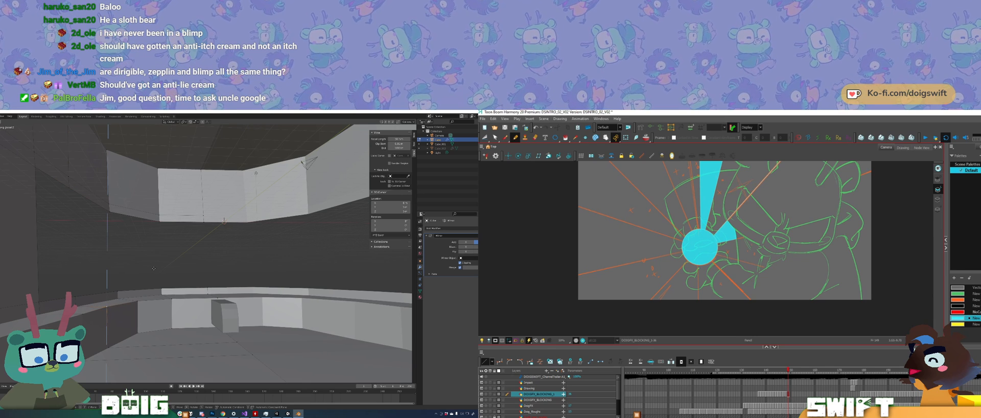
{"action": "left_click", "coordinate": [153, 267]}
{"action": "scroll", "coordinate": [173, 291], "scroll_direction": "down", "scroll_amount": 2}
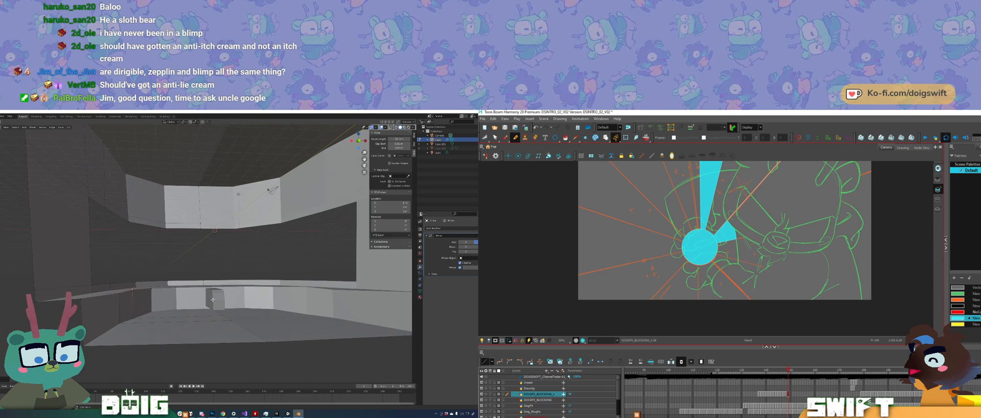
Step: In Blender, switch Edit Mode to the small pedestal below the front ledge and move its front selection
{"action": "key", "text": "Tab"}
{"action": "left_click", "coordinate": [217, 298]}
{"action": "key", "text": "Tab"}
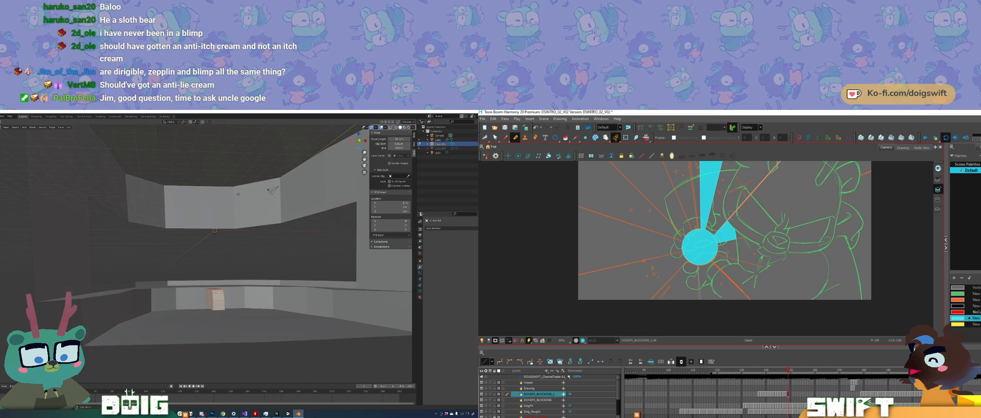
{"action": "middle_click_drag", "start_coordinate": [219, 304], "coordinate": [194, 310]}
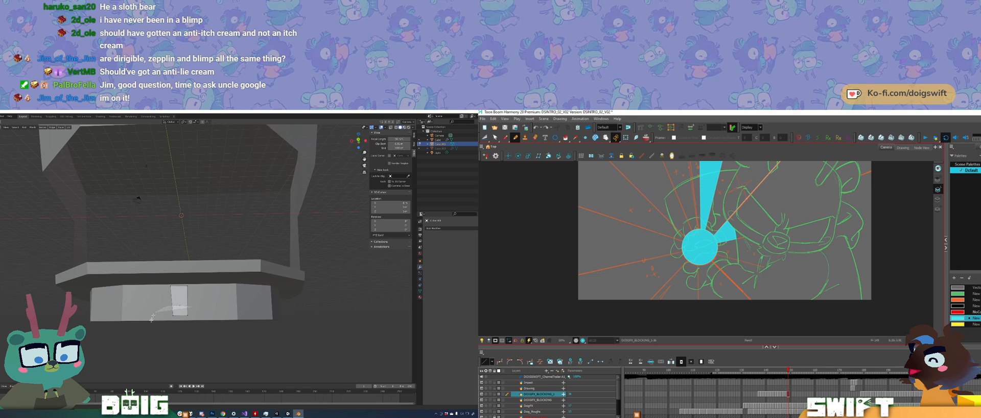
{"action": "key", "text": "g"}
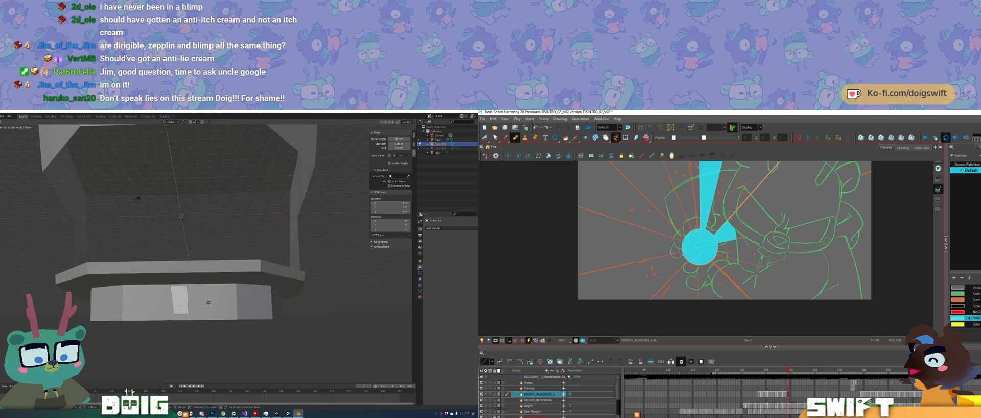
{"action": "left_click", "coordinate": [209, 312]}
{"action": "middle_click_drag", "start_coordinate": [214, 311], "coordinate": [173, 278]}
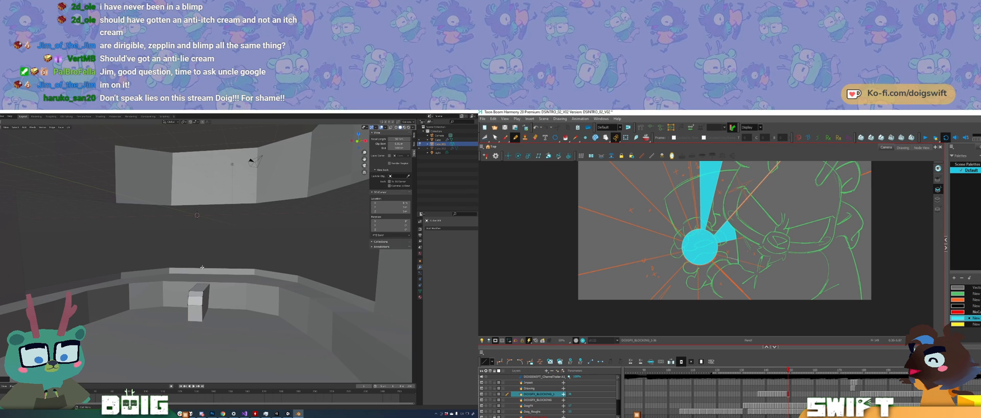
{"action": "middle_click_drag", "start_coordinate": [185, 300], "coordinate": [176, 260]}
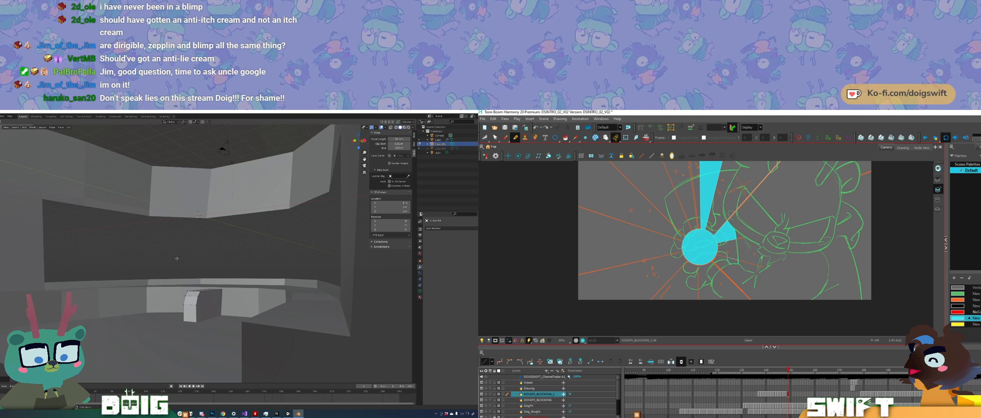
Step: Move the pedestal's selected front part along the X axis to line it up below the ledge
{"action": "mouse_move", "coordinate": [178, 305]}
{"action": "middle_mouse_down"}
{"action": "mouse_move", "coordinate": [194, 278]}
{"action": "mouse_move", "coordinate": [231, 288]}
{"action": "mouse_move", "coordinate": [183, 295]}
{"action": "middle_mouse_up"}
{"action": "left_click", "coordinate": [182, 294]}
{"action": "key", "text": "g"}
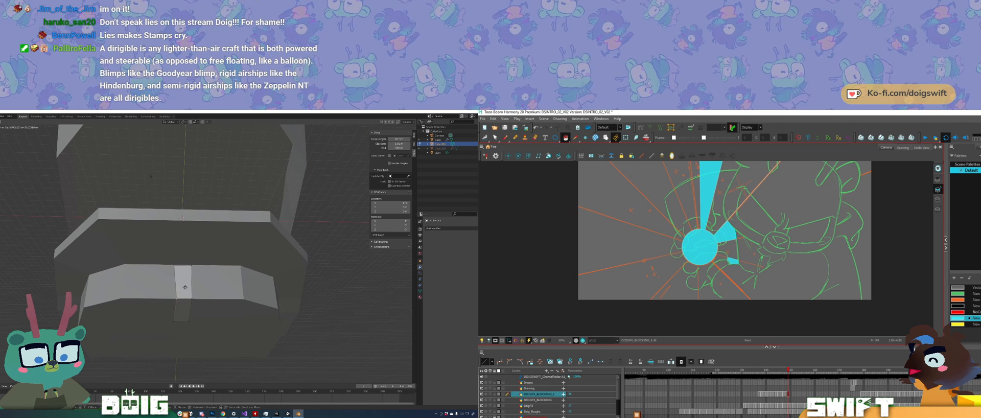
{"action": "key", "text": "x"}
{"action": "left_click", "coordinate": [505, 138]}
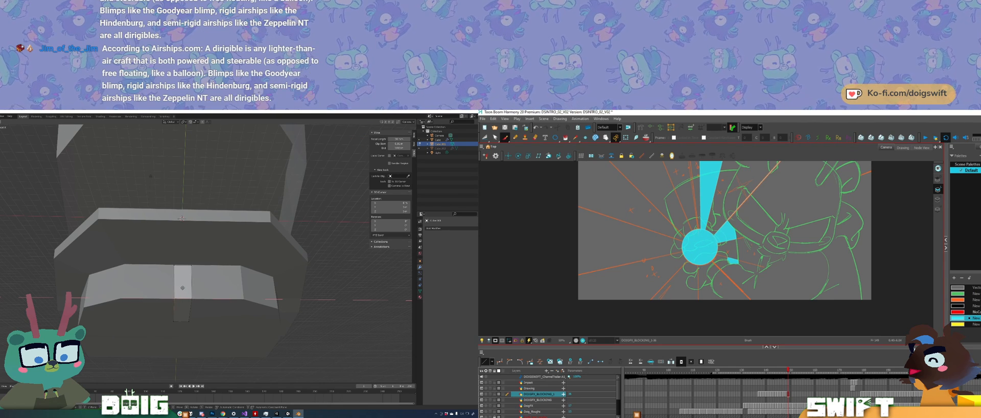
{"action": "left_click", "coordinate": [183, 286]}
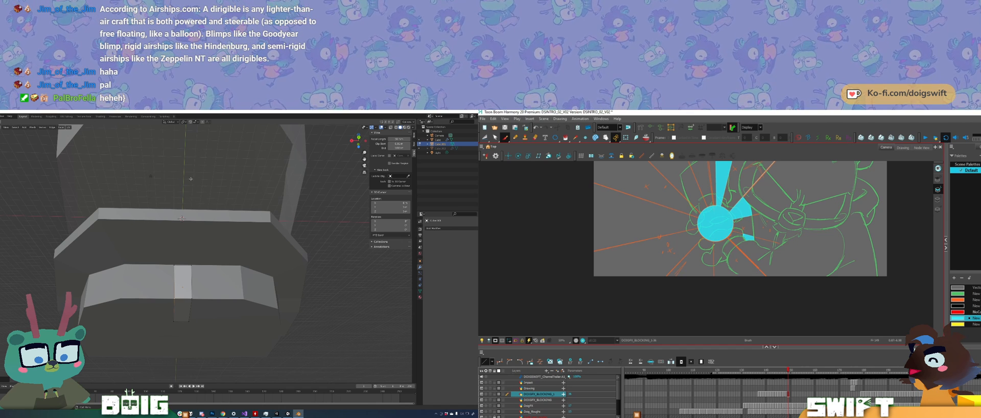
Step: In Harmony, activate the Pencil tool and rotate the canvas counterclockwise around the burst
{"action": "key", "text": "alt+slash"}
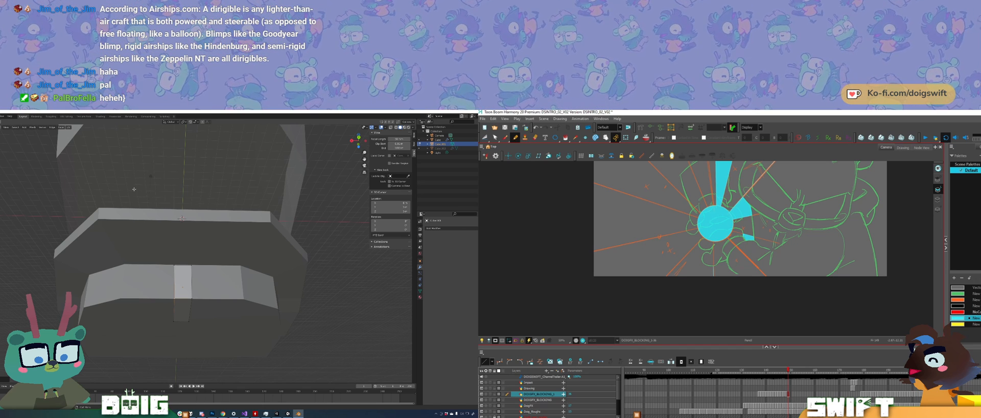
{"action": "key", "text": "ctrl+alt"}
{"action": "mouse_move", "coordinate": [714, 288]}
{"action": "left_mouse_down", "text": "ctrl+alt"}
{"action": "mouse_move", "coordinate": [733, 279]}
{"action": "mouse_move", "coordinate": [720, 276]}
{"action": "left_mouse_up", "text": "ctrl+alt"}
{"action": "key", "text": "space"}
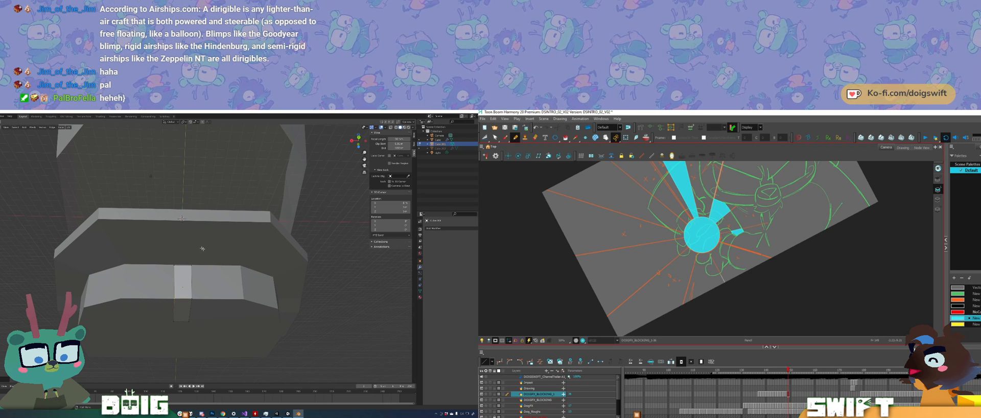
Step: In Blender, leave the pedestal's Edit Mode and view the whole bridge room from outside
{"action": "middle_click_drag", "start_coordinate": [199, 290], "coordinate": [159, 307]}
{"action": "middle_click_drag", "start_coordinate": [216, 251], "coordinate": [249, 268]}
{"action": "scroll", "coordinate": [219, 278], "scroll_direction": "down", "scroll_amount": 2}
{"action": "key", "text": "Tab"}
{"action": "mouse_move", "coordinate": [198, 284]}
{"action": "middle_mouse_down"}
{"action": "mouse_move", "coordinate": [209, 305]}
{"action": "mouse_move", "coordinate": [193, 291]}
{"action": "middle_mouse_up"}
{"action": "scroll", "coordinate": [203, 278], "scroll_direction": "down", "scroll_amount": 2}
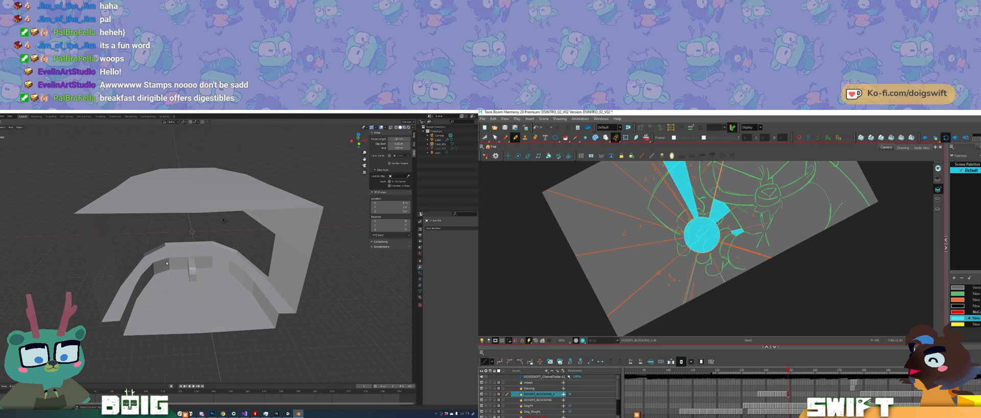
Step: In Harmony, undo the last stroke and draw ray lines from the burst's centre past the drawing's lower edge, rotating the canvas as needed
{"action": "key", "text": "ctrl+z"}
{"action": "left_click_drag", "start_coordinate": [693, 266], "coordinate": [680, 316]}
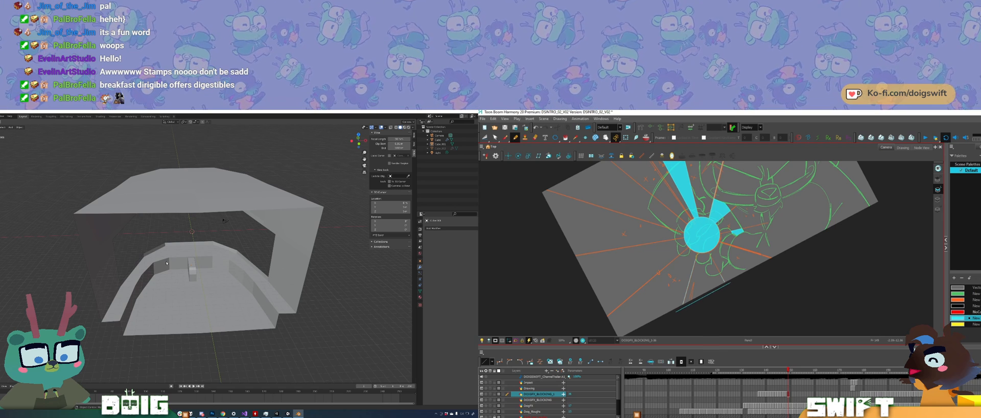
{"action": "left_click_drag", "start_coordinate": [705, 291], "coordinate": [671, 300], "text": "ctrl+alt"}
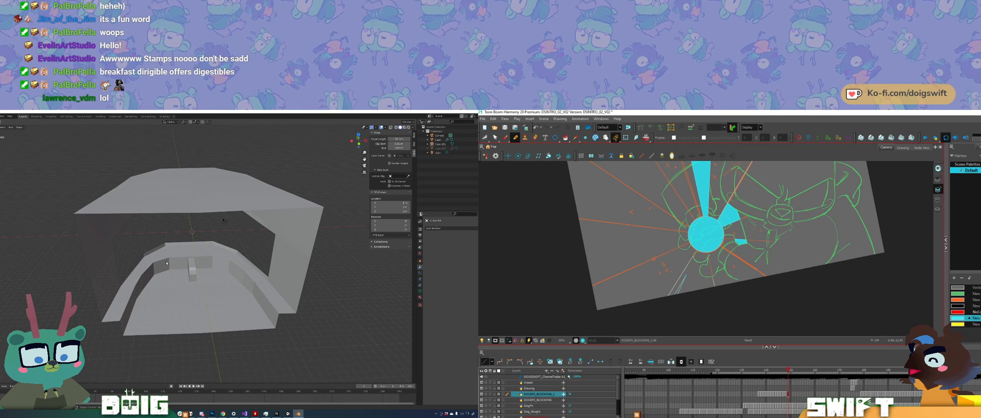
{"action": "left_click_drag", "start_coordinate": [718, 285], "coordinate": [692, 291], "text": "ctrl+alt"}
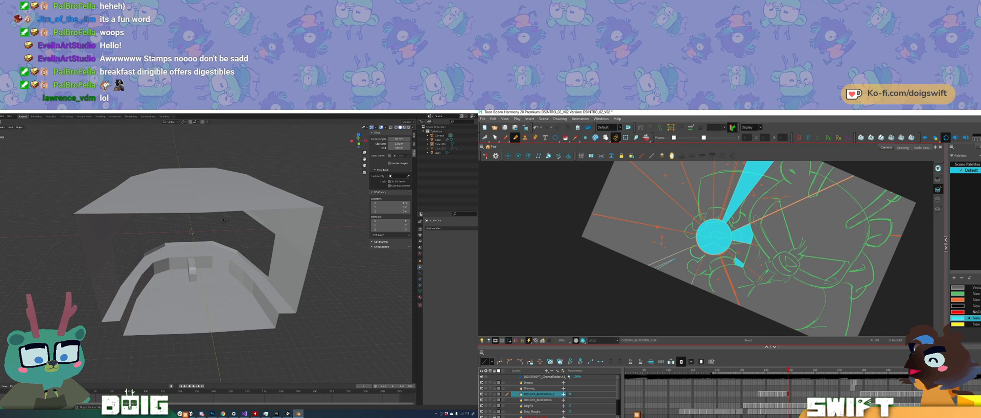
{"action": "left_click_drag", "start_coordinate": [729, 282], "coordinate": [733, 269], "text": "ctrl+alt"}
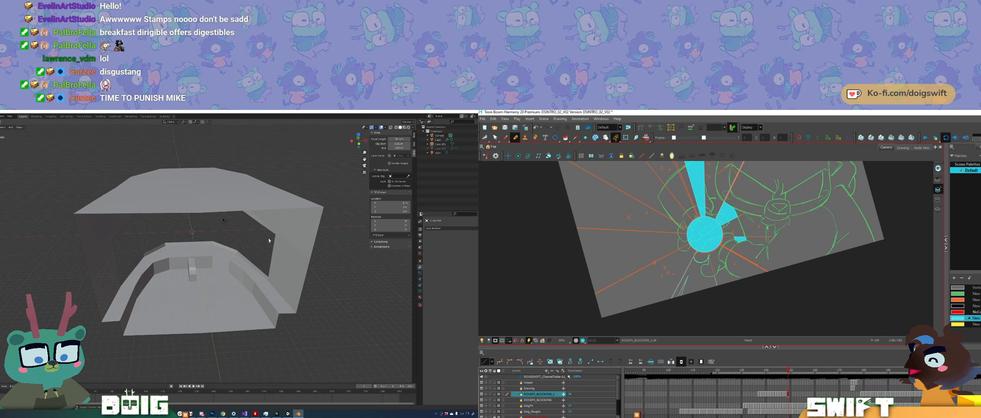
{"action": "scroll", "coordinate": [214, 279], "scroll_direction": "up", "scroll_amount": 3}
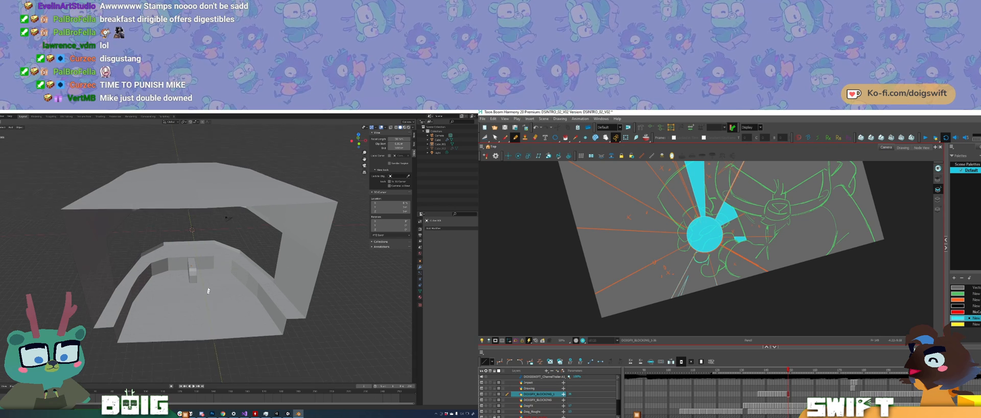
{"action": "middle_click_drag", "start_coordinate": [213, 278], "coordinate": [220, 306]}
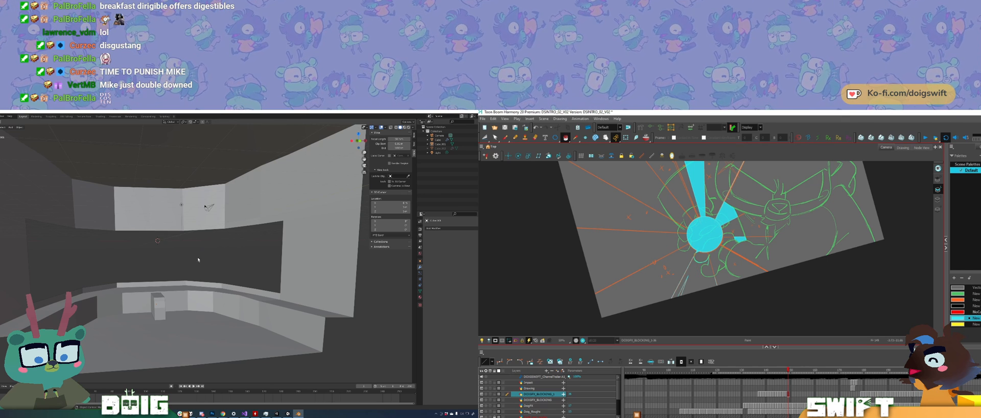
{"action": "mouse_move", "coordinate": [187, 265]}
{"action": "middle_mouse_down"}
{"action": "mouse_move", "coordinate": [204, 289]}
{"action": "mouse_move", "coordinate": [213, 253]}
{"action": "mouse_move", "coordinate": [183, 285]}
{"action": "mouse_move", "coordinate": [163, 272]}
{"action": "middle_mouse_up"}
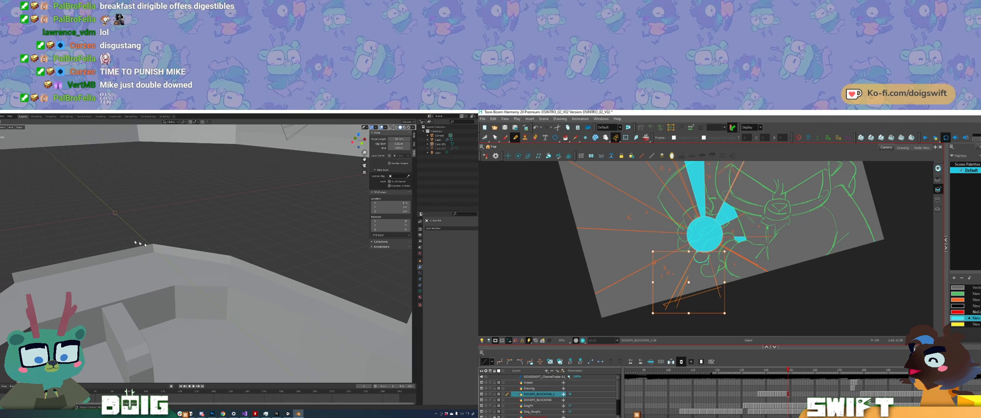
{"action": "left_click", "coordinate": [10, 127]}
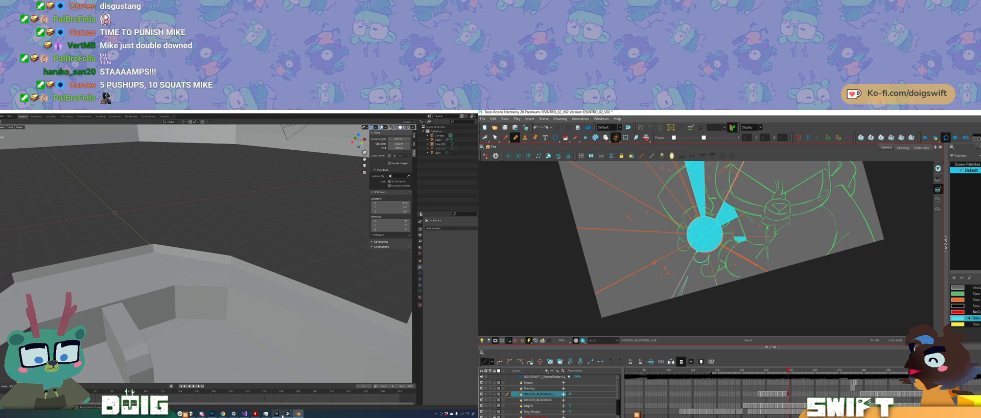
Step: Switch to the green-screen avatar window and move it over the Blender viewport
{"action": "mouse_move", "coordinate": [282, 413]}
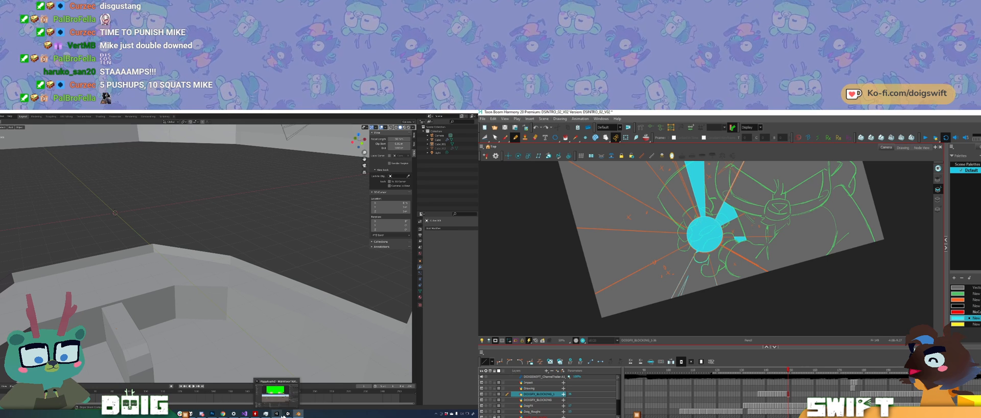
{"action": "left_click", "coordinate": [286, 396]}
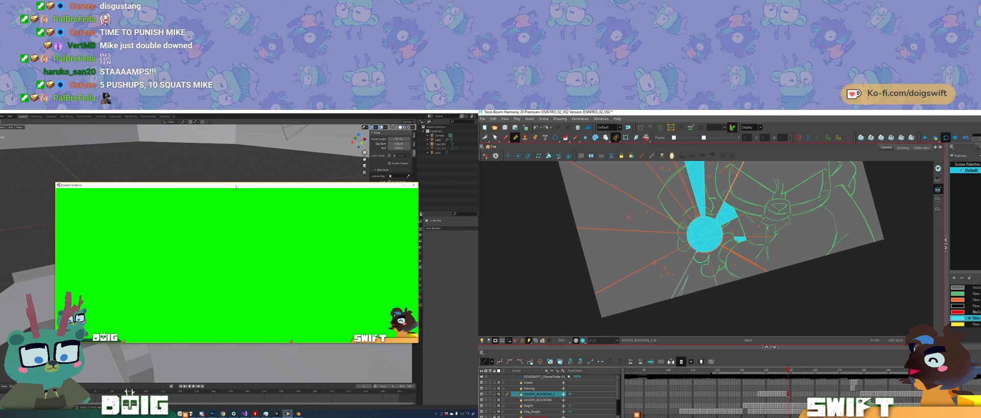
{"action": "left_click_drag", "start_coordinate": [236, 187], "coordinate": [197, 191]}
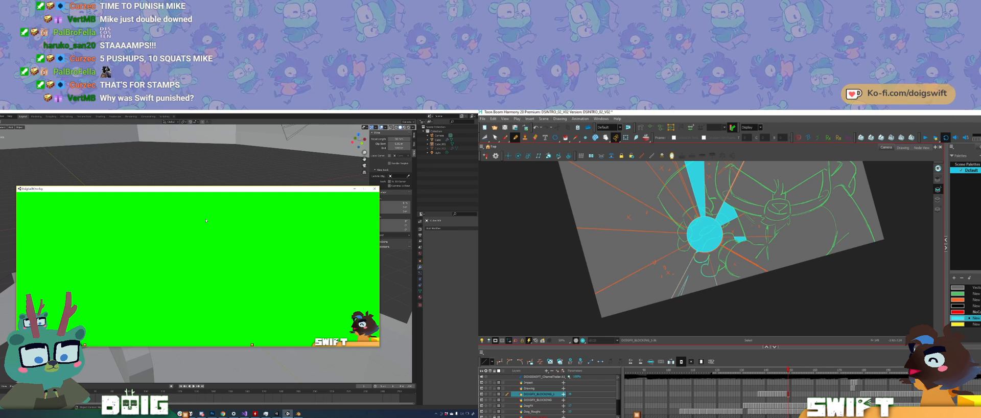
Step: In Harmony, delete the selected stroke below the burst and rotate the canvas back towards level
{"action": "left_click", "coordinate": [705, 276], "text": "ctrl"}
{"action": "key", "text": "Delete"}
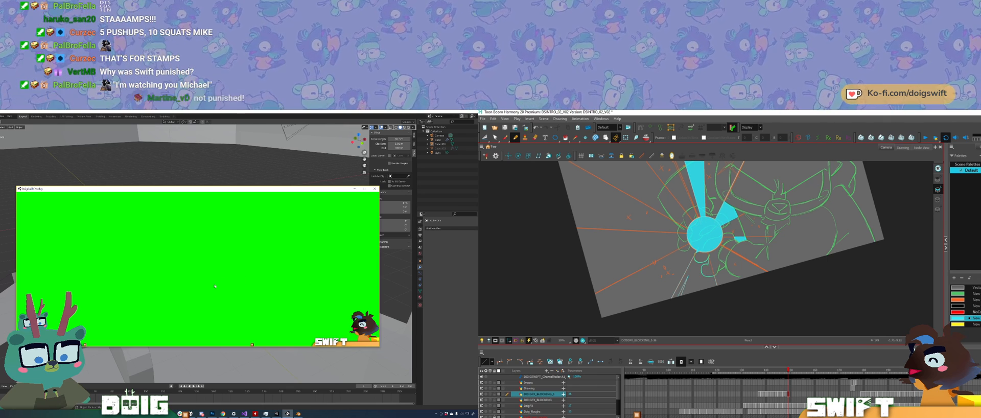
{"action": "left_click_drag", "start_coordinate": [722, 262], "coordinate": [727, 273], "text": "ctrl+alt"}
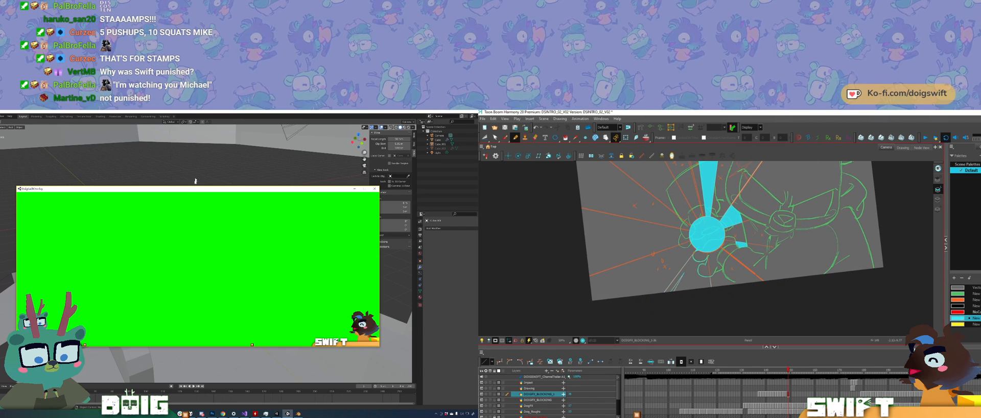
Step: Reposition the green-screen avatar window slightly and switch to the Unity editor with the avatar scene
{"action": "mouse_move", "coordinate": [195, 189]}
{"action": "left_mouse_down"}
{"action": "mouse_move", "coordinate": [285, 337]}
{"action": "mouse_move", "coordinate": [206, 196]}
{"action": "left_mouse_up"}
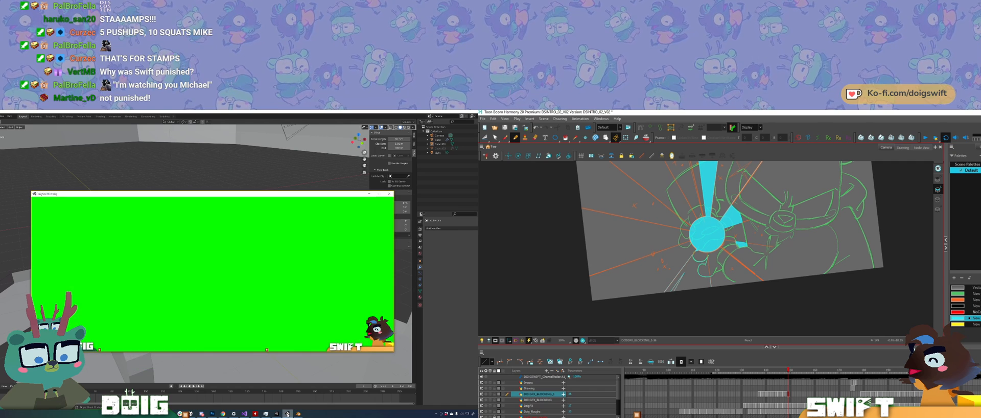
{"action": "left_click", "coordinate": [276, 413]}
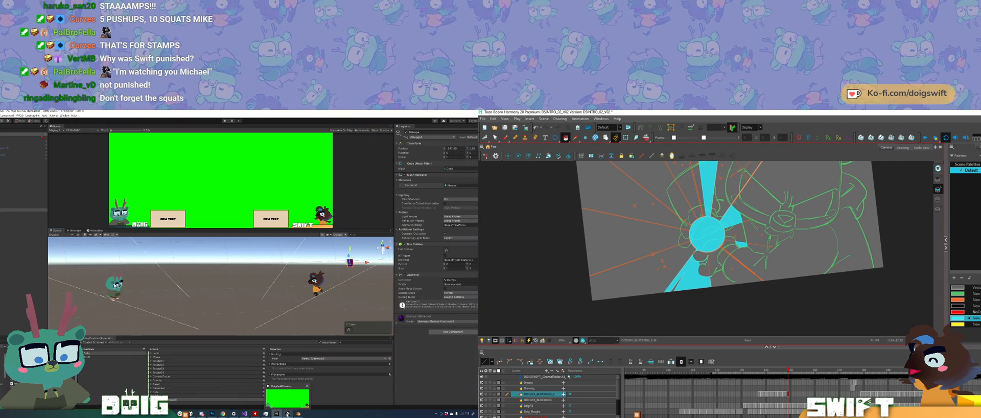
Step: Bring up the green-screen avatar window, reposition it over the Unity editor and minimize it again
{"action": "left_click", "coordinate": [287, 414]}
{"action": "left_click_drag", "start_coordinate": [748, 277], "coordinate": [746, 281], "text": "ctrl+alt"}
{"action": "left_click_drag", "start_coordinate": [756, 248], "coordinate": [745, 280]}
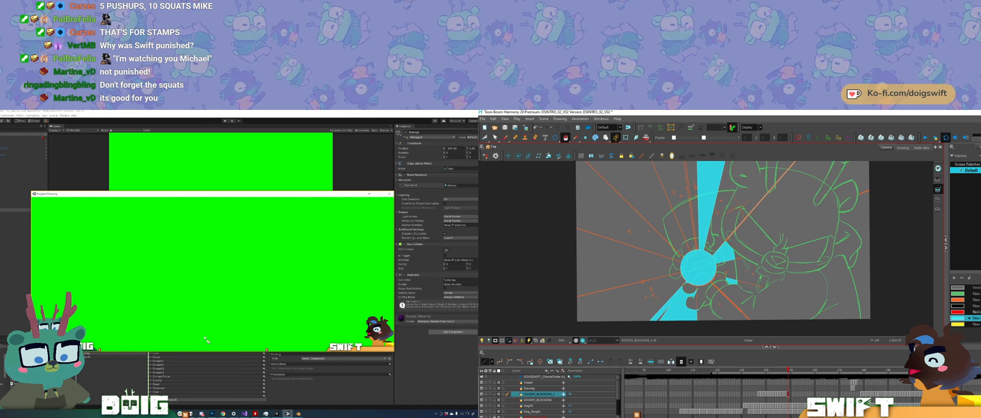
{"action": "mouse_move", "coordinate": [208, 194]}
{"action": "left_mouse_down"}
{"action": "mouse_move", "coordinate": [210, 358]}
{"action": "mouse_move", "coordinate": [212, 181]}
{"action": "left_mouse_up"}
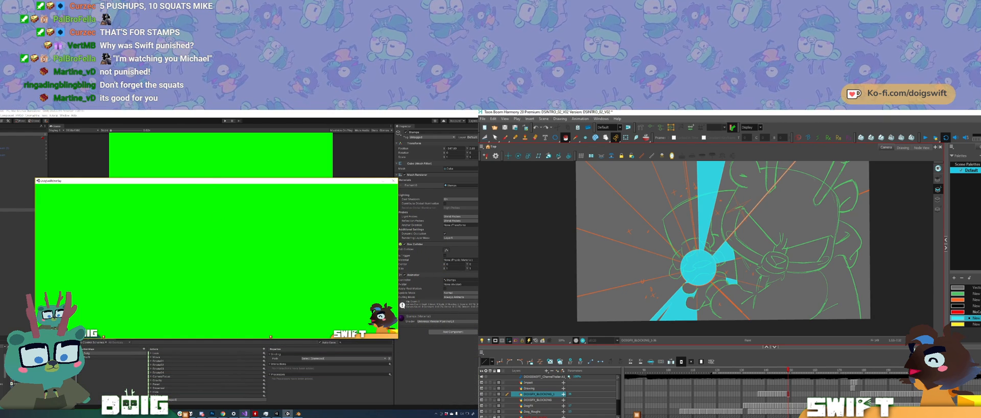
{"action": "mouse_move", "coordinate": [278, 415]}
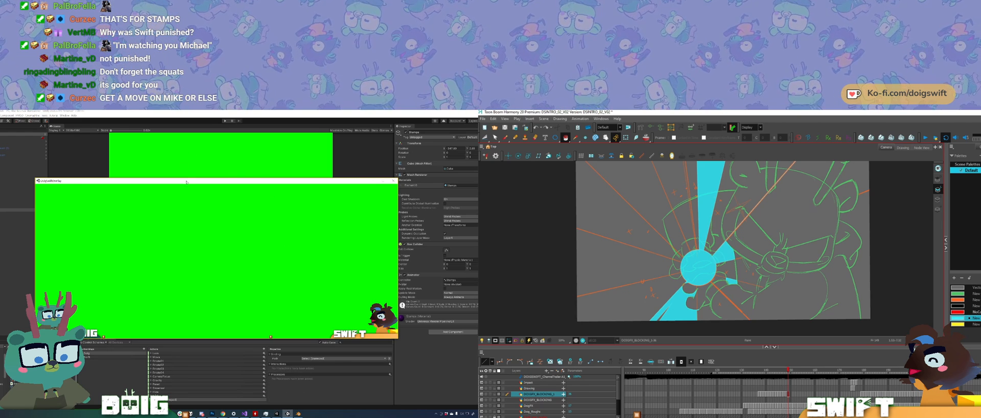
{"action": "left_click_drag", "start_coordinate": [186, 181], "coordinate": [224, 178]}
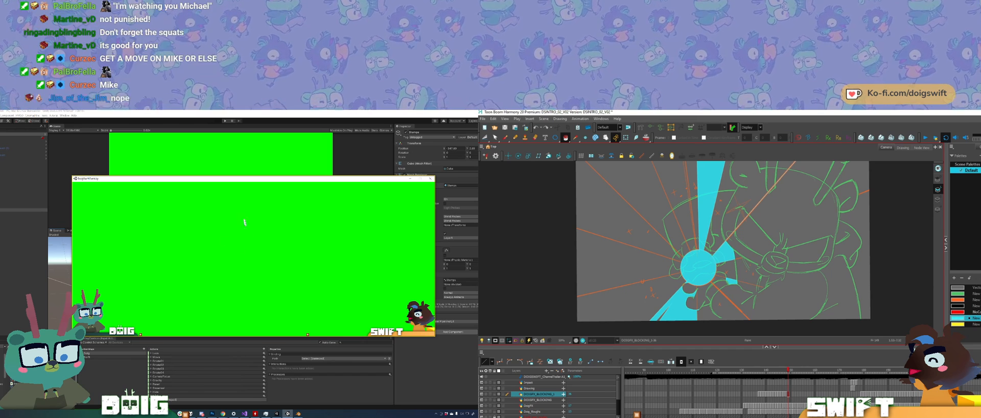
{"action": "mouse_move", "coordinate": [230, 179]}
{"action": "left_mouse_down"}
{"action": "mouse_move", "coordinate": [241, 213]}
{"action": "mouse_move", "coordinate": [246, 347]}
{"action": "mouse_move", "coordinate": [224, 211]}
{"action": "mouse_move", "coordinate": [232, 188]}
{"action": "mouse_move", "coordinate": [265, 184]}
{"action": "mouse_move", "coordinate": [220, 175]}
{"action": "mouse_move", "coordinate": [315, 286]}
{"action": "mouse_move", "coordinate": [314, 262]}
{"action": "mouse_move", "coordinate": [231, 175]}
{"action": "left_mouse_up"}
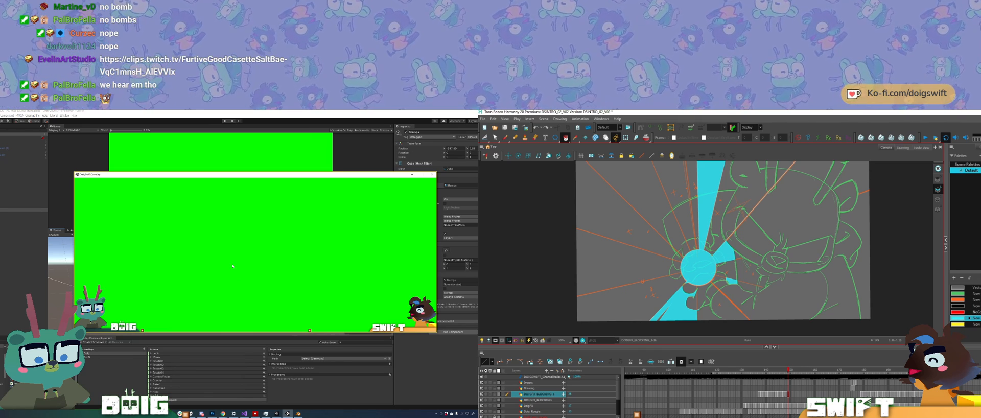
{"action": "left_click_drag", "start_coordinate": [237, 177], "coordinate": [214, 234]}
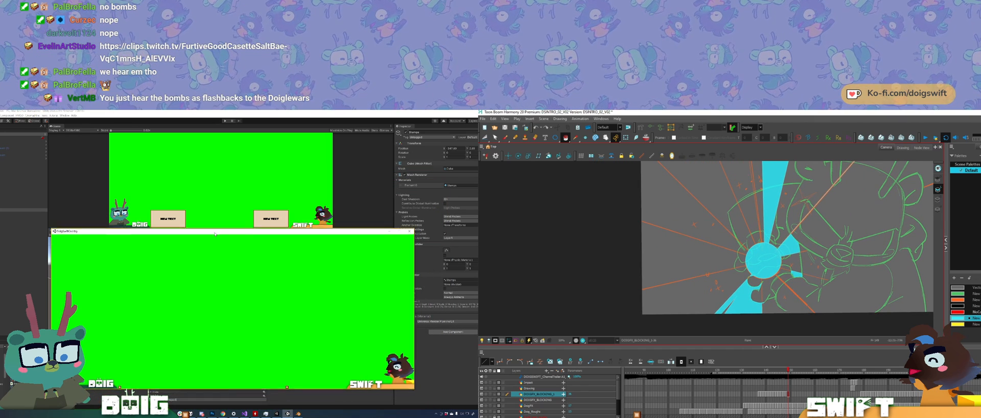
{"action": "left_click", "coordinate": [389, 231]}
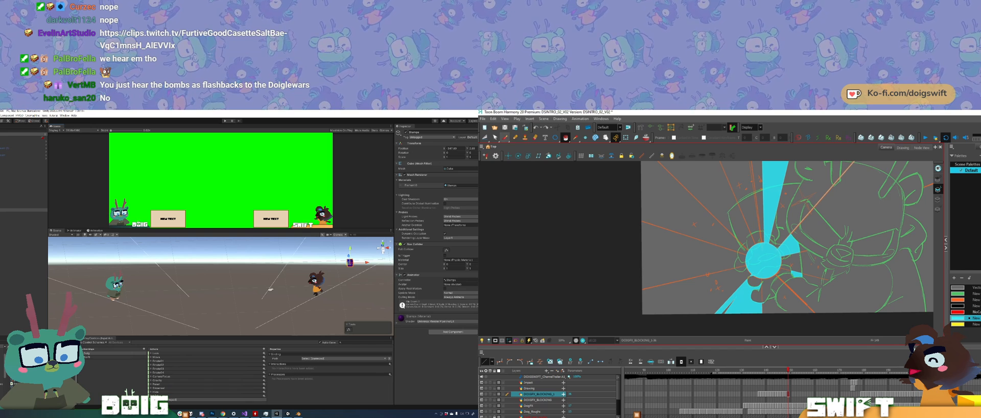
Step: In Harmony, draw ray lines from the burst's centre to the drawing's left edge and delete their excess ends
{"action": "left_click_drag", "start_coordinate": [270, 290], "coordinate": [111, 277], "text": "alt"}
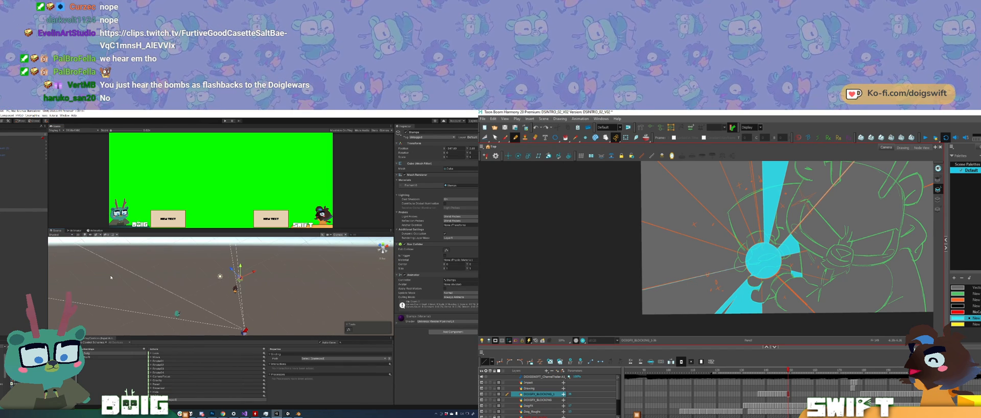
{"action": "key", "text": "alt+s"}
{"action": "left_click", "coordinate": [650, 288]}
{"action": "left_click", "coordinate": [648, 295]}
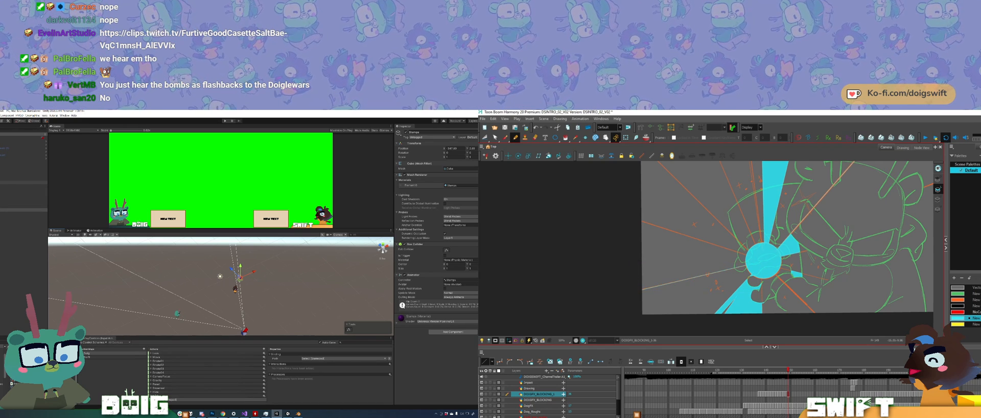
{"action": "left_click_drag", "start_coordinate": [694, 285], "coordinate": [671, 314]}
{"action": "left_click_drag", "start_coordinate": [617, 250], "coordinate": [724, 284]}
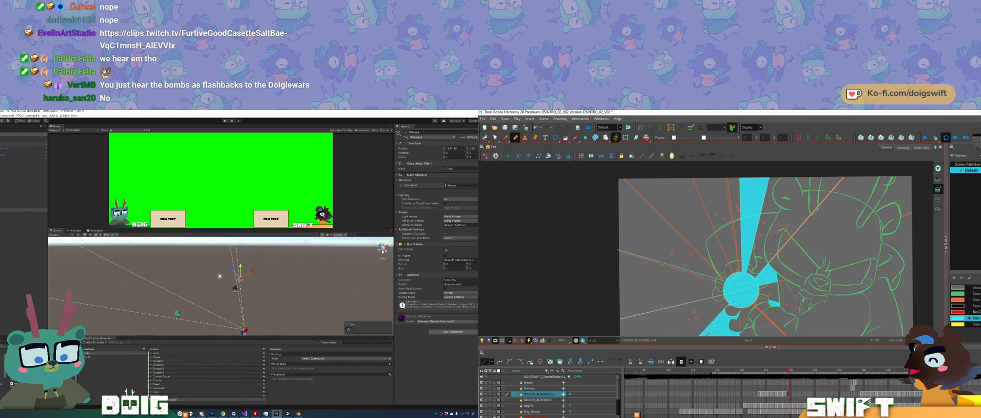
{"action": "key", "text": "alt+s"}
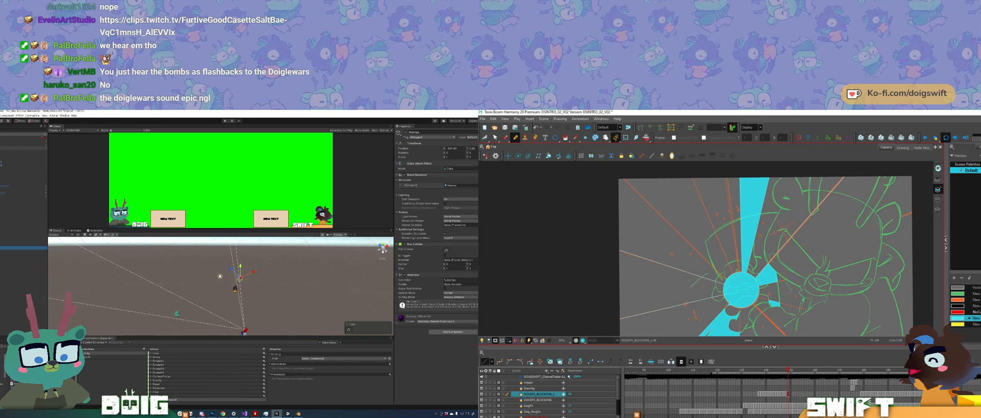
{"action": "left_click", "coordinate": [644, 258]}
{"action": "key", "text": "Delete"}
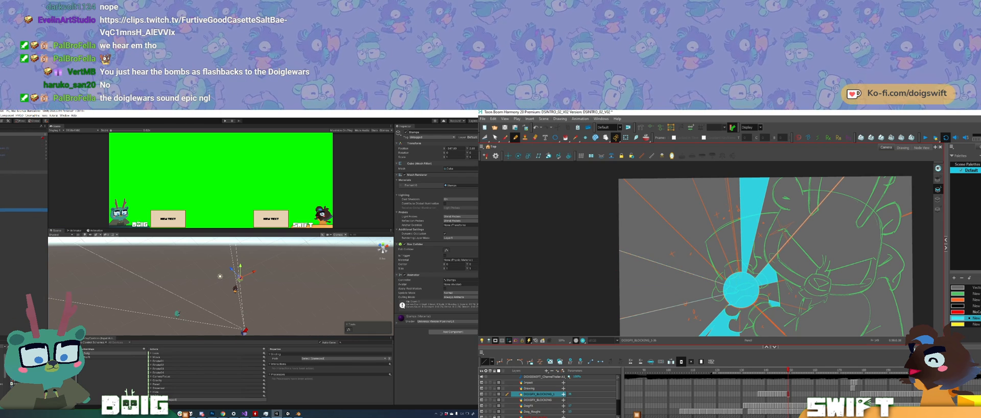
Step: Draw a ray line from the burst towards the drawing's upper edge in Harmony and select another scene object in Unity
{"action": "mouse_move", "coordinate": [727, 272]}
{"action": "left_mouse_down"}
{"action": "mouse_move", "coordinate": [707, 296]}
{"action": "mouse_move", "coordinate": [691, 228]}
{"action": "mouse_move", "coordinate": [663, 179]}
{"action": "left_mouse_up"}
{"action": "left_click", "coordinate": [23, 145]}
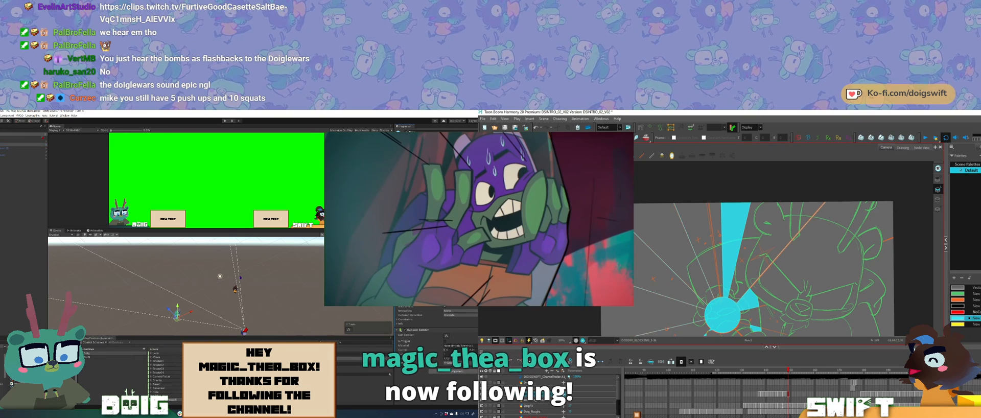
{"action": "middle_click_drag", "start_coordinate": [817, 312], "coordinate": [831, 268]}
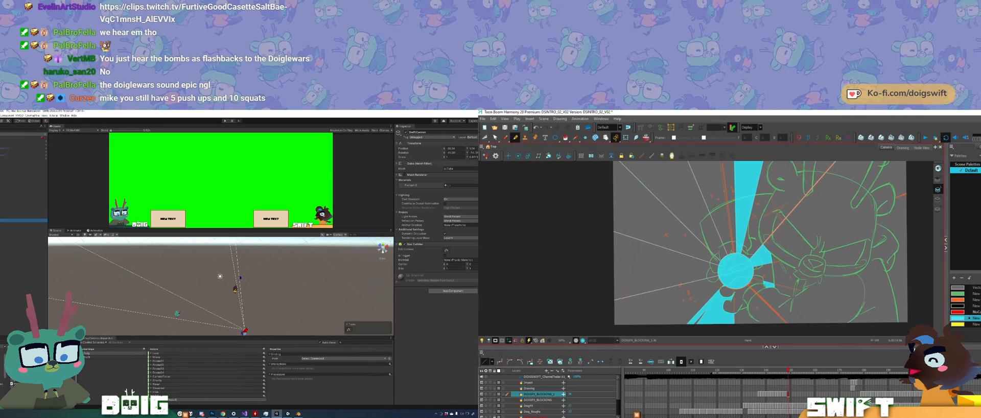
{"action": "mouse_move", "coordinate": [220, 291]}
{"action": "left_mouse_down", "text": "alt"}
{"action": "mouse_move", "coordinate": [240, 273]}
{"action": "mouse_move", "coordinate": [250, 295]}
{"action": "mouse_move", "coordinate": [218, 295]}
{"action": "left_mouse_up", "text": "alt"}
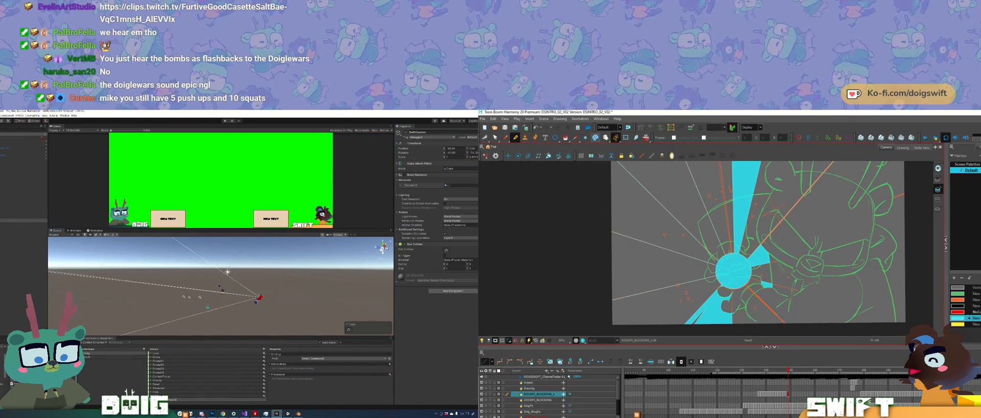
Step: Fill the left and upper-left ray wedges with cyan in Harmony and collapse the selected Unity object's Mesh Renderer component
{"action": "left_click", "coordinate": [649, 265]}
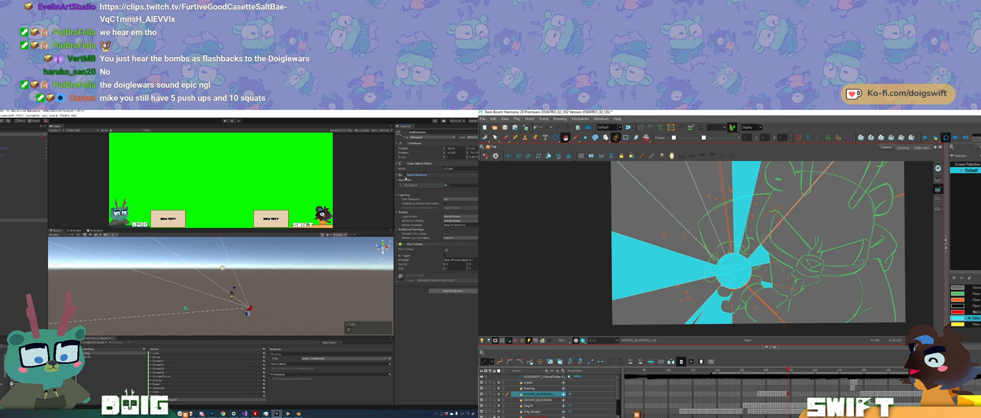
{"action": "left_click", "coordinate": [416, 174]}
{"action": "left_click", "coordinate": [673, 197]}
{"action": "middle_click_drag", "start_coordinate": [760, 172], "coordinate": [713, 216]}
Step: Draw a ray stroke above the burst past the drawing's upper edge, and toggle the Mesh Renderer on another Unity object
{"action": "left_click", "coordinate": [515, 137]}
{"action": "mouse_move", "coordinate": [208, 306]}
{"action": "left_mouse_down", "text": "alt"}
{"action": "mouse_move", "coordinate": [225, 305]}
{"action": "mouse_move", "coordinate": [249, 276]}
{"action": "left_mouse_up", "text": "alt"}
{"action": "left_click", "coordinate": [8, 219]}
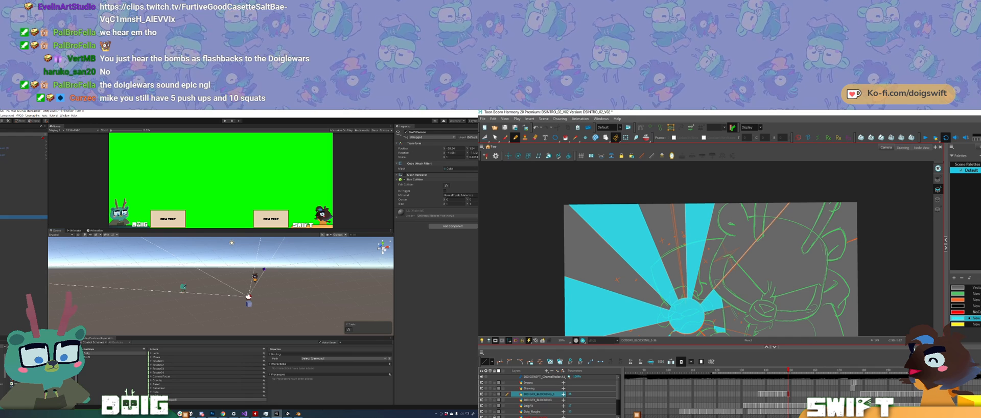
{"action": "left_click_drag", "start_coordinate": [656, 161], "coordinate": [671, 191]}
{"action": "left_click", "coordinate": [404, 174]}
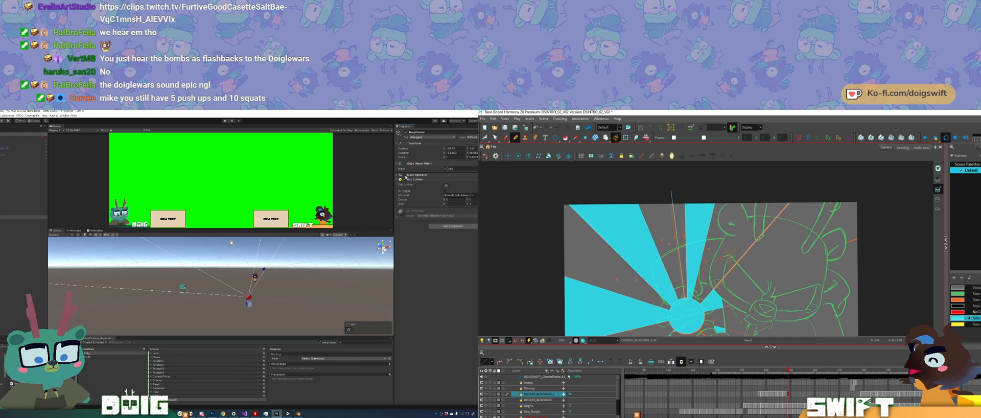
Step: Draw a narrow pair of ray lines above the burst in Harmony, and frame the selected object in Unity's Scene view
{"action": "left_click", "coordinate": [4, 216]}
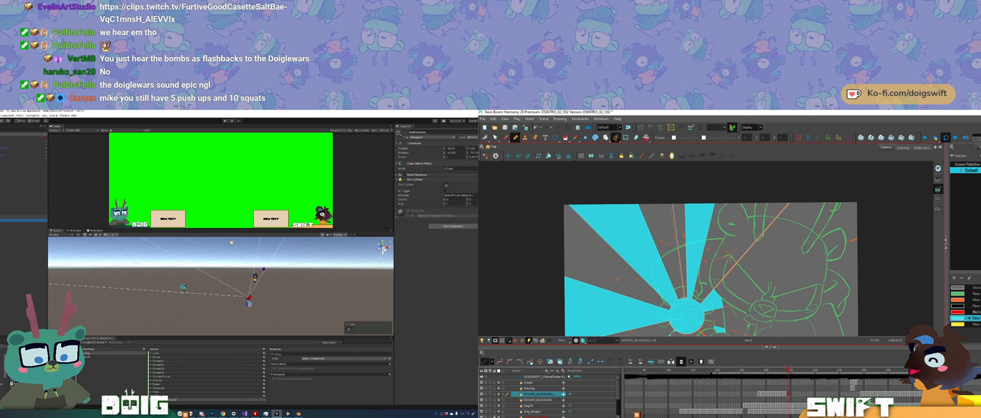
{"action": "key", "text": "f"}
{"action": "left_click_drag", "start_coordinate": [685, 297], "coordinate": [665, 177]}
{"action": "right_click_drag", "start_coordinate": [282, 287], "coordinate": [247, 286], "text": "alt"}
{"action": "left_click_drag", "start_coordinate": [665, 178], "coordinate": [665, 172]}
{"action": "right_click_drag", "start_coordinate": [247, 286], "coordinate": [105, 302], "text": "alt"}
{"action": "left_click_drag", "start_coordinate": [665, 172], "coordinate": [670, 201]}
{"action": "right_click_drag", "start_coordinate": [204, 301], "coordinate": [159, 300], "text": "alt"}
{"action": "left_click_drag", "start_coordinate": [670, 202], "coordinate": [670, 199]}
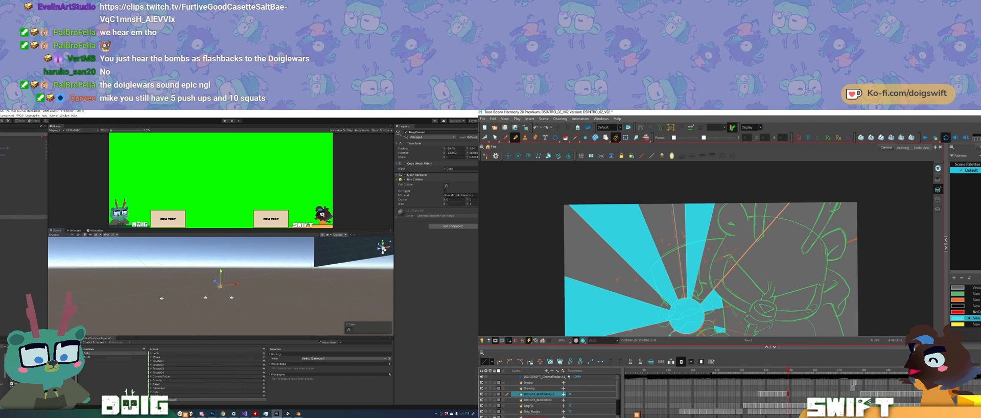
{"action": "right_click_drag", "start_coordinate": [160, 300], "coordinate": [132, 303], "text": "alt"}
{"action": "left_click_drag", "start_coordinate": [670, 199], "coordinate": [668, 189]}
{"action": "left_click_drag", "start_coordinate": [138, 303], "coordinate": [181, 305], "text": "alt"}
{"action": "left_click_drag", "start_coordinate": [669, 189], "coordinate": [668, 186]}
{"action": "left_click_drag", "start_coordinate": [181, 305], "coordinate": [202, 301], "text": "alt"}
{"action": "left_click_drag", "start_coordinate": [668, 185], "coordinate": [668, 186]}
{"action": "left_click_drag", "start_coordinate": [201, 302], "coordinate": [219, 297], "text": "alt"}
{"action": "left_click_drag", "start_coordinate": [668, 186], "coordinate": [668, 185]}
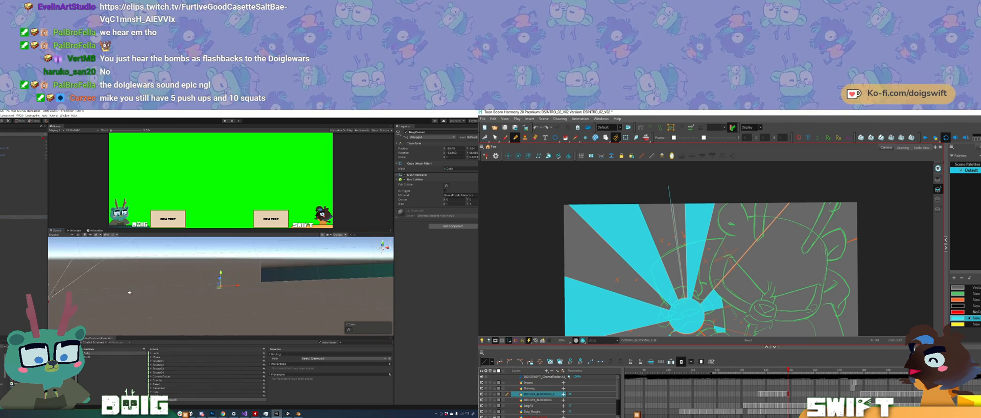
{"action": "left_click_drag", "start_coordinate": [220, 297], "coordinate": [228, 296], "text": "alt"}
{"action": "middle_click_drag", "start_coordinate": [145, 293], "coordinate": [178, 291], "text": "alt"}
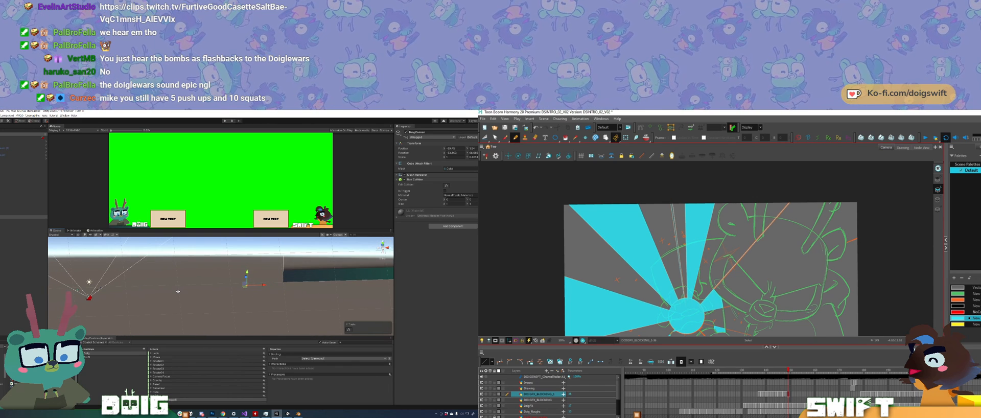
Step: Select and delete the ends of the narrow ray lines that extend past the drawing's upper edge
{"action": "left_click", "coordinate": [668, 195]}
{"action": "left_click", "coordinate": [670, 187]}
{"action": "left_click", "coordinate": [668, 193]}
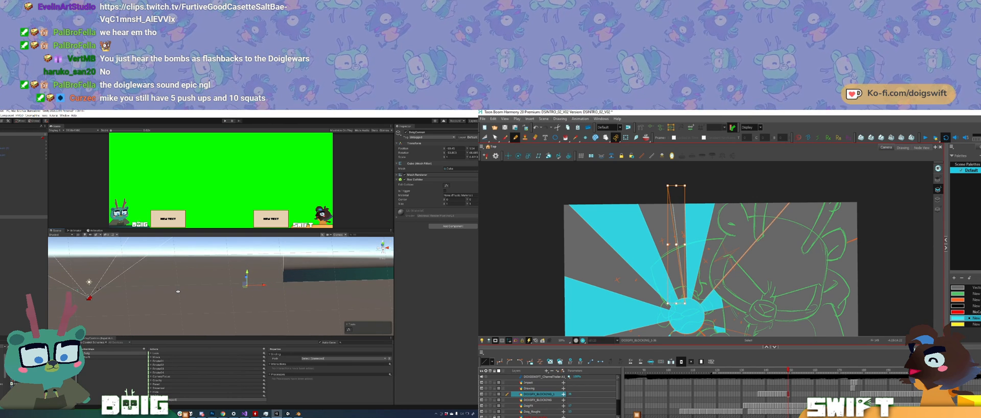
{"action": "key", "text": "Delete"}
Step: Move the selected Unity object along the X axis to beside the Doig avatar, and fill the narrow upper ray cyan in Harmony
{"action": "left_click", "coordinate": [29, 220], "text": "shift"}
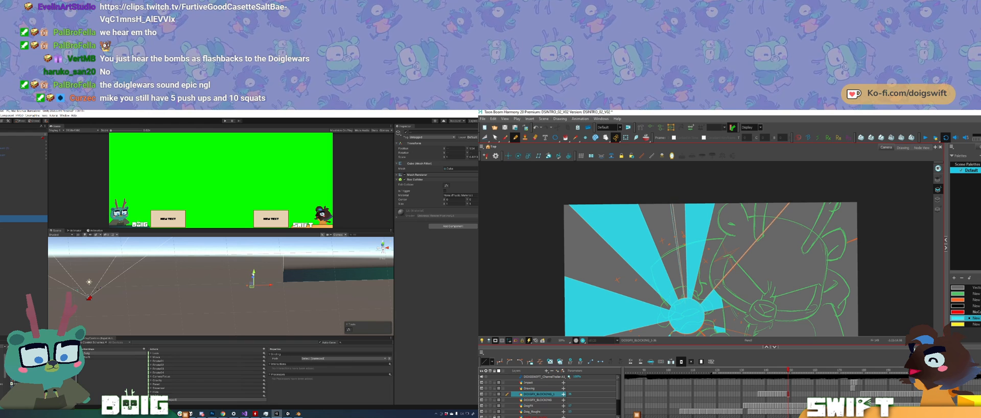
{"action": "left_click_drag", "start_coordinate": [272, 287], "coordinate": [105, 309]}
{"action": "left_click", "coordinate": [676, 233]}
{"action": "left_click_drag", "start_coordinate": [728, 245], "coordinate": [736, 170]}
{"action": "left_click_drag", "start_coordinate": [104, 309], "coordinate": [100, 311]}
{"action": "left_click_drag", "start_coordinate": [736, 170], "coordinate": [721, 203]}
{"action": "left_click_drag", "start_coordinate": [100, 311], "coordinate": [105, 311]}
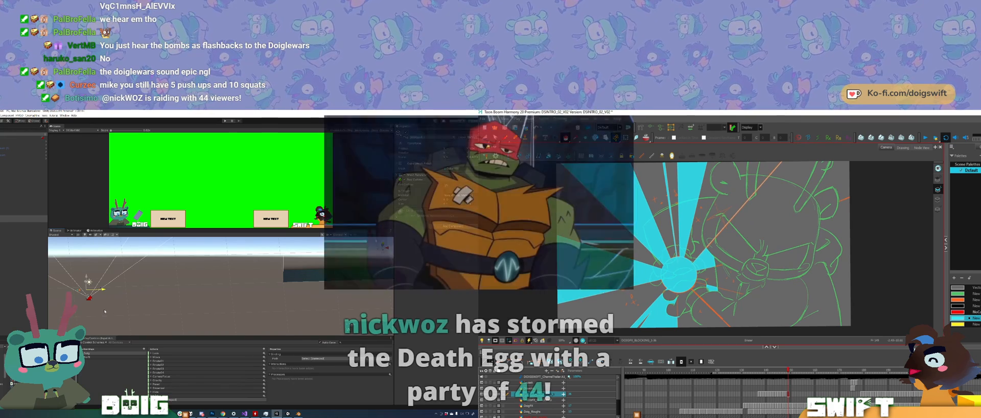
Step: Switch to the Eraser in Harmony and flip back to the previous drawing to compare the hands around the burst
{"action": "key", "text": "alt+e"}
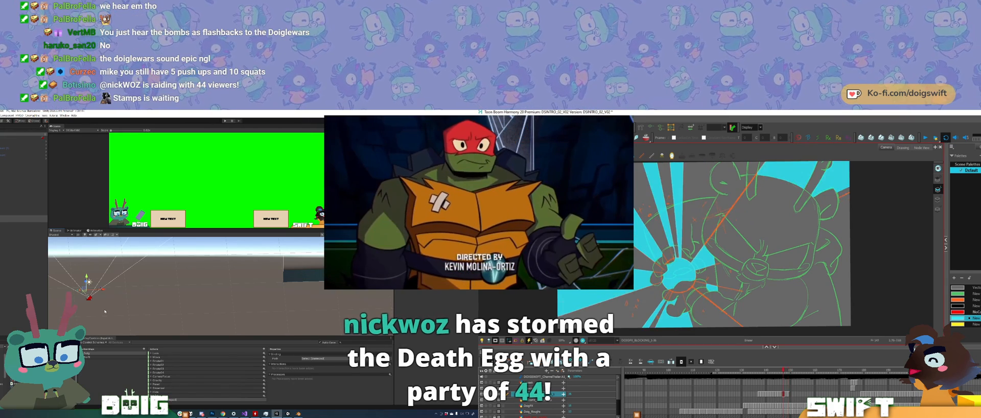
{"action": "left_click_drag", "start_coordinate": [830, 307], "coordinate": [799, 323]}
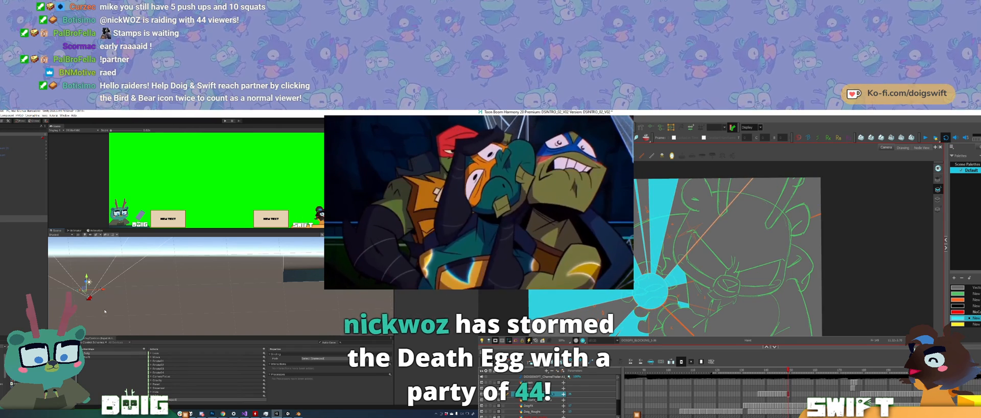
{"action": "left_click_drag", "start_coordinate": [700, 286], "coordinate": [713, 277]}
{"action": "key", "text": "comma"}
{"action": "key", "text": "comma"}
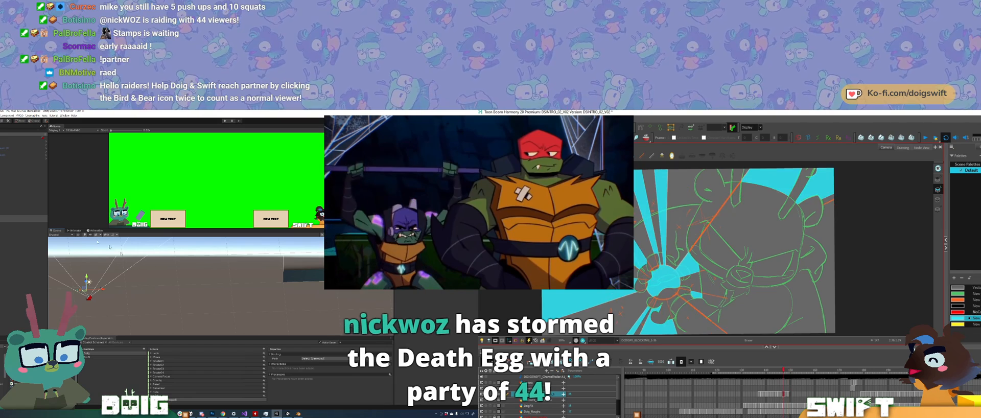
Step: In Unity, select the second object and move it along the X axis until it sits beside the Swift avatar
{"action": "left_click", "coordinate": [23, 221]}
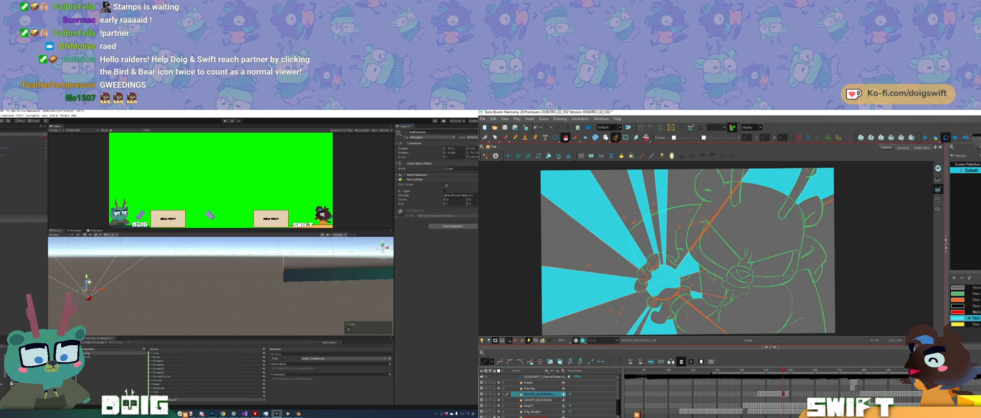
{"action": "left_click", "coordinate": [23, 217]}
{"action": "left_click", "coordinate": [23, 220]}
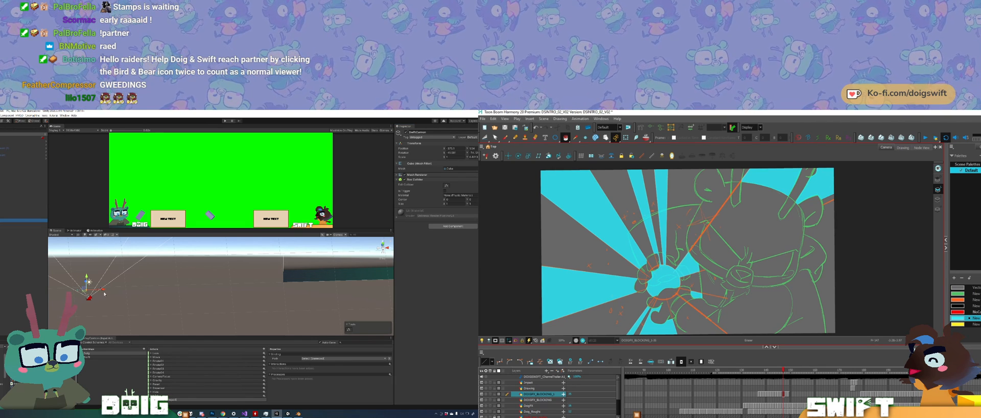
{"action": "left_click_drag", "start_coordinate": [104, 290], "coordinate": [113, 290]}
{"action": "key", "text": "g"}
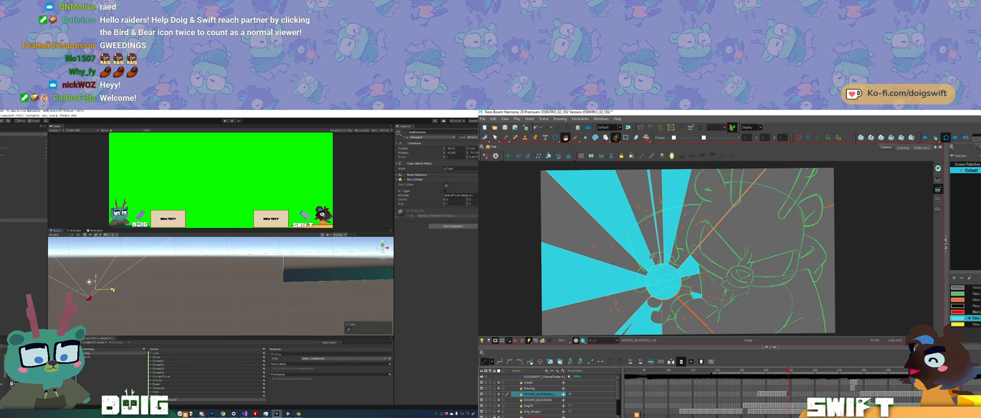
Step: Select the object beside the Doig avatar in the Unity scene, together with its counterpart beside the Swift avatar
{"action": "middle_click_drag", "start_coordinate": [113, 290], "coordinate": [187, 280]}
{"action": "scroll", "coordinate": [187, 281], "scroll_direction": "up", "scroll_amount": 8}
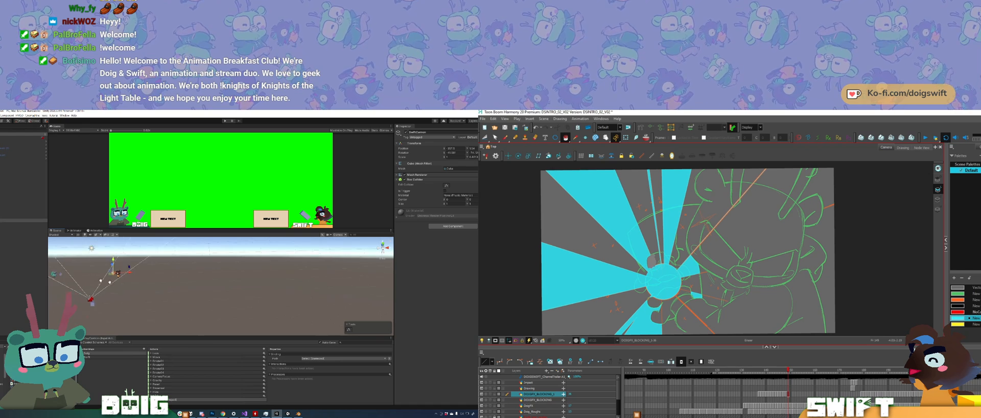
{"action": "middle_click_drag", "start_coordinate": [103, 278], "coordinate": [183, 277]}
{"action": "scroll", "coordinate": [183, 277], "scroll_direction": "up", "scroll_amount": 4}
{"action": "middle_click_drag", "start_coordinate": [119, 272], "coordinate": [142, 275]}
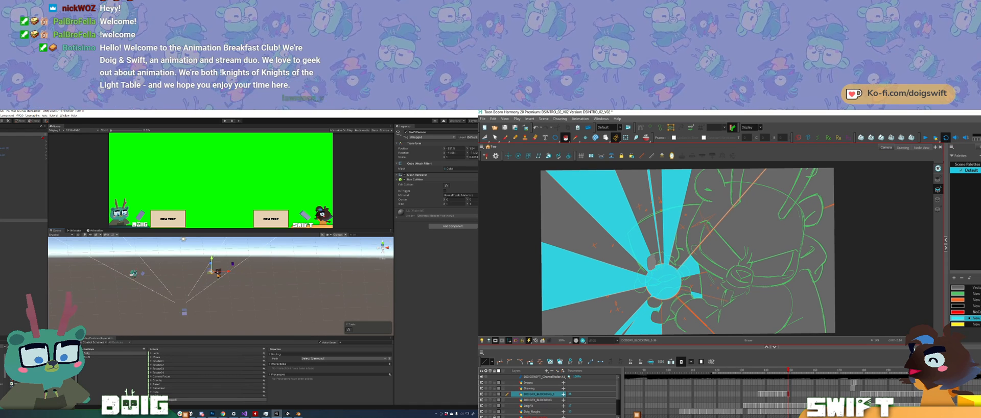
{"action": "left_click", "coordinate": [142, 276]}
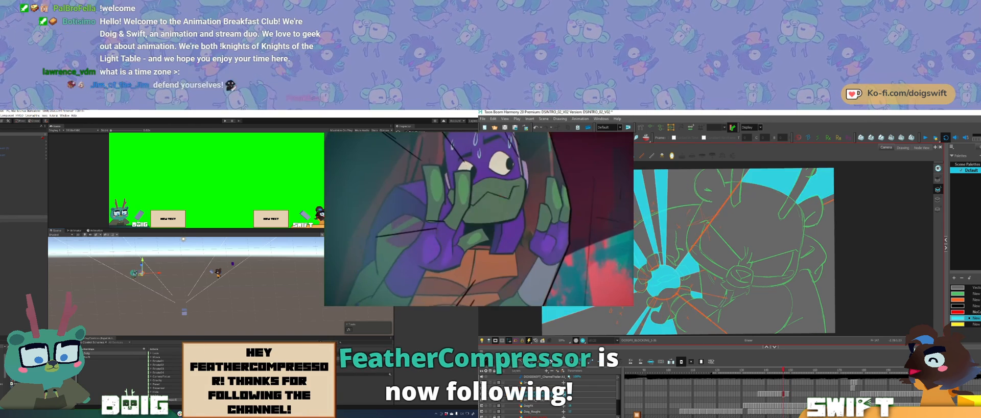
{"action": "left_click", "coordinate": [23, 219]}
Step: Erase finger shapes from the left edge of the cyan burst circle in Harmony, comparing with the previous drawing
{"action": "key", "text": "period"}
{"action": "key", "text": "period"}
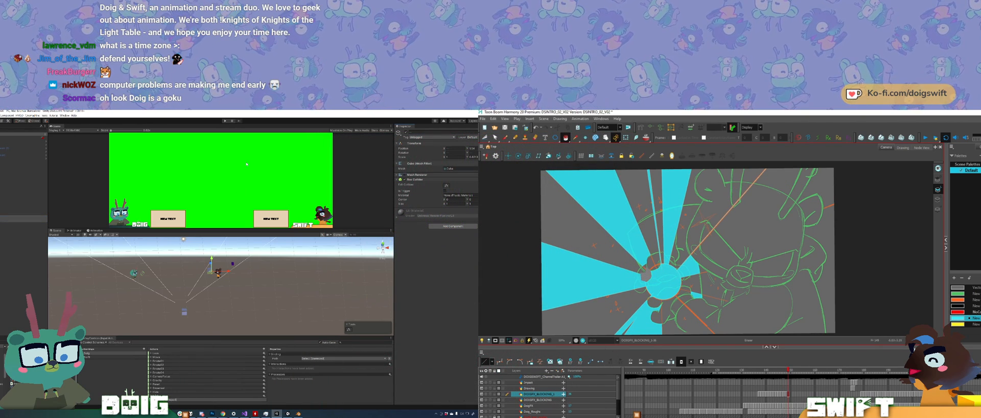
{"action": "left_click_drag", "start_coordinate": [645, 279], "coordinate": [645, 278]}
{"action": "key", "text": "comma"}
{"action": "key", "text": "period"}
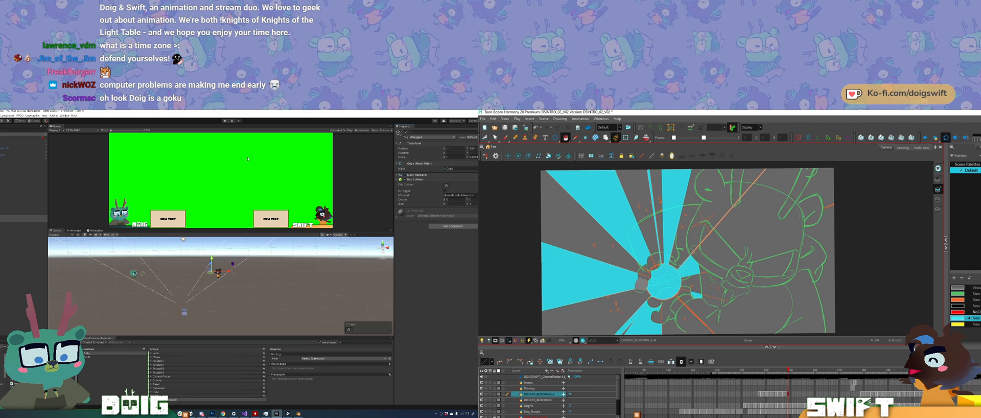
Step: Erase another finger shape from the left edge of the cyan burst circle in Harmony
{"action": "left_click_drag", "start_coordinate": [641, 282], "coordinate": [640, 286]}
{"action": "left_click_drag", "start_coordinate": [761, 317], "coordinate": [762, 302]}
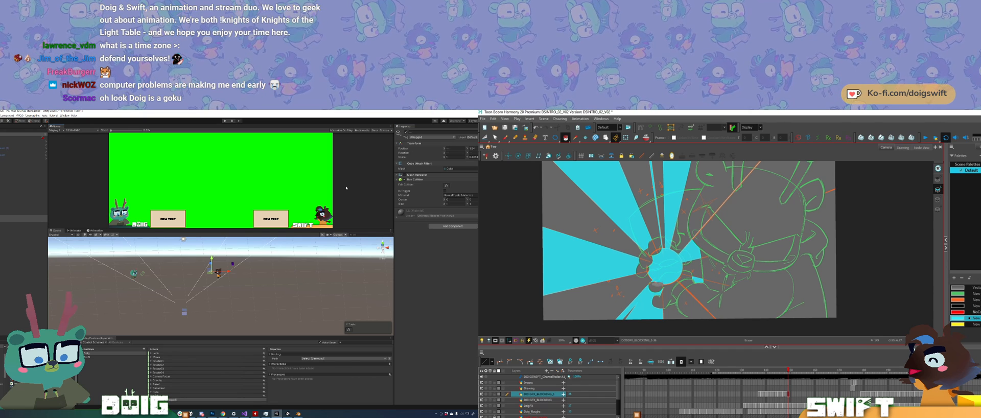
Step: Return to the Unity editor, build and run the project, and reposition the green-screen overlay window on the desktop
{"action": "left_click", "coordinate": [287, 413]}
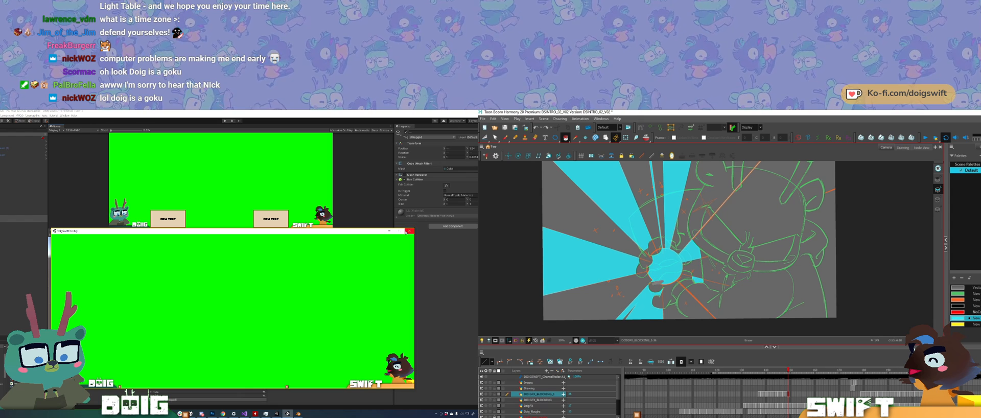
{"action": "left_click", "coordinate": [57, 174]}
{"action": "left_click", "coordinate": [0, 116]}
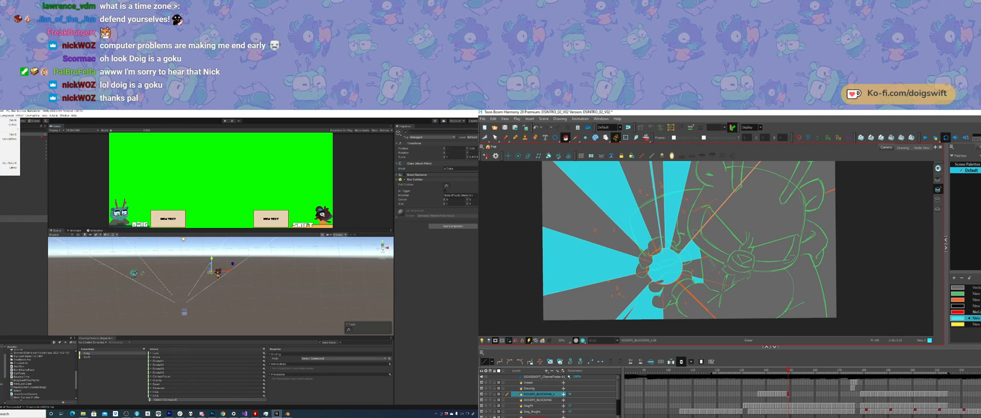
{"action": "left_click", "coordinate": [10, 166]}
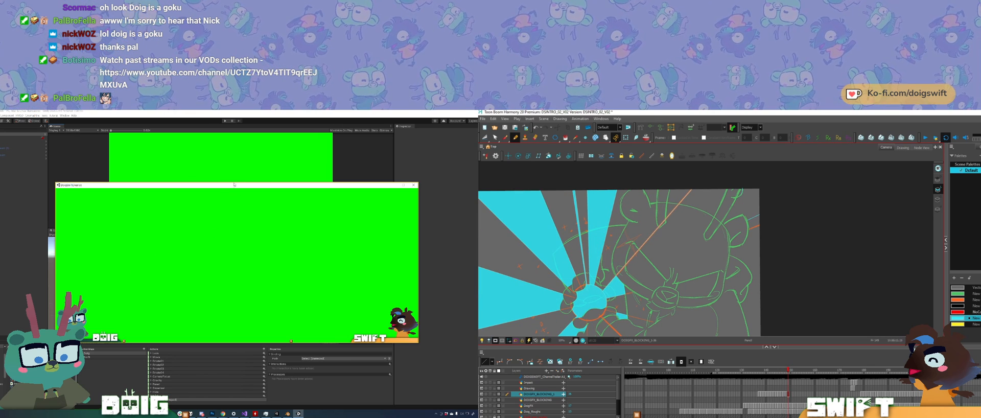
{"action": "left_click_drag", "start_coordinate": [231, 186], "coordinate": [261, 209]}
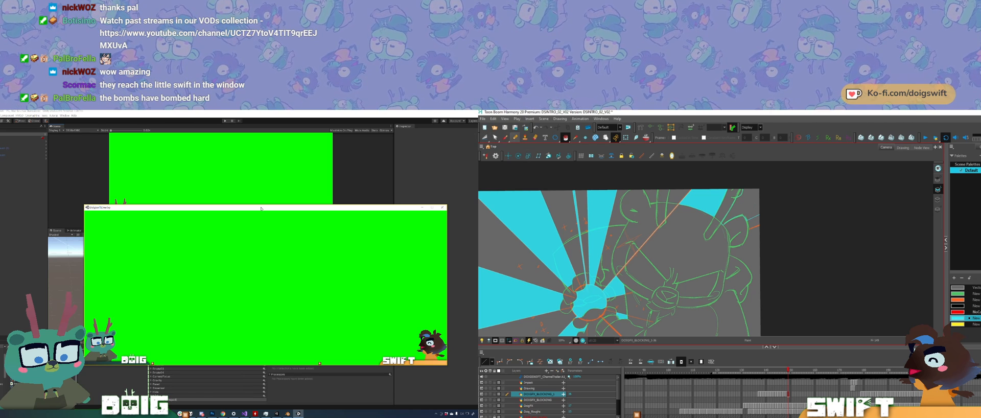
Step: Close the outline of the upper-right ray in Harmony with straight lines and fill its open area with cyan
{"action": "key", "text": "alt+s"}
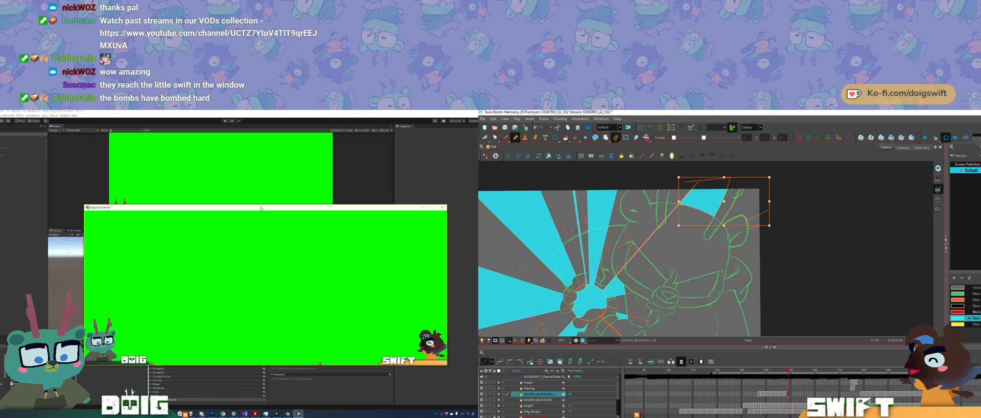
{"action": "key", "text": "alt+x"}
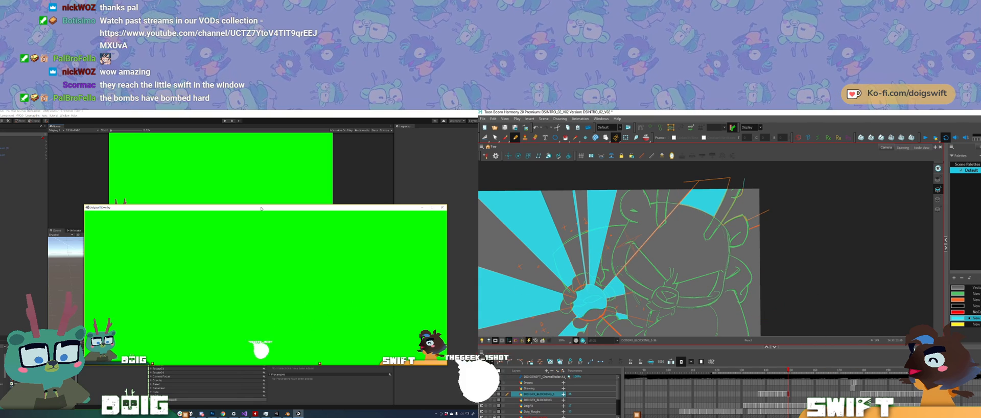
{"action": "left_click_drag", "start_coordinate": [747, 221], "coordinate": [768, 210]}
{"action": "mouse_move", "coordinate": [741, 183]}
{"action": "left_mouse_down"}
{"action": "mouse_move", "coordinate": [778, 183]}
{"action": "mouse_move", "coordinate": [760, 219]}
{"action": "left_mouse_up"}
{"action": "key", "text": "alt+i"}
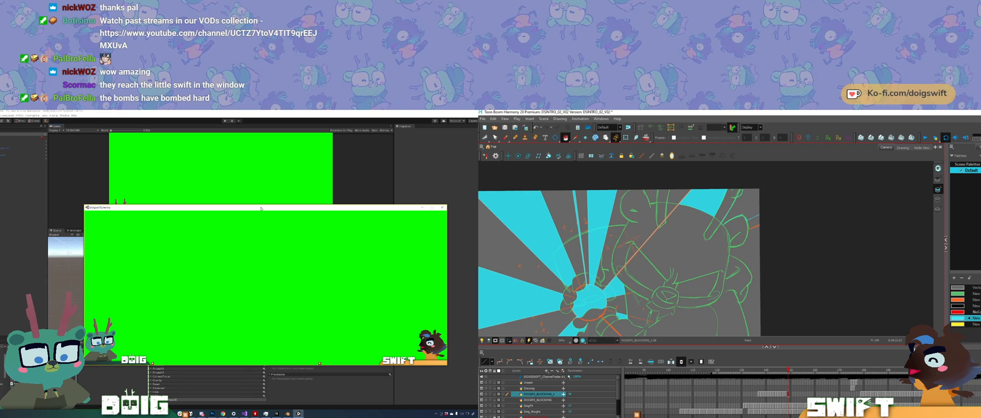
{"action": "left_click", "coordinate": [747, 204]}
Step: Flip back and forth through the neighbouring burst drawings in Harmony to compare their cyan rays and fingers
{"action": "key", "text": "comma"}
{"action": "key", "text": "period"}
{"action": "key", "text": "comma"}
{"action": "key", "text": "period"}
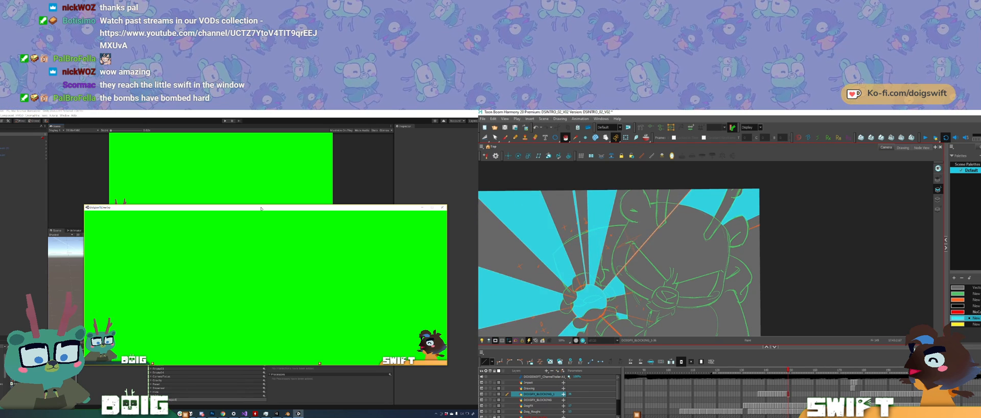
{"action": "left_click_drag", "start_coordinate": [756, 286], "coordinate": [759, 270]}
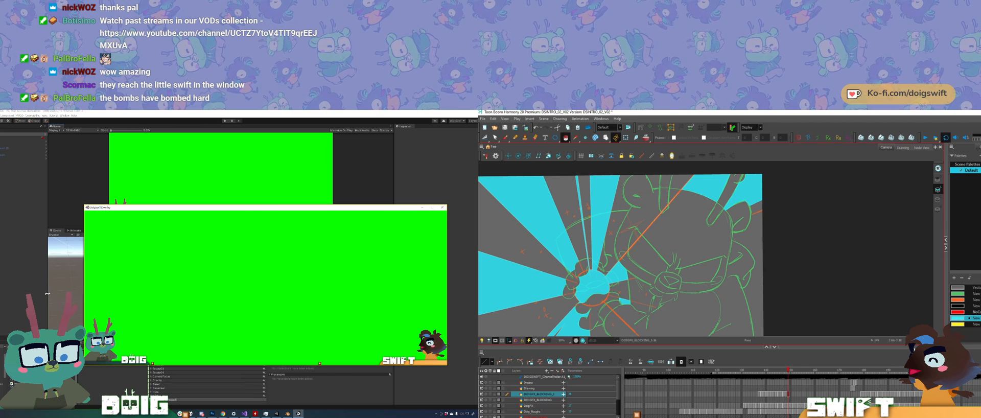
{"action": "left_click", "coordinate": [47, 294]}
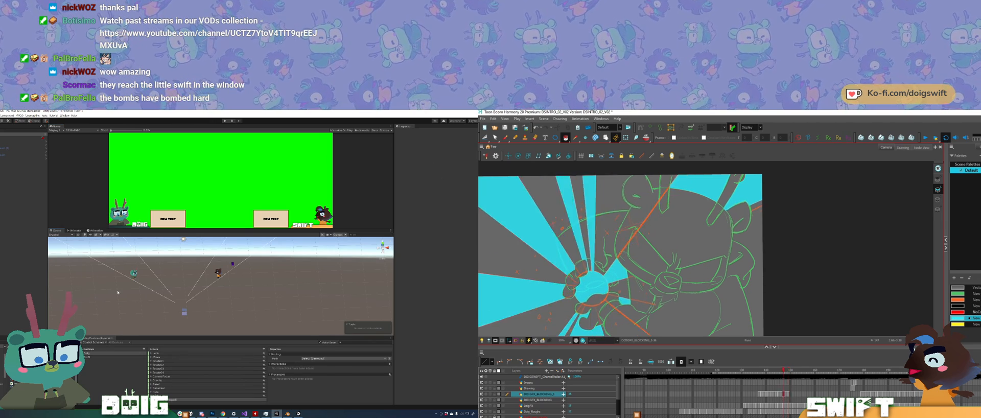
{"action": "key", "text": "period"}
{"action": "key", "text": "comma"}
{"action": "key", "text": "period"}
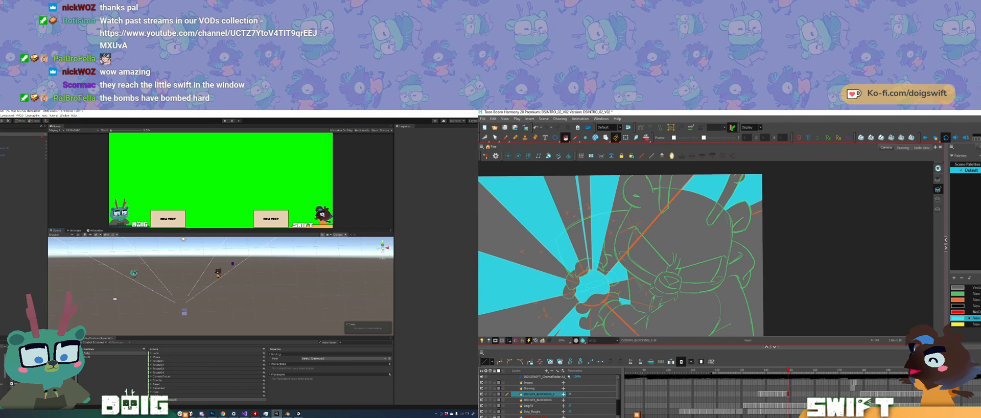
{"action": "left_click_drag", "start_coordinate": [115, 299], "coordinate": [173, 289], "text": "alt"}
{"action": "key", "text": "comma"}
{"action": "key", "text": "period"}
{"action": "key", "text": "comma"}
{"action": "key", "text": "comma"}
{"action": "key", "text": "f"}
{"action": "key", "text": "g"}
{"action": "key", "text": "g"}
{"action": "key", "text": "f"}
{"action": "key", "text": "f"}
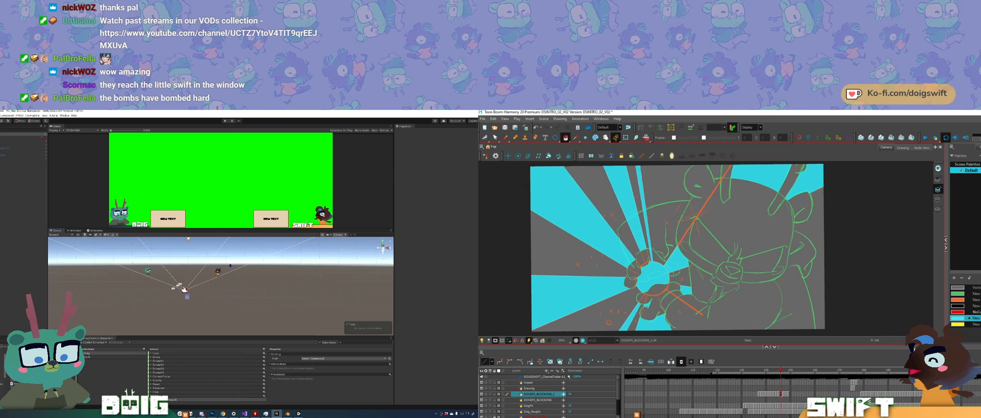
{"action": "key", "text": "g"}
{"action": "key", "text": "g"}
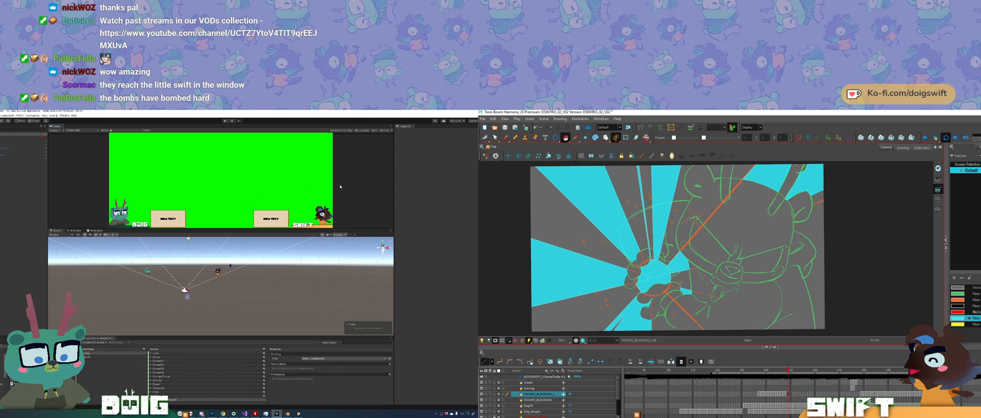
{"action": "key", "text": "period"}
{"action": "key", "text": "ctrl+v"}
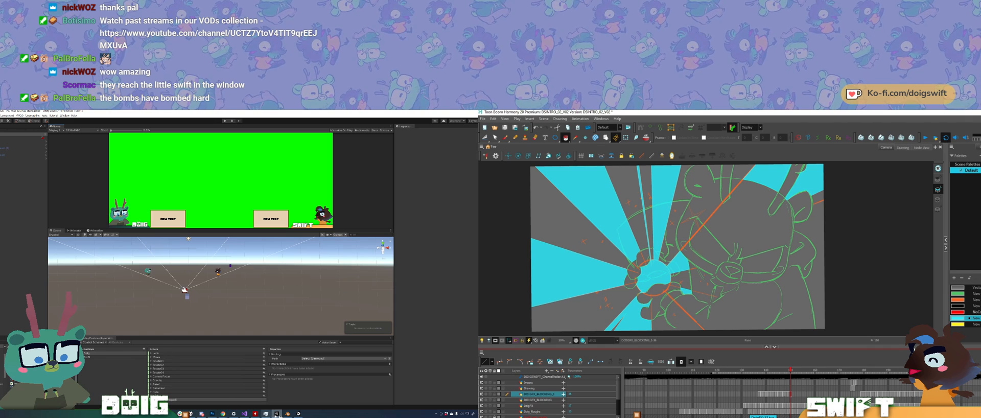
Step: Bring the running overlay window forward and move it slightly higher on the desktop
{"action": "left_click", "coordinate": [297, 413]}
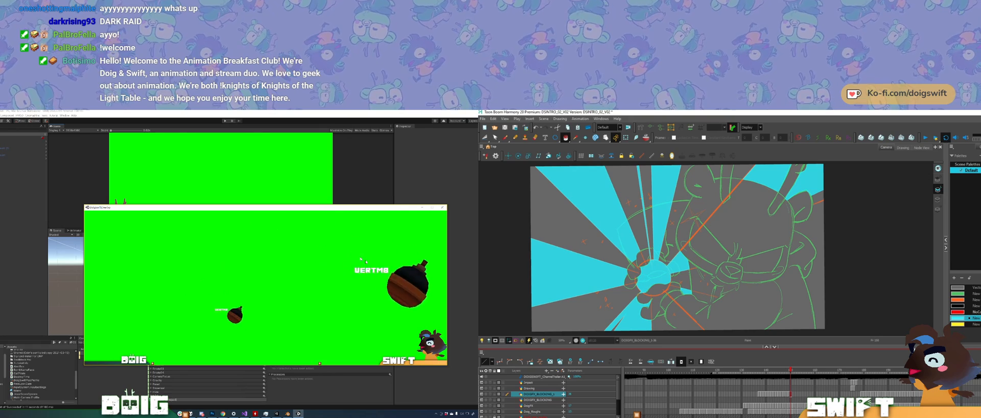
{"action": "left_click_drag", "start_coordinate": [265, 210], "coordinate": [252, 192]}
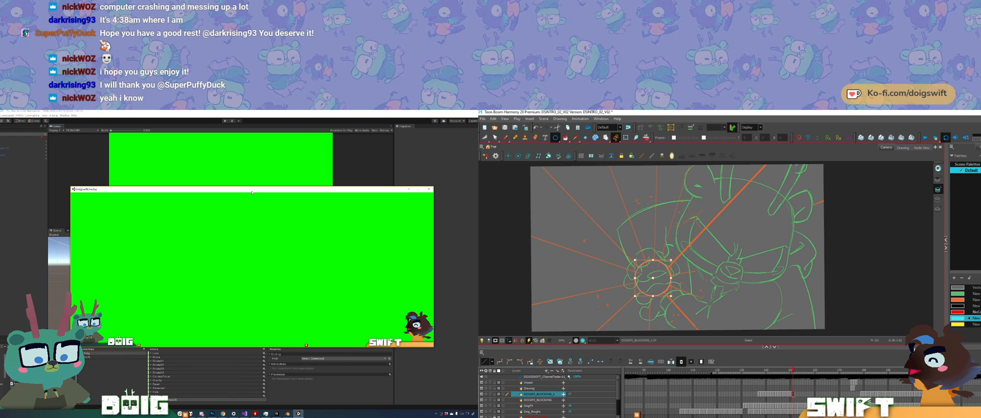
Step: Trace the orange guide rays above the burst circle with thin straight lines on the new Harmony drawing
{"action": "left_click_drag", "start_coordinate": [669, 287], "coordinate": [658, 303]}
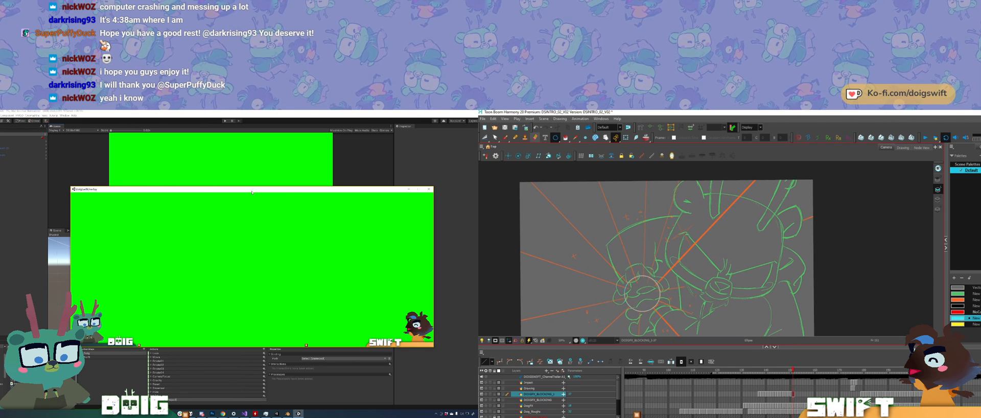
{"action": "mouse_move", "coordinate": [676, 239]}
{"action": "left_mouse_down"}
{"action": "mouse_move", "coordinate": [673, 218]}
{"action": "mouse_move", "coordinate": [660, 244]}
{"action": "left_mouse_up"}
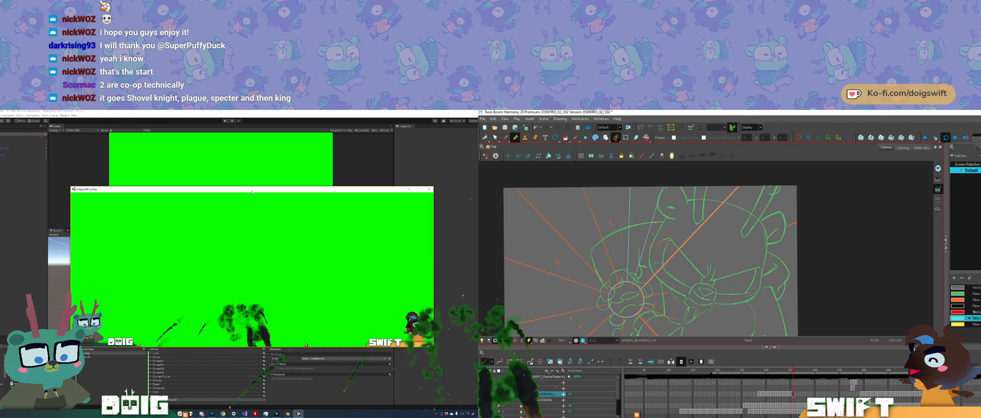
{"action": "left_click_drag", "start_coordinate": [568, 165], "coordinate": [576, 171], "text": "shift"}
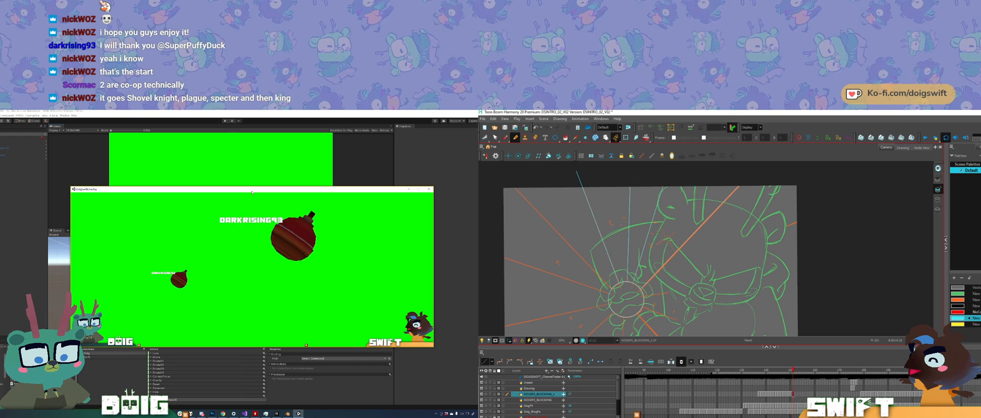
{"action": "left_click", "coordinate": [597, 226], "text": "ctrl"}
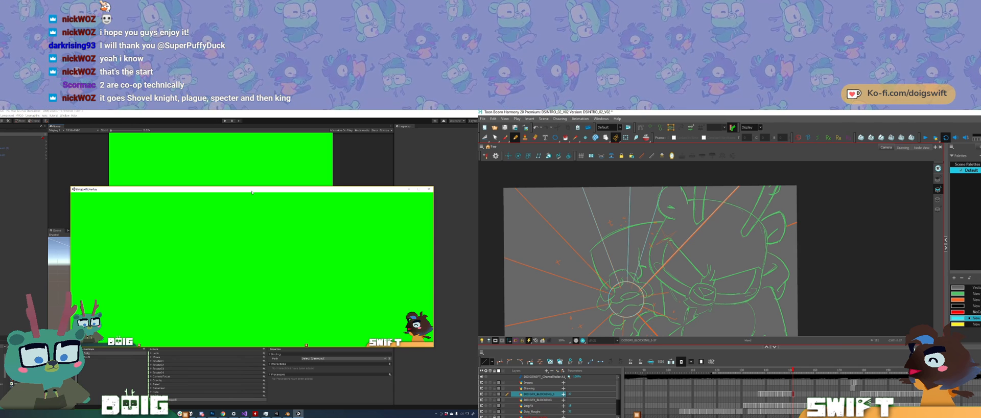
{"action": "left_click_drag", "start_coordinate": [617, 271], "coordinate": [673, 272]}
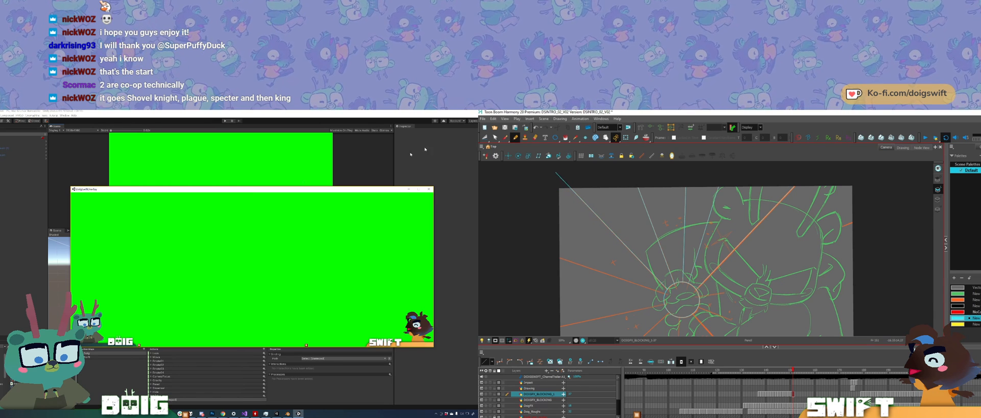
Step: Switch from Unity to Blender's room model, and trace the upper-left guide ray down to the burst circle in Harmony
{"action": "left_click", "coordinate": [288, 414]}
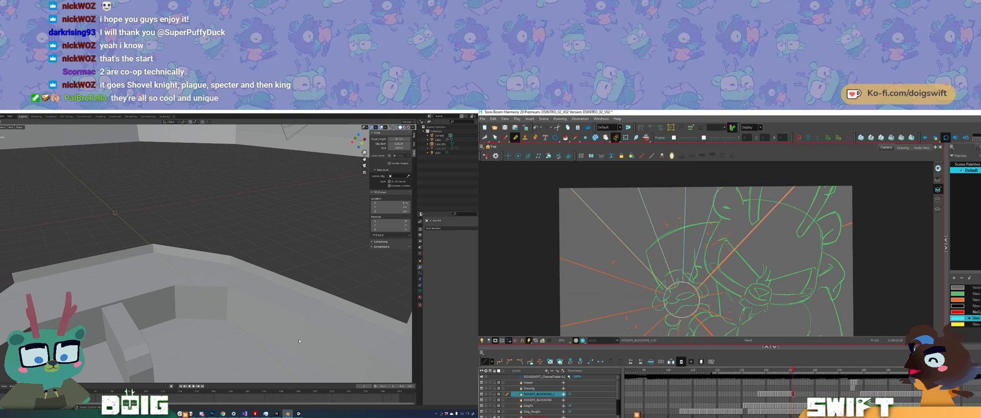
{"action": "left_click_drag", "start_coordinate": [705, 256], "coordinate": [728, 219]}
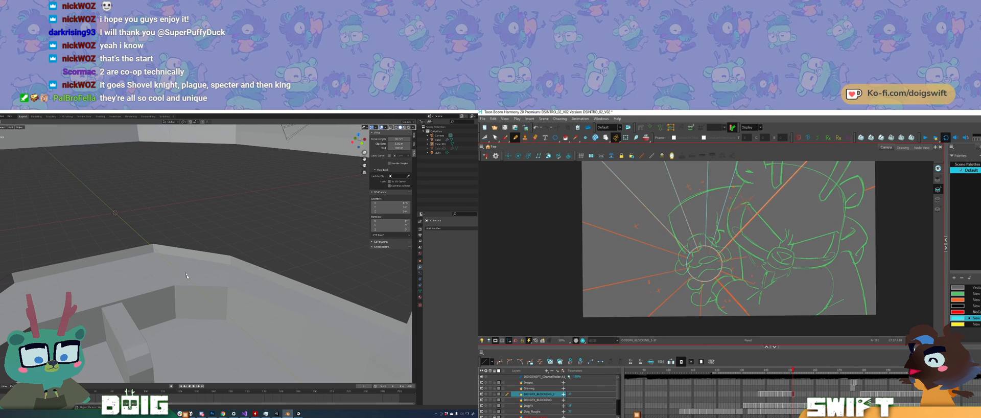
{"action": "left_click_drag", "start_coordinate": [570, 218], "coordinate": [616, 234]}
{"action": "middle_click_drag", "start_coordinate": [197, 278], "coordinate": [189, 290], "text": "ctrl"}
{"action": "left_click_drag", "start_coordinate": [615, 233], "coordinate": [690, 259]}
{"action": "middle_click_drag", "start_coordinate": [189, 290], "coordinate": [174, 306], "text": "ctrl"}
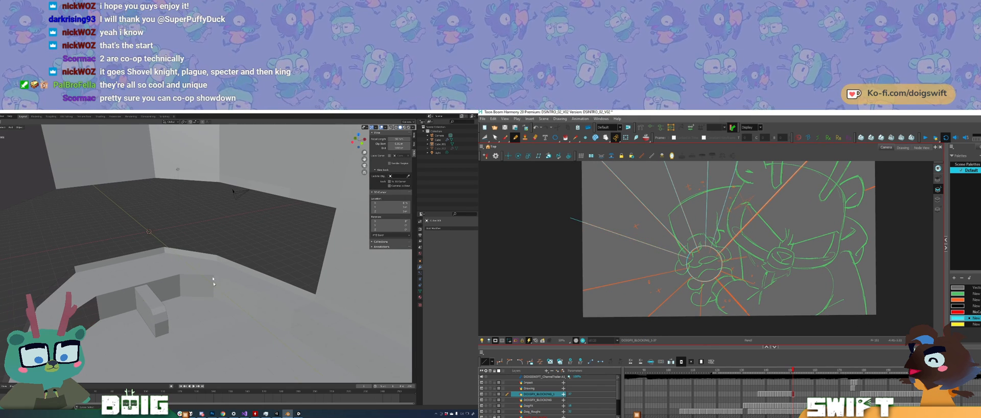
{"action": "middle_click_drag", "start_coordinate": [219, 264], "coordinate": [188, 288]}
{"action": "left_click", "coordinate": [684, 257]}
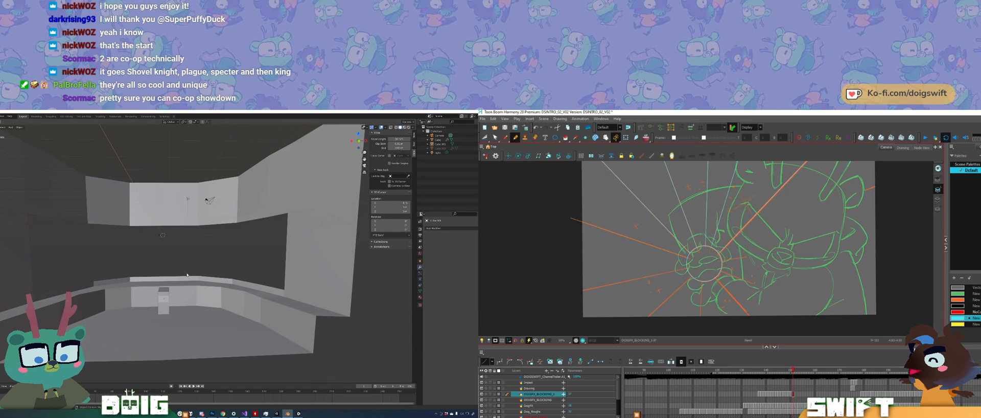
Step: Enter Edit Mode on the room mesh in Blender and select the adjoining floor faces inside the curved ledge
{"action": "middle_click_drag", "start_coordinate": [187, 275], "coordinate": [204, 308]}
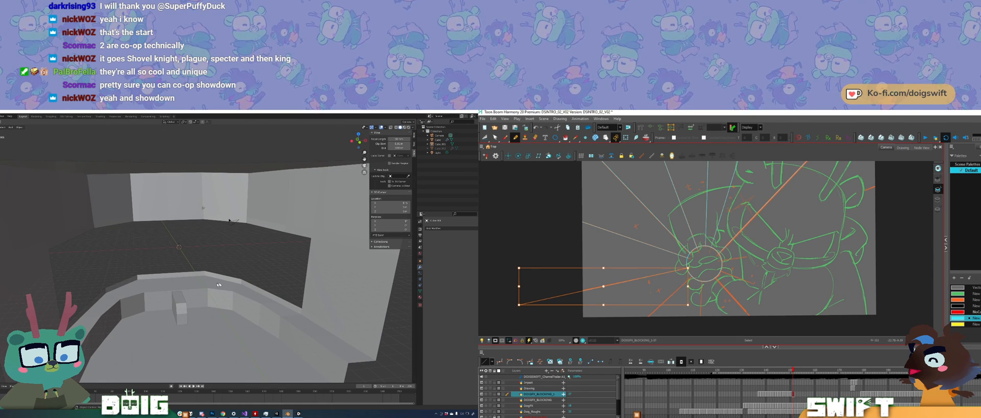
{"action": "middle_click_drag", "start_coordinate": [219, 285], "coordinate": [215, 252]}
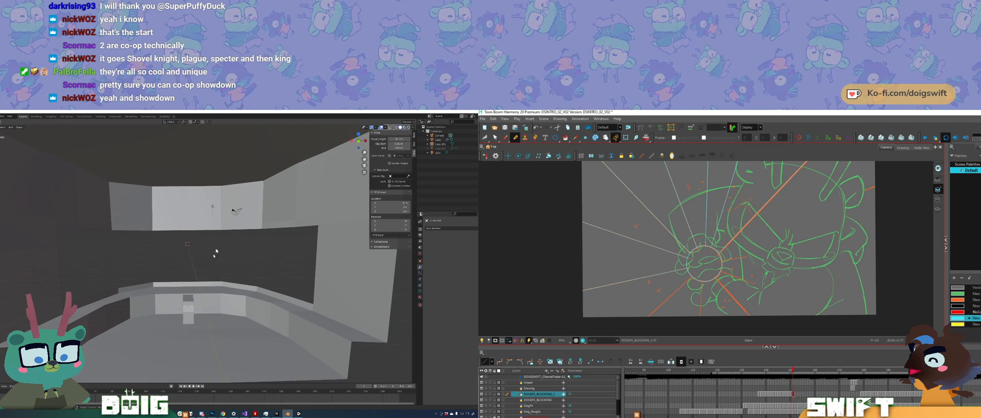
{"action": "middle_click_drag", "start_coordinate": [204, 279], "coordinate": [184, 326]}
{"action": "left_click", "coordinate": [166, 329]}
{"action": "key", "text": "Tab"}
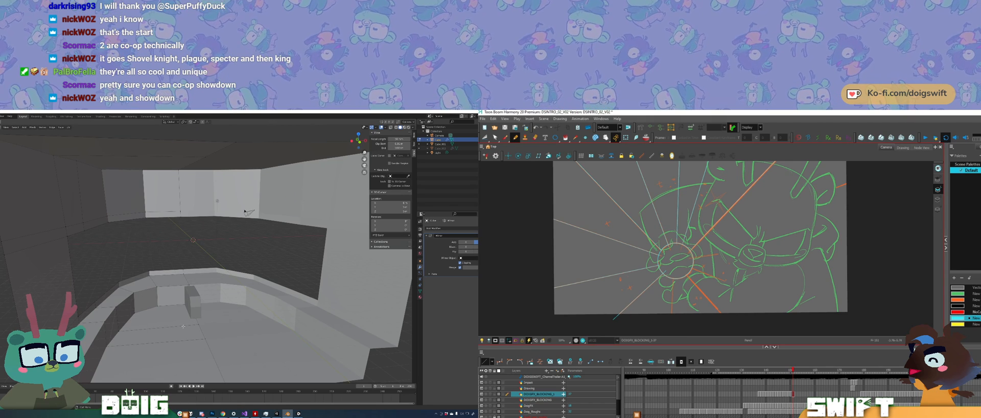
{"action": "left_click", "coordinate": [168, 320]}
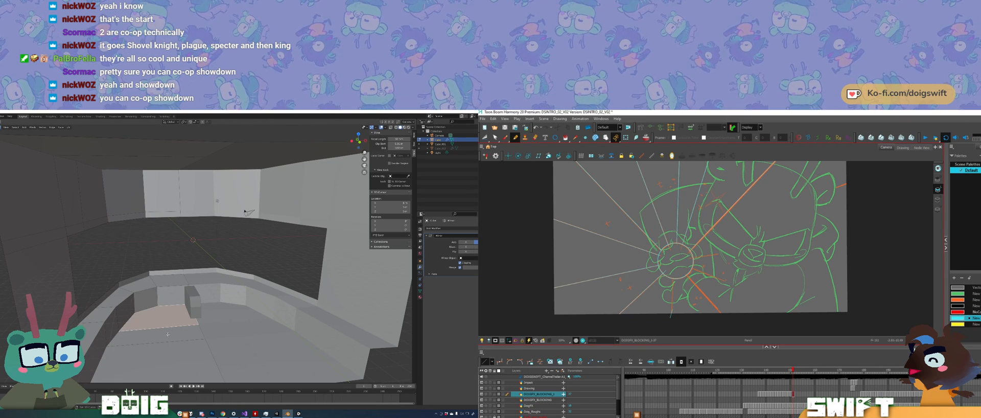
{"action": "left_click", "coordinate": [168, 335], "text": "shift"}
{"action": "left_click", "coordinate": [169, 352], "text": "shift"}
Step: Lower the selected floor faces along the Z axis in Blender, and rotate the Harmony canvas for the remaining rays
{"action": "middle_click_drag", "start_coordinate": [171, 348], "coordinate": [188, 311]}
{"action": "key", "text": "g"}
{"action": "key", "text": "z"}
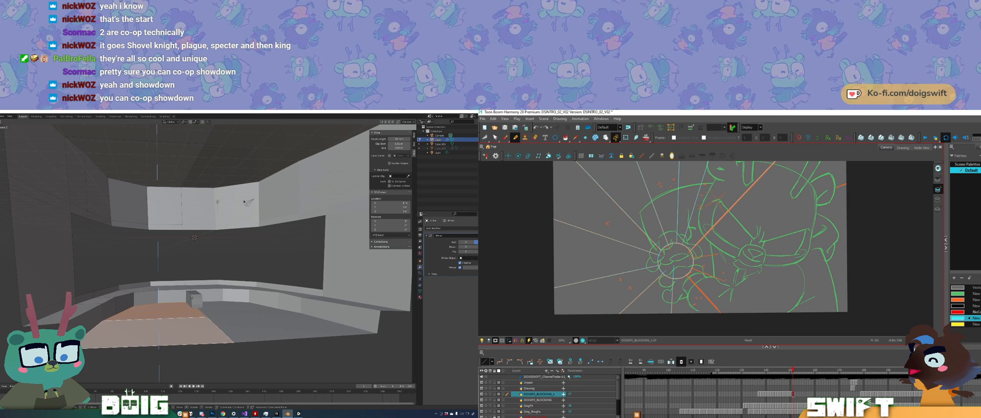
{"action": "left_click_drag", "start_coordinate": [720, 233], "coordinate": [691, 243]}
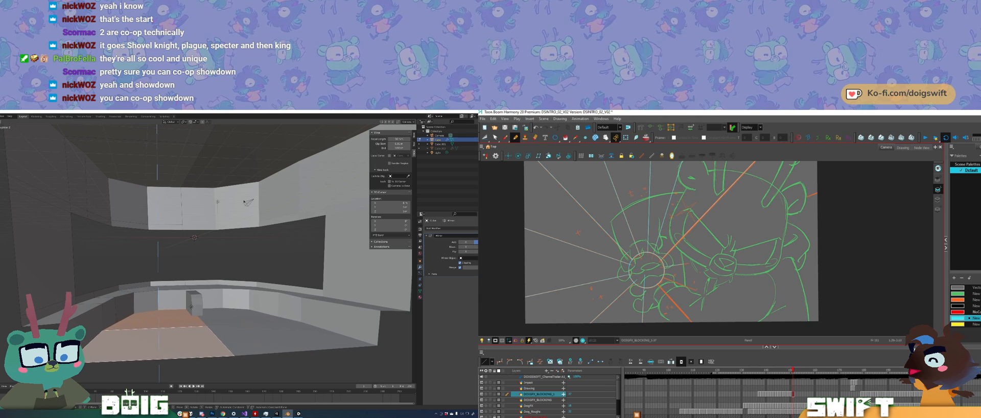
{"action": "middle_click_drag", "start_coordinate": [193, 304], "coordinate": [191, 303]}
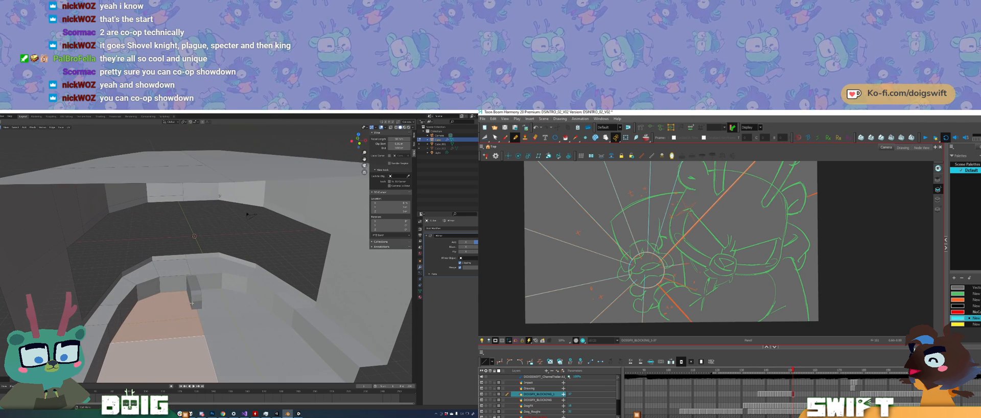
{"action": "left_click_drag", "start_coordinate": [696, 244], "coordinate": [723, 280], "text": "ctrl+alt"}
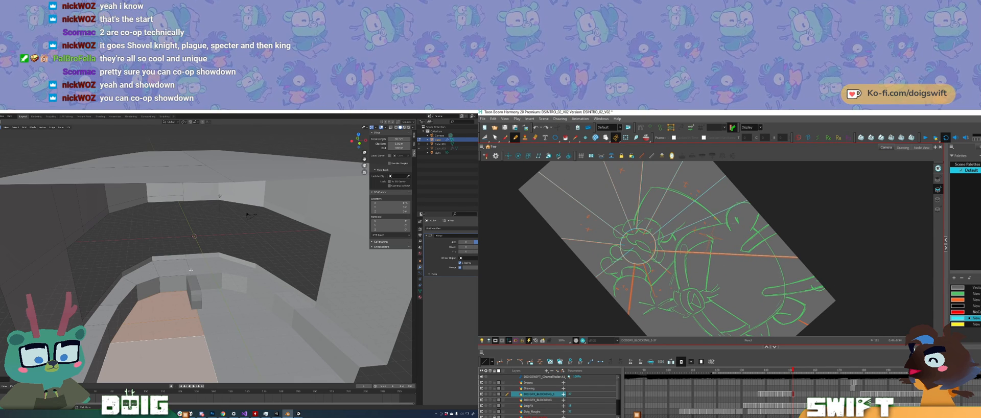
{"action": "middle_click_drag", "start_coordinate": [189, 279], "coordinate": [183, 279]}
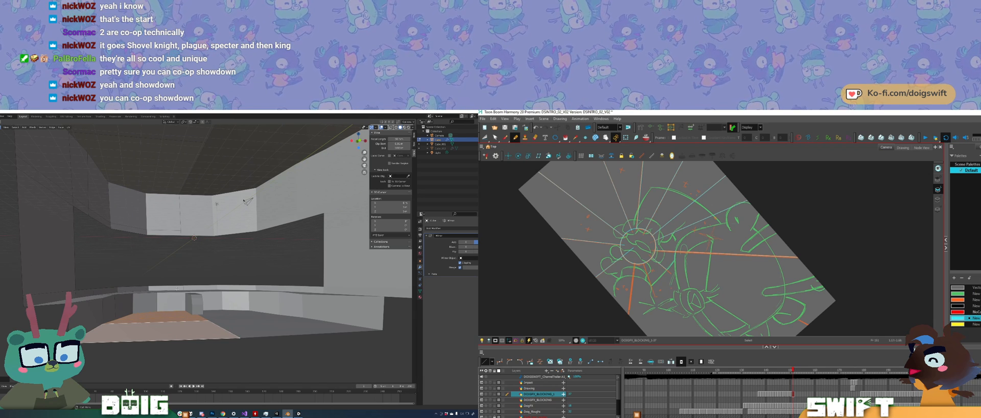
Step: Undo the last floor edits on the room mesh in Blender, and examine the curved ledge and floor from several angles
{"action": "key", "text": "ctrl+z"}
{"action": "key", "text": "ctrl+z"}
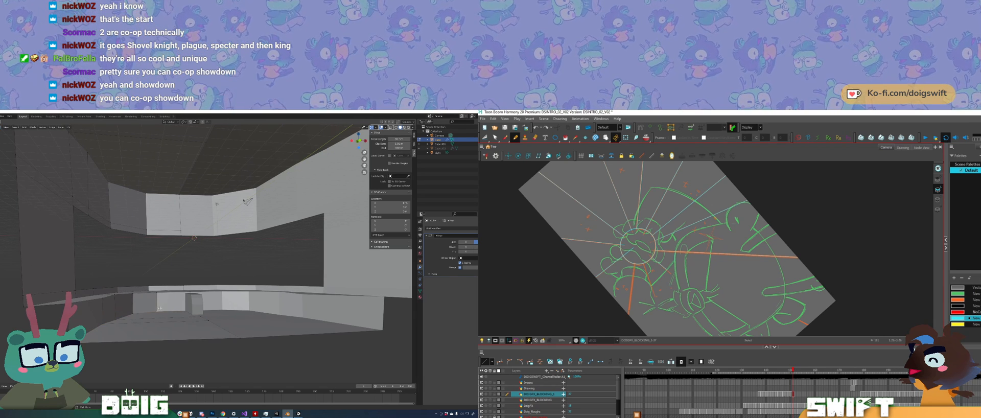
{"action": "left_click_drag", "start_coordinate": [669, 287], "coordinate": [719, 301], "text": "ctrl+alt"}
{"action": "middle_click_drag", "start_coordinate": [719, 301], "coordinate": [715, 280]}
{"action": "left_click_drag", "start_coordinate": [710, 296], "coordinate": [706, 297], "text": "ctrl+alt"}
{"action": "left_click", "coordinate": [176, 294]}
{"action": "middle_click_drag", "start_coordinate": [706, 298], "coordinate": [702, 287]}
{"action": "middle_click_drag", "start_coordinate": [176, 294], "coordinate": [173, 296]}
{"action": "middle_click_drag", "start_coordinate": [703, 287], "coordinate": [702, 285]}
{"action": "middle_click_drag", "start_coordinate": [173, 295], "coordinate": [154, 302]}
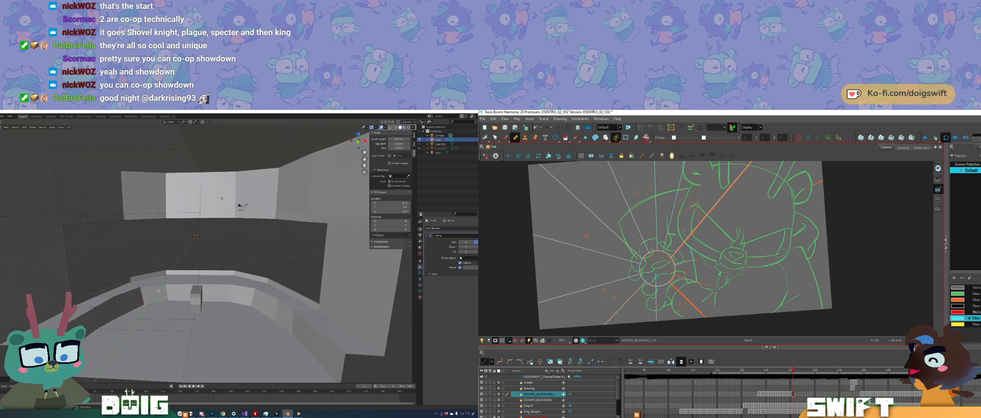
{"action": "middle_click_drag", "start_coordinate": [158, 290], "coordinate": [180, 281]}
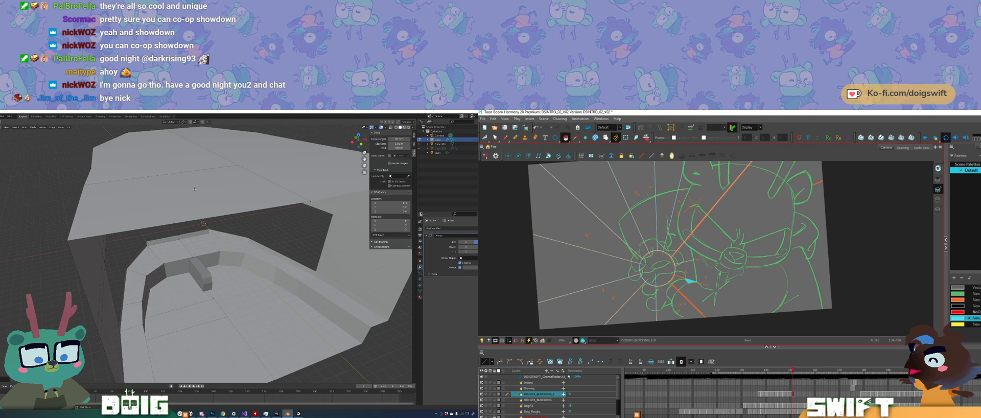
Step: Fill alternating wedges between the guide rays around the burst circle with cyan on the Harmony drawing
{"action": "left_click", "coordinate": [702, 201]}
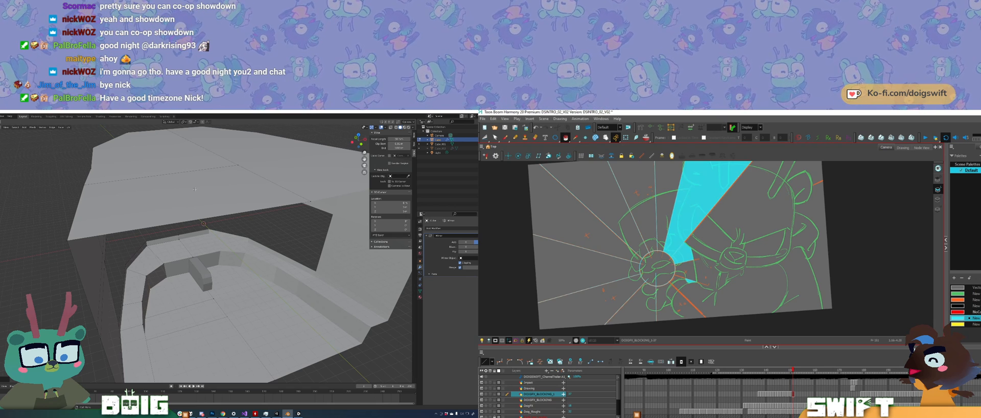
{"action": "key", "text": "ctrl+z"}
{"action": "left_click_drag", "start_coordinate": [699, 254], "coordinate": [701, 274]}
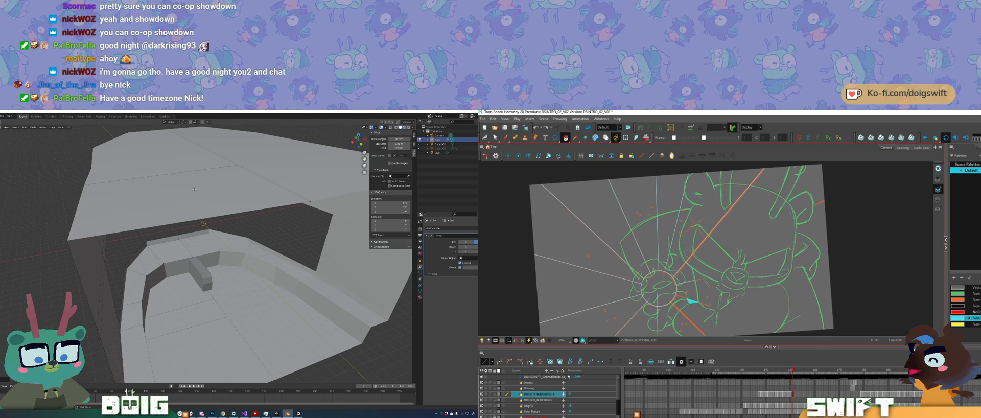
{"action": "left_click", "coordinate": [663, 244]}
{"action": "left_click", "coordinate": [620, 229]}
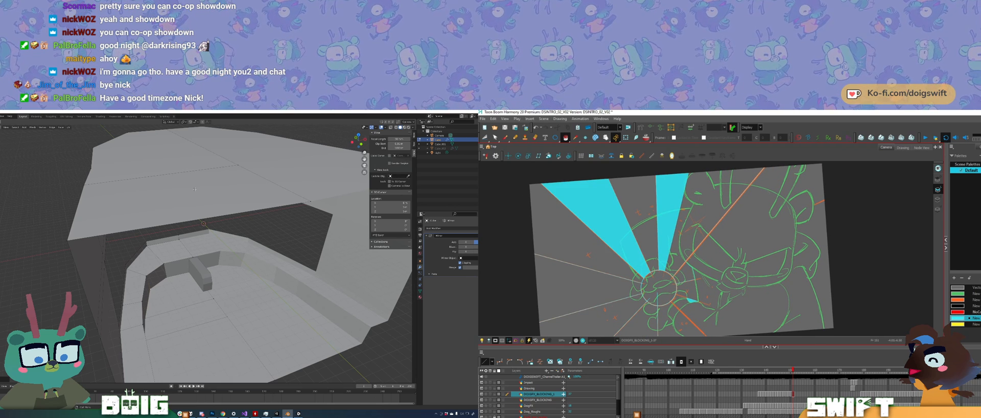
{"action": "left_click_drag", "start_coordinate": [620, 229], "coordinate": [626, 212]}
{"action": "left_click", "coordinate": [645, 305]}
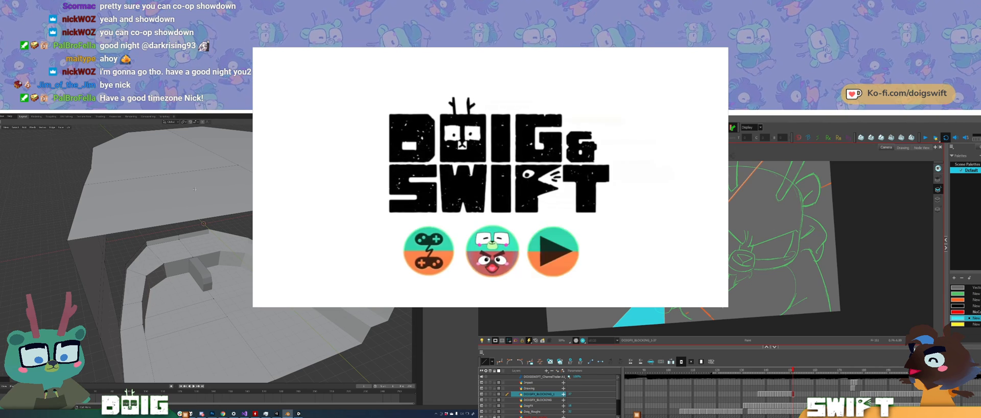
Step: Check the music player's playlist, and bring the Unity green-screen overlay window to the front
{"action": "left_click", "coordinate": [191, 414]}
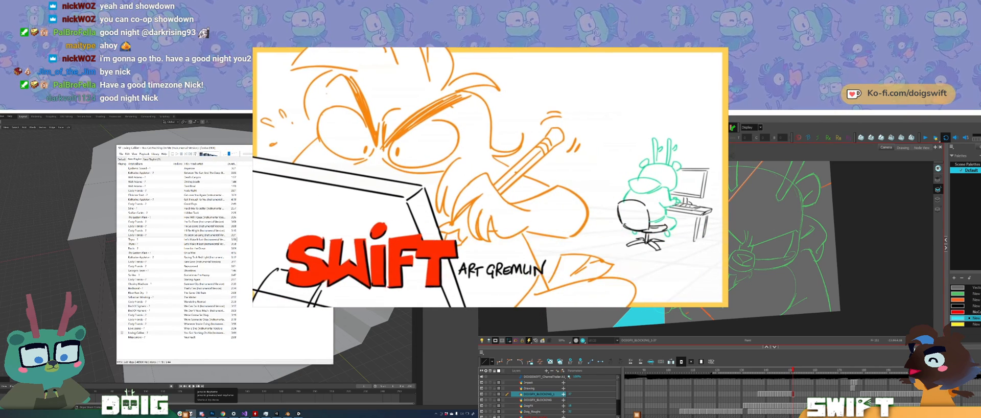
{"action": "left_click", "coordinate": [191, 414]}
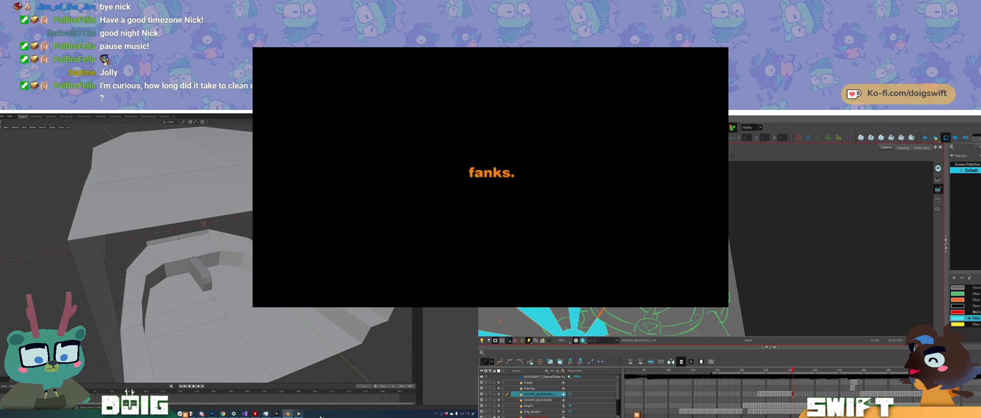
{"action": "left_click", "coordinate": [299, 413]}
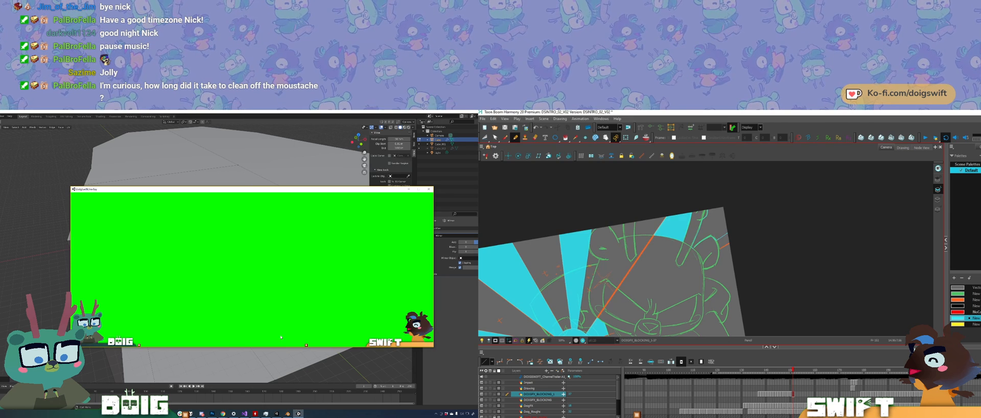
Step: Fill the unpainted part of the upper-right burst wedge beside the character's ear with cyan in Harmony, and switch to the Pencil tool
{"action": "left_click", "coordinate": [565, 137]}
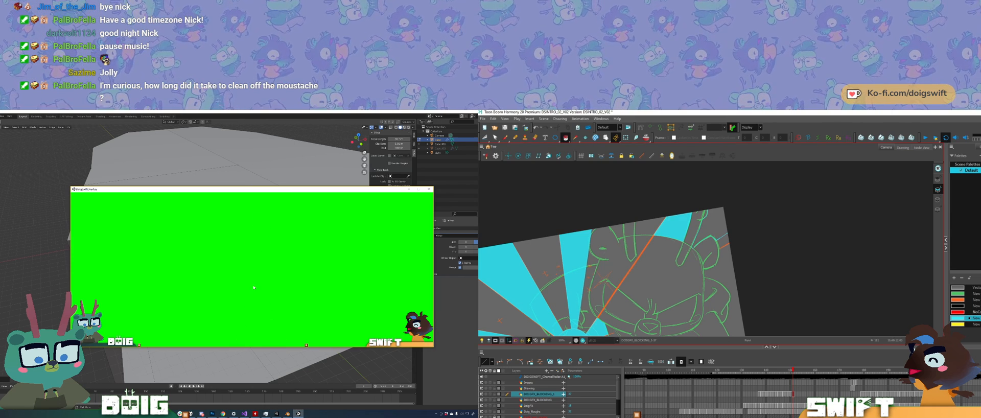
{"action": "left_click", "coordinate": [714, 224]}
{"action": "left_click_drag", "start_coordinate": [710, 286], "coordinate": [721, 242]}
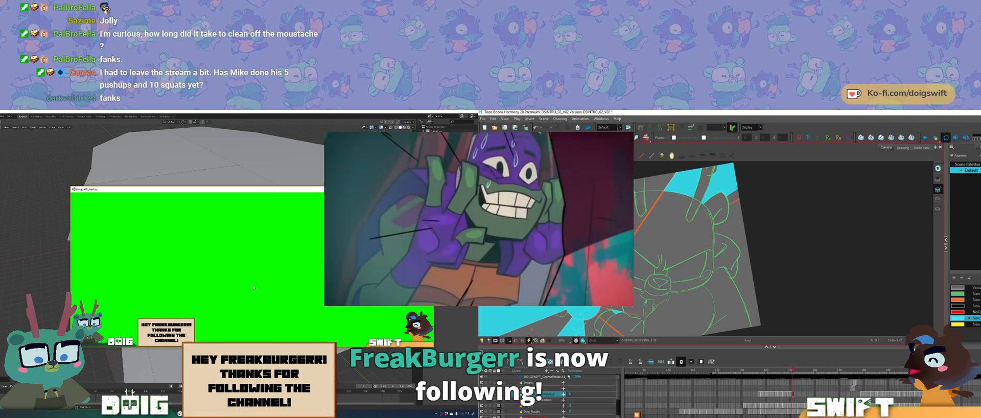
{"action": "key", "text": "alt+slash"}
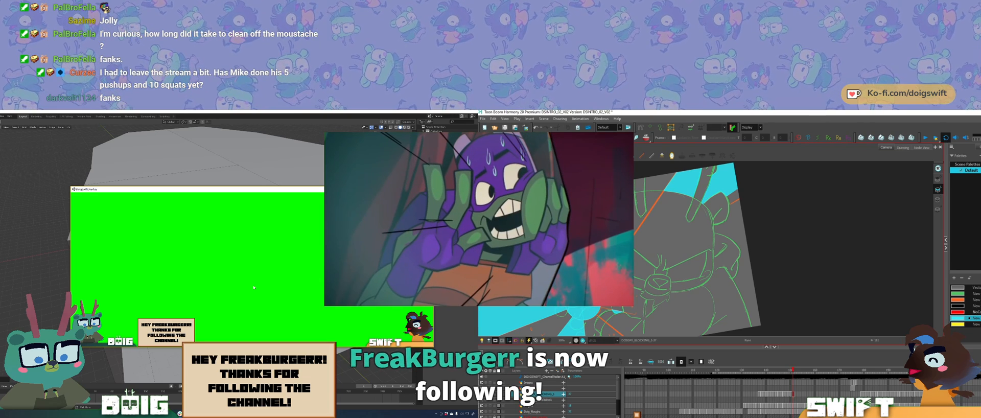
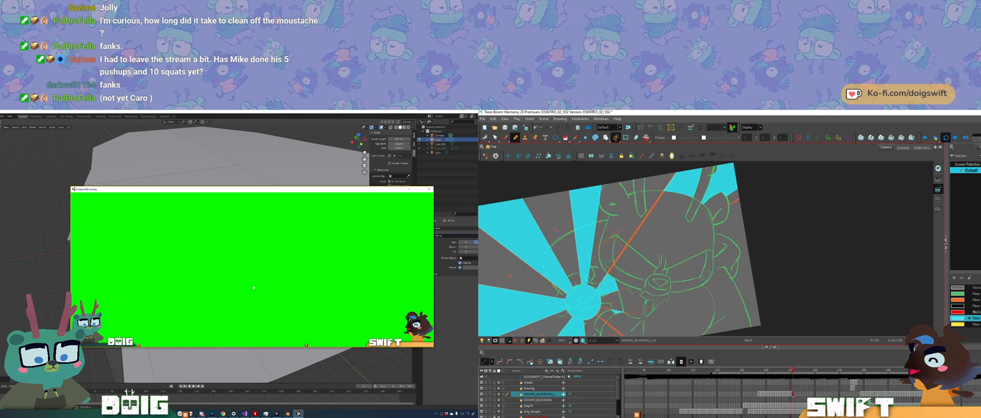
Step: Erase the cyan fill over the fingers along the upper-left edge of the burst's central circle
{"action": "left_click_drag", "start_coordinate": [751, 256], "coordinate": [795, 229]}
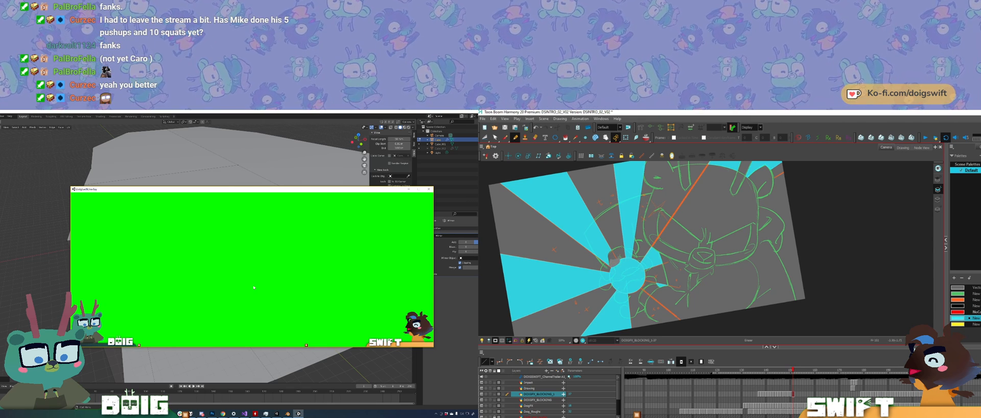
{"action": "left_click_drag", "start_coordinate": [611, 262], "coordinate": [608, 263]}
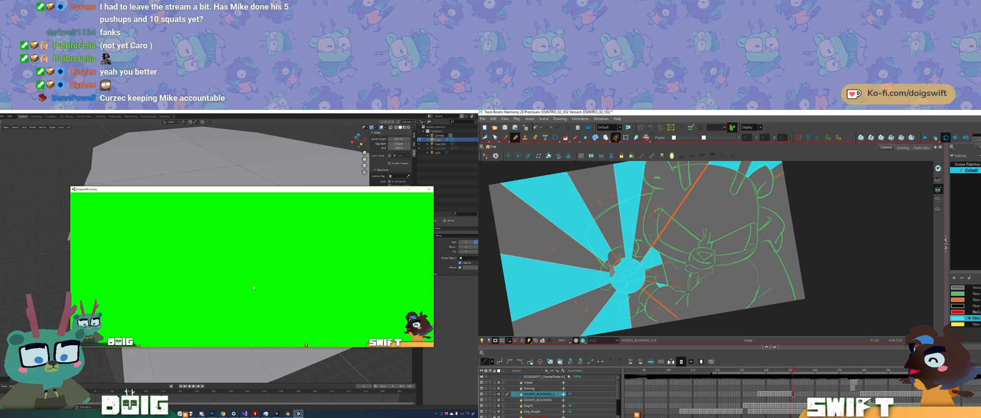
{"action": "left_click_drag", "start_coordinate": [612, 269], "coordinate": [612, 275]}
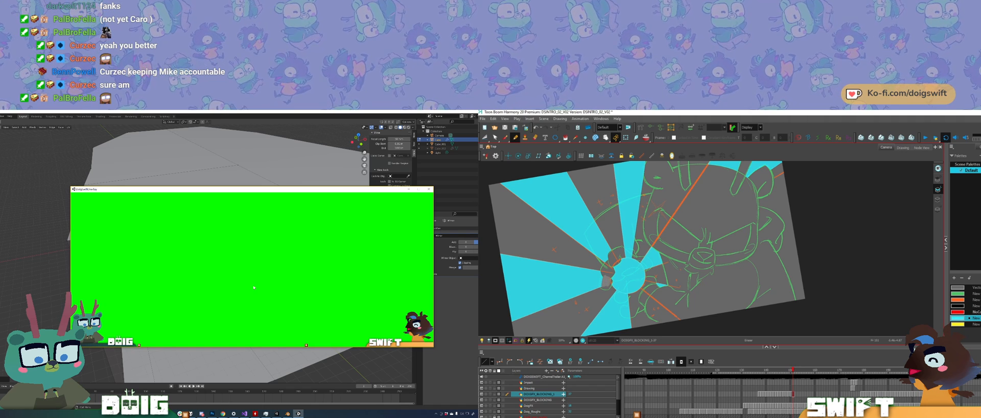
{"action": "left_click_drag", "start_coordinate": [607, 277], "coordinate": [604, 284]}
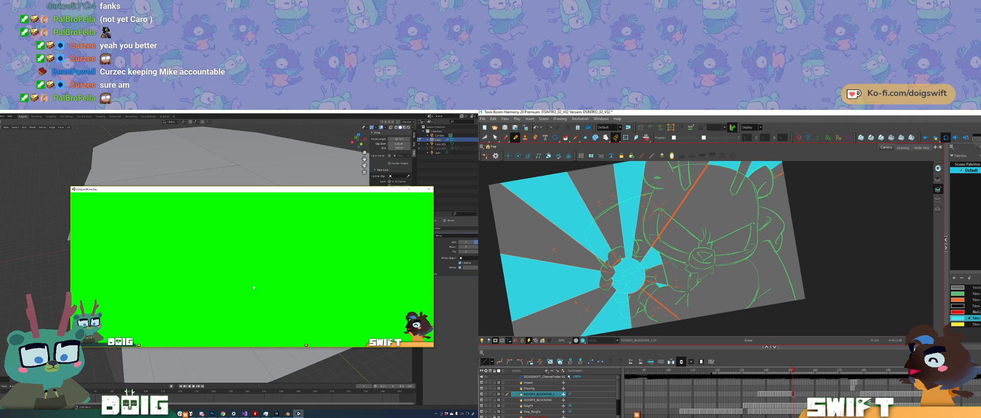
Step: Rework the cleared edge of the lowest finger beside the circle, checking it against the neighbouring drawing
{"action": "key", "text": "comma"}
{"action": "key", "text": "period"}
{"action": "key", "text": "ctrl+z"}
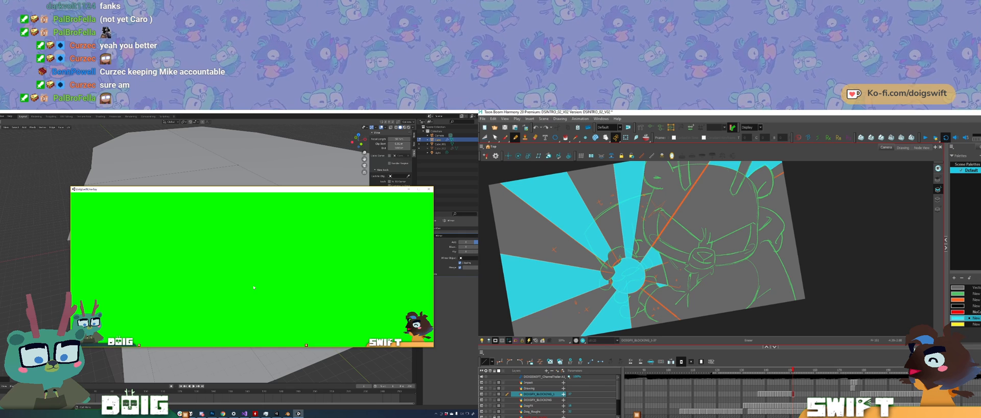
{"action": "left_click_drag", "start_coordinate": [609, 282], "coordinate": [604, 281]}
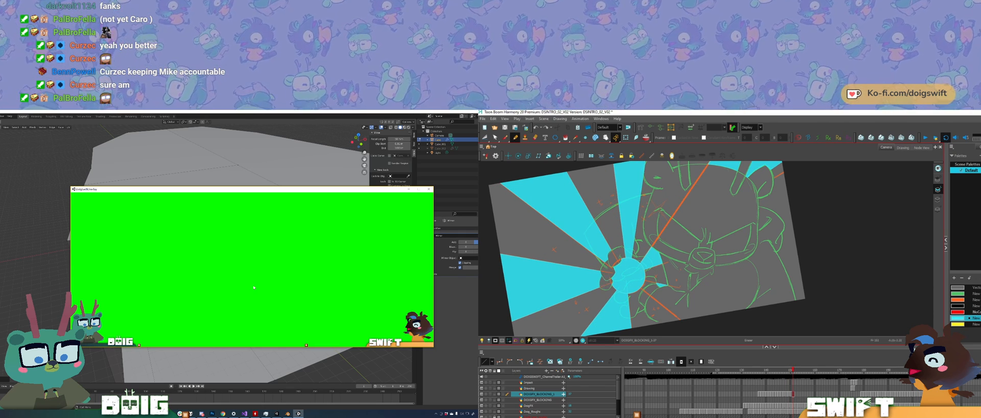
{"action": "key", "text": "comma"}
{"action": "key", "text": "period"}
{"action": "key", "text": "ctrl+z"}
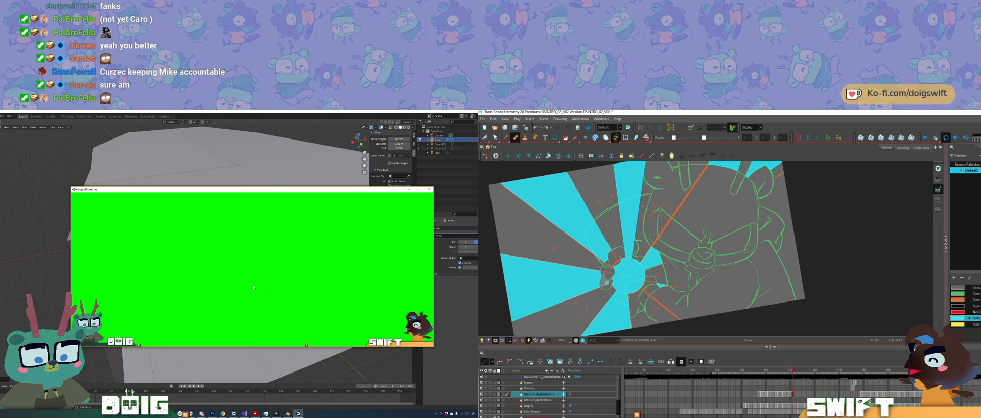
{"action": "left_click_drag", "start_coordinate": [605, 283], "coordinate": [603, 286]}
{"action": "key", "text": "comma"}
{"action": "key", "text": "period"}
{"action": "key", "text": "comma"}
{"action": "key", "text": "period"}
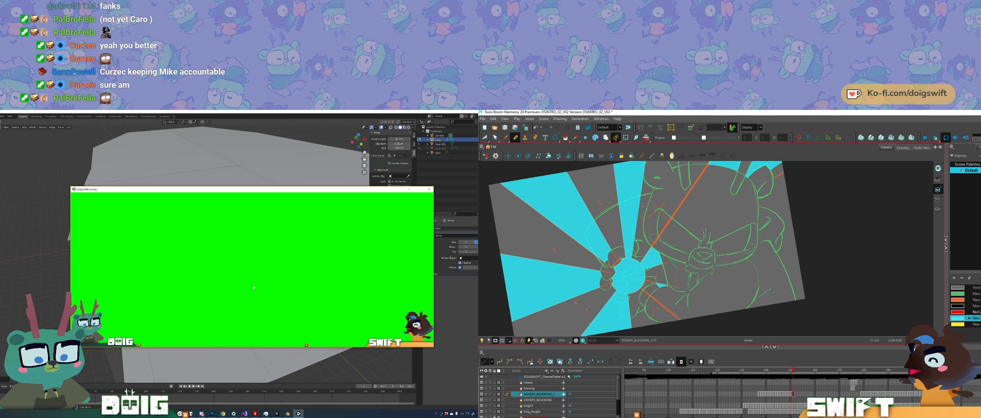
{"action": "key", "text": "comma"}
{"action": "key", "text": "period"}
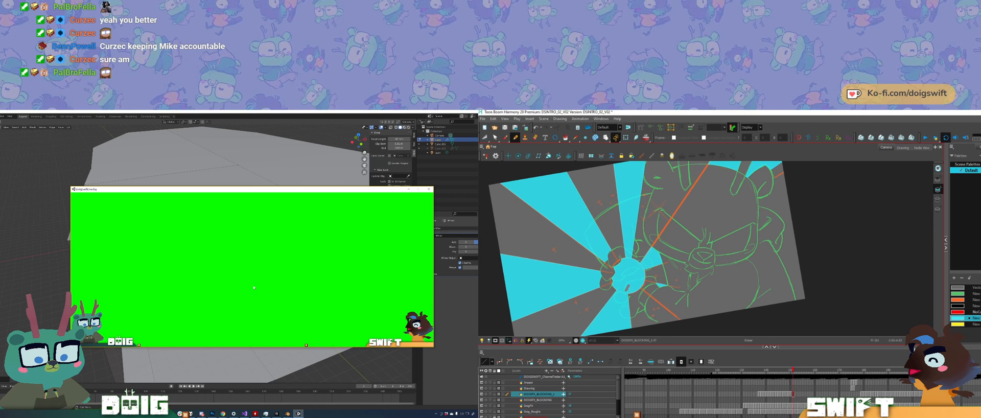
Step: Outline the second hand below the burst's circle and clear the cyan fill inside its fingers
{"action": "left_click_drag", "start_coordinate": [625, 291], "coordinate": [644, 282]}
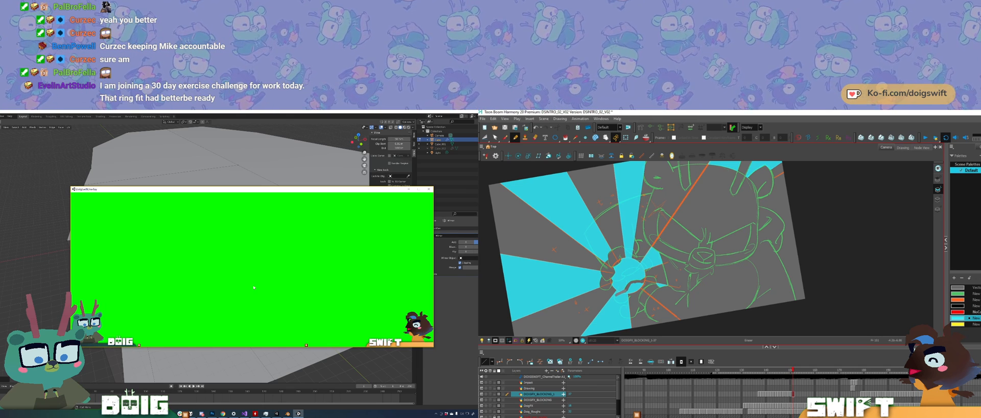
{"action": "left_click_drag", "start_coordinate": [619, 301], "coordinate": [630, 291]}
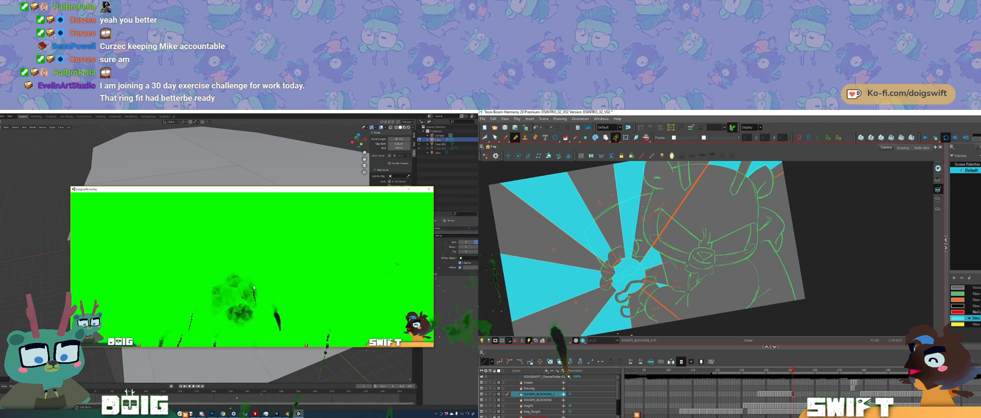
{"action": "mouse_move", "coordinate": [629, 315]}
{"action": "left_mouse_down"}
{"action": "mouse_move", "coordinate": [631, 306]}
{"action": "mouse_move", "coordinate": [625, 312]}
{"action": "left_mouse_up"}
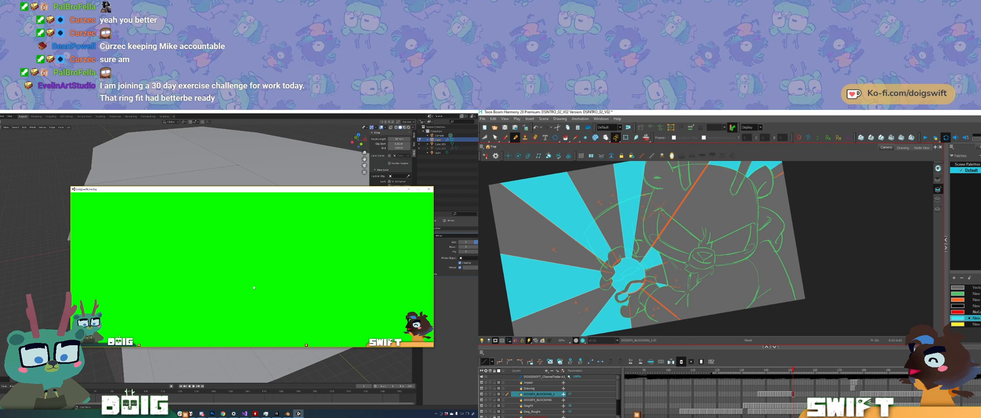
{"action": "key", "text": "Delete"}
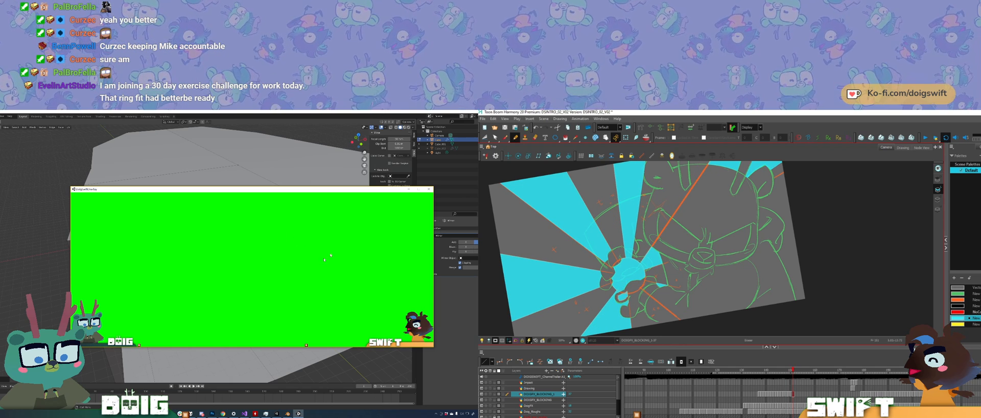
{"action": "left_click_drag", "start_coordinate": [626, 293], "coordinate": [625, 299]}
{"action": "left_click", "coordinate": [55, 298]}
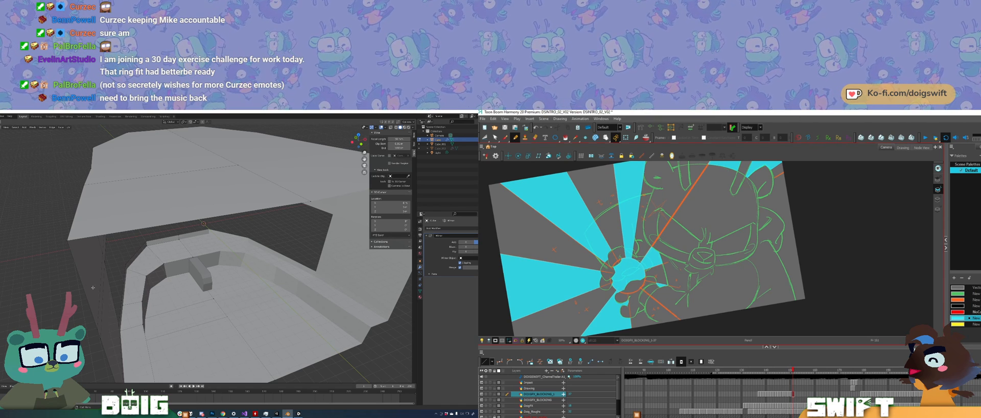
Step: Go to the next drawing on the blocking layer and compare it with the preceding cyan burst drawing
{"action": "left_click", "coordinate": [795, 394]}
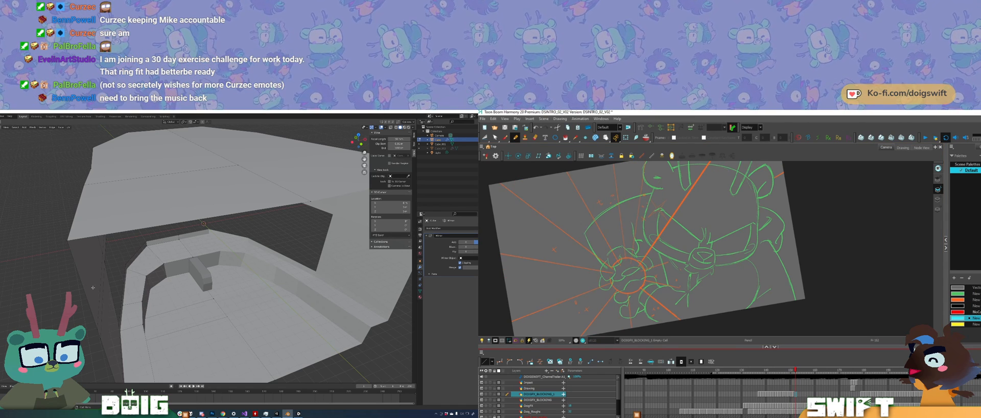
{"action": "key", "text": "comma"}
{"action": "key", "text": "period"}
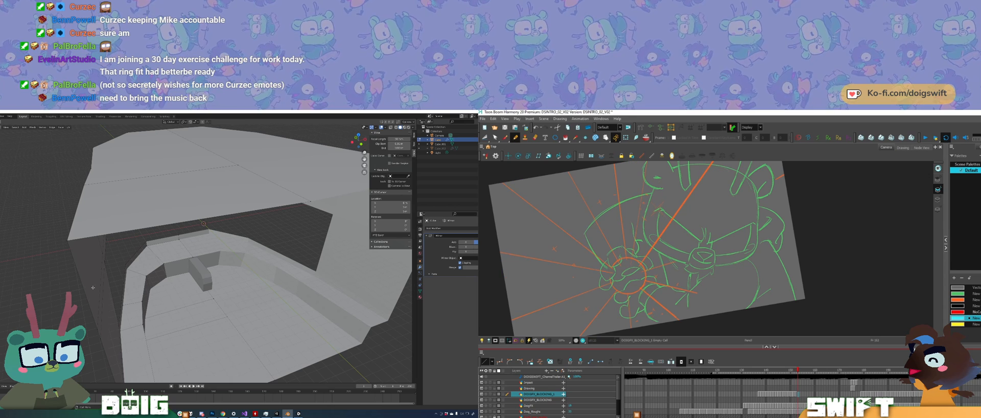
{"action": "key", "text": "comma"}
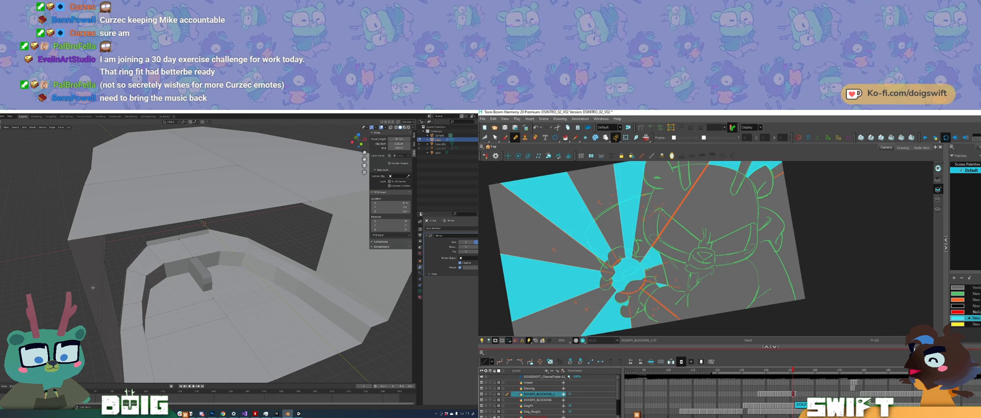
{"action": "key", "text": "period"}
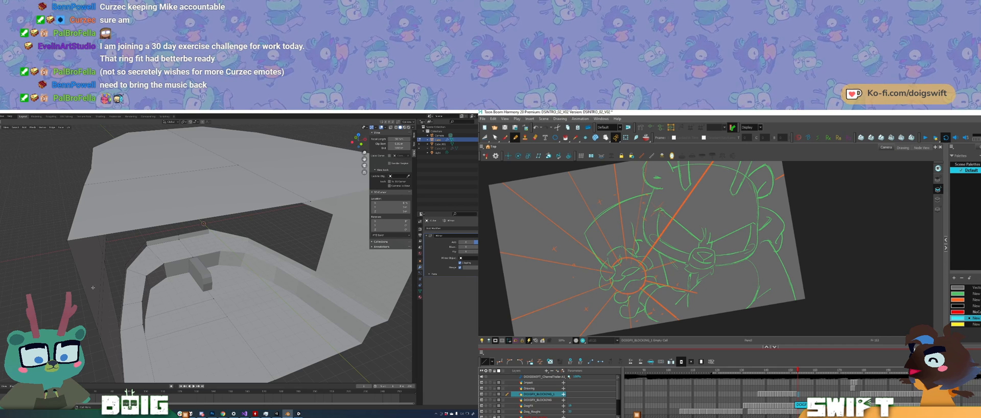
{"action": "key", "text": "comma"}
{"action": "key", "text": "period"}
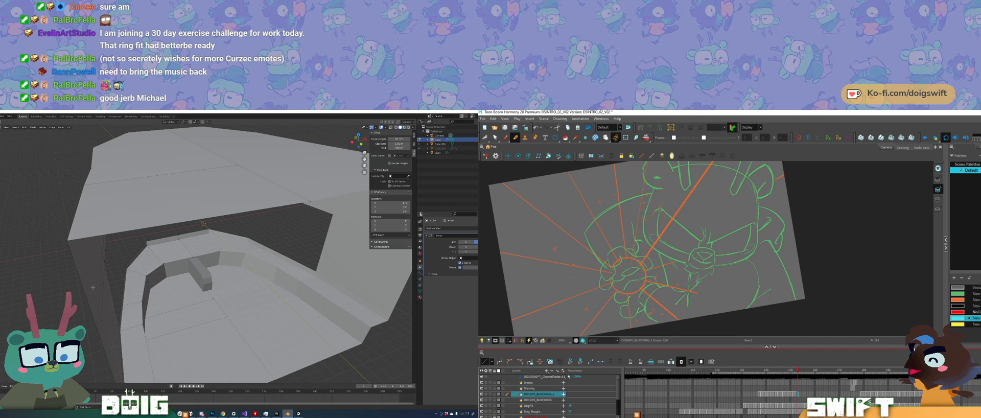
Step: Draw a circle over the burst's centre, fill it with cyan, and open the music player's playback order options
{"action": "left_click_drag", "start_coordinate": [718, 255], "coordinate": [716, 258], "text": "ctrl+alt"}
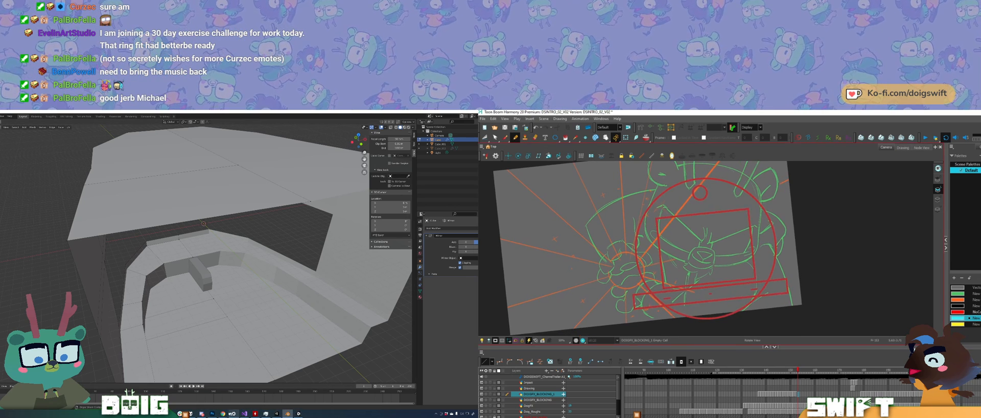
{"action": "left_click", "coordinate": [191, 413]}
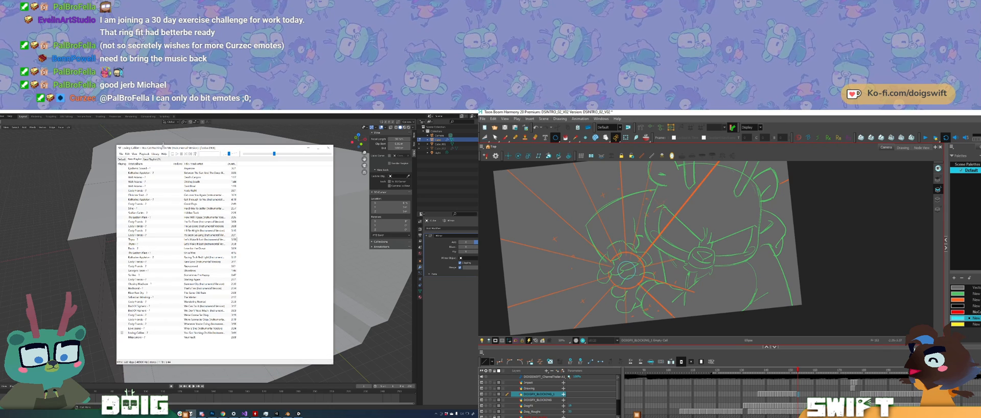
{"action": "left_click_drag", "start_coordinate": [636, 280], "coordinate": [643, 287]}
{"action": "left_click", "coordinate": [178, 154]}
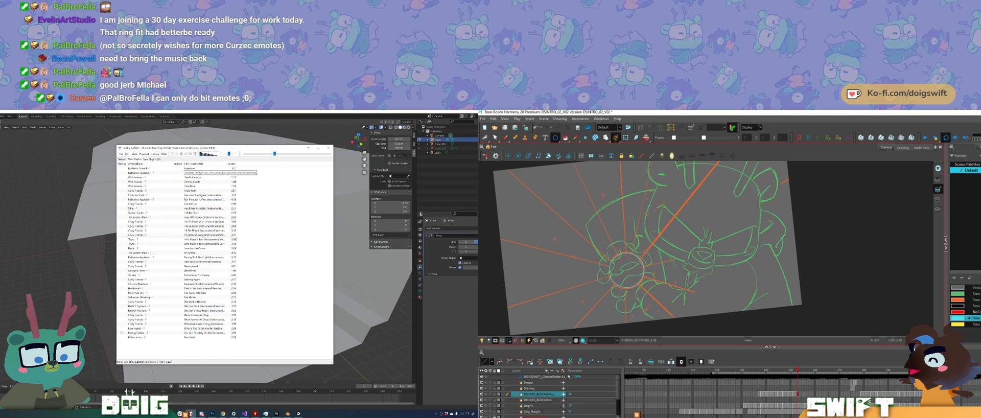
{"action": "left_click", "coordinate": [144, 154]}
{"action": "mouse_move", "coordinate": [168, 186]}
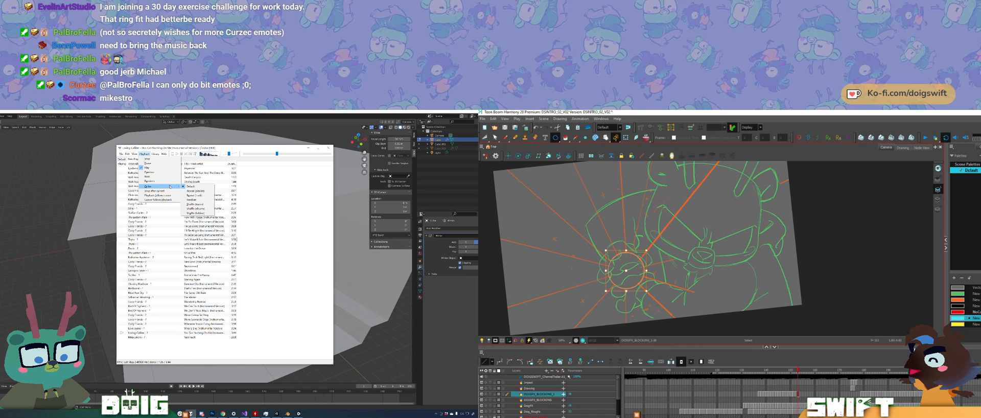
{"action": "key", "text": "alt+i"}
{"action": "left_click", "coordinate": [625, 271]}
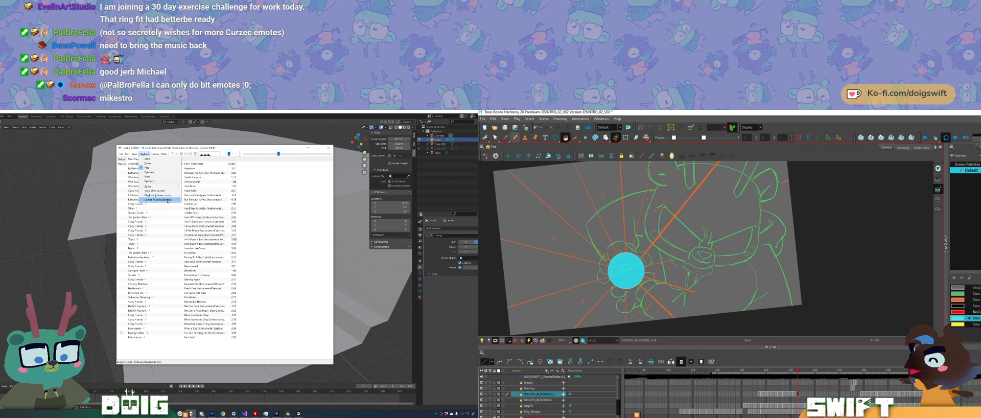
Step: Set the music player's playback order to Repeat (playlist), and try then undo a pencil line for a burst ray
{"action": "left_click", "coordinate": [515, 137]}
{"action": "key", "text": "ctrl+alt"}
{"action": "left_click_drag", "start_coordinate": [682, 236], "coordinate": [683, 233], "text": "ctrl+alt"}
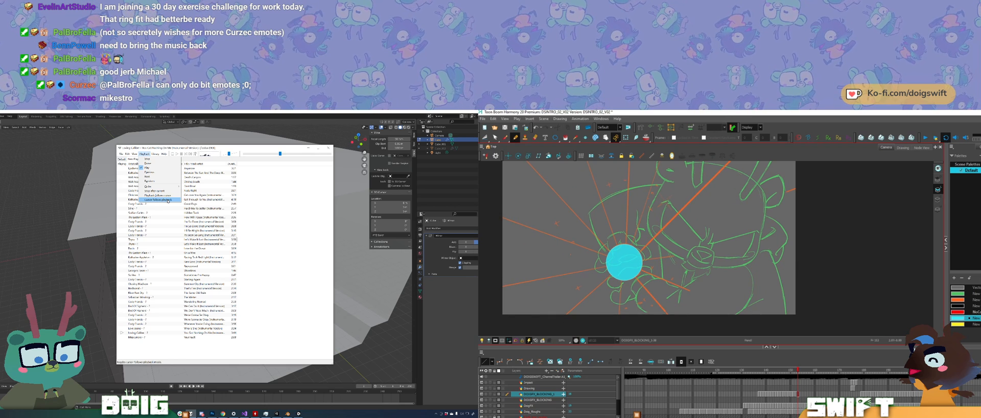
{"action": "mouse_move", "coordinate": [173, 188]}
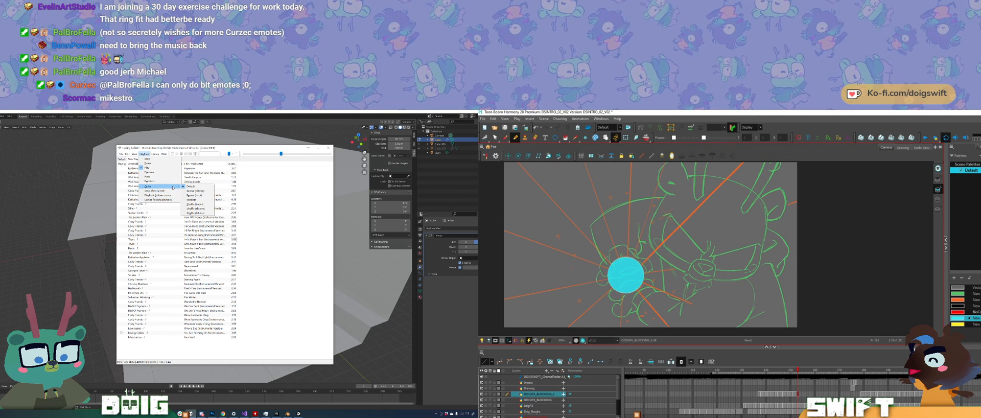
{"action": "mouse_move", "coordinate": [680, 255]}
{"action": "left_mouse_down"}
{"action": "mouse_move", "coordinate": [631, 225]}
{"action": "mouse_move", "coordinate": [634, 162]}
{"action": "mouse_move", "coordinate": [627, 184]}
{"action": "mouse_move", "coordinate": [668, 181]}
{"action": "left_mouse_up"}
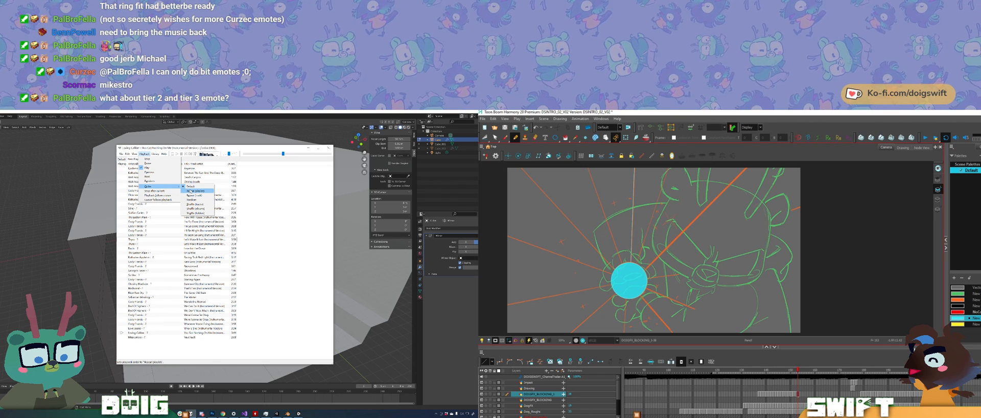
{"action": "left_click", "coordinate": [192, 191]}
{"action": "key", "text": "ctrl+z"}
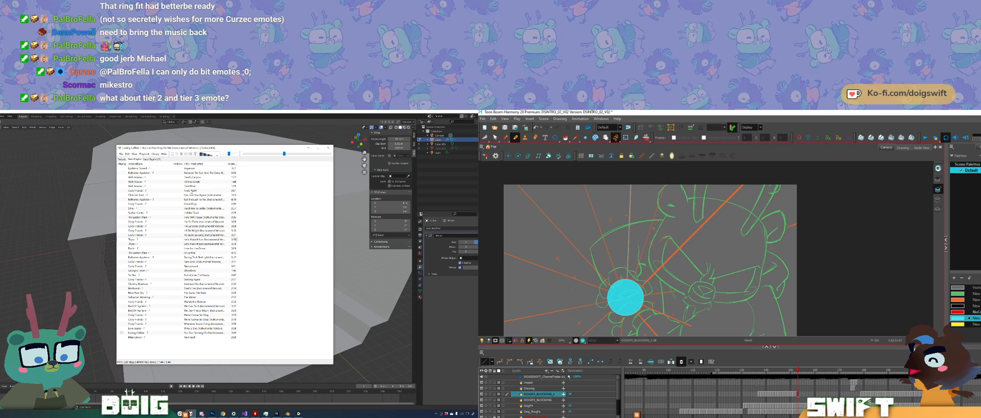
Step: Sketch the edge of the upper burst ray down to the cyan circle, comparing it with the adjacent drawing
{"action": "left_click_drag", "start_coordinate": [665, 181], "coordinate": [633, 278]}
{"action": "key", "text": "comma"}
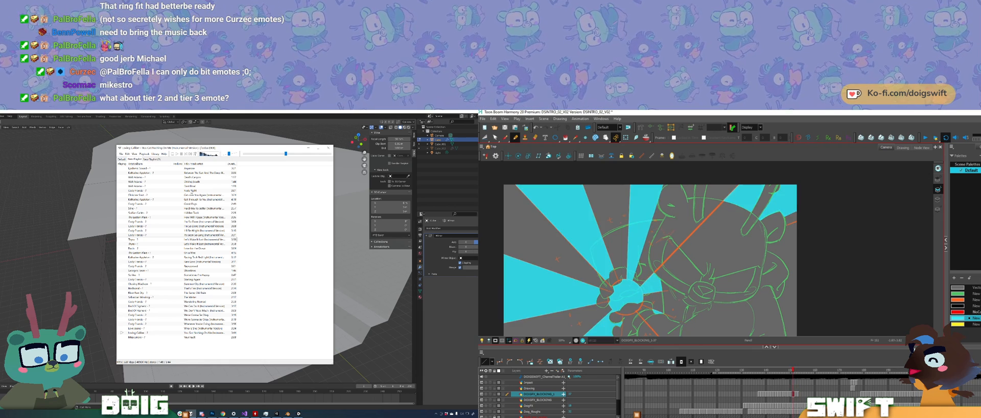
{"action": "key", "text": "period"}
{"action": "key", "text": "comma"}
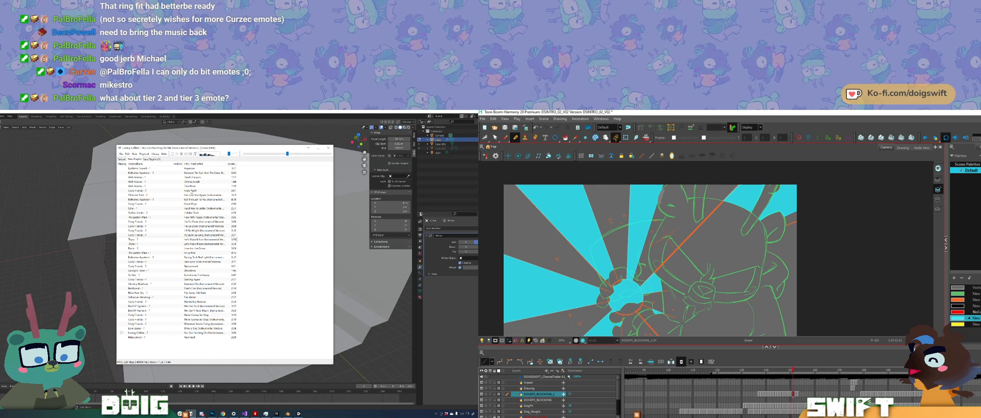
{"action": "left_click_drag", "start_coordinate": [664, 189], "coordinate": [660, 203]}
{"action": "key", "text": "comma"}
{"action": "key", "text": "period"}
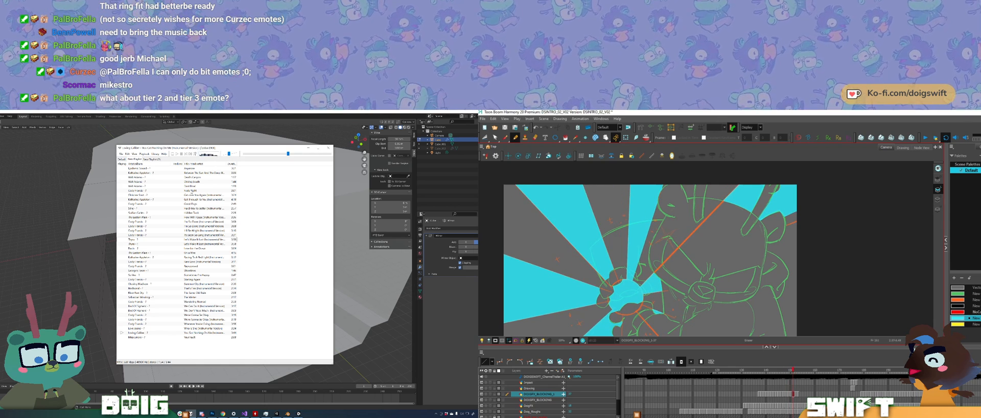
Step: Minimize the music player, switch to Blender and leave Edit Mode on the curved room mesh
{"action": "left_click", "coordinate": [307, 147]}
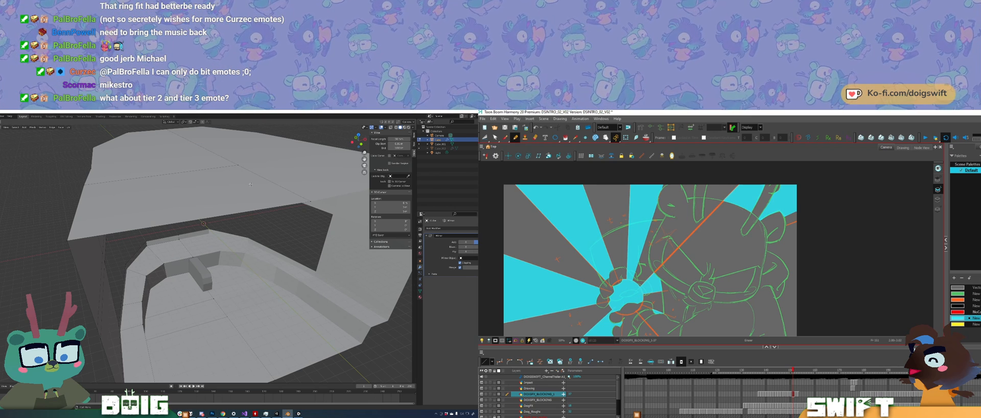
{"action": "middle_click_drag", "start_coordinate": [222, 303], "coordinate": [213, 280]}
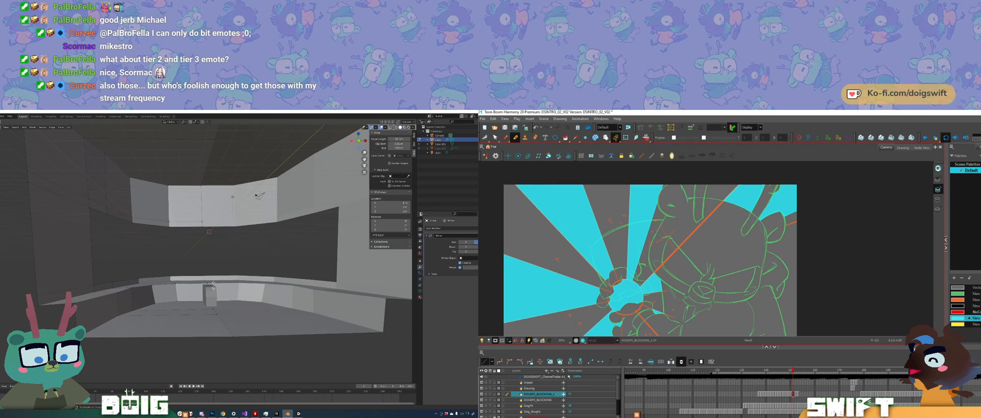
{"action": "scroll", "coordinate": [213, 285], "scroll_direction": "up", "scroll_amount": 3}
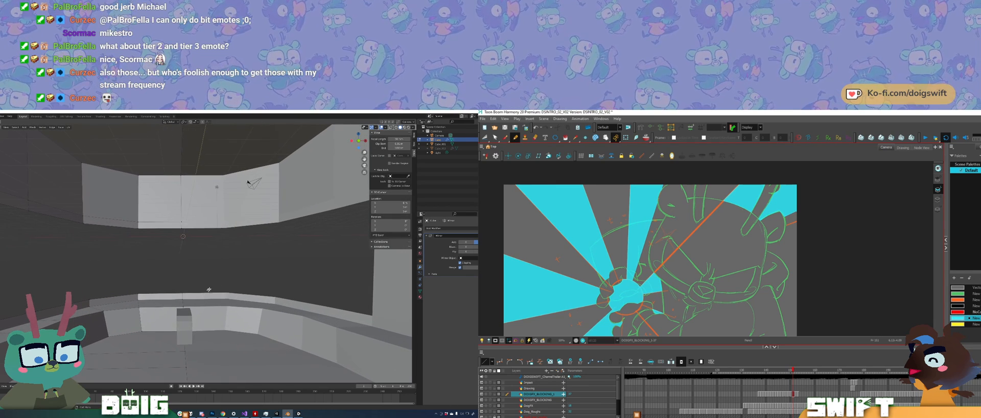
{"action": "middle_click_drag", "start_coordinate": [208, 290], "coordinate": [213, 282], "text": "shift"}
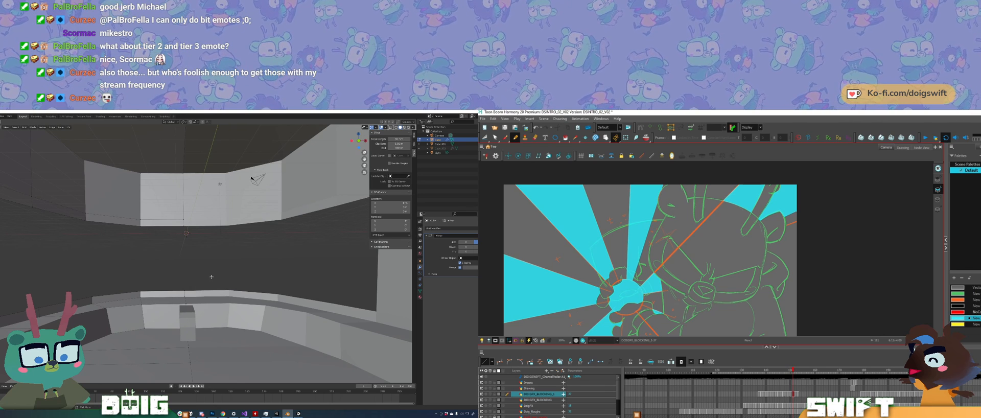
{"action": "middle_click_drag", "start_coordinate": [222, 251], "coordinate": [219, 250]}
{"action": "key", "text": "Tab"}
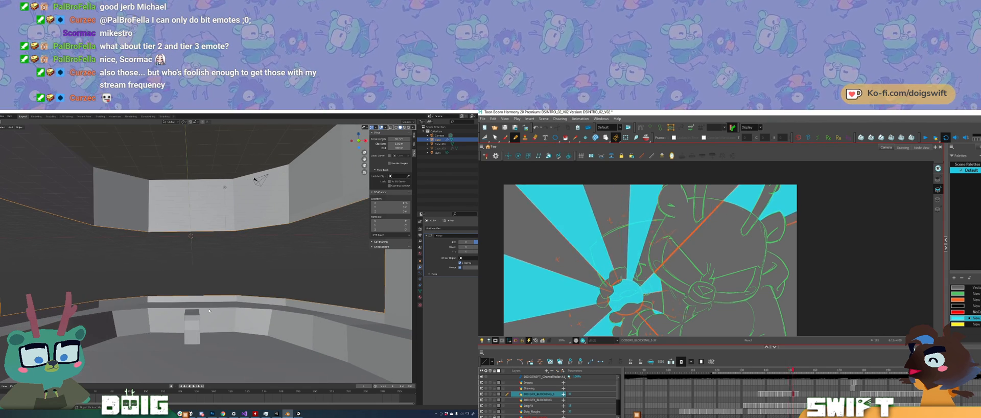
Step: Inspect the small block at the room's centre in Edit Mode, and reselect the curved room mesh
{"action": "left_click", "coordinate": [196, 330]}
{"action": "middle_click_drag", "start_coordinate": [197, 330], "coordinate": [204, 312]}
{"action": "key", "text": "Tab"}
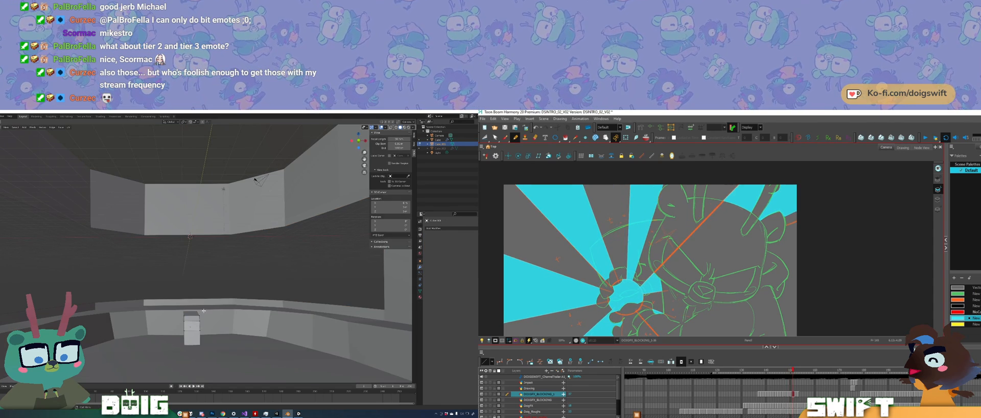
{"action": "key", "text": "Tab"}
{"action": "key", "text": "Tab"}
{"action": "key", "text": "Tab"}
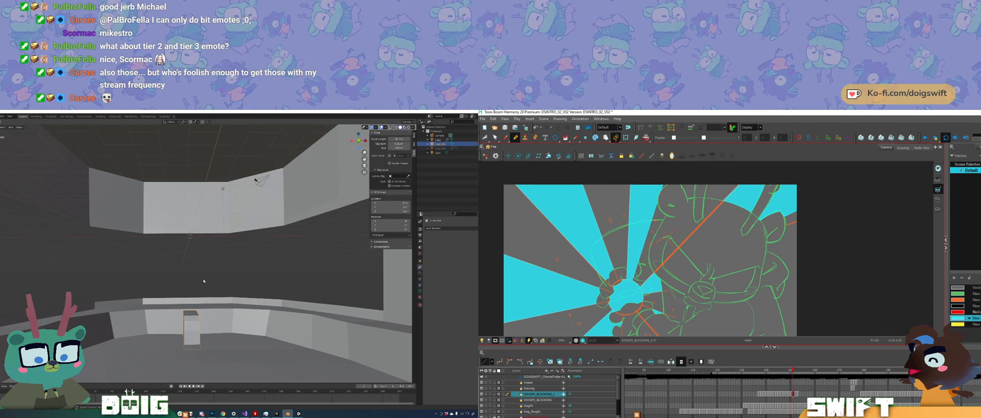
{"action": "middle_click_drag", "start_coordinate": [197, 266], "coordinate": [163, 255]}
{"action": "left_click", "coordinate": [183, 289]}
{"action": "left_click", "coordinate": [187, 282], "text": "shift"}
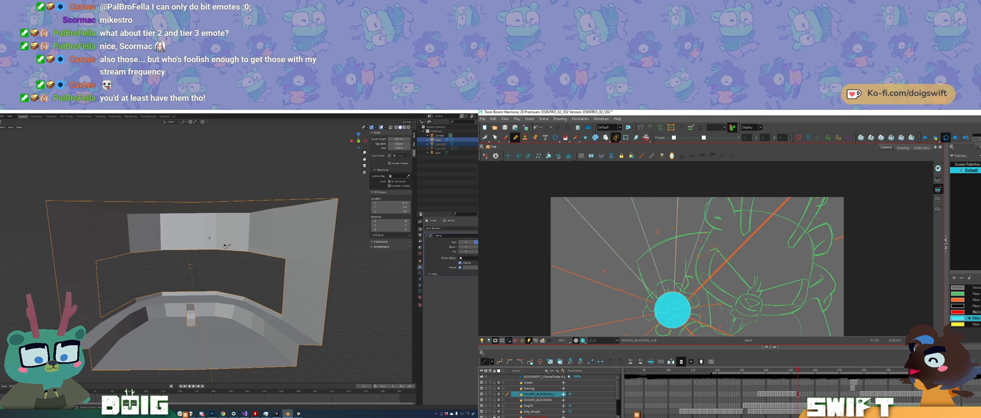
{"action": "left_click", "coordinate": [0, 116]}
{"action": "middle_click_drag", "start_coordinate": [595, 263], "coordinate": [607, 238]}
{"action": "mouse_move", "coordinate": [4, 178]}
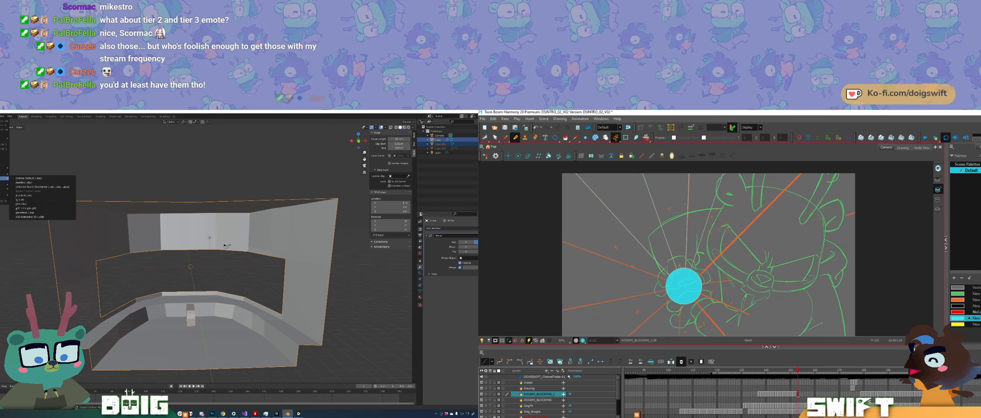
{"action": "left_click", "coordinate": [54, 203]}
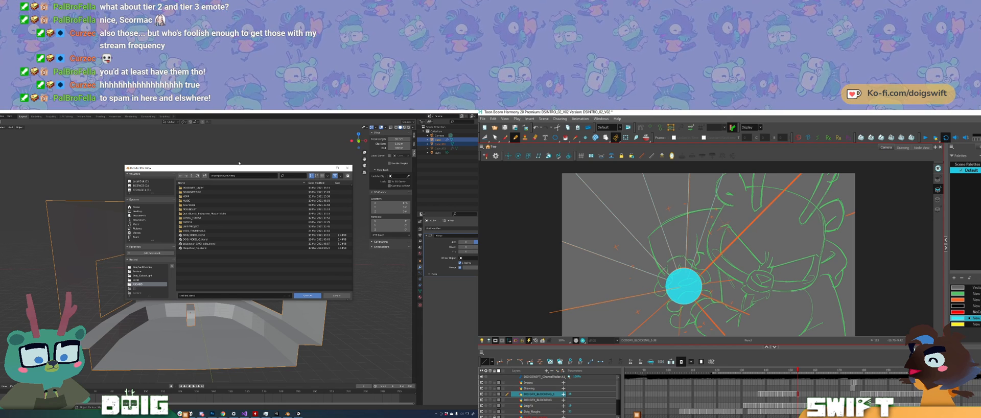
{"action": "key", "text": "Escape"}
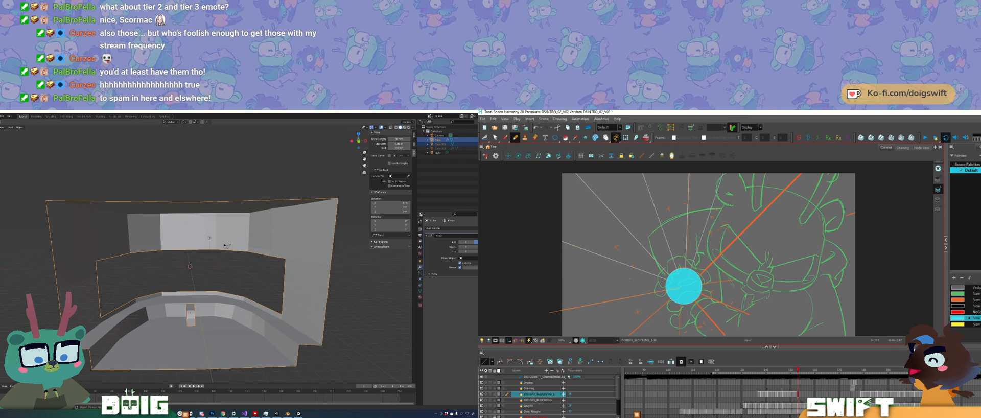
Step: In Harmony, trace the ray line from the drawing's left edge to the cyan circle, undoing the stray strokes
{"action": "left_click_drag", "start_coordinate": [605, 268], "coordinate": [660, 246]}
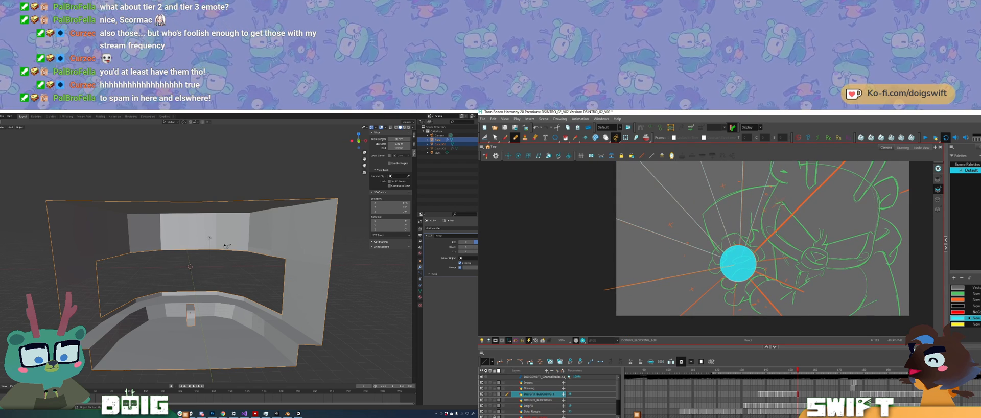
{"action": "key", "text": "s"}
{"action": "left_click", "coordinate": [613, 287]}
{"action": "left_click", "coordinate": [566, 242]}
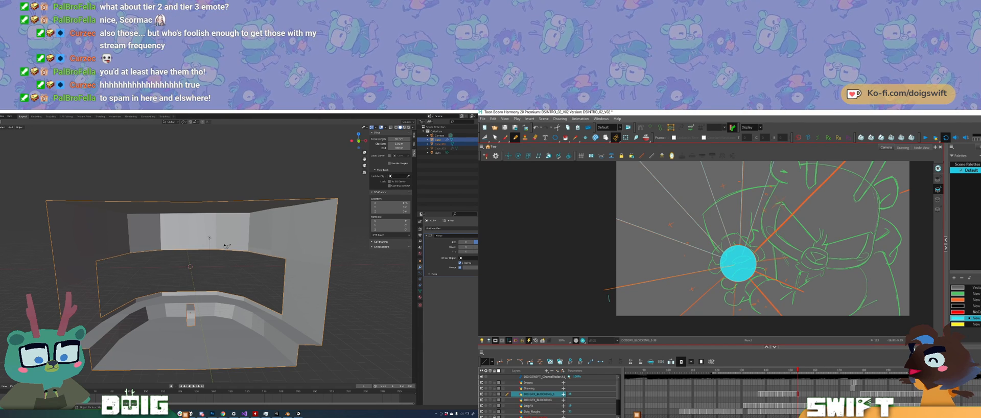
{"action": "left_click_drag", "start_coordinate": [608, 295], "coordinate": [613, 194]}
{"action": "key", "text": "ctrl+z"}
{"action": "key", "text": "ctrl+z"}
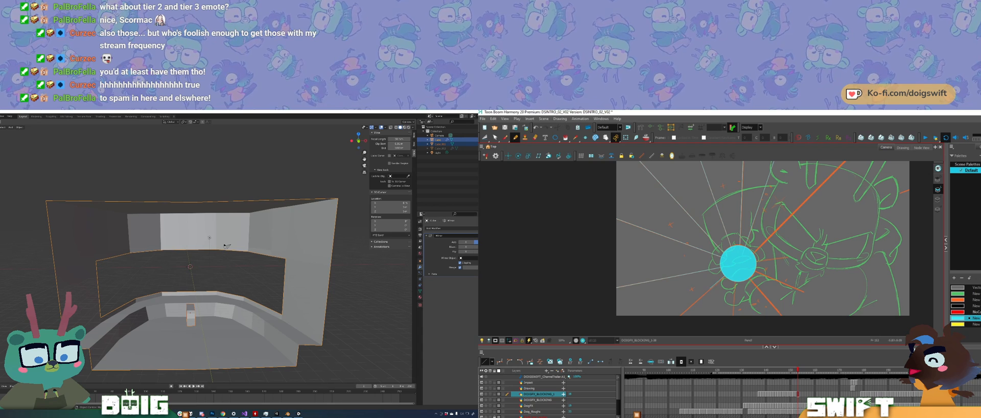
Step: Draw ray lines from the cyan circle towards the lower left and straight down, redoing the downward one until it fits
{"action": "left_click_drag", "start_coordinate": [723, 278], "coordinate": [671, 324]}
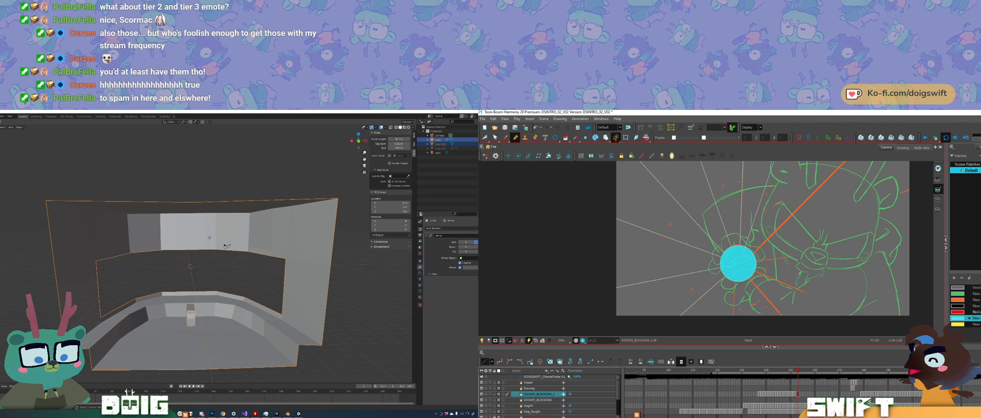
{"action": "left_click_drag", "start_coordinate": [734, 282], "coordinate": [731, 330]}
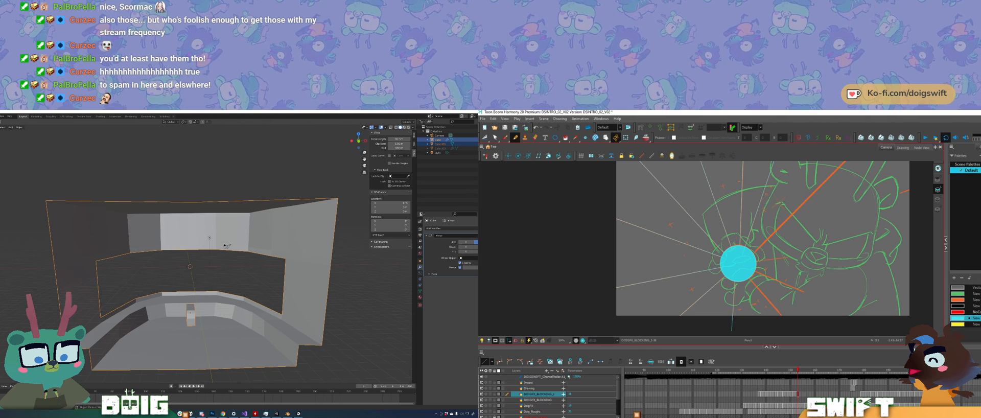
{"action": "key", "text": "ctrl+z"}
{"action": "left_click_drag", "start_coordinate": [735, 281], "coordinate": [733, 321]}
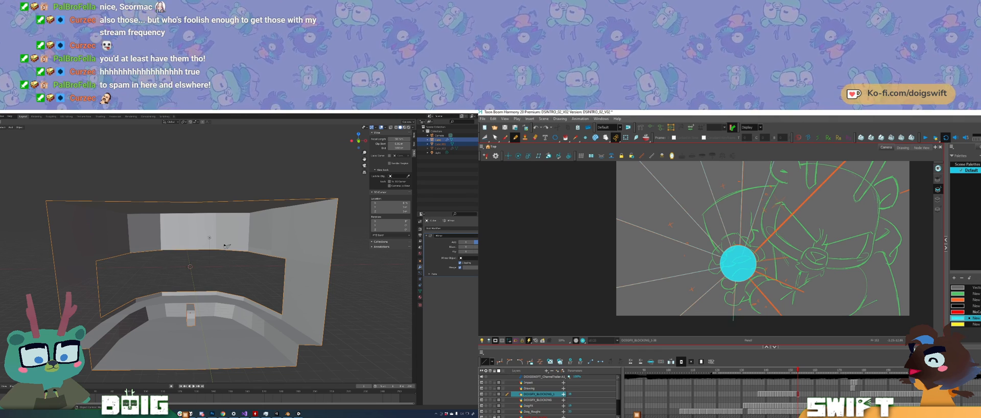
{"action": "key", "text": "ctrl+z"}
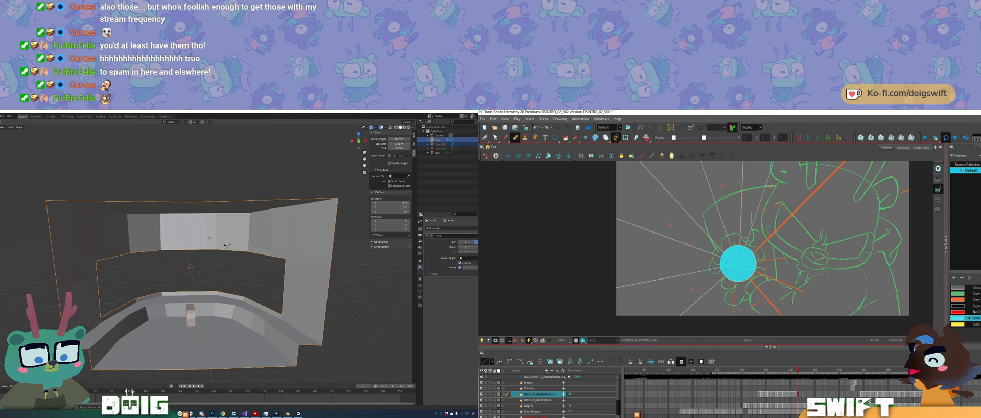
{"action": "left_click_drag", "start_coordinate": [735, 282], "coordinate": [731, 324]}
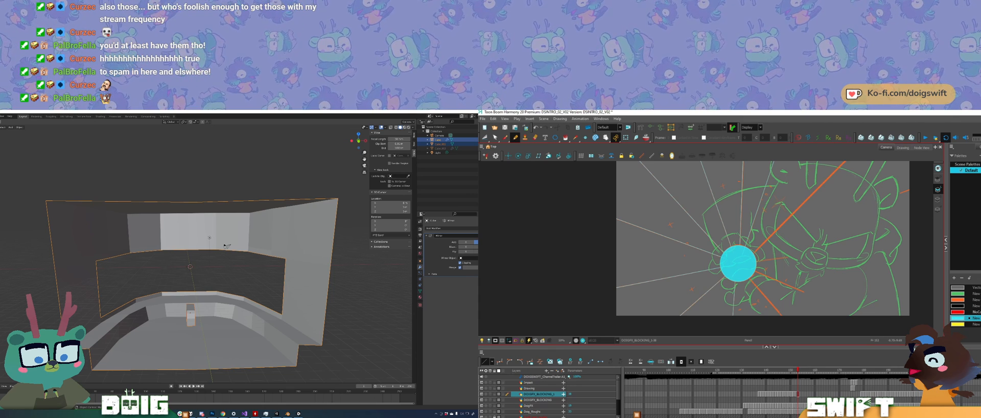
Step: Draw two ray lines from the cyan circle across the drawing's lower-right area, following the orange guides
{"action": "key", "text": "space"}
{"action": "left_click_drag", "start_coordinate": [775, 302], "coordinate": [752, 295]}
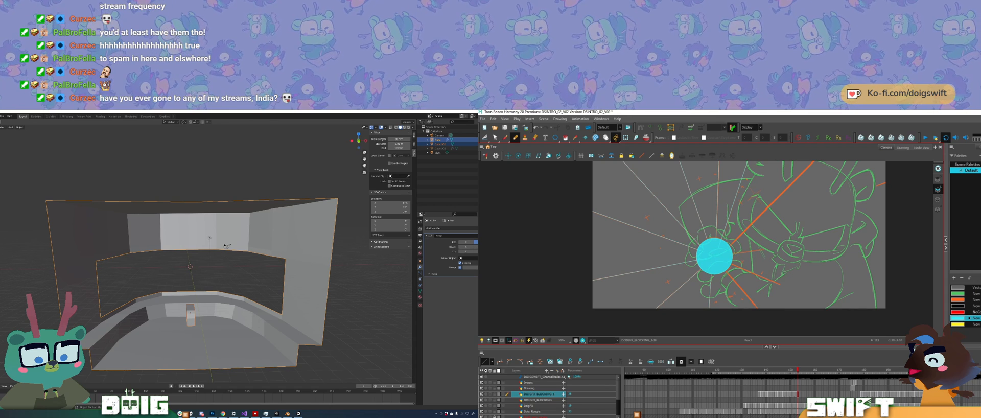
{"action": "left_click_drag", "start_coordinate": [724, 272], "coordinate": [770, 322], "text": "shift"}
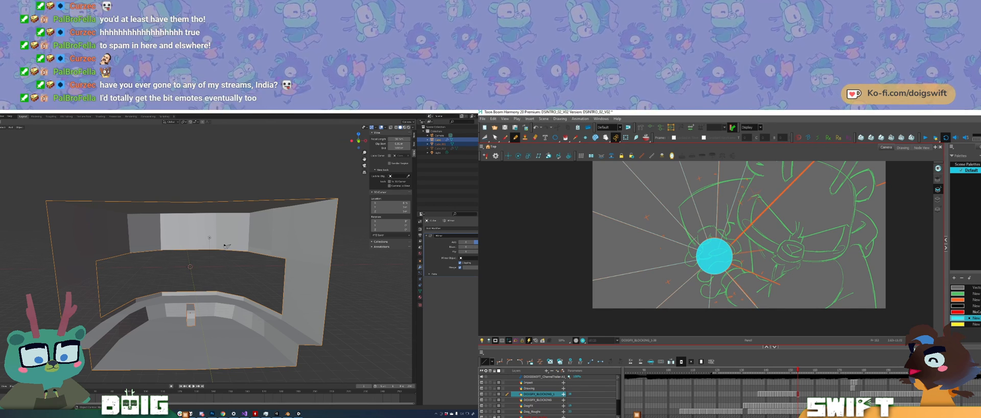
{"action": "left_click_drag", "start_coordinate": [728, 263], "coordinate": [800, 292], "text": "shift"}
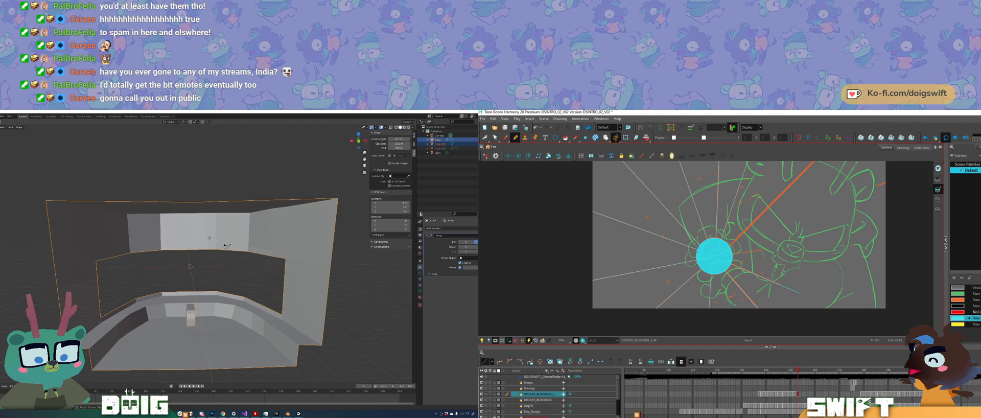
{"action": "left_click_drag", "start_coordinate": [799, 300], "coordinate": [732, 272]}
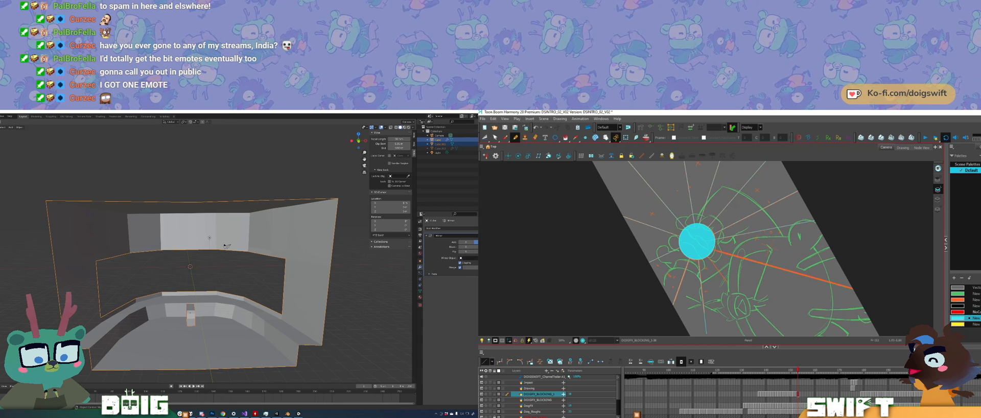
Step: Check the ray lines around the cyan circle from several canvas angles and save the file
{"action": "left_click_drag", "start_coordinate": [709, 303], "coordinate": [723, 300], "text": "ctrl+alt"}
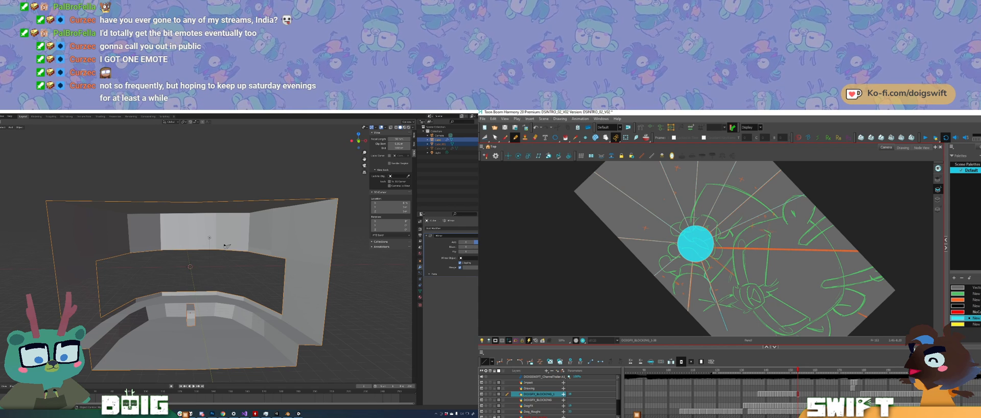
{"action": "left_click_drag", "start_coordinate": [726, 297], "coordinate": [748, 278], "text": "ctrl+alt"}
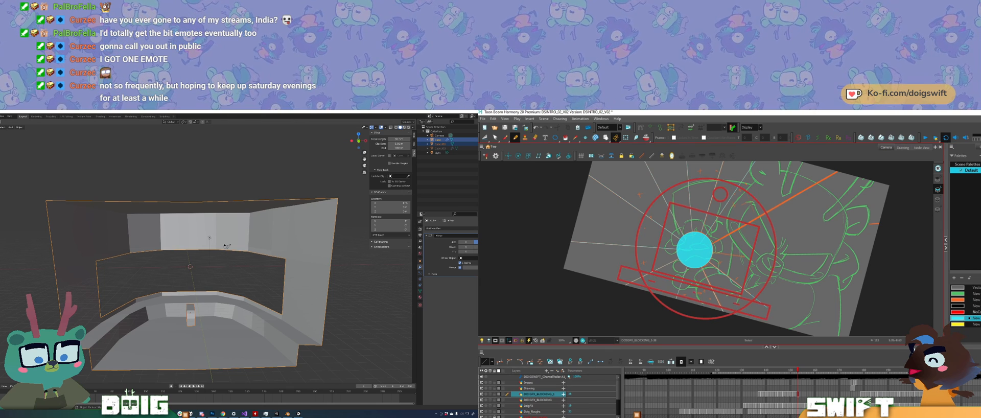
{"action": "left_click_drag", "start_coordinate": [748, 277], "coordinate": [719, 298], "text": "ctrl+alt"}
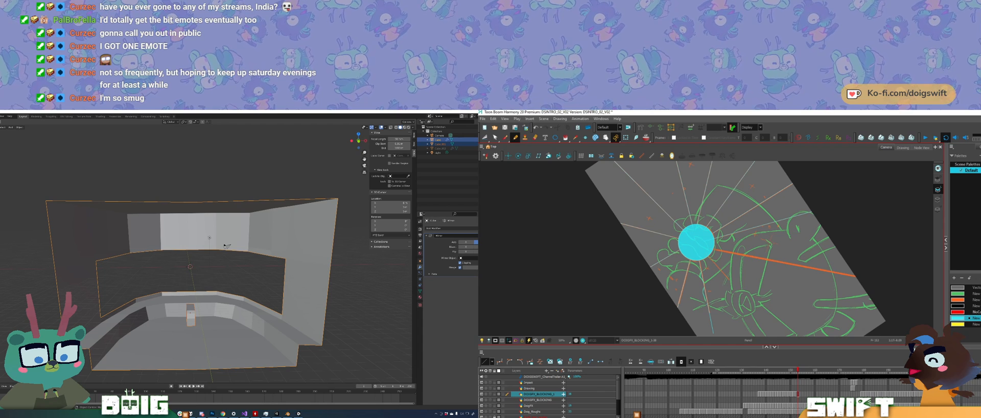
{"action": "key", "text": "ctrl+alt"}
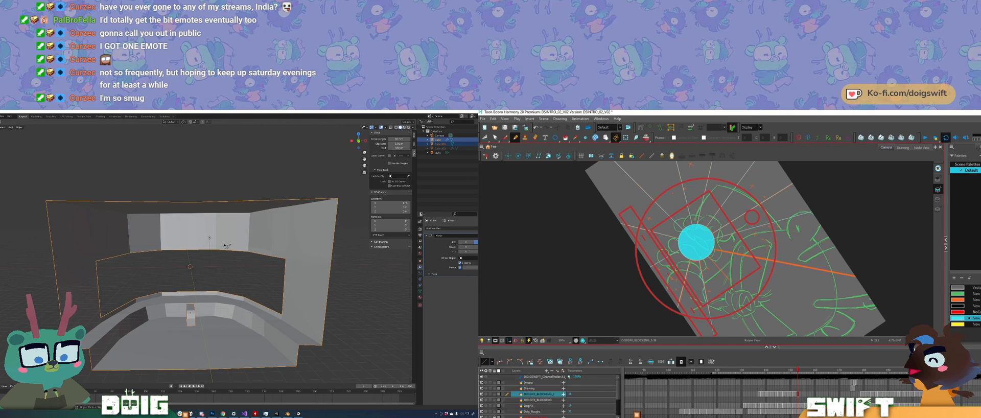
{"action": "left_click_drag", "start_coordinate": [740, 295], "coordinate": [763, 249], "text": "ctrl+alt"}
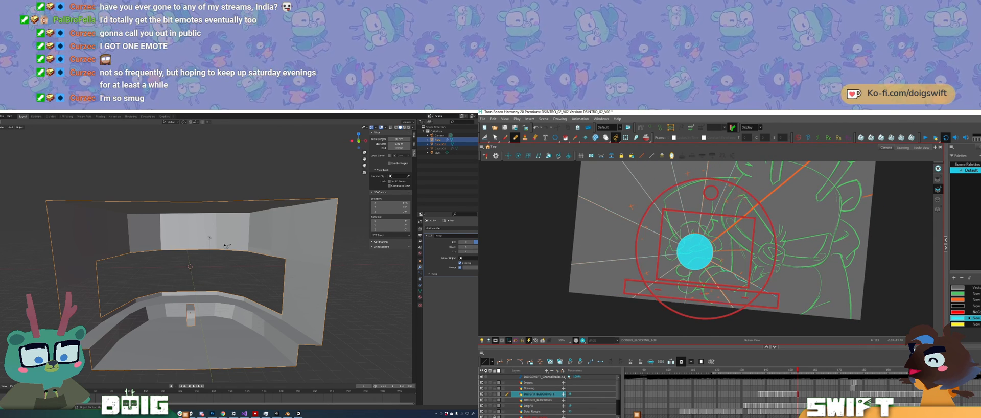
{"action": "left_click_drag", "start_coordinate": [759, 258], "coordinate": [761, 245], "text": "ctrl+alt"}
{"action": "key", "text": "ctrl+s"}
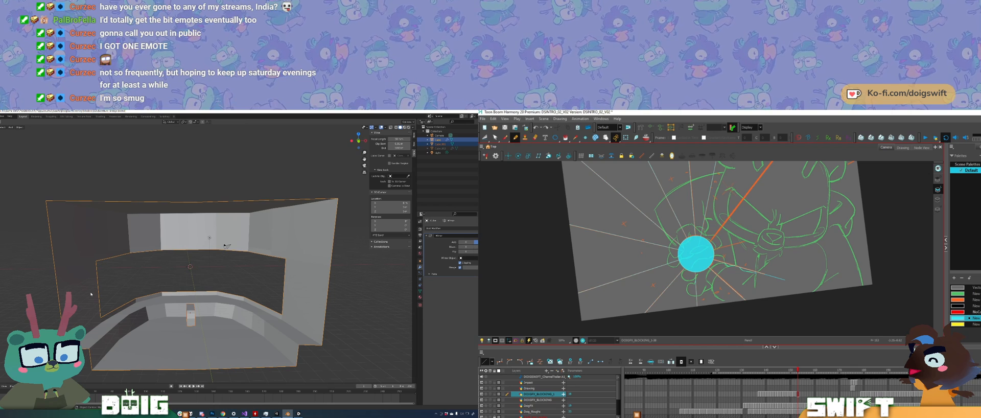
{"action": "mouse_move", "coordinate": [203, 414]}
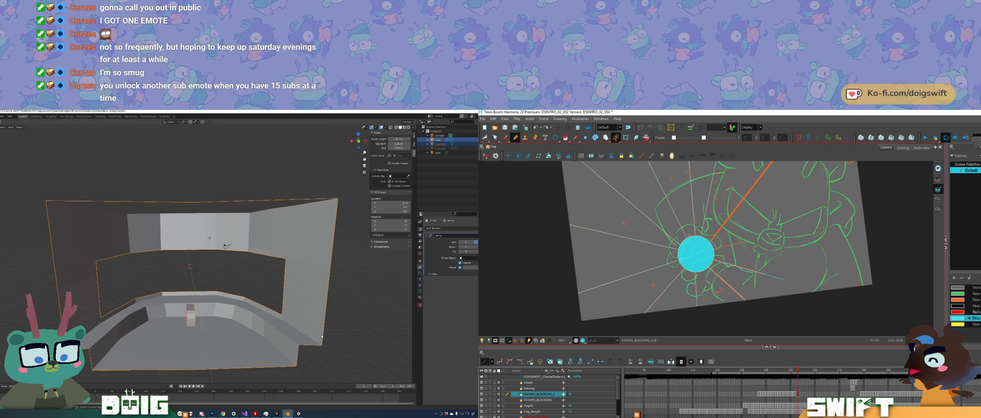
{"action": "left_click_drag", "start_coordinate": [697, 265], "coordinate": [684, 266], "text": "ctrl+alt"}
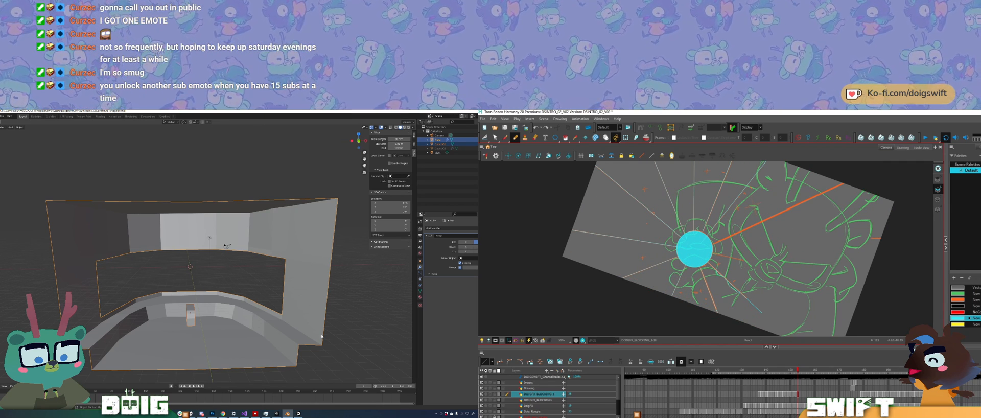
{"action": "left_click_drag", "start_coordinate": [681, 284], "coordinate": [707, 268], "text": "ctrl+alt"}
Step: In Blender, enter Edit Mode on the curved room mesh and move geometry at the low inner wall
{"action": "left_click", "coordinate": [321, 357]}
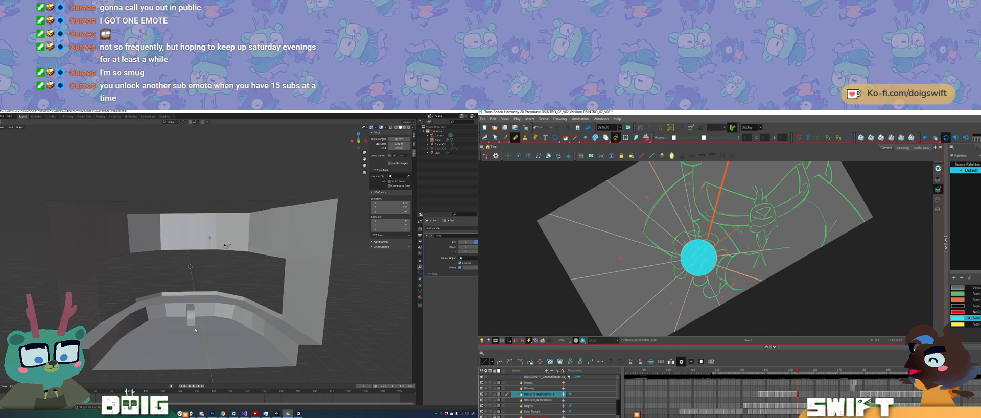
{"action": "left_click", "coordinate": [161, 312]}
{"action": "key", "text": "Tab"}
{"action": "left_click_drag", "start_coordinate": [743, 294], "coordinate": [721, 307], "text": "ctrl+alt"}
{"action": "key", "text": "g"}
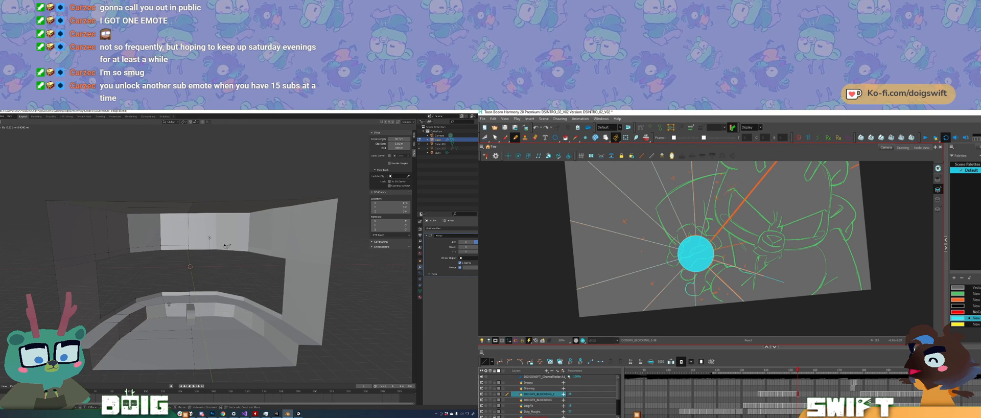
{"action": "left_click", "coordinate": [168, 305]}
Step: Move the selected geometry of the low inner wall vertically along the Z axis and review the room's shape
{"action": "middle_click_drag", "start_coordinate": [164, 316], "coordinate": [157, 298]}
{"action": "scroll", "coordinate": [154, 309], "scroll_direction": "up", "scroll_amount": 2}
{"action": "key", "text": "g"}
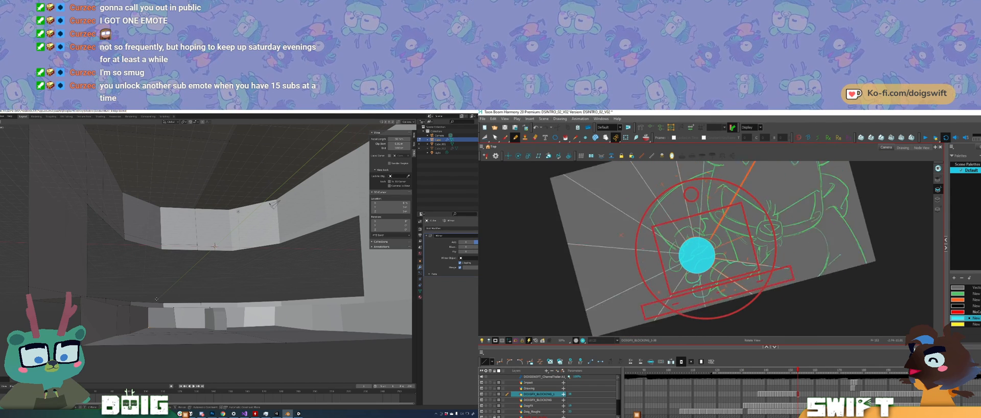
{"action": "key", "text": "z"}
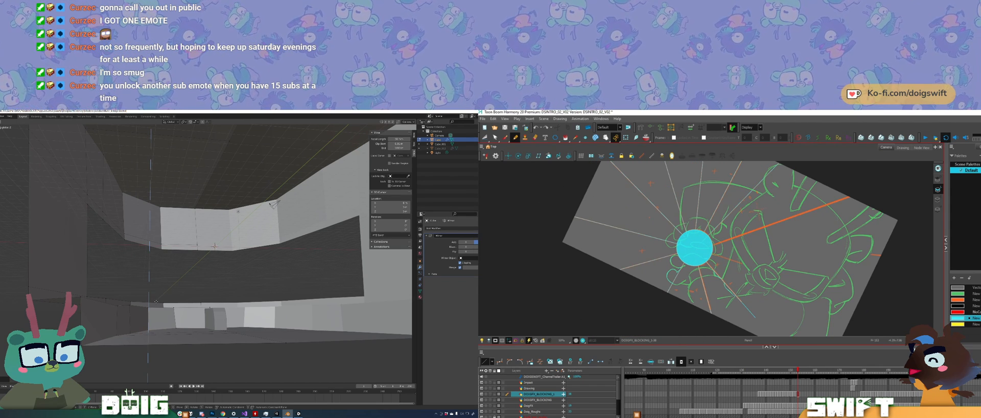
{"action": "left_click", "coordinate": [155, 301]}
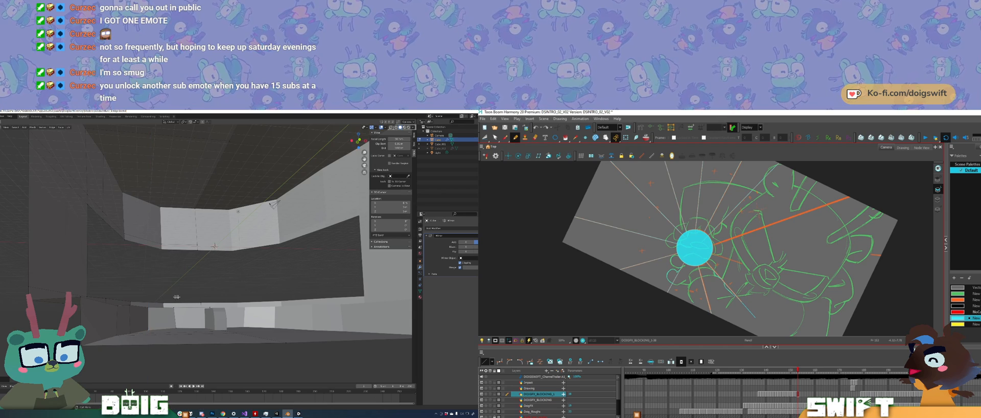
{"action": "middle_click_drag", "start_coordinate": [176, 297], "coordinate": [179, 306]}
{"action": "scroll", "coordinate": [178, 306], "scroll_direction": "down", "scroll_amount": 2}
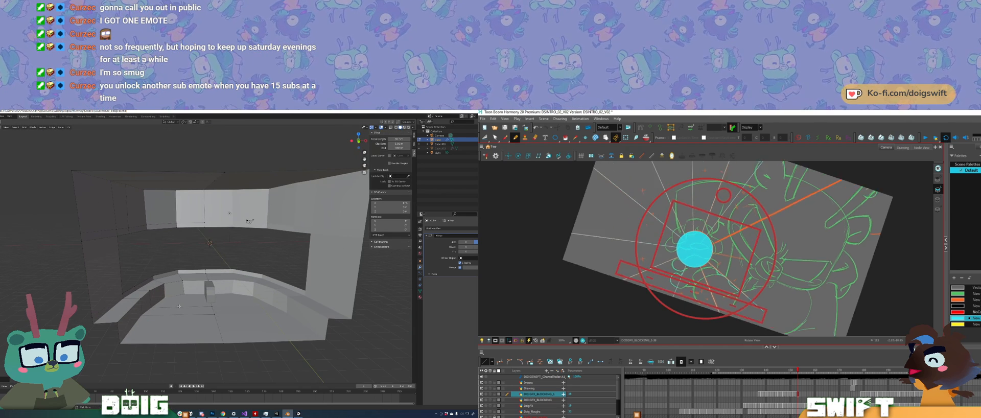
{"action": "scroll", "coordinate": [179, 306], "scroll_direction": "up", "scroll_amount": 3}
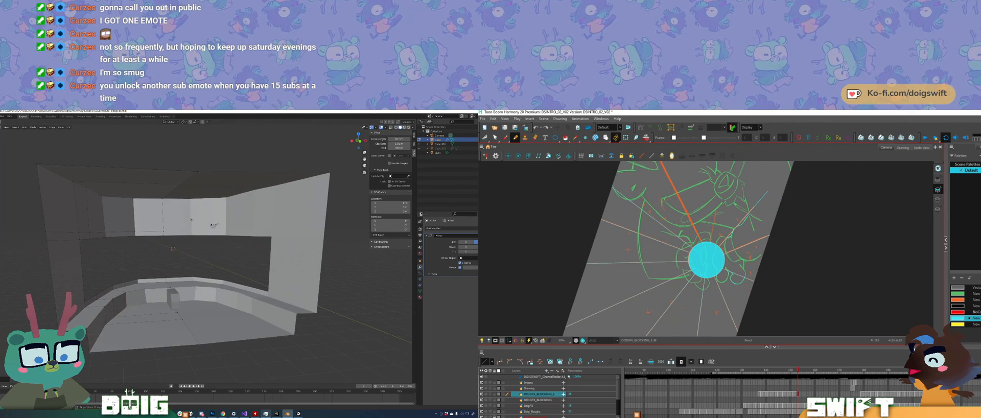
{"action": "mouse_move", "coordinate": [298, 413]}
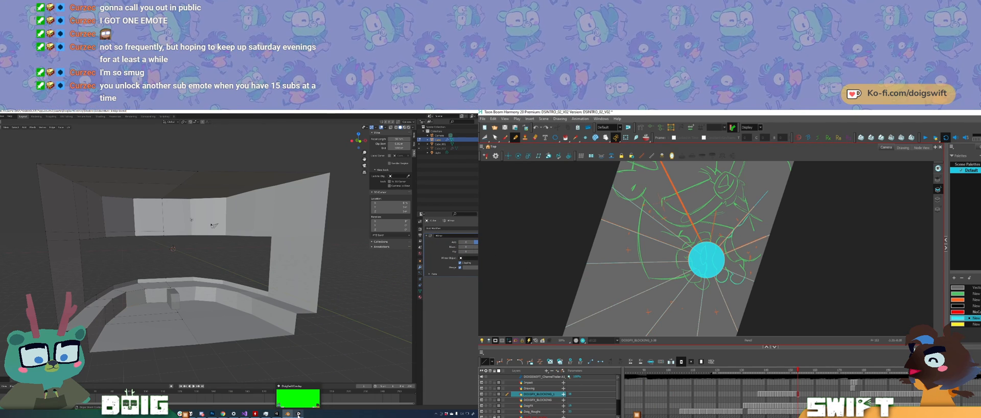
{"action": "left_click_drag", "start_coordinate": [625, 231], "coordinate": [700, 167], "text": "ctrl+alt"}
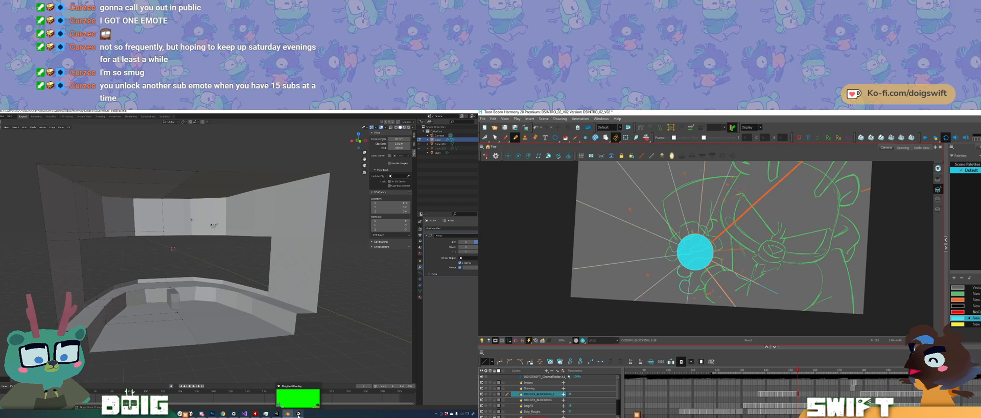
Step: Fill the small gap beside the hand and the wedge between the lower-left rays with cyan
{"action": "middle_click_drag", "start_coordinate": [740, 253], "coordinate": [732, 275]}
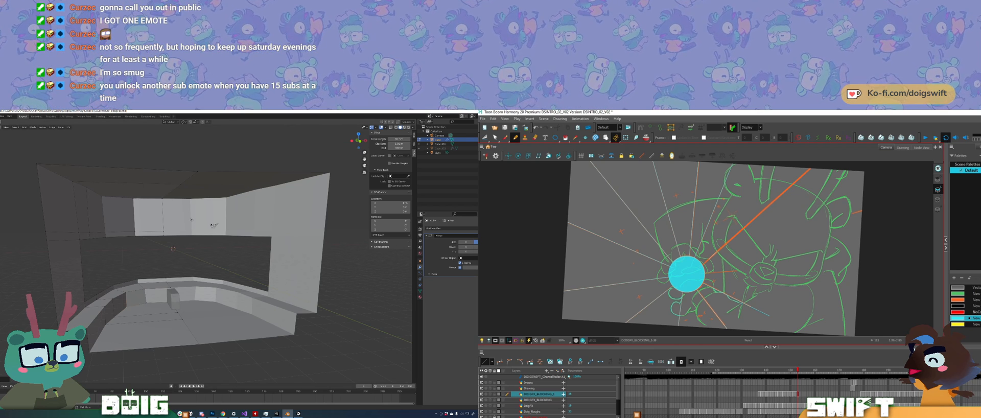
{"action": "left_click_drag", "start_coordinate": [725, 266], "coordinate": [714, 273], "text": "ctrl+alt"}
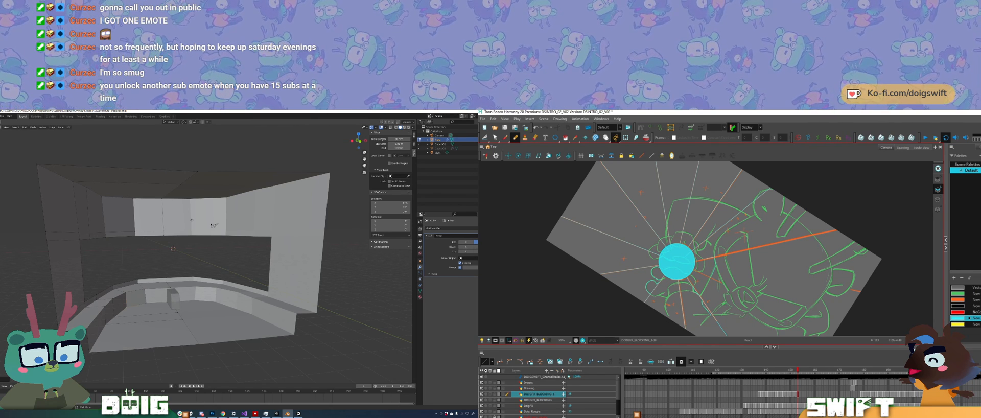
{"action": "left_click_drag", "start_coordinate": [713, 286], "coordinate": [742, 279], "text": "ctrl+alt"}
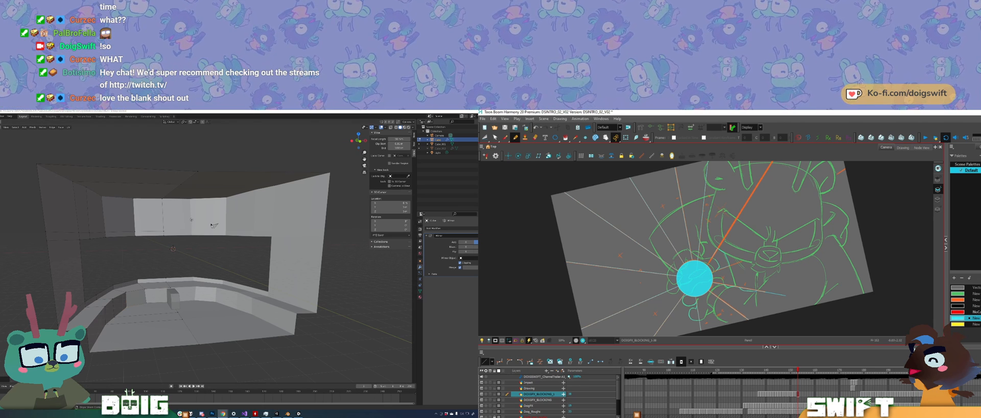
{"action": "left_click_drag", "start_coordinate": [739, 257], "coordinate": [733, 269], "text": "ctrl+alt"}
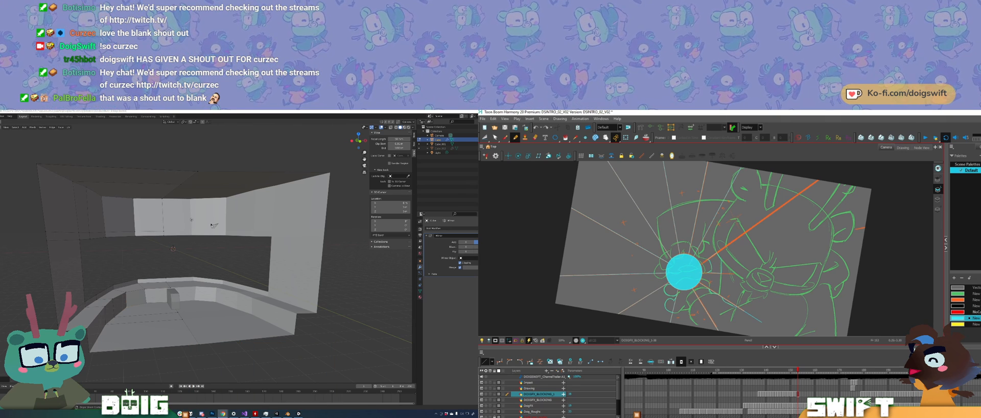
{"action": "left_click_drag", "start_coordinate": [740, 277], "coordinate": [747, 265], "text": "ctrl+alt"}
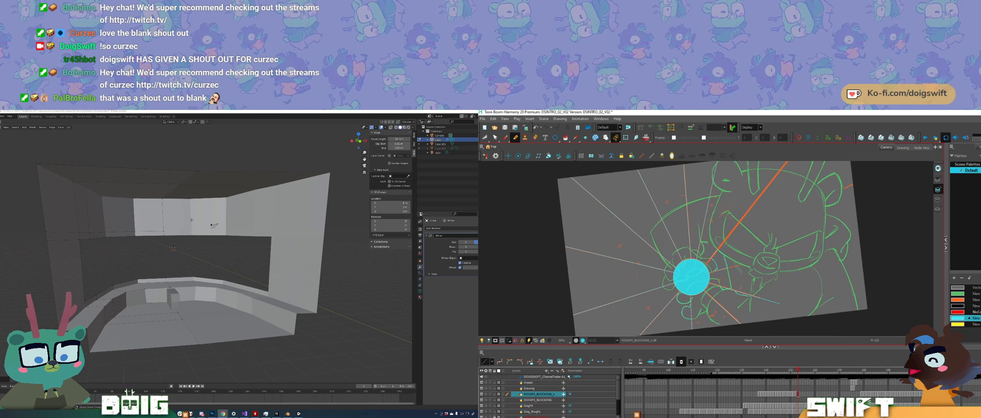
{"action": "left_click", "coordinate": [720, 261]}
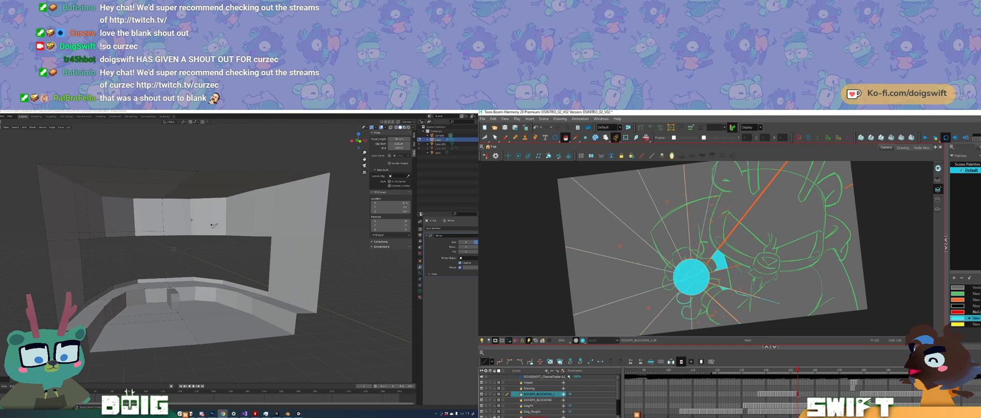
{"action": "left_click_drag", "start_coordinate": [757, 298], "coordinate": [753, 301], "text": "ctrl+alt"}
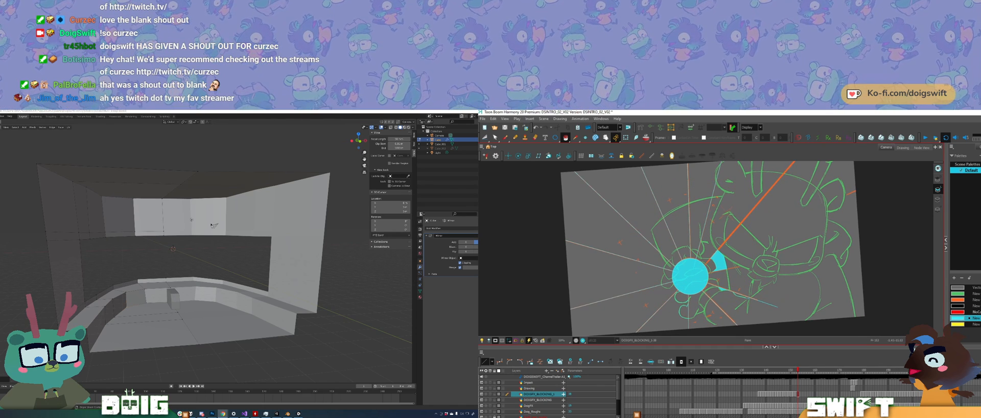
{"action": "left_click", "coordinate": [669, 316]}
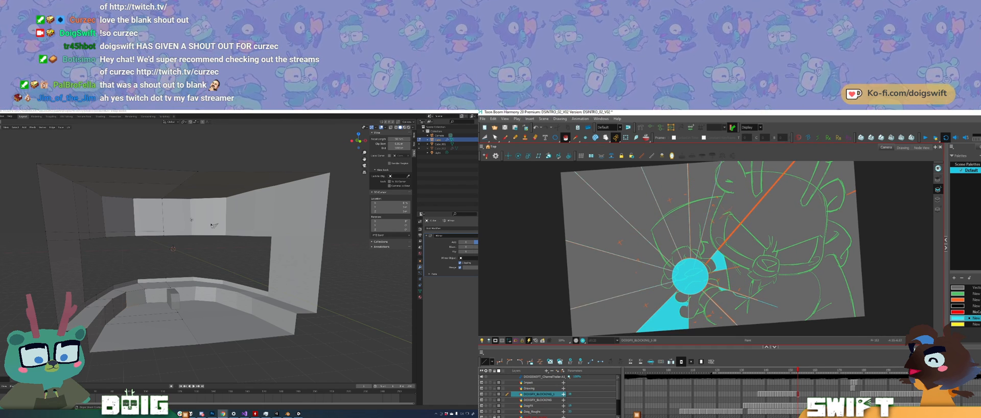
Step: Fill alternating wedges of the sunburst with cyan on the drawing's left side, upper-left area and top edge
{"action": "left_click", "coordinate": [681, 298]}
{"action": "key", "text": "ctrl+z"}
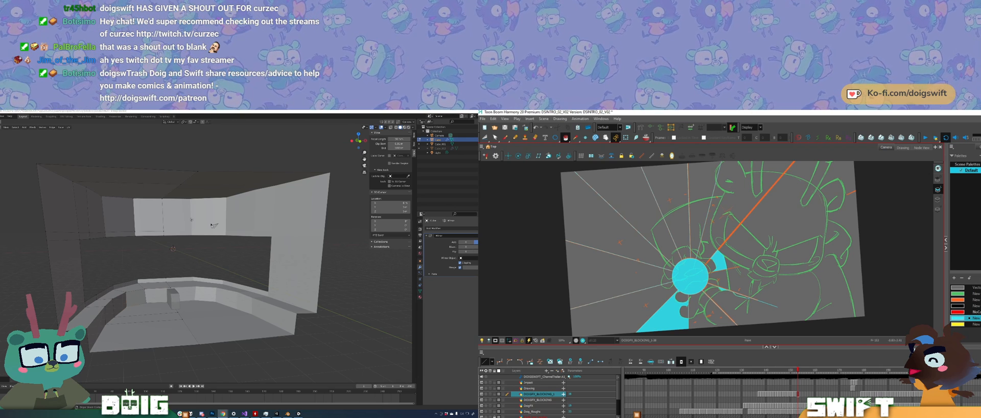
{"action": "left_click", "coordinate": [631, 275]}
{"action": "left_click", "coordinate": [633, 204]}
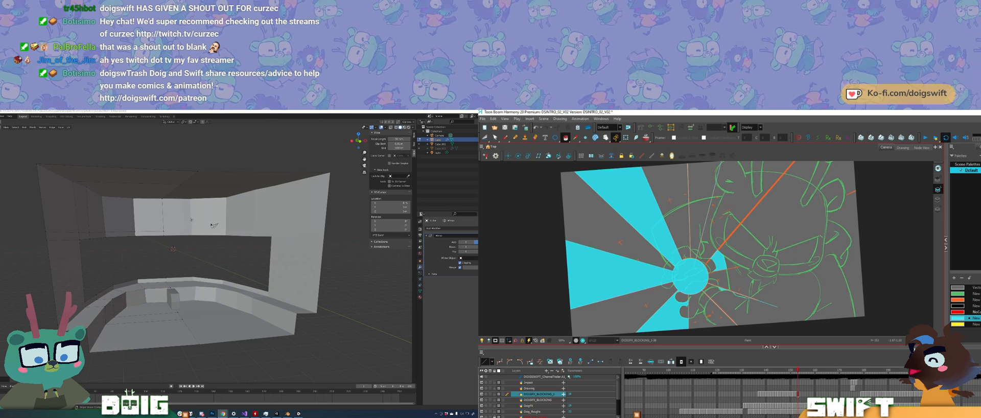
{"action": "left_click", "coordinate": [701, 204]}
{"action": "left_click_drag", "start_coordinate": [701, 193], "coordinate": [712, 193], "text": "ctrl+alt"}
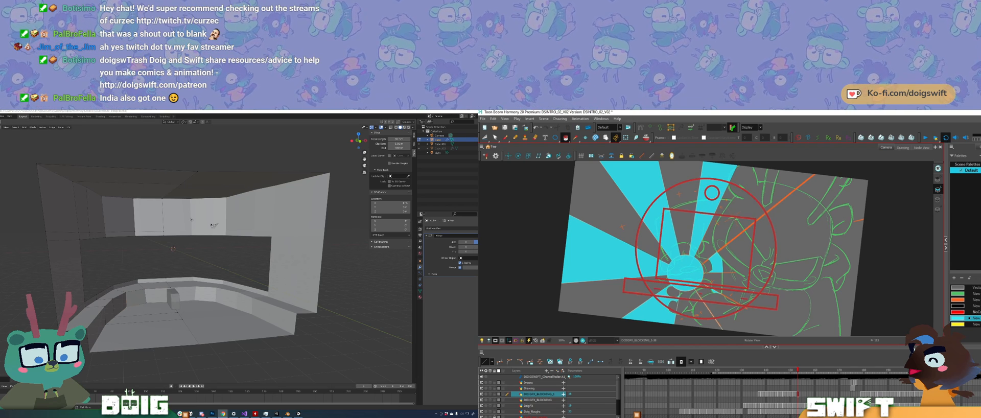
Step: Erase the cyan overlapping the character's fingers around the central circle, and switch the other screen to the Unity overlay project
{"action": "left_click_drag", "start_coordinate": [717, 326], "coordinate": [740, 319], "text": "ctrl+alt"}
{"action": "key", "text": "alt+s"}
{"action": "left_click", "coordinate": [740, 317]}
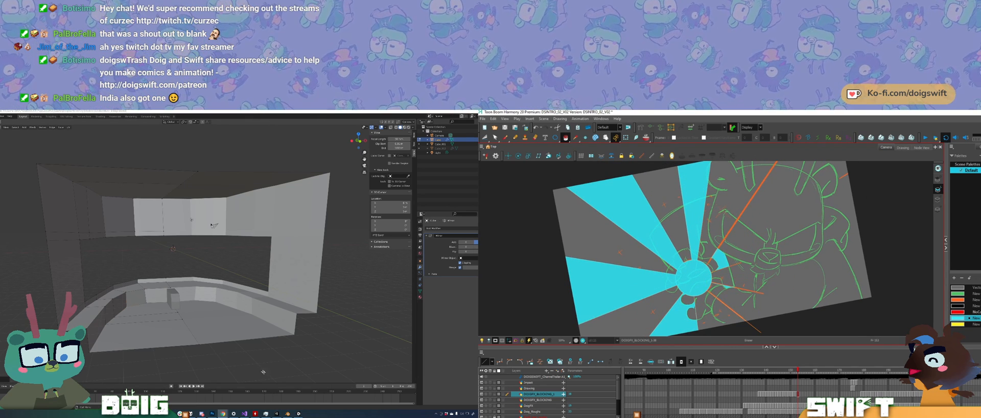
{"action": "key", "text": "space"}
{"action": "left_click_drag", "start_coordinate": [720, 273], "coordinate": [737, 255]}
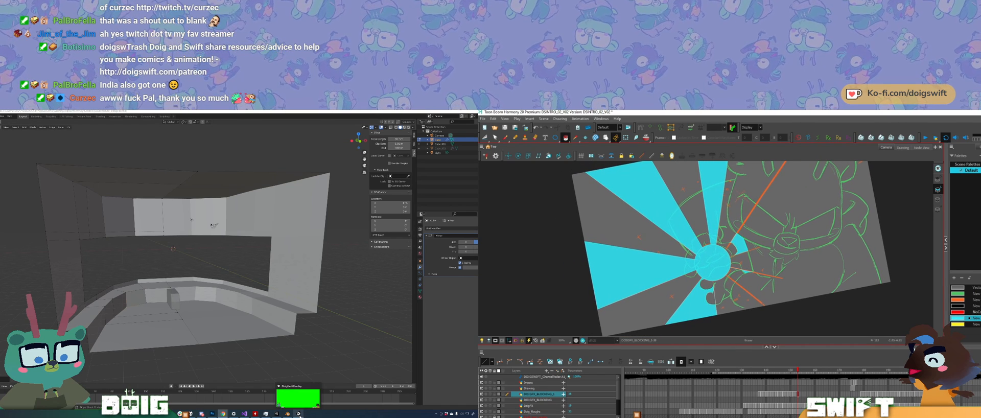
{"action": "left_click", "coordinate": [275, 414]}
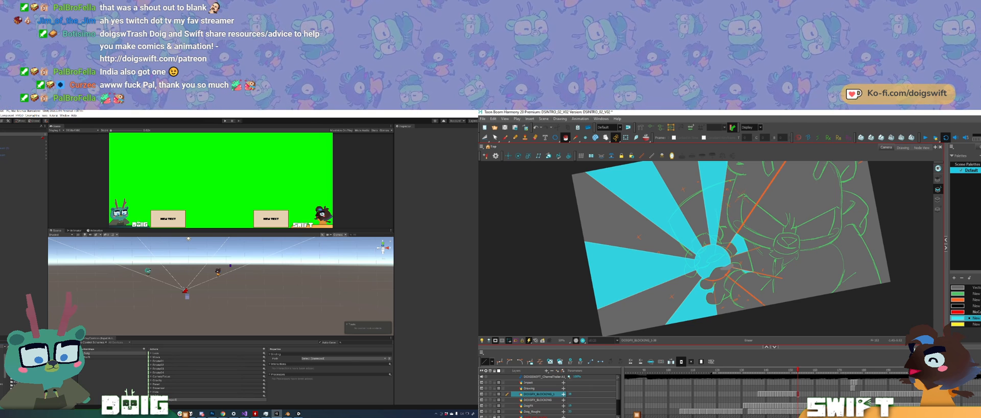
{"action": "left_click_drag", "start_coordinate": [727, 266], "coordinate": [721, 269]}
{"action": "mouse_move", "coordinate": [742, 233]}
{"action": "left_mouse_down", "text": "ctrl+alt"}
{"action": "mouse_move", "coordinate": [746, 265]}
{"action": "mouse_move", "coordinate": [721, 289]}
{"action": "left_mouse_up", "text": "ctrl+alt"}
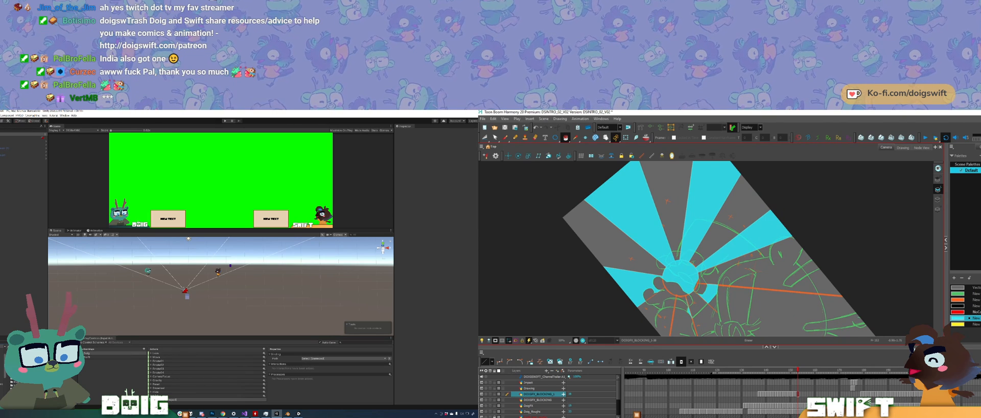
{"action": "left_click_drag", "start_coordinate": [723, 287], "coordinate": [744, 267], "text": "ctrl+alt"}
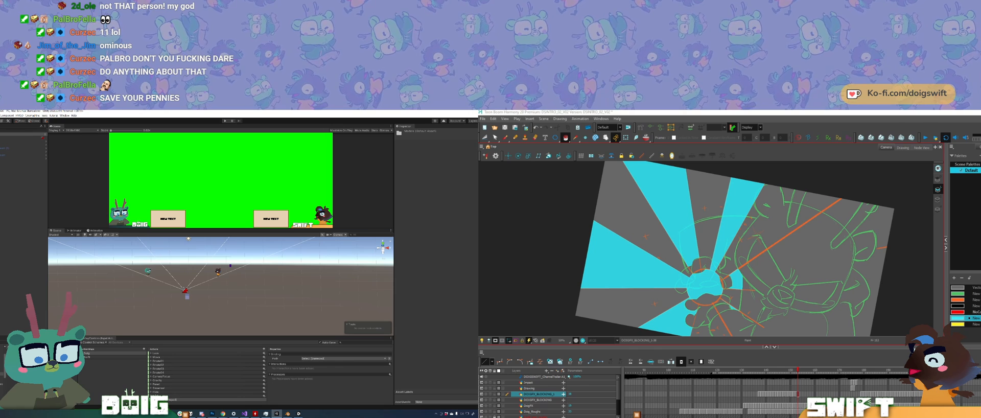
Step: Add the bridge room model from the project assets to the Unity scene
{"action": "left_click_drag", "start_coordinate": [41, 368], "coordinate": [265, 270]}
{"action": "middle_click_drag", "start_coordinate": [266, 271], "coordinate": [219, 269]}
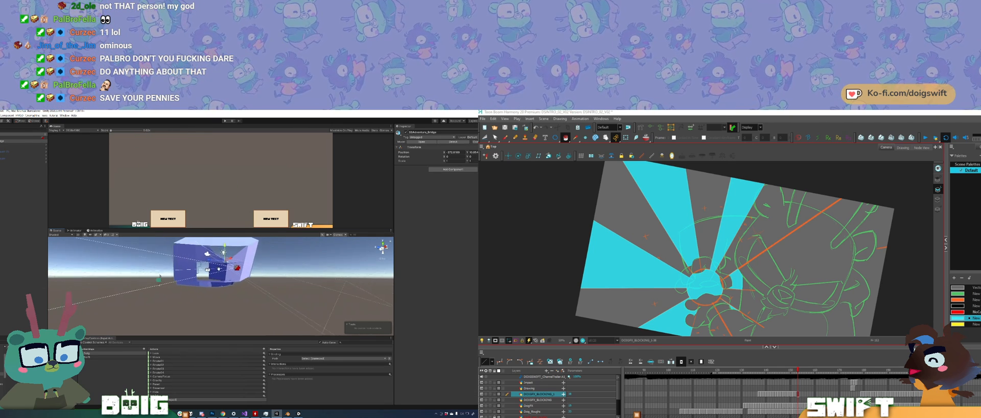
{"action": "left_click_drag", "start_coordinate": [218, 269], "coordinate": [270, 281], "text": "alt"}
{"action": "middle_click_drag", "start_coordinate": [271, 281], "coordinate": [214, 293]}
Step: Try rotating the bridge room model around its vertical axis and setting its Y rotation to 180
{"action": "key", "text": "e"}
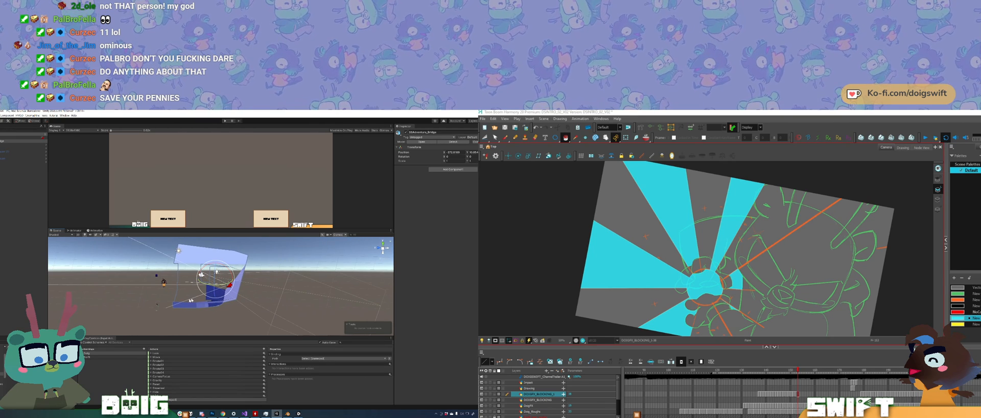
{"action": "left_click_drag", "start_coordinate": [204, 287], "coordinate": [271, 287]}
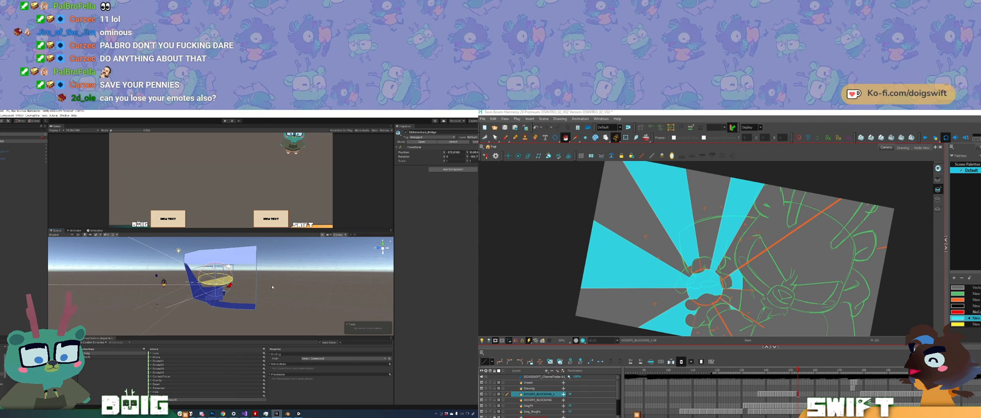
{"action": "left_click_drag", "start_coordinate": [271, 287], "coordinate": [372, 204]}
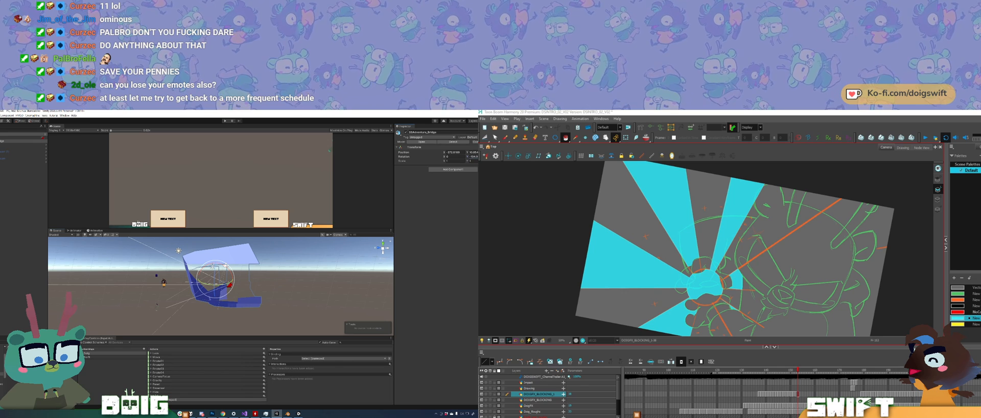
{"action": "left_click_drag", "start_coordinate": [475, 156], "coordinate": [456, 156]}
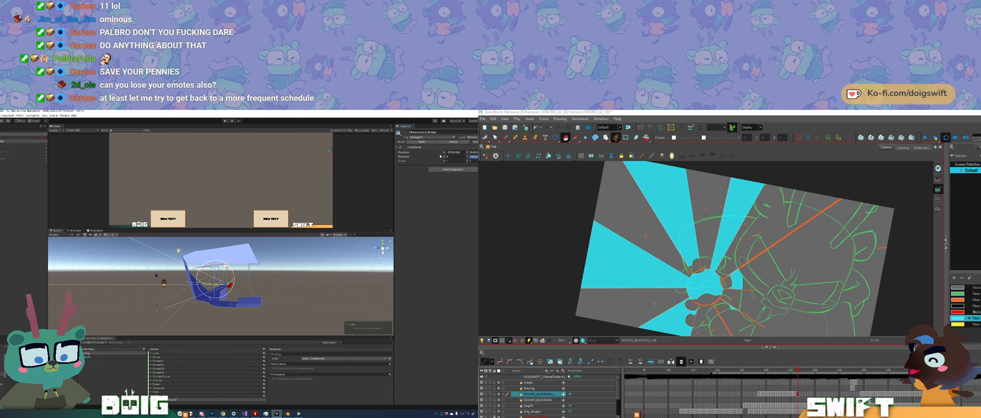
{"action": "type", "text": "180"}
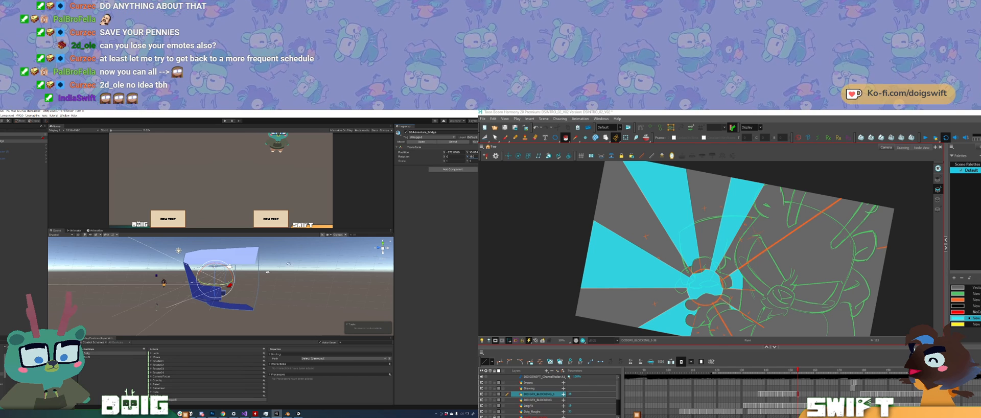
Step: Inspect the rotated bridge room model from several angles and undo its last two rotation changes
{"action": "left_click_drag", "start_coordinate": [208, 287], "coordinate": [152, 294], "text": "alt"}
{"action": "key", "text": "w"}
{"action": "key", "text": "f"}
{"action": "key", "text": "g"}
{"action": "key", "text": "f"}
{"action": "left_click_drag", "start_coordinate": [251, 287], "coordinate": [207, 275], "text": "alt"}
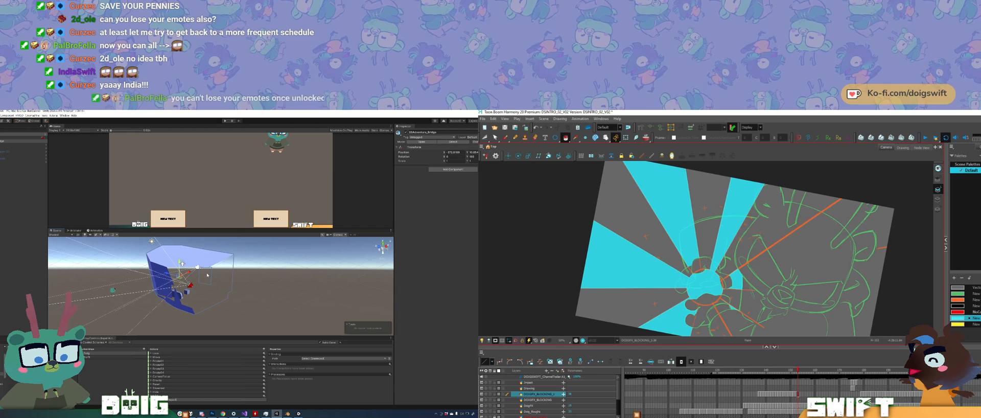
{"action": "left_click", "coordinate": [505, 137]}
{"action": "key", "text": "ctrl+z"}
{"action": "key", "text": "ctrl+z"}
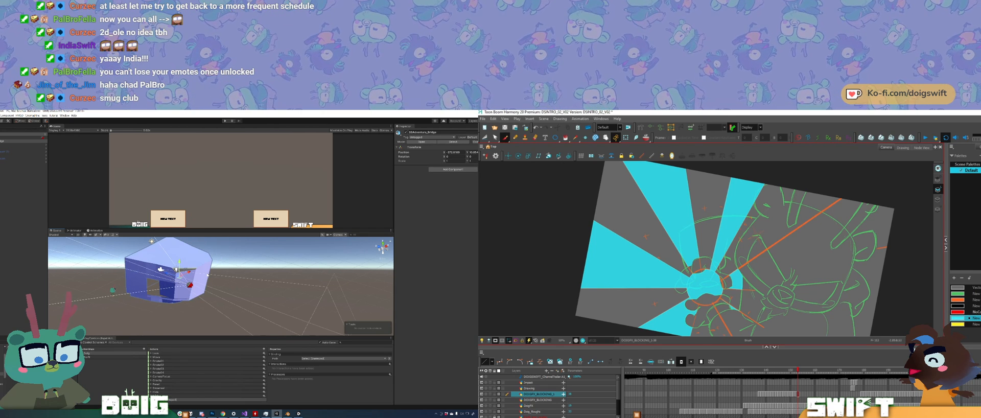
Step: Try to delete the camera object nested inside the bridge model's prefab instance
{"action": "left_click_drag", "start_coordinate": [201, 275], "coordinate": [172, 284], "text": "alt"}
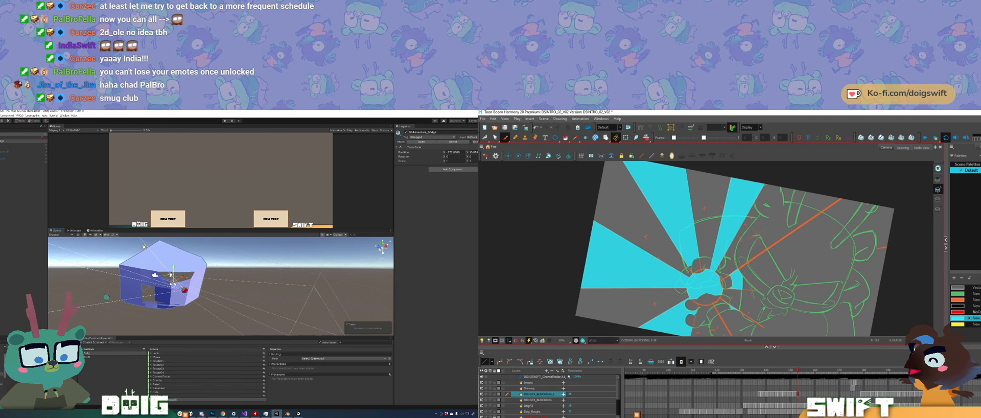
{"action": "left_click", "coordinate": [154, 276]}
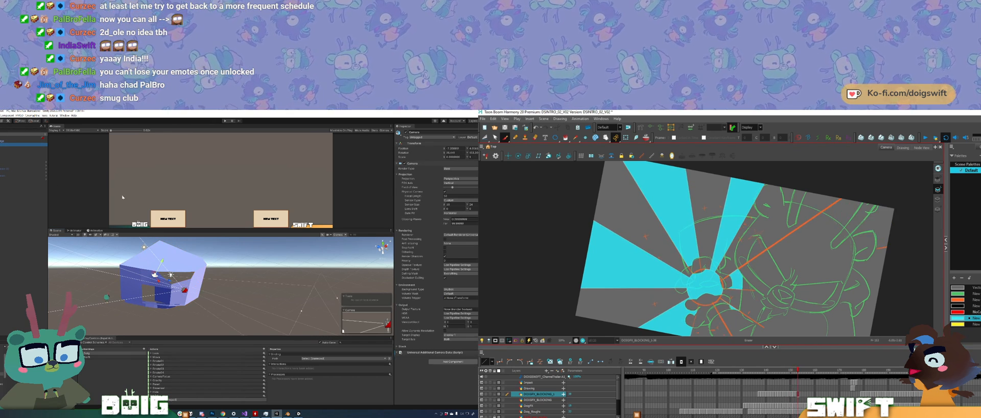
{"action": "key", "text": "Delete"}
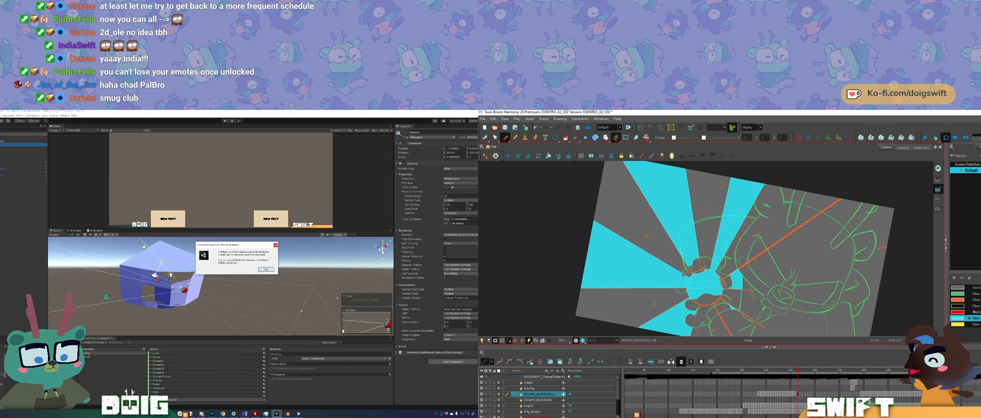
{"action": "left_click", "coordinate": [266, 270]}
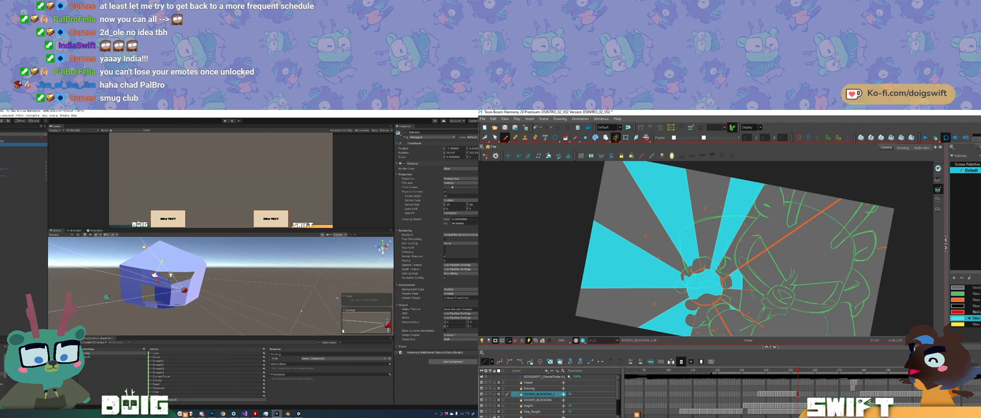
Step: Unpack the bridge model's prefab instance and delete the camera object nested in it
{"action": "right_click", "coordinate": [2, 139]}
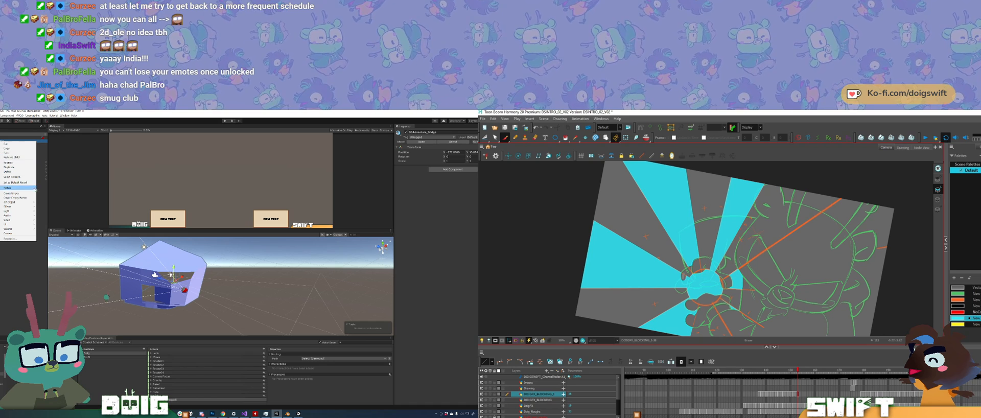
{"action": "mouse_move", "coordinate": [29, 190]}
{"action": "left_click", "coordinate": [51, 206]}
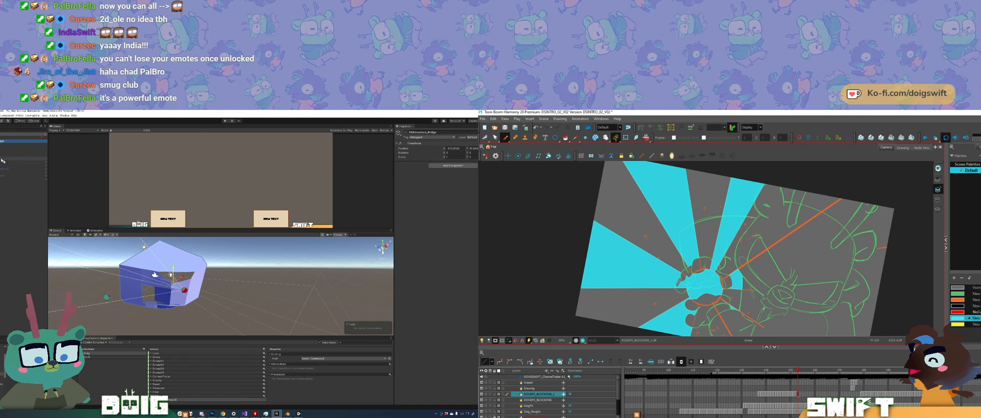
{"action": "left_click", "coordinate": [23, 148]}
{"action": "key", "text": "Delete"}
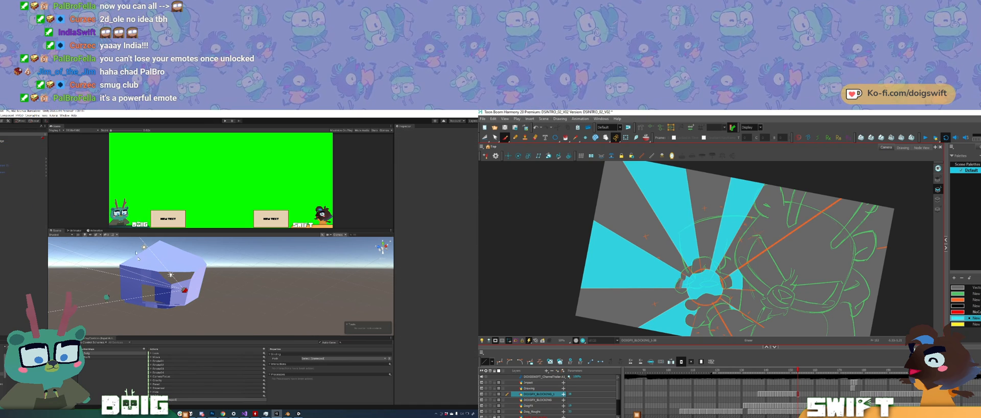
Step: Rotate the room mesh of the bridge model around its vertical axis
{"action": "left_click", "coordinate": [133, 285]}
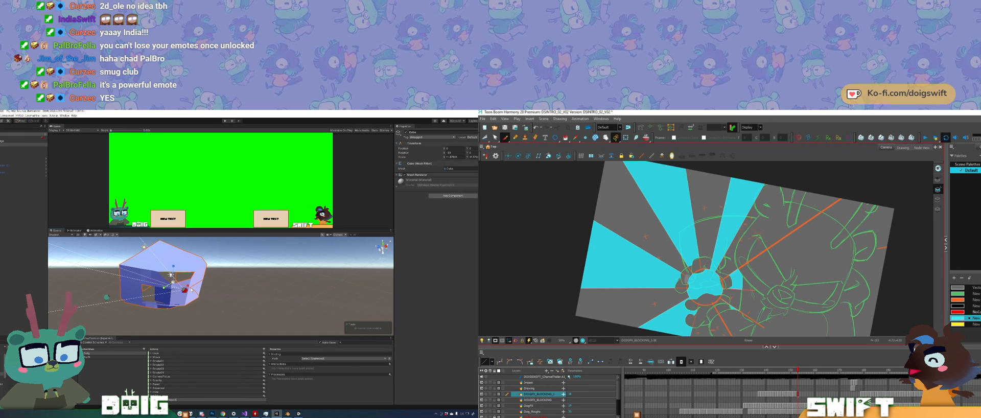
{"action": "key", "text": "e"}
{"action": "left_click_drag", "start_coordinate": [165, 292], "coordinate": [258, 288]}
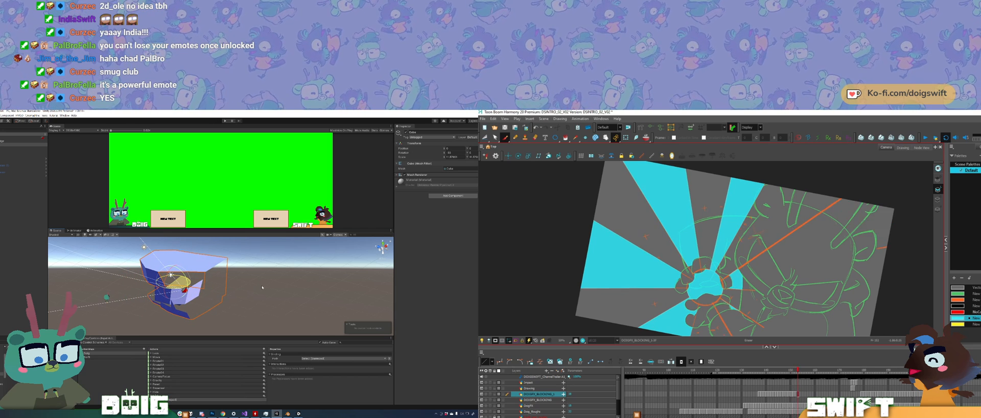
Step: In Harmony, flip back through the drawings to compare the sunburst with an earlier frame
{"action": "key", "text": "."}
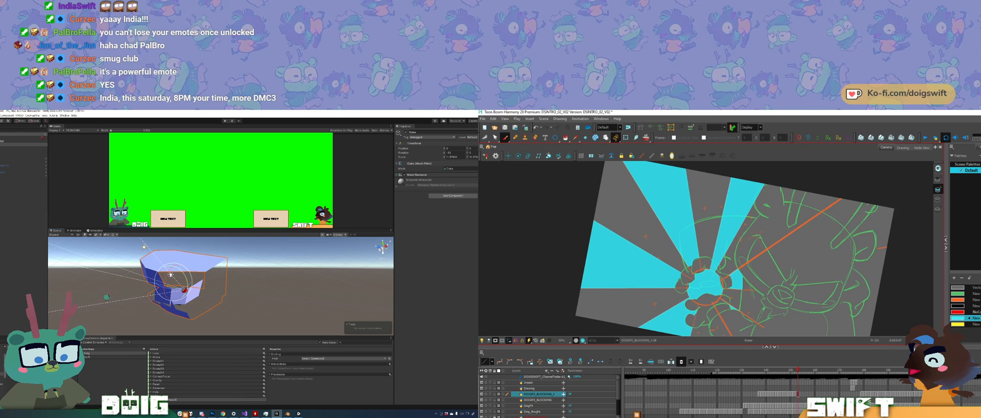
{"action": "key", "text": "comma"}
{"action": "key", "text": "period"}
{"action": "key", "text": "comma"}
{"action": "key", "text": "comma"}
{"action": "key", "text": "comma"}
{"action": "key", "text": "comma"}
{"action": "key", "text": "comma"}
{"action": "key", "text": "comma"}
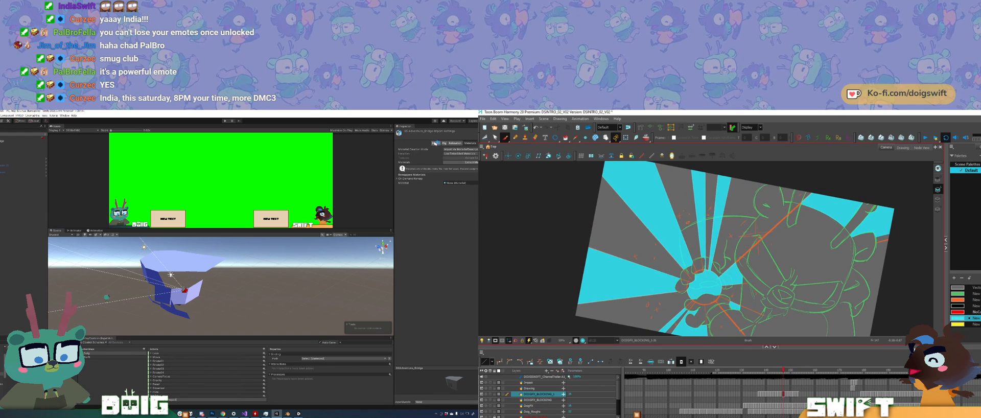
Step: Step forward through the sunburst drawings to review the motion, and bring up the bridge asset's model import settings in Unity
{"action": "key", "text": "comma"}
{"action": "key", "text": "period"}
{"action": "key", "text": "period"}
{"action": "key", "text": "period"}
{"action": "left_click", "coordinate": [436, 144]}
{"action": "key", "text": "period"}
{"action": "key", "text": "period"}
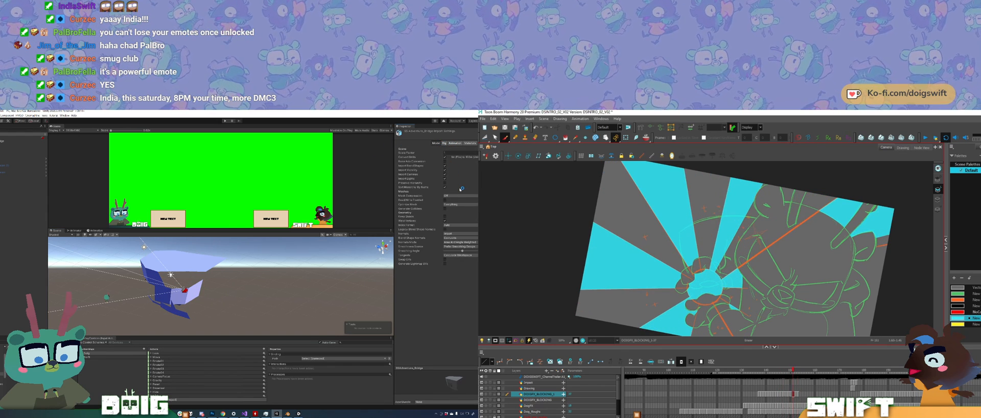
{"action": "key", "text": "period"}
{"action": "key", "text": "comma"}
{"action": "key", "text": "period"}
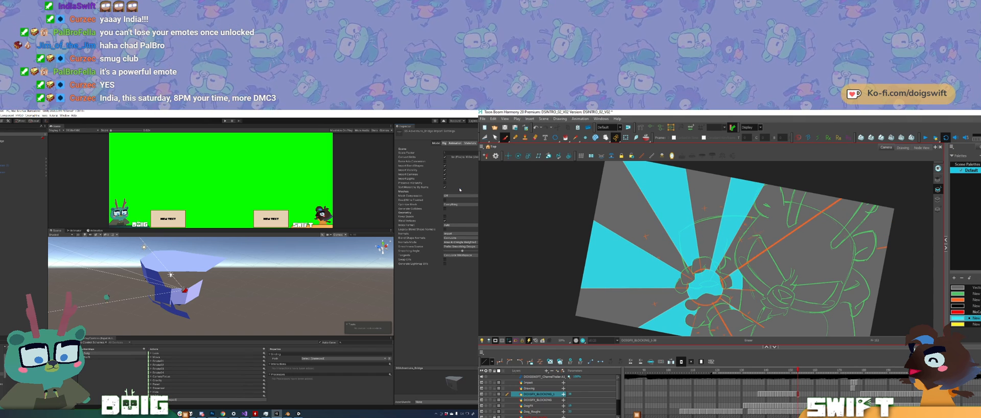
Step: Paint cyan brush strokes into the centre of the sunburst around the character's hands
{"action": "left_click", "coordinate": [505, 138]}
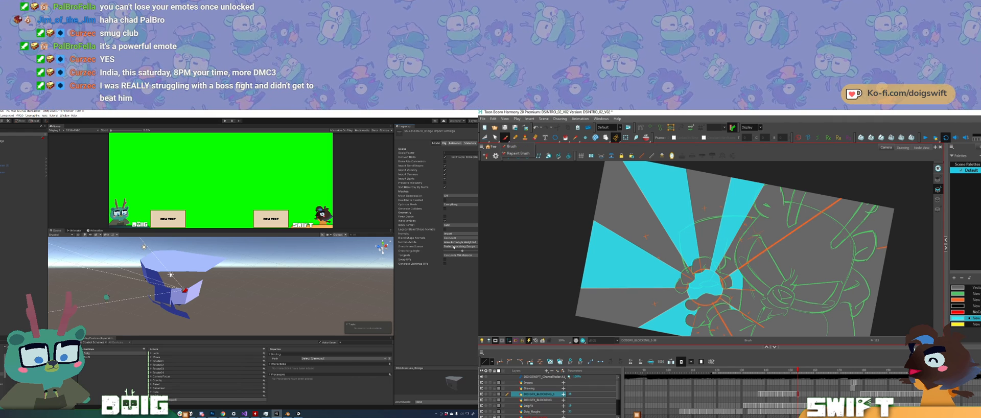
{"action": "mouse_move", "coordinate": [729, 277]}
{"action": "left_mouse_down"}
{"action": "mouse_move", "coordinate": [720, 283]}
{"action": "mouse_move", "coordinate": [735, 286]}
{"action": "left_mouse_up"}
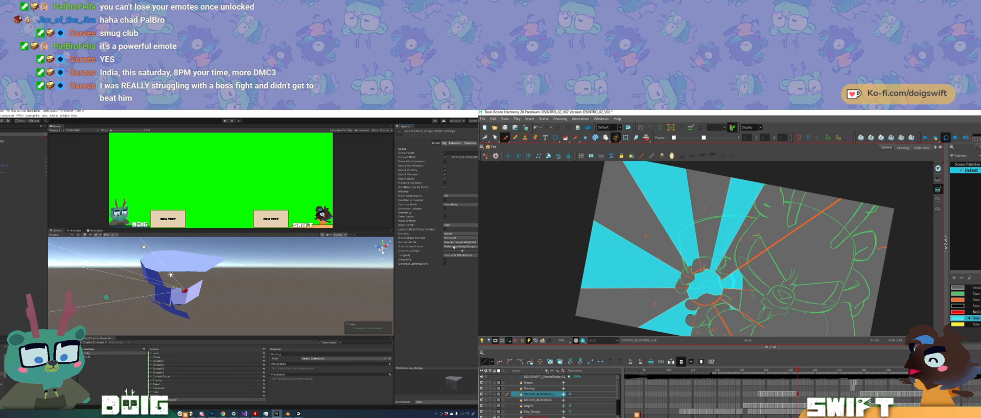
{"action": "left_click_drag", "start_coordinate": [724, 280], "coordinate": [756, 312], "text": "ctrl+alt"}
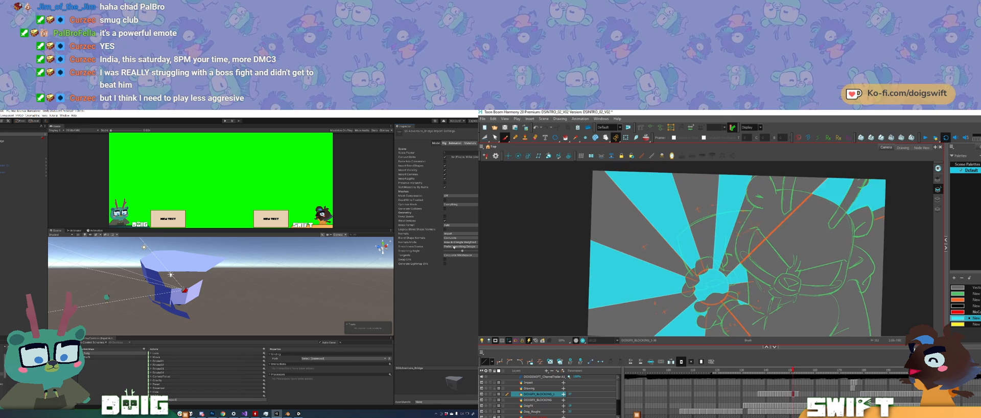
Step: Flip back and forth between the two adjacent sunburst drawings to compare their rays
{"action": "key", "text": "f"}
{"action": "key", "text": "g"}
{"action": "key", "text": "f"}
{"action": "key", "text": "g"}
{"action": "key", "text": "f"}
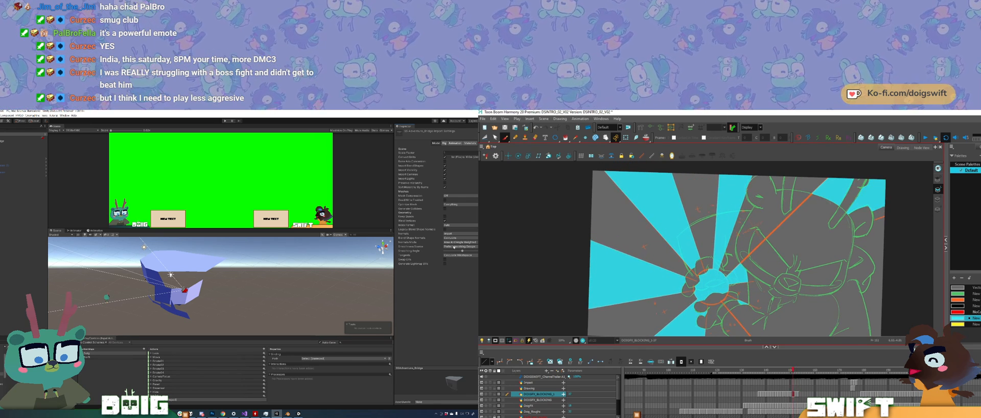
{"action": "key", "text": "g"}
{"action": "key", "text": "f"}
{"action": "key", "text": "g"}
{"action": "middle_click_drag", "start_coordinate": [736, 276], "coordinate": [673, 279]}
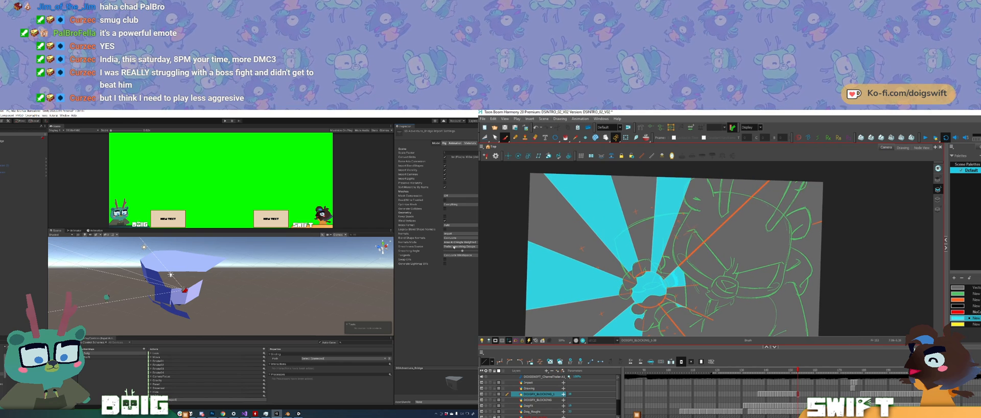
{"action": "key", "text": "f"}
{"action": "key", "text": "g"}
{"action": "key", "text": "f"}
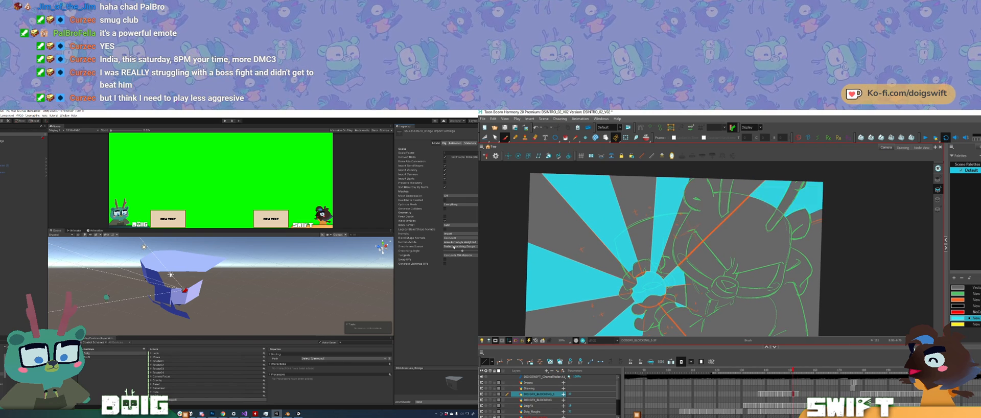
{"action": "key", "text": "g"}
{"action": "key", "text": "f"}
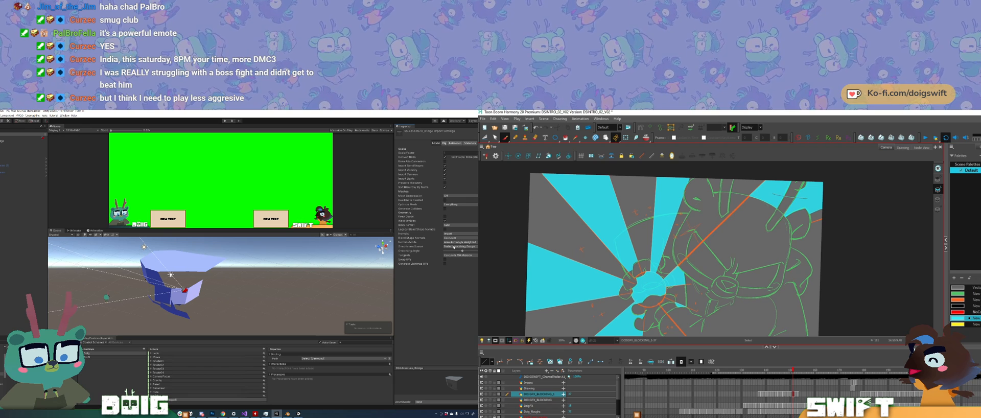
Step: Copy the cyan ray in the frame's upper-right corner from this drawing and paste it into the next one
{"action": "left_click_drag", "start_coordinate": [807, 198], "coordinate": [808, 201]}
{"action": "key", "text": "alt+b"}
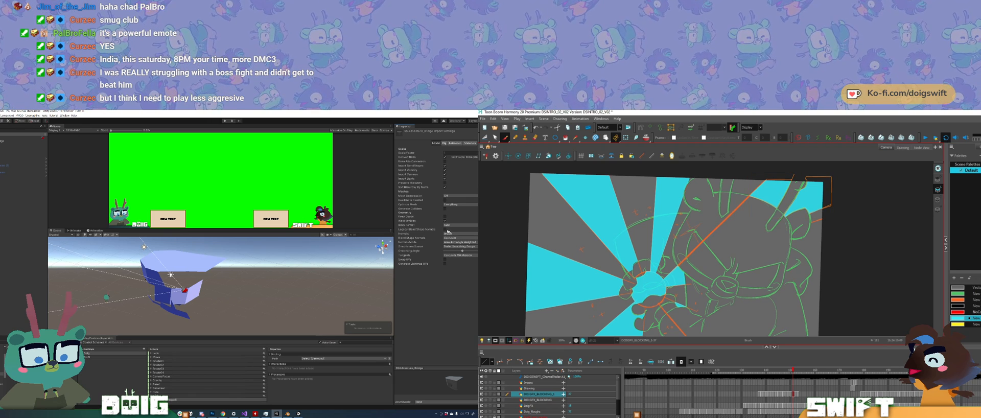
{"action": "key", "text": "g"}
{"action": "key", "text": "ctrl+v"}
{"action": "key", "text": "alt+b"}
Step: Flip between the two drawings to check the placement of the pasted corner ray
{"action": "key", "text": "f"}
{"action": "key", "text": "g"}
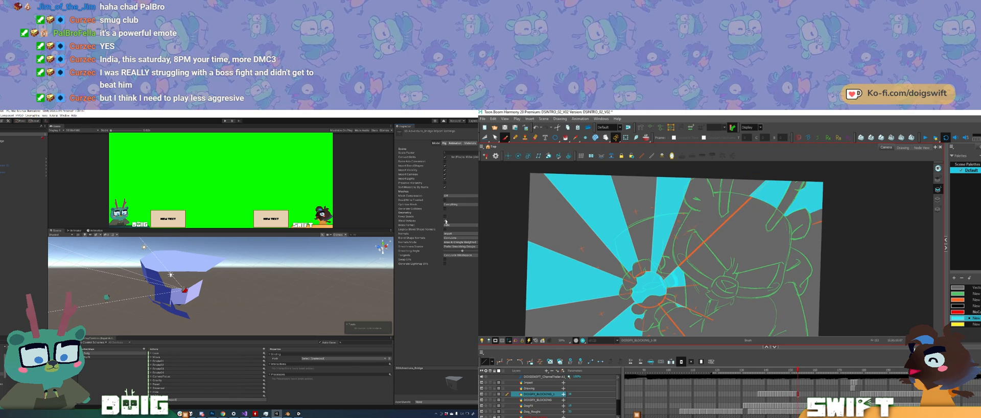
{"action": "key", "text": "f"}
{"action": "key", "text": "g"}
{"action": "key", "text": "f"}
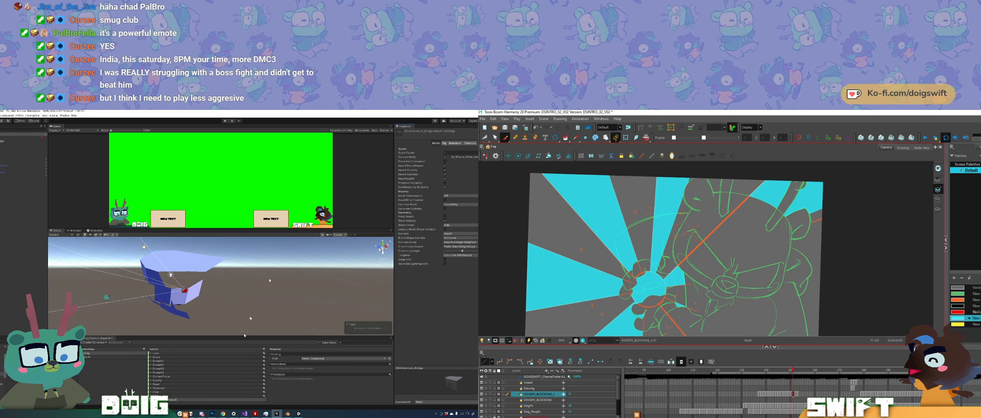
{"action": "key", "text": "g"}
{"action": "key", "text": "f"}
{"action": "key", "text": "g"}
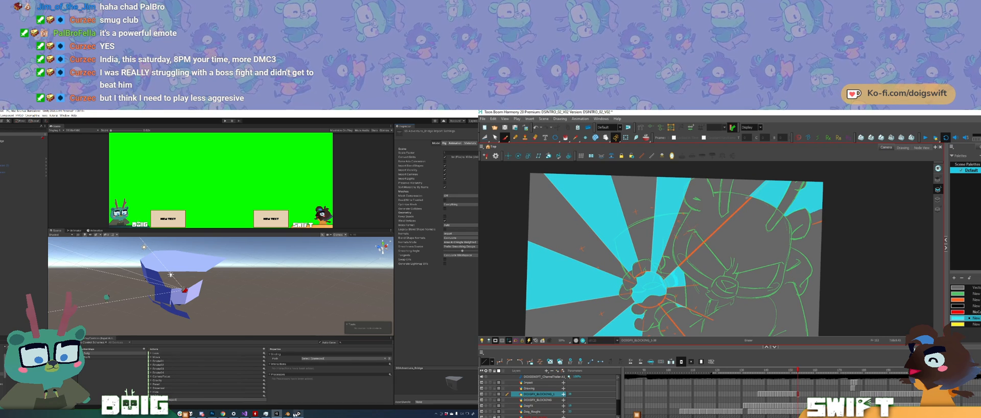
Step: Switch to Blender, enter Edit Mode on the room mesh and select its geometry in face select mode, while flipping the Harmony drawings
{"action": "left_click", "coordinate": [288, 414]}
{"action": "key", "text": "f"}
{"action": "key", "text": "Tab"}
{"action": "key", "text": "g"}
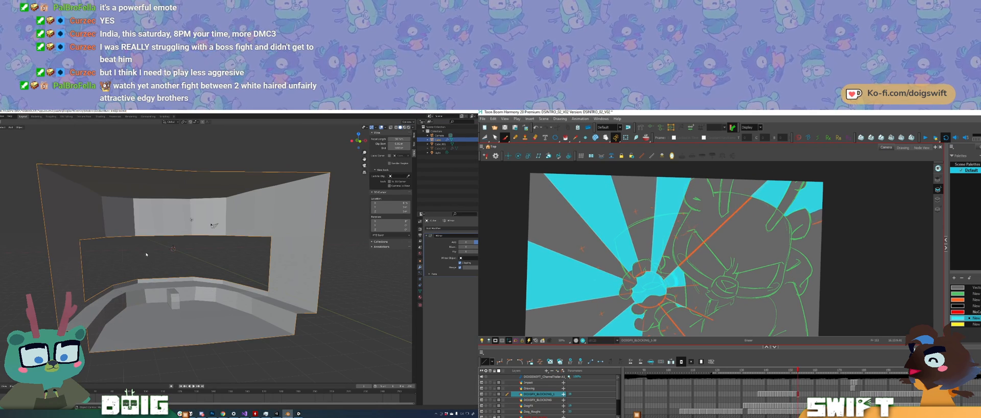
{"action": "key", "text": "f"}
{"action": "key", "text": "g"}
{"action": "key", "text": "Tab"}
{"action": "key", "text": "f"}
{"action": "scroll", "coordinate": [129, 175], "scroll_direction": "down", "scroll_amount": 4}
{"action": "key", "text": "g"}
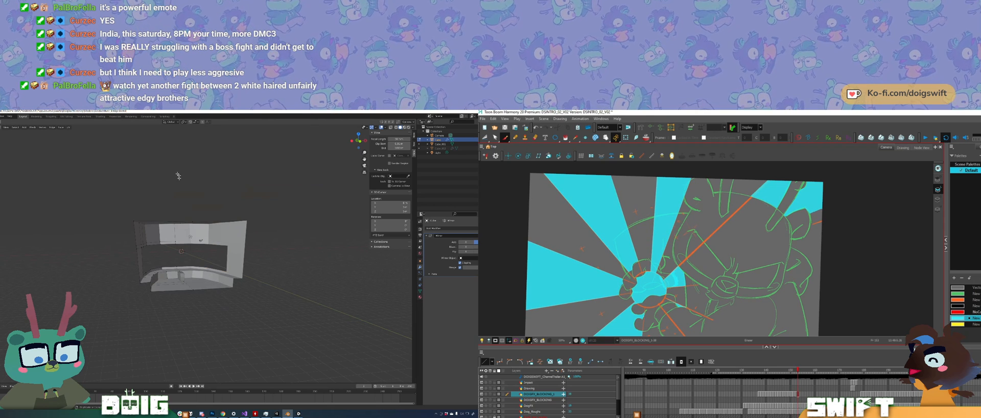
{"action": "mouse_move", "coordinate": [177, 176]}
{"action": "right_mouse_down", "text": "ctrl"}
{"action": "mouse_move", "coordinate": [300, 369]}
{"action": "mouse_move", "coordinate": [286, 194]}
{"action": "right_mouse_up", "text": "ctrl"}
{"action": "key", "text": "f"}
{"action": "scroll", "coordinate": [138, 202], "scroll_direction": "up", "scroll_amount": 2}
{"action": "key", "text": "g"}
{"action": "scroll", "coordinate": [138, 202], "scroll_direction": "up", "scroll_amount": 1}
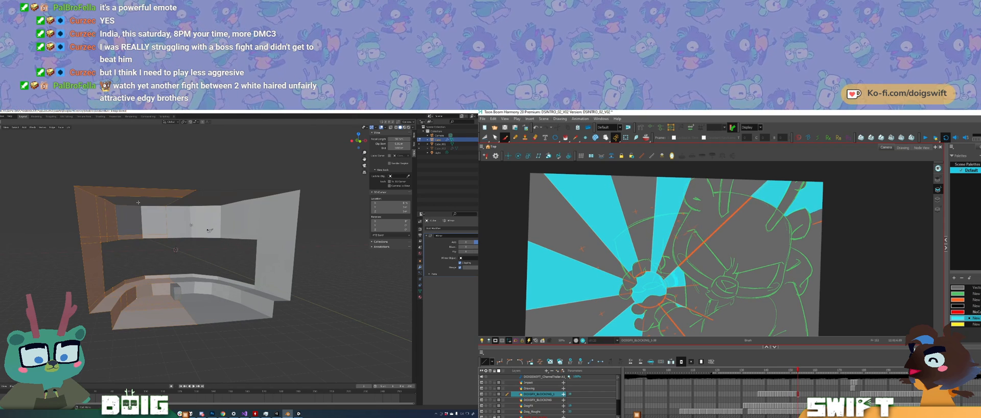
{"action": "key", "text": "3"}
{"action": "key", "text": "f"}
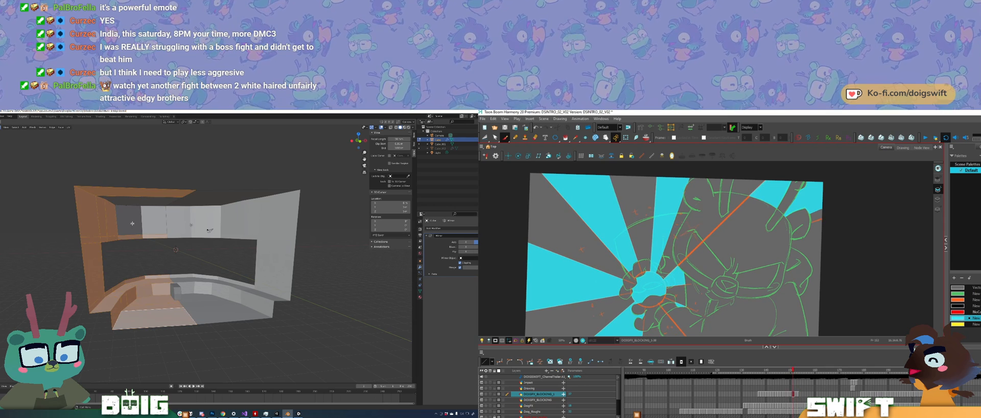
Step: Recalculate the normals of the room mesh's selected faces to the outside, then deselect them and leave Edit Mode
{"action": "key", "text": "g"}
{"action": "key", "text": "f"}
{"action": "left_click", "coordinate": [138, 209]}
{"action": "key", "text": "g"}
{"action": "mouse_move", "coordinate": [175, 144]}
{"action": "right_mouse_down", "text": "ctrl"}
{"action": "mouse_move", "coordinate": [46, 149]}
{"action": "mouse_move", "coordinate": [325, 352]}
{"action": "mouse_move", "coordinate": [147, 144]}
{"action": "right_mouse_up", "text": "ctrl"}
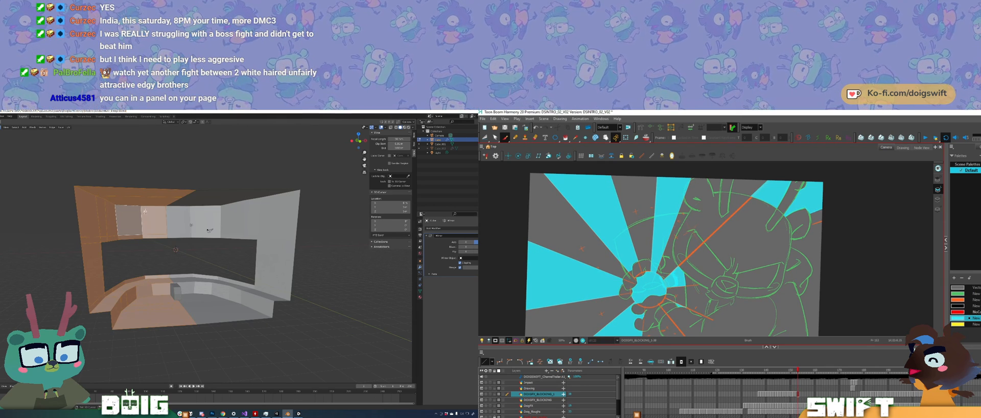
{"action": "middle_click_drag", "start_coordinate": [145, 211], "coordinate": [154, 210]}
{"action": "key", "text": "f"}
{"action": "key", "text": "g"}
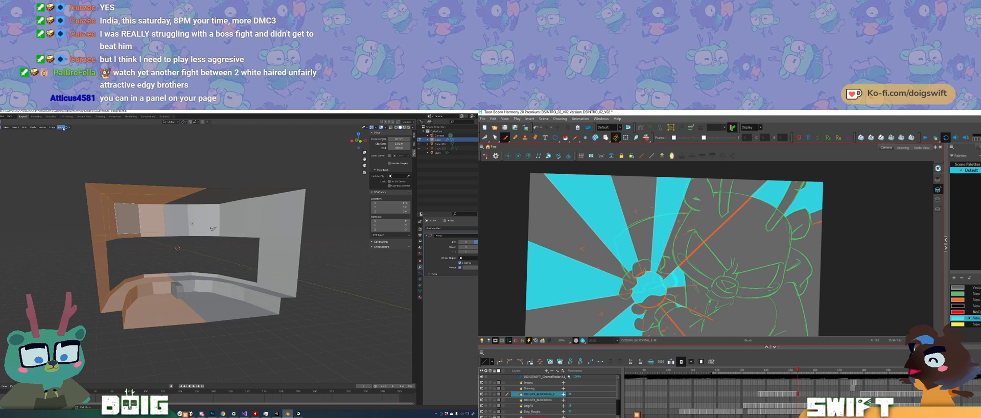
{"action": "left_click", "coordinate": [64, 128]}
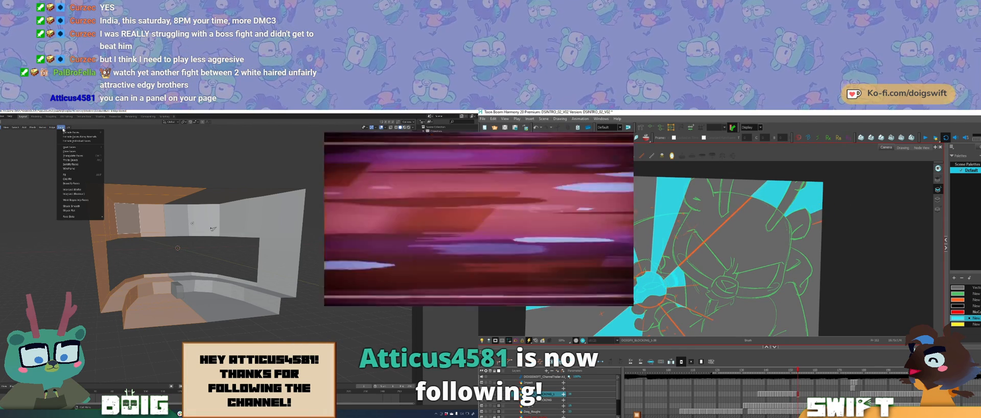
{"action": "mouse_move", "coordinate": [68, 128]}
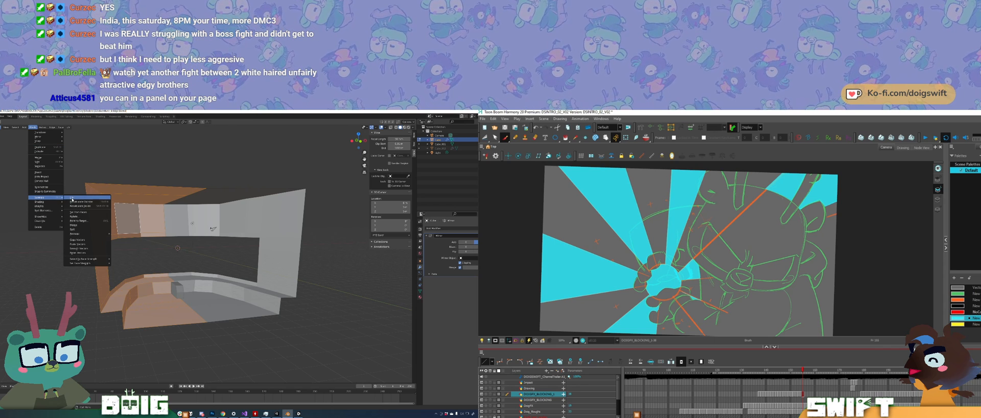
{"action": "left_click", "coordinate": [86, 201]}
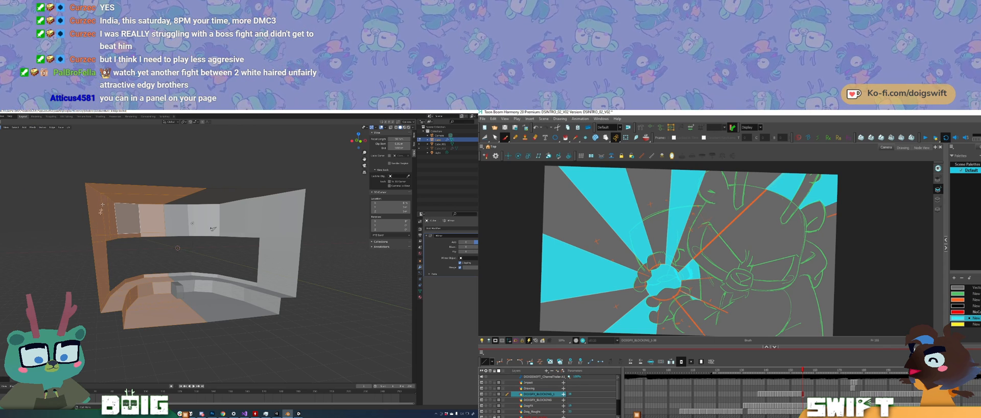
{"action": "key", "text": "alt+a"}
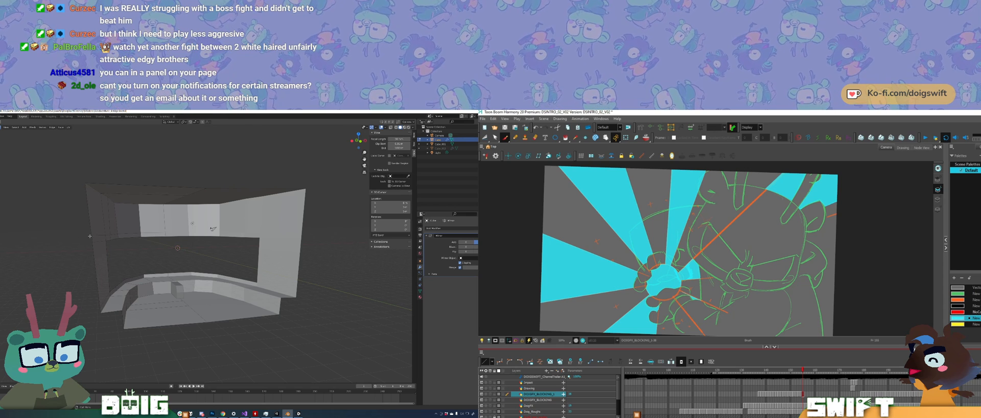
{"action": "key", "text": "Tab"}
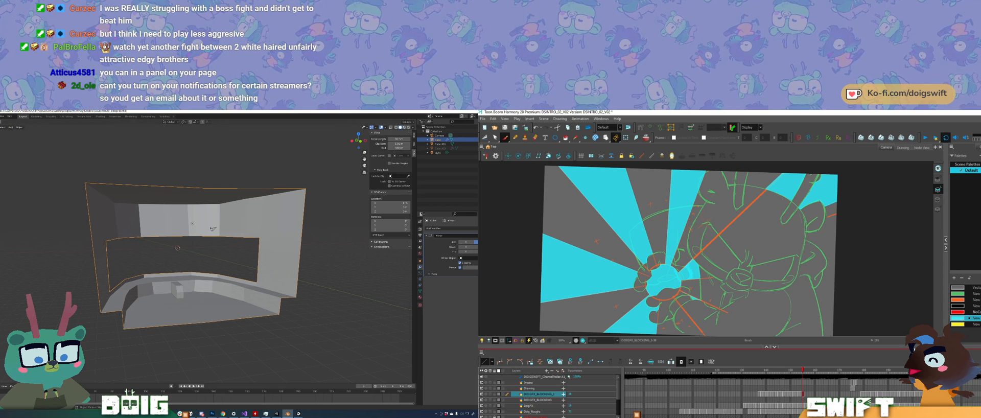
Step: Export the room model from Blender as an FBX file
{"action": "left_click", "coordinate": [0, 116]}
{"action": "mouse_move", "coordinate": [3, 178]}
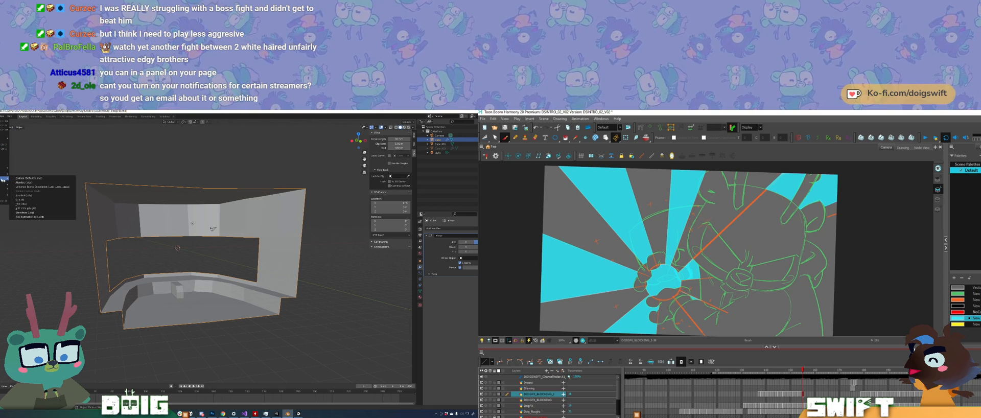
{"action": "left_click", "coordinate": [43, 203]}
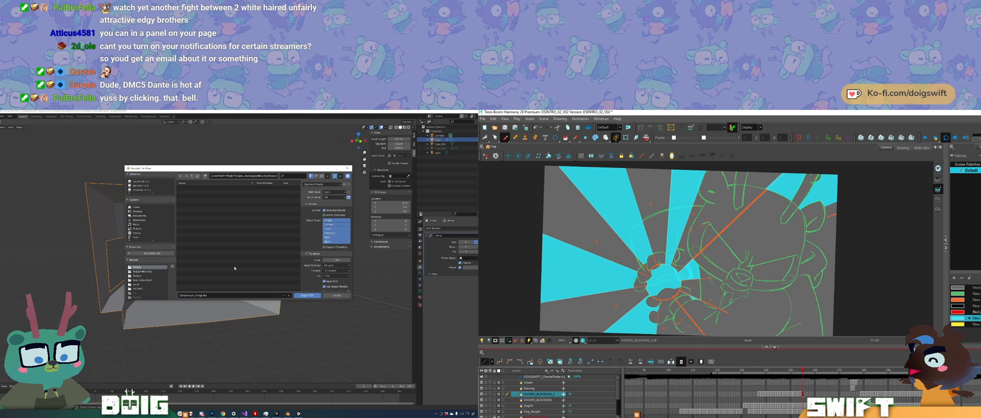
{"action": "left_click", "coordinate": [307, 296]}
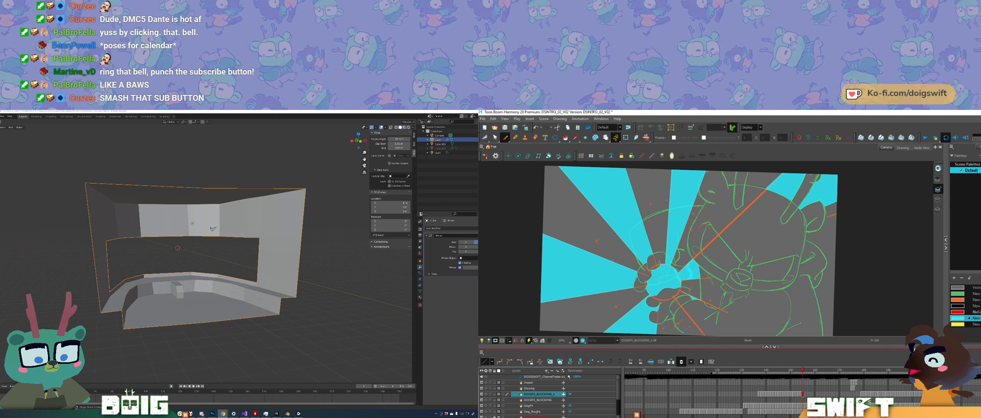
Step: Advance to the following drawing in Harmony and outline a teardrop shape between the character's hands with the Pencil tool
{"action": "key", "text": "period"}
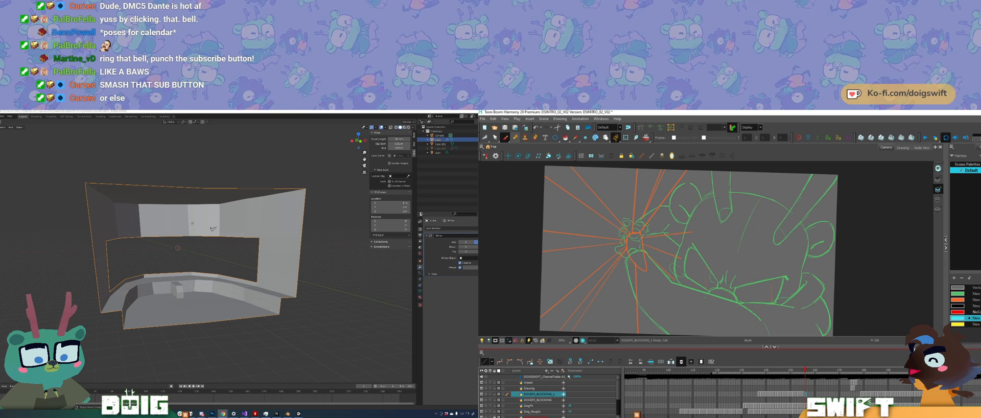
{"action": "key", "text": "alt+x"}
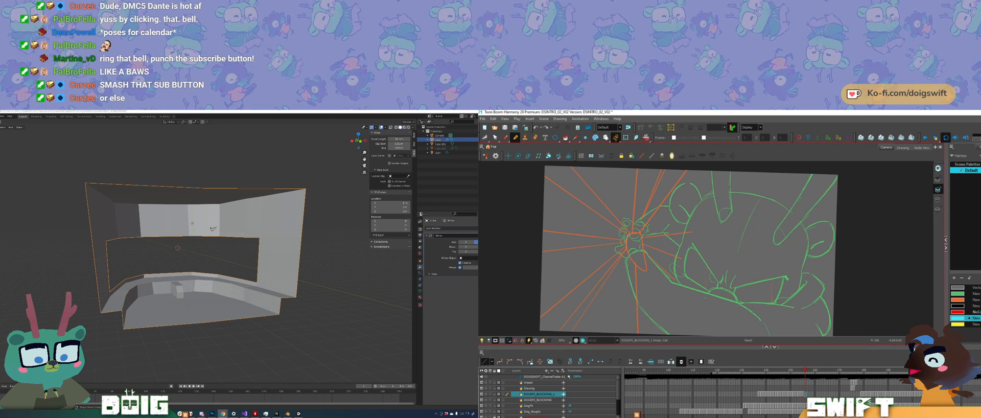
{"action": "key", "text": "alt+shift+r"}
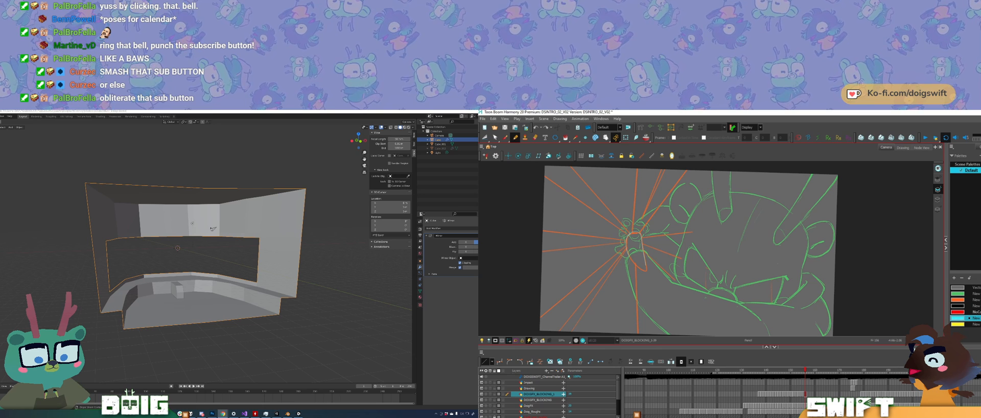
{"action": "left_click_drag", "start_coordinate": [639, 260], "coordinate": [671, 191], "text": "ctrl+alt"}
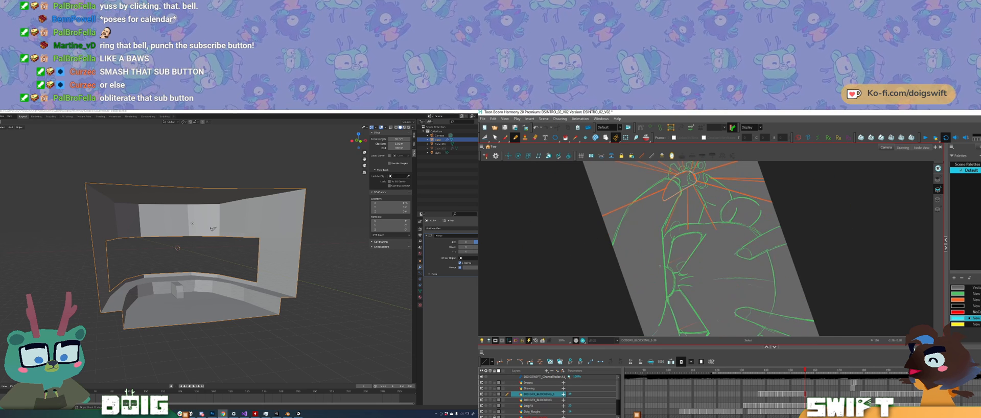
{"action": "left_click_drag", "start_coordinate": [668, 238], "coordinate": [633, 313]}
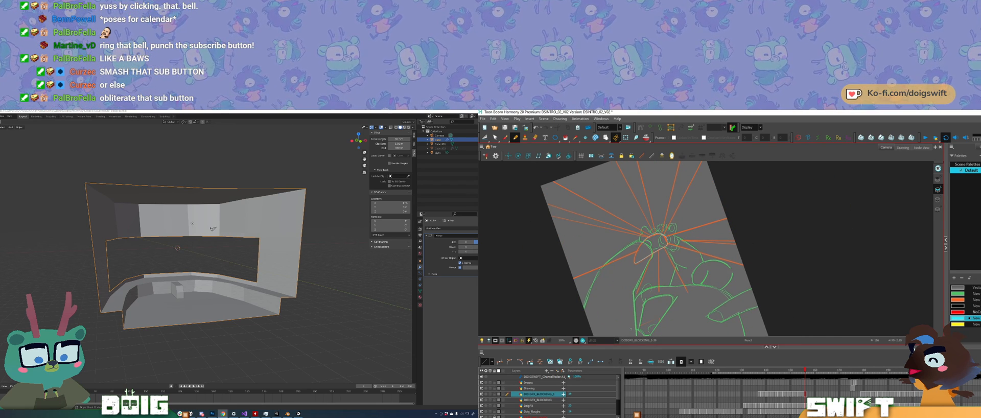
{"action": "key", "text": "alt+s"}
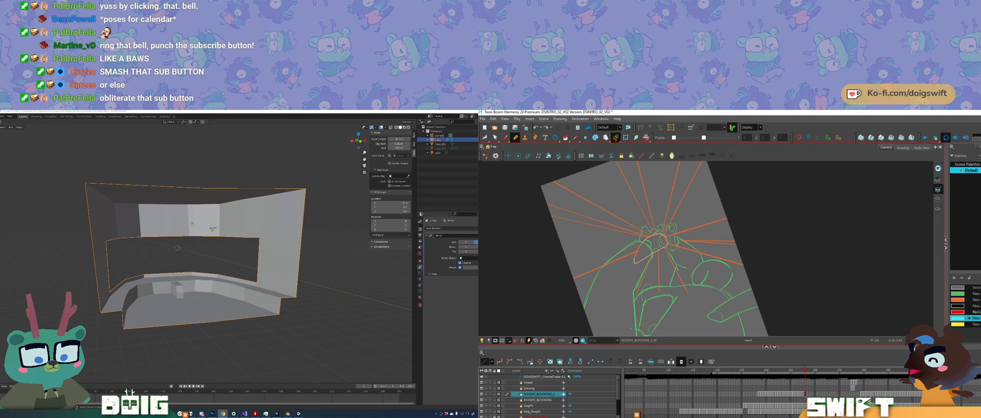
{"action": "key", "text": "alt+p"}
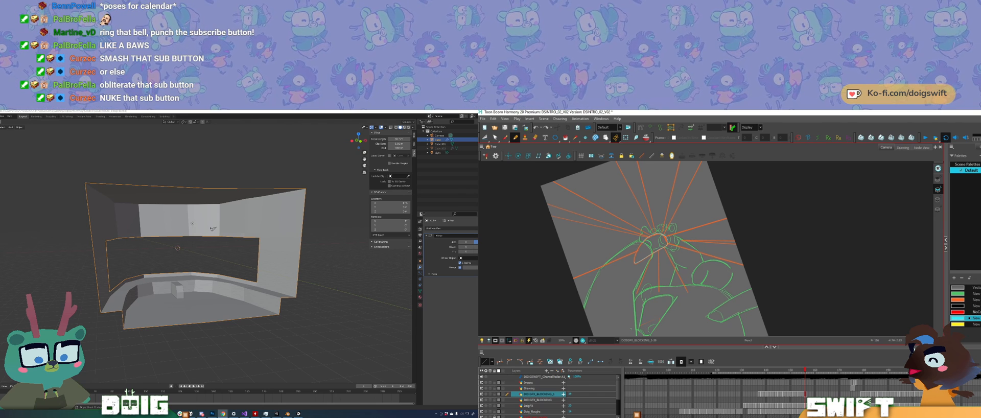
{"action": "key", "text": "alt+p"}
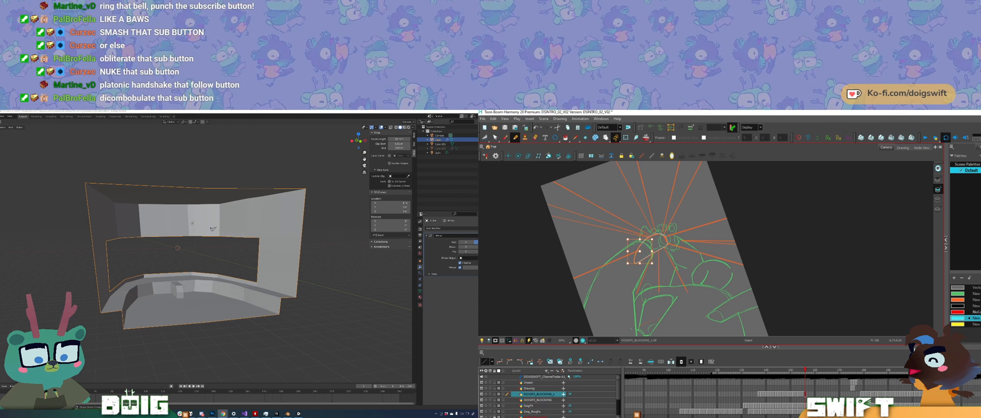
{"action": "mouse_move", "coordinate": [658, 259]}
{"action": "left_mouse_down", "text": "ctrl+alt"}
{"action": "mouse_move", "coordinate": [662, 271]}
{"action": "mouse_move", "coordinate": [704, 199]}
{"action": "mouse_move", "coordinate": [657, 244]}
{"action": "mouse_move", "coordinate": [693, 250]}
{"action": "mouse_move", "coordinate": [700, 267]}
{"action": "left_mouse_up", "text": "ctrl+alt"}
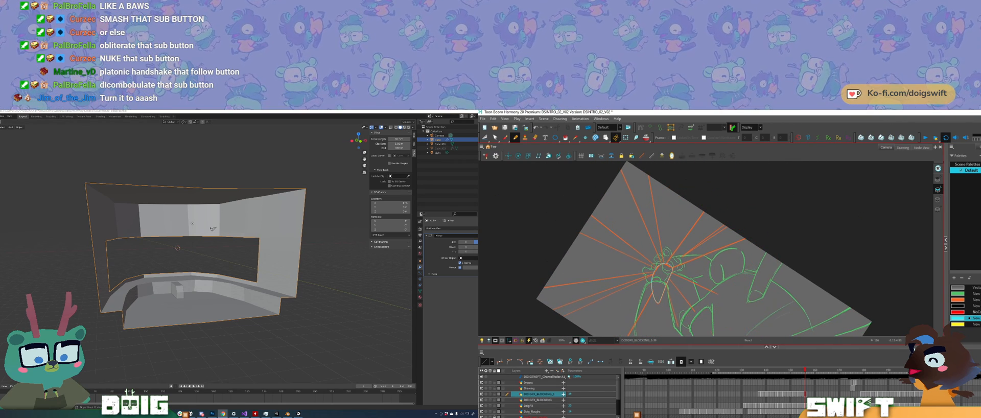
{"action": "key", "text": "shift+x"}
Step: Fill the teardrop outline at the hands with cyan in Harmony, and switch to Unity to inspect the imported room model
{"action": "left_click", "coordinate": [275, 414]}
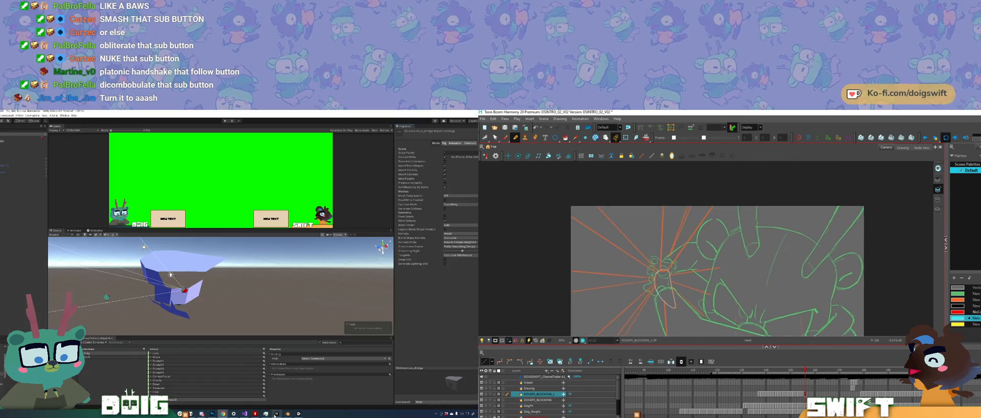
{"action": "left_click_drag", "start_coordinate": [719, 264], "coordinate": [661, 239]}
{"action": "mouse_move", "coordinate": [192, 283]}
{"action": "left_mouse_down", "text": "alt"}
{"action": "mouse_move", "coordinate": [137, 265]}
{"action": "mouse_move", "coordinate": [215, 280]}
{"action": "left_mouse_up", "text": "alt"}
{"action": "left_click_drag", "start_coordinate": [661, 239], "coordinate": [678, 231]}
{"action": "left_click_drag", "start_coordinate": [214, 280], "coordinate": [164, 276], "text": "alt"}
{"action": "left_click_drag", "start_coordinate": [678, 231], "coordinate": [687, 225]}
{"action": "mouse_move", "coordinate": [164, 276]}
{"action": "left_mouse_down", "text": "alt"}
{"action": "mouse_move", "coordinate": [130, 270]}
{"action": "mouse_move", "coordinate": [201, 282]}
{"action": "mouse_move", "coordinate": [167, 290]}
{"action": "mouse_move", "coordinate": [184, 284]}
{"action": "mouse_move", "coordinate": [153, 280]}
{"action": "mouse_move", "coordinate": [221, 286]}
{"action": "mouse_move", "coordinate": [183, 298]}
{"action": "mouse_move", "coordinate": [37, 292]}
{"action": "mouse_move", "coordinate": [145, 308]}
{"action": "left_mouse_up", "text": "alt"}
{"action": "key", "text": "alt+i"}
{"action": "left_click", "coordinate": [630, 248]}
Step: Select the curved panel mesh of the room in the Unity scene and delete it
{"action": "key", "text": "alt+b"}
{"action": "left_click", "coordinate": [148, 308]}
{"action": "key", "text": "alt+slash"}
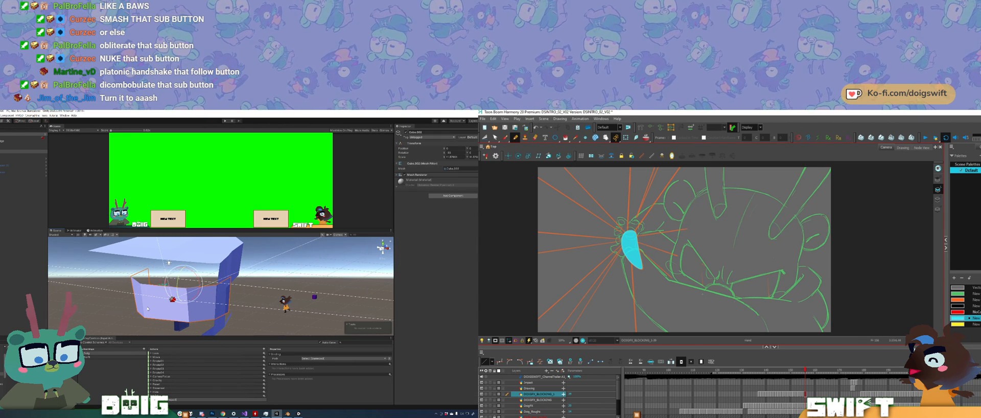
{"action": "left_click_drag", "start_coordinate": [702, 294], "coordinate": [733, 320]}
{"action": "key", "text": "Delete"}
Step: Trace cyan ray edges upward from the hands over the orange guides in Harmony, while checking the room in the Unity scene
{"action": "left_click_drag", "start_coordinate": [665, 257], "coordinate": [724, 174]}
{"action": "left_click_drag", "start_coordinate": [154, 305], "coordinate": [224, 286], "text": "alt"}
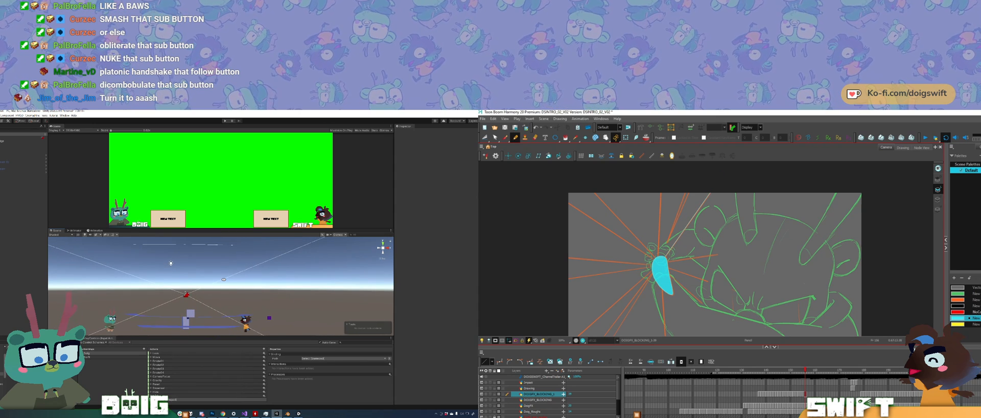
{"action": "left_click_drag", "start_coordinate": [720, 189], "coordinate": [654, 187]}
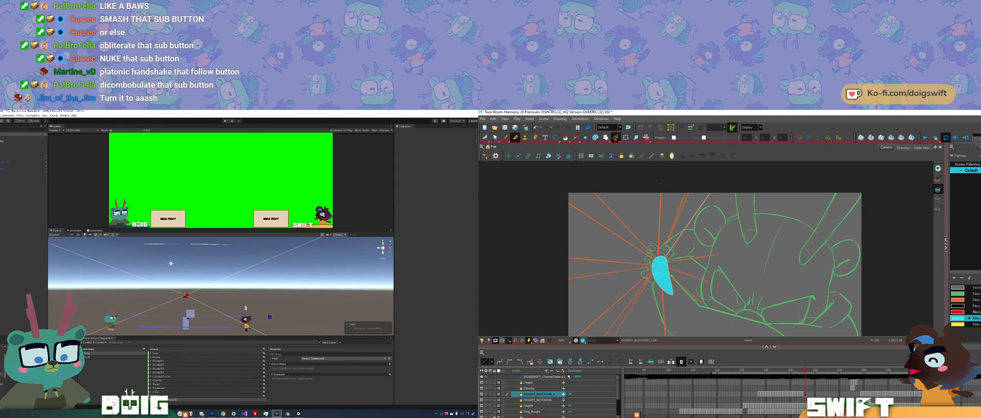
{"action": "left_click_drag", "start_coordinate": [246, 307], "coordinate": [268, 306], "text": "alt"}
{"action": "left_click_drag", "start_coordinate": [661, 183], "coordinate": [658, 250]}
{"action": "left_click_drag", "start_coordinate": [268, 306], "coordinate": [347, 296], "text": "alt"}
{"action": "left_click_drag", "start_coordinate": [658, 250], "coordinate": [658, 256]}
{"action": "left_click_drag", "start_coordinate": [347, 296], "coordinate": [376, 293], "text": "alt"}
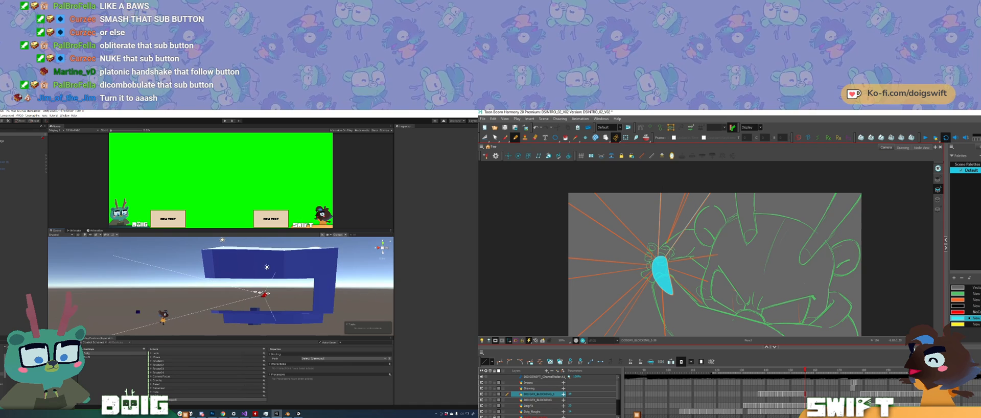
Step: Add more cyan ray edges above the hands in Harmony and delete the old room mesh from the Unity scene
{"action": "mouse_move", "coordinate": [260, 292]}
{"action": "left_mouse_down", "text": "alt"}
{"action": "mouse_move", "coordinate": [125, 305]}
{"action": "mouse_move", "coordinate": [232, 307]}
{"action": "mouse_move", "coordinate": [153, 302]}
{"action": "mouse_move", "coordinate": [214, 300]}
{"action": "mouse_move", "coordinate": [203, 295]}
{"action": "left_mouse_up", "text": "alt"}
{"action": "left_click", "coordinate": [661, 195], "text": "ctrl"}
{"action": "left_click", "coordinate": [679, 201], "text": "ctrl"}
{"action": "key", "text": "Delete"}
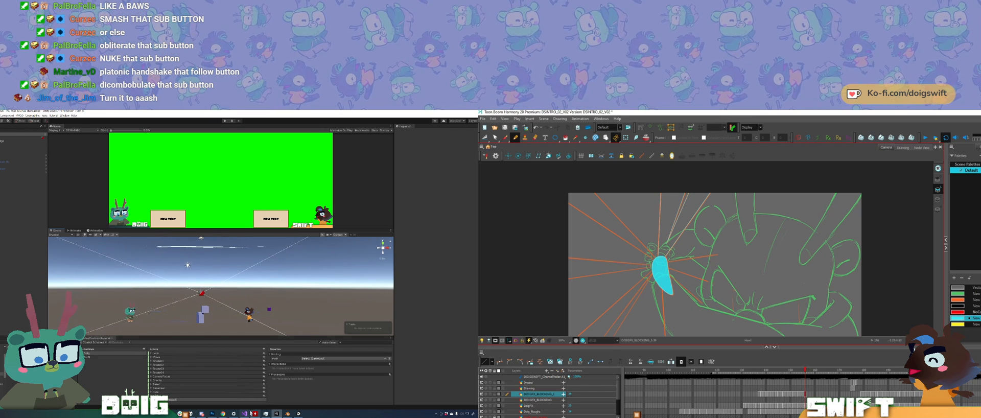
{"action": "middle_click_drag", "start_coordinate": [768, 255], "coordinate": [774, 242]}
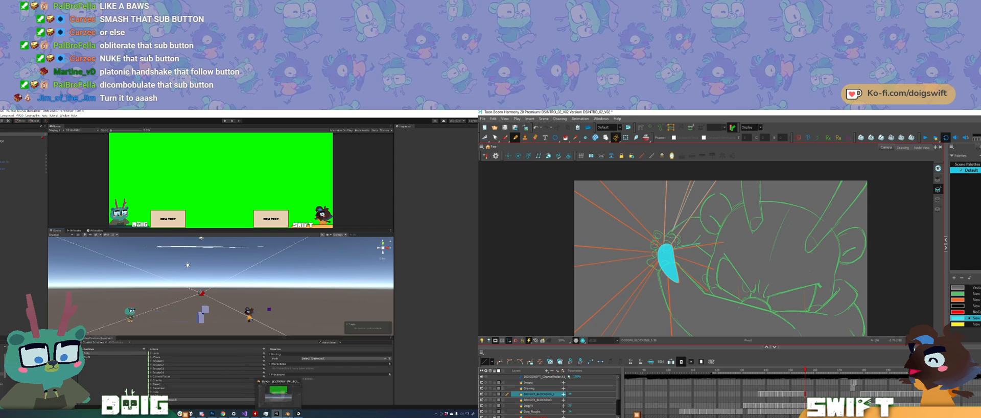
Step: Switch to Blender, unhide the hidden panel in the room's window opening and delete it
{"action": "mouse_move", "coordinate": [288, 412]}
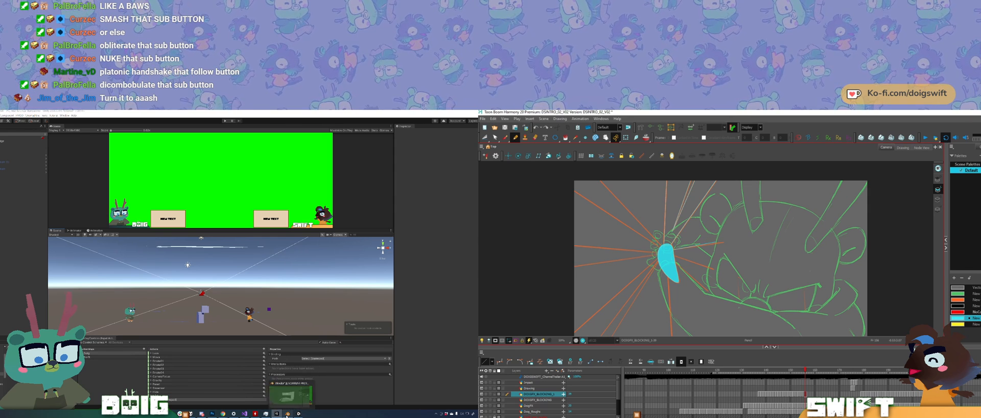
{"action": "left_click", "coordinate": [286, 395]}
{"action": "left_click", "coordinate": [178, 296]}
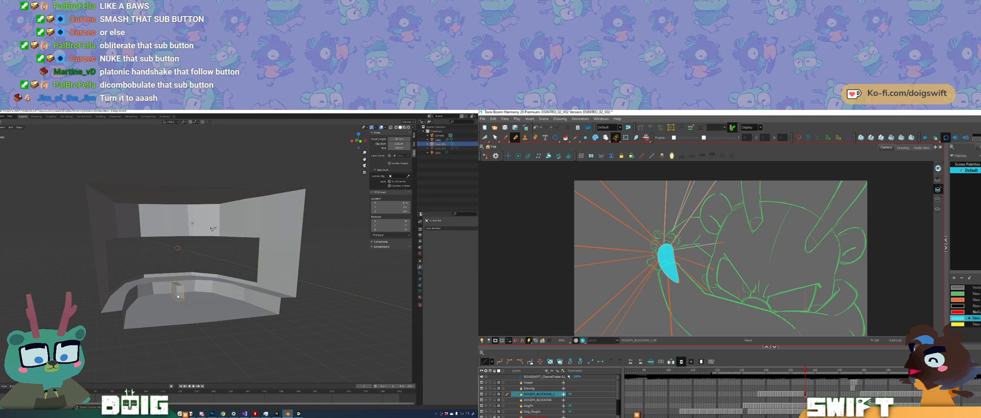
{"action": "left_click", "coordinate": [160, 279]}
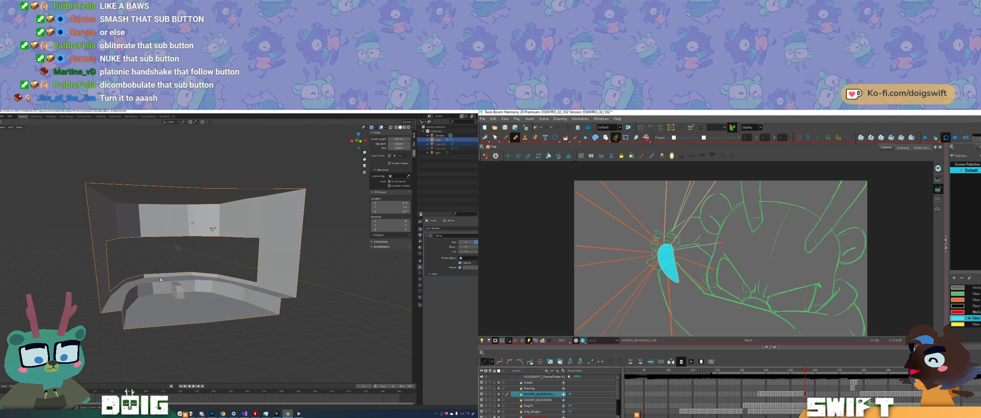
{"action": "left_click", "coordinate": [165, 253]}
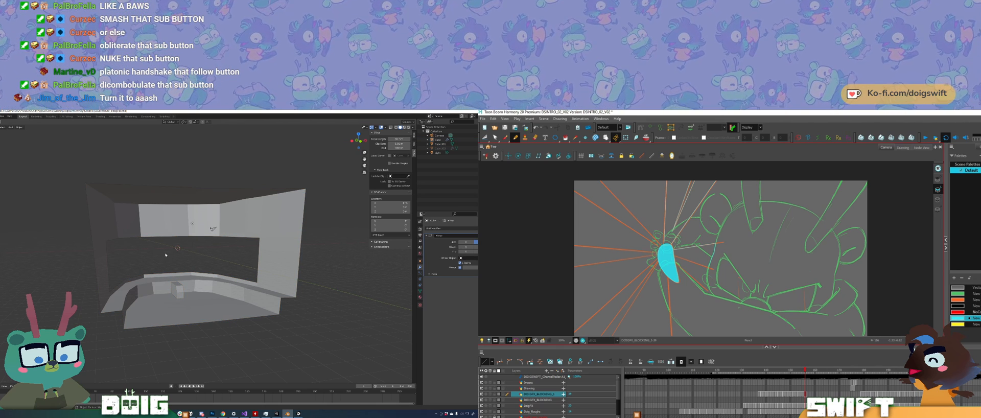
{"action": "key", "text": "alt+h"}
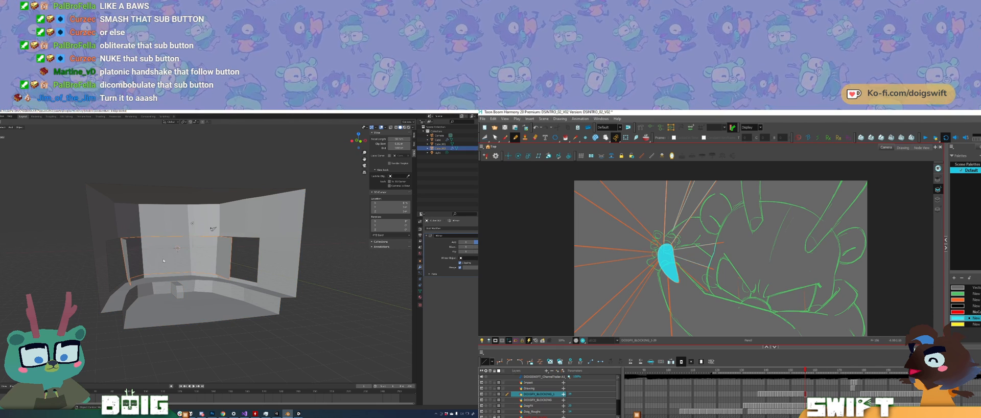
{"action": "key", "text": "x"}
{"action": "left_click", "coordinate": [163, 260]}
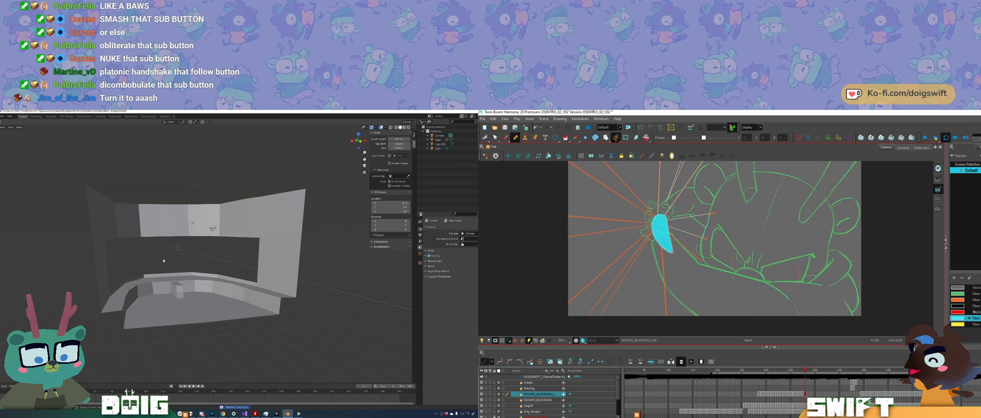
Step: Select the room mesh in Blender and export the model as FBX, overwriting the existing file
{"action": "left_click", "coordinate": [177, 290]}
{"action": "left_click", "coordinate": [163, 287], "text": "shift"}
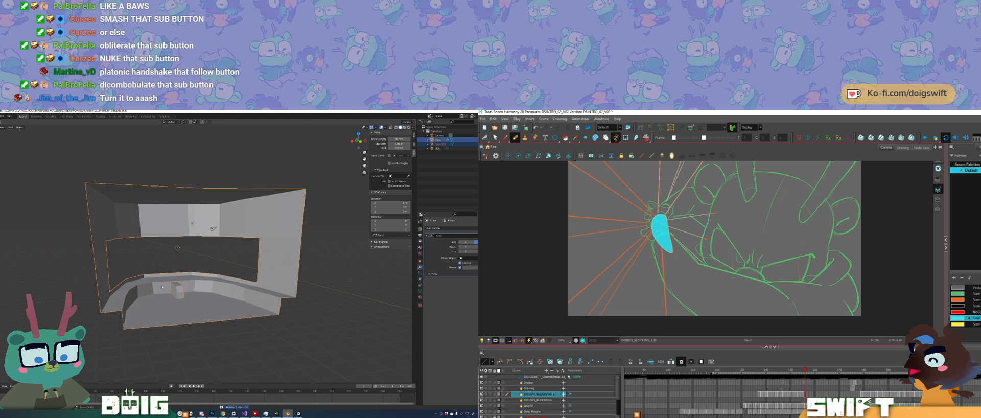
{"action": "left_click_drag", "start_coordinate": [719, 267], "coordinate": [698, 271], "text": "ctrl+alt"}
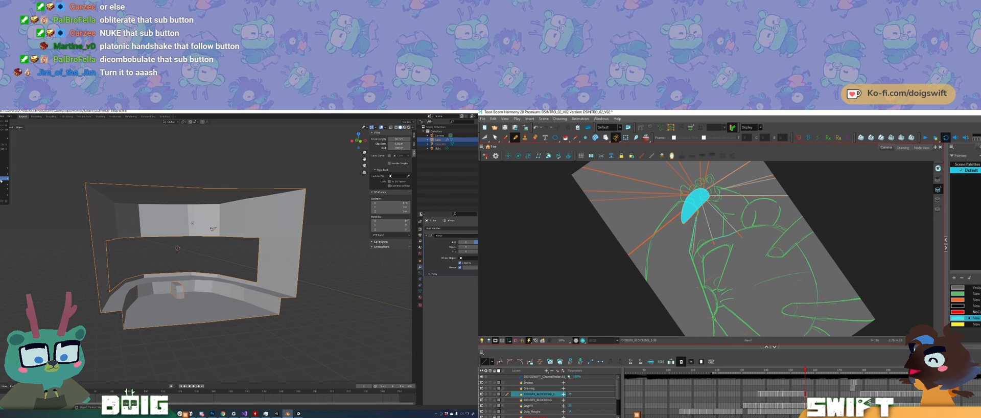
{"action": "mouse_move", "coordinate": [1, 179]}
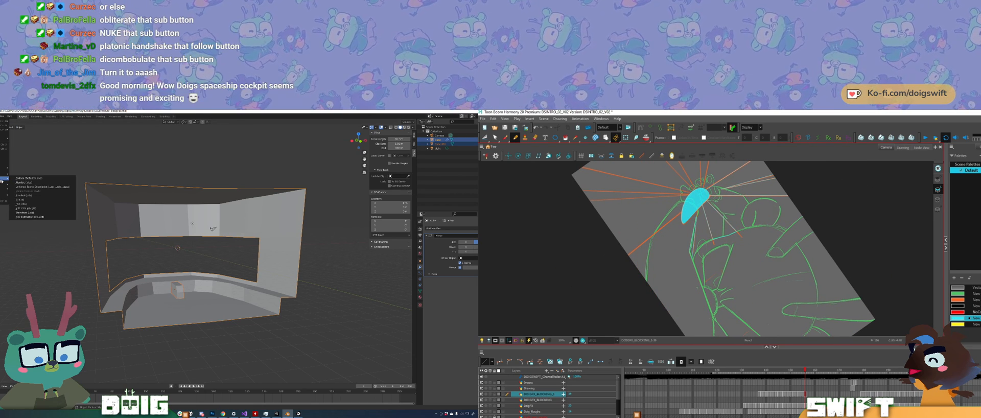
{"action": "left_click", "coordinate": [36, 203]}
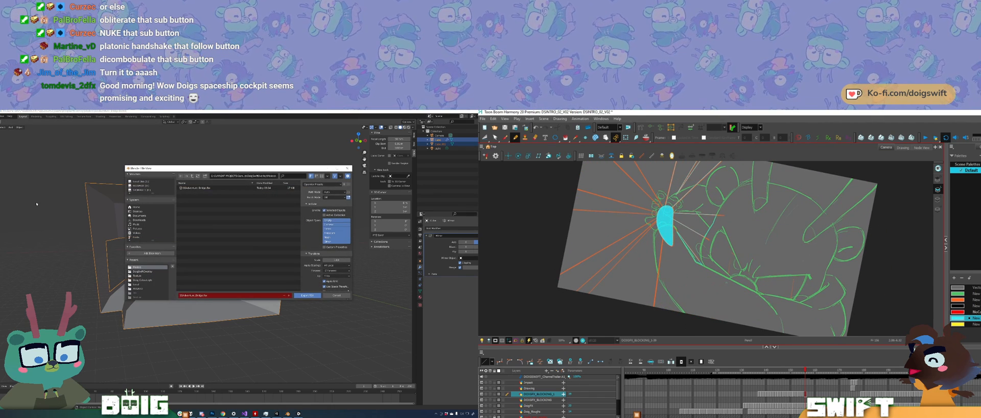
{"action": "left_click_drag", "start_coordinate": [726, 283], "coordinate": [731, 279], "text": "ctrl+alt"}
{"action": "left_click", "coordinate": [197, 189]}
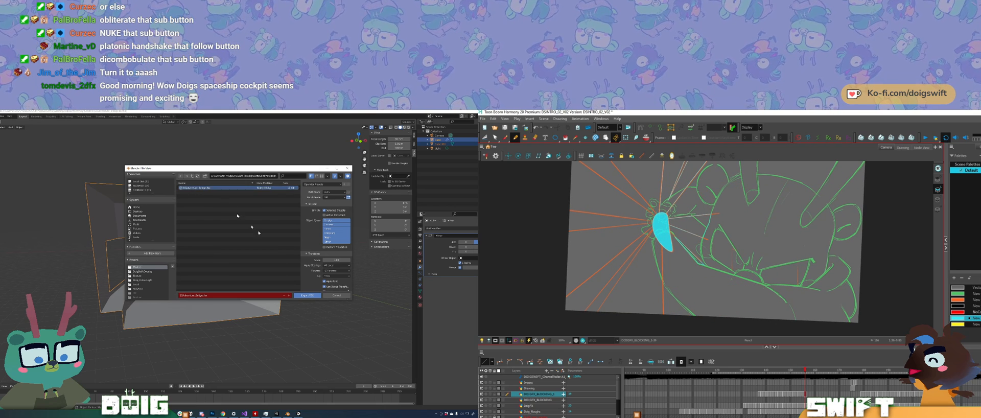
{"action": "left_click", "coordinate": [301, 296]}
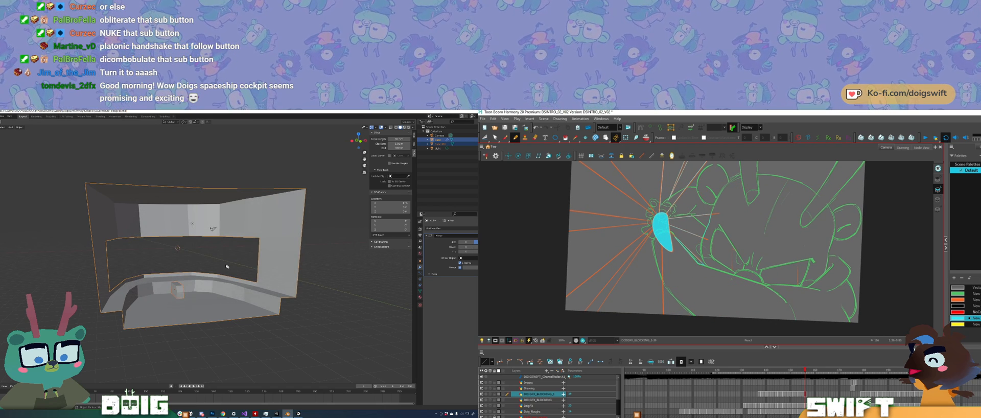
Step: Look into the room's interior through the window opening in Blender, while tracing a ray edge below the hands in Harmony
{"action": "middle_click_drag", "start_coordinate": [226, 266], "coordinate": [210, 259]}
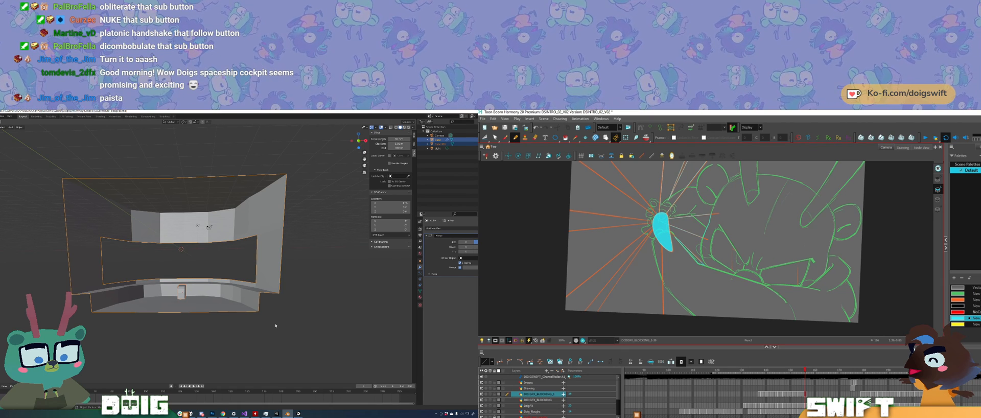
{"action": "middle_click_drag", "start_coordinate": [192, 283], "coordinate": [213, 295]}
{"action": "left_click_drag", "start_coordinate": [731, 279], "coordinate": [734, 277], "text": "ctrl+alt"}
{"action": "scroll", "coordinate": [215, 300], "scroll_direction": "up", "scroll_amount": 5}
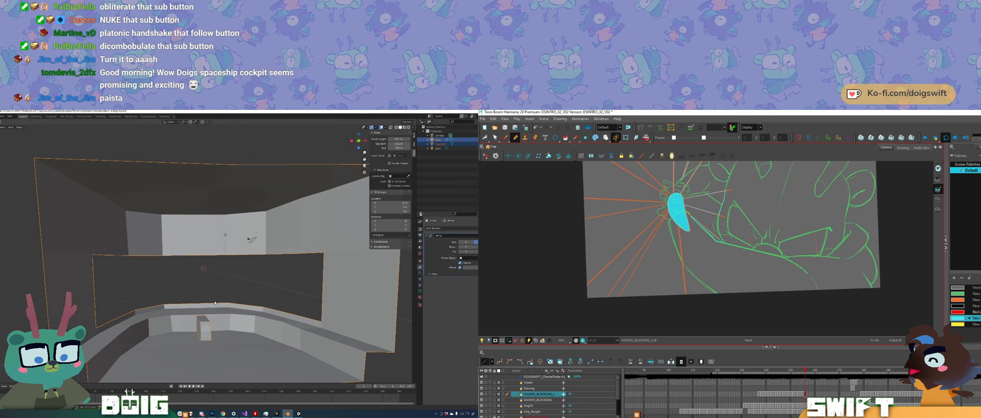
{"action": "middle_click_drag", "start_coordinate": [210, 289], "coordinate": [215, 289]}
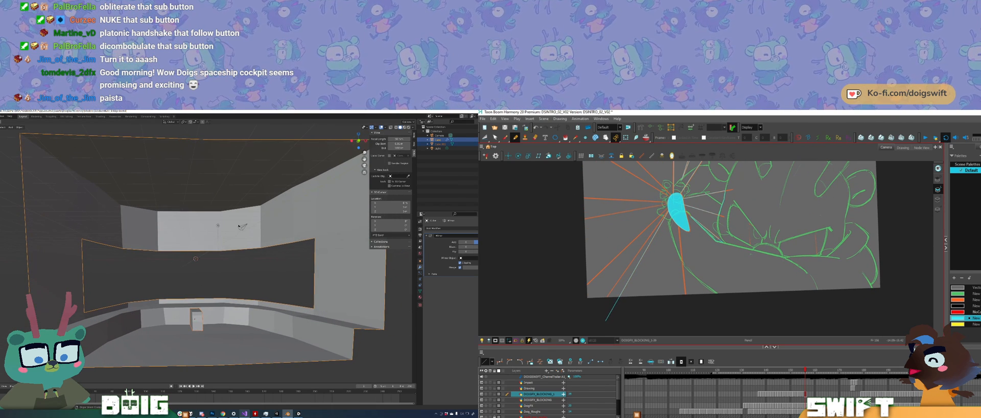
Step: Trace more ray edges below, beside and above the hands in Harmony, and switch from Blender to the Unity scene
{"action": "mouse_move", "coordinate": [293, 414]}
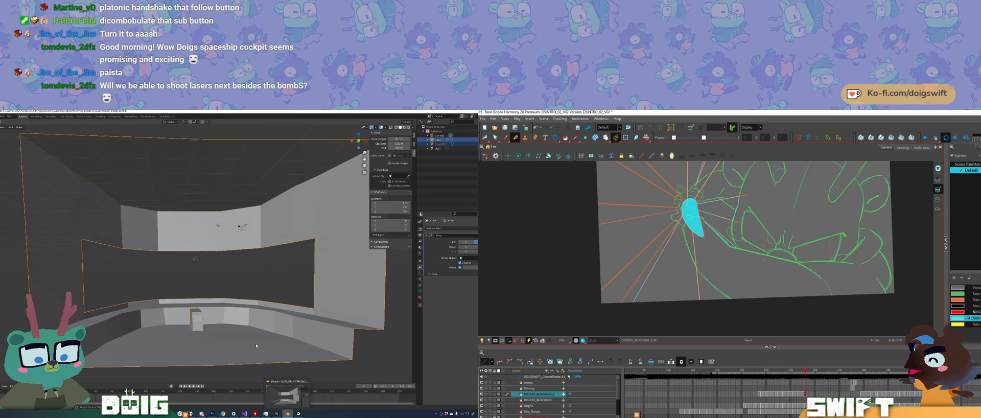
{"action": "left_click_drag", "start_coordinate": [672, 229], "coordinate": [596, 335]}
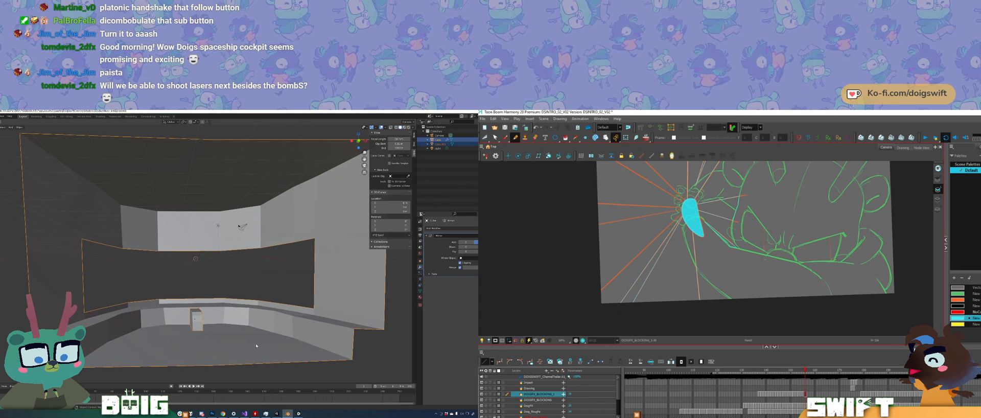
{"action": "left_click", "coordinate": [276, 414]}
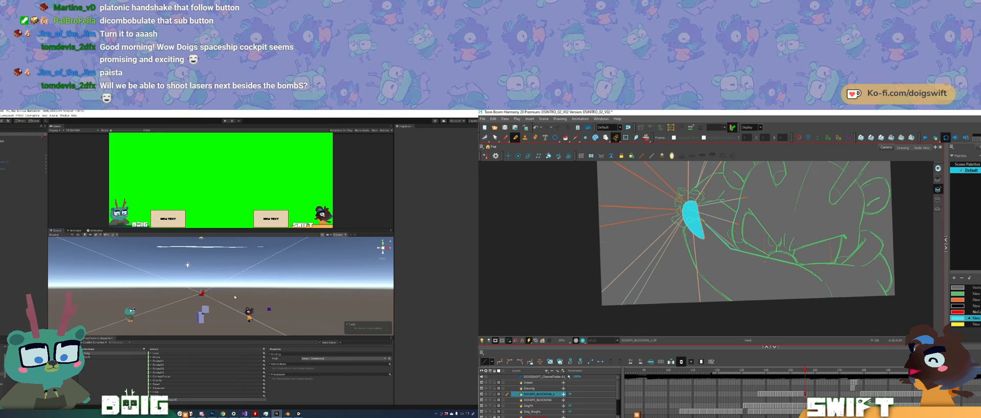
{"action": "middle_click_drag", "start_coordinate": [227, 293], "coordinate": [229, 291]}
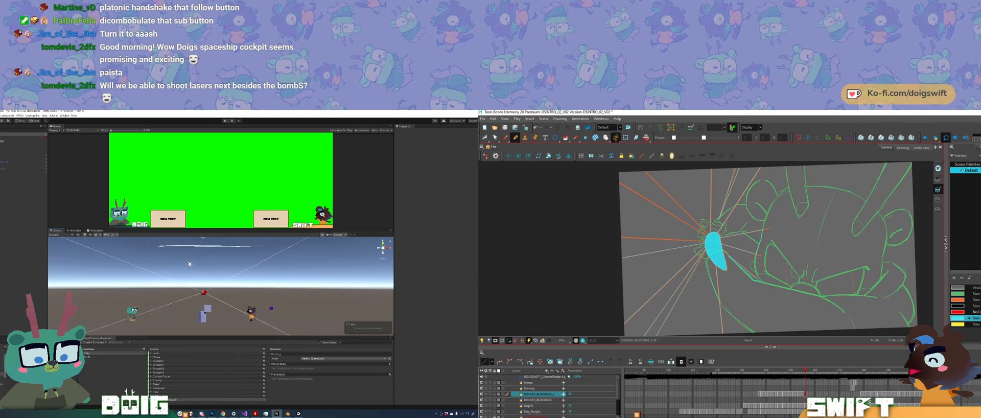
{"action": "left_click_drag", "start_coordinate": [705, 240], "coordinate": [536, 233], "text": "shift"}
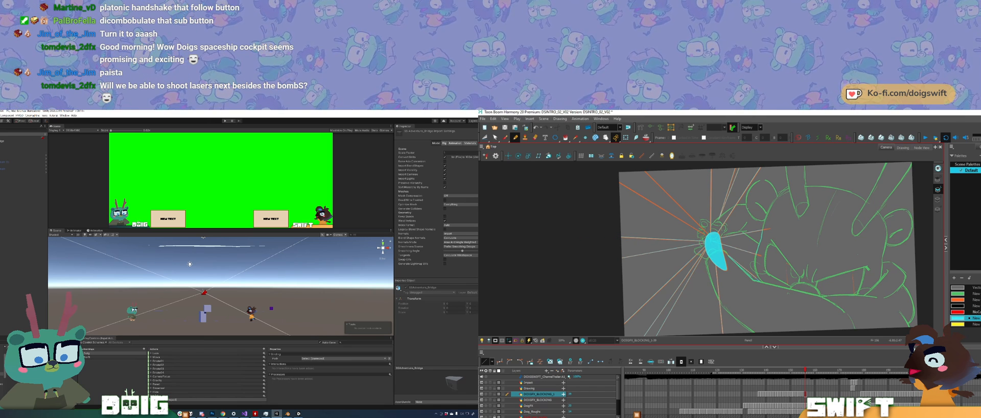
{"action": "mouse_move", "coordinate": [705, 234]}
{"action": "left_mouse_down", "text": "shift"}
{"action": "mouse_move", "coordinate": [602, 173]}
{"action": "mouse_move", "coordinate": [633, 161]}
{"action": "left_mouse_up", "text": "shift"}
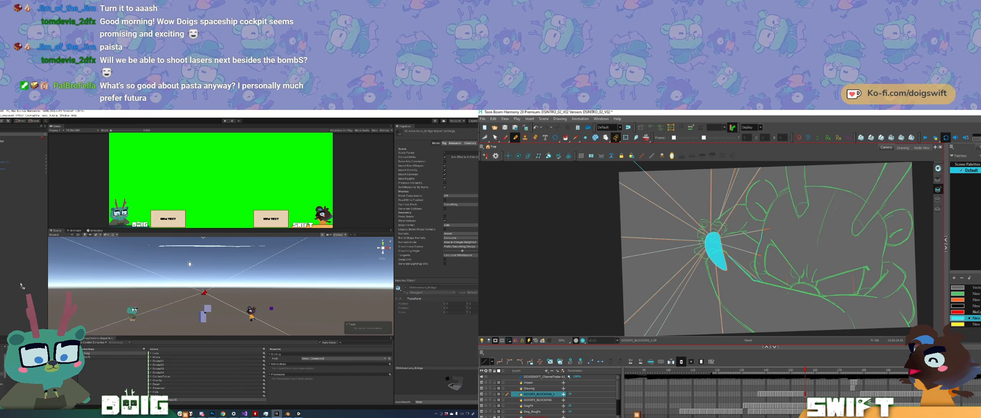
Step: Add the re-exported bridge model to the Unity scene and fill the upper-left ray cyan in Harmony
{"action": "left_click_drag", "start_coordinate": [6, 279], "coordinate": [6, 278]}
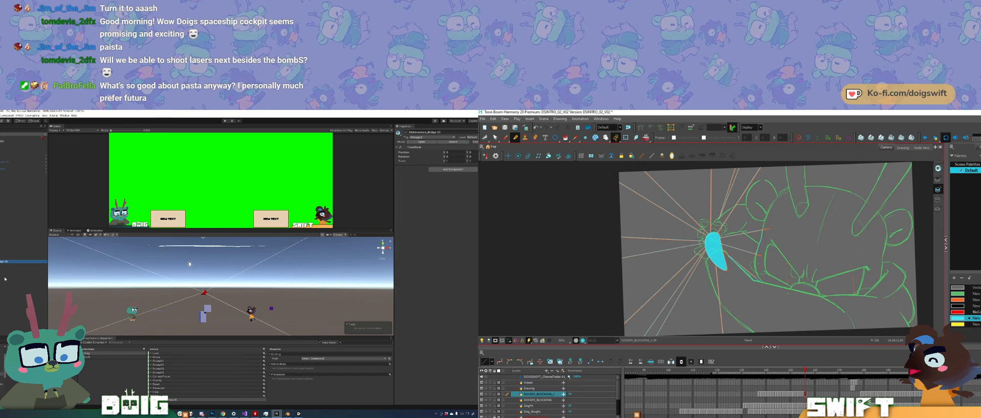
{"action": "left_click", "coordinate": [644, 188]}
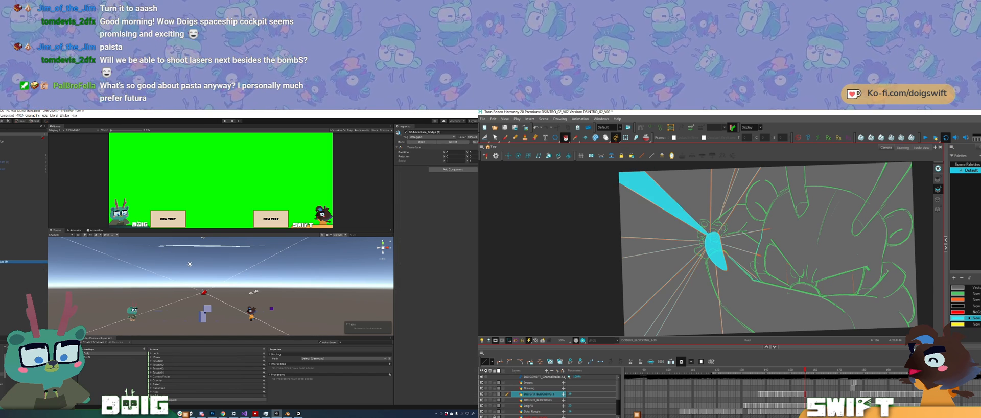
{"action": "scroll", "coordinate": [252, 293], "scroll_direction": "down", "scroll_amount": 5}
{"action": "left_click", "coordinate": [728, 188]}
{"action": "left_click_drag", "start_coordinate": [148, 297], "coordinate": [209, 300], "text": "alt"}
{"action": "key", "text": "ctrl+z"}
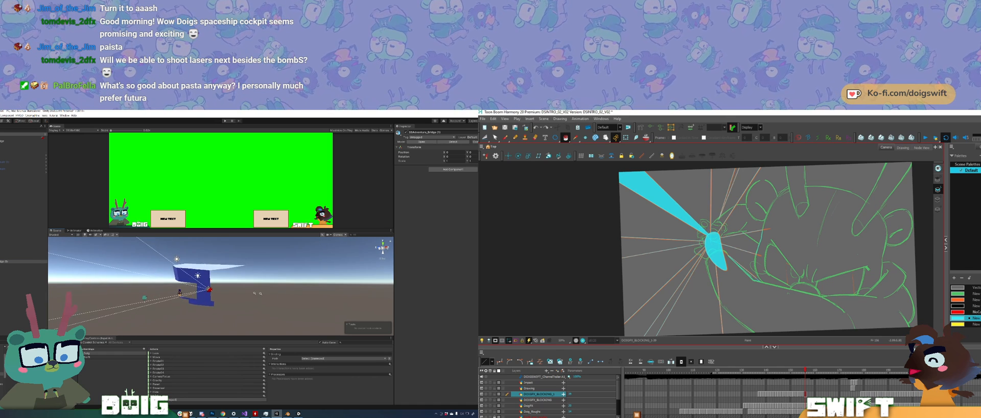
Step: Move the new bridge model through the Unity scene, and fill the rays above and to the right of the hands cyan in Harmony
{"action": "scroll", "coordinate": [209, 293], "scroll_direction": "down", "scroll_amount": 5}
{"action": "left_click_drag", "start_coordinate": [729, 188], "coordinate": [710, 243]}
{"action": "left_click_drag", "start_coordinate": [209, 289], "coordinate": [228, 286], "text": "alt"}
{"action": "middle_click_drag", "start_coordinate": [228, 286], "coordinate": [155, 286]}
{"action": "key", "text": "alt+slash"}
{"action": "key", "text": "w"}
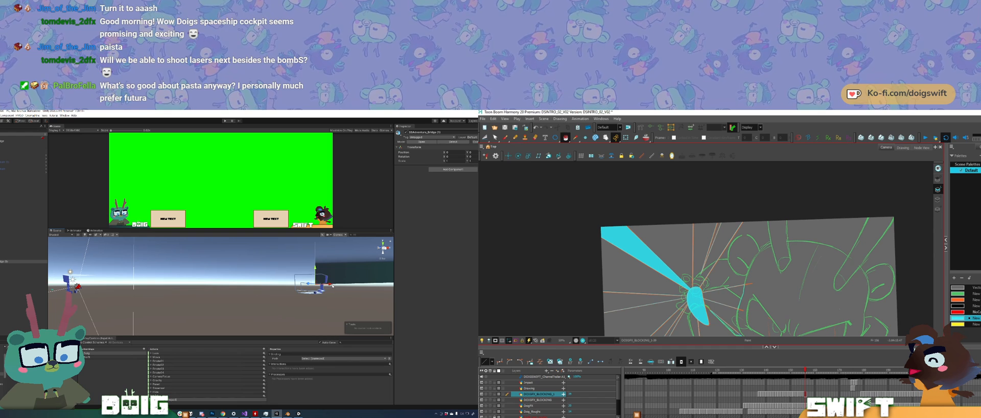
{"action": "left_click_drag", "start_coordinate": [331, 285], "coordinate": [173, 291]}
{"action": "left_click", "coordinate": [734, 242]}
{"action": "left_click", "coordinate": [736, 272]}
{"action": "key", "text": "w"}
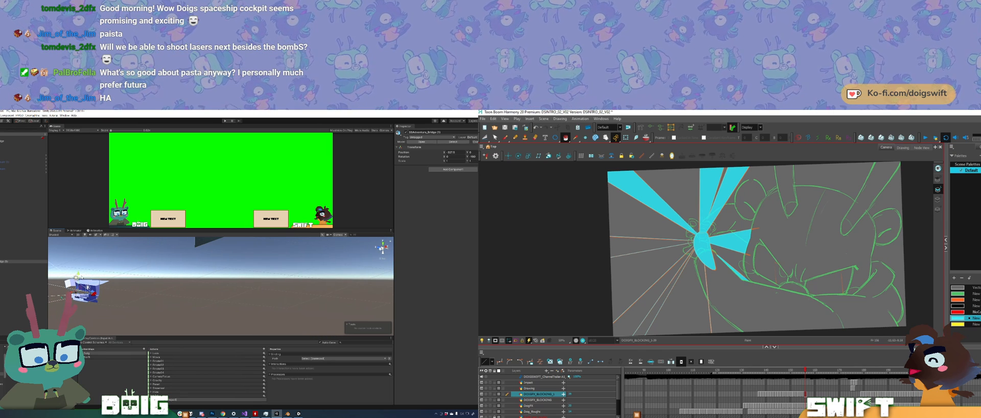
Step: Fill the left and lower-left rays cyan in Harmony and bring the bridge model nearer to the camera in Unity
{"action": "left_click", "coordinate": [653, 246]}
{"action": "left_click_drag", "start_coordinate": [78, 276], "coordinate": [79, 274]}
{"action": "left_click", "coordinate": [634, 312]}
{"action": "left_click_drag", "start_coordinate": [649, 327], "coordinate": [636, 311]}
{"action": "middle_click_drag", "start_coordinate": [103, 287], "coordinate": [204, 287]}
{"action": "left_click_drag", "start_coordinate": [204, 287], "coordinate": [140, 295], "text": "alt"}
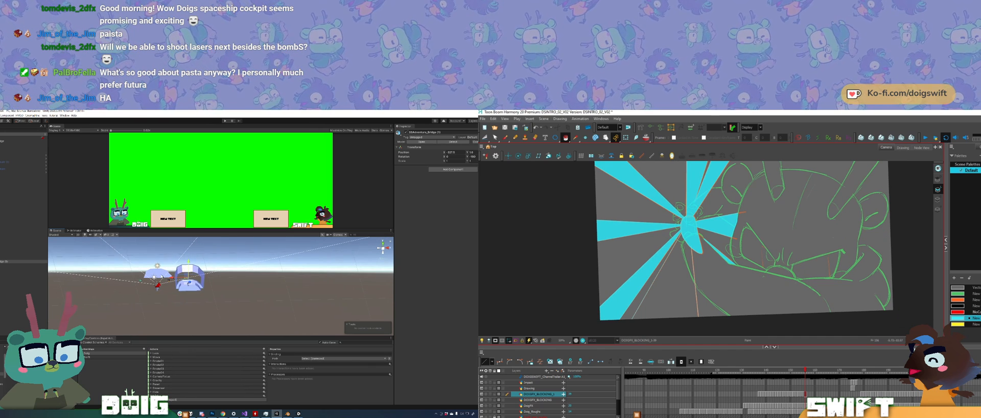
Step: Delete the old room mesh surrounding the camera from the Unity scene
{"action": "left_click", "coordinate": [153, 279]}
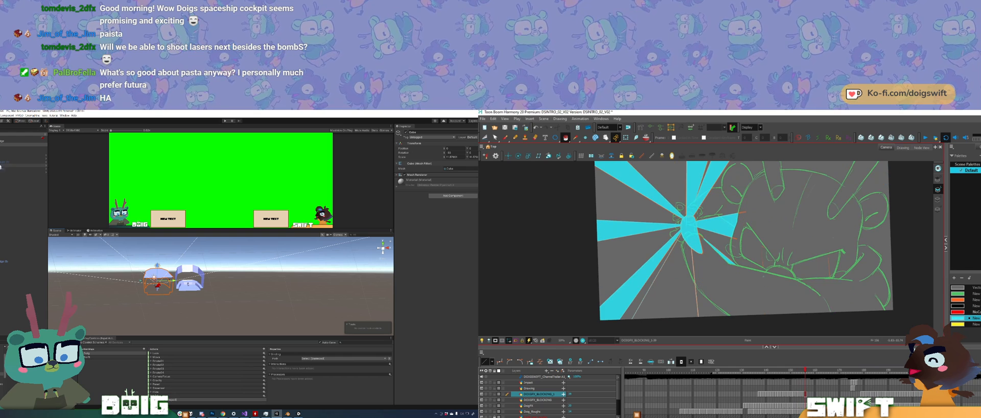
{"action": "left_click", "coordinate": [1, 141]}
{"action": "key", "text": "Delete"}
{"action": "key", "text": "alt+slash"}
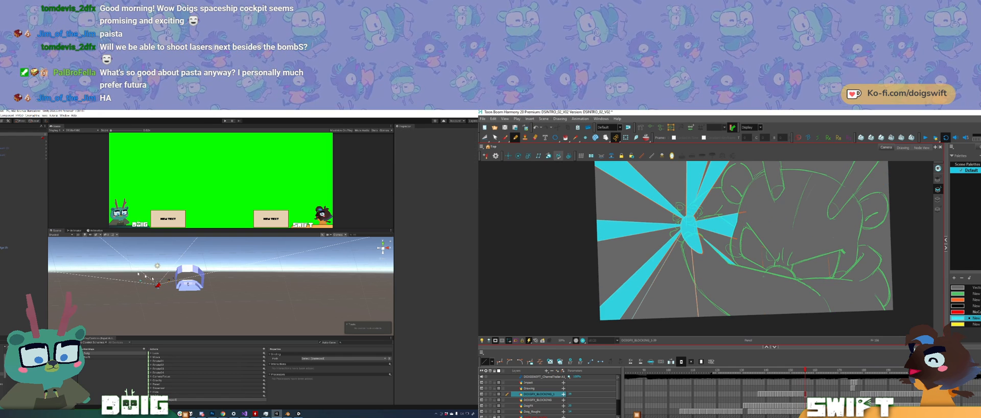
Step: Position the bridge model in front of the Unity camera, adjusting its height, and fill the remaining lower rays cyan in Harmony
{"action": "left_click", "coordinate": [198, 279]}
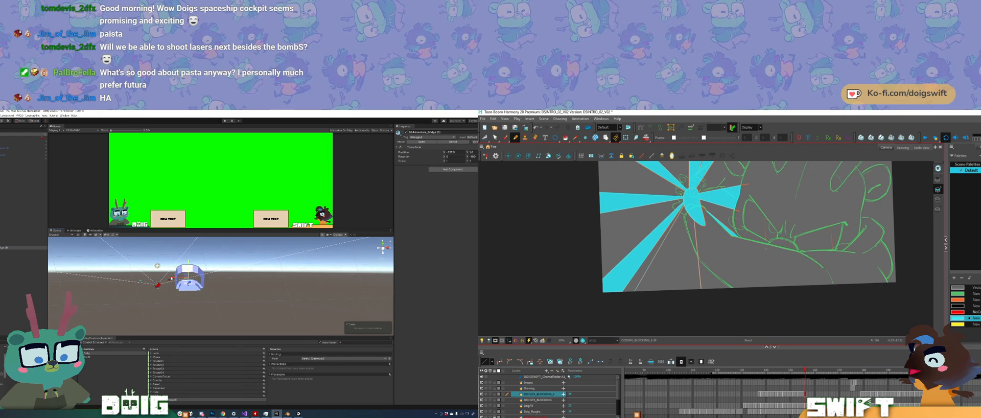
{"action": "mouse_move", "coordinate": [171, 278]}
{"action": "left_mouse_down"}
{"action": "mouse_move", "coordinate": [97, 286]}
{"action": "mouse_move", "coordinate": [136, 292]}
{"action": "mouse_move", "coordinate": [126, 262]}
{"action": "left_mouse_up"}
{"action": "key", "text": "alt+i"}
{"action": "left_click", "coordinate": [675, 261]}
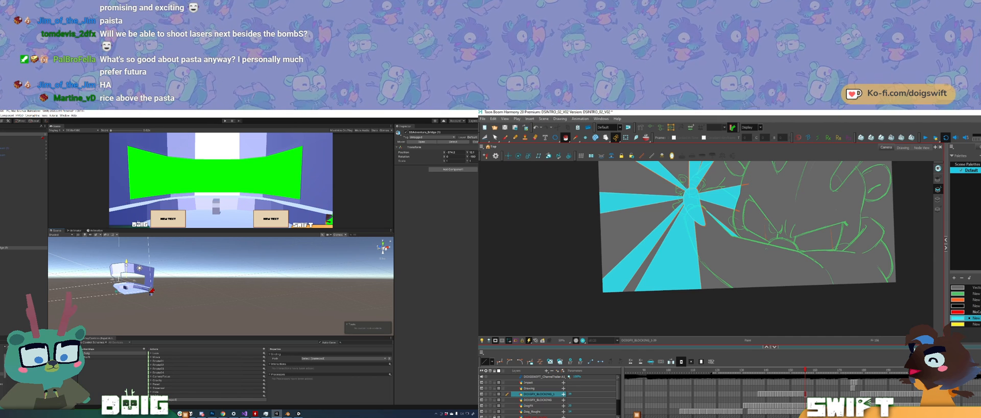
{"action": "left_click_drag", "start_coordinate": [153, 296], "coordinate": [149, 275], "text": "alt"}
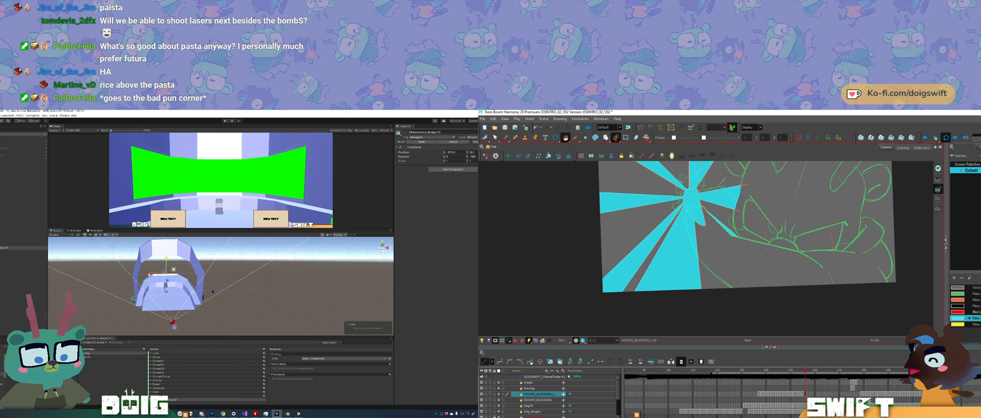
{"action": "mouse_move", "coordinate": [131, 292]}
{"action": "left_mouse_down", "text": "alt"}
{"action": "mouse_move", "coordinate": [224, 274]}
{"action": "mouse_move", "coordinate": [189, 296]}
{"action": "mouse_move", "coordinate": [197, 308]}
{"action": "left_mouse_up", "text": "alt"}
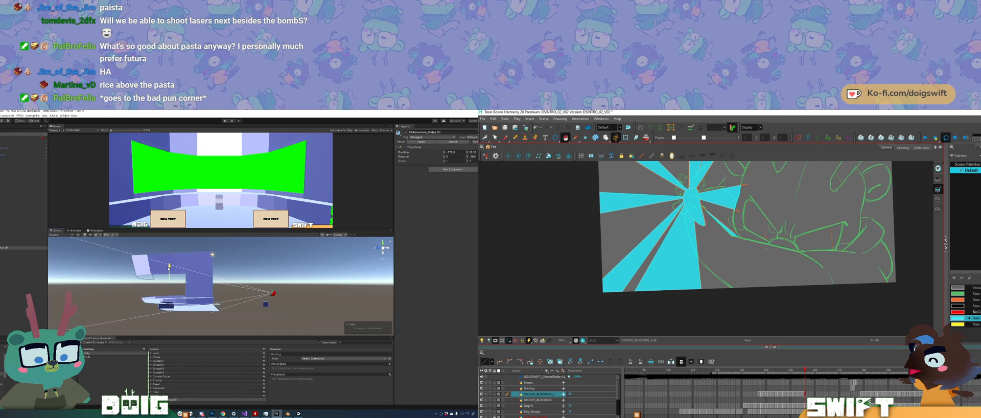
Step: Flip between neighbouring frames in Harmony to compare the cyan sunburst around the hands
{"action": "mouse_move", "coordinate": [775, 229]}
{"action": "left_mouse_down"}
{"action": "mouse_move", "coordinate": [734, 293]}
{"action": "mouse_move", "coordinate": [745, 268]}
{"action": "left_mouse_up"}
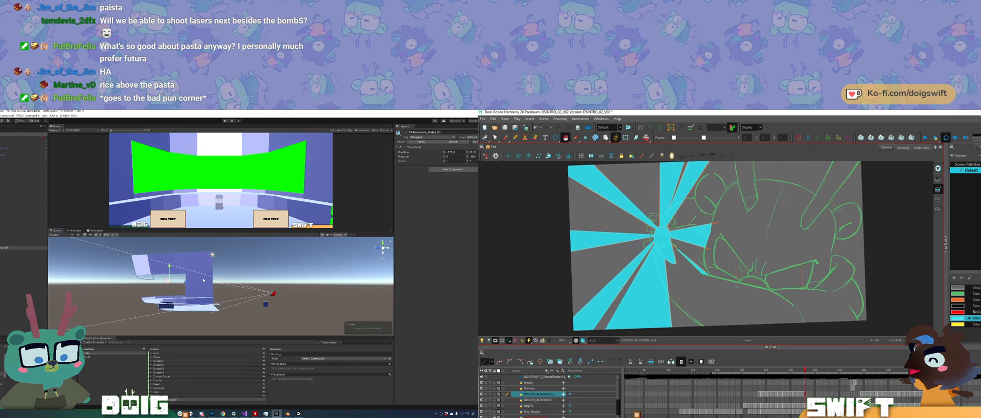
{"action": "key", "text": "f"}
{"action": "key", "text": "g"}
{"action": "key", "text": "f"}
{"action": "key", "text": "g"}
{"action": "key", "text": "f"}
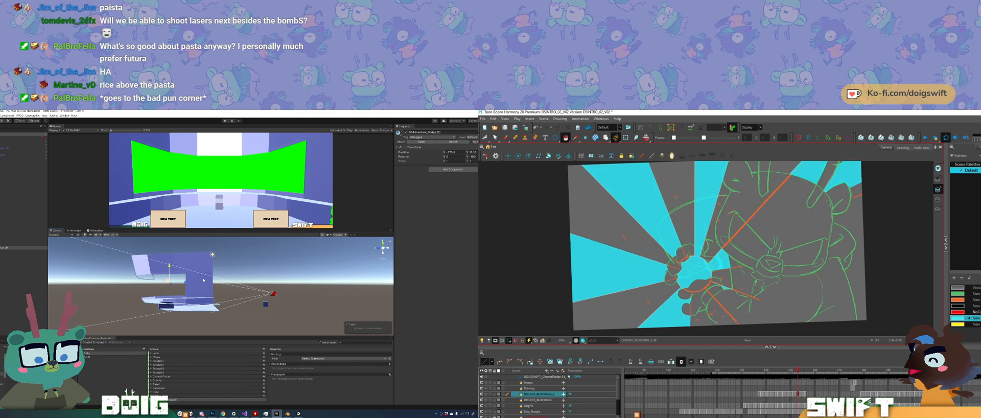
{"action": "key", "text": "g"}
{"action": "key", "text": "f"}
{"action": "key", "text": "g"}
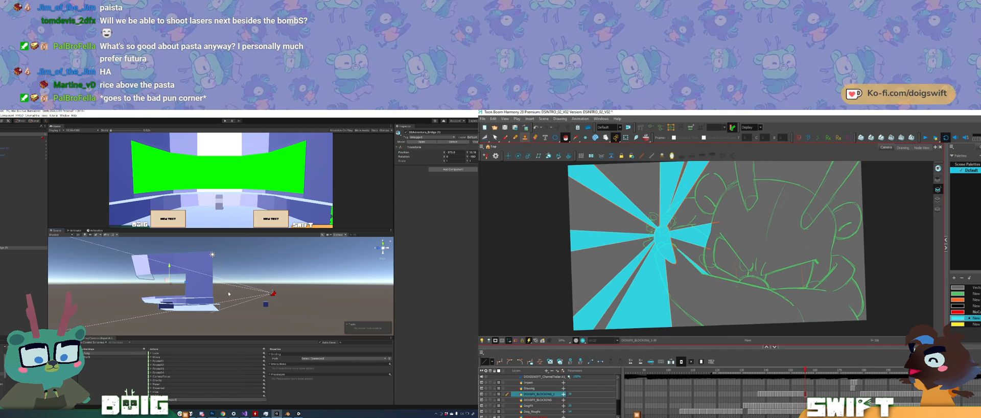
Step: View the bridge model from several angles in Unity, and reset the canvas rotation in Harmony to compare adjacent frames up to the following drawing
{"action": "left_click_drag", "start_coordinate": [229, 294], "coordinate": [152, 291], "text": "alt"}
{"action": "key", "text": "alt+slash"}
{"action": "middle_click_drag", "start_coordinate": [152, 291], "coordinate": [194, 302]}
{"action": "key", "text": "shift+x"}
{"action": "scroll", "coordinate": [171, 303], "scroll_direction": "up", "scroll_amount": 3}
{"action": "left_click_drag", "start_coordinate": [194, 302], "coordinate": [174, 310], "text": "alt"}
{"action": "key", "text": "f"}
{"action": "key", "text": "g"}
{"action": "key", "text": "g"}
{"action": "key", "text": "f"}
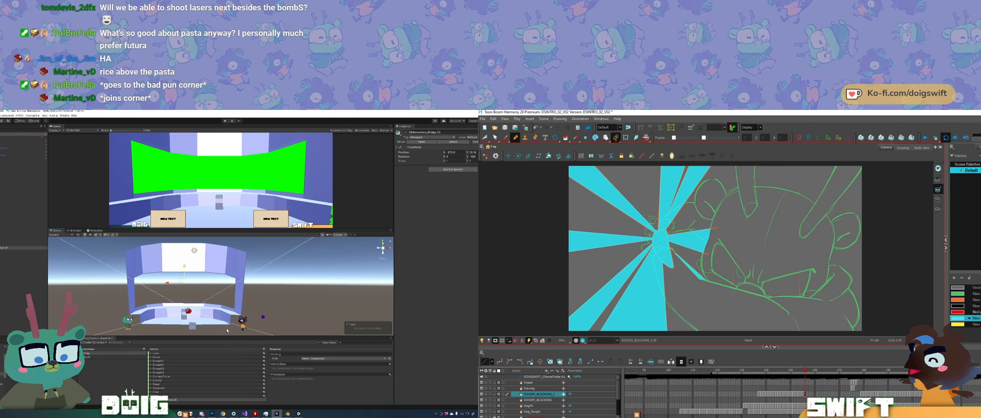
{"action": "key", "text": "g"}
{"action": "key", "text": "f"}
{"action": "key", "text": "g"}
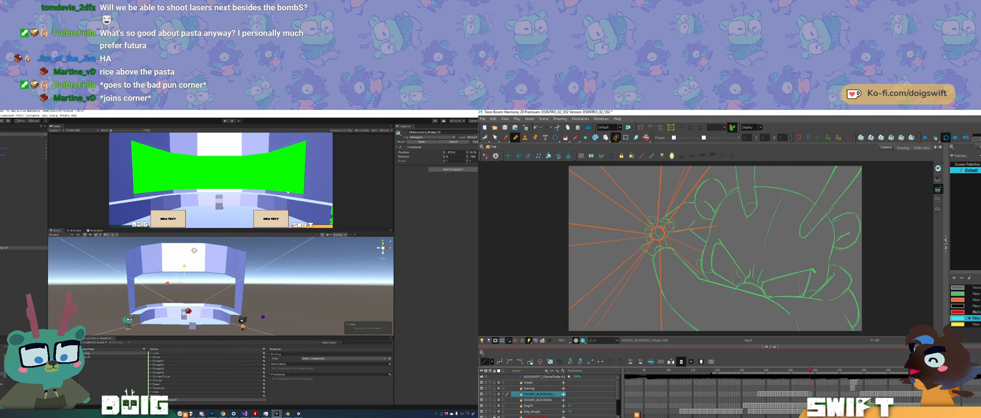
{"action": "key", "text": "f"}
{"action": "key", "text": "g"}
Step: Reposition the bridge model relative to the Unity camera, and fill the circle between the hands cyan in Harmony
{"action": "left_click_drag", "start_coordinate": [237, 298], "coordinate": [444, 285], "text": "alt"}
{"action": "mouse_move", "coordinate": [275, 261]}
{"action": "left_mouse_down", "text": "alt"}
{"action": "mouse_move", "coordinate": [183, 299]}
{"action": "mouse_move", "coordinate": [236, 312]}
{"action": "mouse_move", "coordinate": [228, 302]}
{"action": "mouse_move", "coordinate": [239, 284]}
{"action": "mouse_move", "coordinate": [223, 282]}
{"action": "mouse_move", "coordinate": [277, 290]}
{"action": "left_mouse_up", "text": "alt"}
{"action": "key", "text": "alt+i"}
{"action": "left_click", "coordinate": [657, 233]}
{"action": "key", "text": "f"}
{"action": "key", "text": "g"}
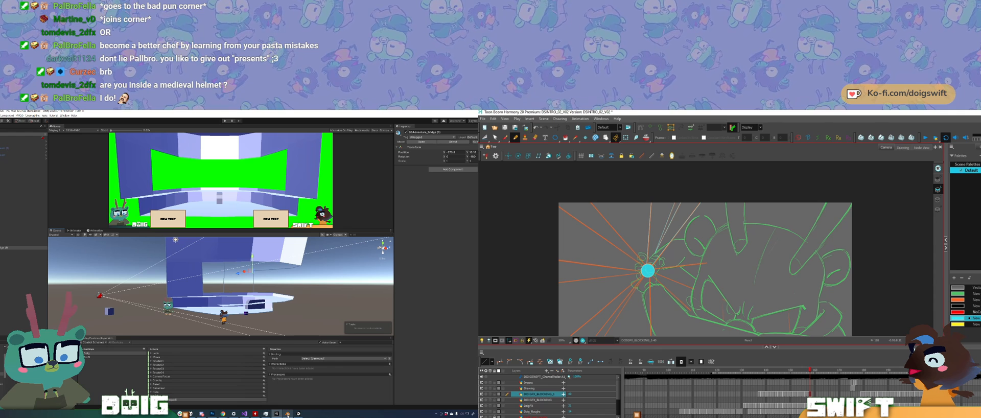
Step: Switch to Blender, edit the room mesh and pull its open end outward to lengthen the room
{"action": "left_click", "coordinate": [288, 394]}
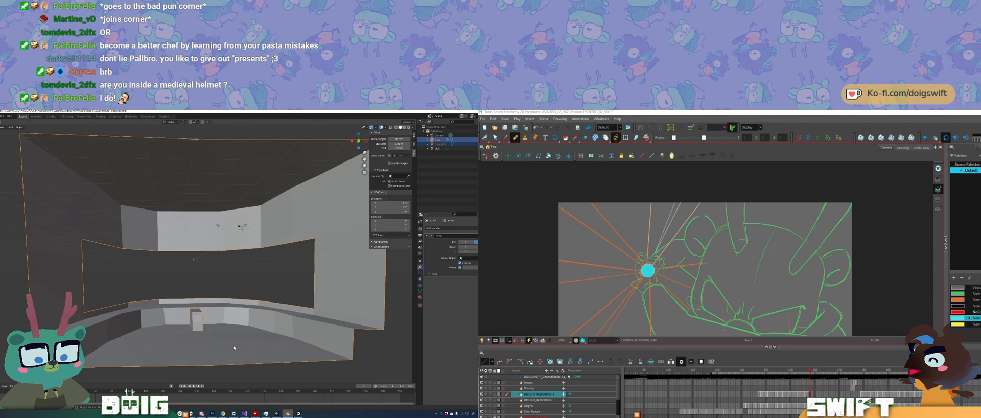
{"action": "middle_click_drag", "start_coordinate": [251, 306], "coordinate": [317, 332]}
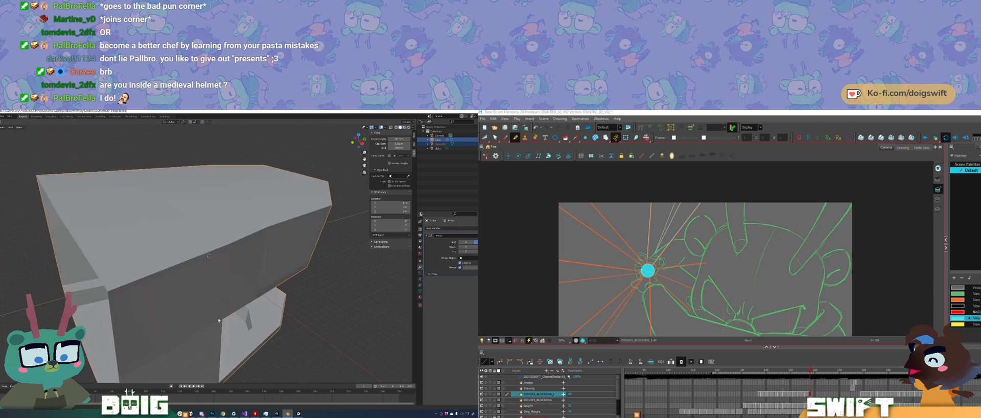
{"action": "scroll", "coordinate": [205, 338], "scroll_direction": "down", "scroll_amount": 6}
{"action": "key", "text": "Tab"}
{"action": "middle_click_drag", "start_coordinate": [151, 258], "coordinate": [210, 286]}
{"action": "mouse_move", "coordinate": [242, 225]}
{"action": "right_mouse_down", "text": "ctrl"}
{"action": "mouse_move", "coordinate": [205, 346]}
{"action": "mouse_move", "coordinate": [230, 282]}
{"action": "right_mouse_up", "text": "ctrl"}
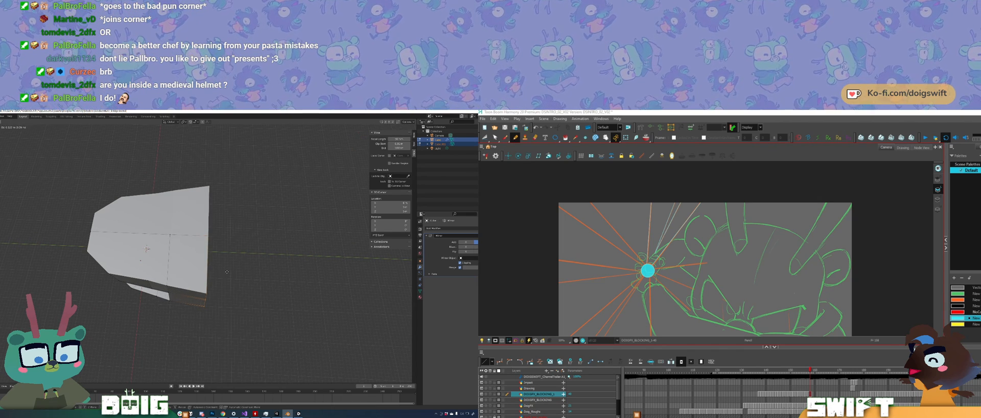
{"action": "left_click", "coordinate": [246, 262]}
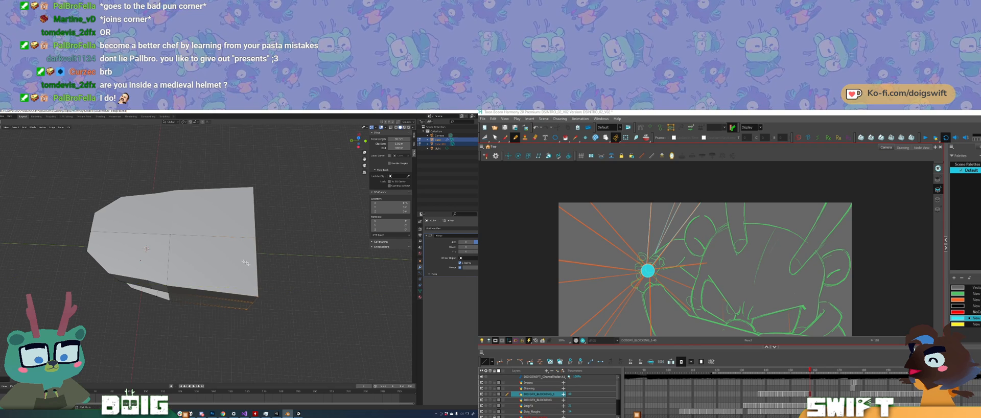
Step: Move the room's open-end side edges outward along X so the walls flare wider
{"action": "middle_click_drag", "start_coordinate": [245, 262], "coordinate": [196, 282]}
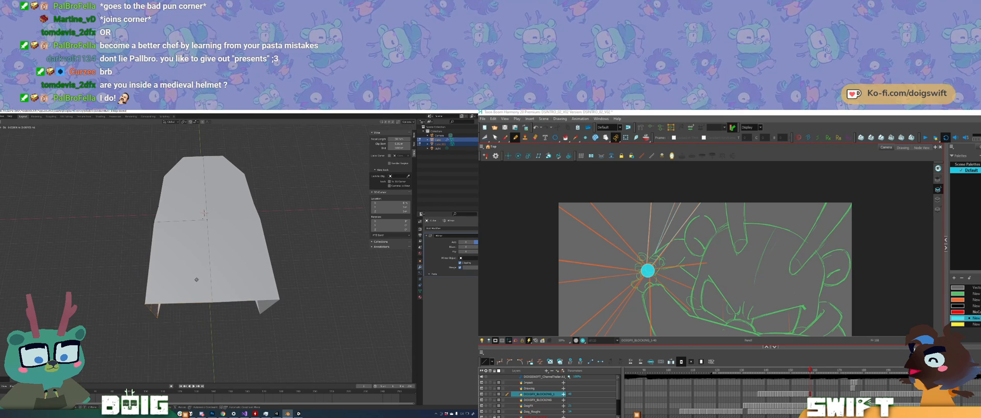
{"action": "key", "text": "z"}
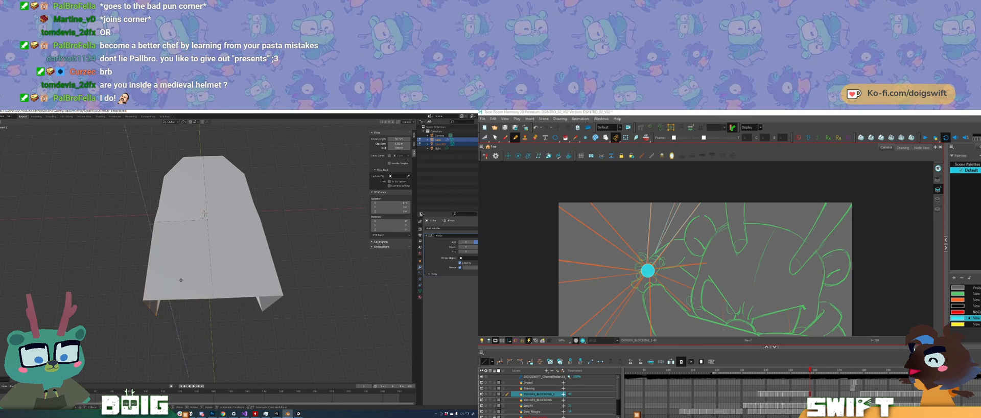
{"action": "key", "text": "x"}
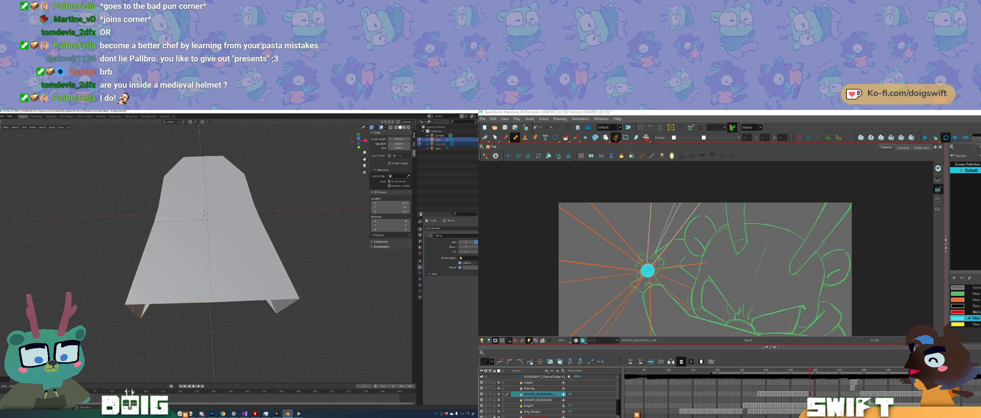
{"action": "mouse_move", "coordinate": [178, 280]}
{"action": "middle_mouse_down"}
{"action": "mouse_move", "coordinate": [163, 270]}
{"action": "mouse_move", "coordinate": [174, 288]}
{"action": "middle_mouse_up"}
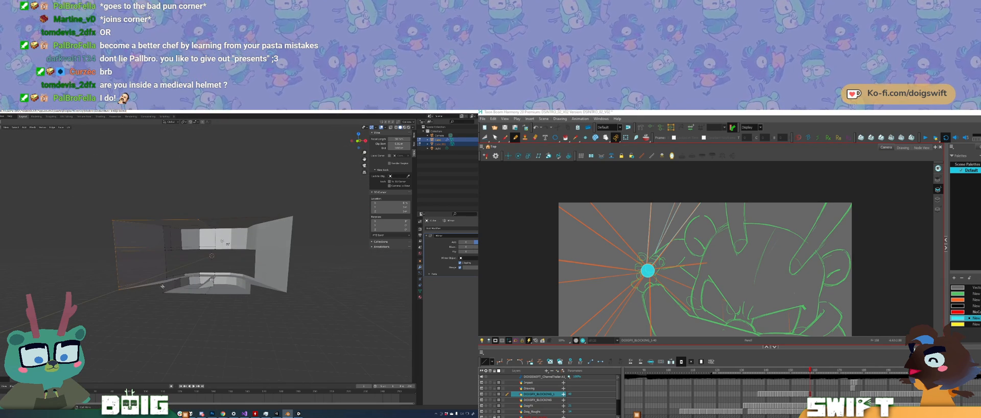
{"action": "left_click", "coordinate": [163, 285]}
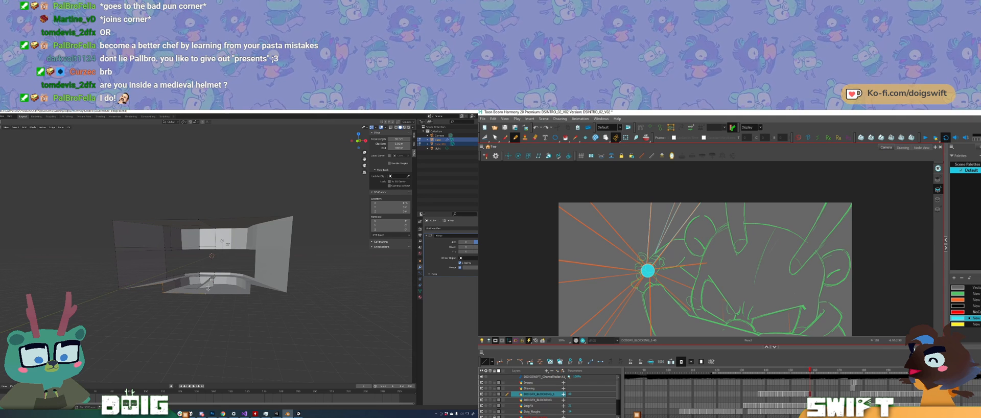
Step: Leave mesh editing in Blender and examine the flared room's interior and walls from its open end
{"action": "mouse_move", "coordinate": [208, 289]}
{"action": "middle_mouse_down"}
{"action": "mouse_move", "coordinate": [186, 298]}
{"action": "mouse_move", "coordinate": [199, 296]}
{"action": "middle_mouse_up"}
{"action": "scroll", "coordinate": [199, 294], "scroll_direction": "up", "scroll_amount": 2}
{"action": "middle_click_drag", "start_coordinate": [185, 271], "coordinate": [182, 275]}
{"action": "key", "text": "Tab"}
{"action": "scroll", "coordinate": [216, 245], "scroll_direction": "up", "scroll_amount": 4}
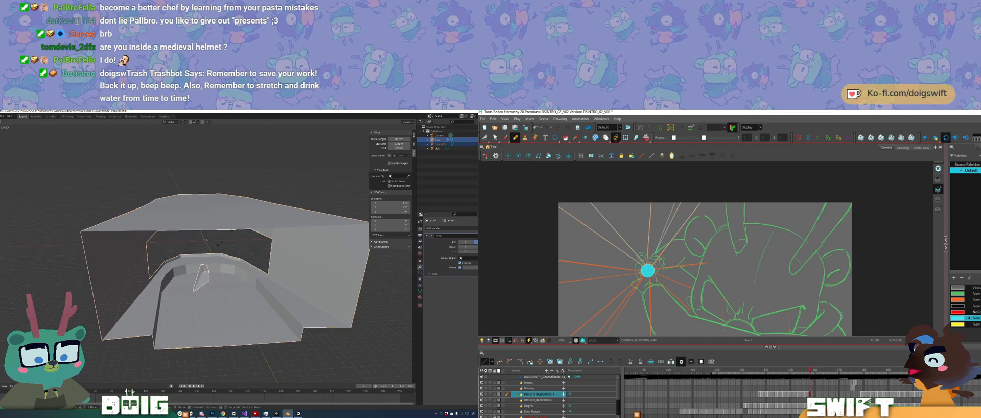
{"action": "scroll", "coordinate": [225, 246], "scroll_direction": "down", "scroll_amount": 5}
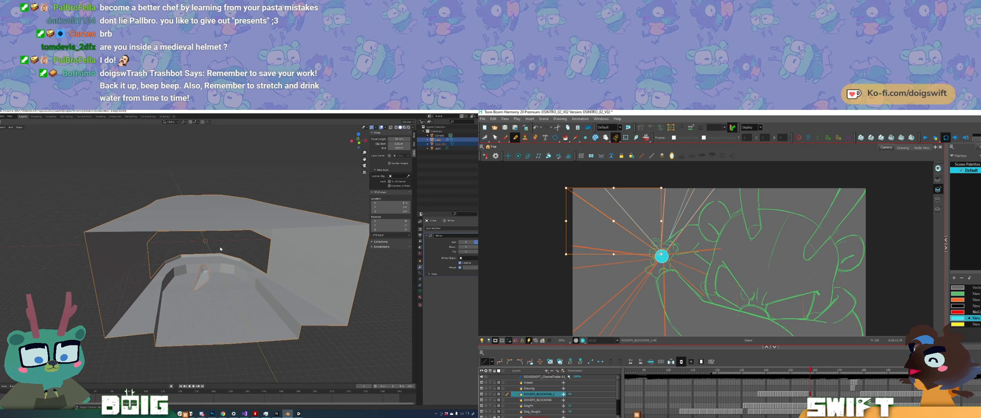
Step: Reopen the room mesh for editing in Blender and undo the recent outward moves of its open-end edges
{"action": "key", "text": "Tab"}
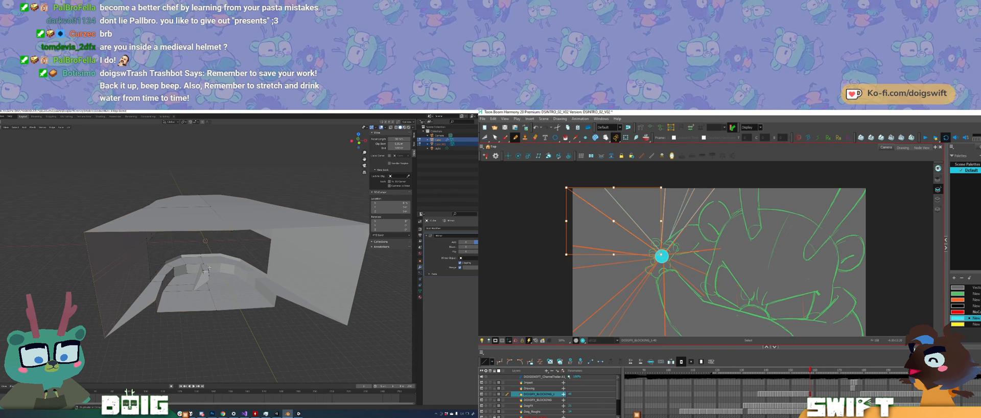
{"action": "key", "text": "ctrl+z"}
{"action": "key", "text": "ctrl+z"}
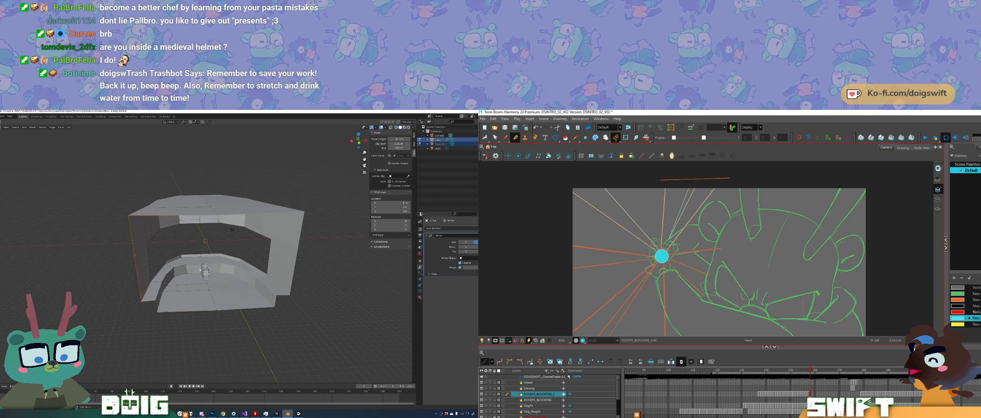
{"action": "middle_click_drag", "start_coordinate": [200, 270], "coordinate": [151, 278]}
{"action": "key", "text": "ctrl+z"}
{"action": "key", "text": "ctrl+z"}
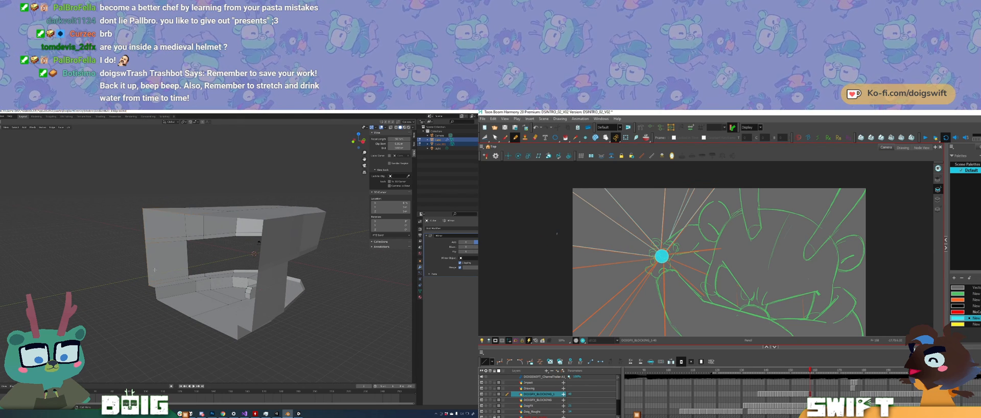
{"action": "key", "text": "ctrl+z"}
{"action": "middle_click_drag", "start_coordinate": [562, 295], "coordinate": [591, 292]}
{"action": "mouse_move", "coordinate": [181, 246]}
{"action": "middle_mouse_down"}
{"action": "mouse_move", "coordinate": [170, 273]}
{"action": "mouse_move", "coordinate": [182, 288]}
{"action": "mouse_move", "coordinate": [178, 274]}
{"action": "middle_mouse_up"}
{"action": "key", "text": "ctrl+z"}
Step: Move the room's open-end wall outward along X, check the interior, and leave mesh editing
{"action": "mouse_move", "coordinate": [188, 192]}
{"action": "left_mouse_down"}
{"action": "mouse_move", "coordinate": [147, 287]}
{"action": "mouse_move", "coordinate": [193, 329]}
{"action": "mouse_move", "coordinate": [188, 194]}
{"action": "left_mouse_up"}
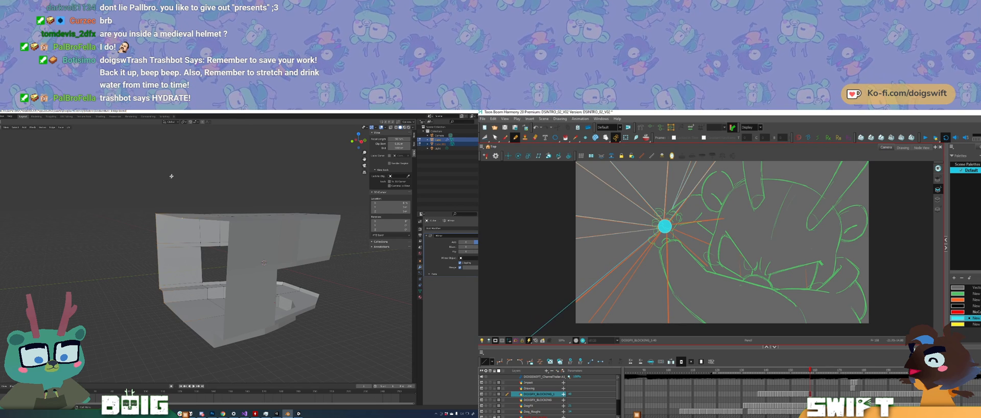
{"action": "key", "text": "g"}
{"action": "key", "text": "x"}
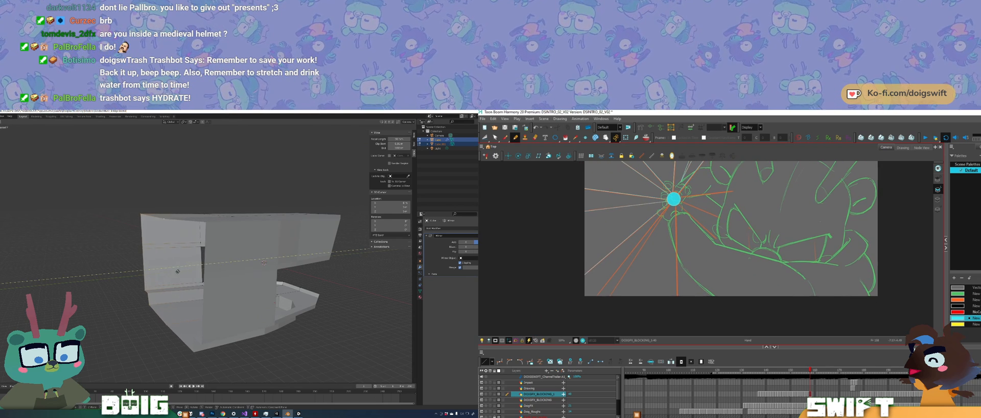
{"action": "left_click", "coordinate": [164, 277]}
{"action": "middle_click_drag", "start_coordinate": [164, 277], "coordinate": [198, 272]}
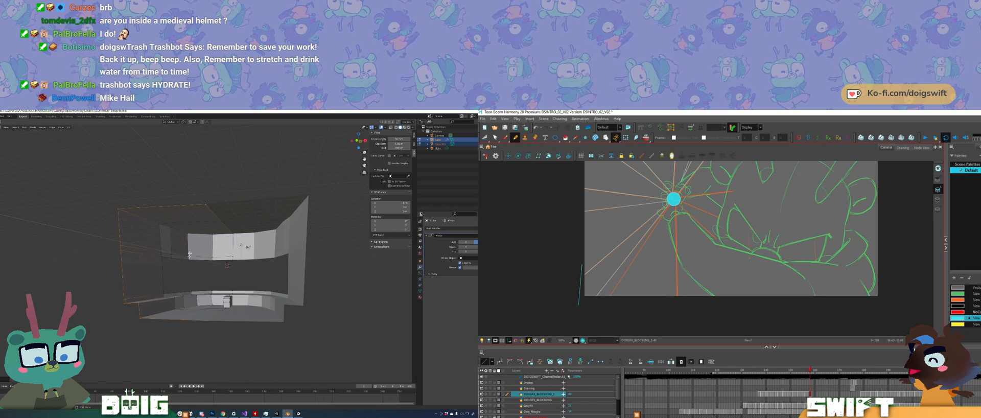
{"action": "middle_click_drag", "start_coordinate": [193, 285], "coordinate": [206, 294]}
{"action": "key", "text": "Tab"}
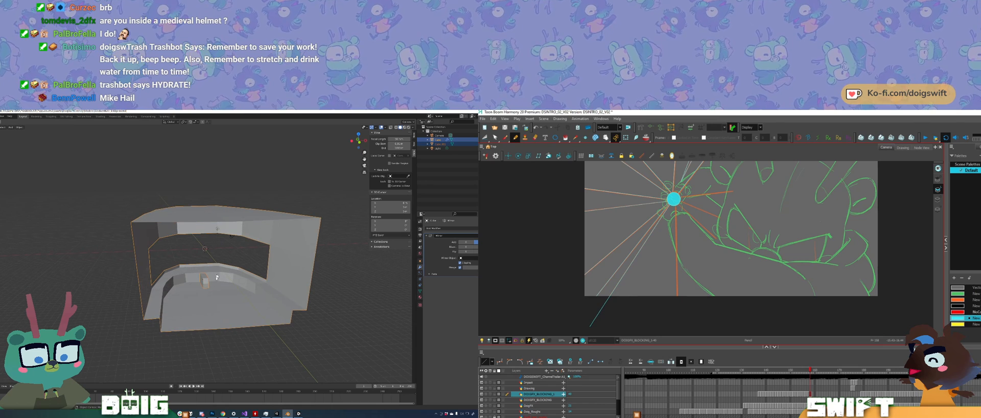
Step: Scale up the whole room and examine its interior from the open end
{"action": "key", "text": "s"}
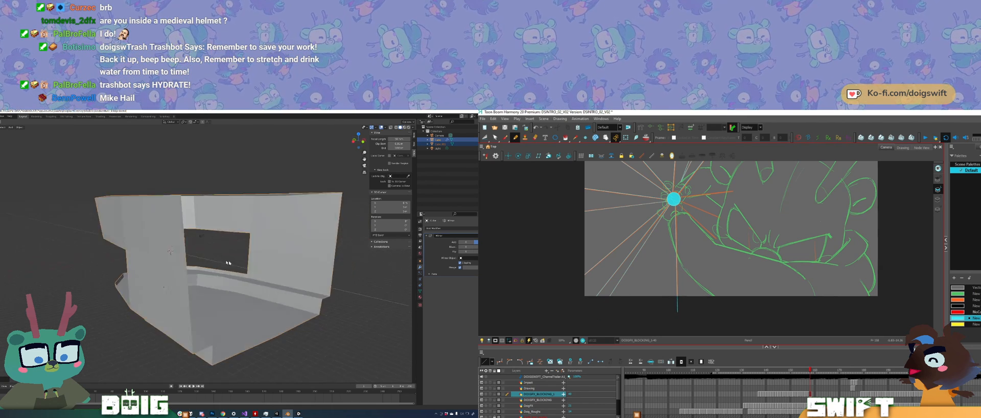
{"action": "left_click", "coordinate": [254, 264]}
{"action": "middle_click_drag", "start_coordinate": [229, 267], "coordinate": [200, 239]}
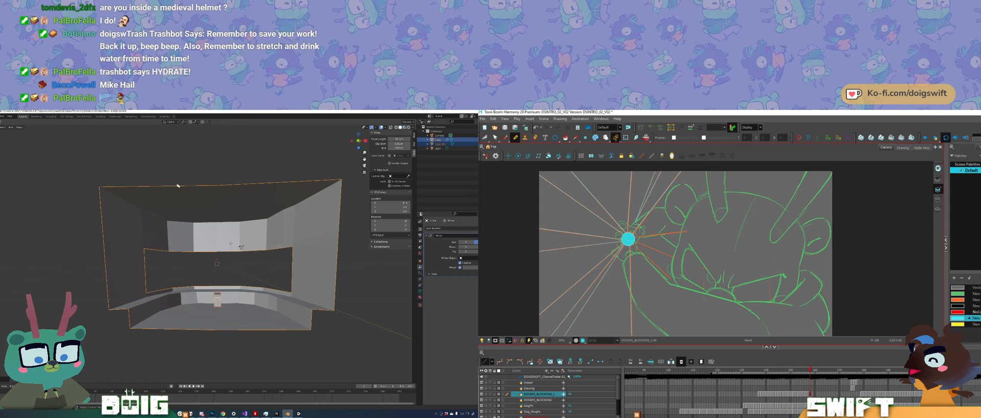
{"action": "mouse_move", "coordinate": [209, 275]}
{"action": "middle_mouse_down"}
{"action": "mouse_move", "coordinate": [245, 281]}
{"action": "mouse_move", "coordinate": [200, 294]}
{"action": "mouse_move", "coordinate": [209, 231]}
{"action": "mouse_move", "coordinate": [190, 258]}
{"action": "mouse_move", "coordinate": [182, 256]}
{"action": "mouse_move", "coordinate": [214, 266]}
{"action": "middle_mouse_up"}
{"action": "left_click", "coordinate": [210, 237]}
{"action": "scroll", "coordinate": [188, 261], "scroll_direction": "up", "scroll_amount": 5}
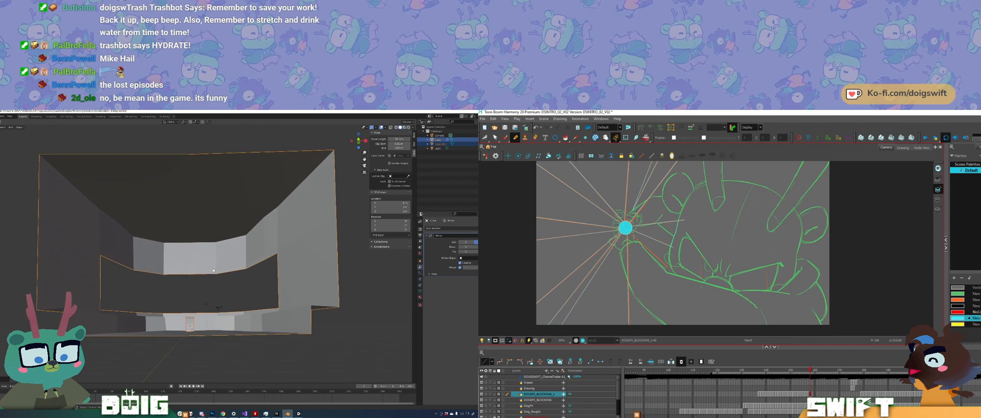
Step: Move the room vertically along Z and inspect the window opening and floor from the side
{"action": "key", "text": "g"}
{"action": "key", "text": "z"}
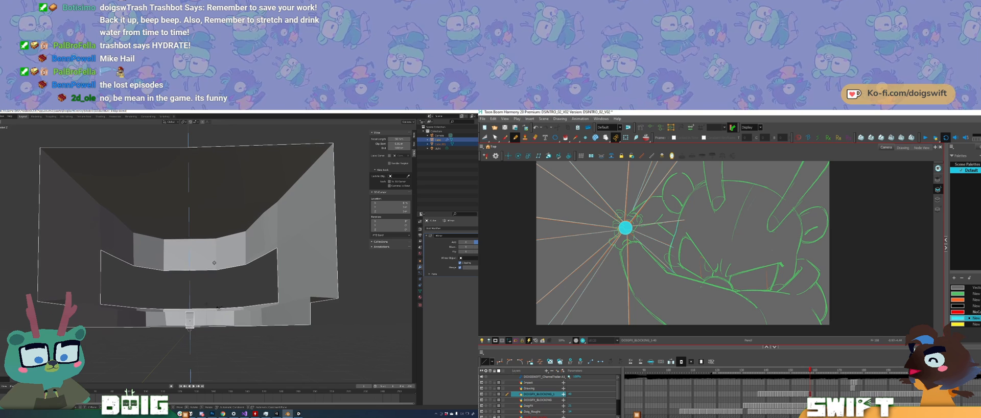
{"action": "left_click", "coordinate": [189, 269]}
{"action": "middle_click_drag", "start_coordinate": [190, 269], "coordinate": [205, 258]}
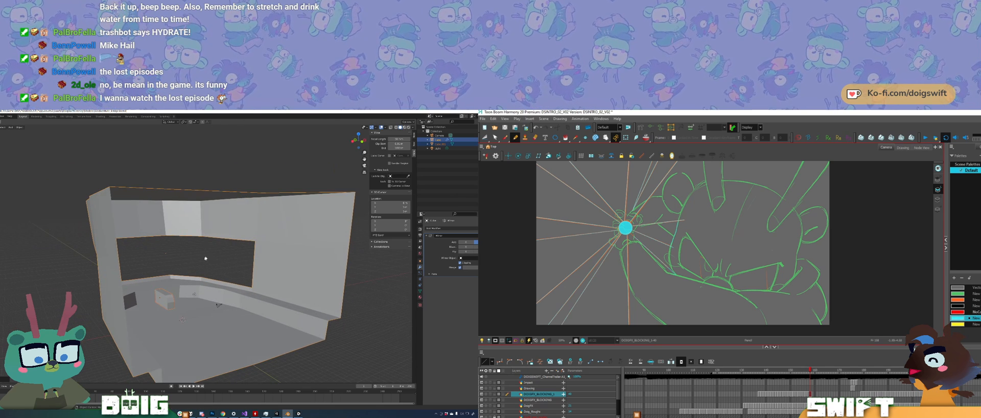
{"action": "middle_click_drag", "start_coordinate": [211, 289], "coordinate": [212, 266]}
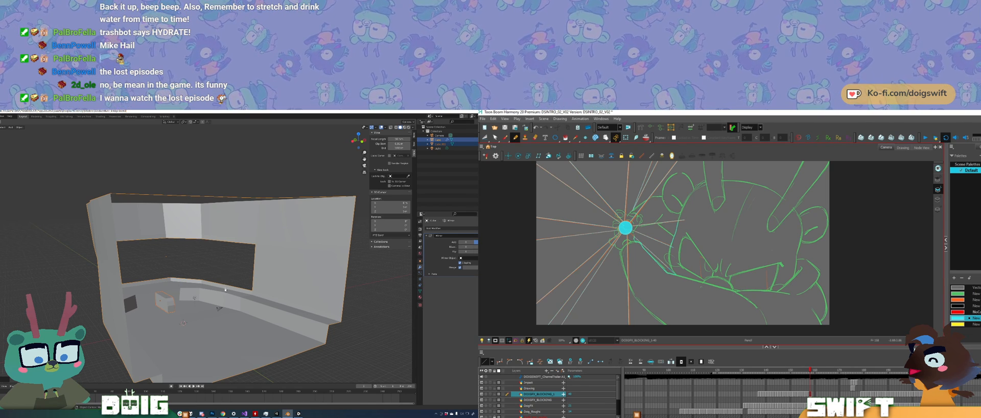
{"action": "middle_click_drag", "start_coordinate": [225, 289], "coordinate": [217, 280]}
Step: Fill the sunburst's ray wedges around the hands with cyan in Harmony
{"action": "key", "text": "alt+i"}
{"action": "left_click", "coordinate": [654, 257]}
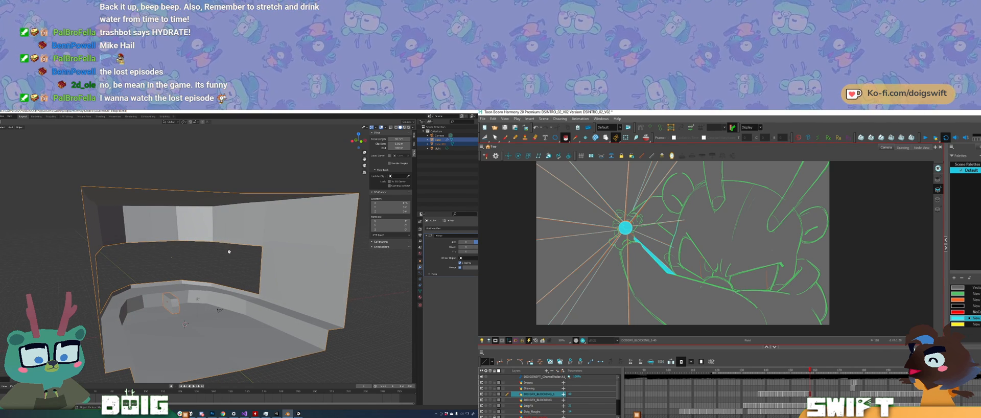
{"action": "left_click", "coordinate": [653, 233]}
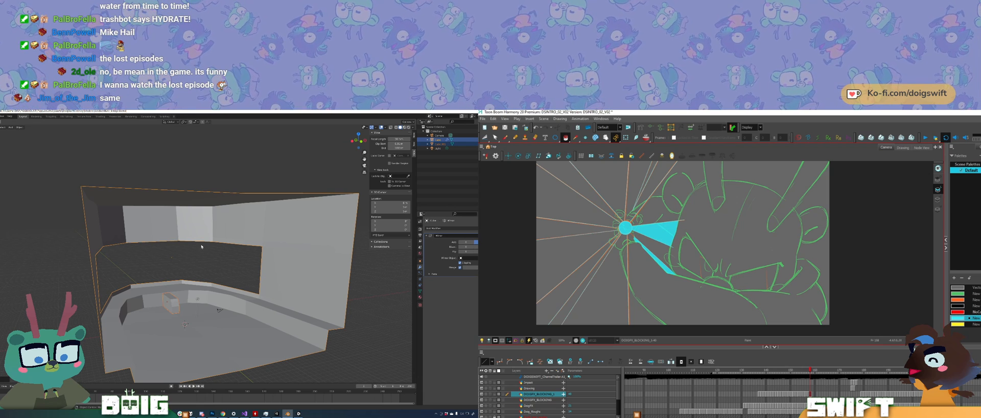
{"action": "left_click", "coordinate": [642, 199]}
{"action": "left_click", "coordinate": [576, 190]}
{"action": "left_click", "coordinate": [566, 229]}
{"action": "middle_click_drag", "start_coordinate": [222, 262], "coordinate": [209, 283]}
{"action": "left_click", "coordinate": [572, 281]}
{"action": "left_click", "coordinate": [606, 296]}
{"action": "middle_click_drag", "start_coordinate": [643, 241], "coordinate": [623, 261]}
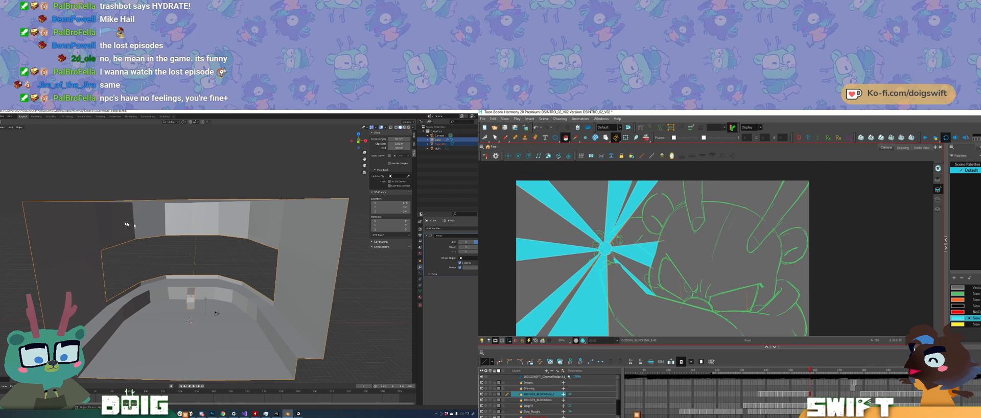
Step: Export the room from Blender as FBX, overwriting the existing bridge file
{"action": "key", "text": "t"}
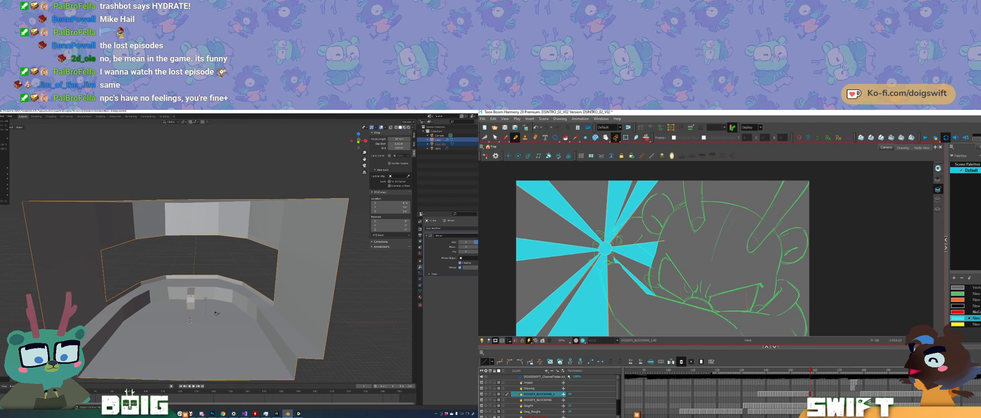
{"action": "middle_click_drag", "start_coordinate": [626, 307], "coordinate": [622, 288]}
{"action": "mouse_move", "coordinate": [5, 179]}
{"action": "left_click", "coordinate": [33, 203]}
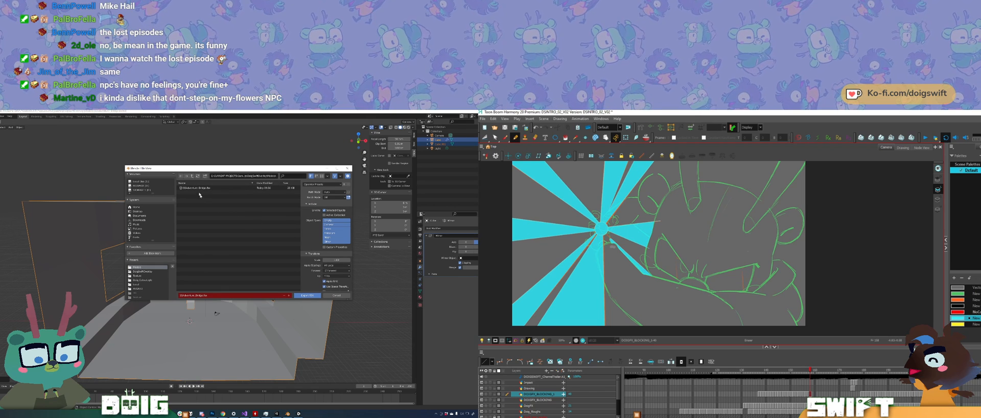
{"action": "left_click", "coordinate": [307, 296]}
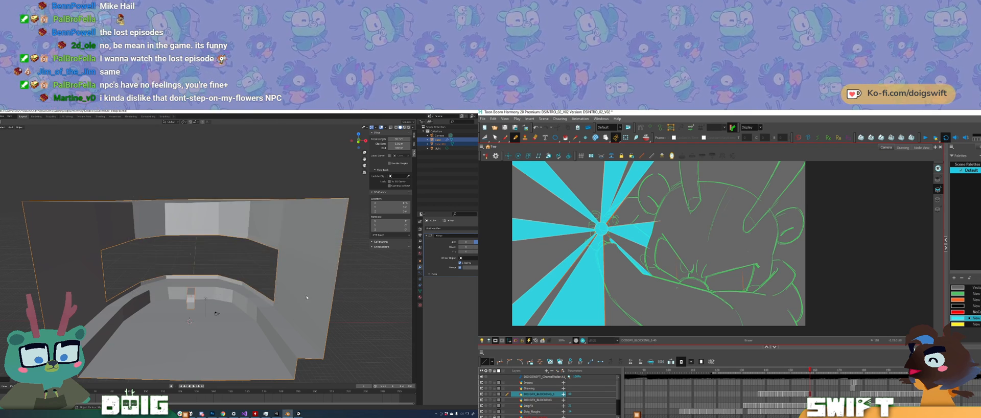
Step: Flip between neighbouring frames in Harmony to compare the filled cyan sunbursts
{"action": "left_click_drag", "start_coordinate": [668, 274], "coordinate": [661, 293]}
{"action": "left_click_drag", "start_coordinate": [644, 263], "coordinate": [641, 269]}
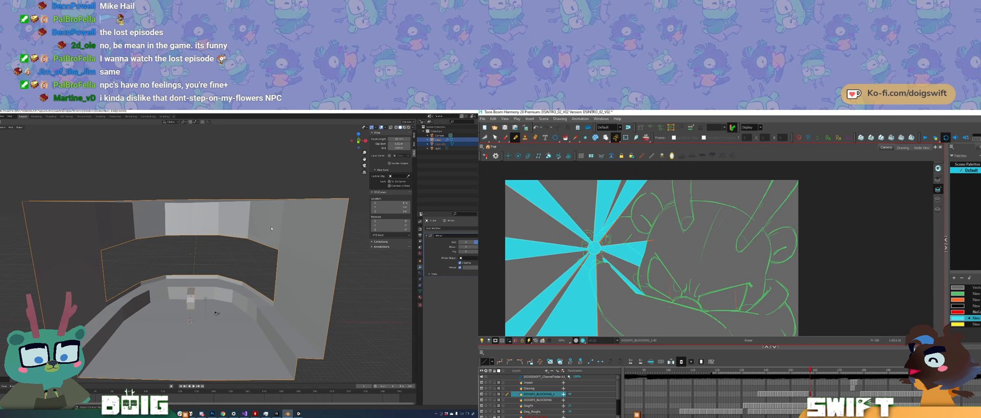
{"action": "left_click_drag", "start_coordinate": [669, 233], "coordinate": [668, 249]}
{"action": "key", "text": "comma"}
{"action": "key", "text": "period"}
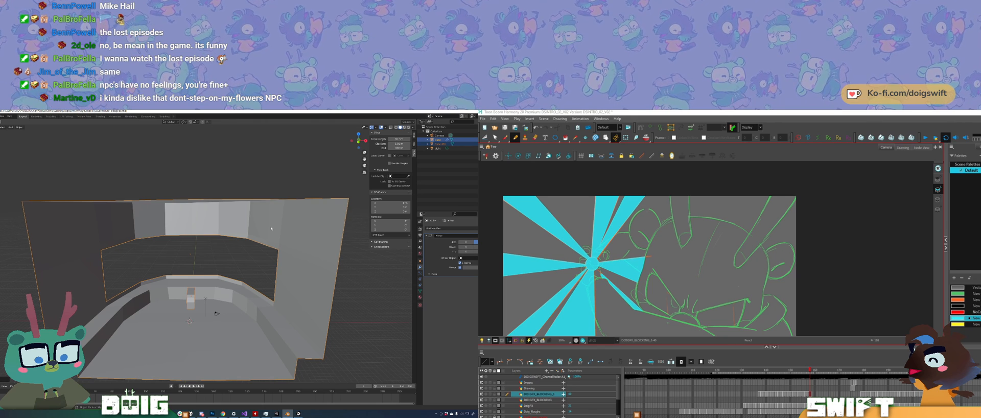
{"action": "key", "text": "comma"}
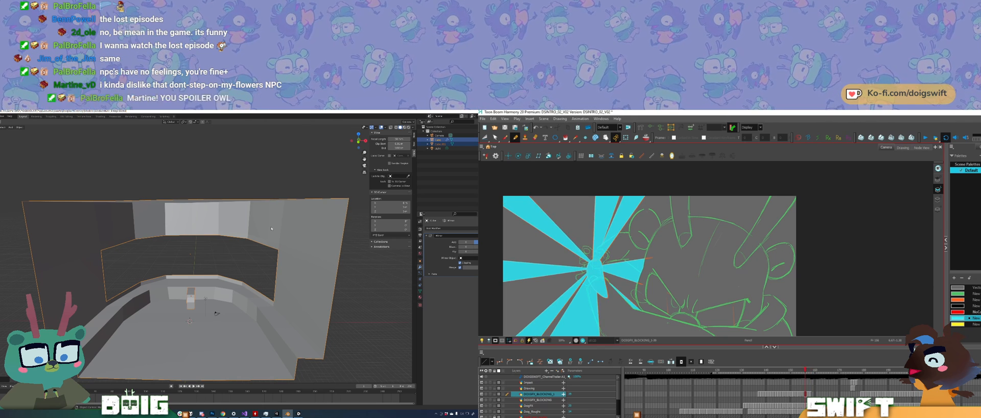
{"action": "key", "text": "period"}
{"action": "middle_click_drag", "start_coordinate": [732, 312], "coordinate": [737, 285]}
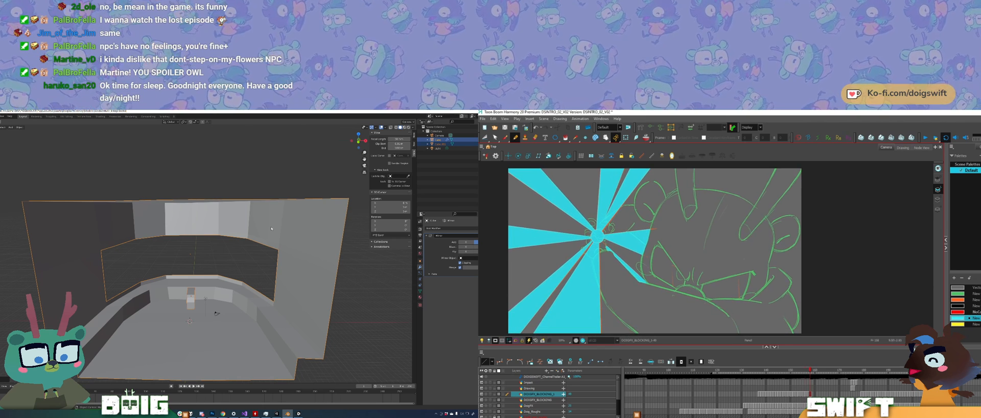
{"action": "key", "text": "f"}
{"action": "key", "text": "g"}
{"action": "key", "text": "f"}
{"action": "key", "text": "g"}
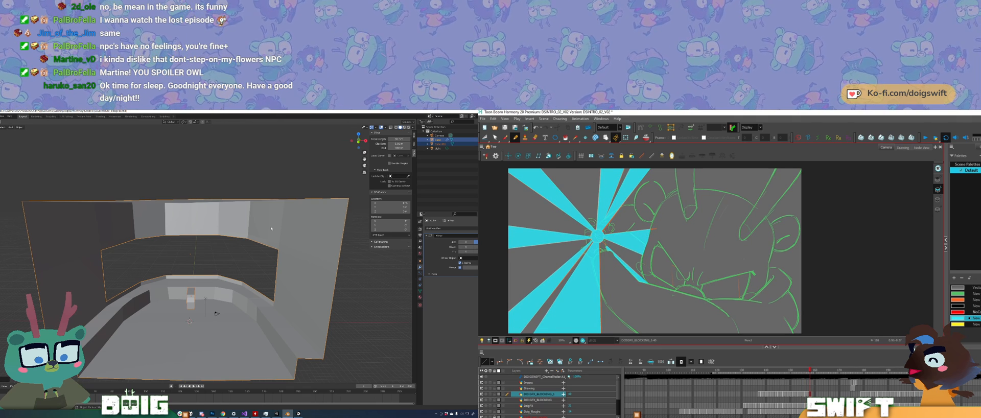
Step: Switch from Blender to Unity and lower the updated bridge model until the room surrounds the characters in the camera view
{"action": "middle_click_drag", "start_coordinate": [193, 281], "coordinate": [195, 280]}
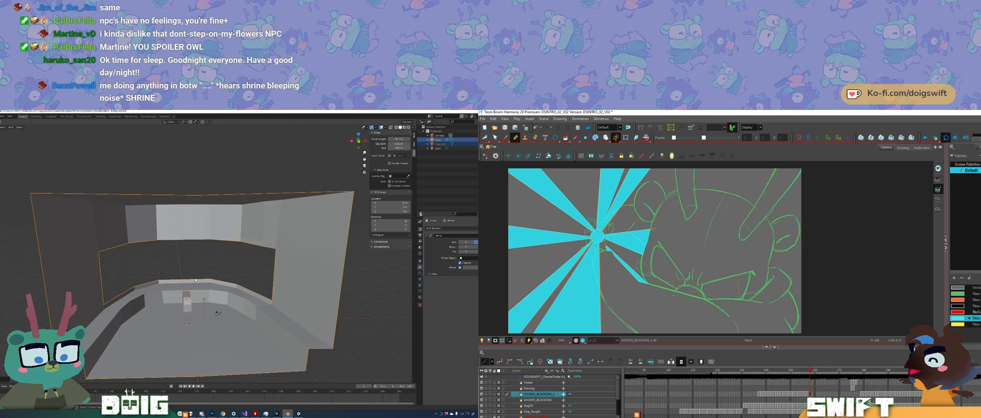
{"action": "middle_click_drag", "start_coordinate": [187, 281], "coordinate": [189, 281]}
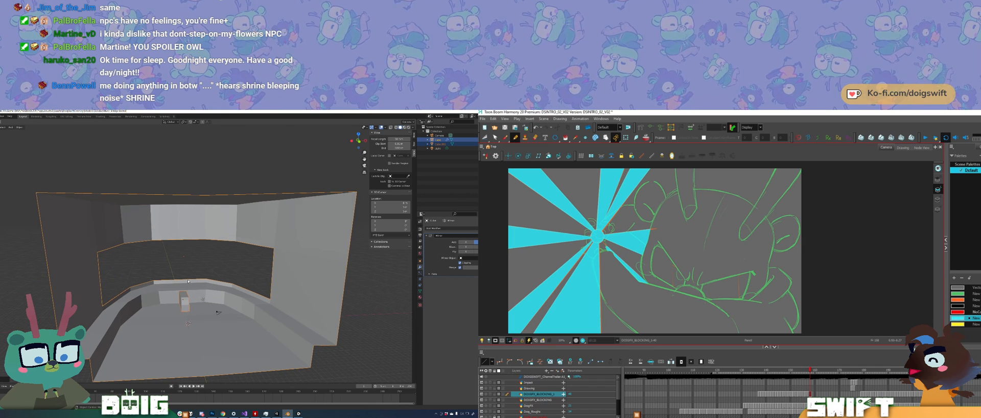
{"action": "mouse_move", "coordinate": [190, 283]}
{"action": "middle_mouse_down"}
{"action": "mouse_move", "coordinate": [231, 299]}
{"action": "mouse_move", "coordinate": [285, 290]}
{"action": "mouse_move", "coordinate": [205, 291]}
{"action": "middle_mouse_up"}
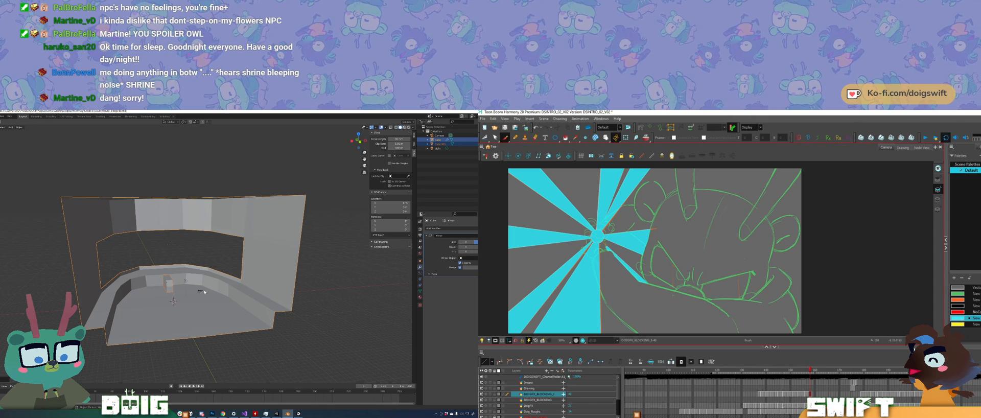
{"action": "mouse_move", "coordinate": [204, 292]}
{"action": "middle_mouse_down"}
{"action": "mouse_move", "coordinate": [191, 289]}
{"action": "mouse_move", "coordinate": [222, 295]}
{"action": "mouse_move", "coordinate": [186, 290]}
{"action": "middle_mouse_up"}
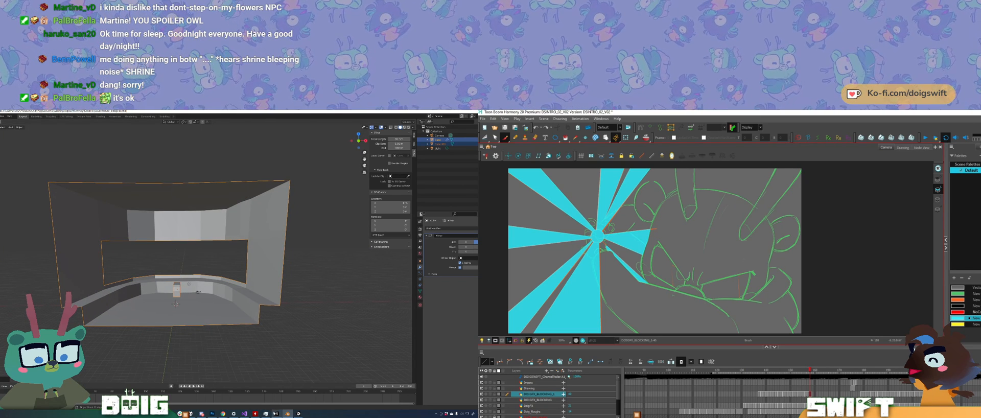
{"action": "left_click", "coordinate": [276, 413]}
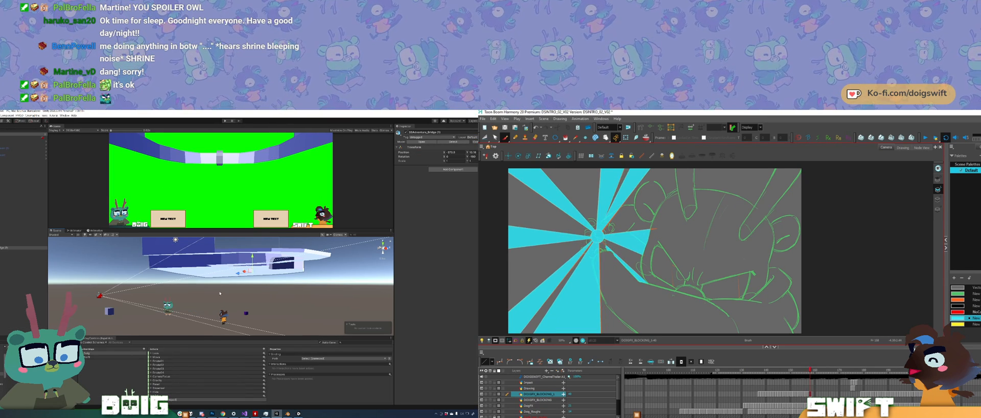
{"action": "middle_click_drag", "start_coordinate": [185, 267], "coordinate": [200, 271]}
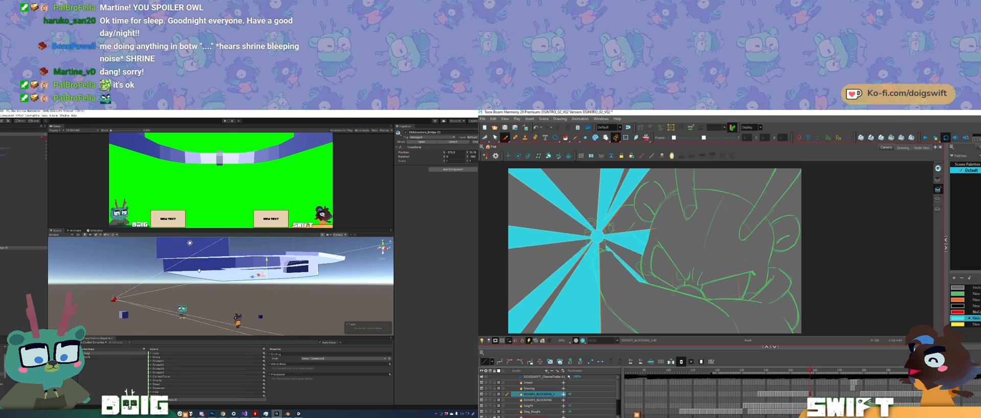
{"action": "left_click_drag", "start_coordinate": [267, 261], "coordinate": [263, 309]}
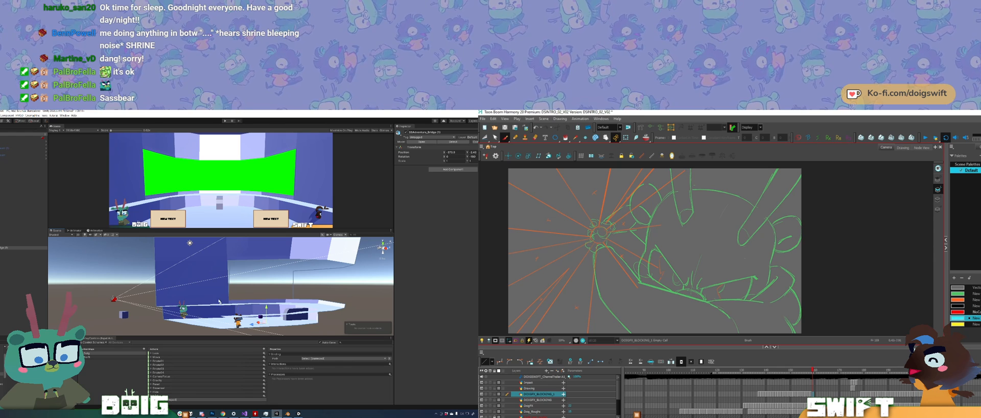
Step: Fine-tune the bridge model's position against the characters and camera in the Unity scene
{"action": "middle_click_drag", "start_coordinate": [219, 295], "coordinate": [240, 286]}
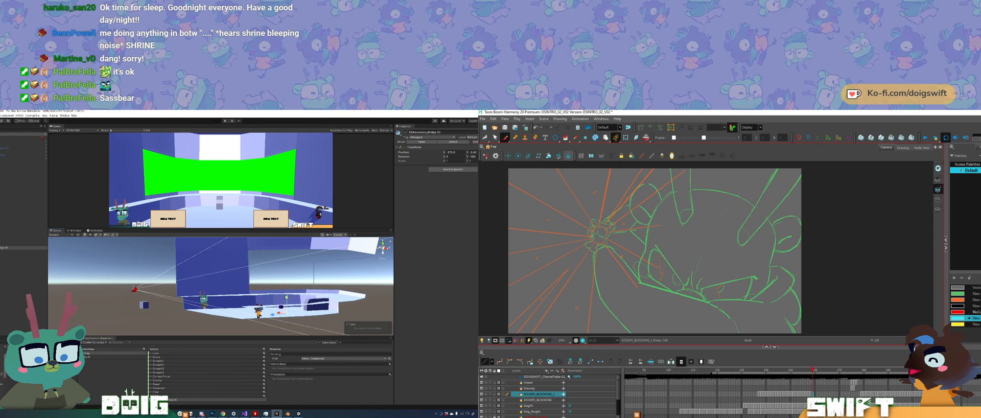
{"action": "left_click_drag", "start_coordinate": [286, 297], "coordinate": [286, 302]}
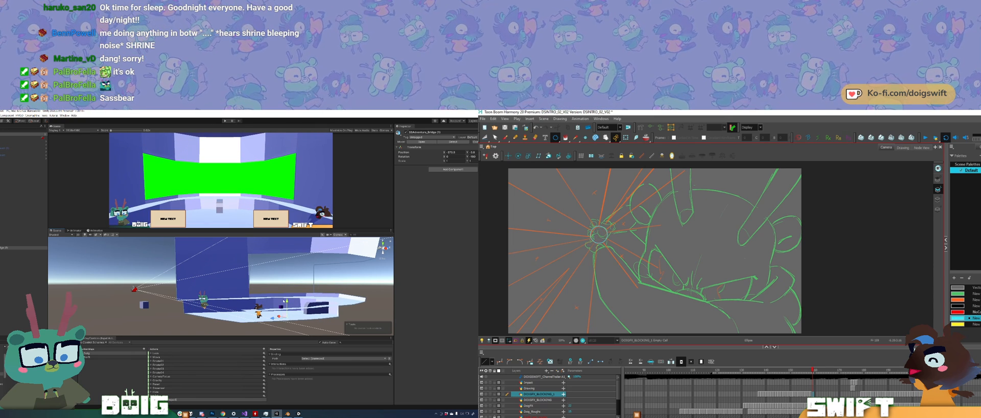
{"action": "middle_click_drag", "start_coordinate": [275, 298], "coordinate": [270, 299]}
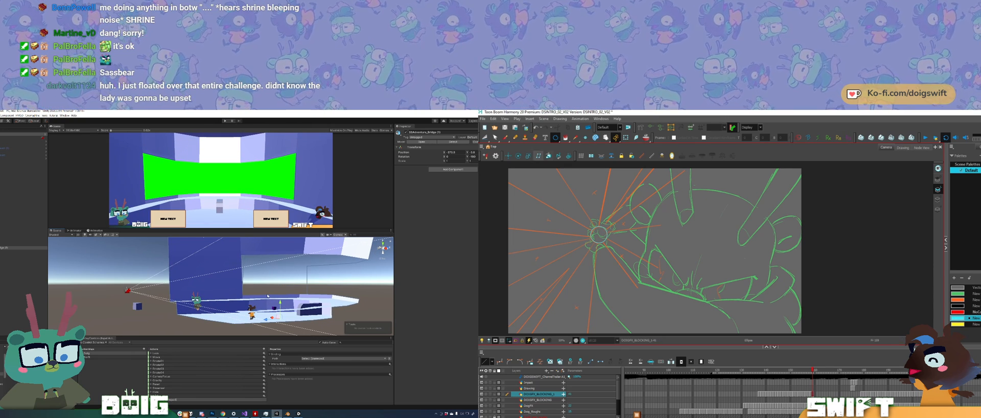
{"action": "mouse_move", "coordinate": [281, 298]}
{"action": "left_mouse_down", "text": "alt"}
{"action": "mouse_move", "coordinate": [255, 317]}
{"action": "mouse_move", "coordinate": [329, 319]}
{"action": "mouse_move", "coordinate": [284, 320]}
{"action": "left_mouse_up", "text": "alt"}
Step: Fill the circle between the hands with cyan on the next sunburst frame in Harmony and select it
{"action": "left_click", "coordinate": [598, 234]}
{"action": "key", "text": "comma"}
{"action": "key", "text": "period"}
{"action": "key", "text": "alt+s"}
{"action": "left_click", "coordinate": [598, 235]}
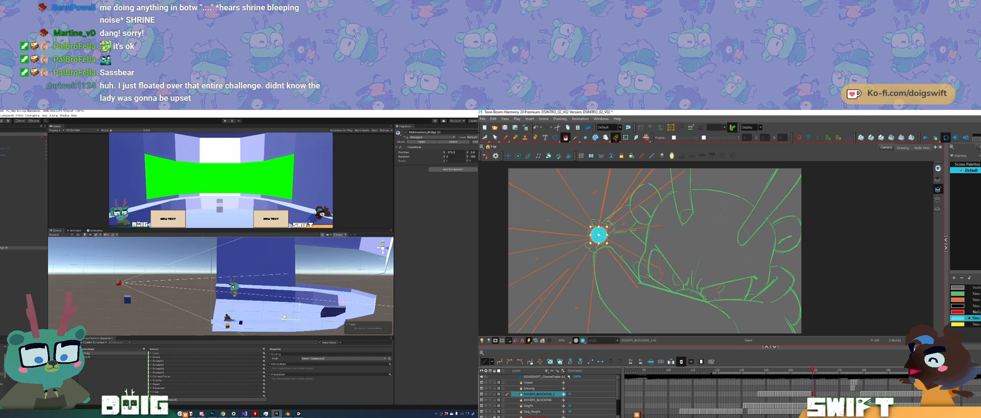
Step: Check the bridge from the front in the Unity scene, switch to Blender and save the room file
{"action": "key", "text": "alt+i"}
{"action": "left_click_drag", "start_coordinate": [236, 296], "coordinate": [274, 300], "text": "alt"}
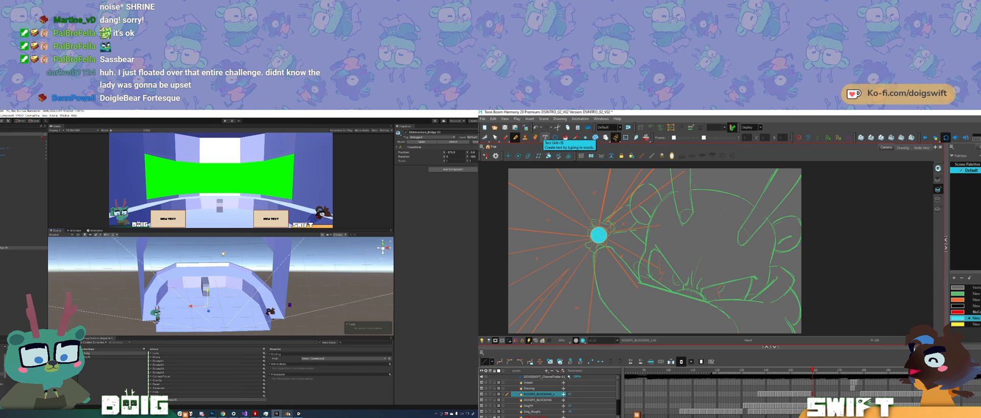
{"action": "left_click", "coordinate": [288, 411]}
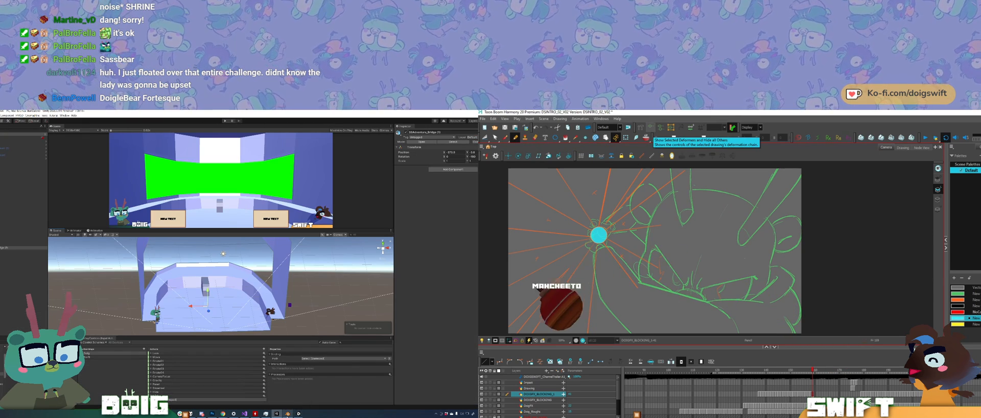
{"action": "left_click", "coordinate": [287, 415]}
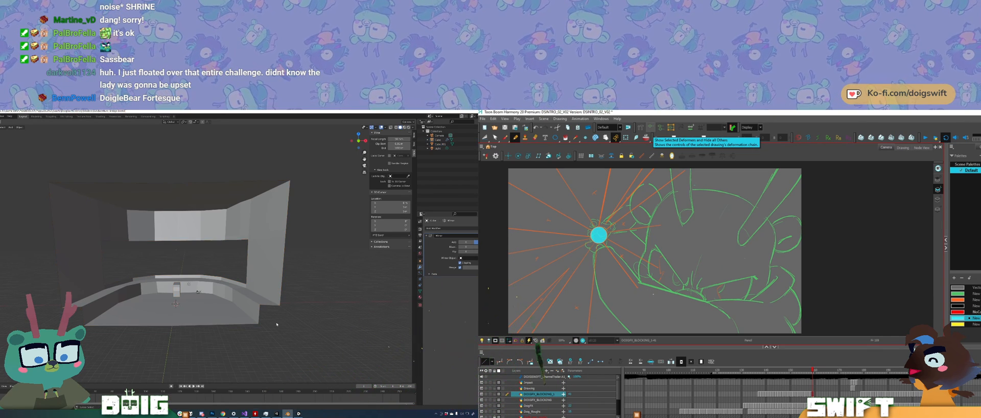
{"action": "key", "text": "ctrl+s"}
Step: Select the room's outer shell and scale it wider along the X axis
{"action": "left_click", "coordinate": [245, 299]}
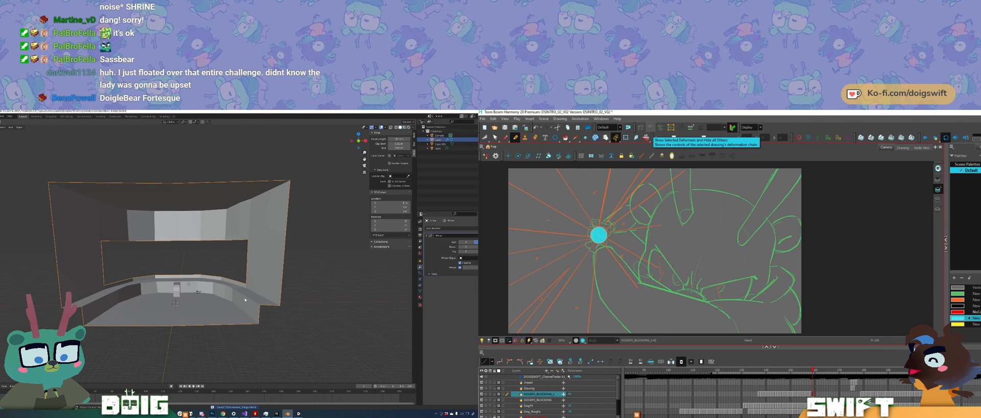
{"action": "key", "text": "s"}
{"action": "key", "text": "x"}
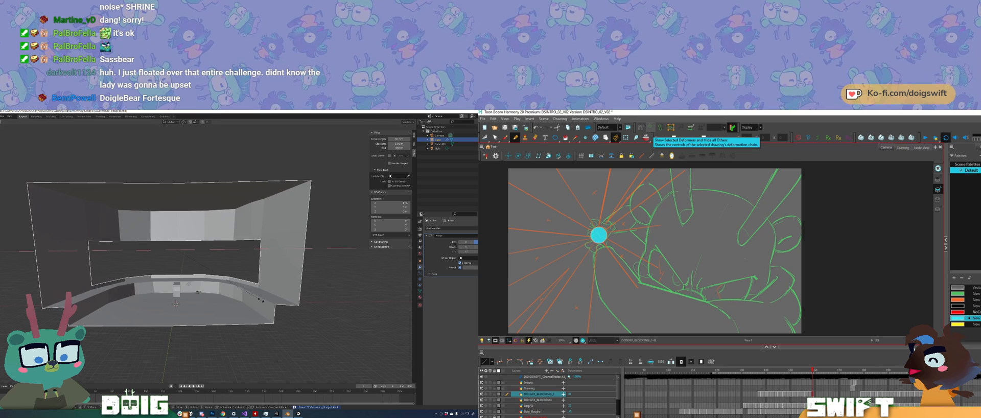
{"action": "left_click", "coordinate": [263, 300]}
Step: Select the edge strip above the room's window opening and raise it along the Z axis to make the opening taller
{"action": "middle_click_drag", "start_coordinate": [197, 273], "coordinate": [156, 245]}
{"action": "key", "text": "Tab"}
{"action": "key", "text": "s"}
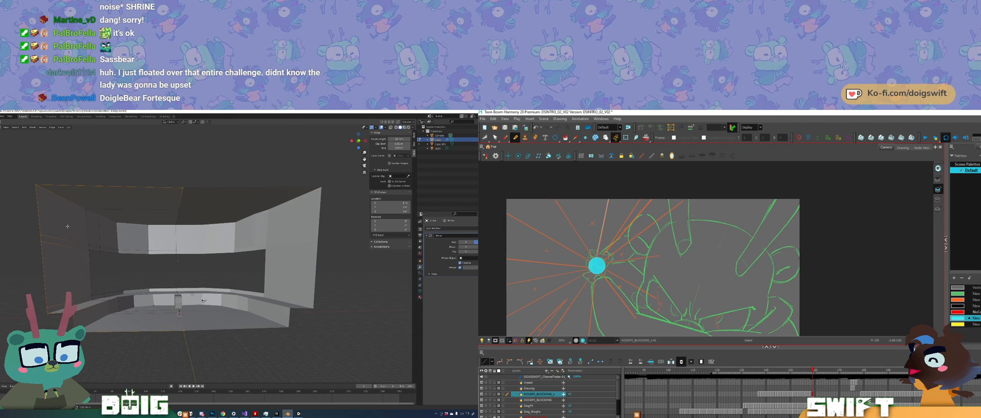
{"action": "mouse_move", "coordinate": [68, 227]}
{"action": "right_mouse_down", "text": "ctrl"}
{"action": "mouse_move", "coordinate": [35, 222]}
{"action": "mouse_move", "coordinate": [140, 256]}
{"action": "mouse_move", "coordinate": [177, 240]}
{"action": "mouse_move", "coordinate": [111, 257]}
{"action": "mouse_move", "coordinate": [188, 240]}
{"action": "right_mouse_up", "text": "ctrl"}
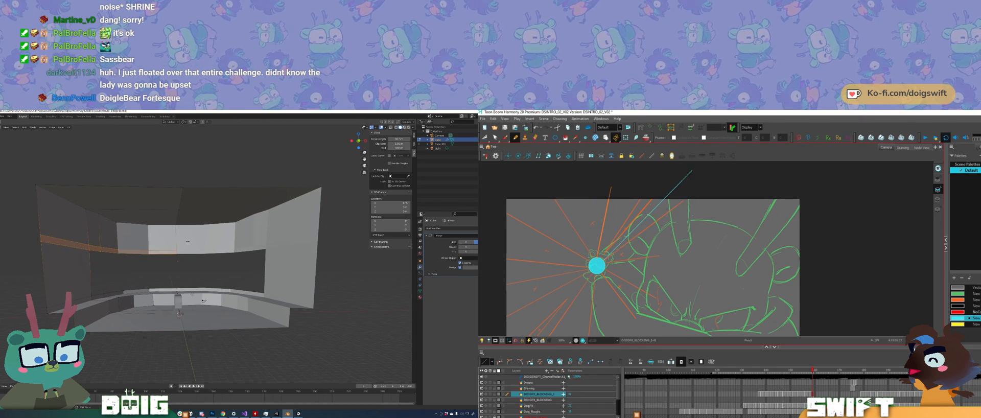
{"action": "key", "text": "g"}
{"action": "key", "text": "g"}
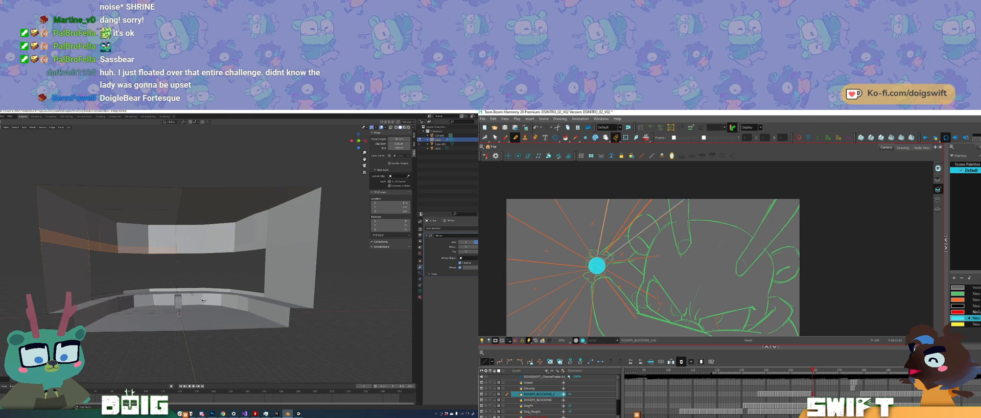
{"action": "key", "text": "ctrl+z"}
{"action": "key", "text": "g"}
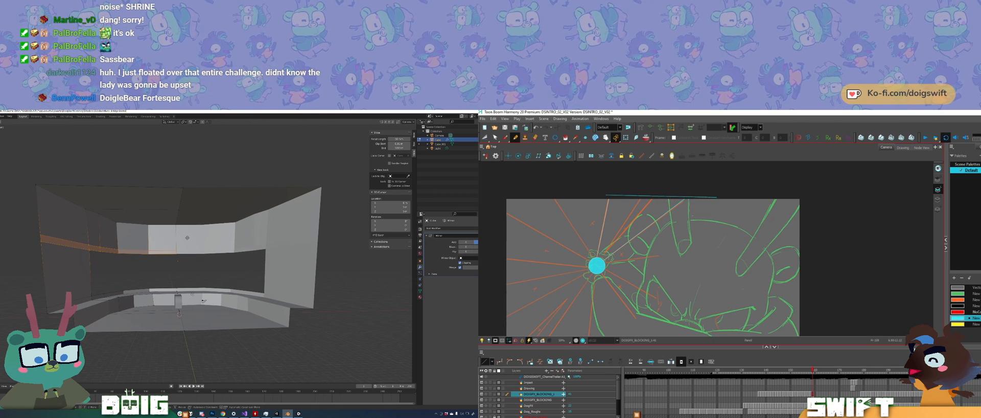
{"action": "key", "text": "z"}
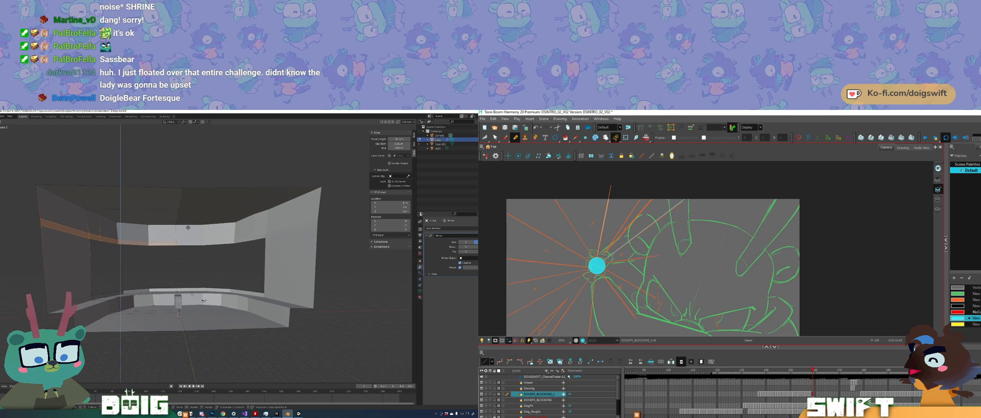
{"action": "left_click", "coordinate": [189, 218]}
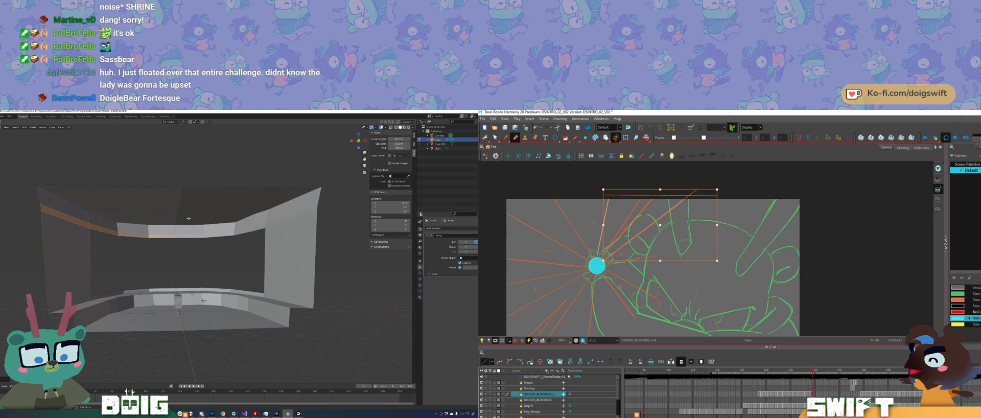
Step: Move the vertical edge loop beside the window opening outward to widen the opening in the mirrored room shell
{"action": "key", "text": "Tab"}
{"action": "middle_click_drag", "start_coordinate": [189, 242], "coordinate": [179, 326]}
{"action": "key", "text": "Tab"}
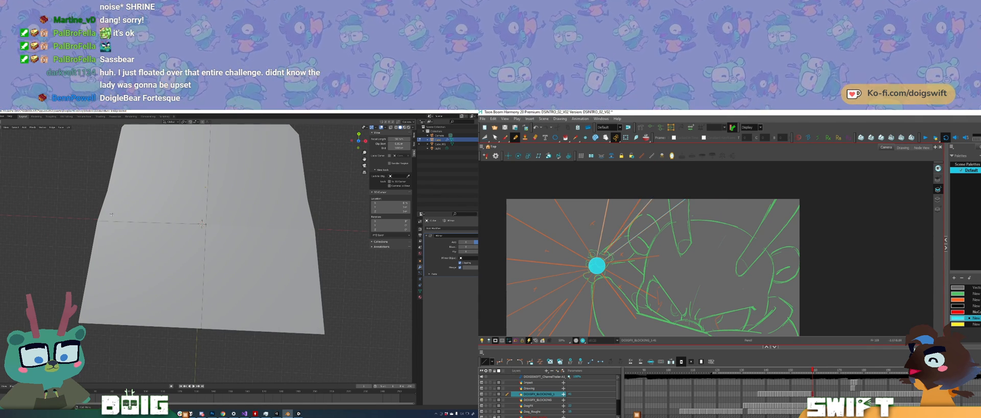
{"action": "middle_click_drag", "start_coordinate": [148, 225], "coordinate": [212, 206]}
{"action": "middle_click_drag", "start_coordinate": [194, 265], "coordinate": [186, 274]}
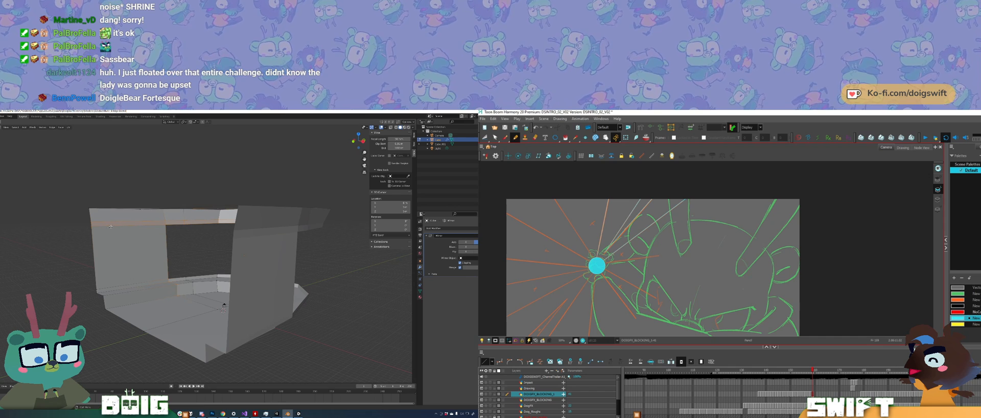
{"action": "left_click_drag", "start_coordinate": [86, 250], "coordinate": [105, 203], "text": "ctrl"}
{"action": "middle_click_drag", "start_coordinate": [205, 304], "coordinate": [180, 263]}
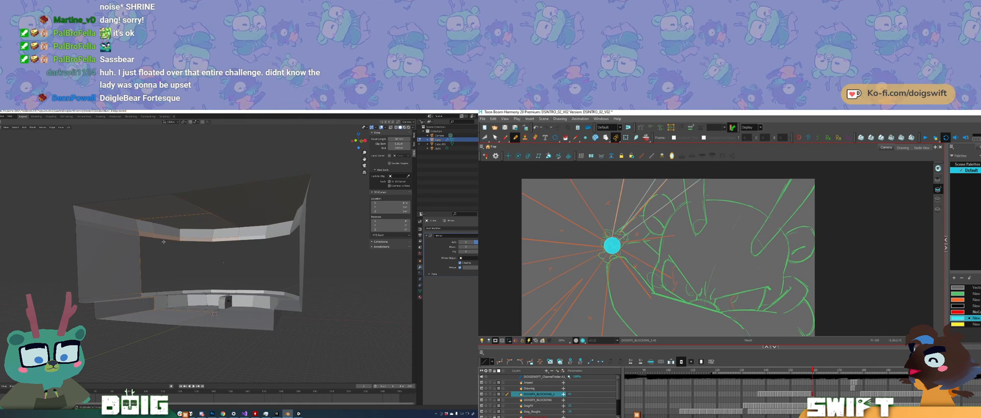
{"action": "mouse_move", "coordinate": [162, 231]}
{"action": "left_mouse_down", "text": "ctrl"}
{"action": "mouse_move", "coordinate": [151, 244]}
{"action": "mouse_move", "coordinate": [233, 250]}
{"action": "mouse_move", "coordinate": [215, 227]}
{"action": "left_mouse_up", "text": "ctrl"}
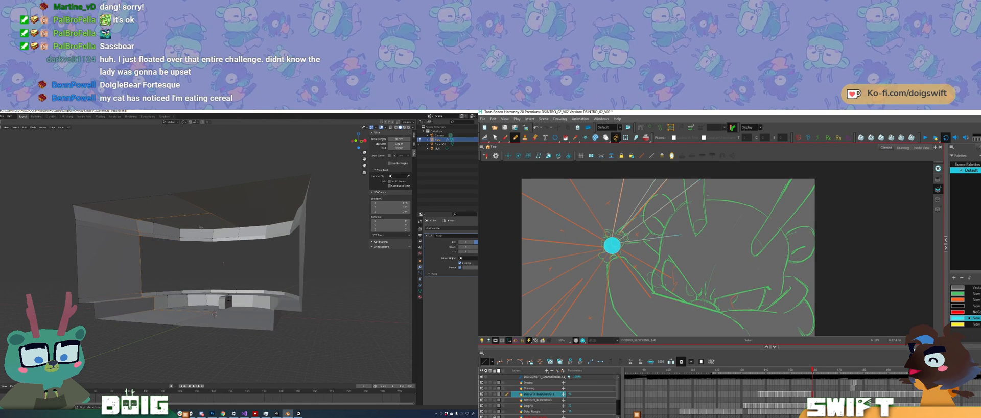
{"action": "key", "text": "g"}
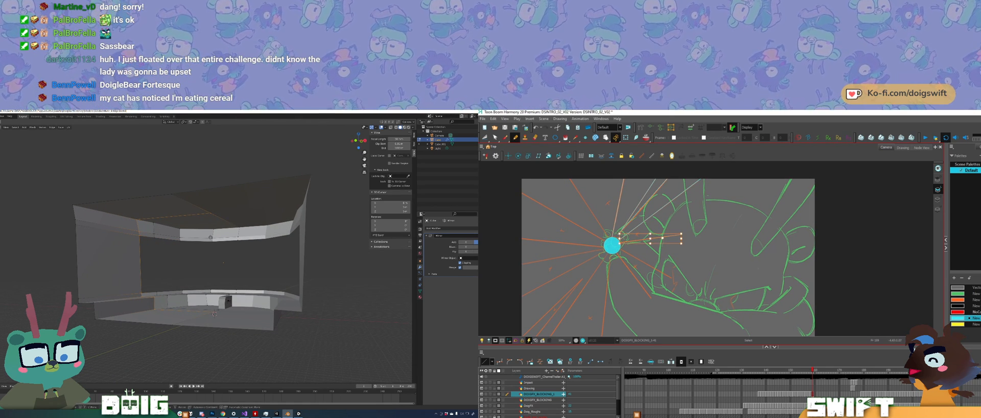
{"action": "left_click", "coordinate": [184, 239]}
{"action": "middle_click_drag", "start_coordinate": [160, 280], "coordinate": [184, 280]}
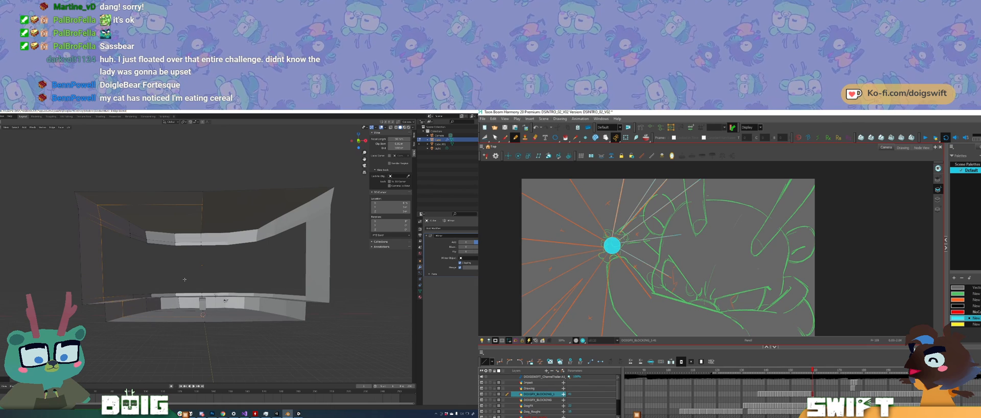
{"action": "scroll", "coordinate": [191, 294], "scroll_direction": "up", "scroll_amount": 4}
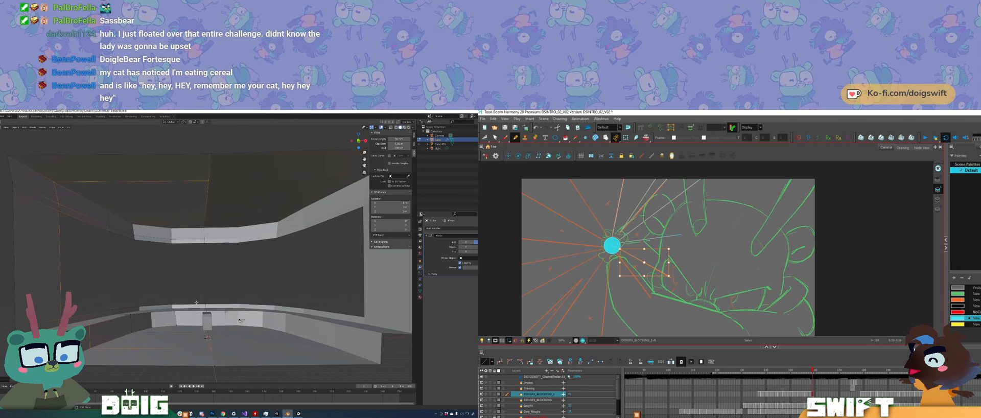
{"action": "key", "text": "Tab"}
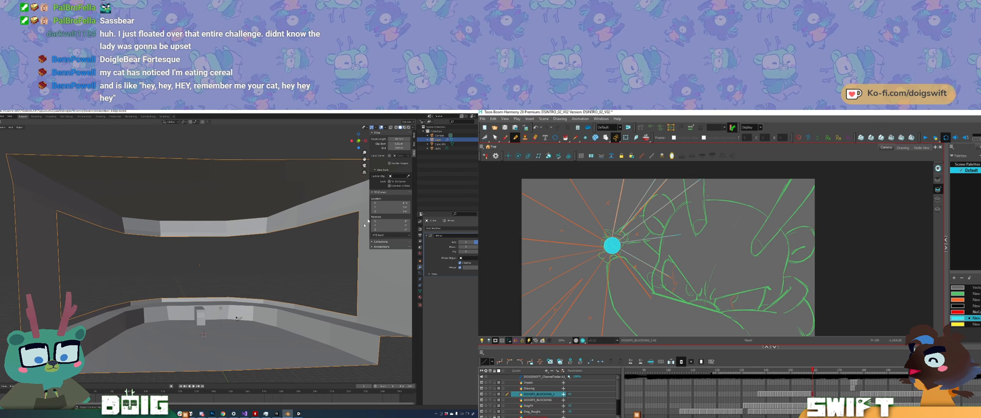
Step: Display the room shell's transform values, try applying its location, rotation and scale, and undo the attempt
{"action": "left_click", "coordinate": [413, 134]}
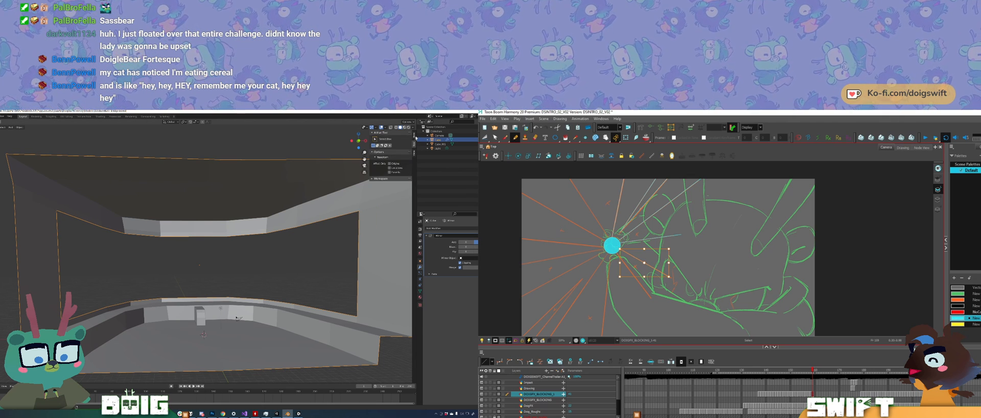
{"action": "left_click", "coordinate": [414, 135]}
{"action": "key", "text": "ctrl+a"}
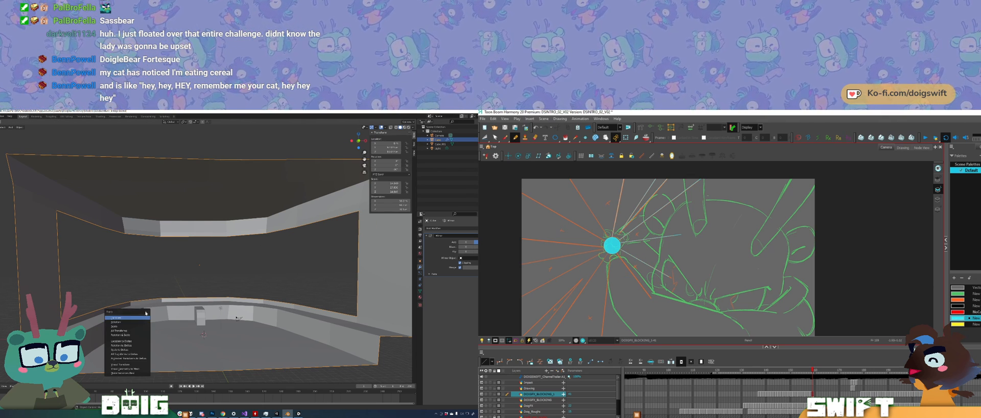
{"action": "left_click", "coordinate": [136, 320]}
{"action": "key", "text": "ctrl+a"}
{"action": "left_click", "coordinate": [122, 325]}
{"action": "key", "text": "ctrl+a"}
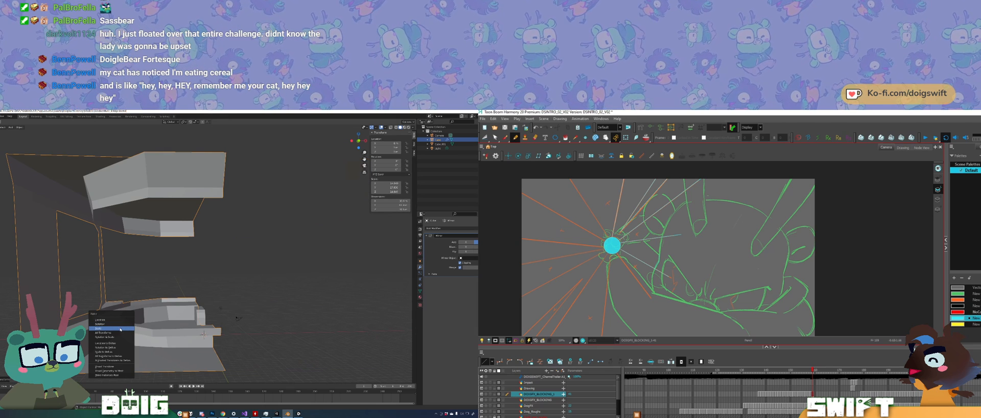
{"action": "left_click", "coordinate": [118, 328]}
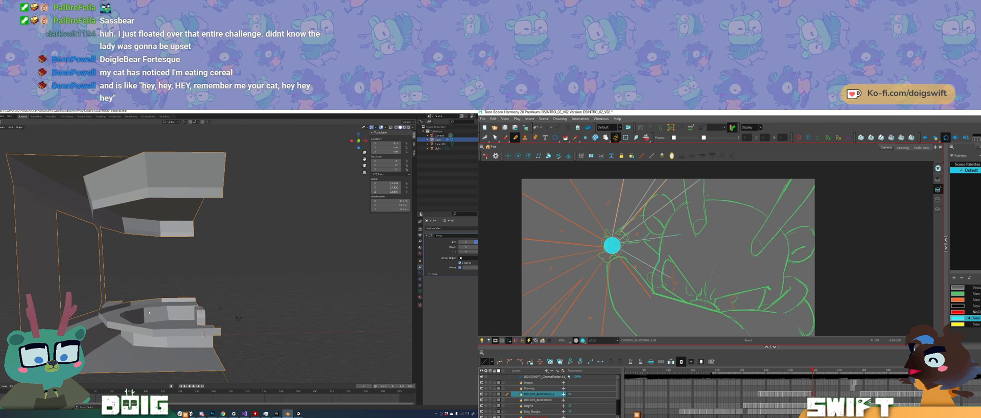
{"action": "key", "text": "ctrl+z"}
{"action": "middle_click_drag", "start_coordinate": [202, 286], "coordinate": [215, 278]}
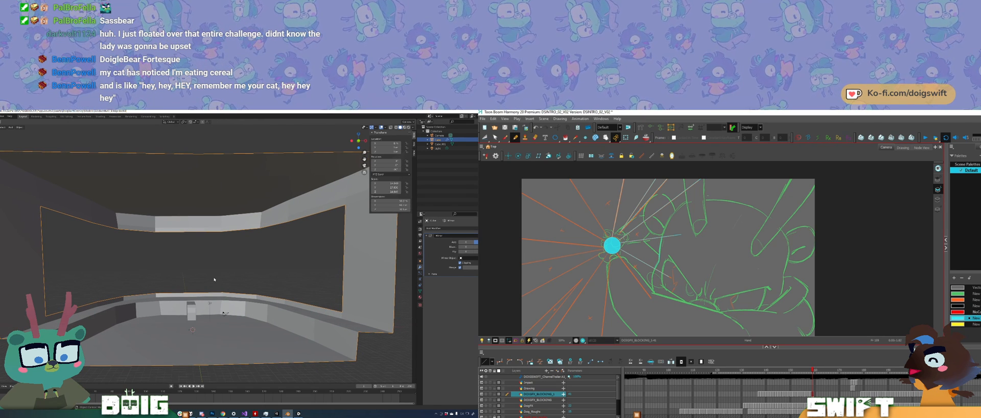
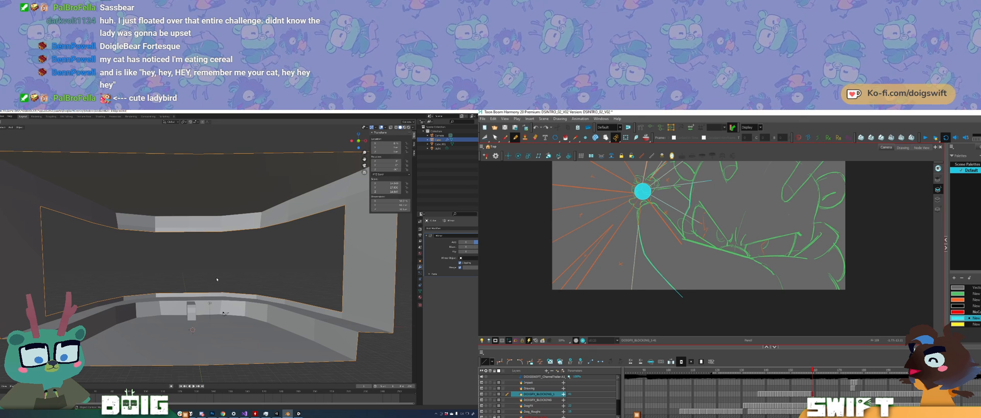
Step: Set the room shell's Mirror modifier to mirror across X instead of Y
{"action": "left_click_drag", "start_coordinate": [663, 301], "coordinate": [627, 298]}
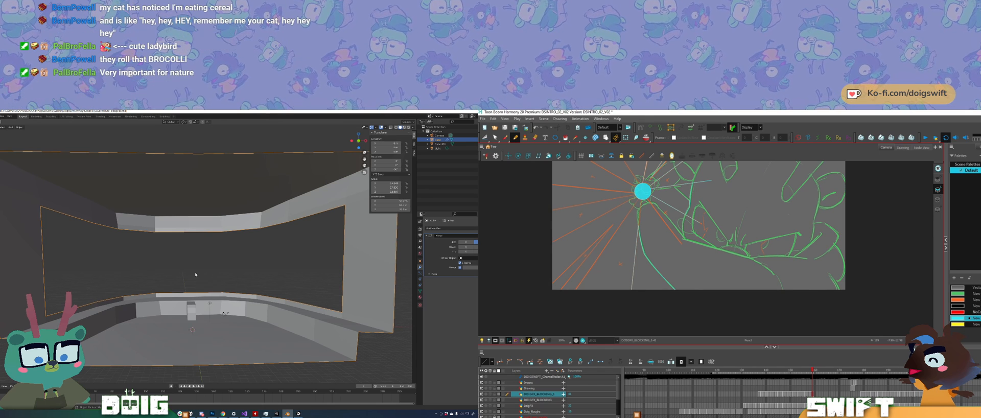
{"action": "middle_click_drag", "start_coordinate": [195, 275], "coordinate": [165, 281]}
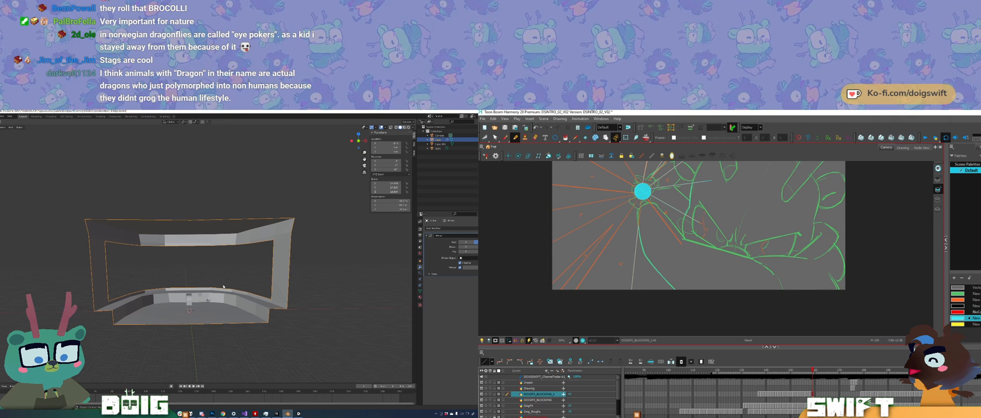
{"action": "middle_click_drag", "start_coordinate": [223, 286], "coordinate": [220, 294]}
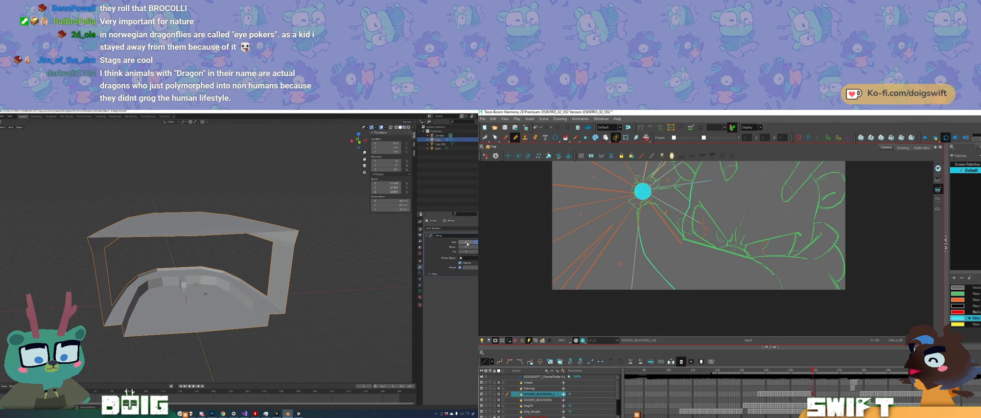
{"action": "left_click", "coordinate": [475, 242]}
{"action": "left_click", "coordinate": [476, 242]}
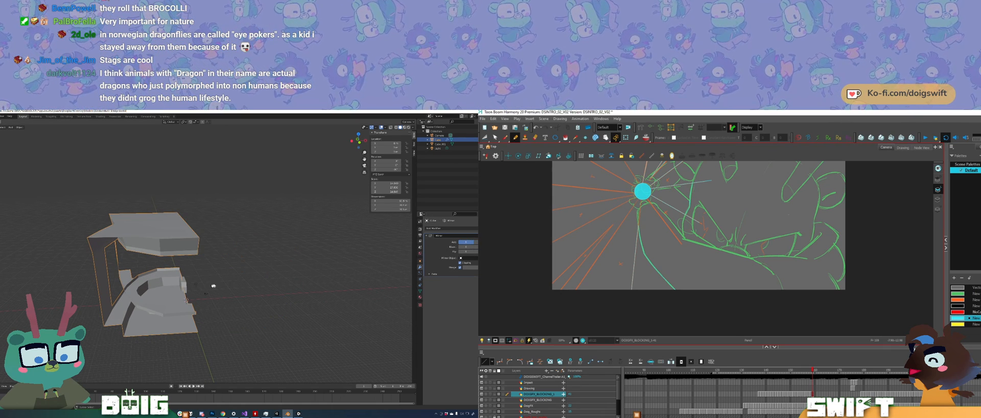
Step: Apply the mirrored room shell's rotation and then its scale
{"action": "key", "text": "ctrl+a"}
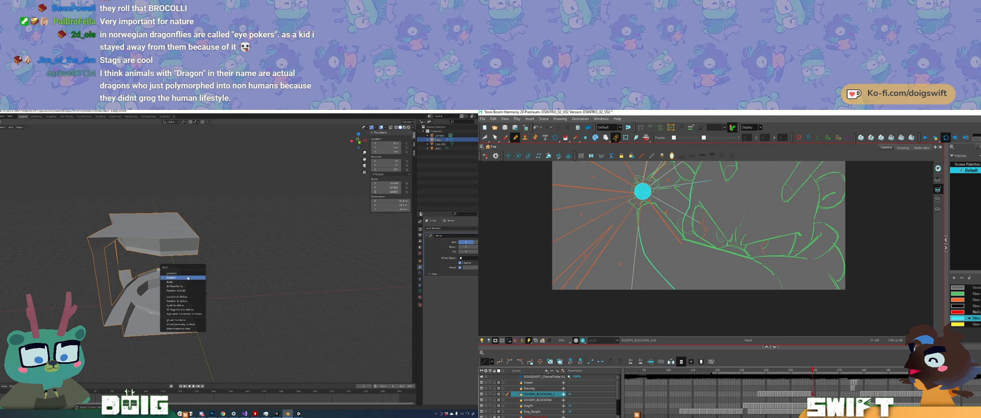
{"action": "left_click", "coordinate": [189, 281]}
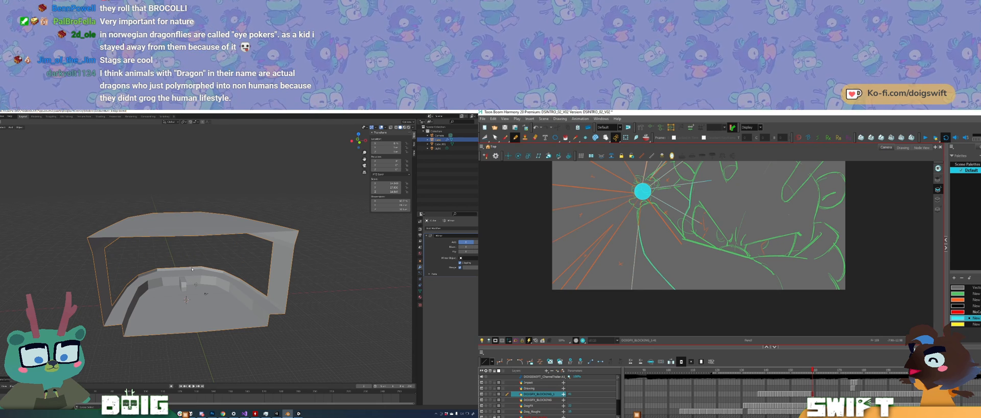
{"action": "key", "text": "ctrl+a"}
{"action": "left_click", "coordinate": [178, 284]}
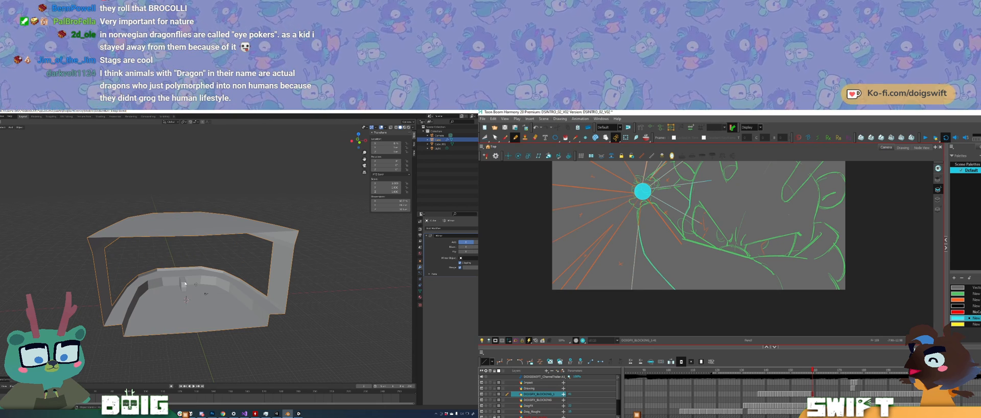
{"action": "mouse_move", "coordinate": [185, 285]}
{"action": "middle_mouse_down"}
{"action": "mouse_move", "coordinate": [223, 273]}
{"action": "mouse_move", "coordinate": [189, 281]}
{"action": "middle_mouse_up"}
{"action": "scroll", "coordinate": [189, 281], "scroll_direction": "up", "scroll_amount": 4}
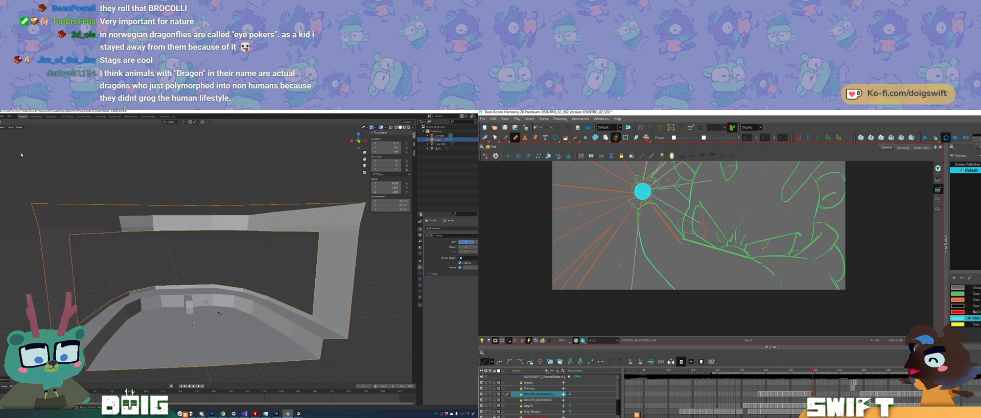
Step: Export the room as FBX, overwriting the existing FBX file in the project folder
{"action": "left_click", "coordinate": [2, 116]}
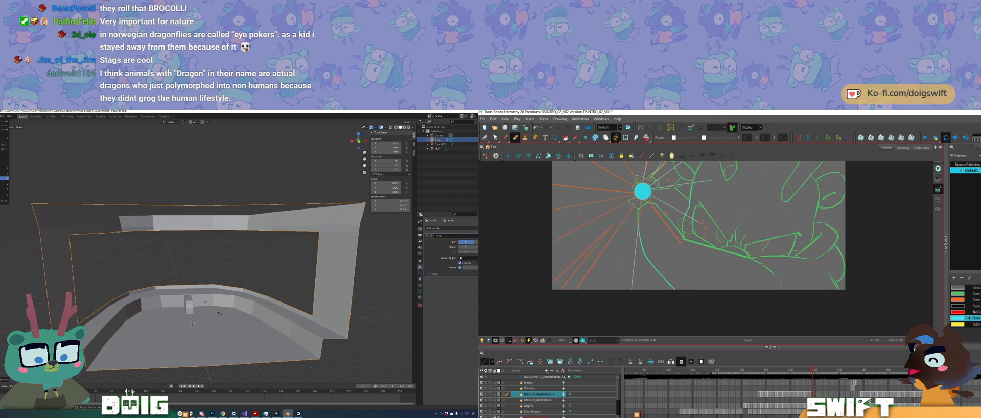
{"action": "mouse_move", "coordinate": [2, 179]}
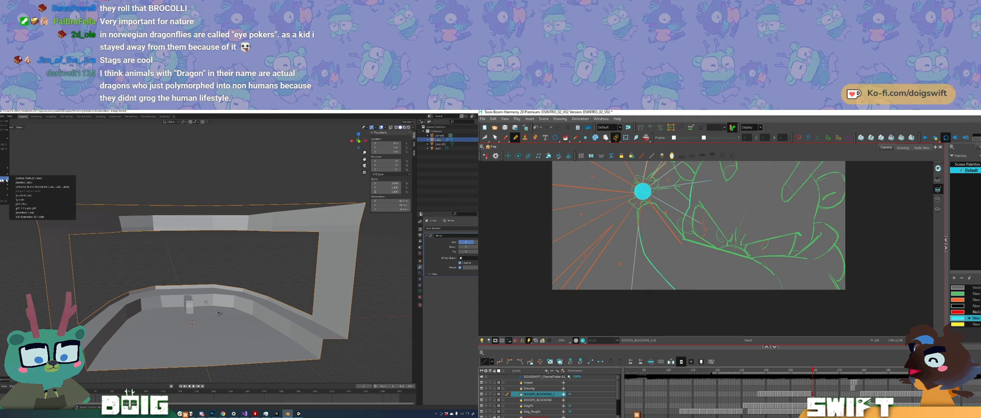
{"action": "left_click", "coordinate": [32, 204]}
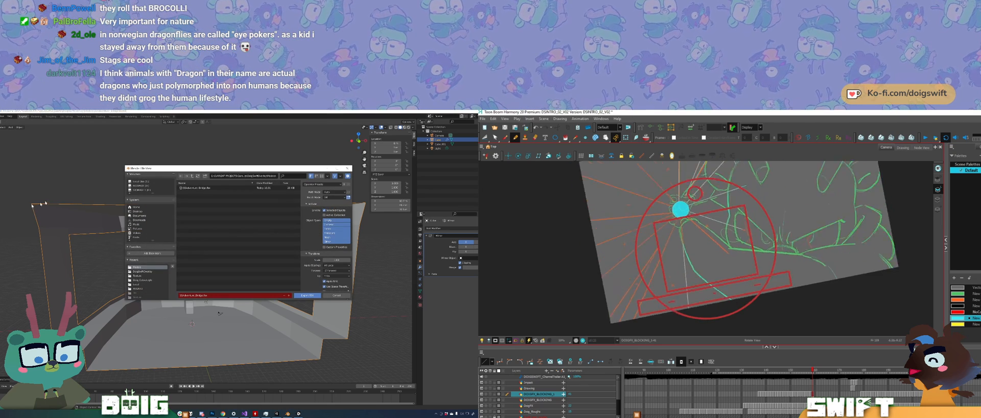
{"action": "left_click", "coordinate": [198, 188]}
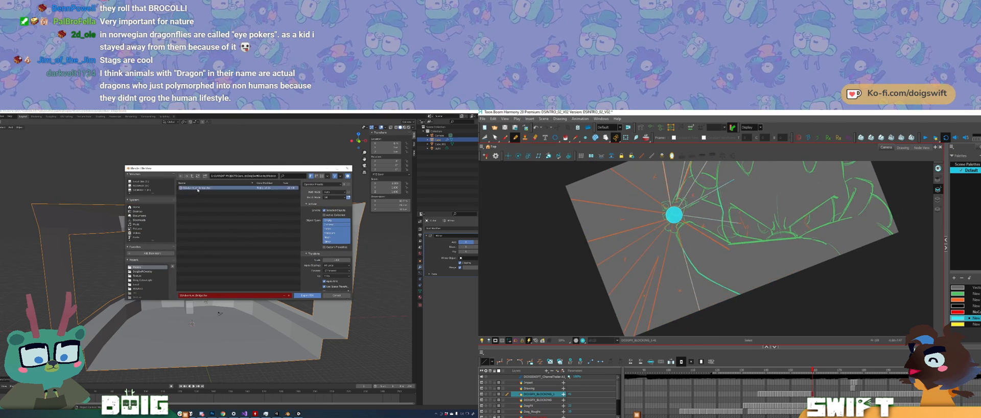
{"action": "left_click", "coordinate": [307, 295]}
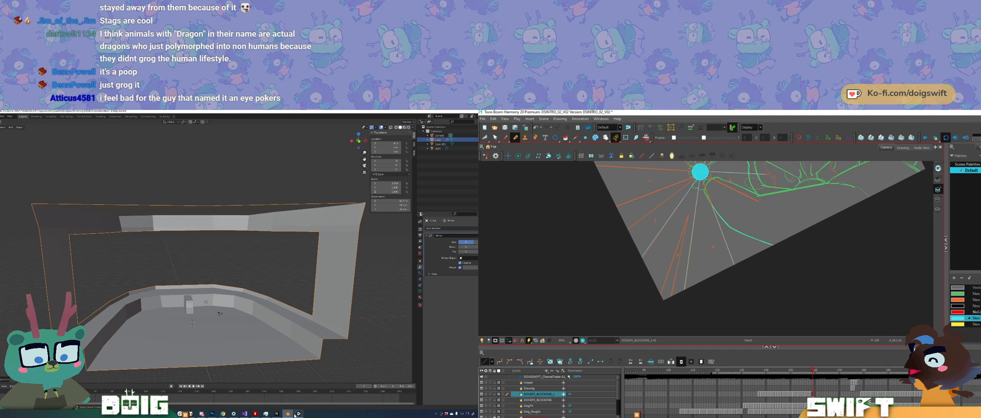
Step: Switch to Unity and rotate the updated bridge model so its window opening faces the overlay camera
{"action": "left_click", "coordinate": [276, 414]}
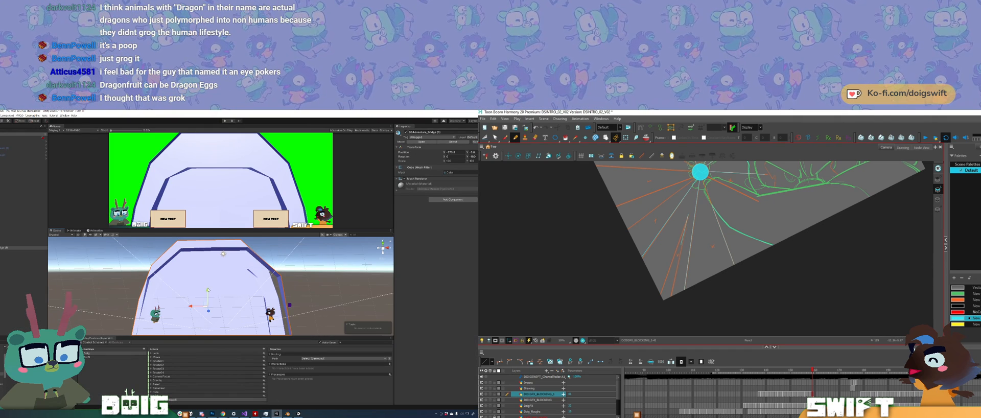
{"action": "left_click_drag", "start_coordinate": [669, 301], "coordinate": [667, 321]}
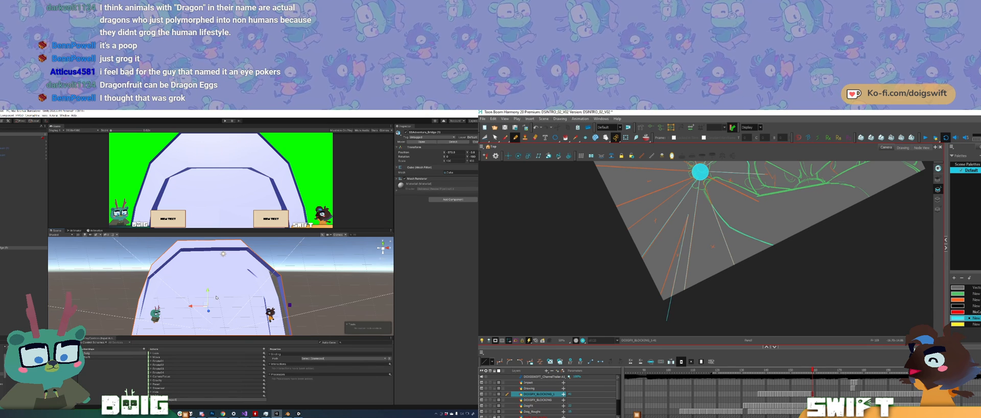
{"action": "middle_click_drag", "start_coordinate": [217, 297], "coordinate": [229, 287]}
{"action": "mouse_move", "coordinate": [206, 299]}
{"action": "left_mouse_down", "text": "alt"}
{"action": "mouse_move", "coordinate": [237, 297]}
{"action": "mouse_move", "coordinate": [217, 297]}
{"action": "left_mouse_up", "text": "alt"}
{"action": "key", "text": "e"}
{"action": "left_click_drag", "start_coordinate": [687, 215], "coordinate": [650, 322]}
{"action": "left_click_drag", "start_coordinate": [184, 295], "coordinate": [113, 280]}
{"action": "left_click_drag", "start_coordinate": [258, 271], "coordinate": [164, 279], "text": "alt"}
Step: Delete the selected ray line from the sunburst drawing in Harmony
{"action": "key", "text": "w"}
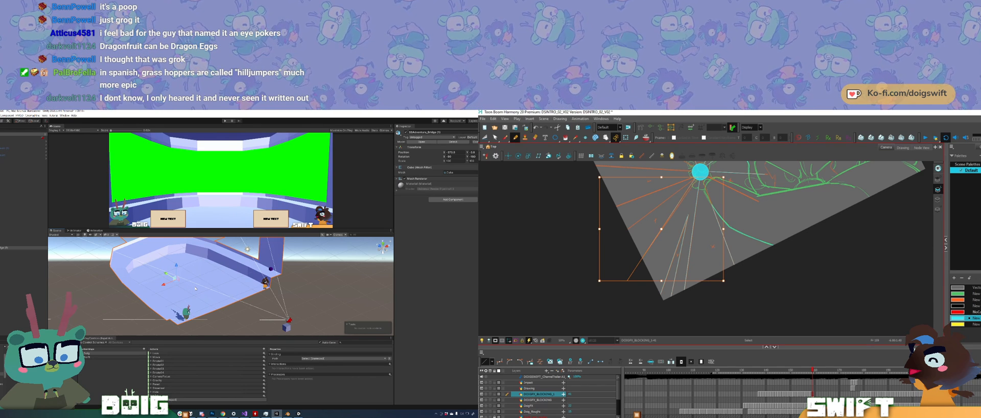
{"action": "key", "text": "Escape"}
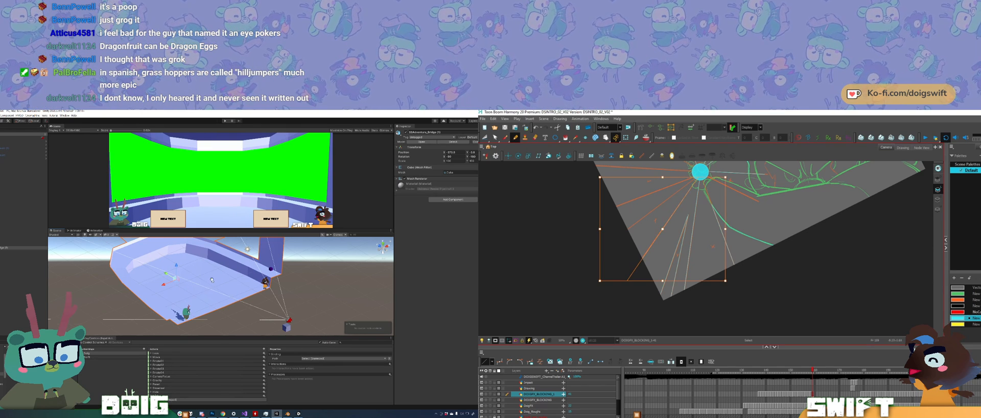
{"action": "key", "text": "Delete"}
Step: Try scaling the bridge model down uniformly in the Unity scene
{"action": "left_click_drag", "start_coordinate": [210, 289], "coordinate": [194, 273], "text": "alt"}
{"action": "left_click_drag", "start_coordinate": [673, 201], "coordinate": [697, 276], "text": "ctrl+alt"}
{"action": "key", "text": "r"}
{"action": "left_click_drag", "start_coordinate": [203, 308], "coordinate": [201, 309]}
{"action": "left_click_drag", "start_coordinate": [697, 276], "coordinate": [697, 284]}
{"action": "left_click_drag", "start_coordinate": [201, 309], "coordinate": [199, 310]}
{"action": "left_click_drag", "start_coordinate": [697, 283], "coordinate": [715, 273], "text": "ctrl+alt"}
{"action": "left_click_drag", "start_coordinate": [200, 310], "coordinate": [199, 310]}
{"action": "left_click_drag", "start_coordinate": [715, 273], "coordinate": [719, 260], "text": "ctrl+alt"}
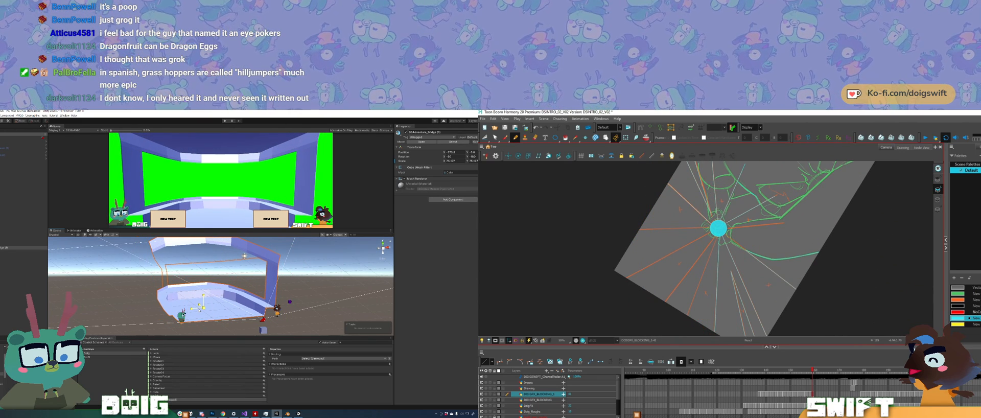
{"action": "left_click_drag", "start_coordinate": [199, 310], "coordinate": [203, 308]}
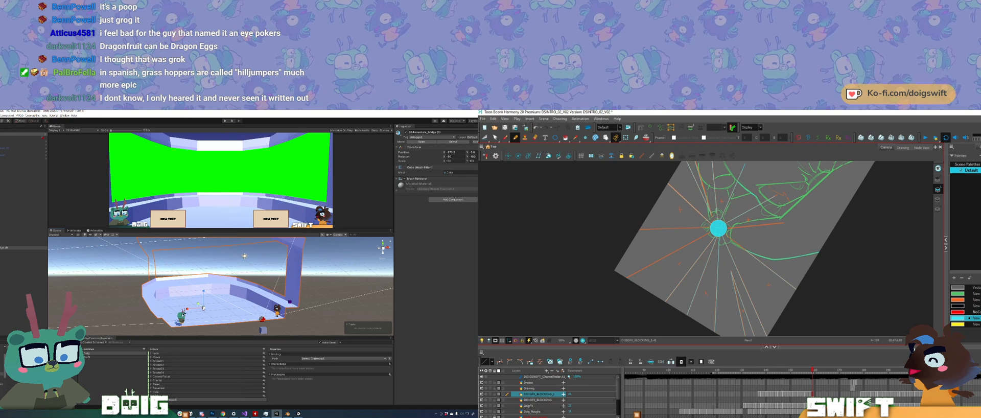
Step: Trace the rough sunburst ray in Harmony with a straight line from the cyan centre past the frame's edge
{"action": "left_click_drag", "start_coordinate": [717, 229], "coordinate": [569, 308]}
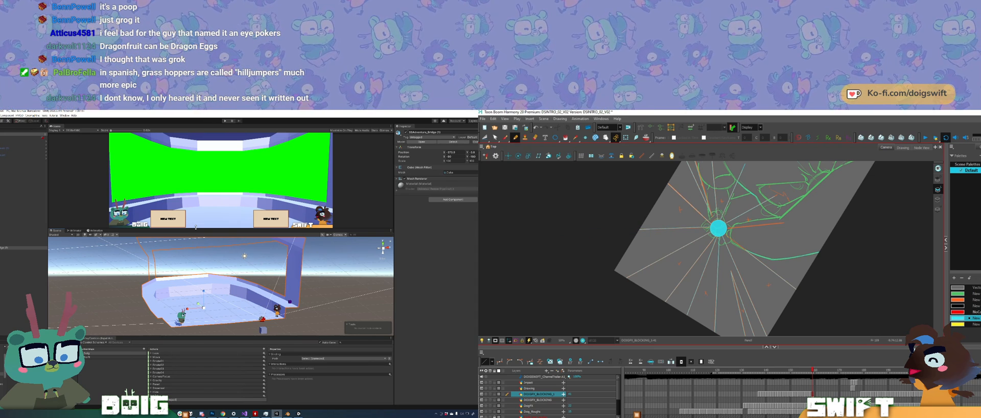
{"action": "mouse_move", "coordinate": [638, 220]}
{"action": "left_mouse_down", "text": "shift"}
{"action": "mouse_move", "coordinate": [590, 285]}
{"action": "mouse_move", "coordinate": [630, 290]}
{"action": "left_mouse_up", "text": "shift"}
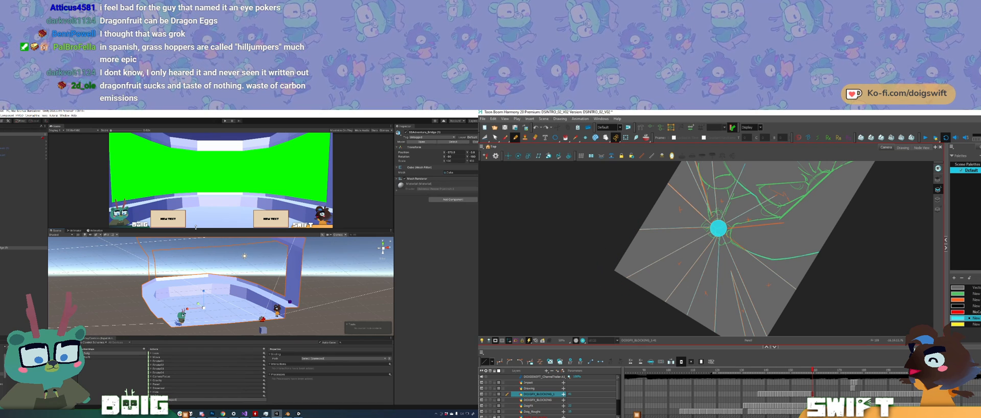
{"action": "key", "text": "alt+o"}
{"action": "key", "text": "alt+o"}
{"action": "left_click_drag", "start_coordinate": [700, 332], "coordinate": [631, 292], "text": "ctrl+alt"}
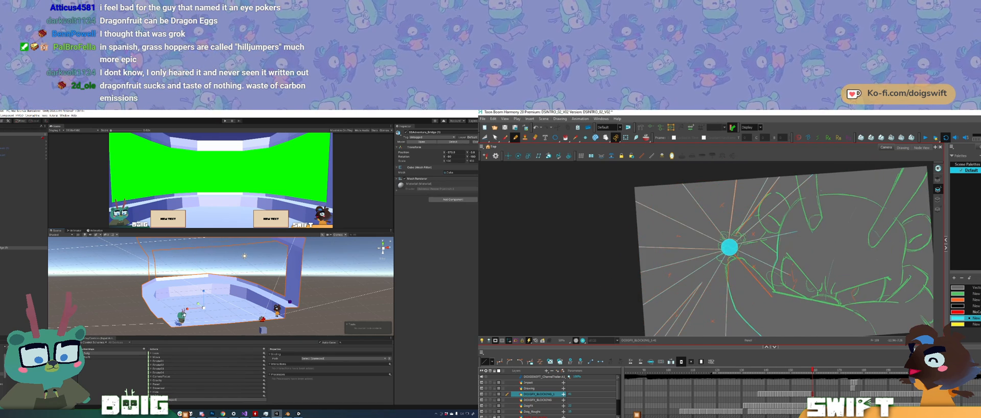
Step: Raise the bridge model slightly along its vertical axis in the Unity scene, viewed from the front
{"action": "middle_click_drag", "start_coordinate": [185, 316], "coordinate": [198, 305]}
{"action": "mouse_move", "coordinate": [198, 306]}
{"action": "left_mouse_down", "text": "alt"}
{"action": "mouse_move", "coordinate": [327, 276]}
{"action": "mouse_move", "coordinate": [286, 301]}
{"action": "mouse_move", "coordinate": [212, 307]}
{"action": "left_mouse_up", "text": "alt"}
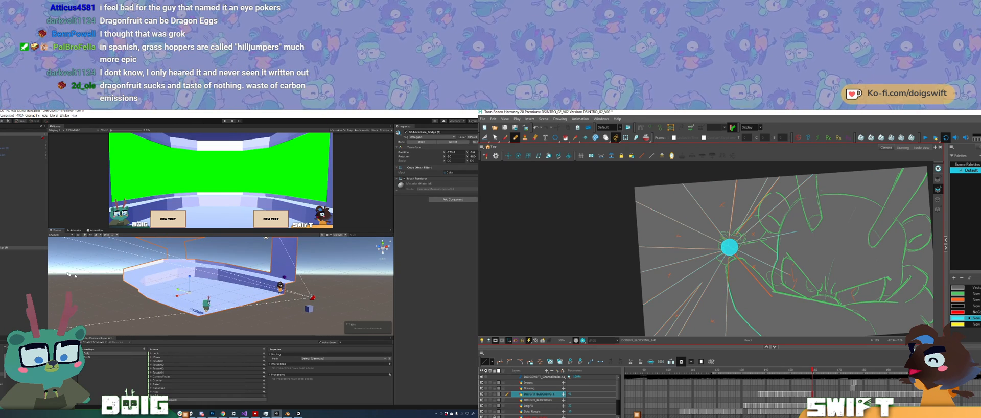
{"action": "left_click", "coordinate": [12, 248]}
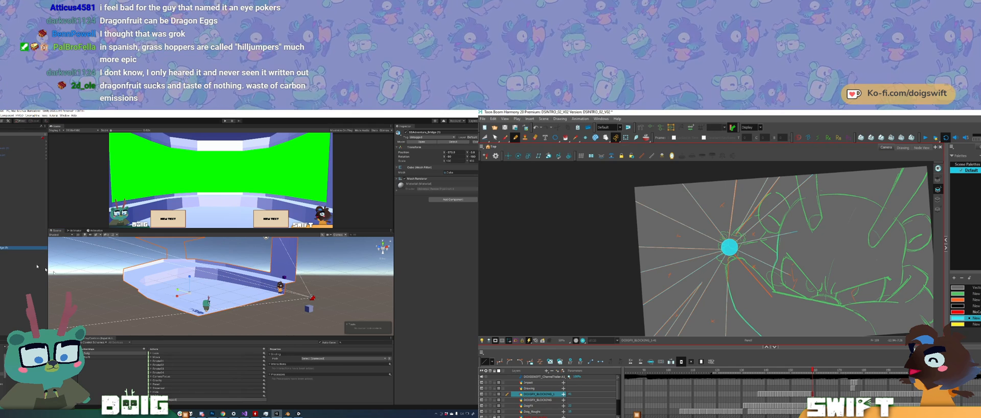
{"action": "left_click_drag", "start_coordinate": [226, 284], "coordinate": [186, 289], "text": "alt"}
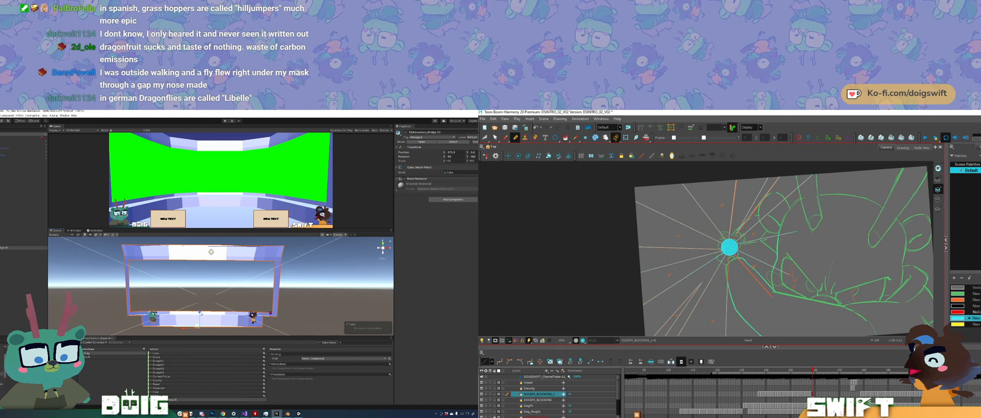
{"action": "left_click_drag", "start_coordinate": [199, 311], "coordinate": [200, 310]}
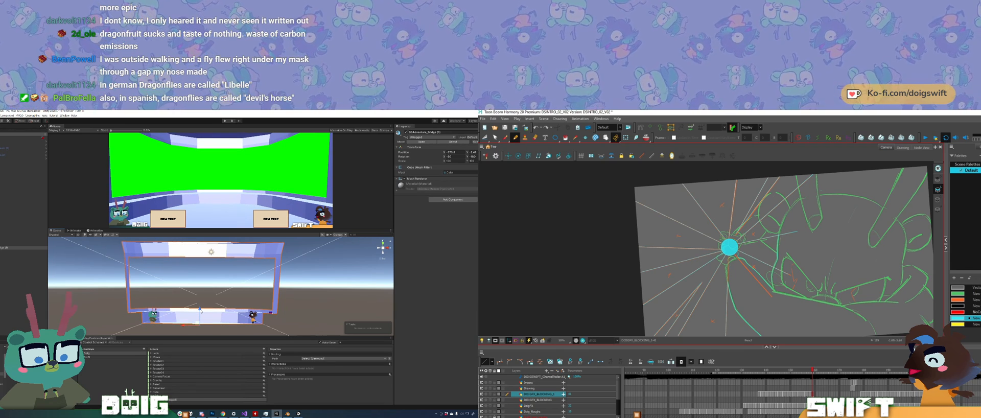
{"action": "scroll", "coordinate": [175, 313], "scroll_direction": "up", "scroll_amount": 5}
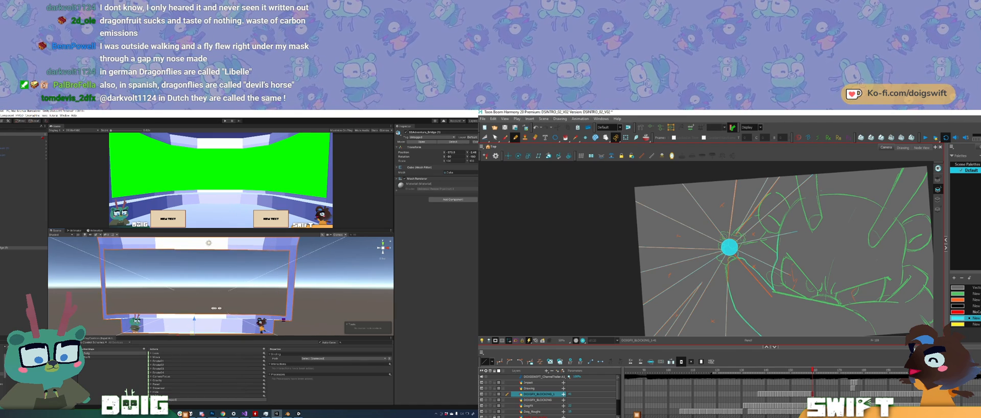
{"action": "mouse_move", "coordinate": [175, 312]}
{"action": "left_mouse_down", "text": "alt"}
{"action": "mouse_move", "coordinate": [113, 308]}
{"action": "mouse_move", "coordinate": [137, 299]}
{"action": "mouse_move", "coordinate": [176, 320]}
{"action": "mouse_move", "coordinate": [201, 309]}
{"action": "mouse_move", "coordinate": [157, 309]}
{"action": "mouse_move", "coordinate": [214, 288]}
{"action": "left_mouse_up", "text": "alt"}
Step: Fill alternating wedges of the sunburst around the centre circle with cyan in Harmony
{"action": "left_click_drag", "start_coordinate": [737, 237], "coordinate": [811, 175]}
{"action": "left_click_drag", "start_coordinate": [731, 237], "coordinate": [750, 178]}
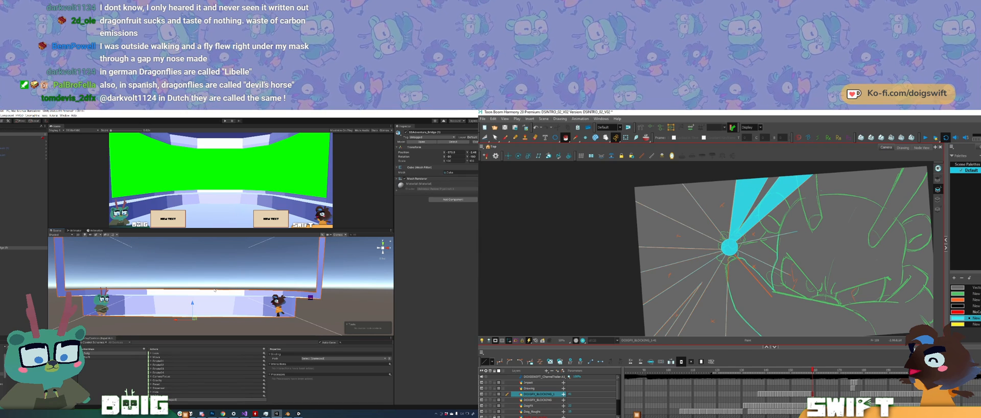
{"action": "left_click", "coordinate": [763, 250]}
{"action": "left_click_drag", "start_coordinate": [215, 290], "coordinate": [199, 297], "text": "alt"}
{"action": "left_click", "coordinate": [675, 208]}
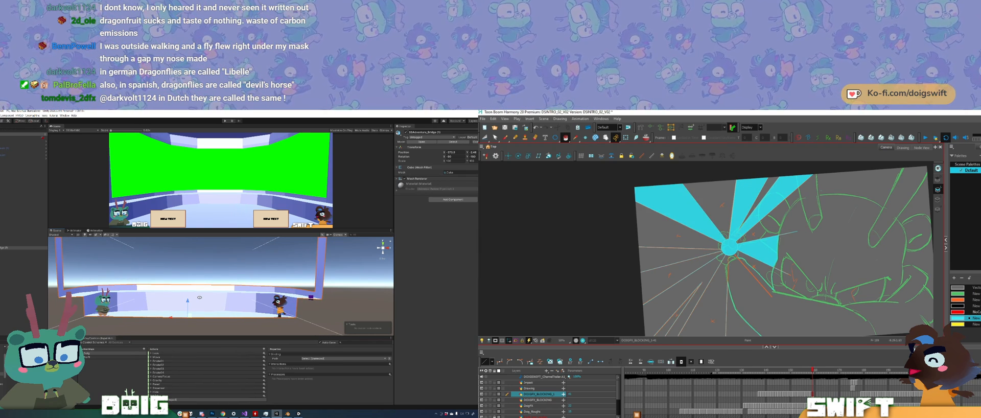
{"action": "left_click", "coordinate": [665, 258]}
{"action": "left_click", "coordinate": [668, 301]}
{"action": "scroll", "coordinate": [730, 269], "scroll_direction": "down", "scroll_amount": 1}
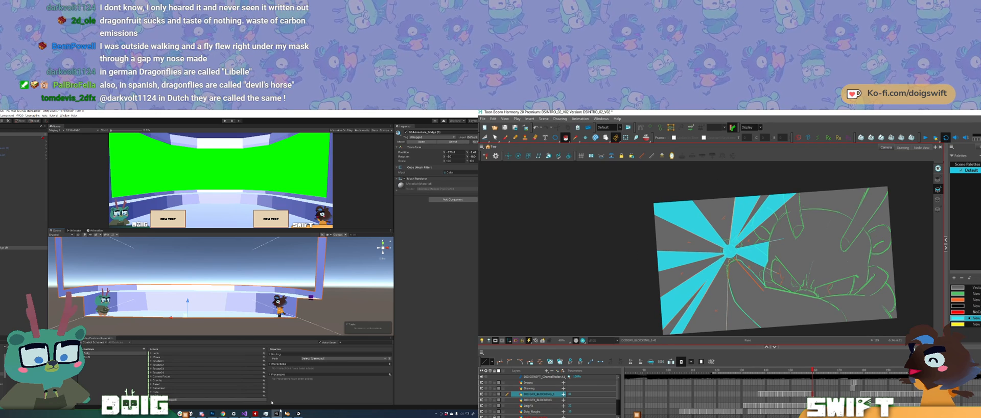
{"action": "left_click", "coordinate": [737, 313]}
Step: Switch to Blender and start editing the bridge room mesh in edge selection mode, clearing the side wall's edge selection
{"action": "left_click", "coordinate": [288, 414]}
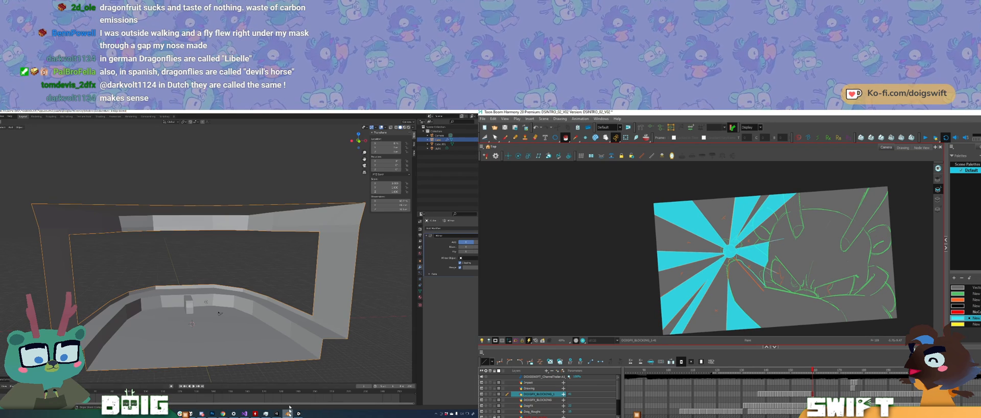
{"action": "left_click_drag", "start_coordinate": [744, 285], "coordinate": [743, 274]}
{"action": "key", "text": "Tab"}
{"action": "scroll", "coordinate": [742, 273], "scroll_direction": "up", "scroll_amount": 1}
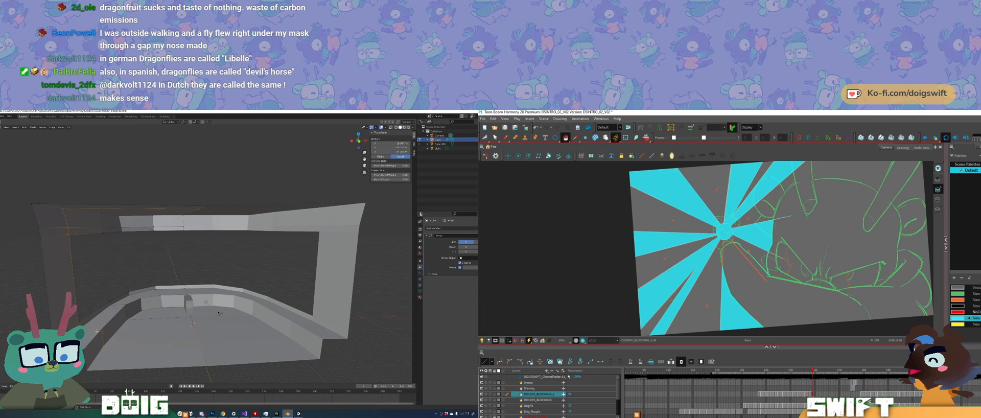
{"action": "key", "text": "2"}
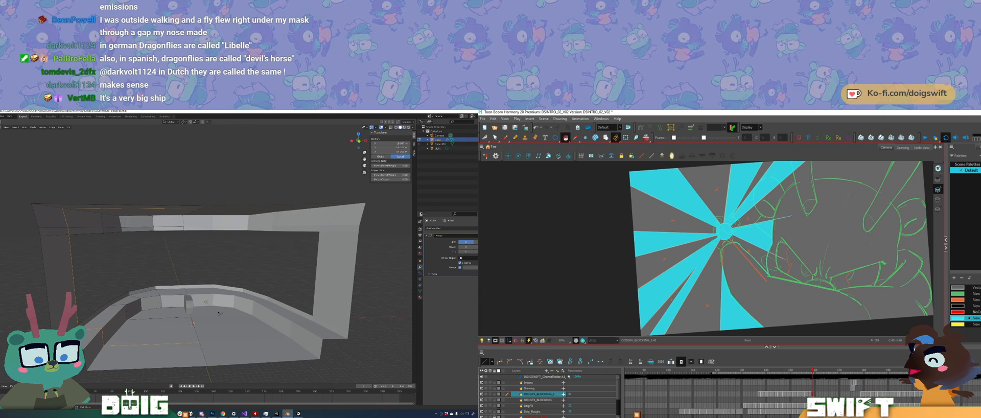
{"action": "key", "text": "alt+e"}
{"action": "left_click", "coordinate": [85, 326]}
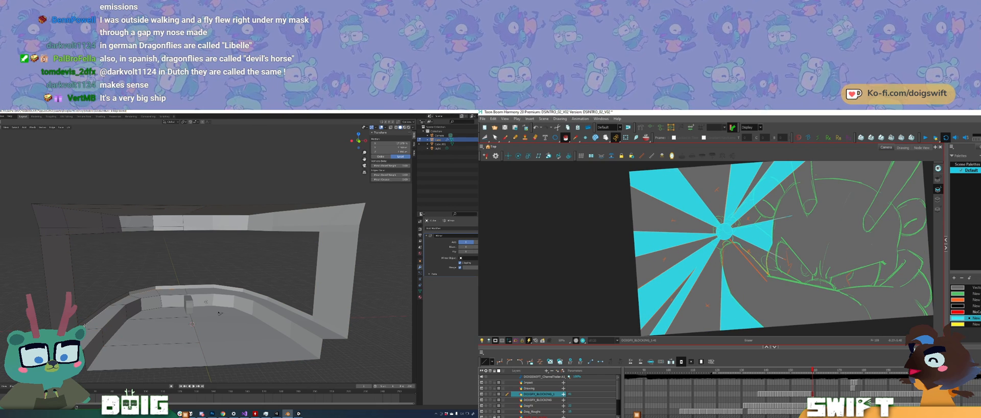
{"action": "left_click", "coordinate": [95, 337], "text": "alt+shift"}
{"action": "key", "text": "alt+s"}
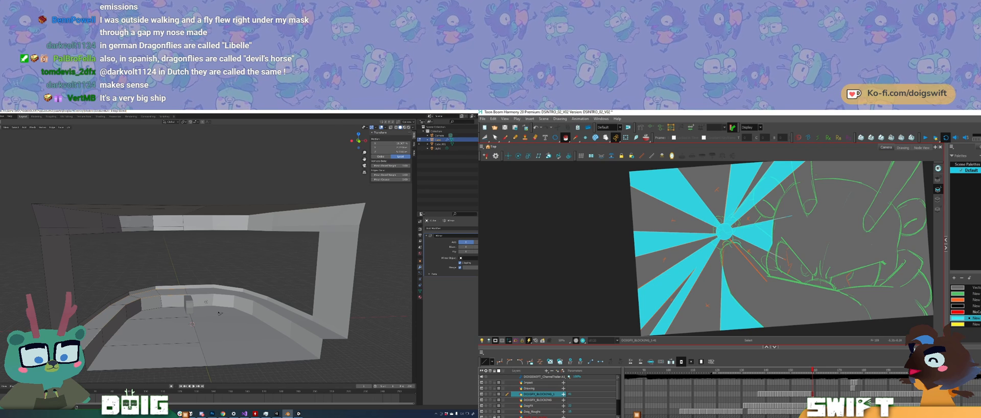
Step: Select the top edges of the low curved front wall and lower them along the Z axis
{"action": "left_click", "coordinate": [86, 318], "text": "alt+shift"}
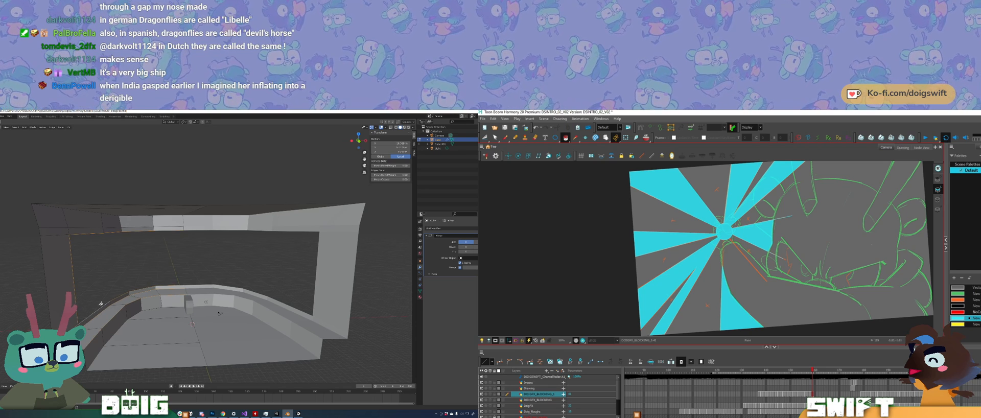
{"action": "mouse_move", "coordinate": [156, 182]}
{"action": "left_mouse_down"}
{"action": "mouse_move", "coordinate": [23, 275]}
{"action": "mouse_move", "coordinate": [179, 179]}
{"action": "left_mouse_up"}
{"action": "mouse_move", "coordinate": [84, 261]}
{"action": "left_mouse_down", "text": "ctrl"}
{"action": "mouse_move", "coordinate": [93, 271]}
{"action": "mouse_move", "coordinate": [82, 259]}
{"action": "left_mouse_up", "text": "ctrl"}
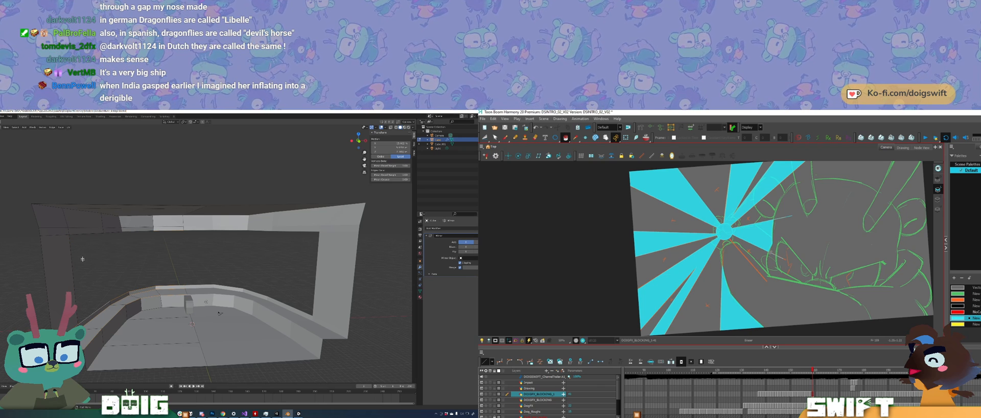
{"action": "middle_click_drag", "start_coordinate": [152, 316], "coordinate": [158, 312]}
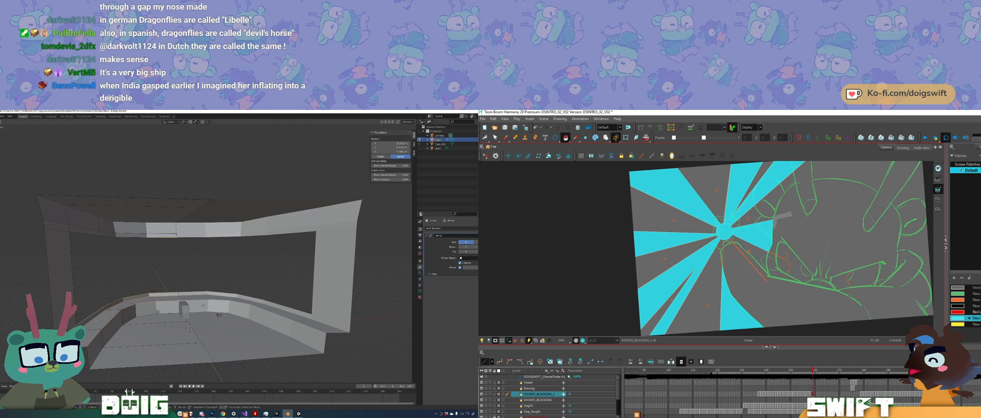
{"action": "key", "text": "g"}
{"action": "key", "text": "z"}
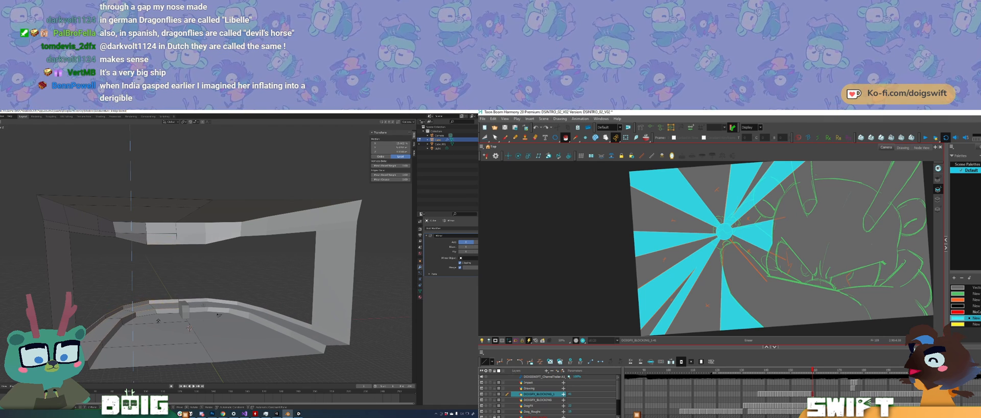
{"action": "left_click", "coordinate": [158, 318]}
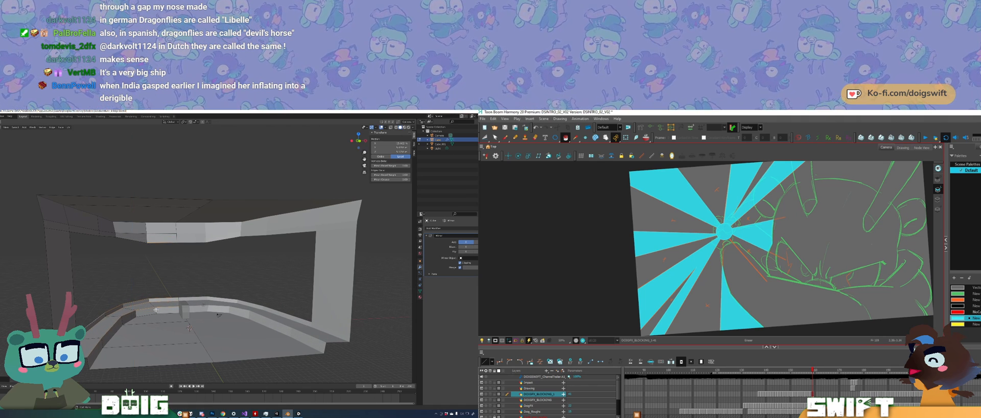
{"action": "middle_click_drag", "start_coordinate": [158, 319], "coordinate": [159, 302]}
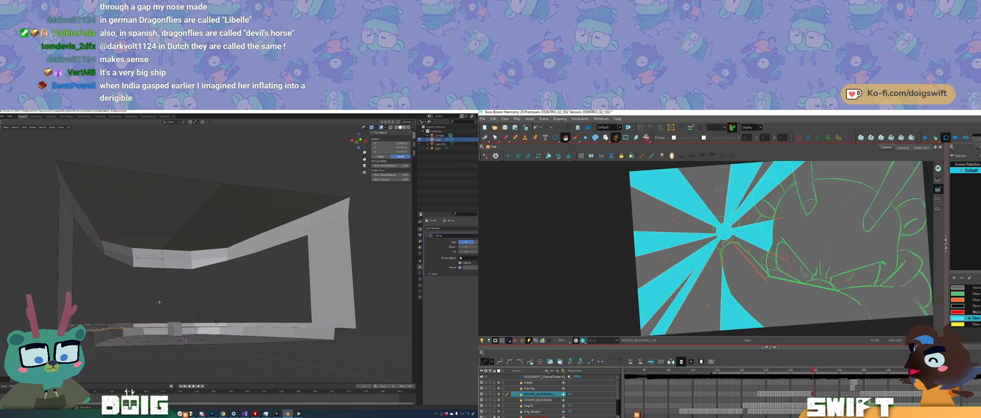
{"action": "key", "text": "g"}
{"action": "key", "text": "z"}
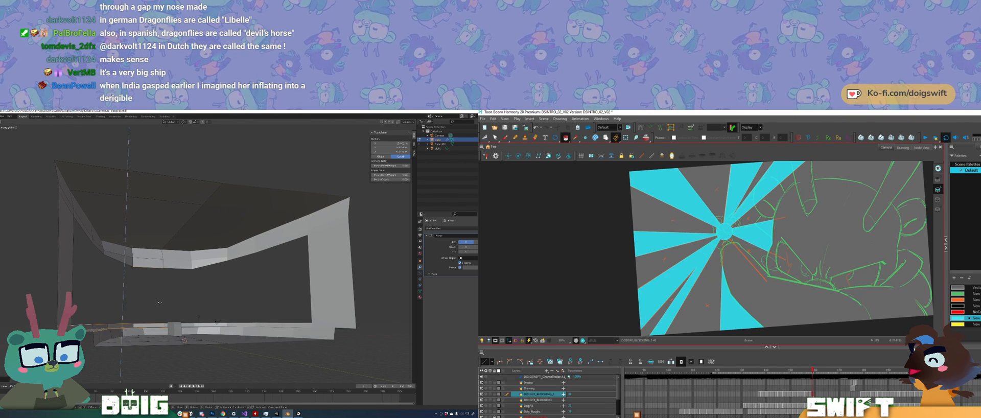
{"action": "left_click", "coordinate": [159, 302]}
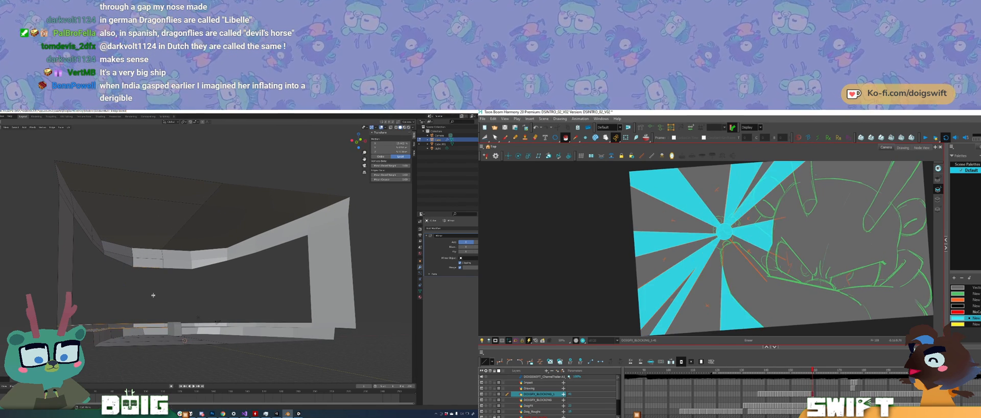
Step: Select a single vertex on the low front wall's rim and adjust its height along the Z axis
{"action": "middle_click_drag", "start_coordinate": [153, 294], "coordinate": [138, 303]}
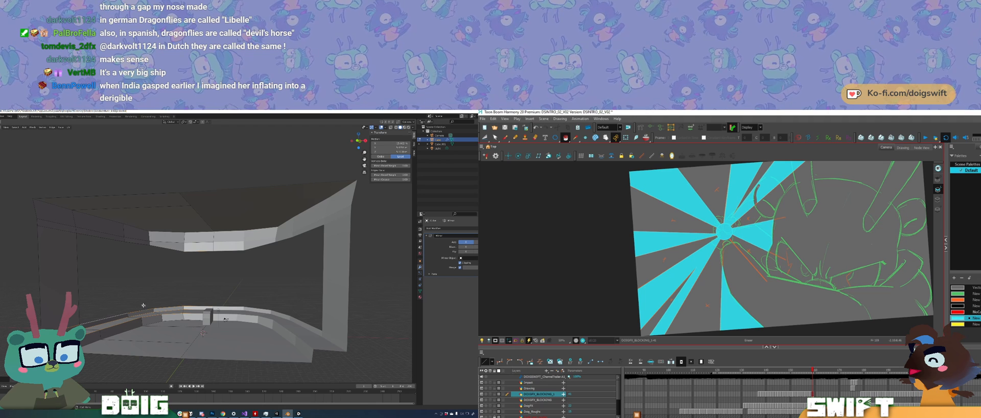
{"action": "left_click", "coordinate": [145, 327]}
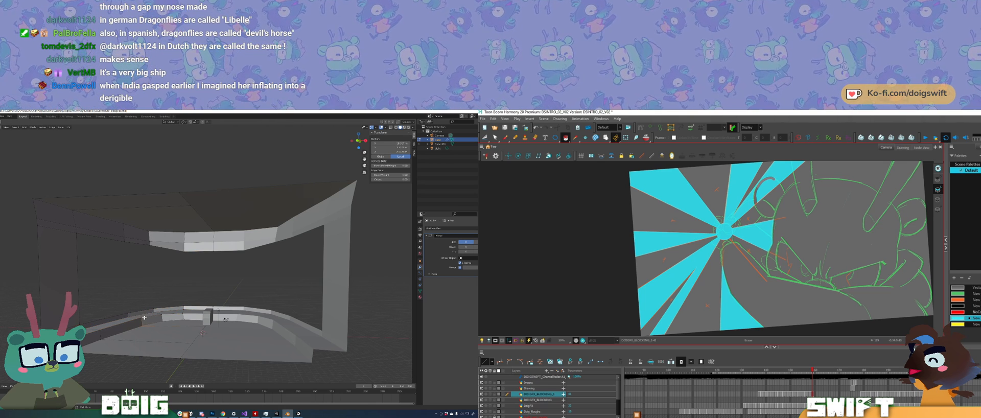
{"action": "left_click", "coordinate": [142, 317]}
{"action": "key", "text": "g"}
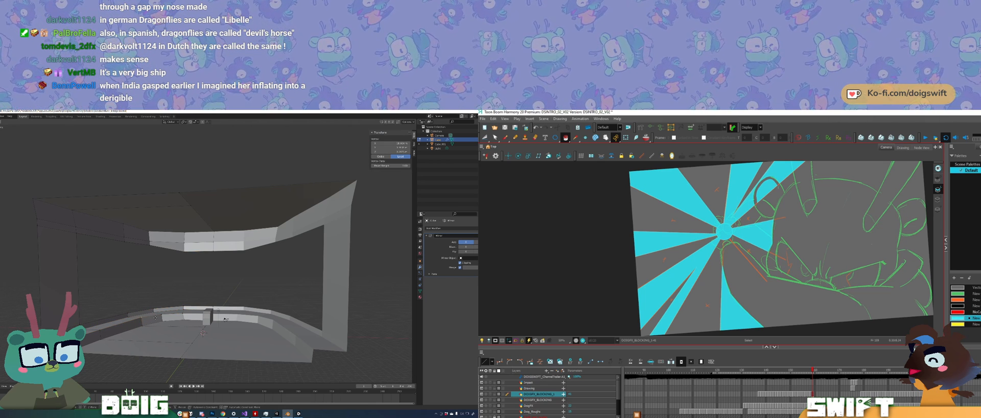
{"action": "key", "text": "z"}
{"action": "left_click", "coordinate": [155, 317]}
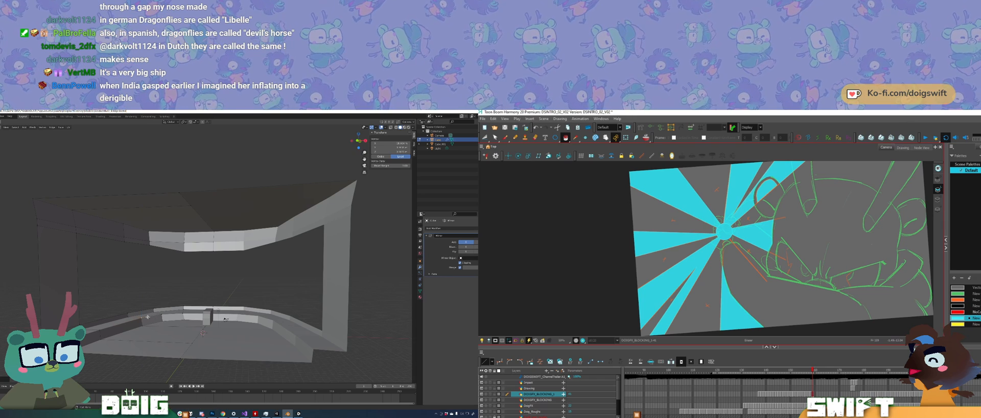
Step: Select the front faces of the bridge's roof and lower wall from the side and scale them down along the Y axis
{"action": "middle_click_drag", "start_coordinate": [152, 317], "coordinate": [231, 305]}
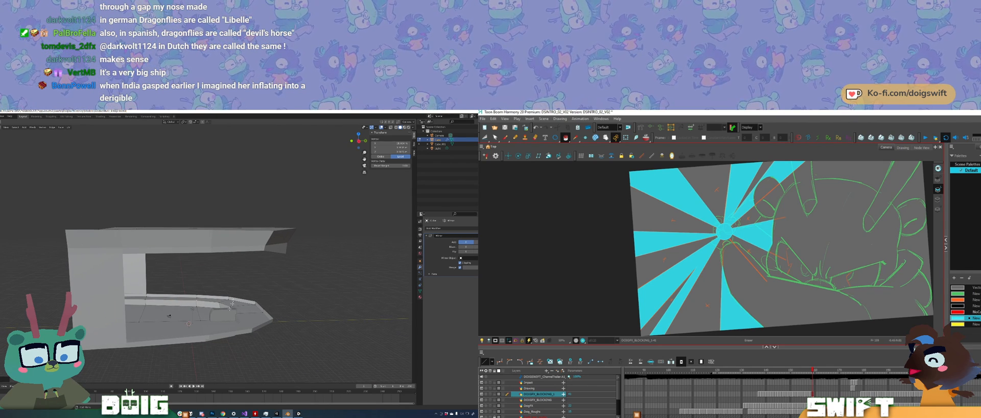
{"action": "key", "text": "Tab"}
{"action": "key", "text": "Tab"}
{"action": "key", "text": "Tab"}
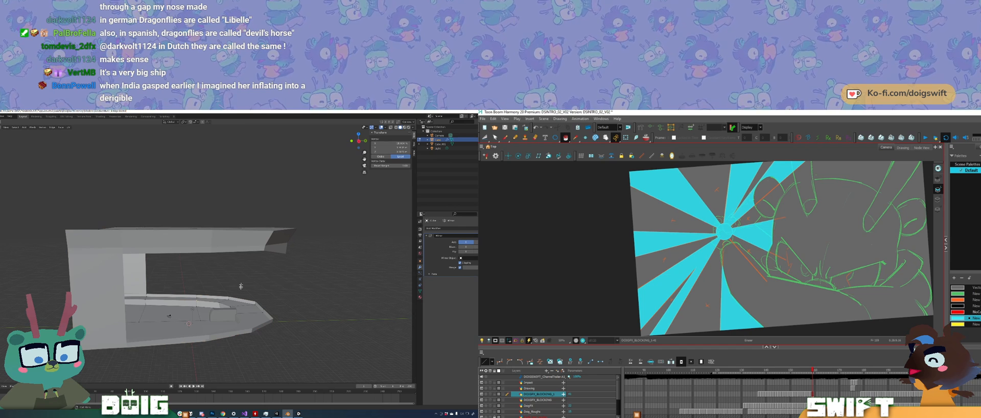
{"action": "key", "text": "Tab"}
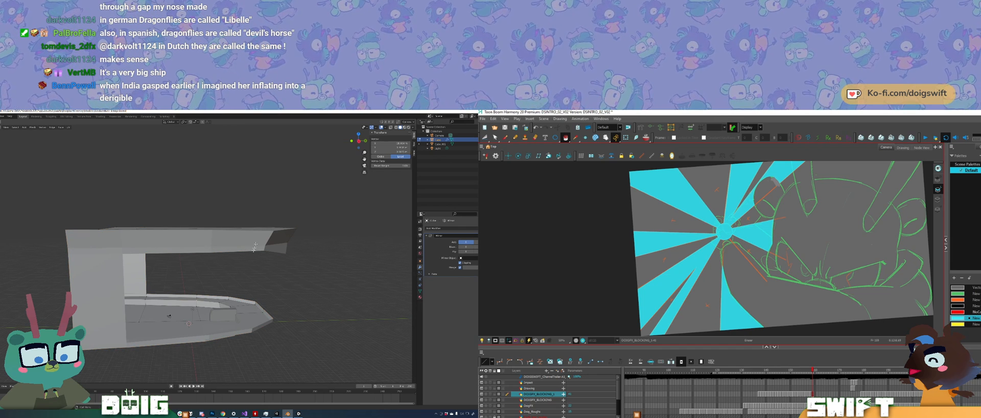
{"action": "mouse_move", "coordinate": [287, 179]}
{"action": "right_mouse_down", "text": "ctrl"}
{"action": "mouse_move", "coordinate": [170, 293]}
{"action": "mouse_move", "coordinate": [356, 217]}
{"action": "mouse_move", "coordinate": [279, 160]}
{"action": "right_mouse_up", "text": "ctrl"}
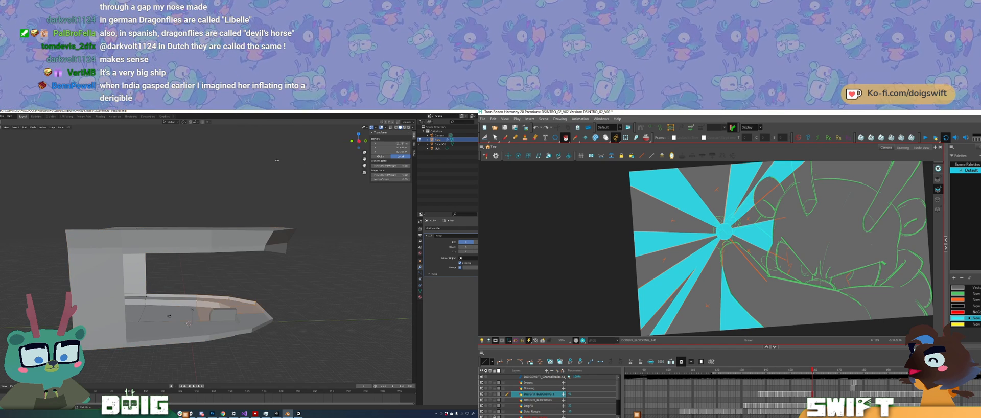
{"action": "mouse_move", "coordinate": [159, 215]}
{"action": "middle_mouse_down"}
{"action": "mouse_move", "coordinate": [158, 225]}
{"action": "mouse_move", "coordinate": [173, 222]}
{"action": "middle_mouse_up"}
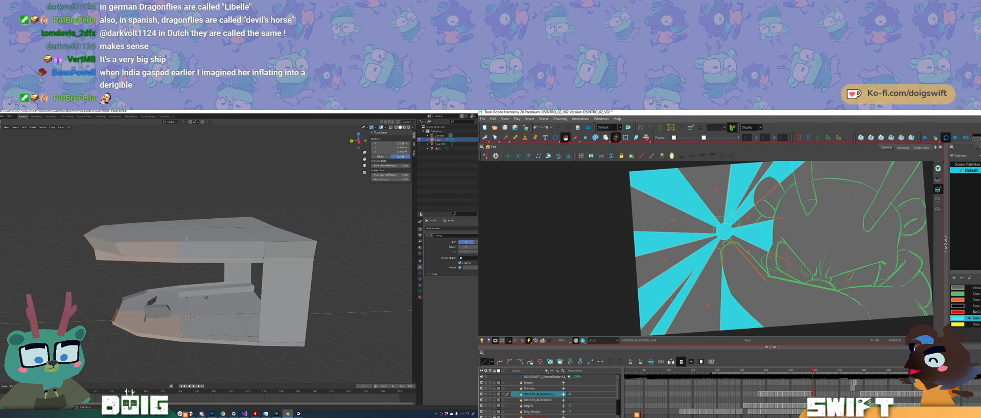
{"action": "key", "text": "s"}
{"action": "key", "text": "z"}
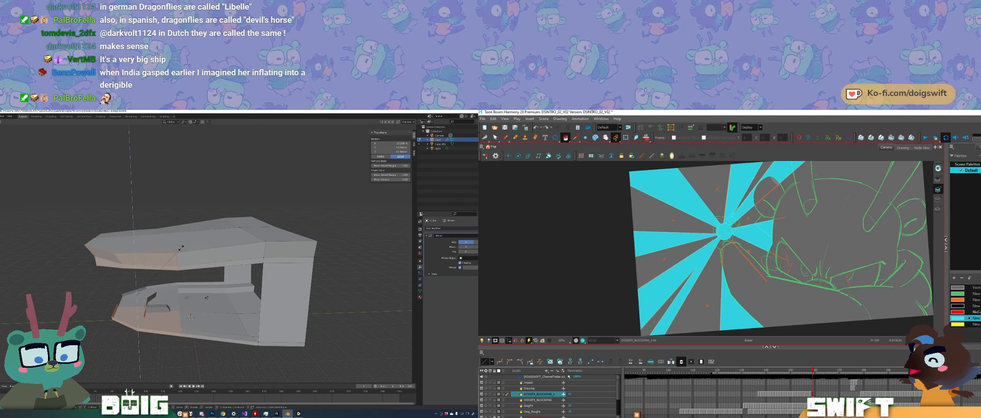
{"action": "key", "text": "y"}
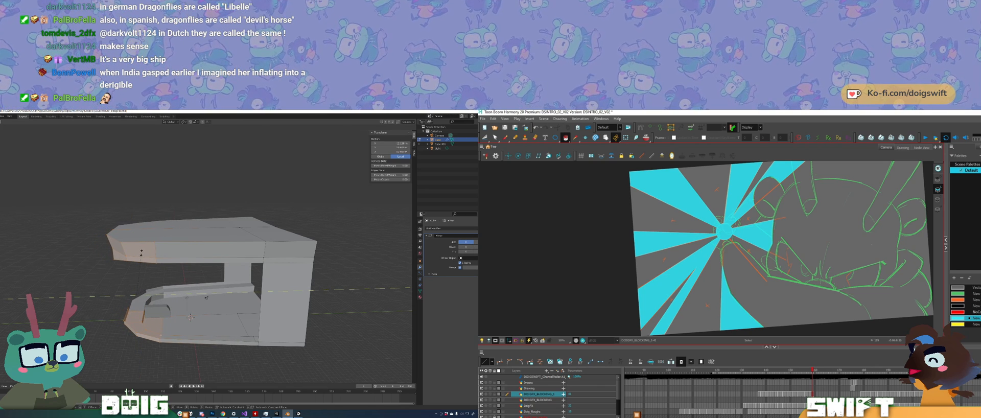
{"action": "left_click", "coordinate": [141, 252]}
Step: Raise the centre lower edge of the upper front beam slightly along the Z axis
{"action": "mouse_move", "coordinate": [166, 292]}
{"action": "middle_mouse_down"}
{"action": "mouse_move", "coordinate": [124, 280]}
{"action": "mouse_move", "coordinate": [143, 292]}
{"action": "mouse_move", "coordinate": [125, 293]}
{"action": "mouse_move", "coordinate": [172, 294]}
{"action": "mouse_move", "coordinate": [163, 281]}
{"action": "mouse_move", "coordinate": [174, 262]}
{"action": "mouse_move", "coordinate": [180, 282]}
{"action": "middle_mouse_up"}
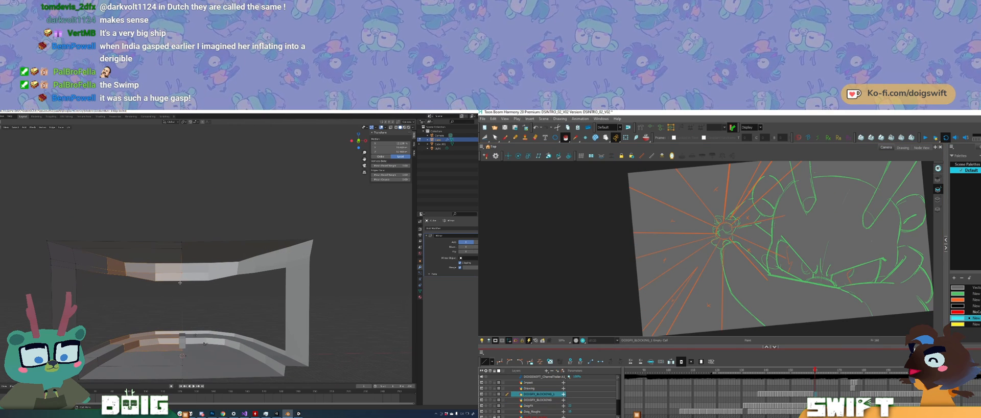
{"action": "left_click", "coordinate": [182, 283]}
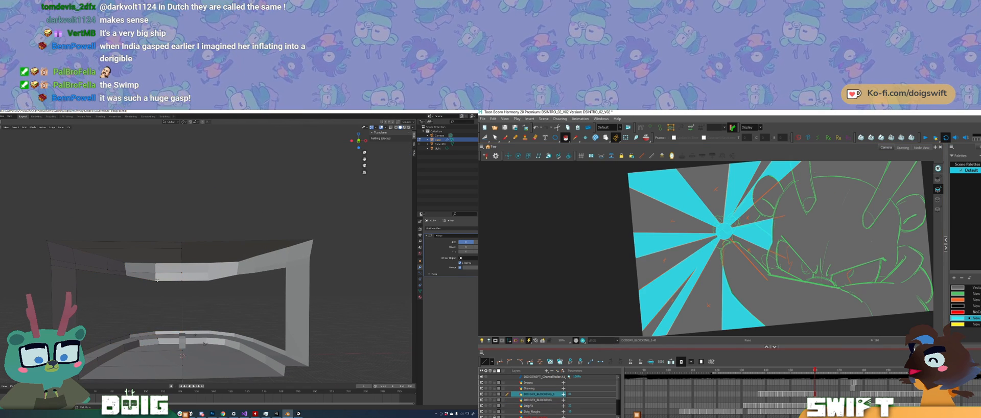
{"action": "left_click", "coordinate": [182, 281], "text": "shift"}
{"action": "key", "text": "e"}
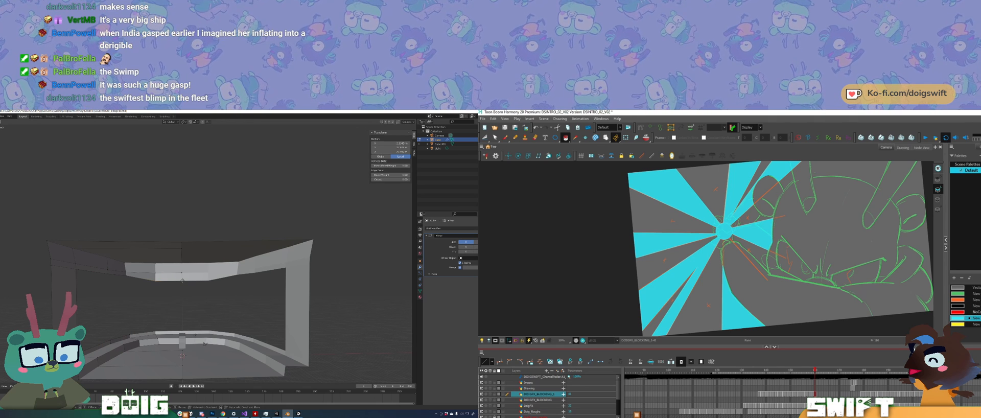
{"action": "key", "text": "z"}
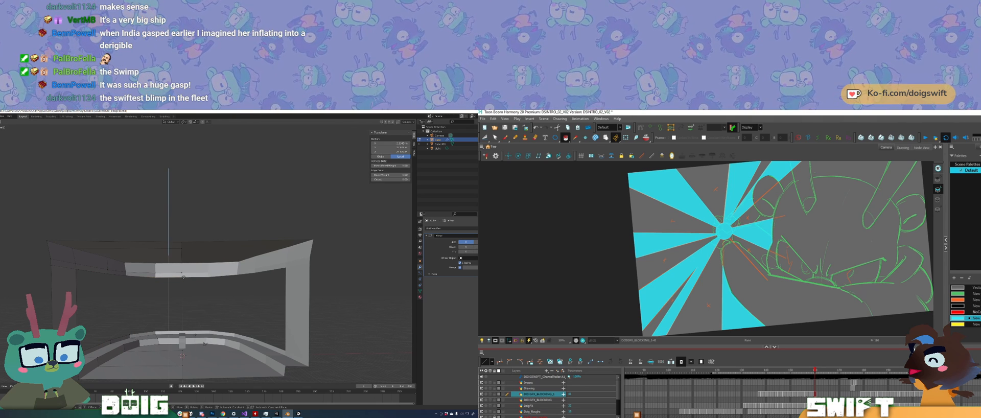
{"action": "left_click", "coordinate": [183, 277]}
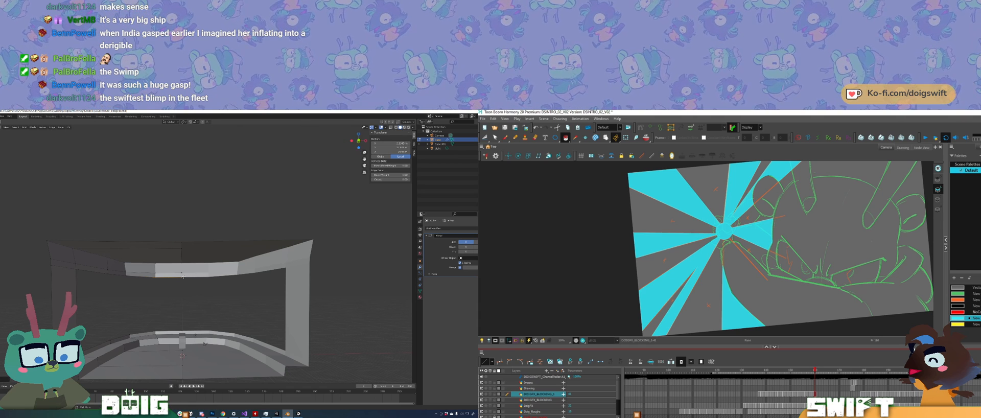
Step: Return the bridge room to Object Mode and save the Blender file
{"action": "key", "text": "Tab"}
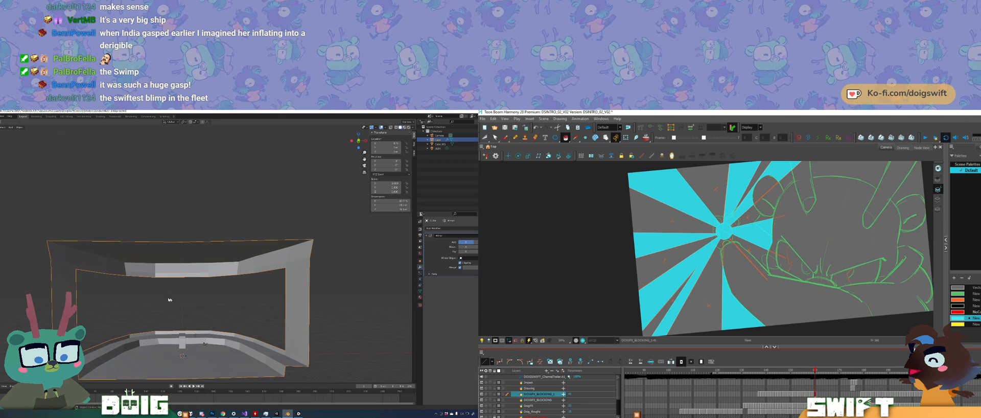
{"action": "mouse_move", "coordinate": [178, 325]}
{"action": "middle_mouse_down"}
{"action": "mouse_move", "coordinate": [291, 346]}
{"action": "mouse_move", "coordinate": [176, 328]}
{"action": "middle_mouse_up"}
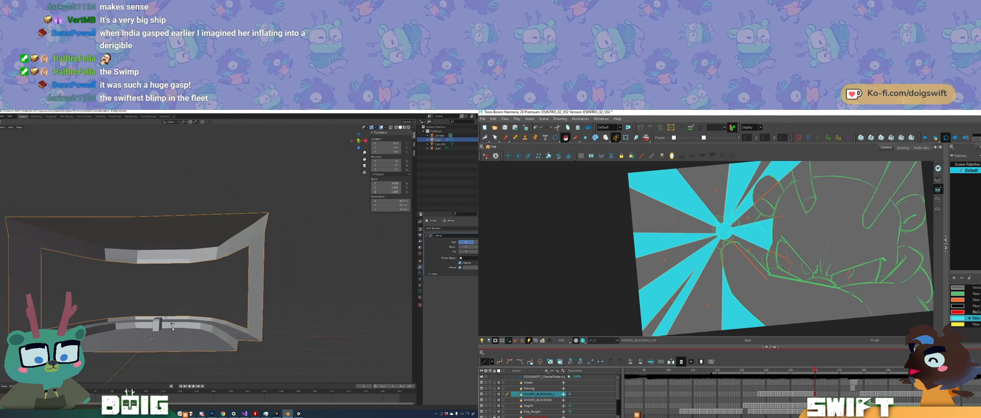
{"action": "key", "text": "ctrl+s"}
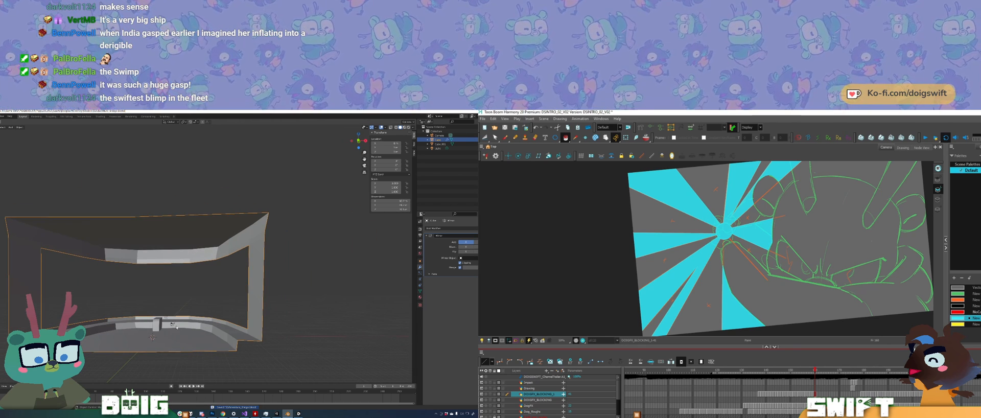